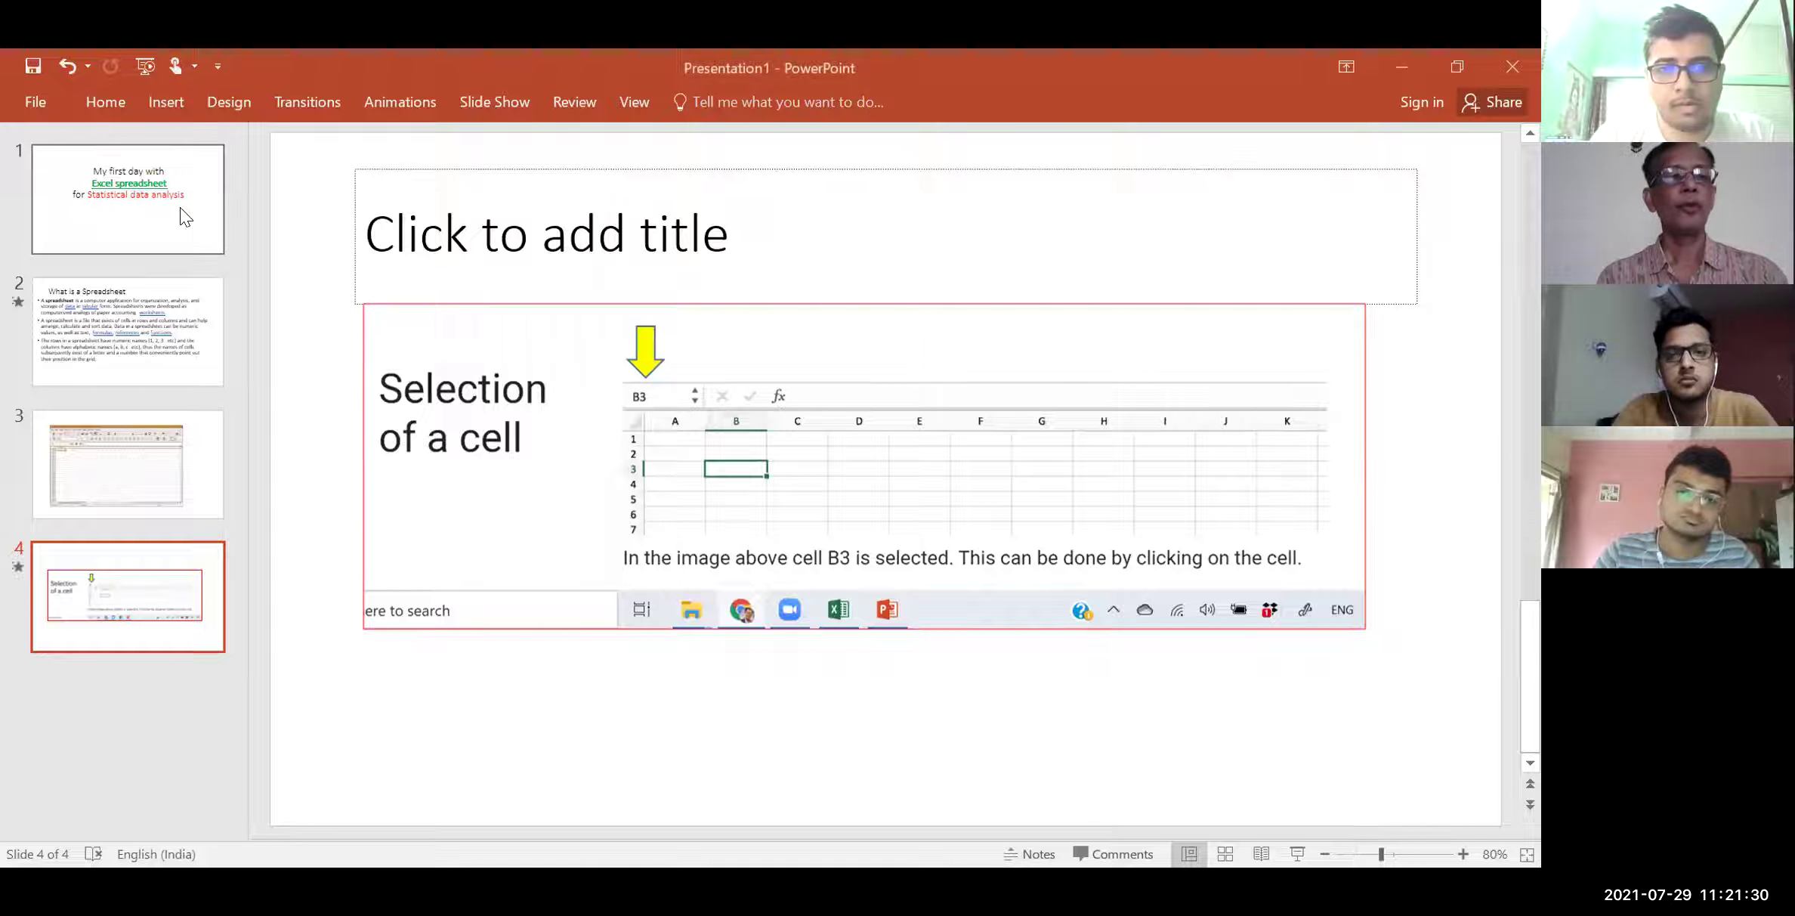
Start the slide show from the title slide 'My first day with Excel spreadsheet'
{"action": "left_click", "coordinate": [179, 207]}
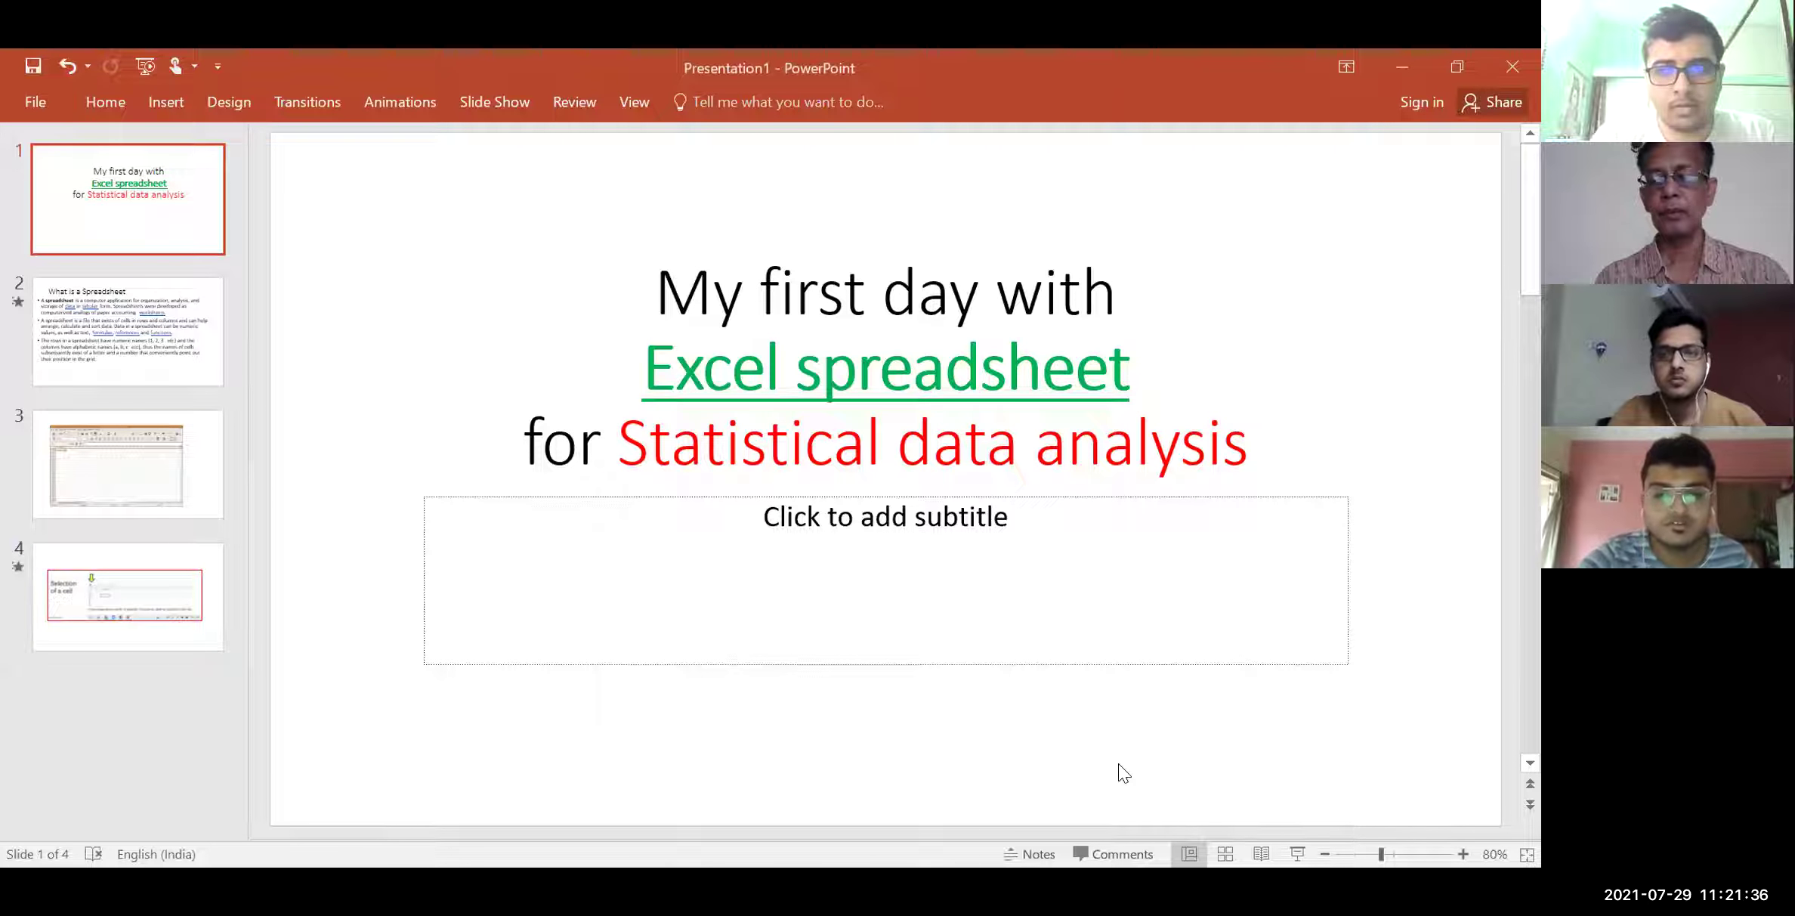
{"action": "left_click", "coordinate": [1297, 854]}
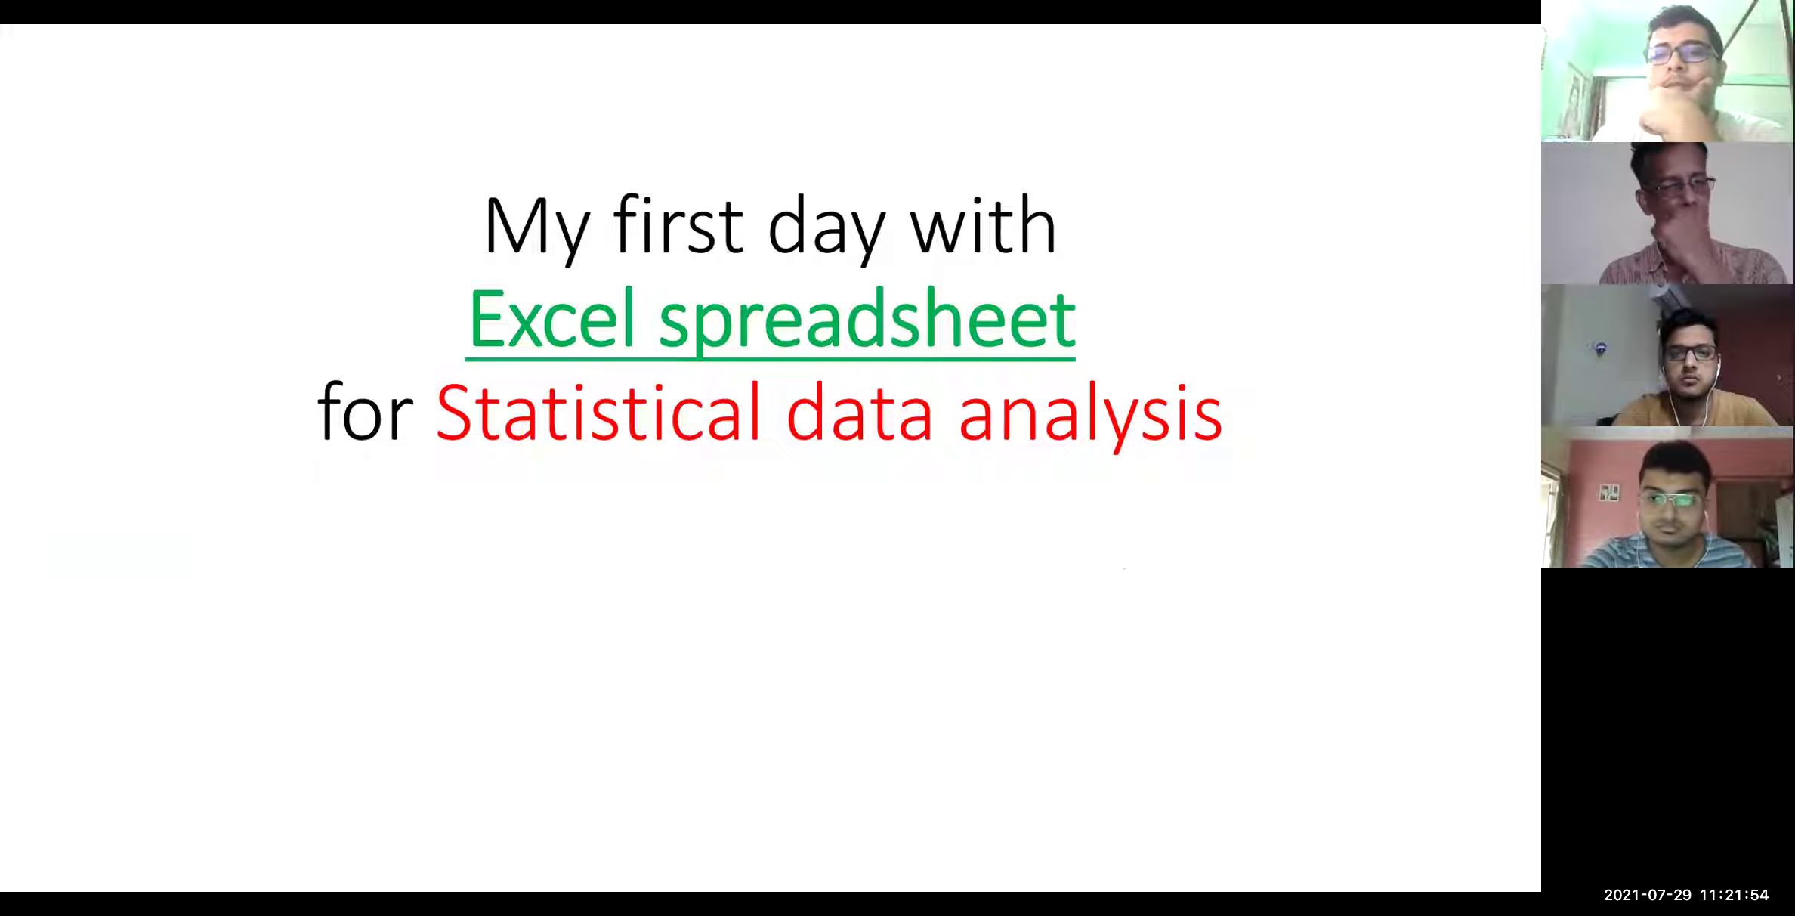
Advance through the spreadsheet, Calc screenshot and cell-selection slides and their bullets to the show's end
{"action": "left_click", "coordinate": [819, 567]}
{"action": "left_click", "coordinate": [819, 566]}
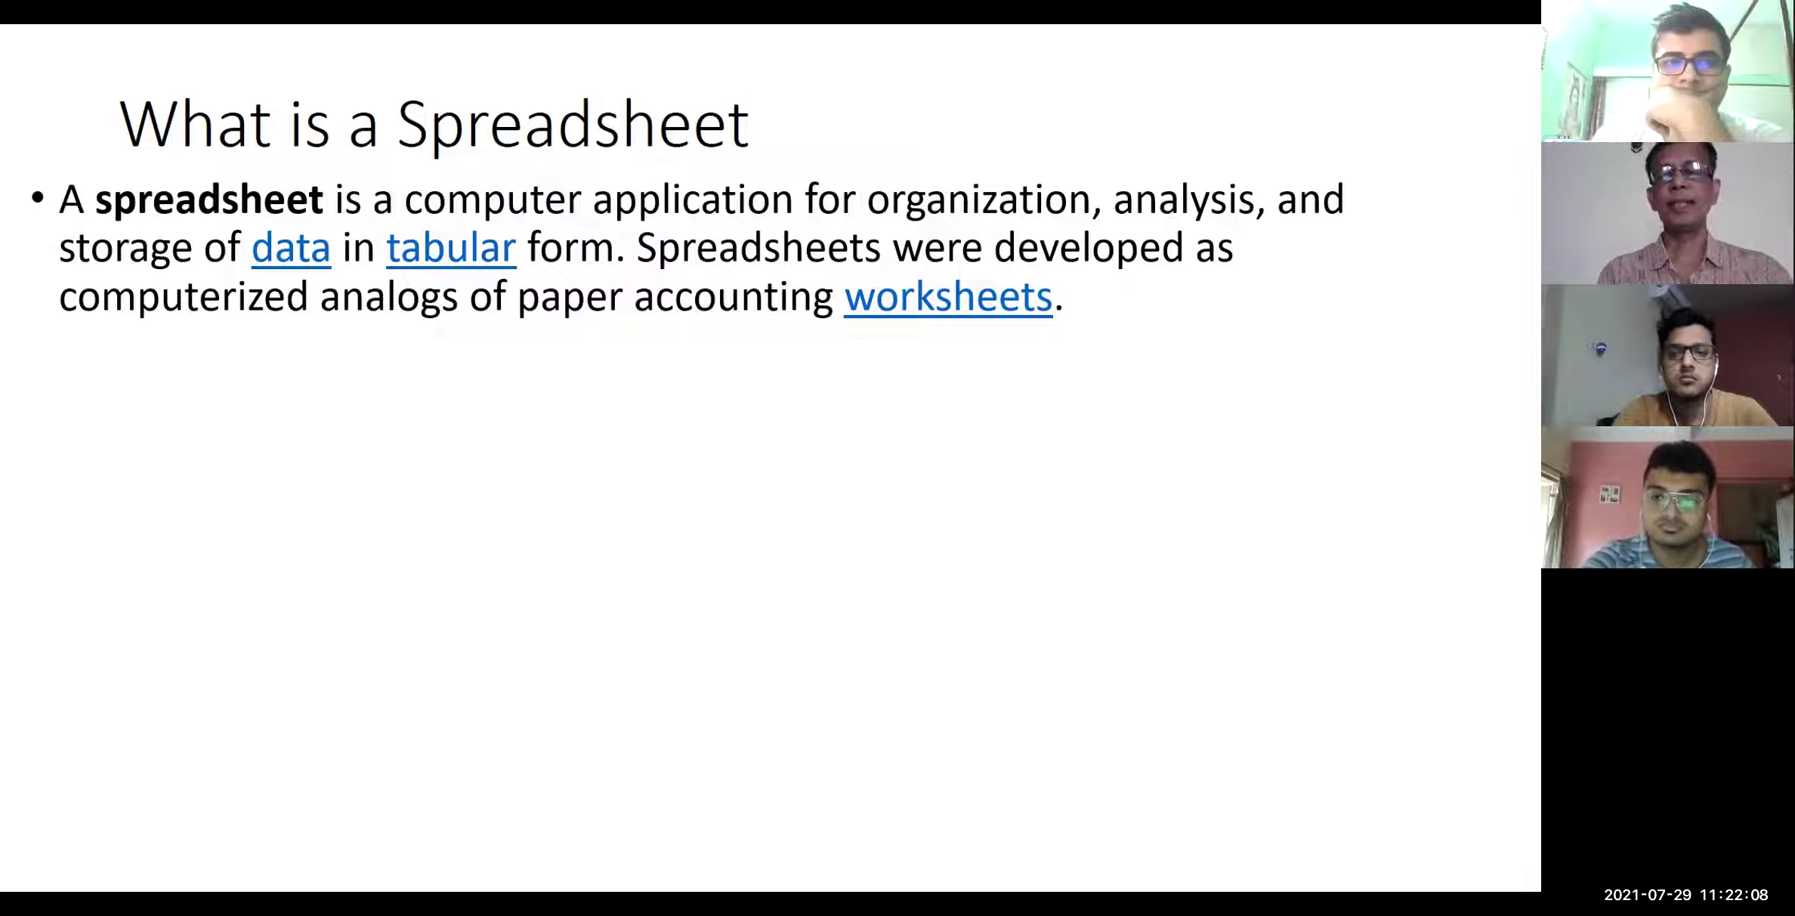
{"action": "key", "text": "Right"}
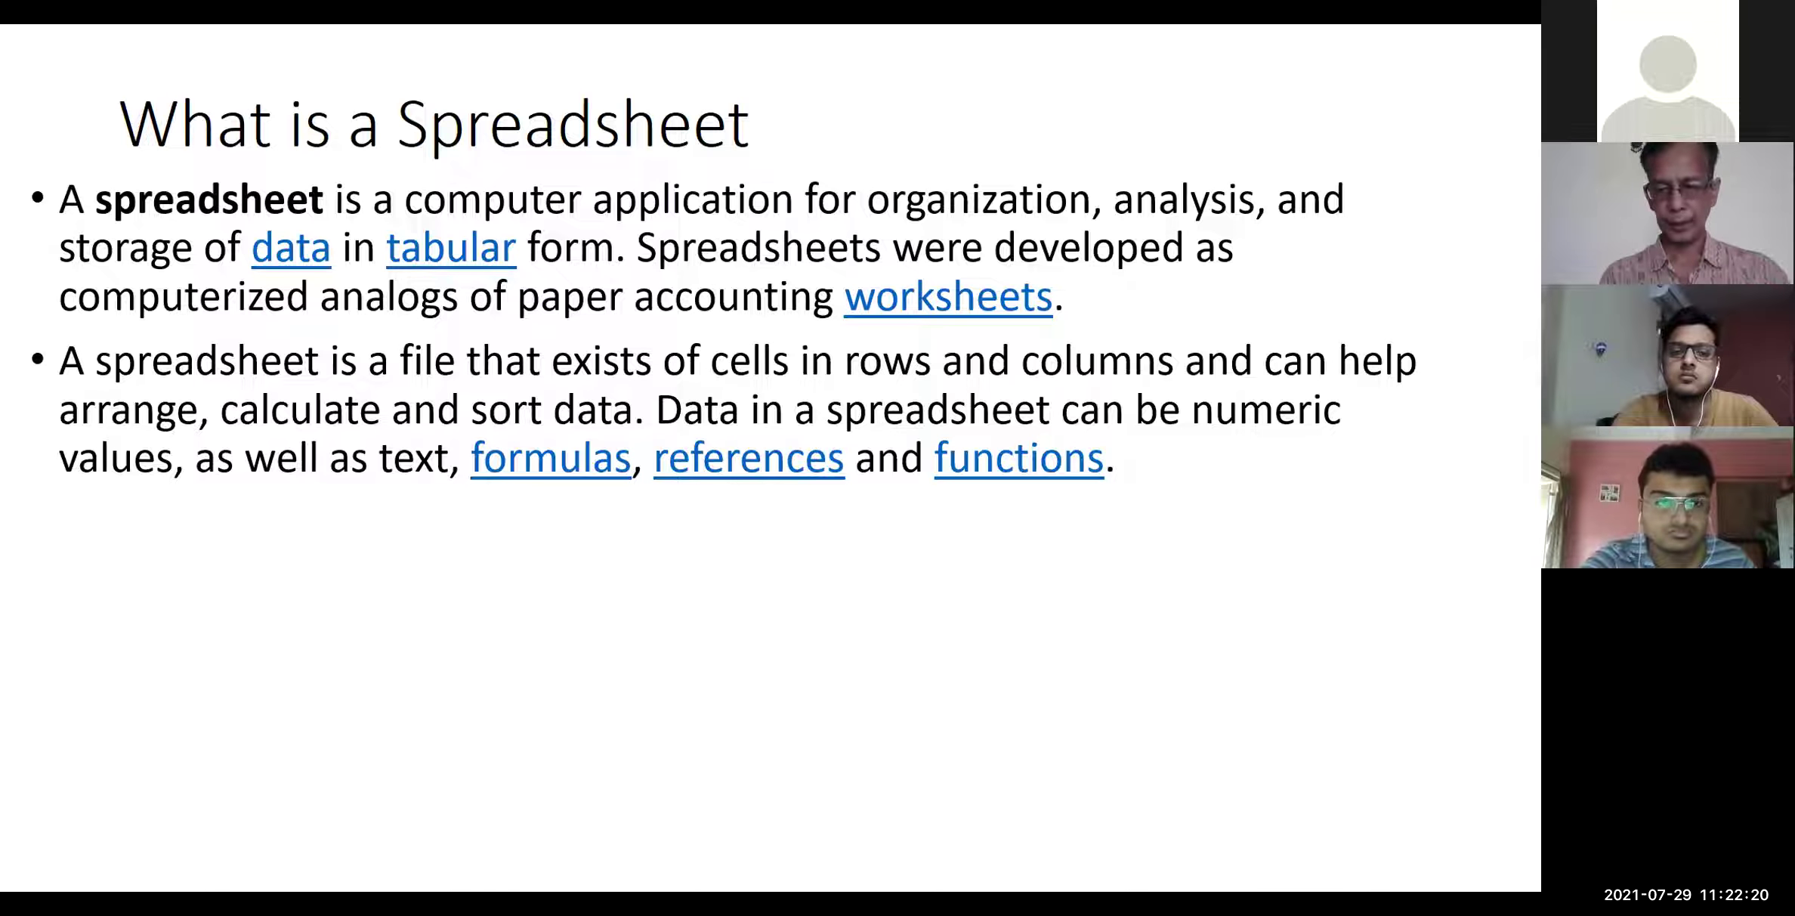
{"action": "left_click", "coordinate": [858, 566]}
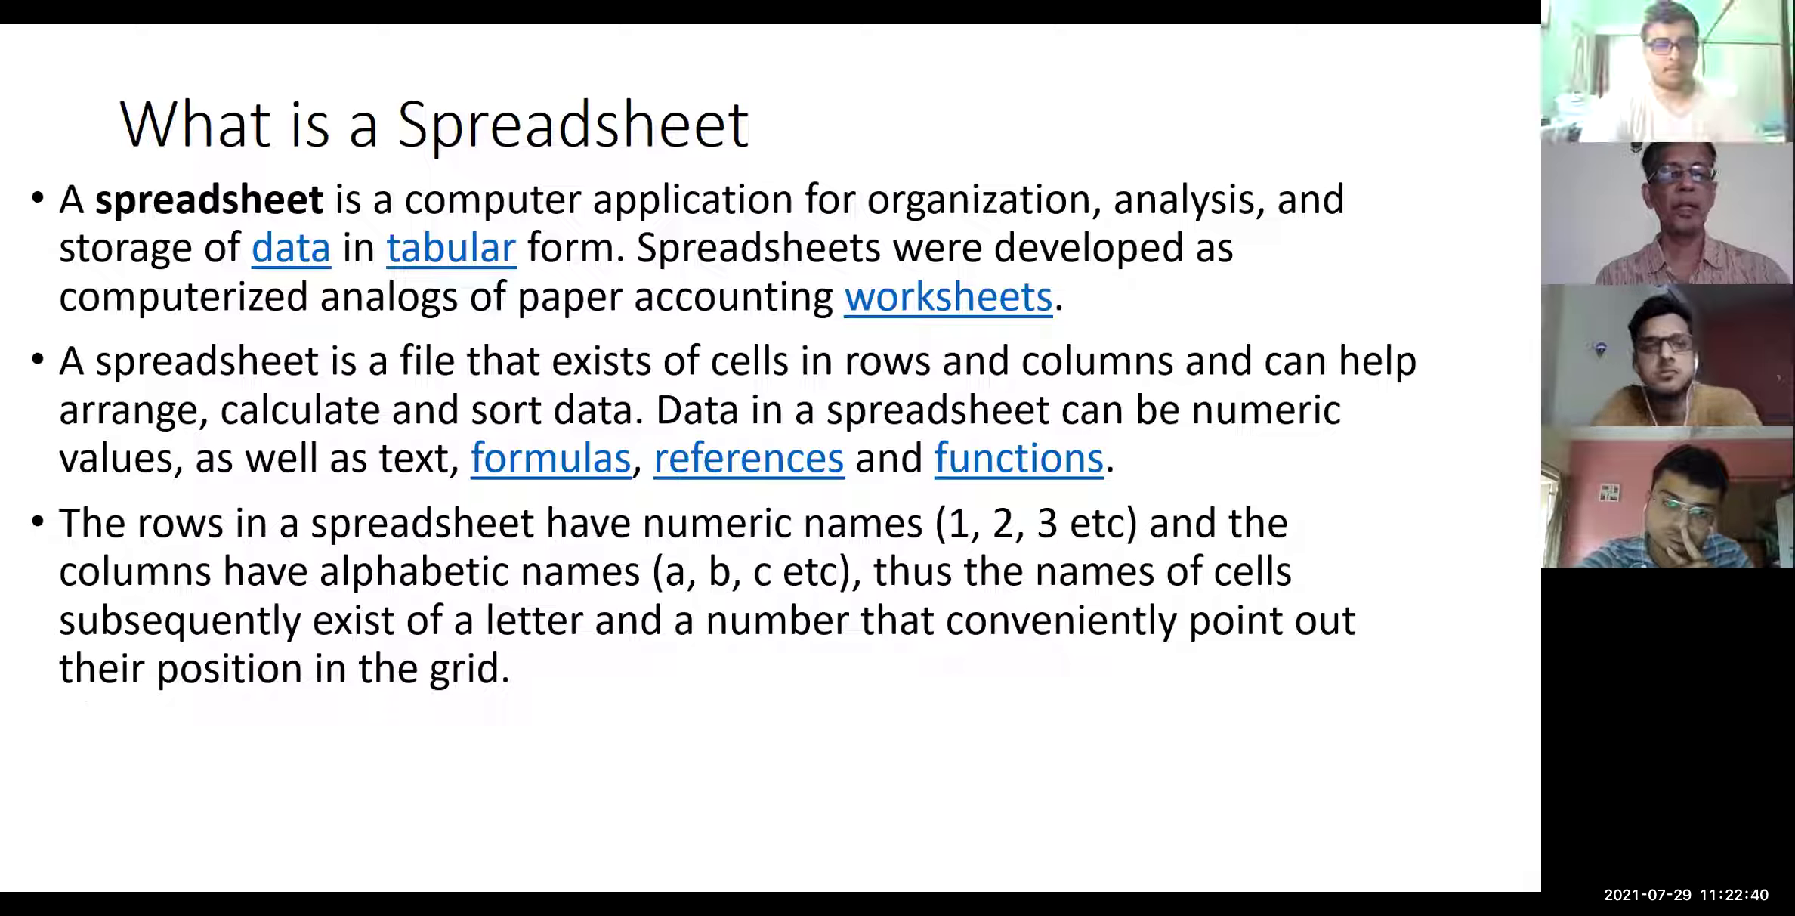
{"action": "left_click", "coordinate": [773, 549]}
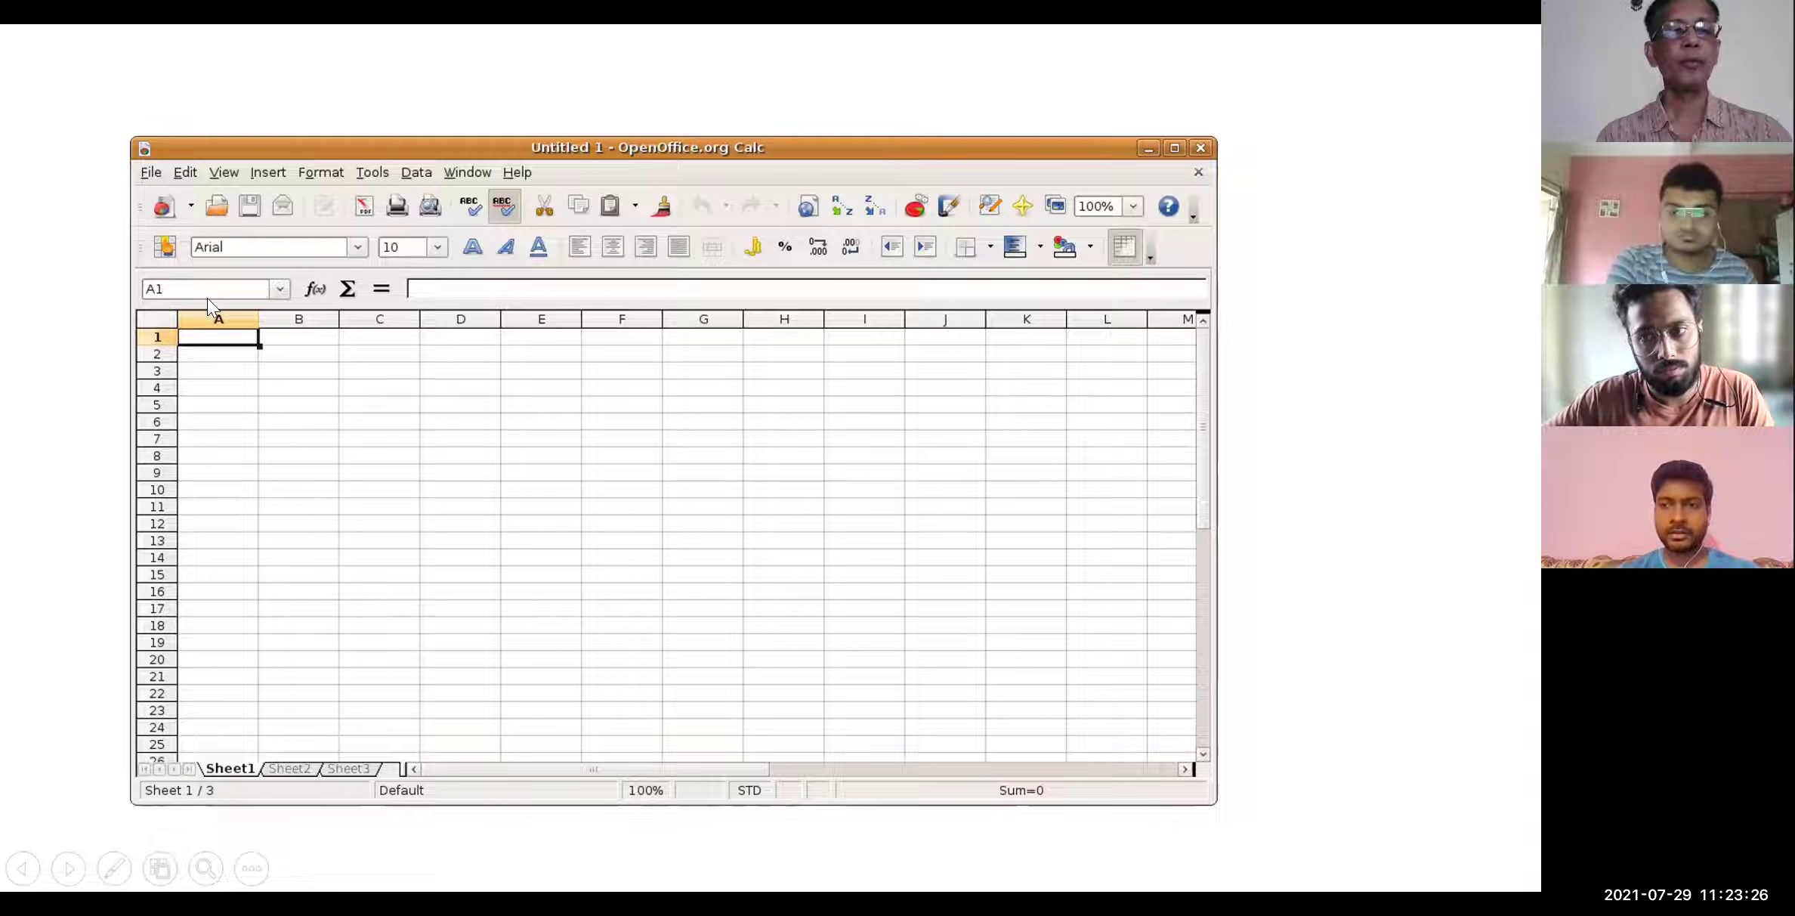
{"action": "left_click", "coordinate": [439, 508]}
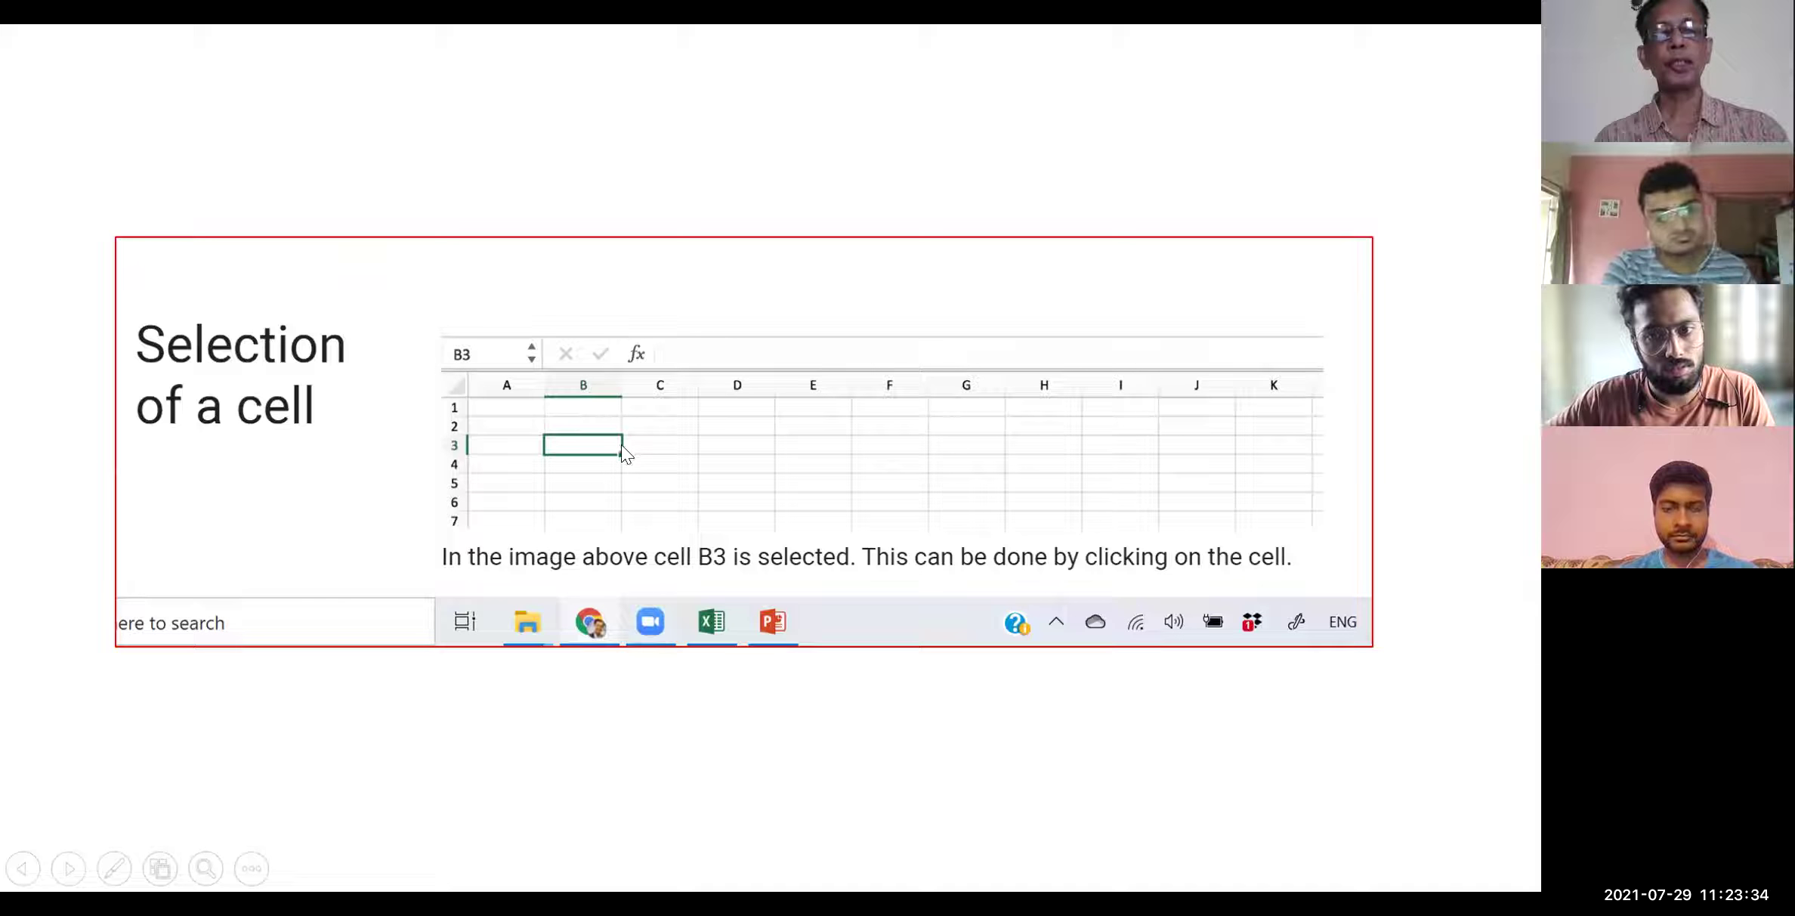
{"action": "left_click", "coordinate": [759, 445]}
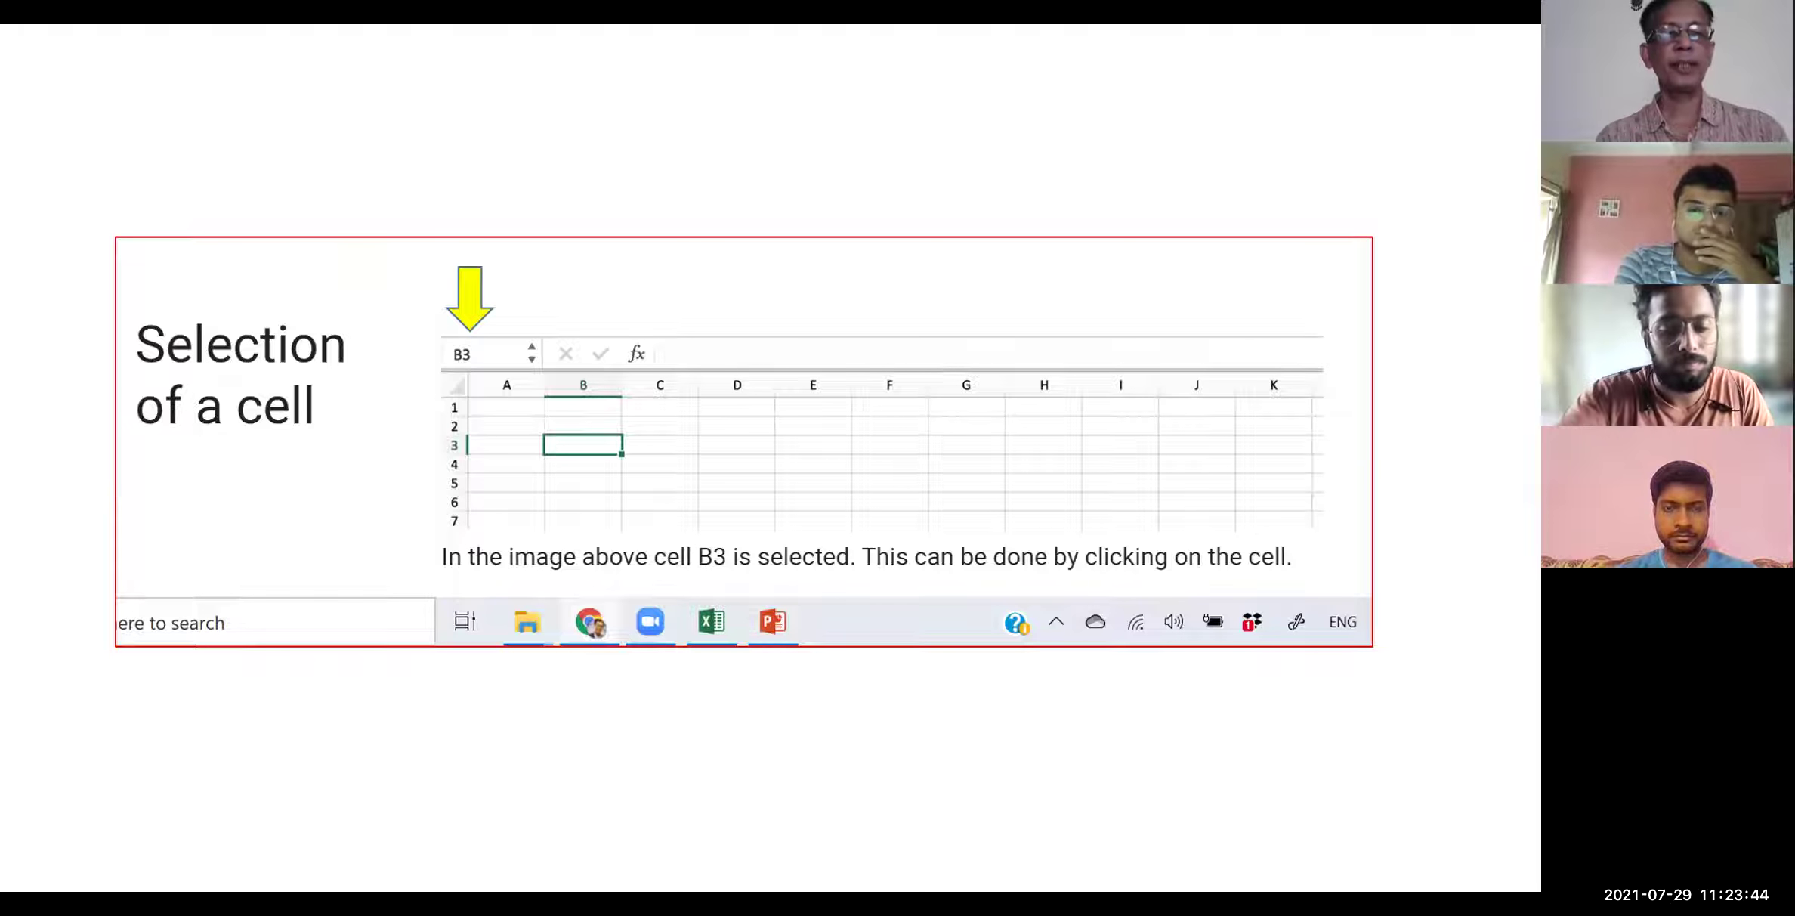
{"action": "key", "text": "Right"}
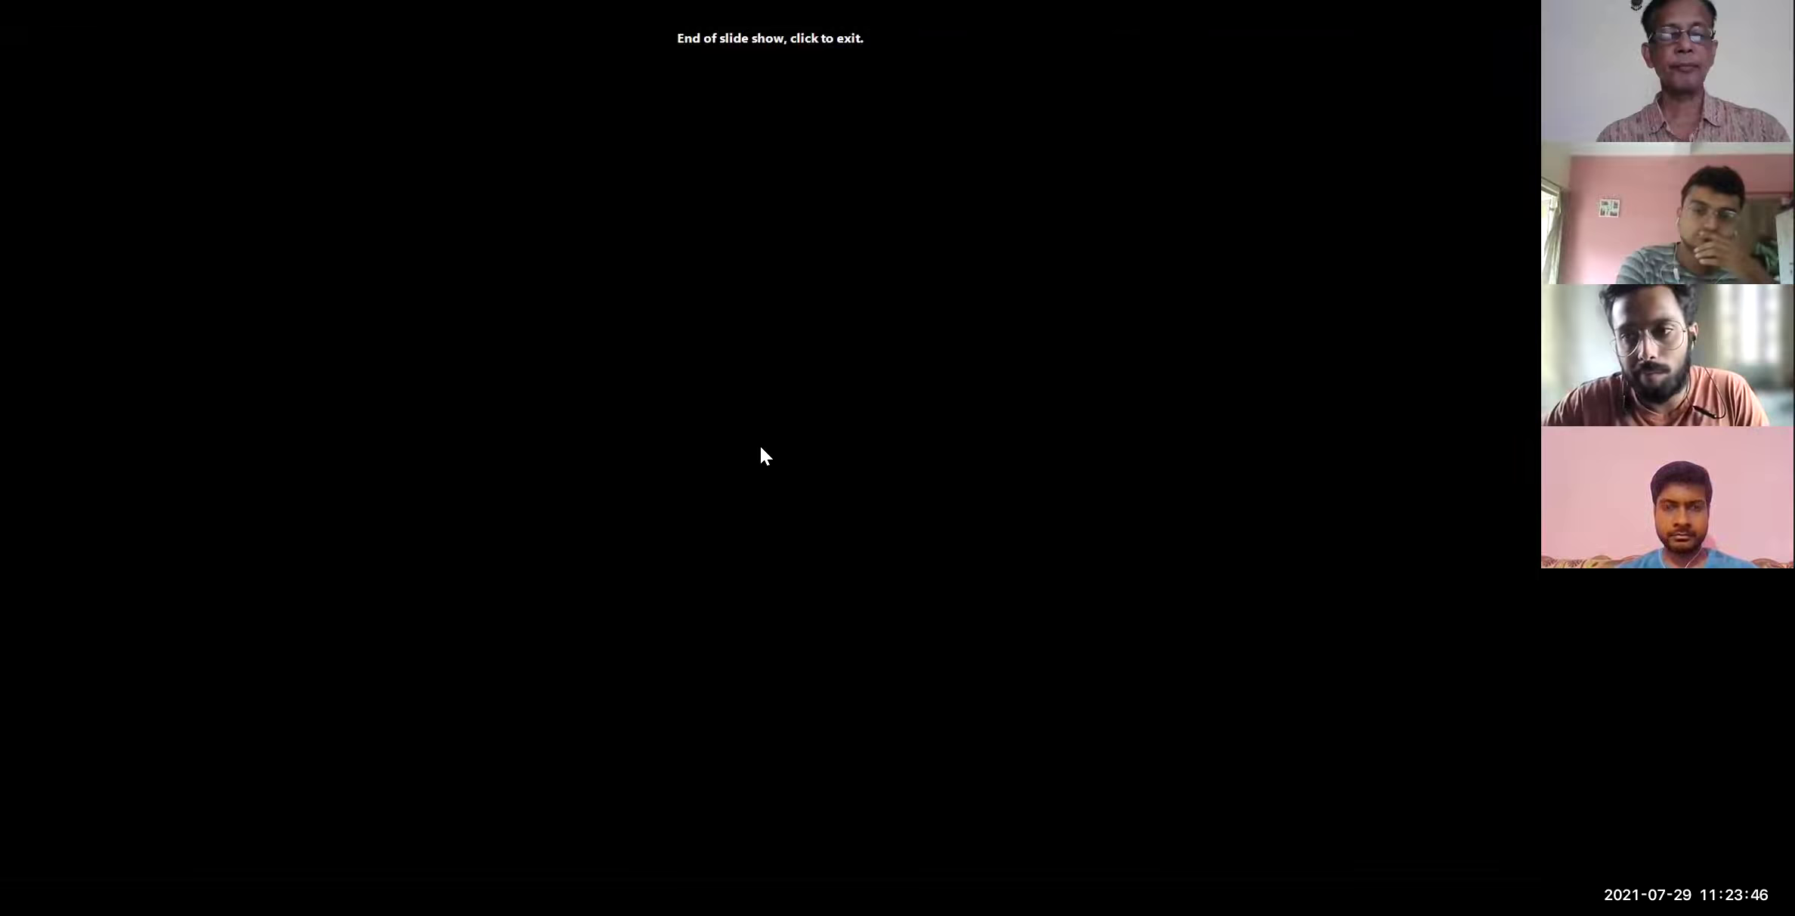
Exit the slide show and stop presenting so the QT Assignment workbook shows
{"action": "left_click", "coordinate": [760, 446]}
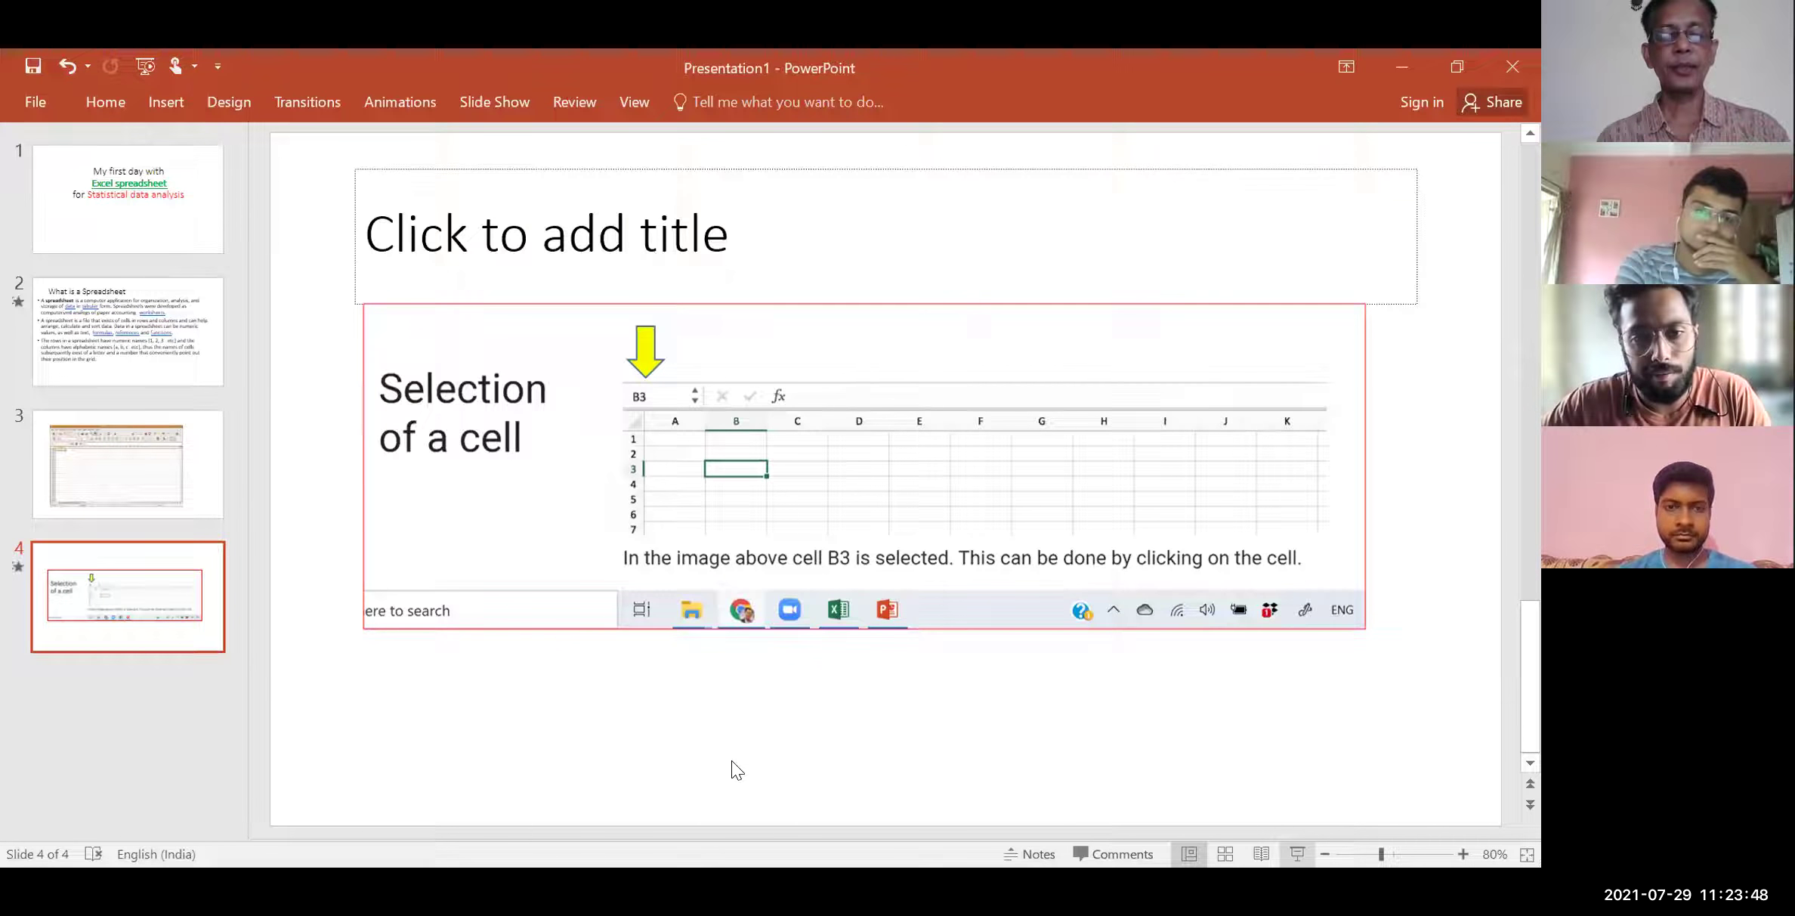
{"action": "key", "text": "alt+s"}
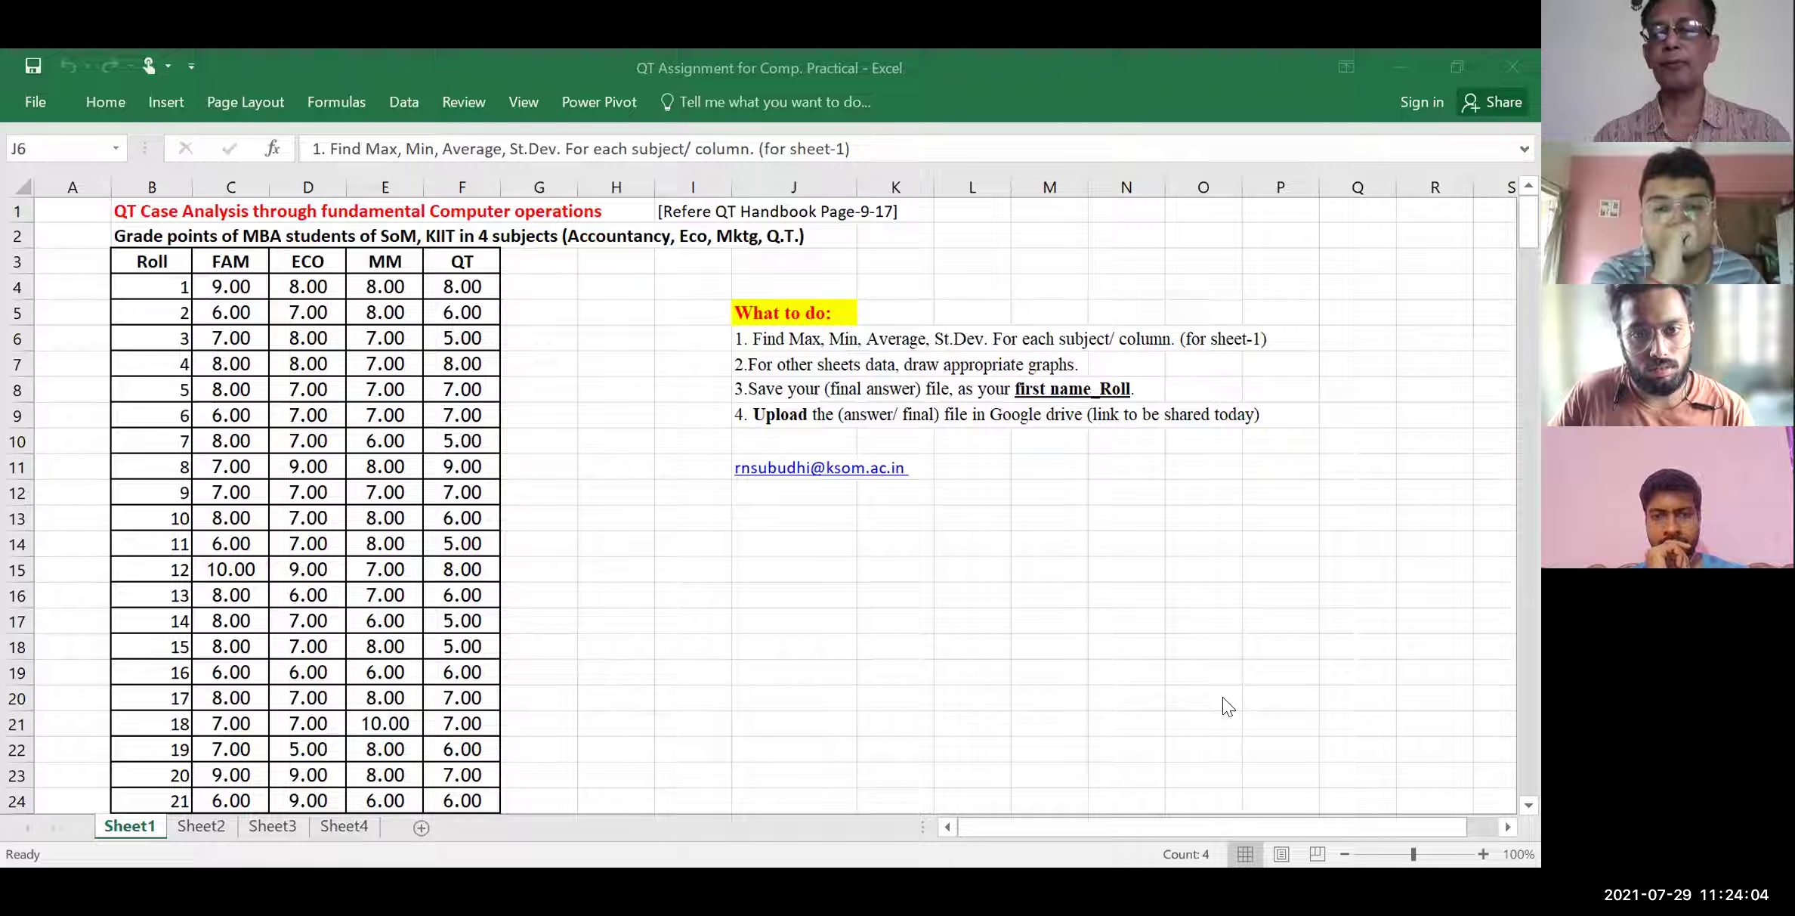
Zoom the Excel grade-point sheet to 110% and select cell L9
{"action": "left_click", "coordinate": [1482, 851]}
{"action": "left_click", "coordinate": [1482, 851]}
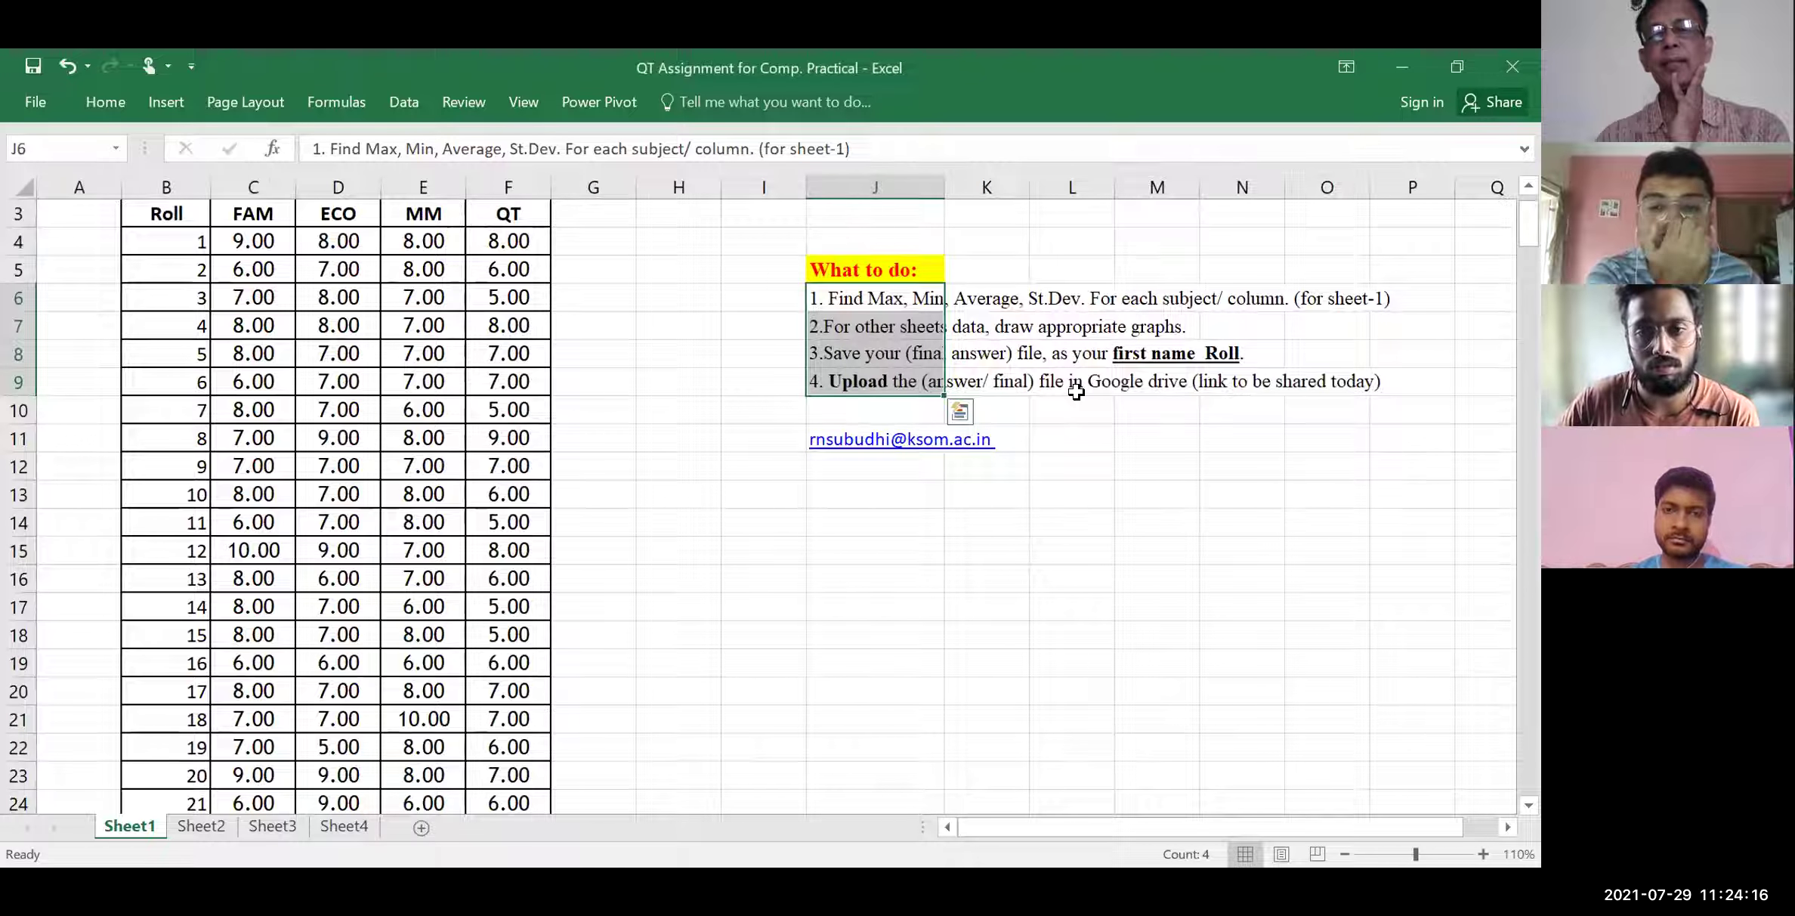
{"action": "left_click", "coordinate": [1076, 389]}
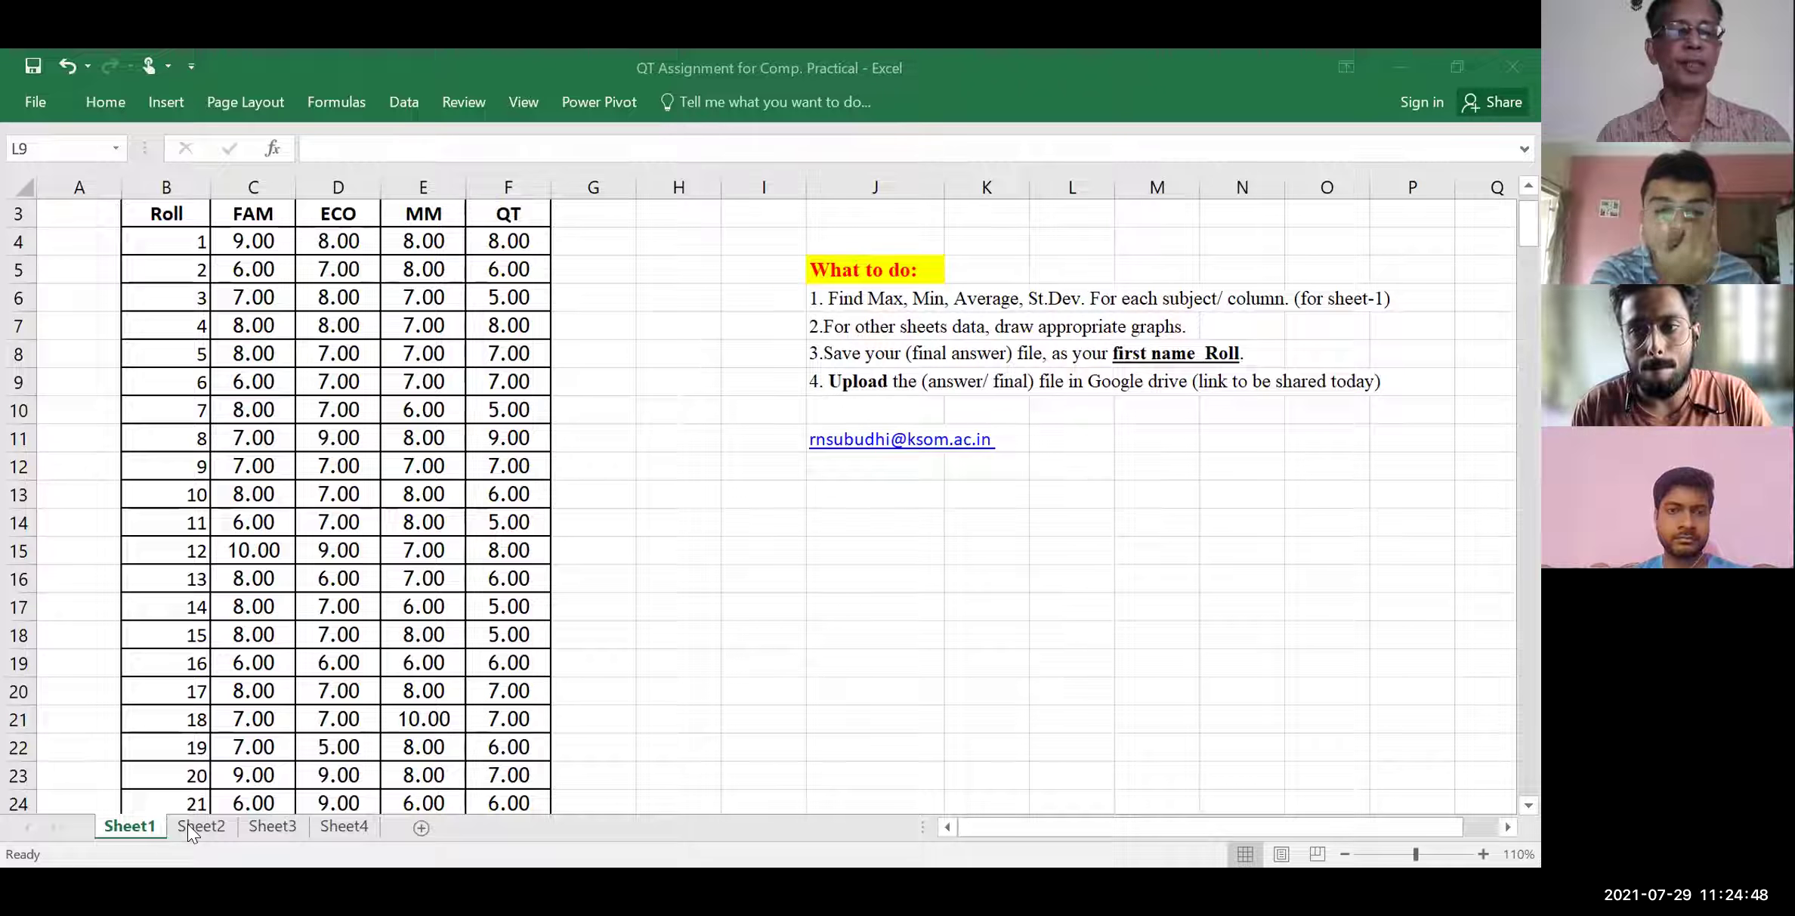
{"action": "left_click", "coordinate": [188, 823]}
{"action": "left_click", "coordinate": [188, 823]}
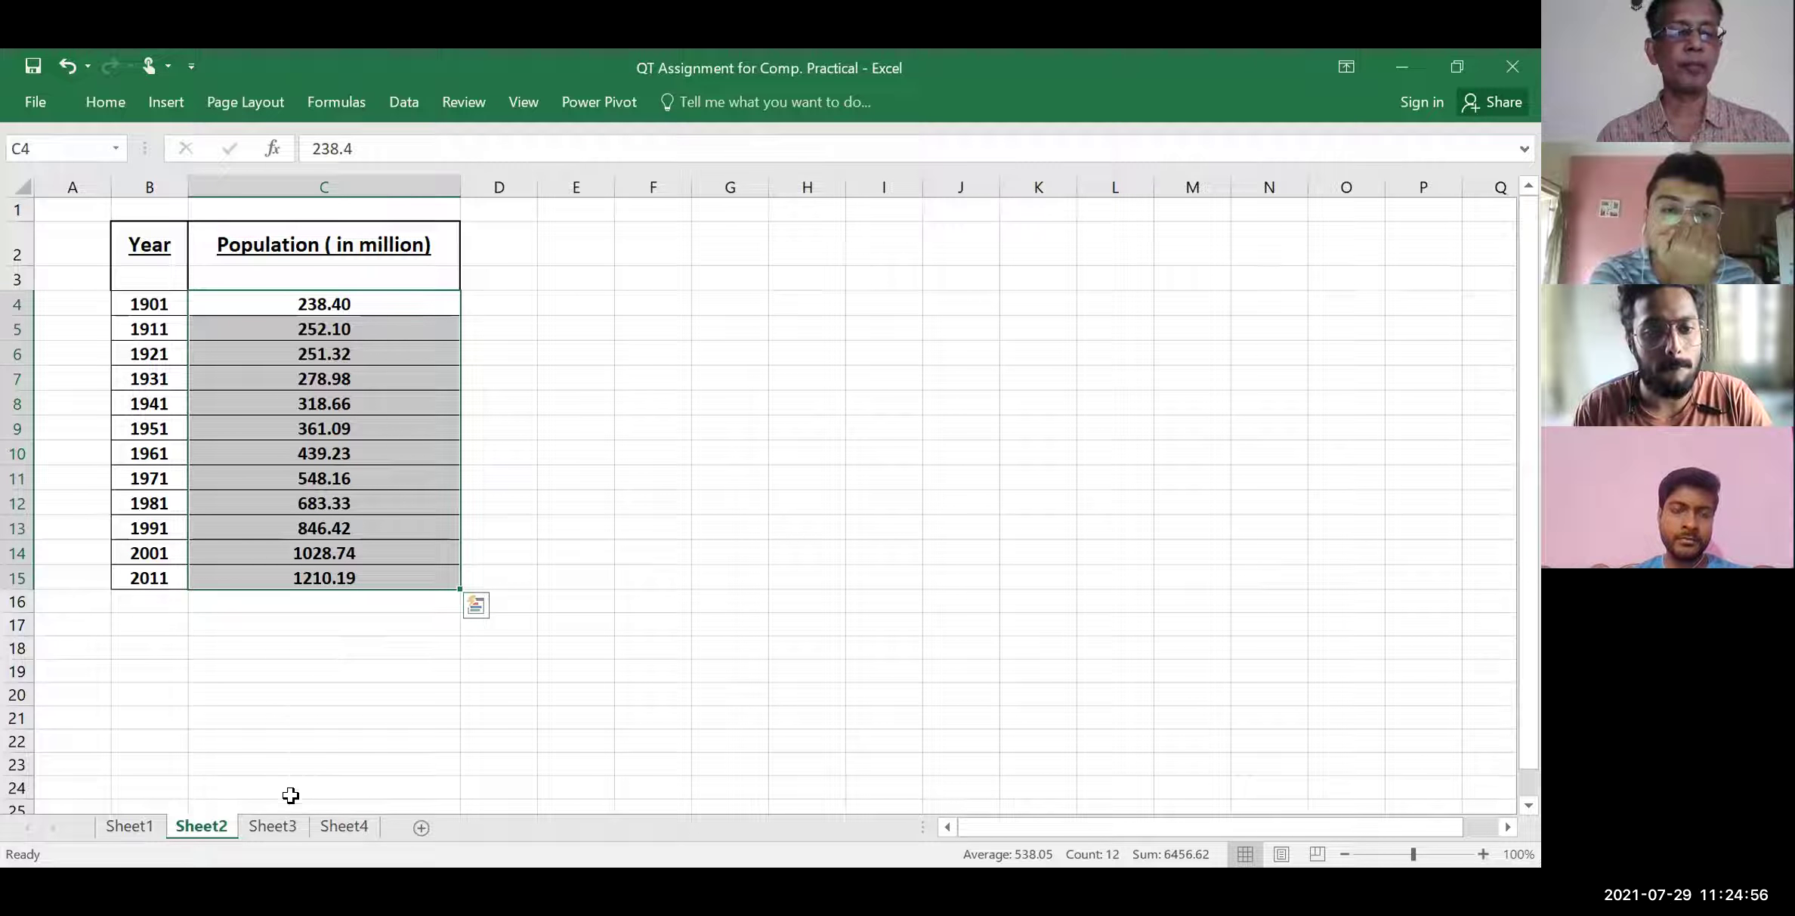
{"action": "left_click", "coordinate": [278, 830]}
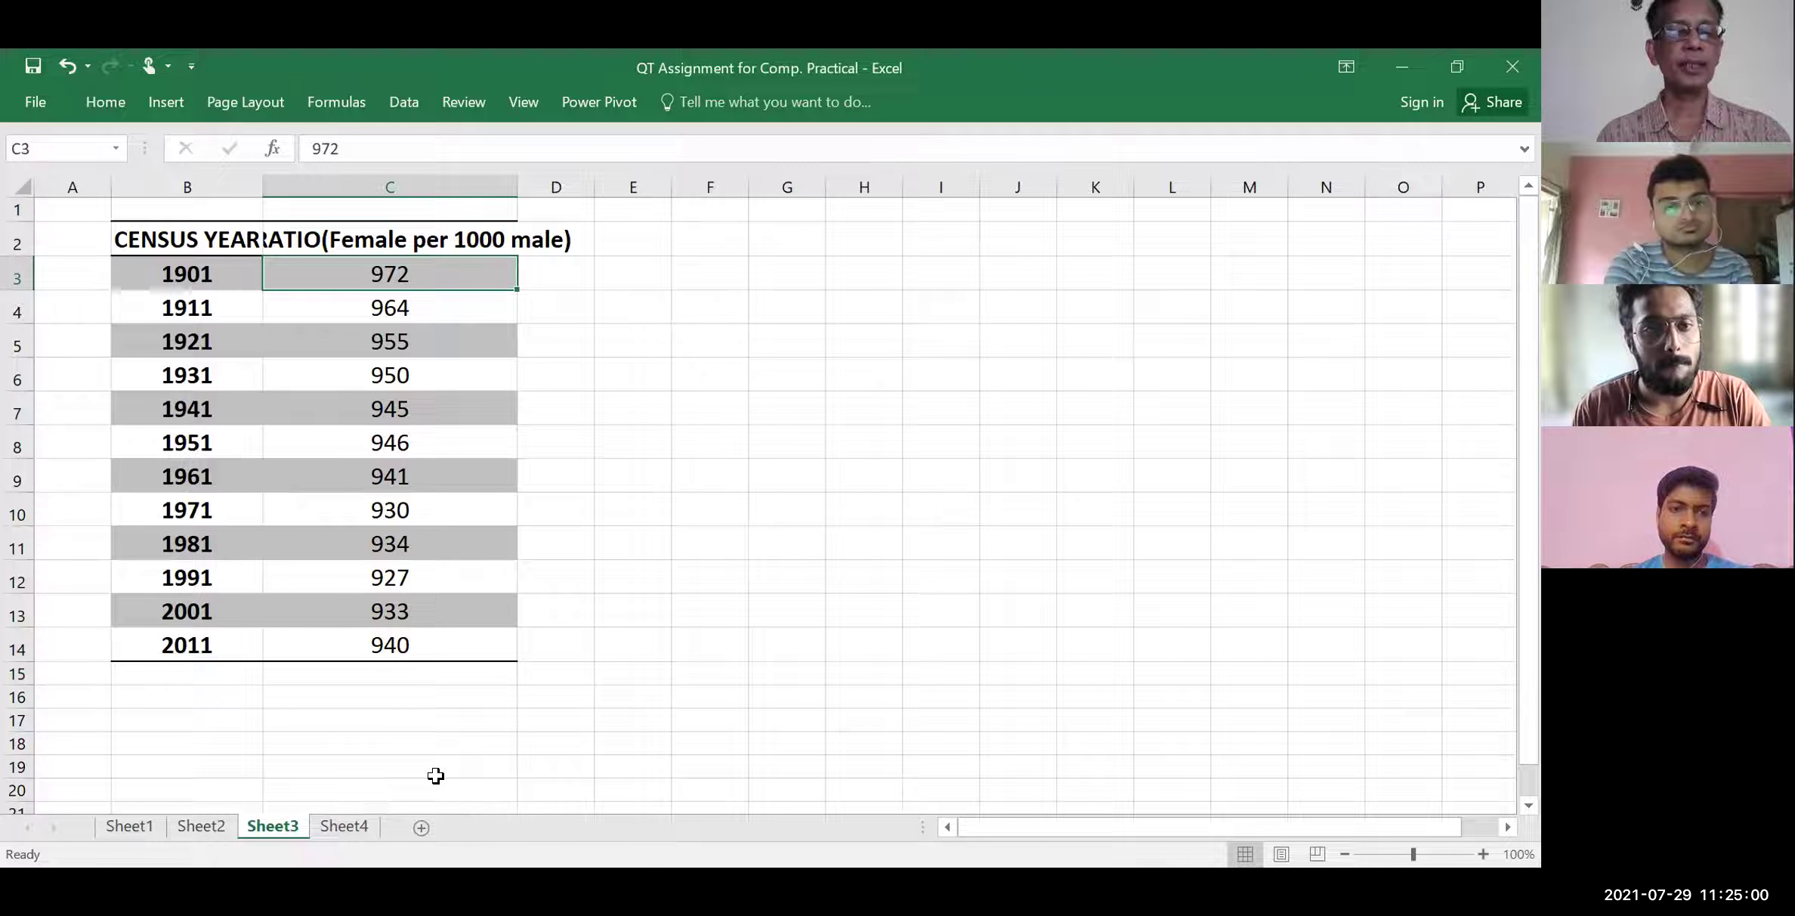
{"action": "left_click", "coordinate": [358, 833]}
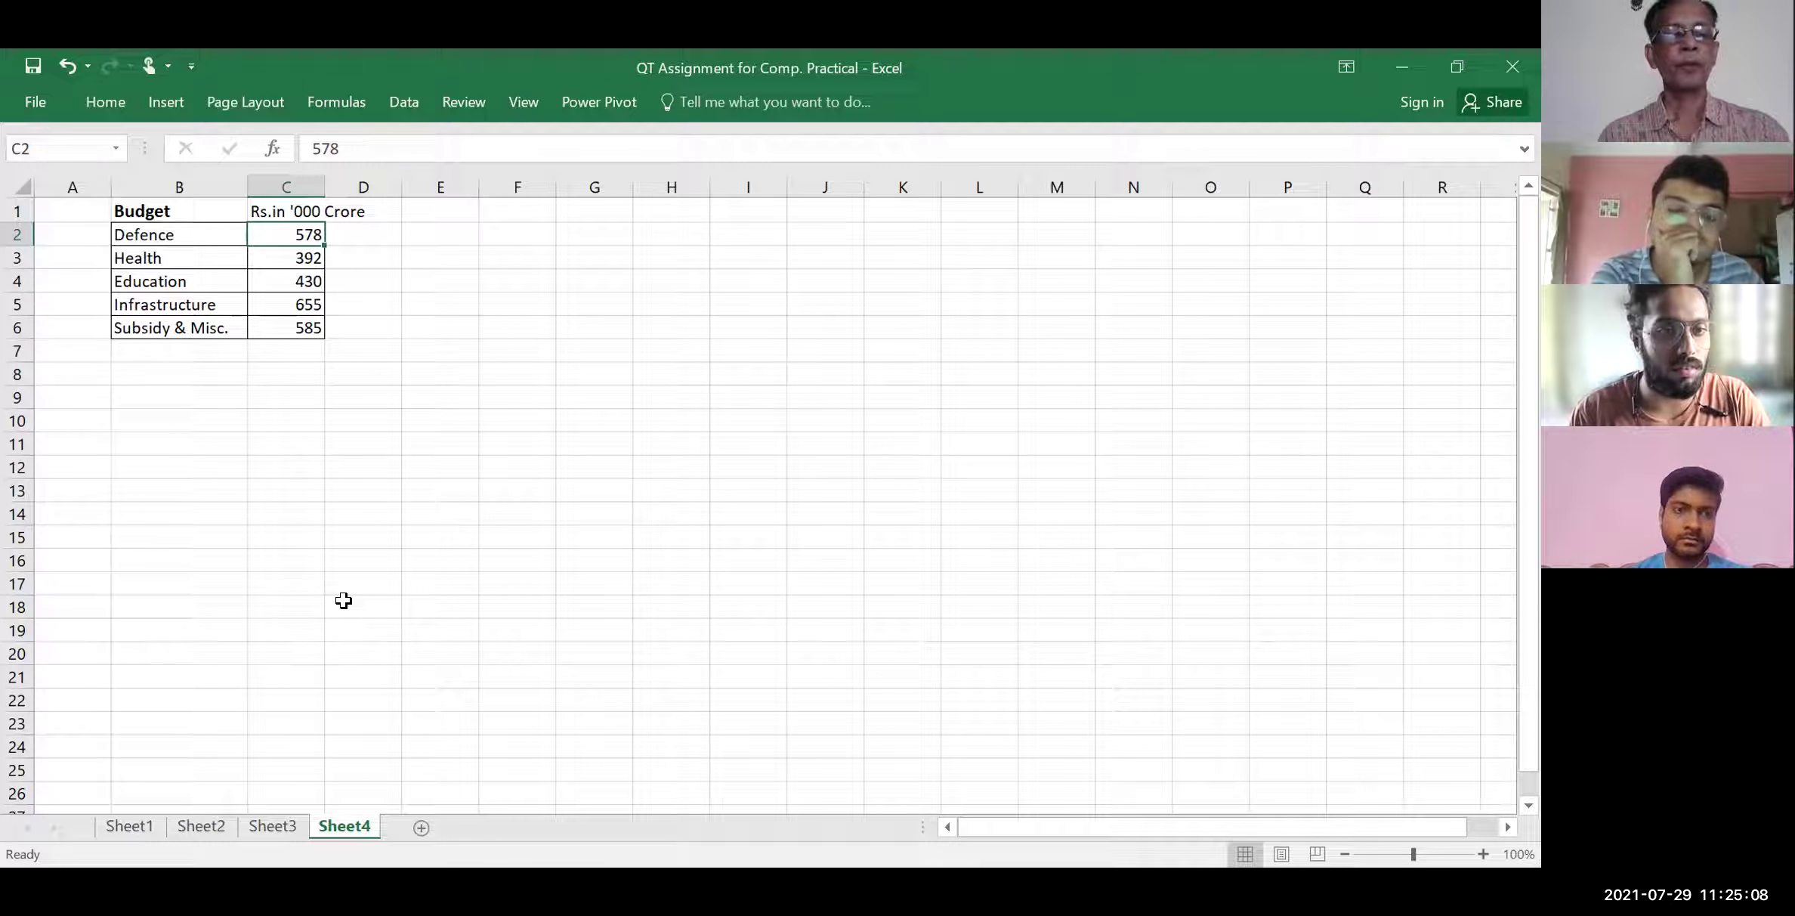
{"action": "left_click", "coordinate": [133, 828]}
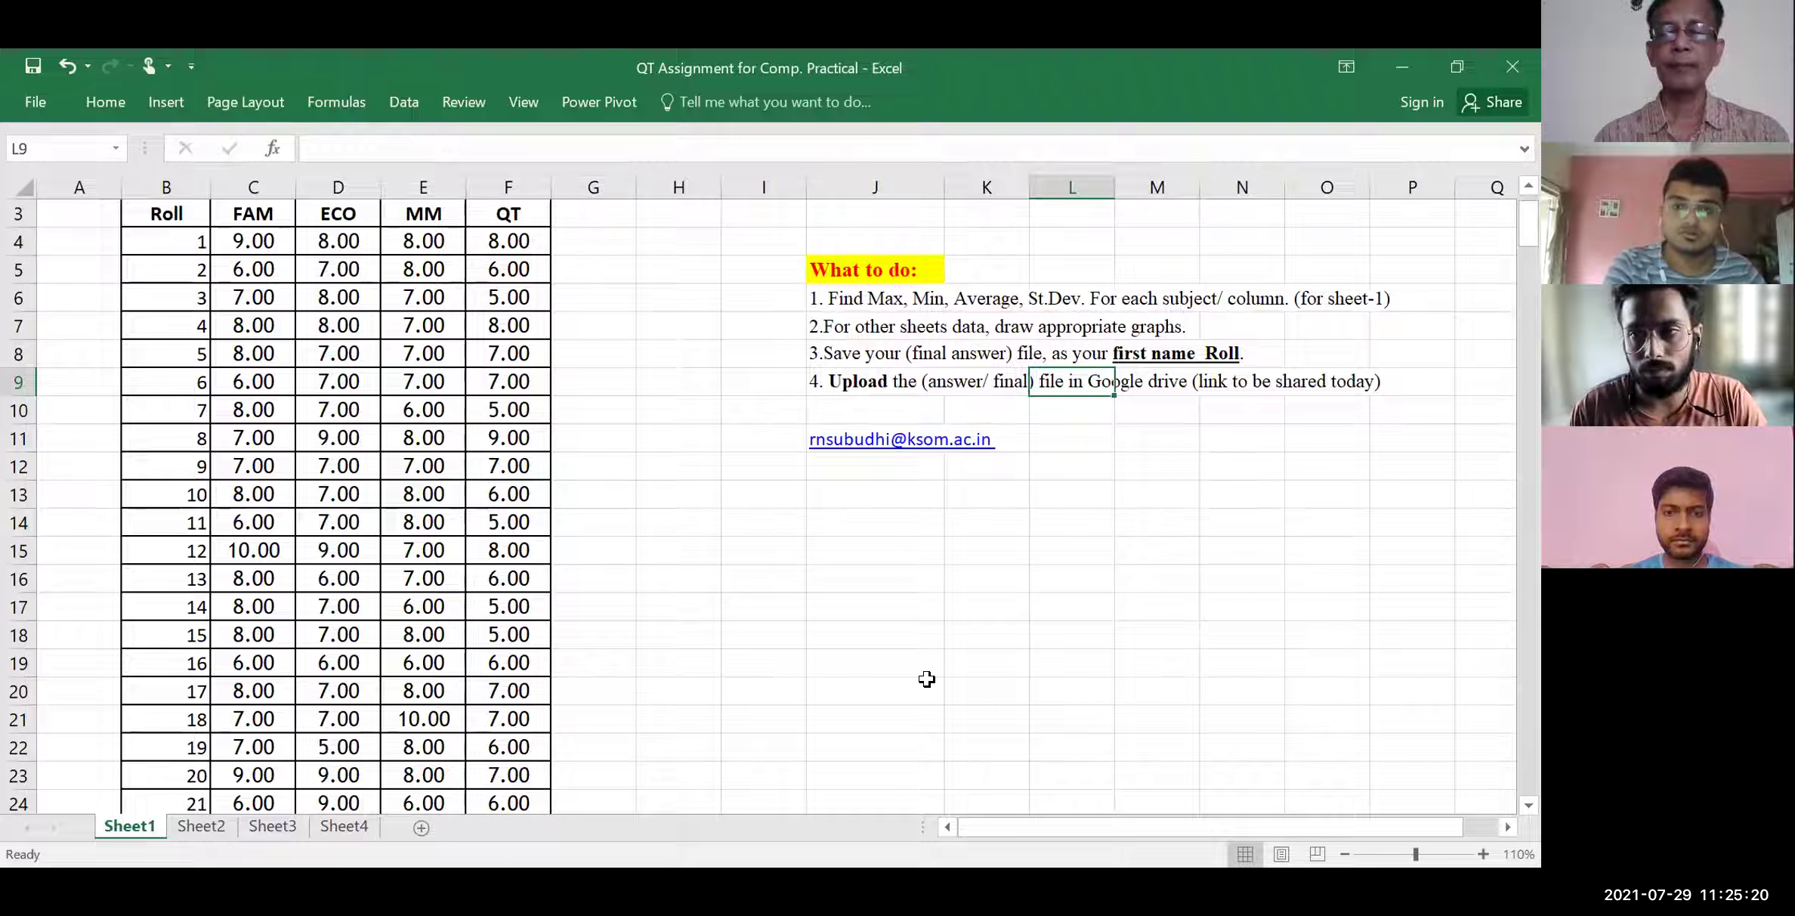
Rename Sheet1 to GPA and Sheet2 to Population
{"action": "right_click", "coordinate": [144, 831]}
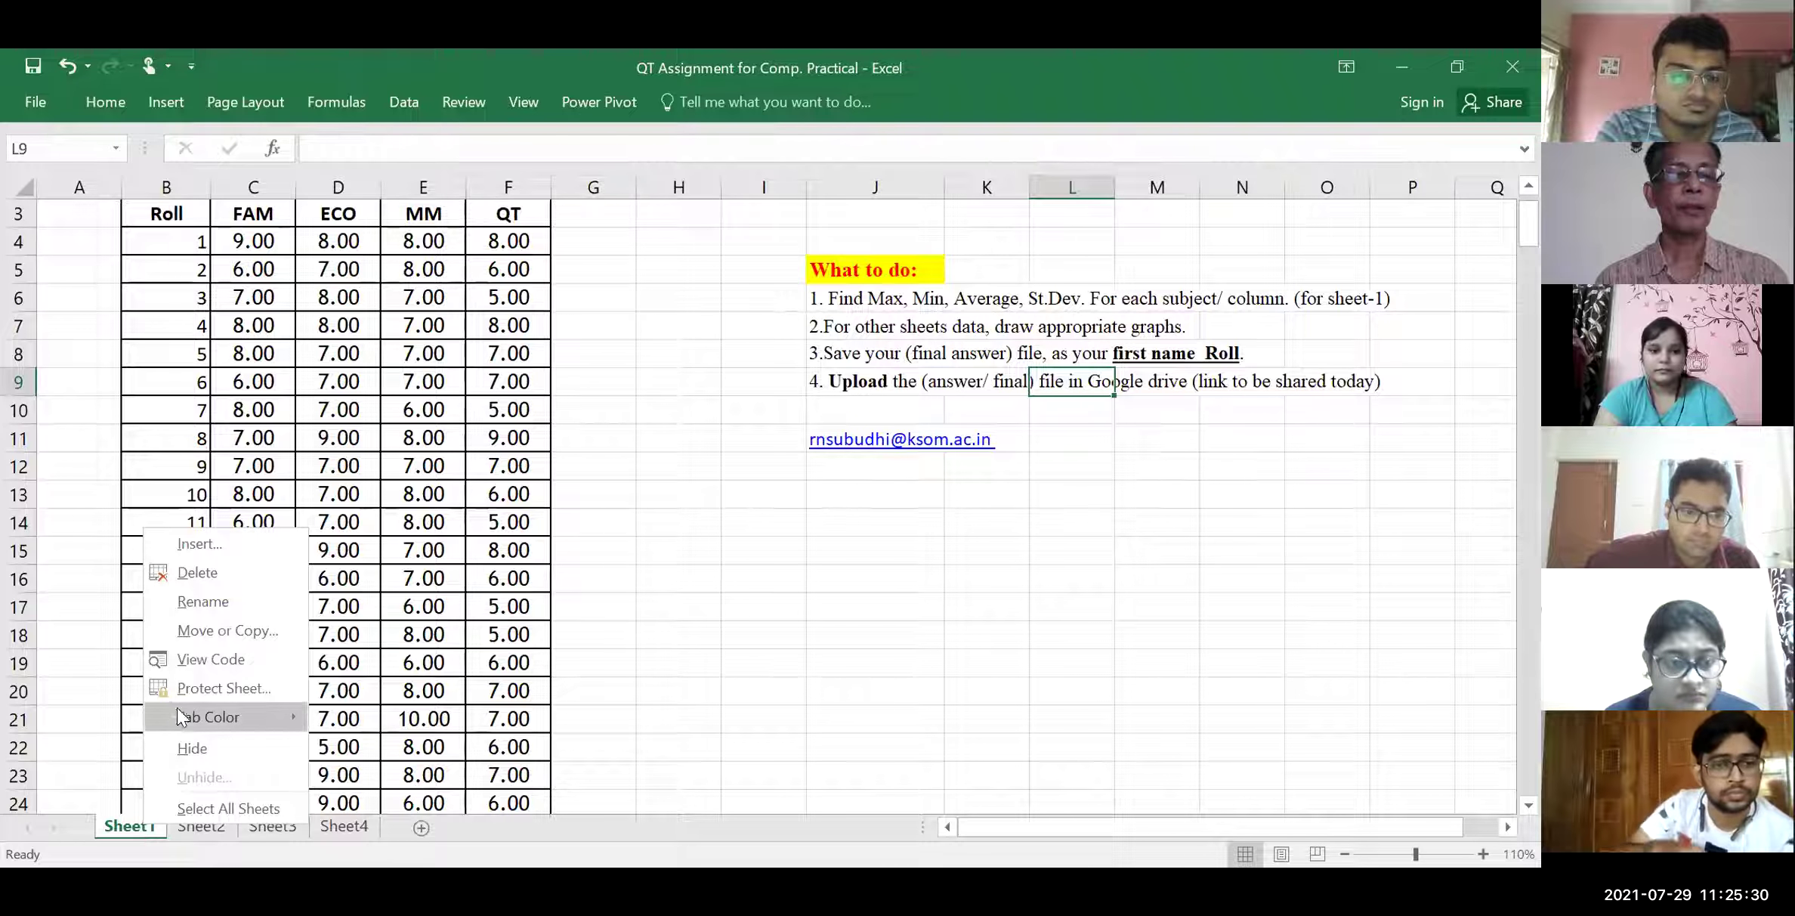
{"action": "left_click", "coordinate": [217, 603]}
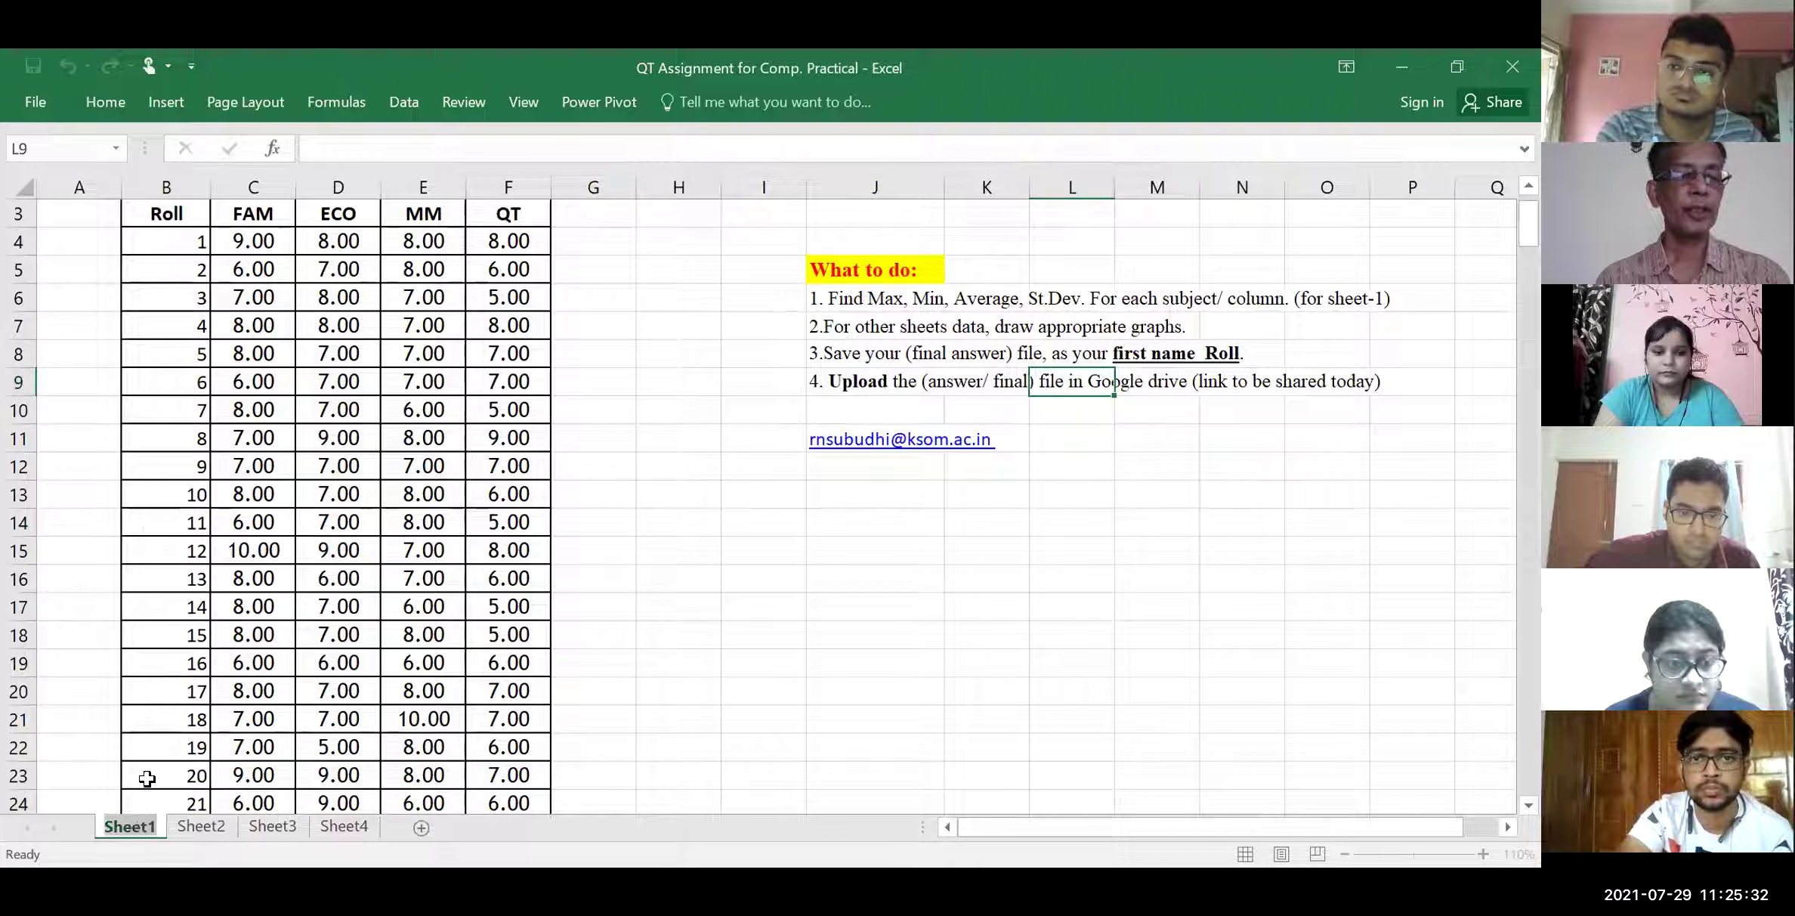
{"action": "type", "text": "G"}
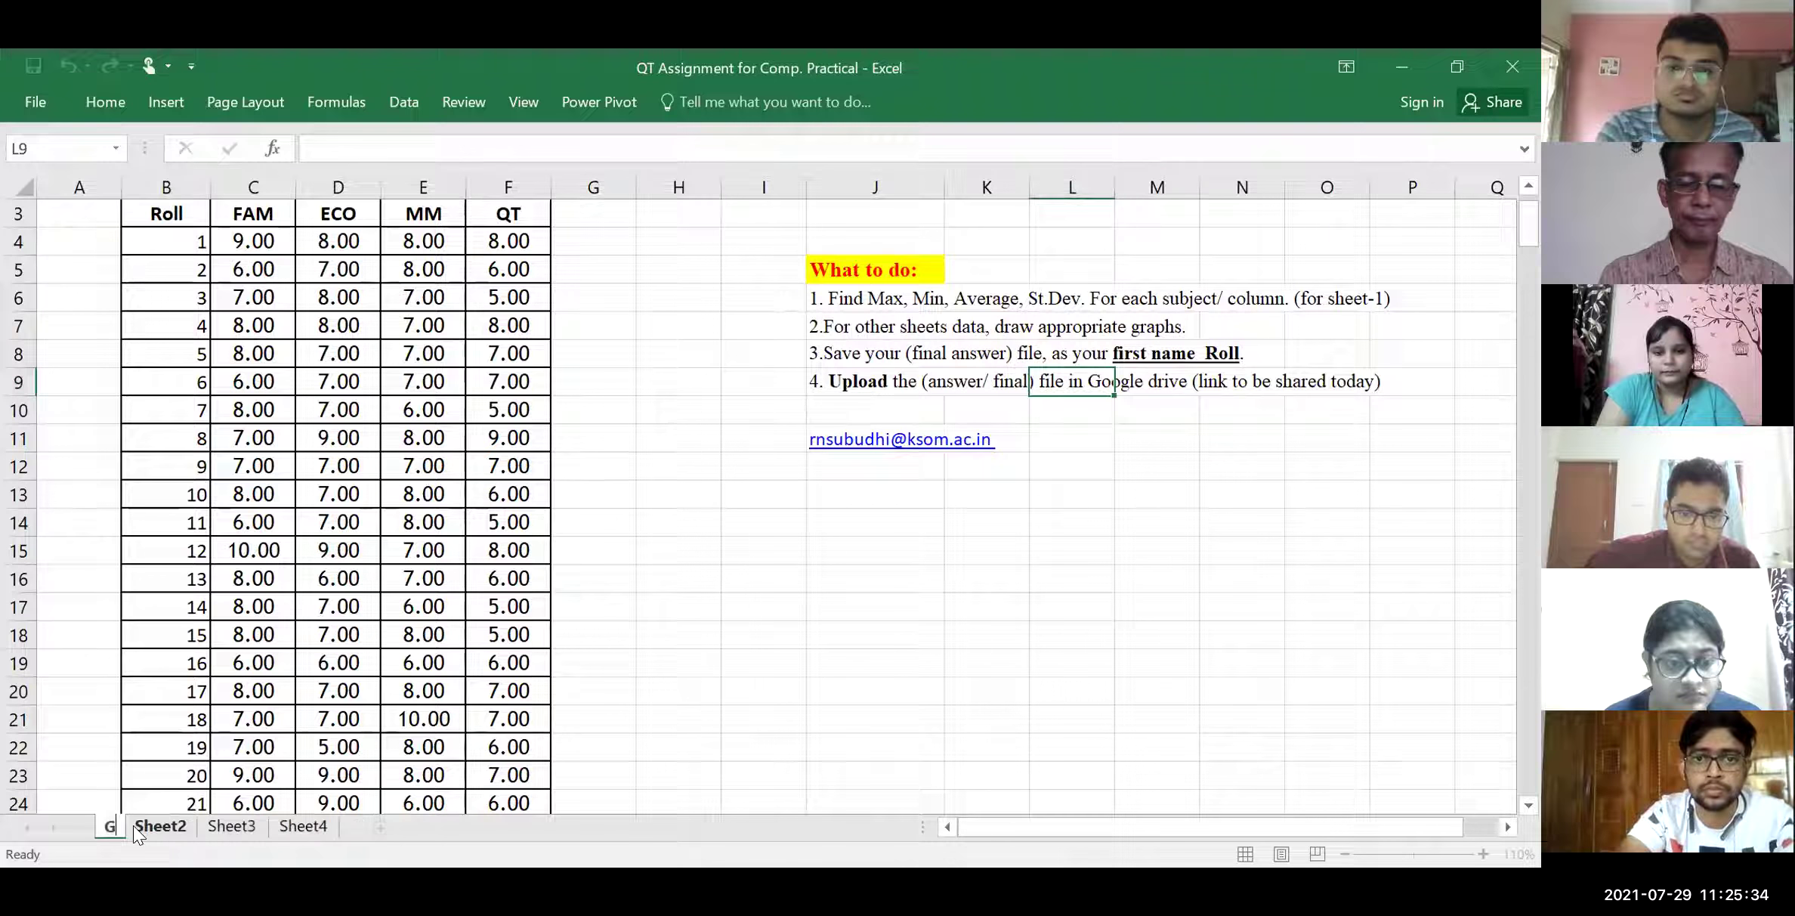
{"action": "type", "text": "PA"}
{"action": "key", "text": "Return"}
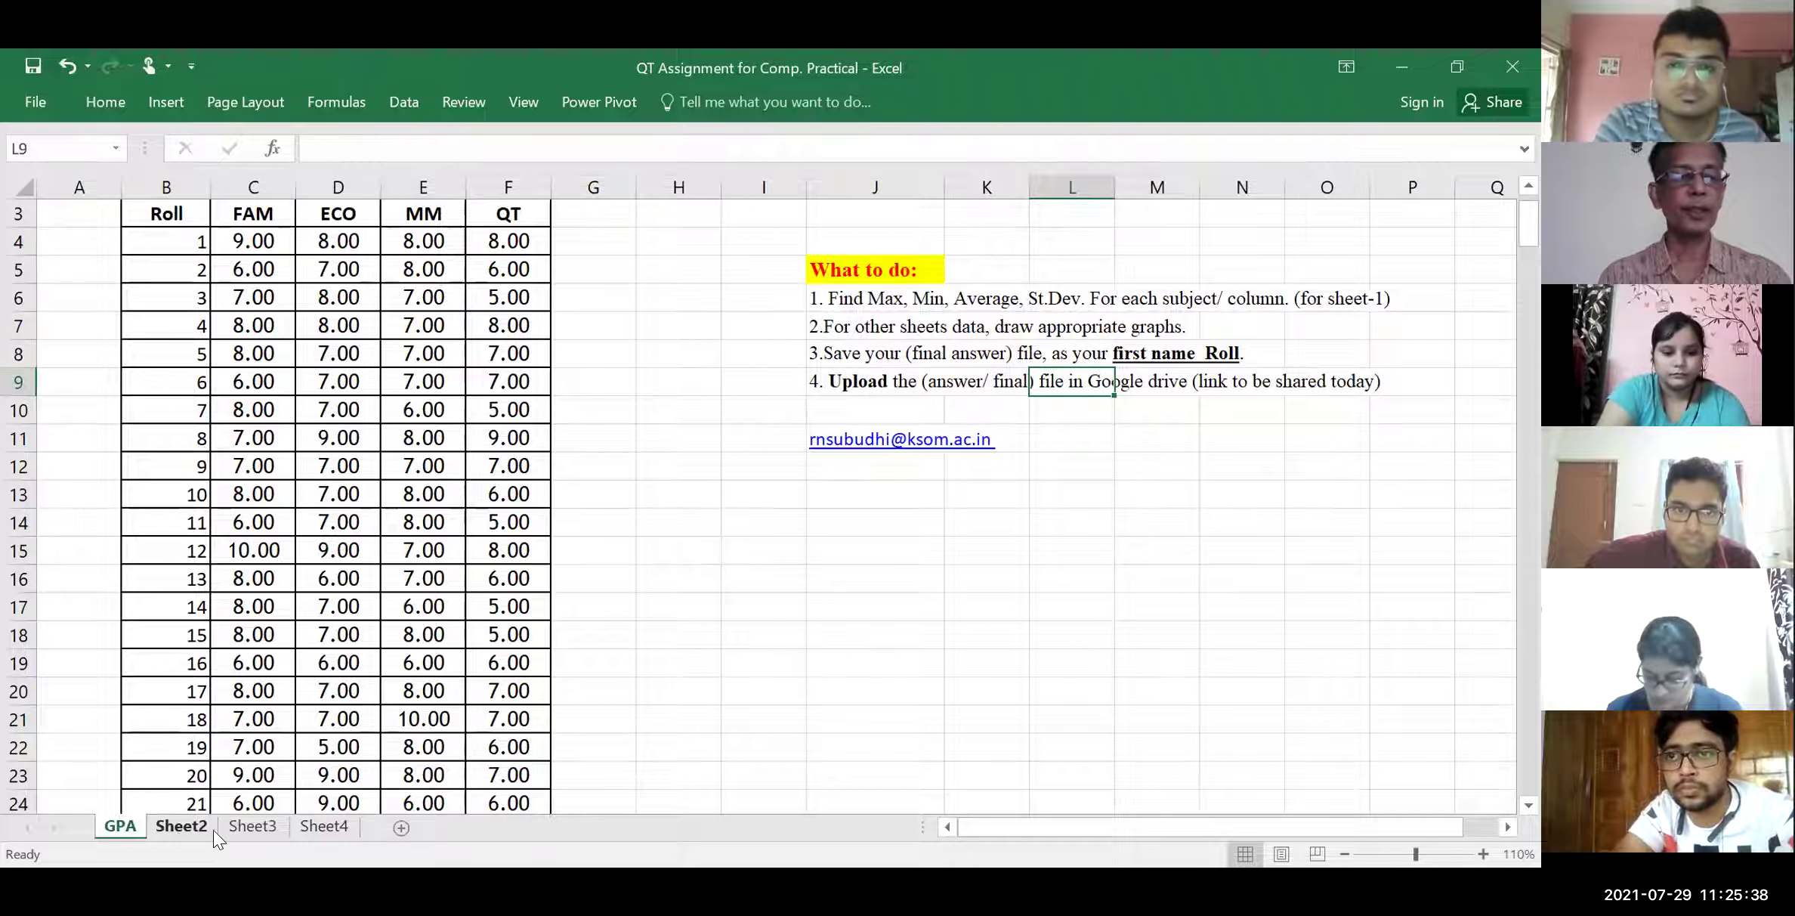
{"action": "left_click", "coordinate": [187, 824]}
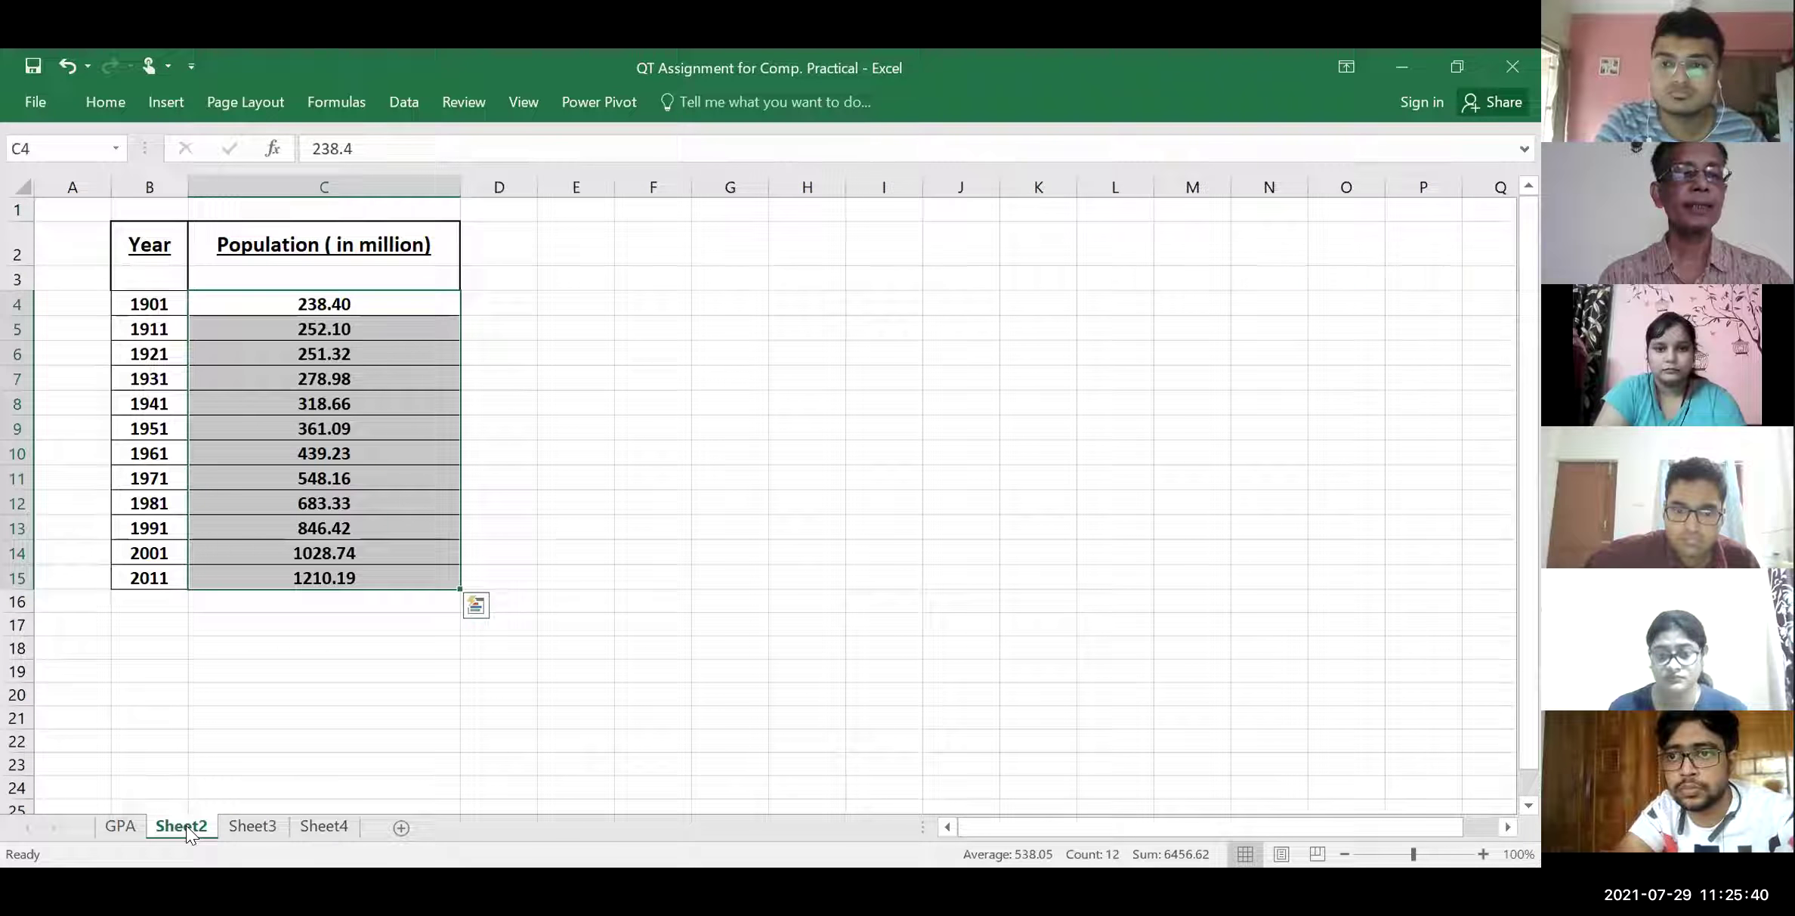
{"action": "right_click", "coordinate": [187, 824]}
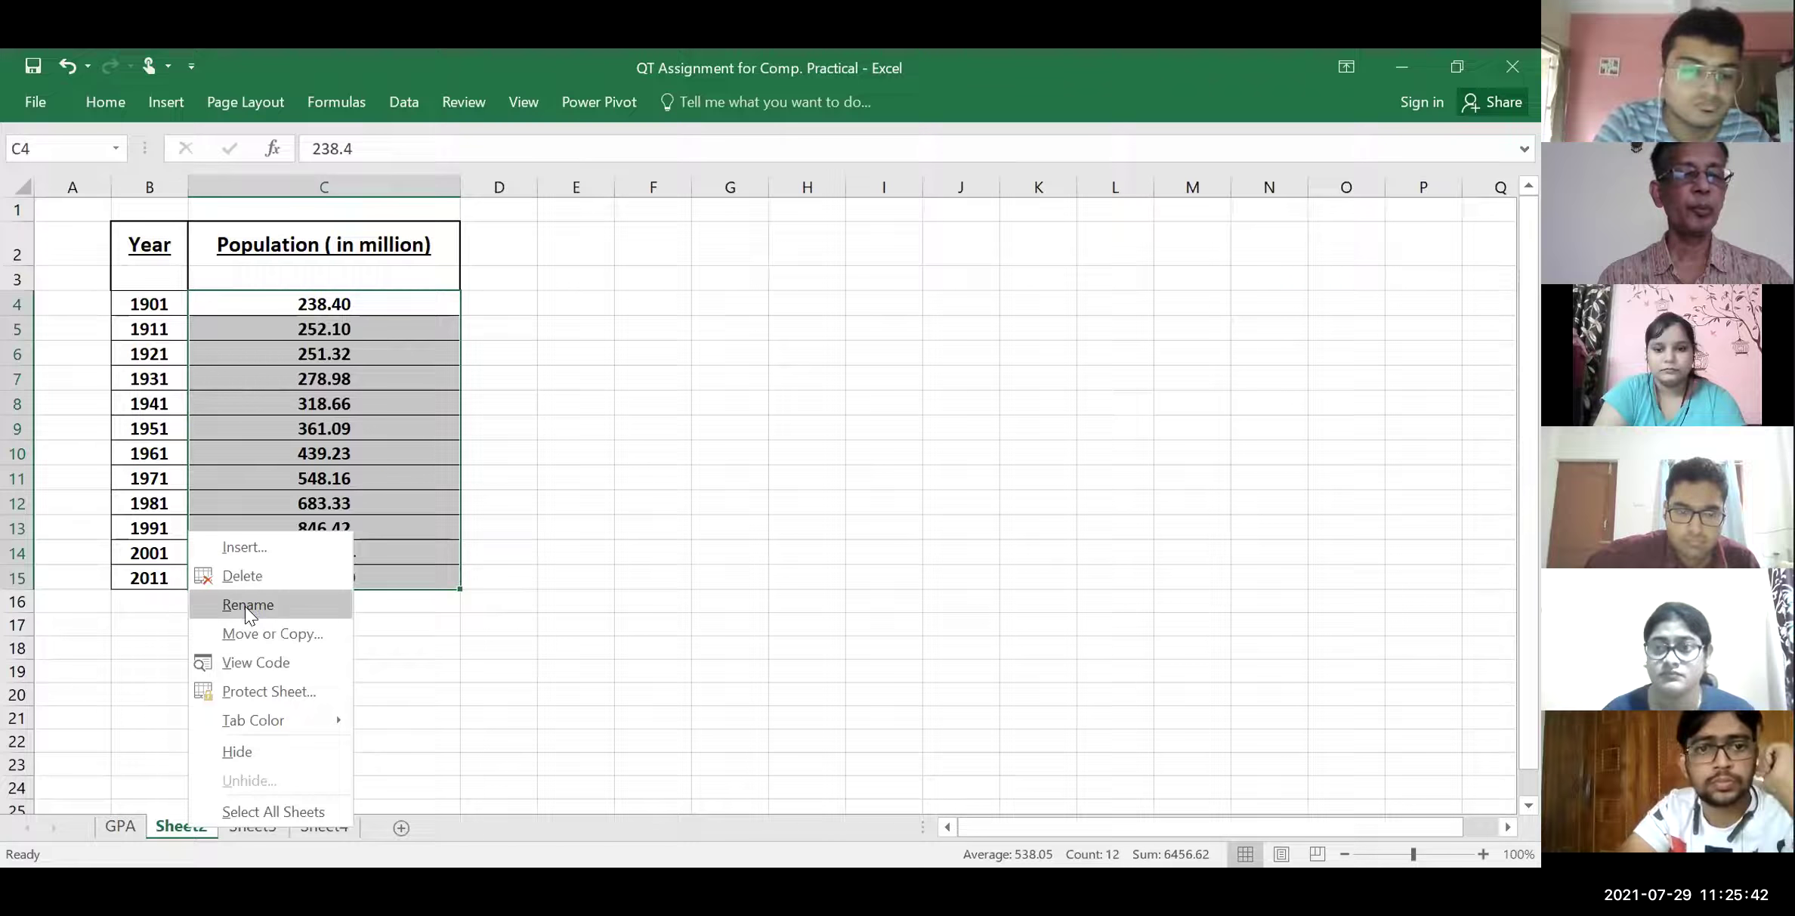
{"action": "left_click", "coordinate": [247, 605]}
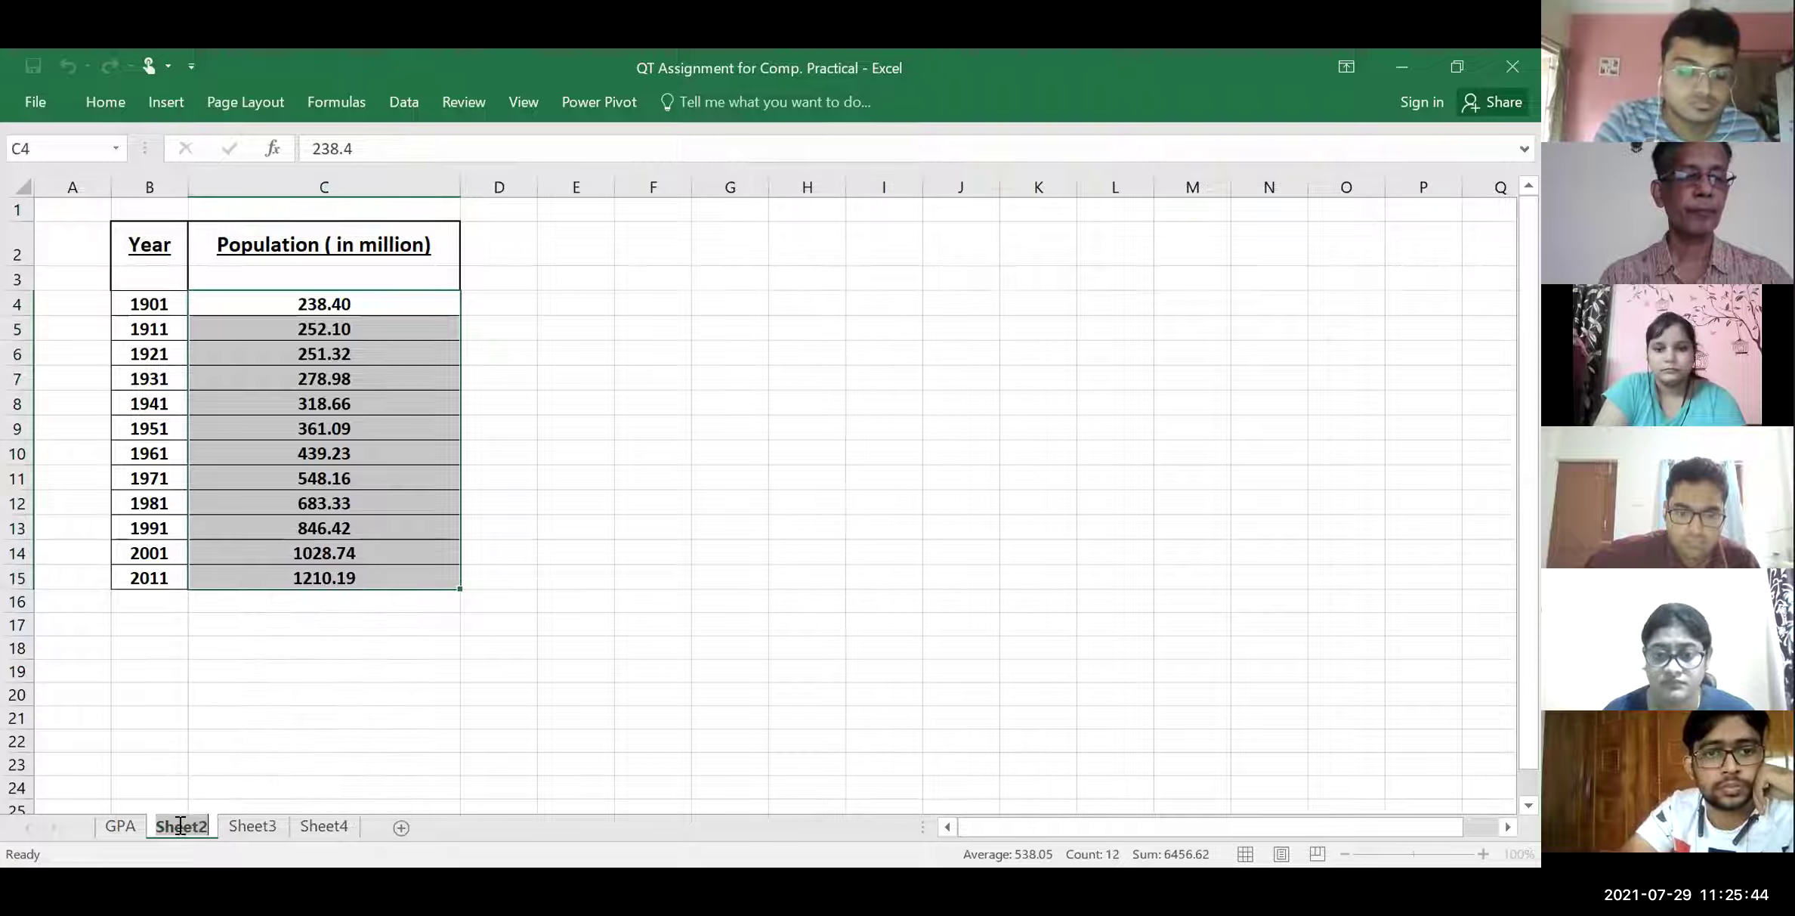
{"action": "type", "text": "Population"}
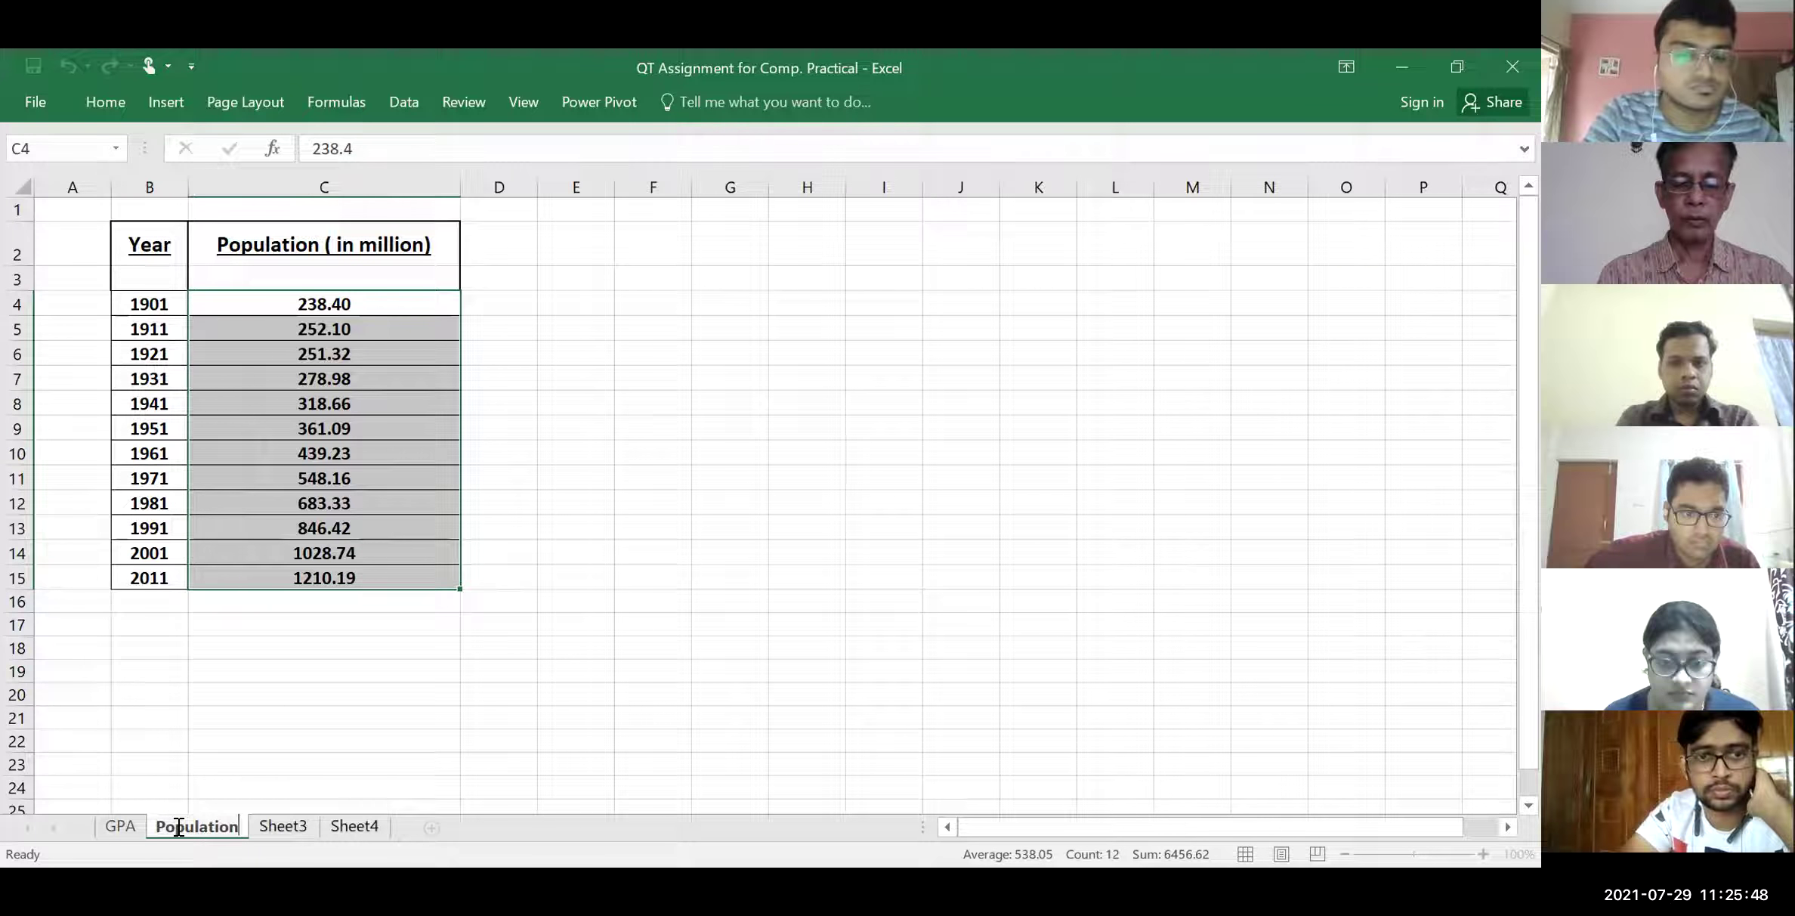
{"action": "key", "text": "Return"}
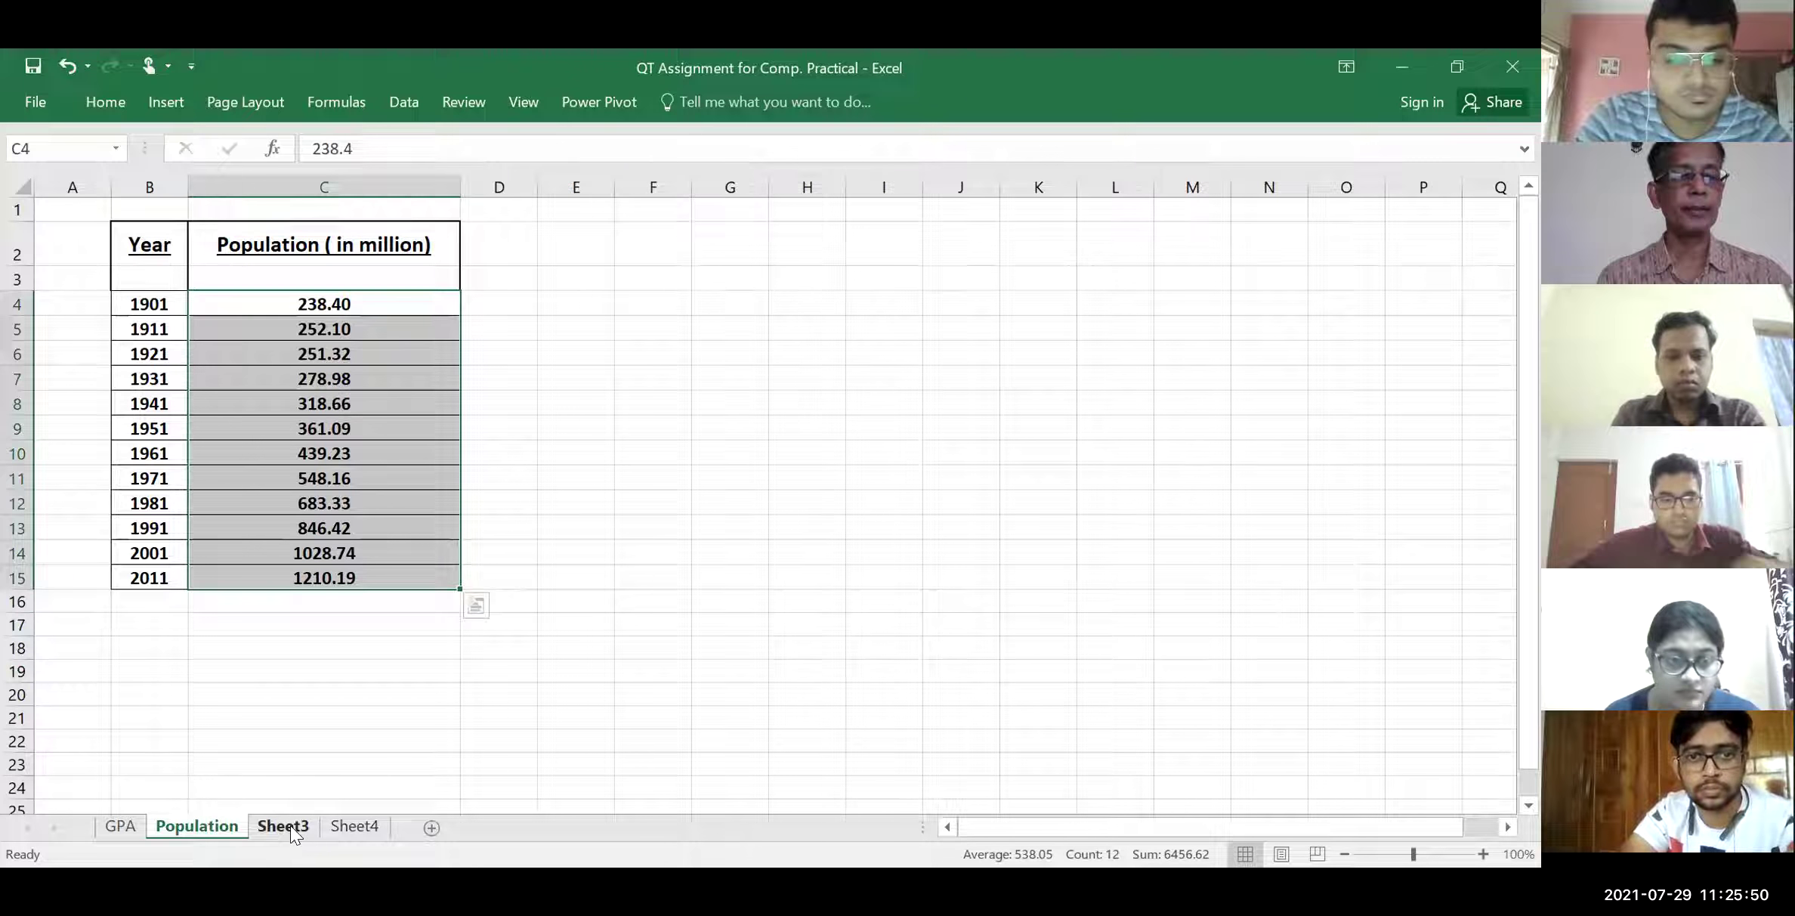
Rename Sheet3 to Gender_Ratio and Sheet4 to Bedget
{"action": "left_click", "coordinate": [288, 827]}
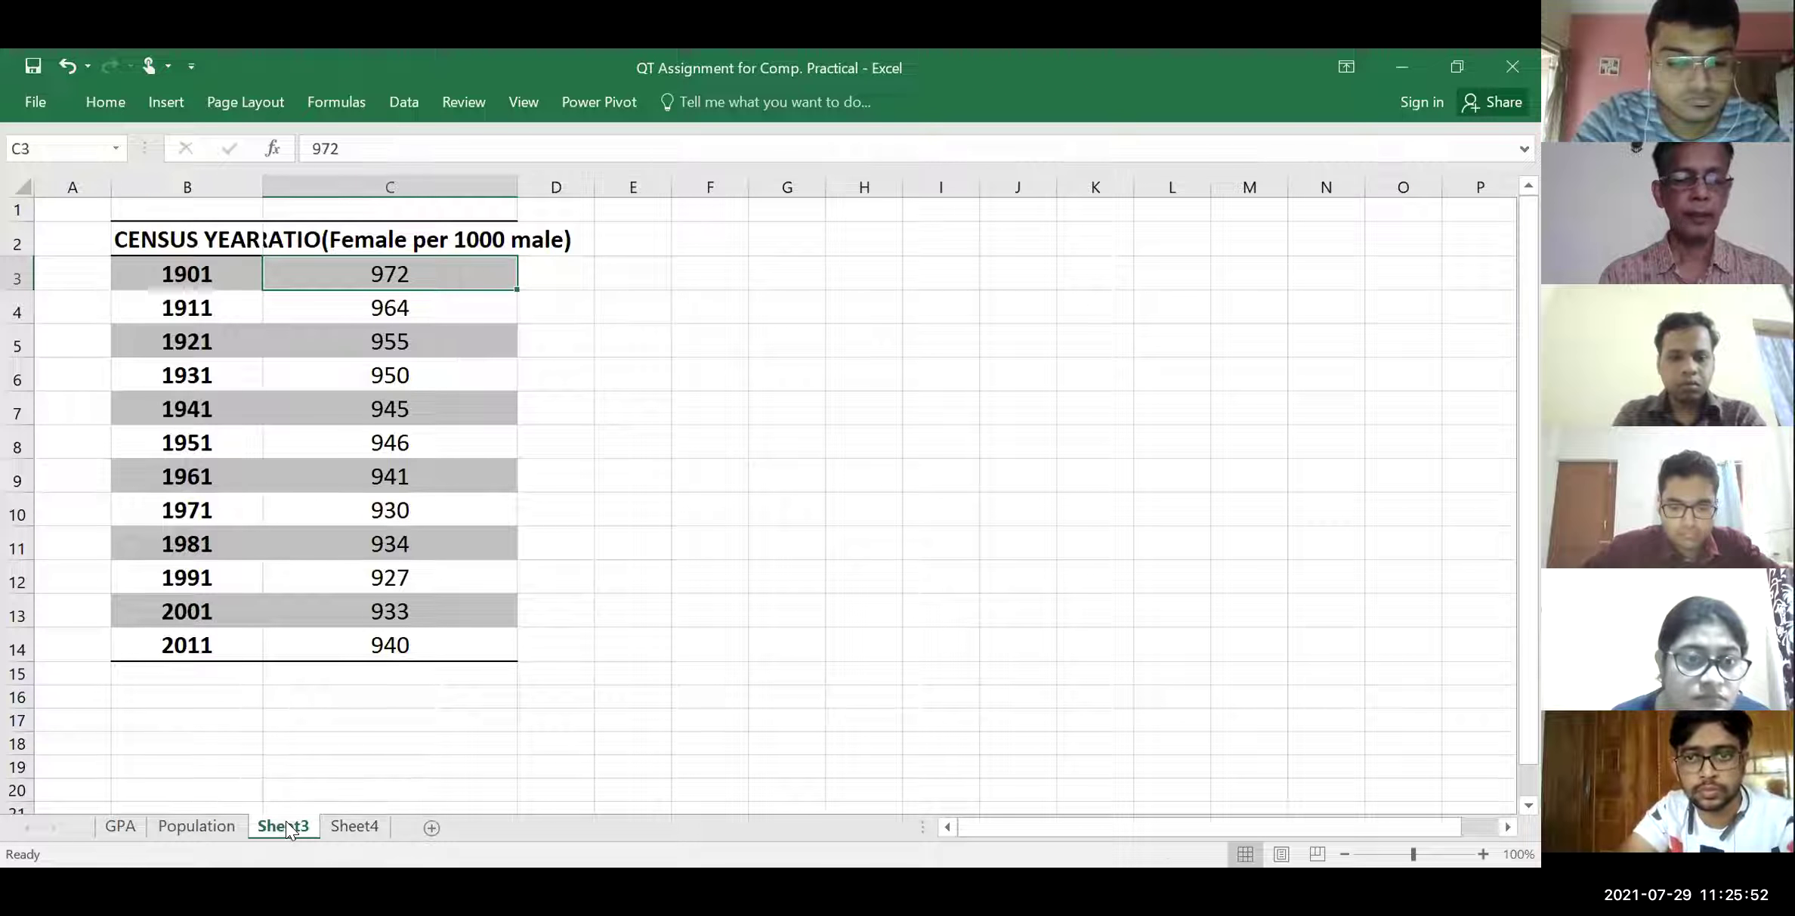
{"action": "right_click", "coordinate": [288, 826]}
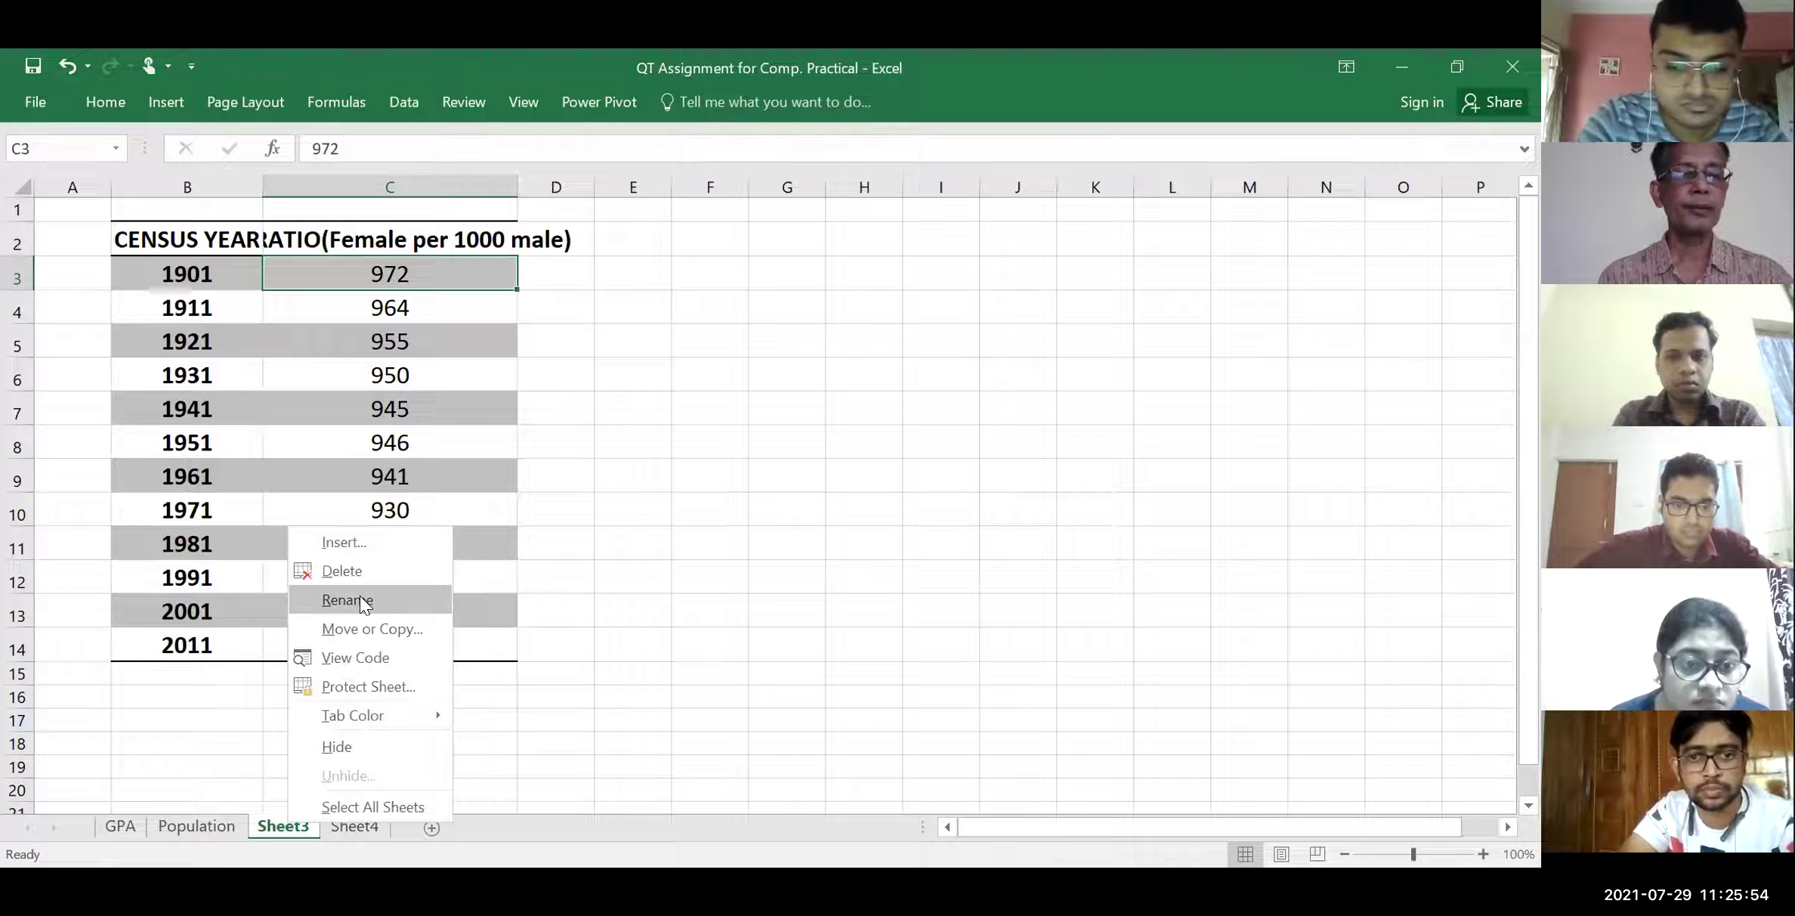
{"action": "left_click", "coordinate": [359, 596]}
{"action": "type", "text": "Gender_"}
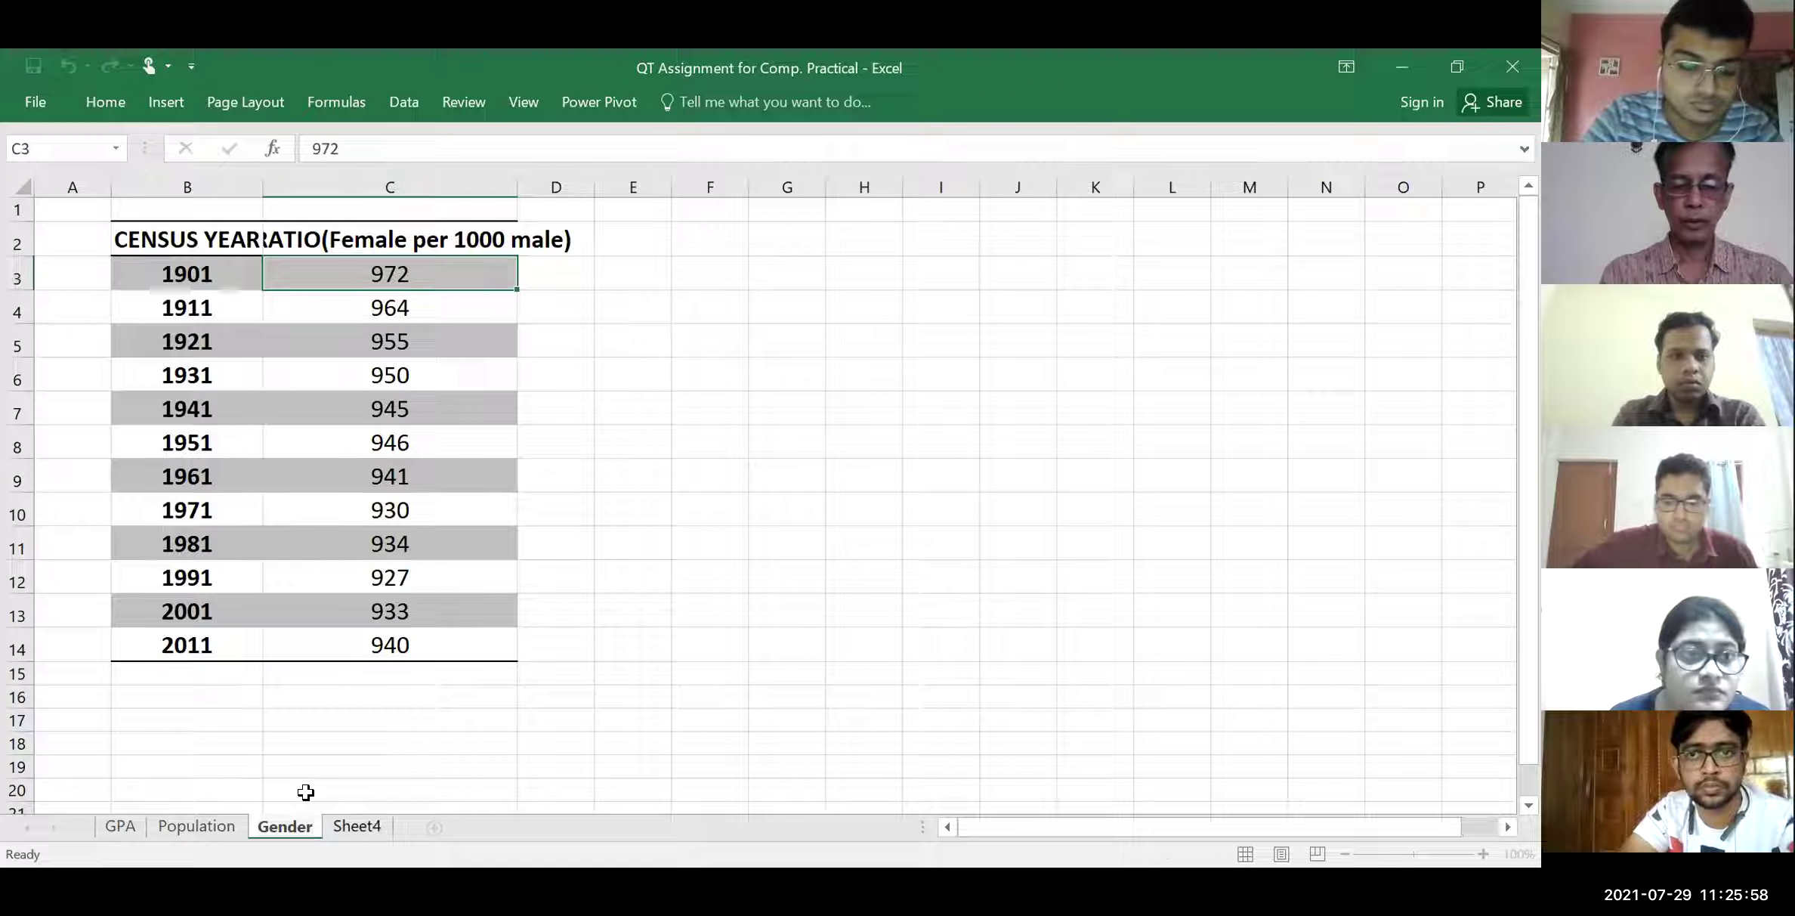
{"action": "type", "text": "Ratio"}
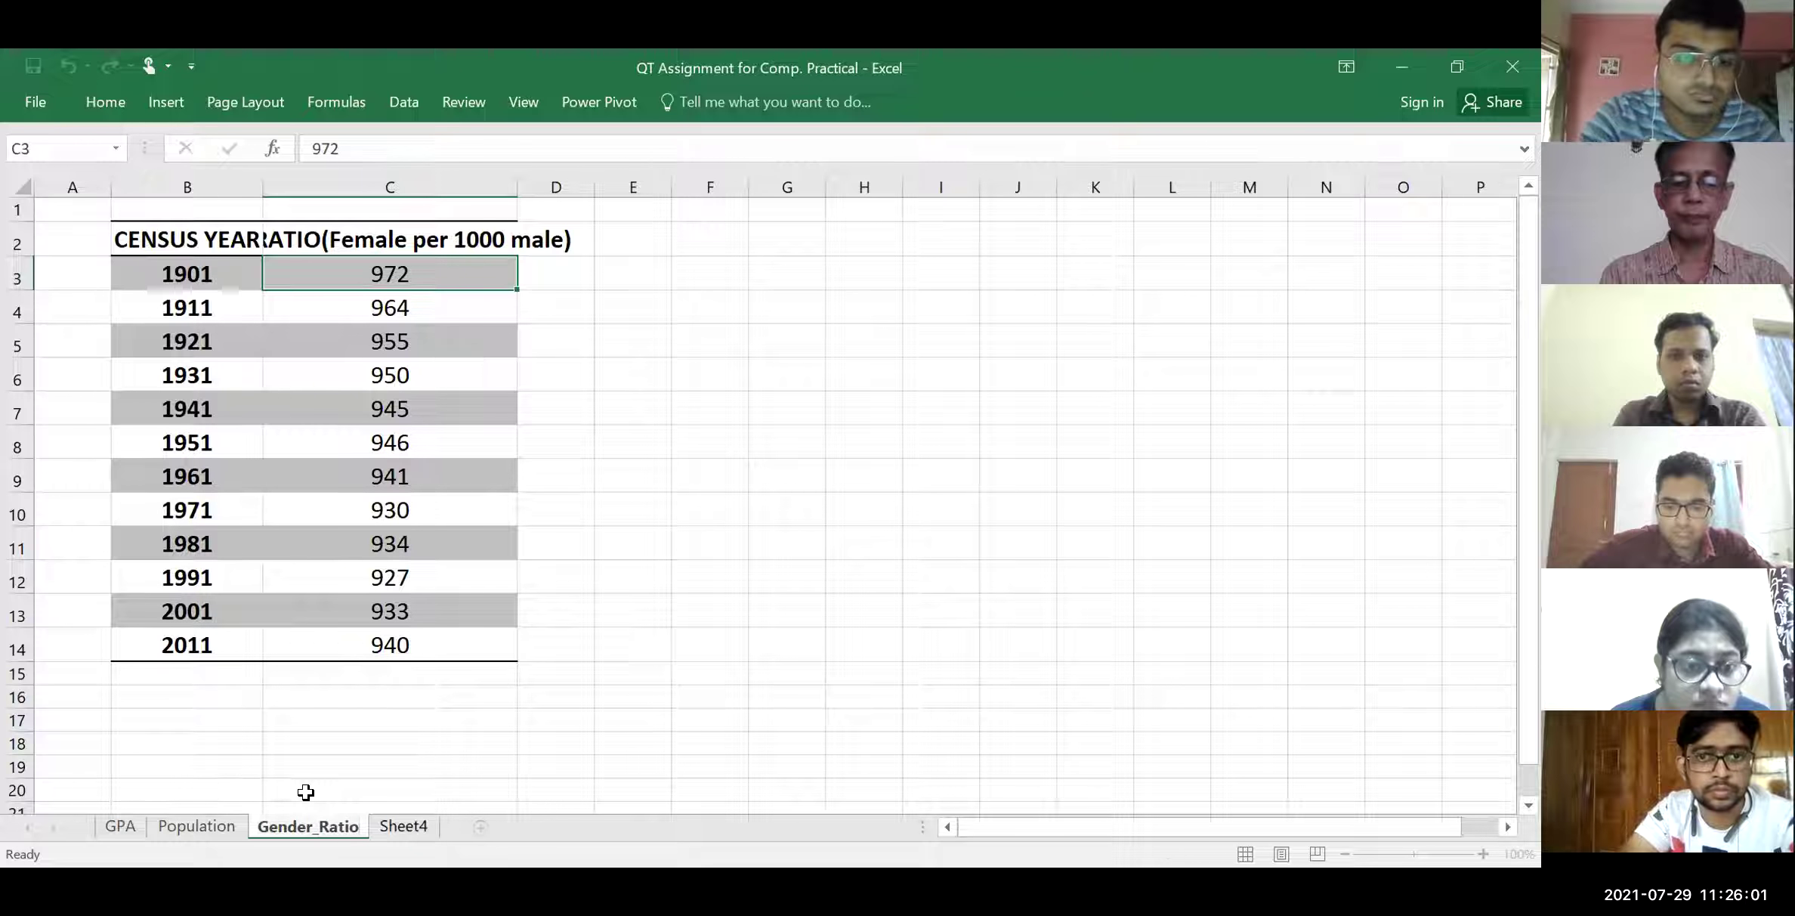
{"action": "key", "text": "Return"}
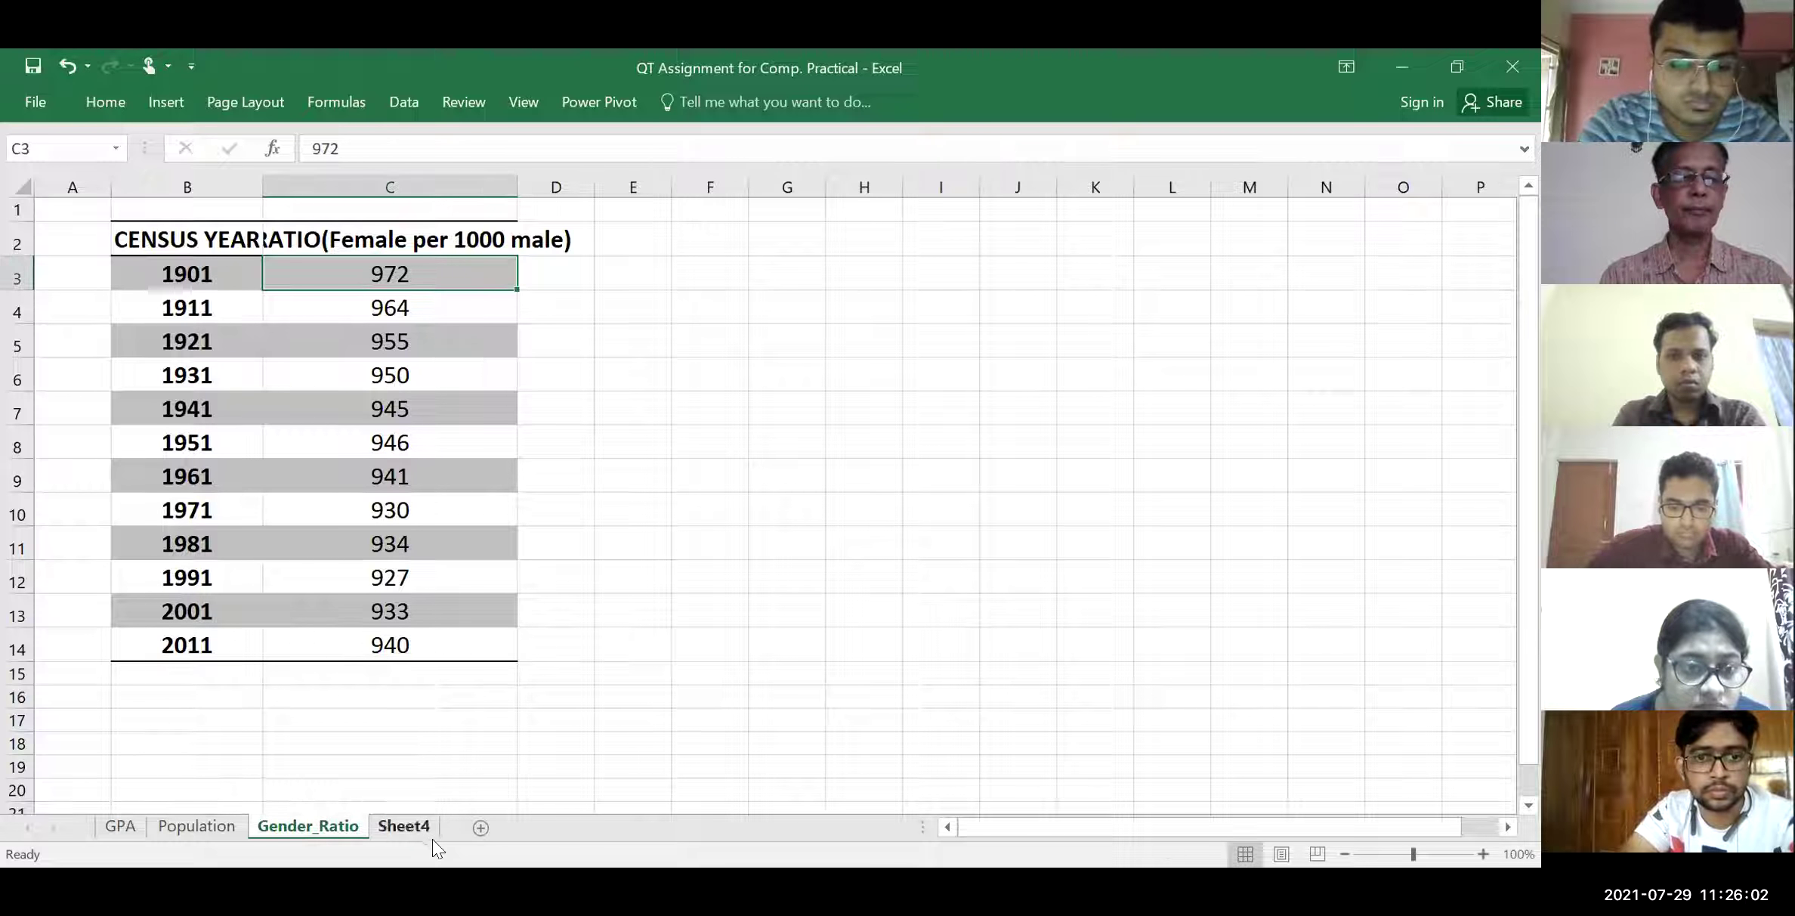
{"action": "left_click", "coordinate": [404, 824]}
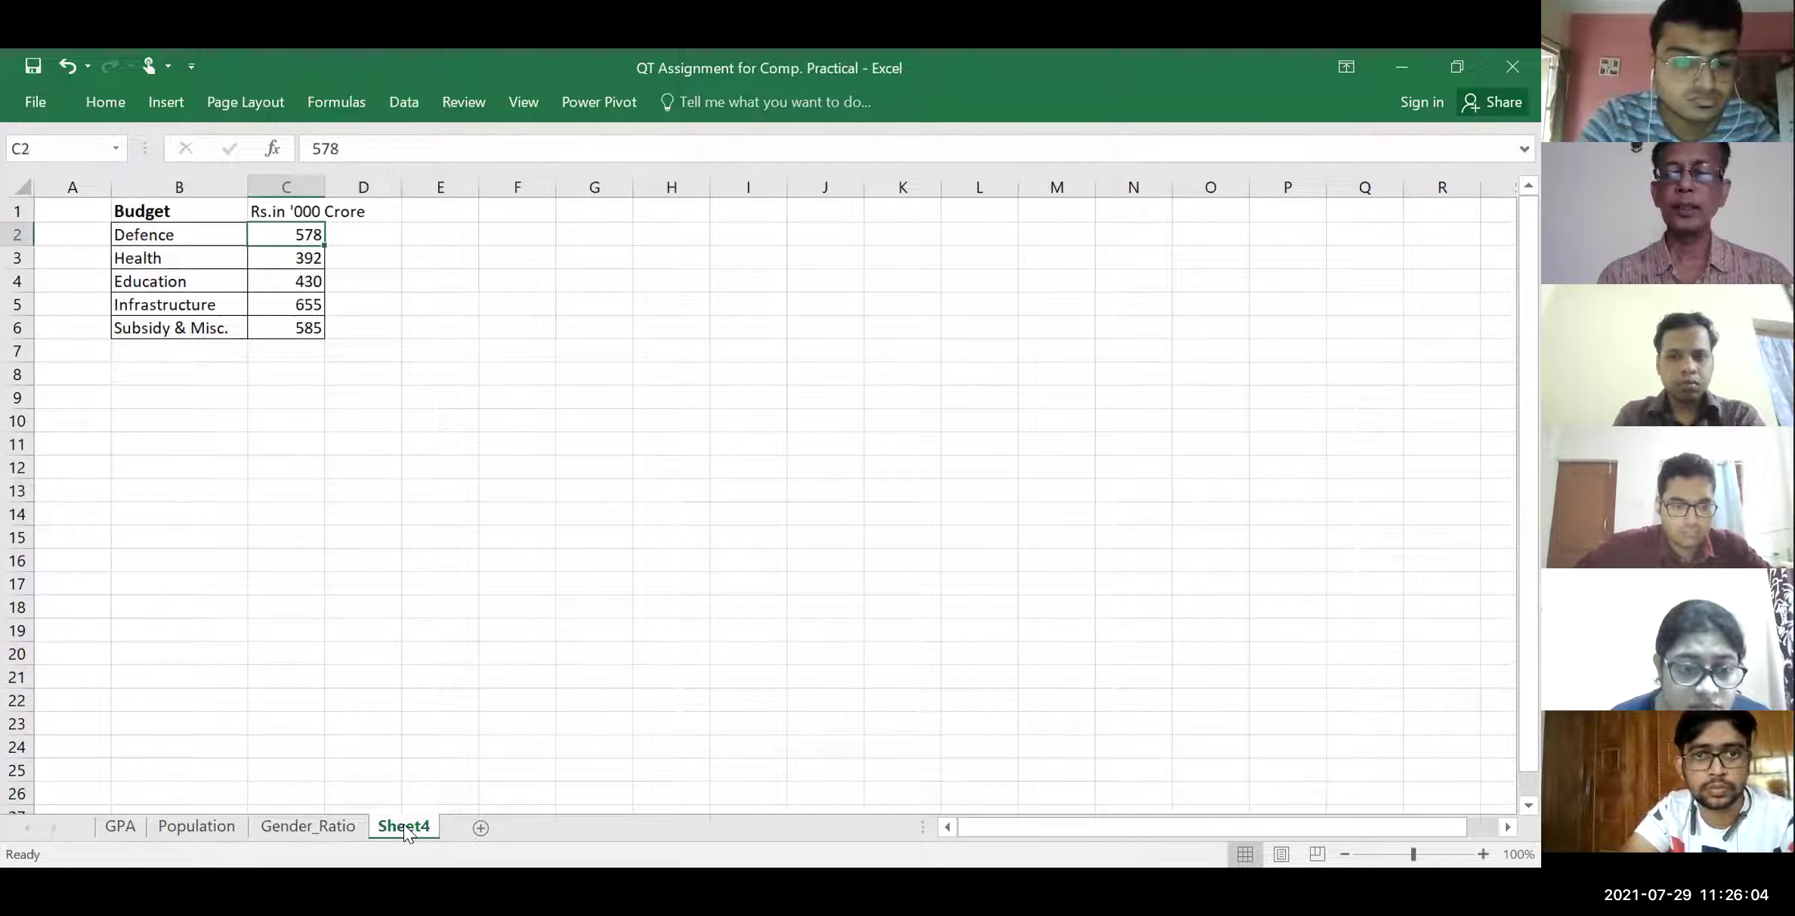
{"action": "right_click", "coordinate": [405, 827]}
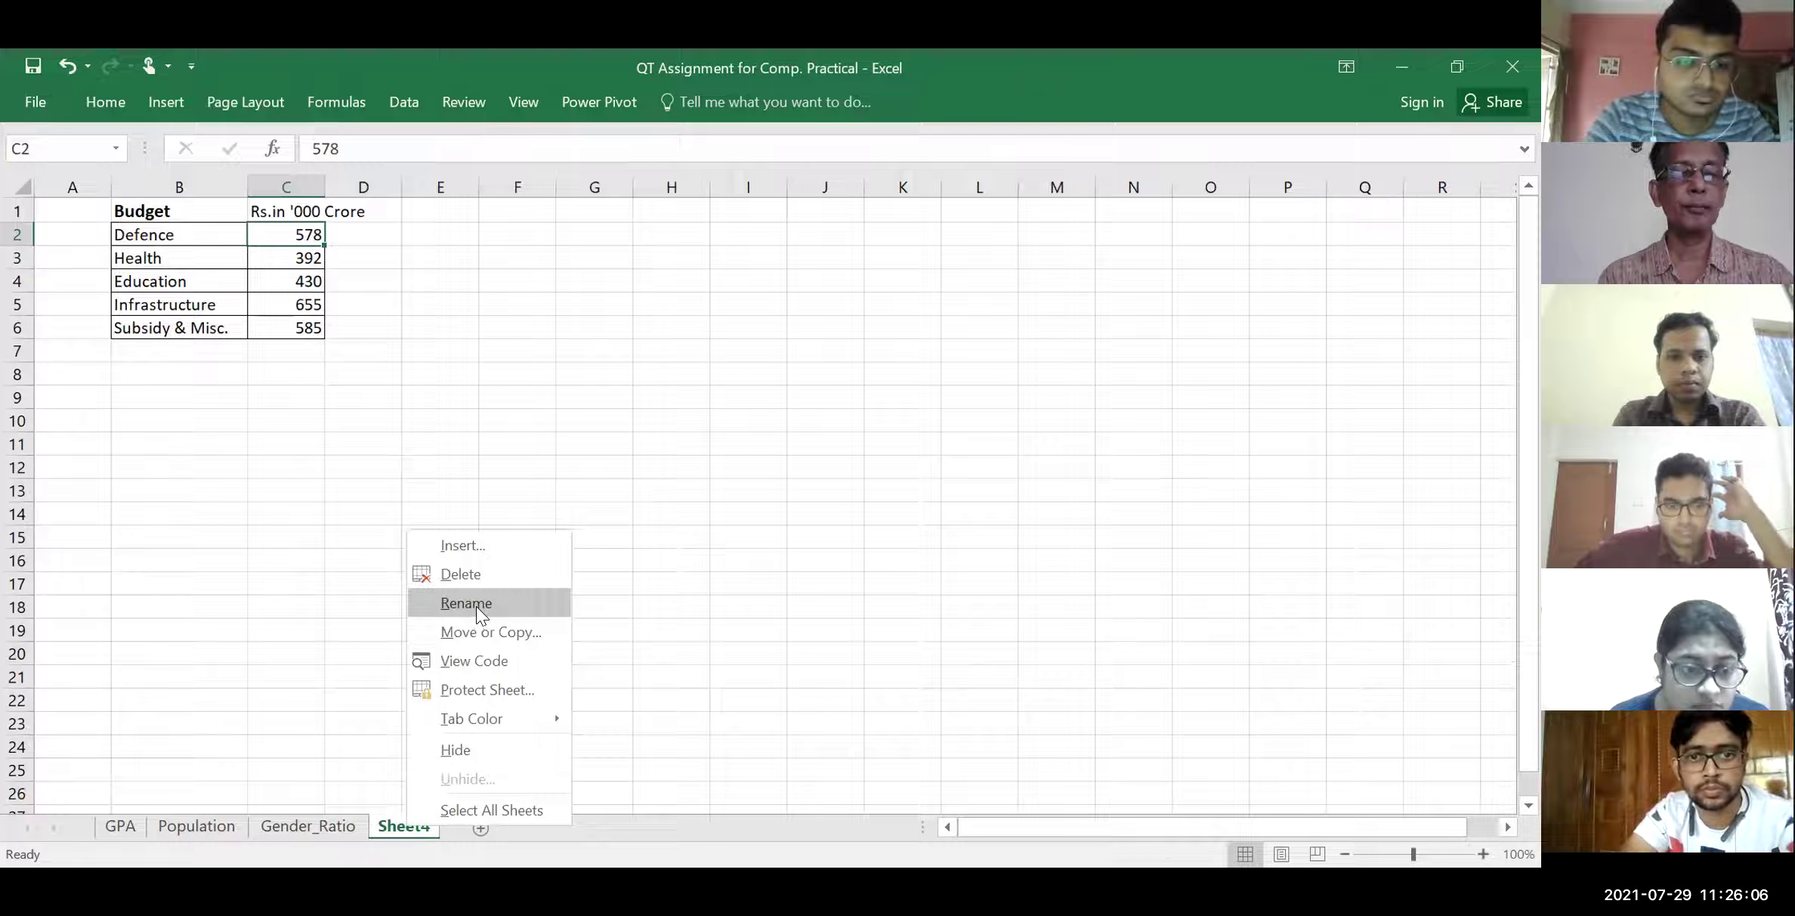
{"action": "left_click", "coordinate": [475, 606]}
{"action": "left_click", "coordinate": [412, 828]}
{"action": "type", "text": "Be"}
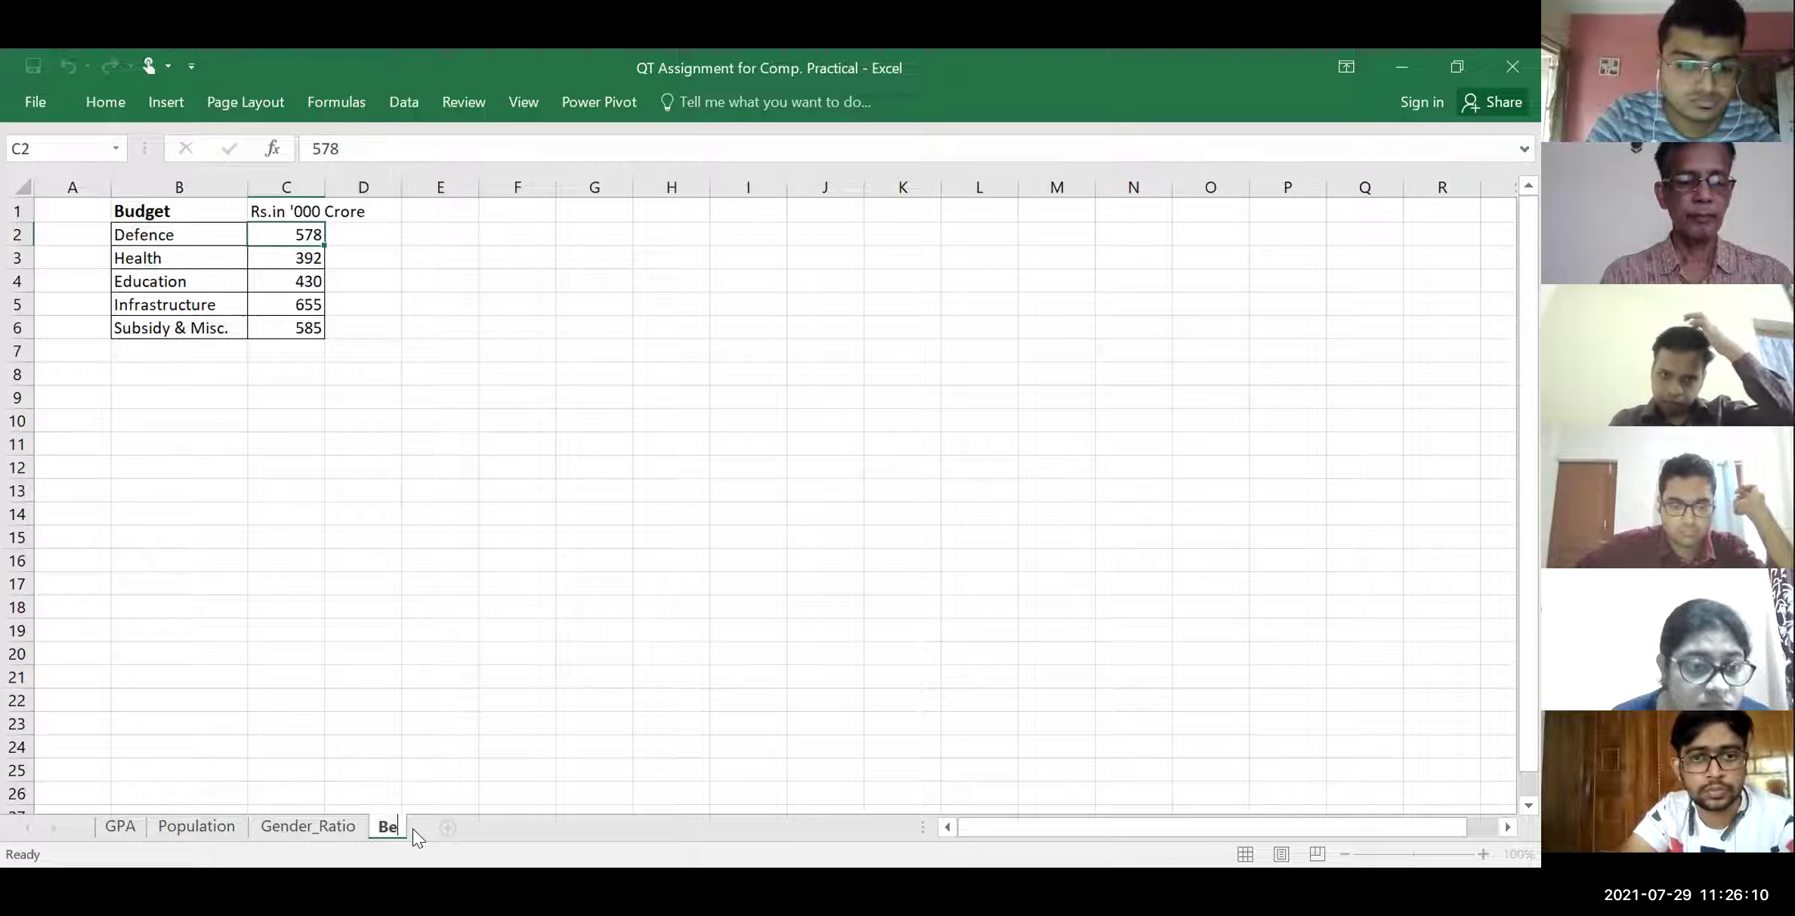
{"action": "type", "text": "dget"}
{"action": "key", "text": "Return"}
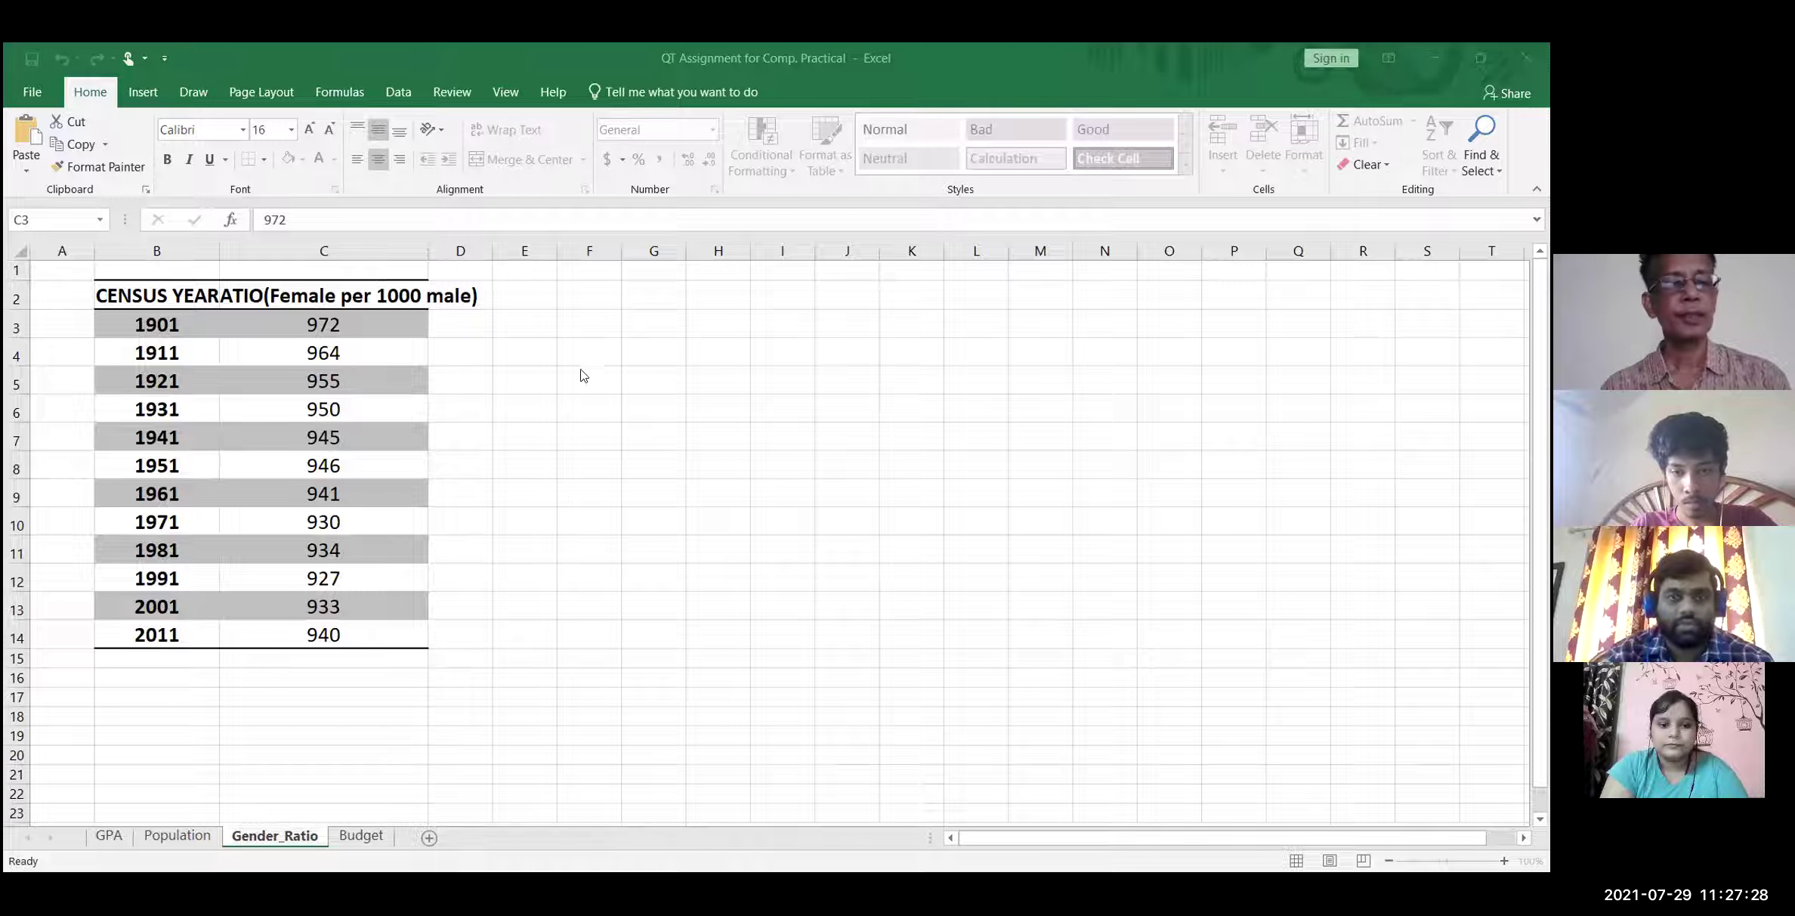
Retype the GPA sheet's name as GPA
{"action": "left_click", "coordinate": [110, 834]}
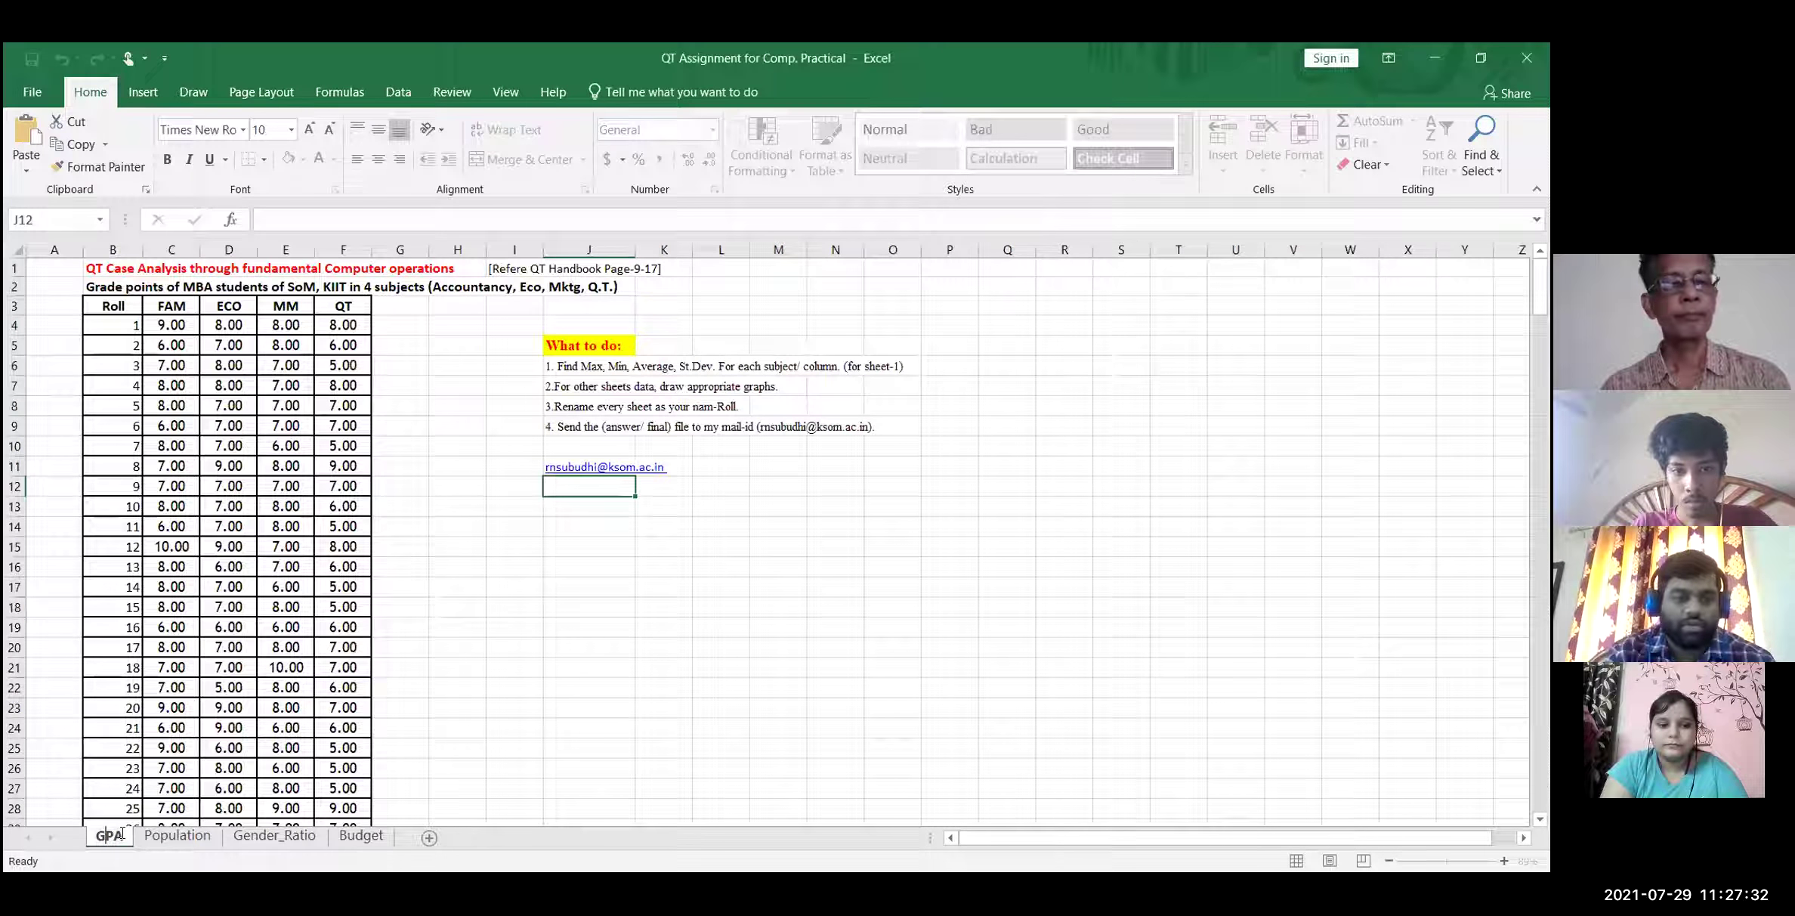
{"action": "double_click", "coordinate": [135, 834]}
{"action": "key", "text": "BackSpace"}
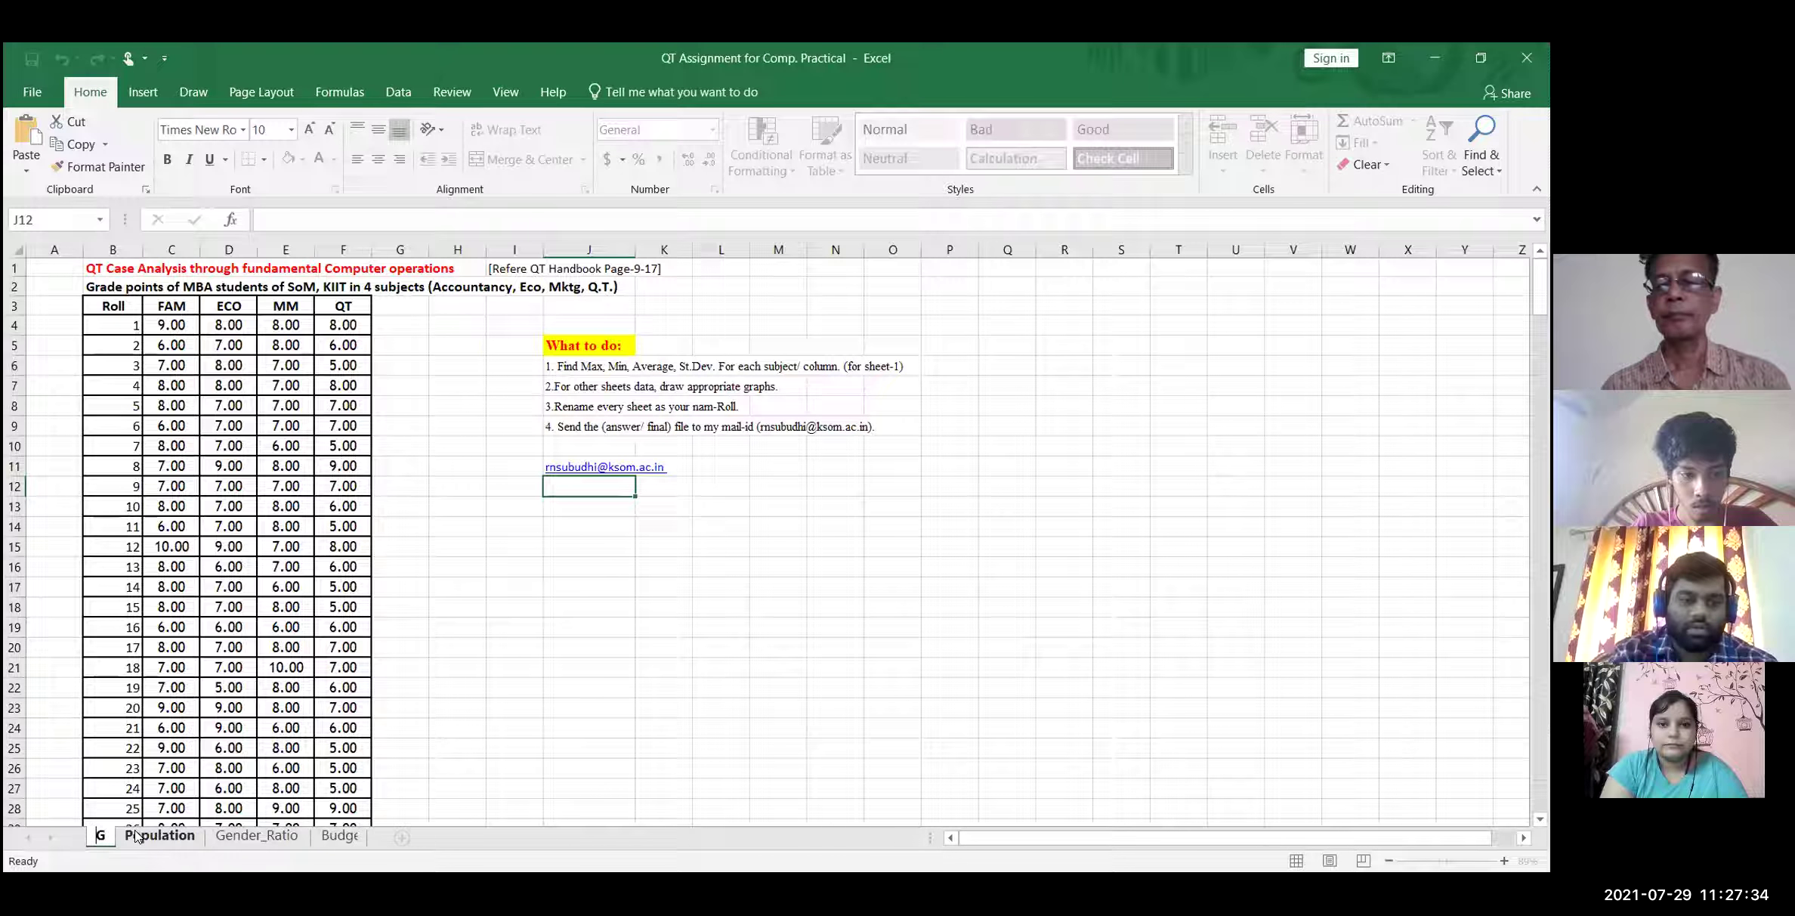
{"action": "type", "text": "GPA"}
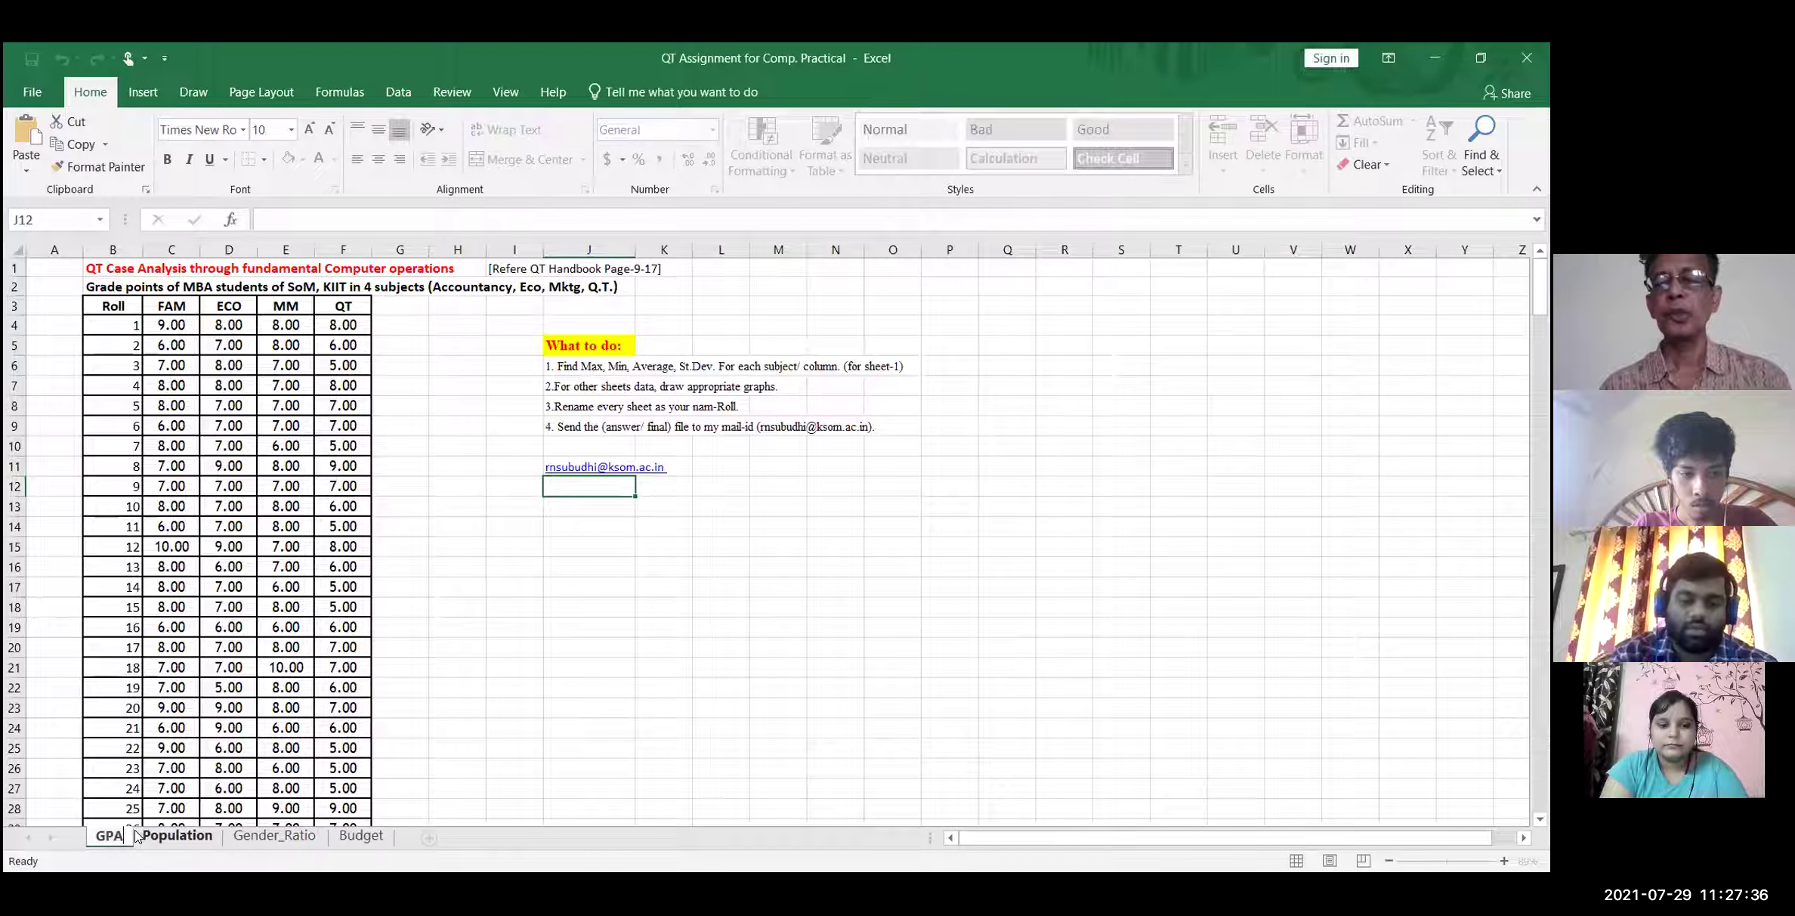
{"action": "key", "text": "Return"}
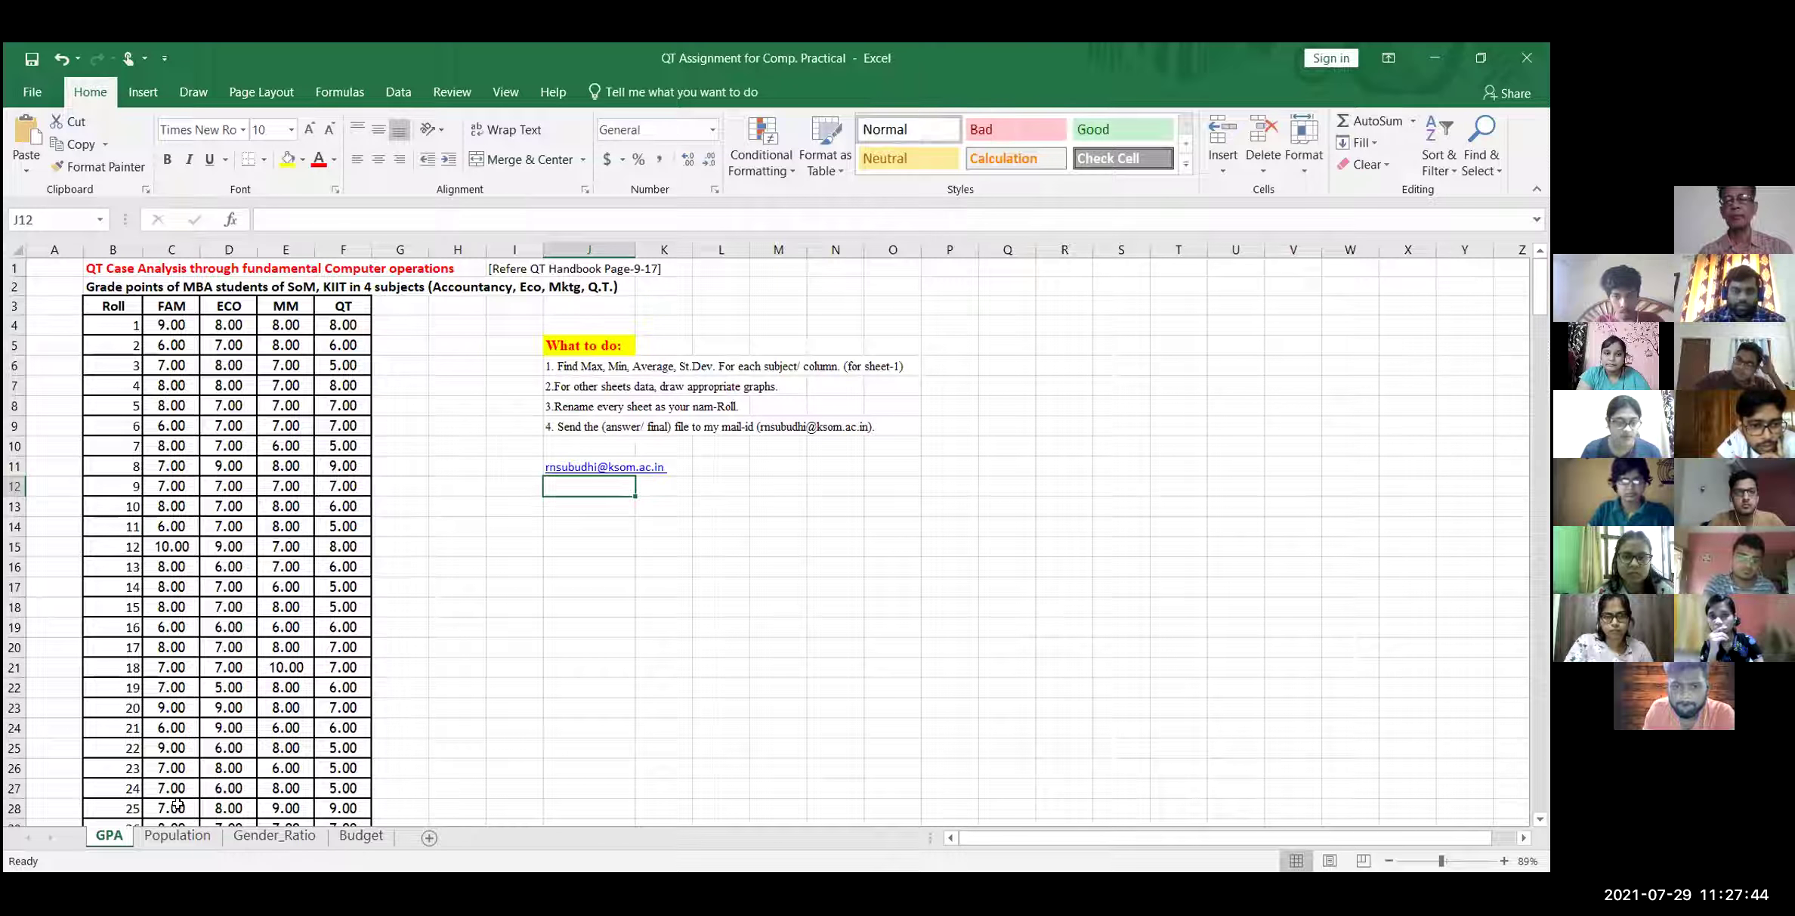
Open the Population sheet and cancel renaming it, keeping the name Population
{"action": "left_click", "coordinate": [182, 835]}
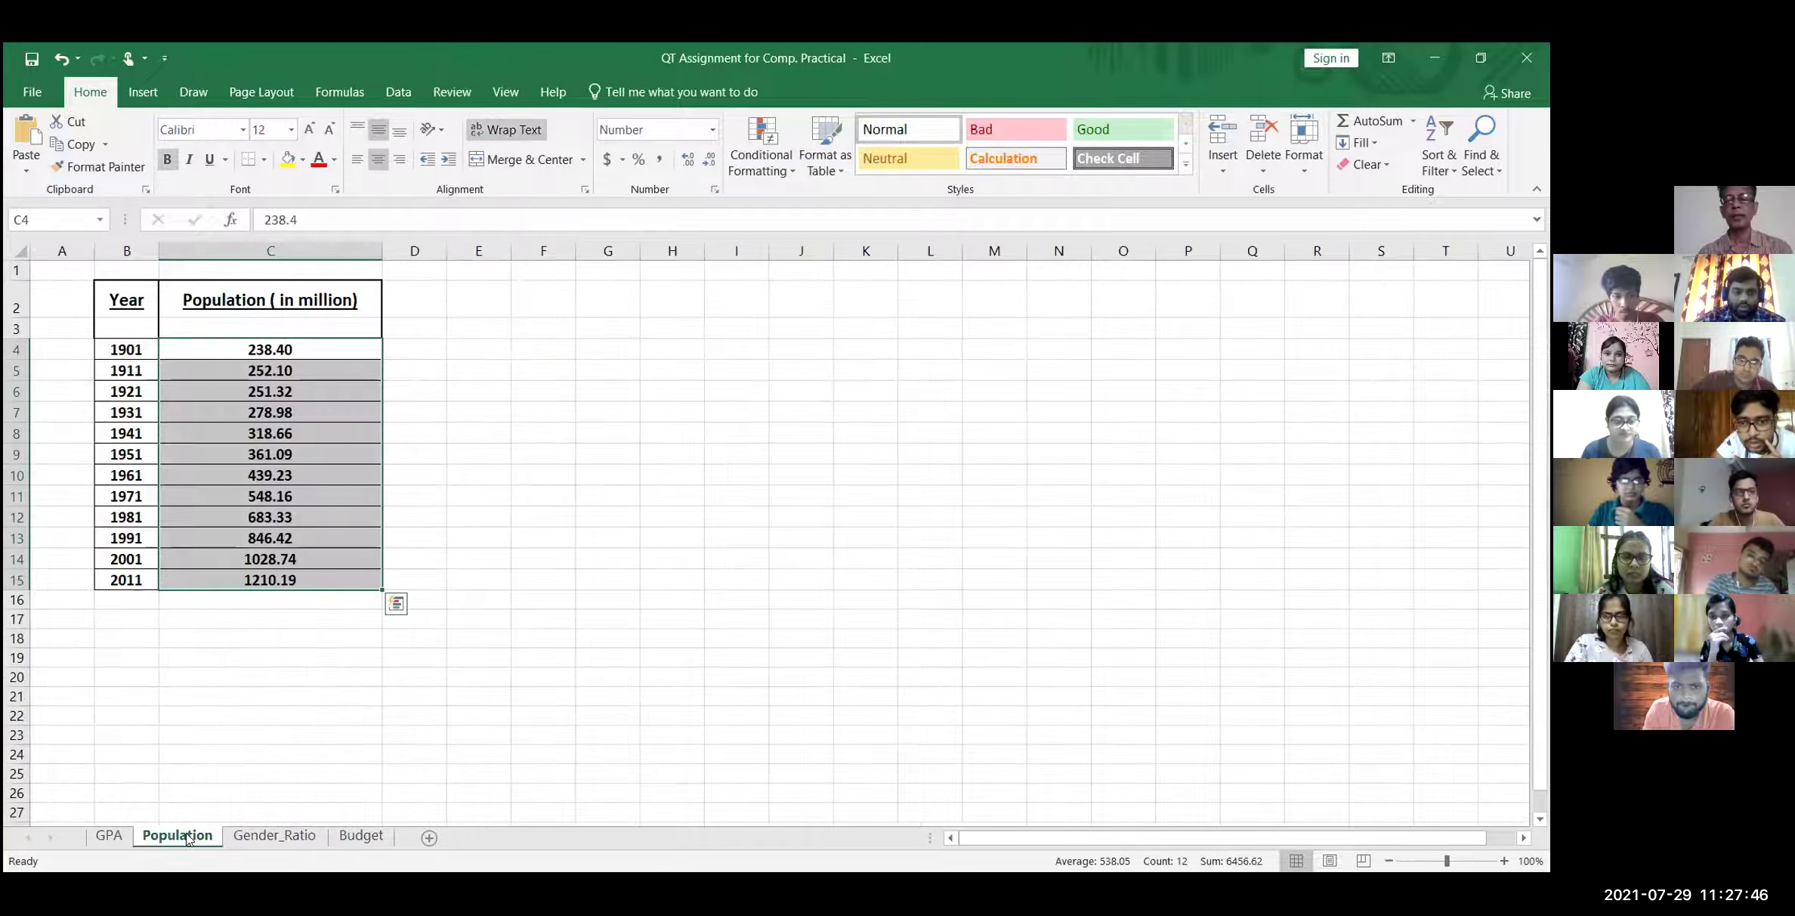
{"action": "double_click", "coordinate": [185, 834]}
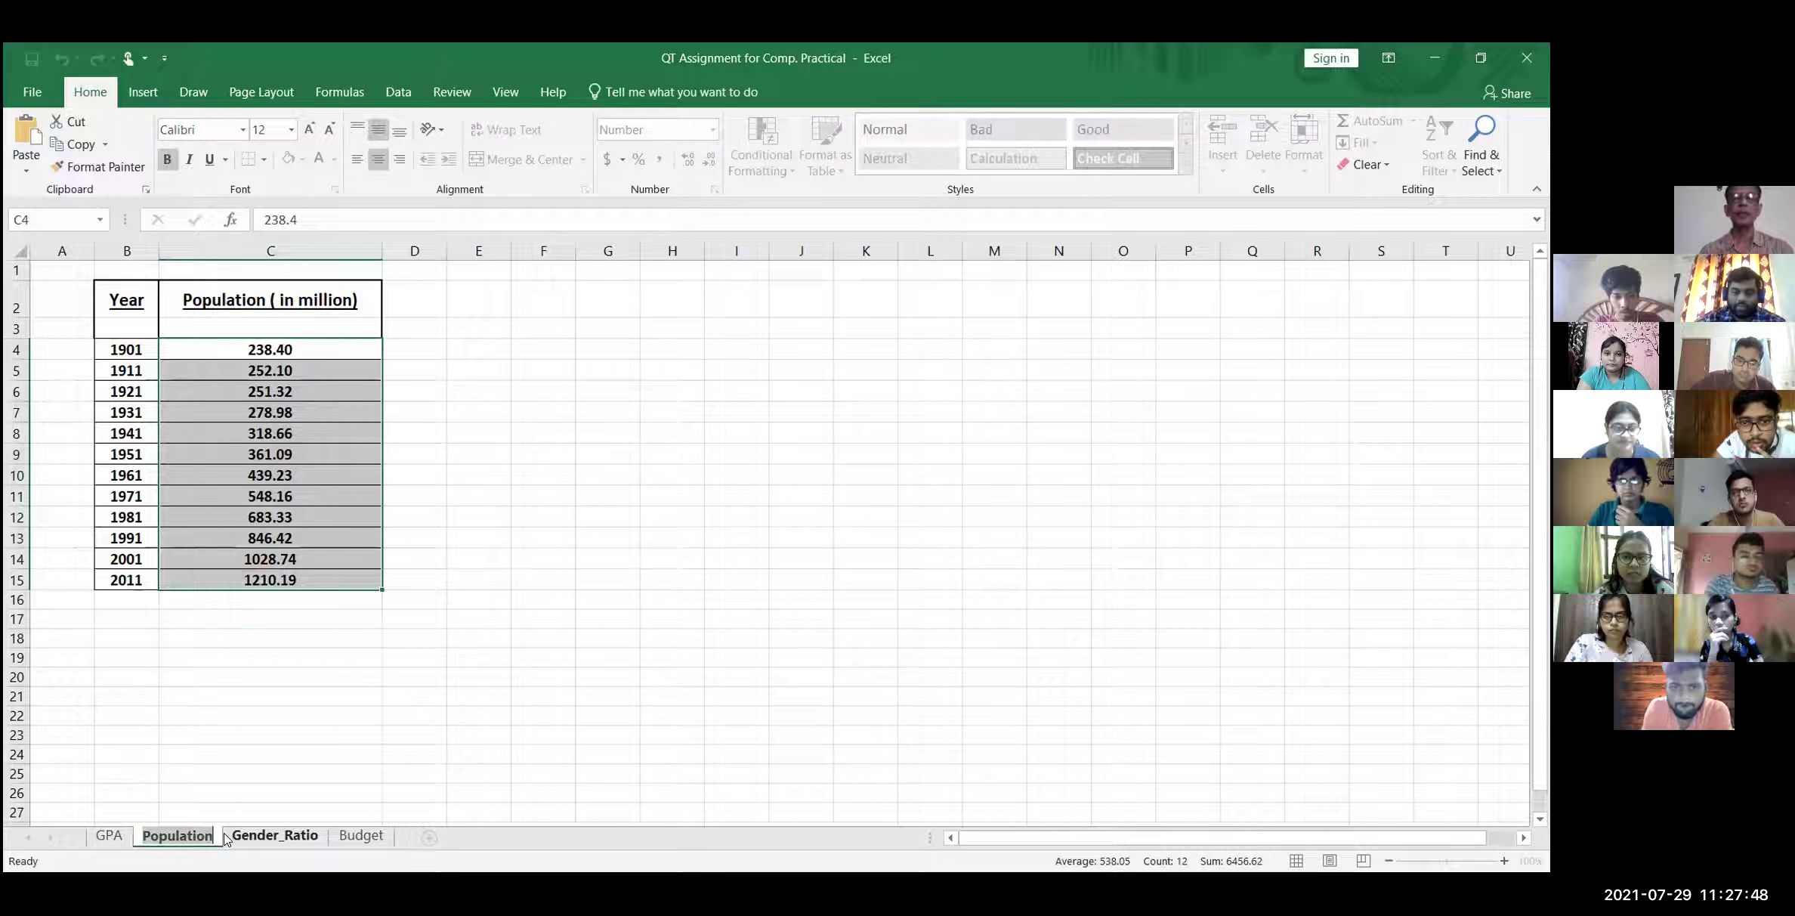
{"action": "key", "text": "Return"}
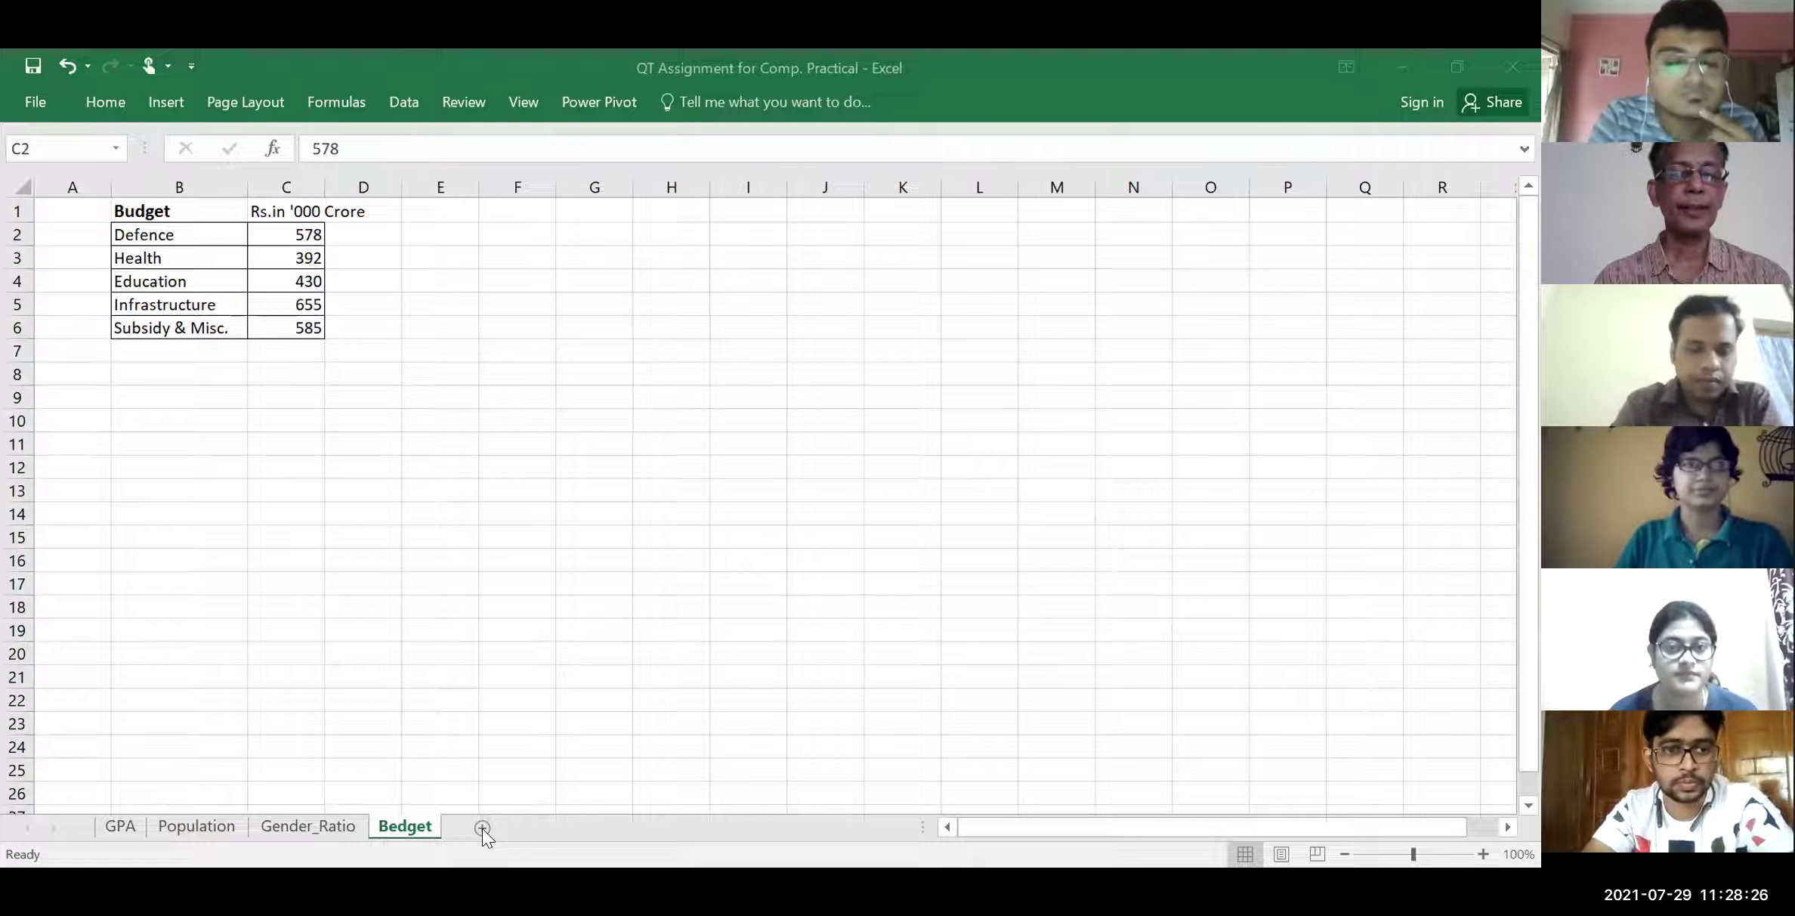
Add a new worksheet after Bedget and name it Trial
{"action": "left_click", "coordinate": [483, 828]}
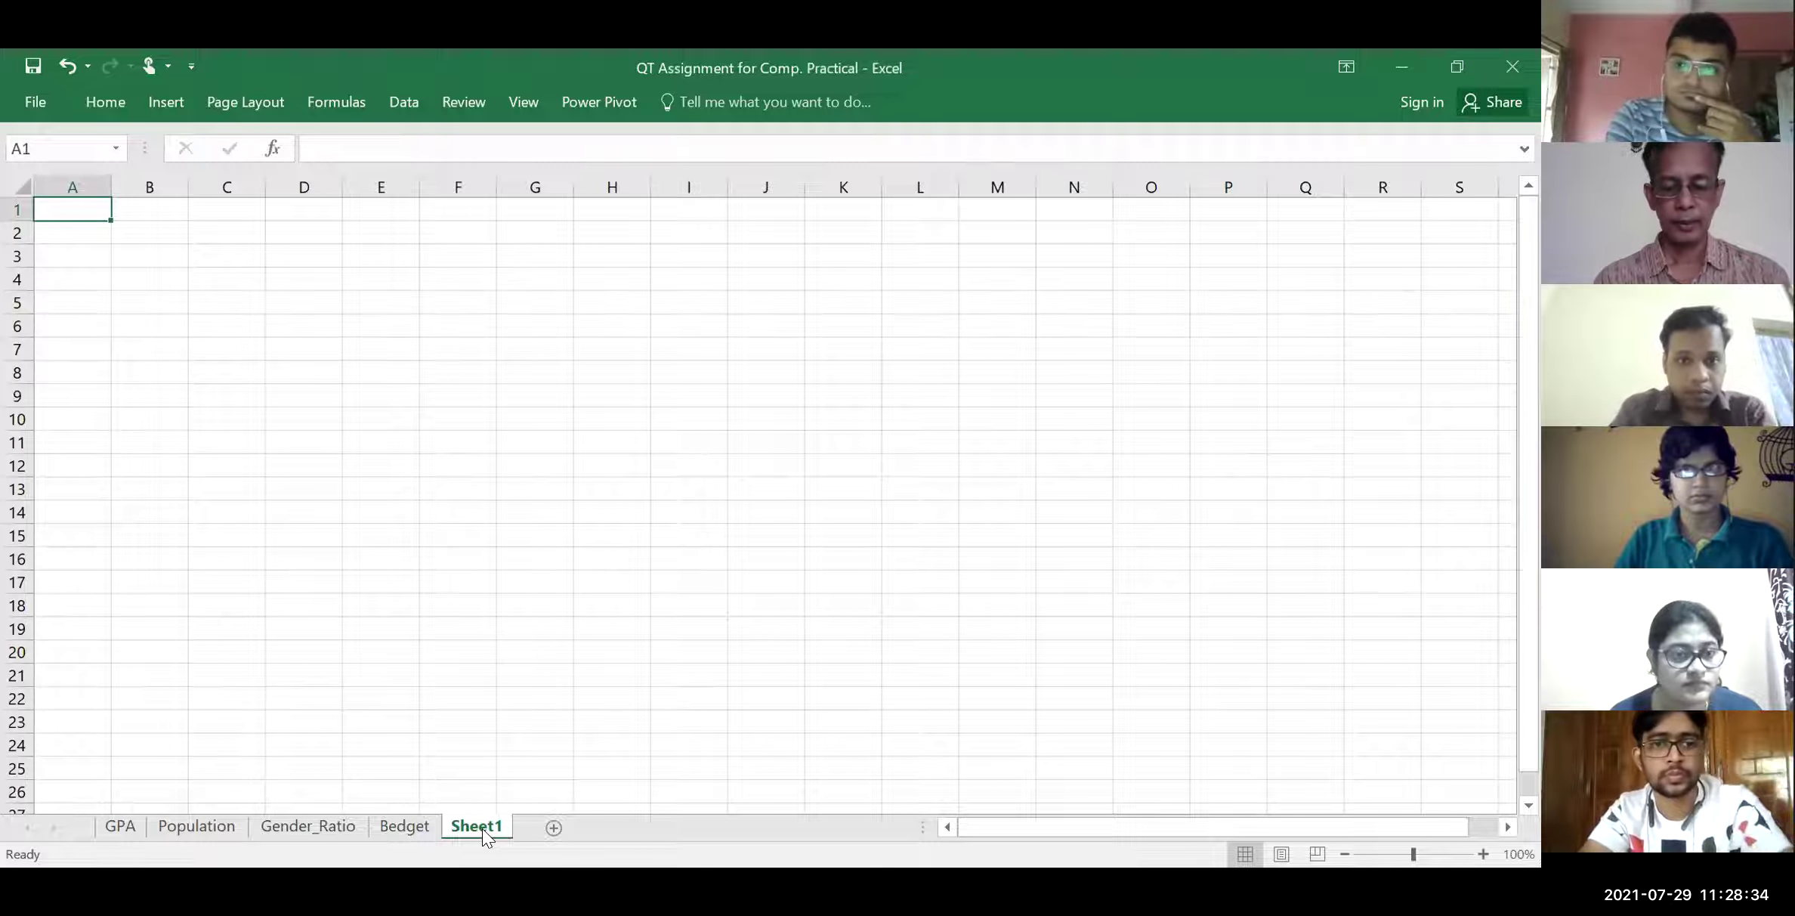
{"action": "right_click", "coordinate": [482, 827]}
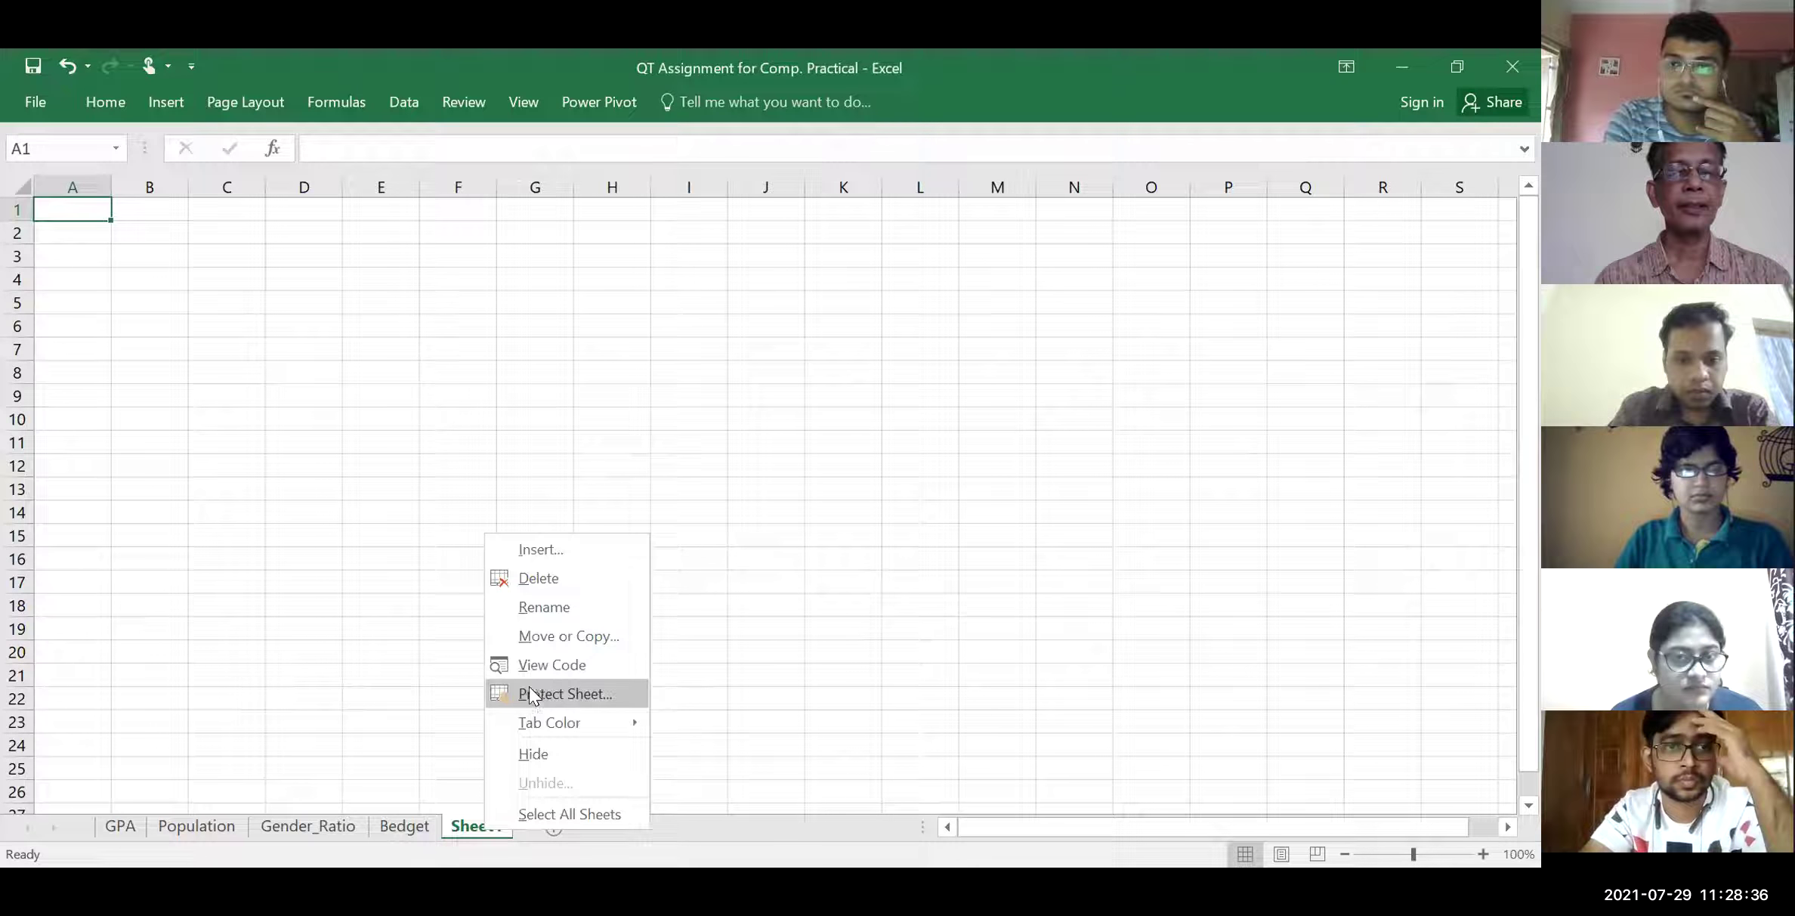
{"action": "left_click", "coordinate": [544, 606]}
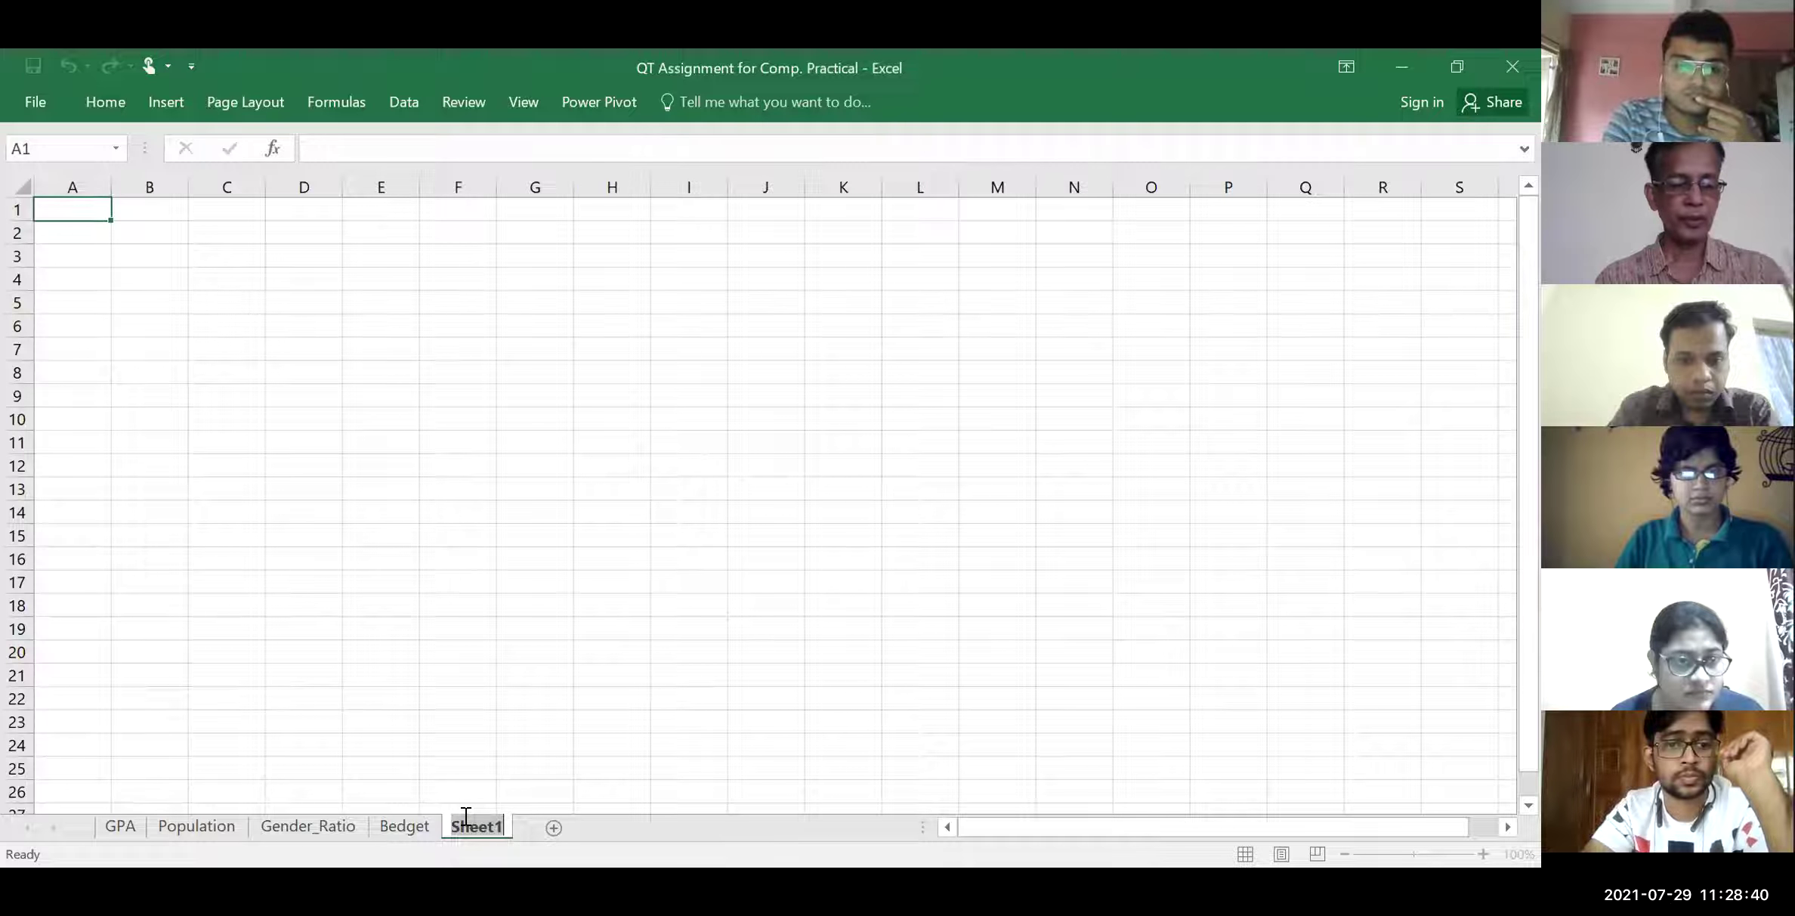
{"action": "type", "text": "Tra"}
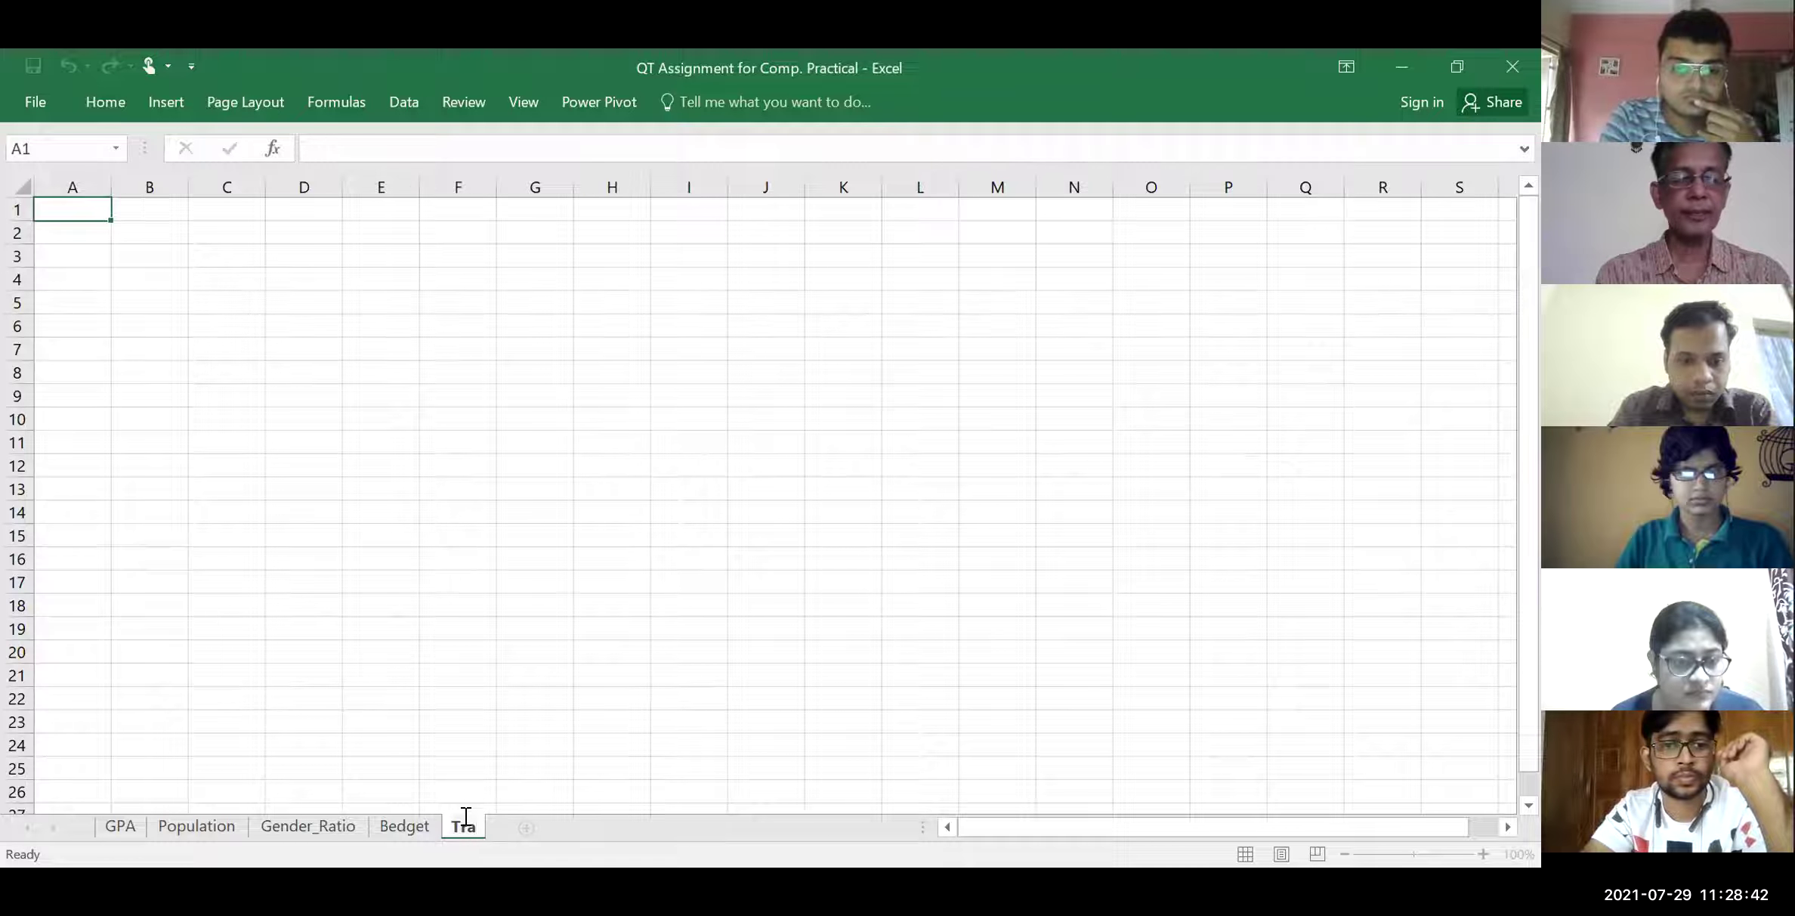
{"action": "key", "text": "BackSpace"}
{"action": "type", "text": "ial"}
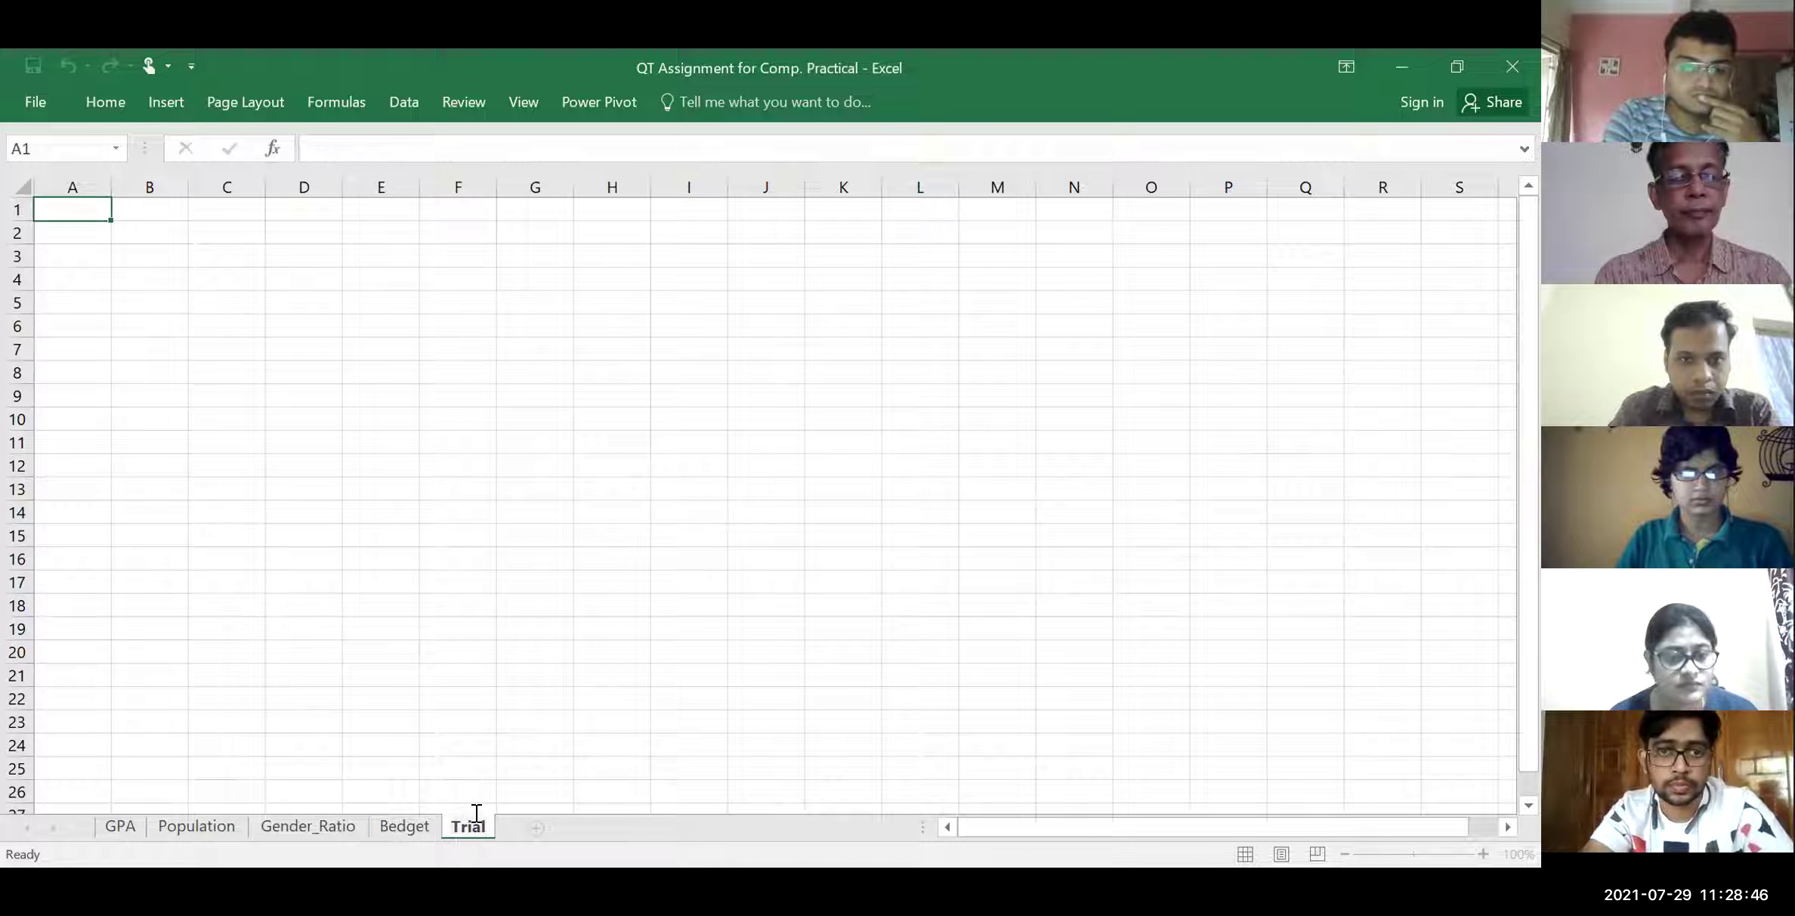
{"action": "key", "text": "Return"}
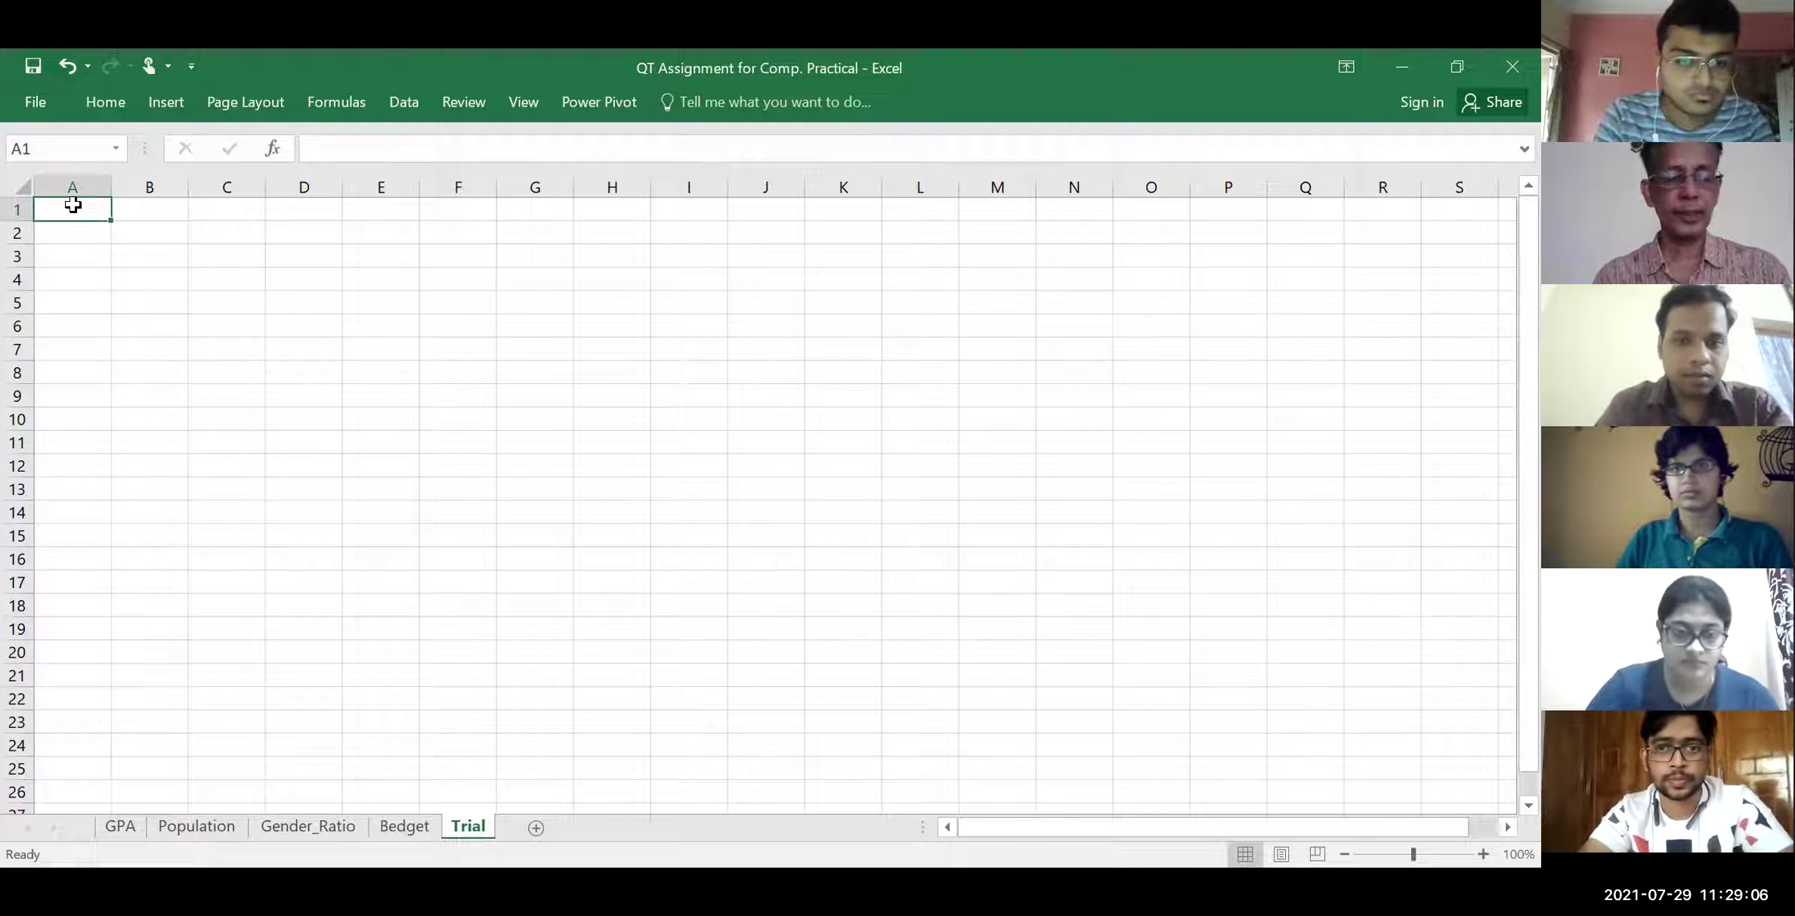
Enter 1 in A1 and 2 in A2, then select A1:A2
{"action": "type", "text": "1"}
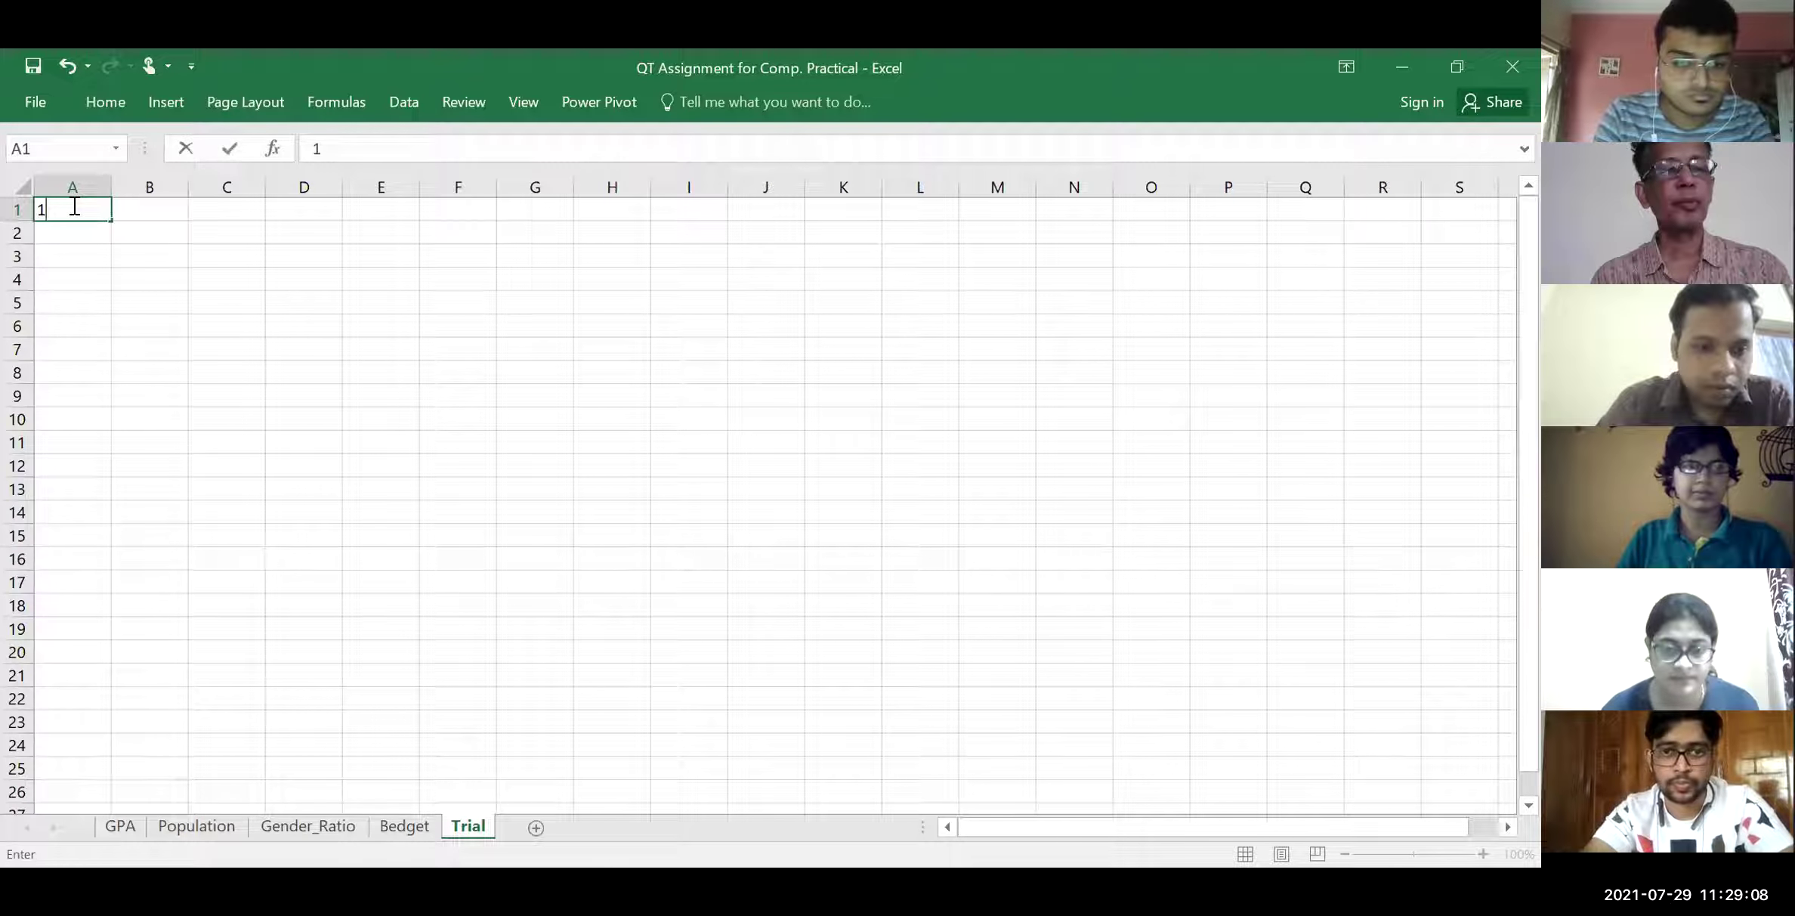
{"action": "key", "text": "Return"}
{"action": "type", "text": "2"}
{"action": "key", "text": "Return"}
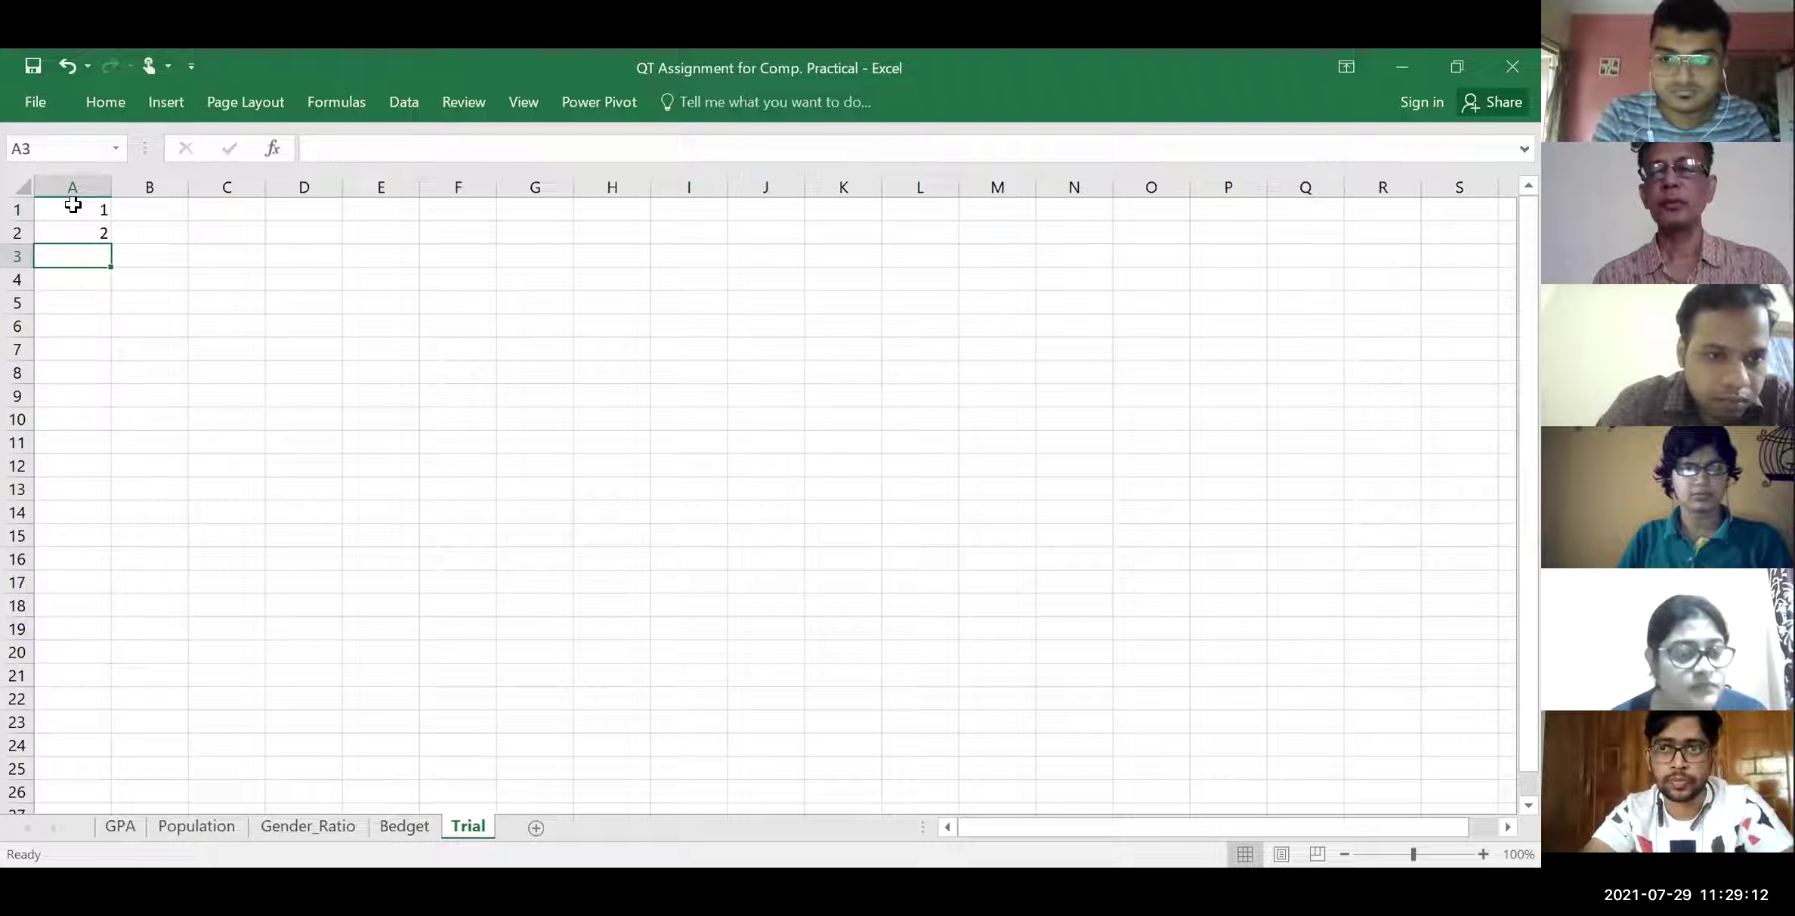
{"action": "left_click", "coordinate": [72, 205]}
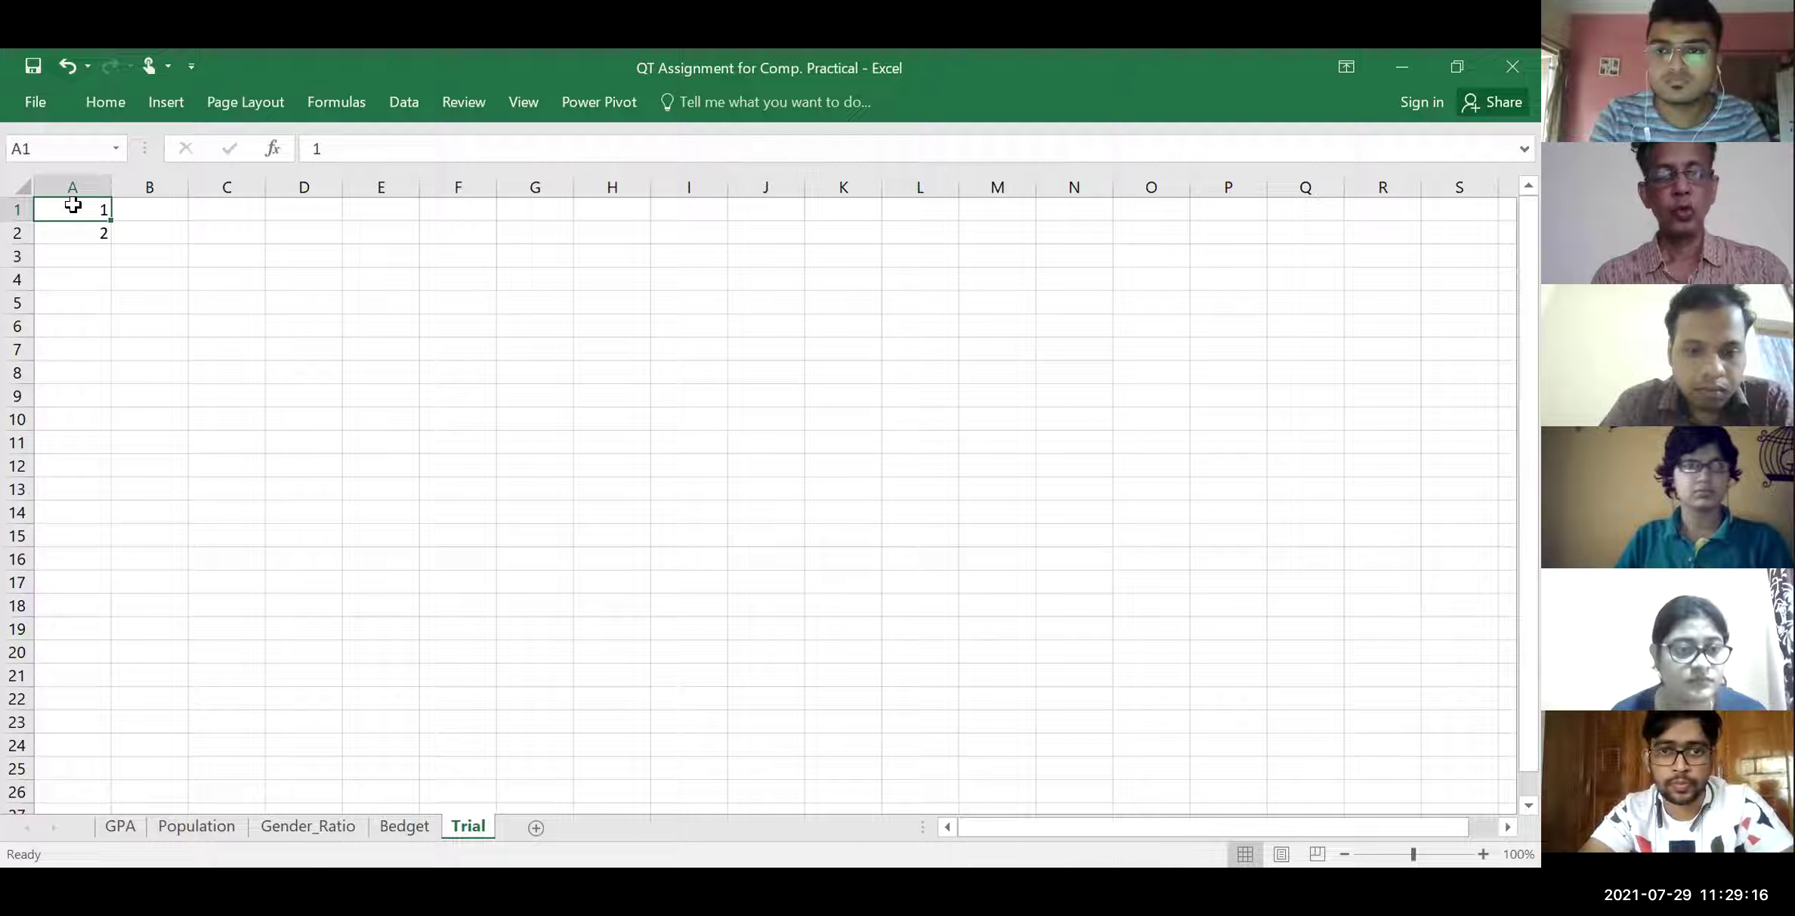
{"action": "key", "text": "shift+Down"}
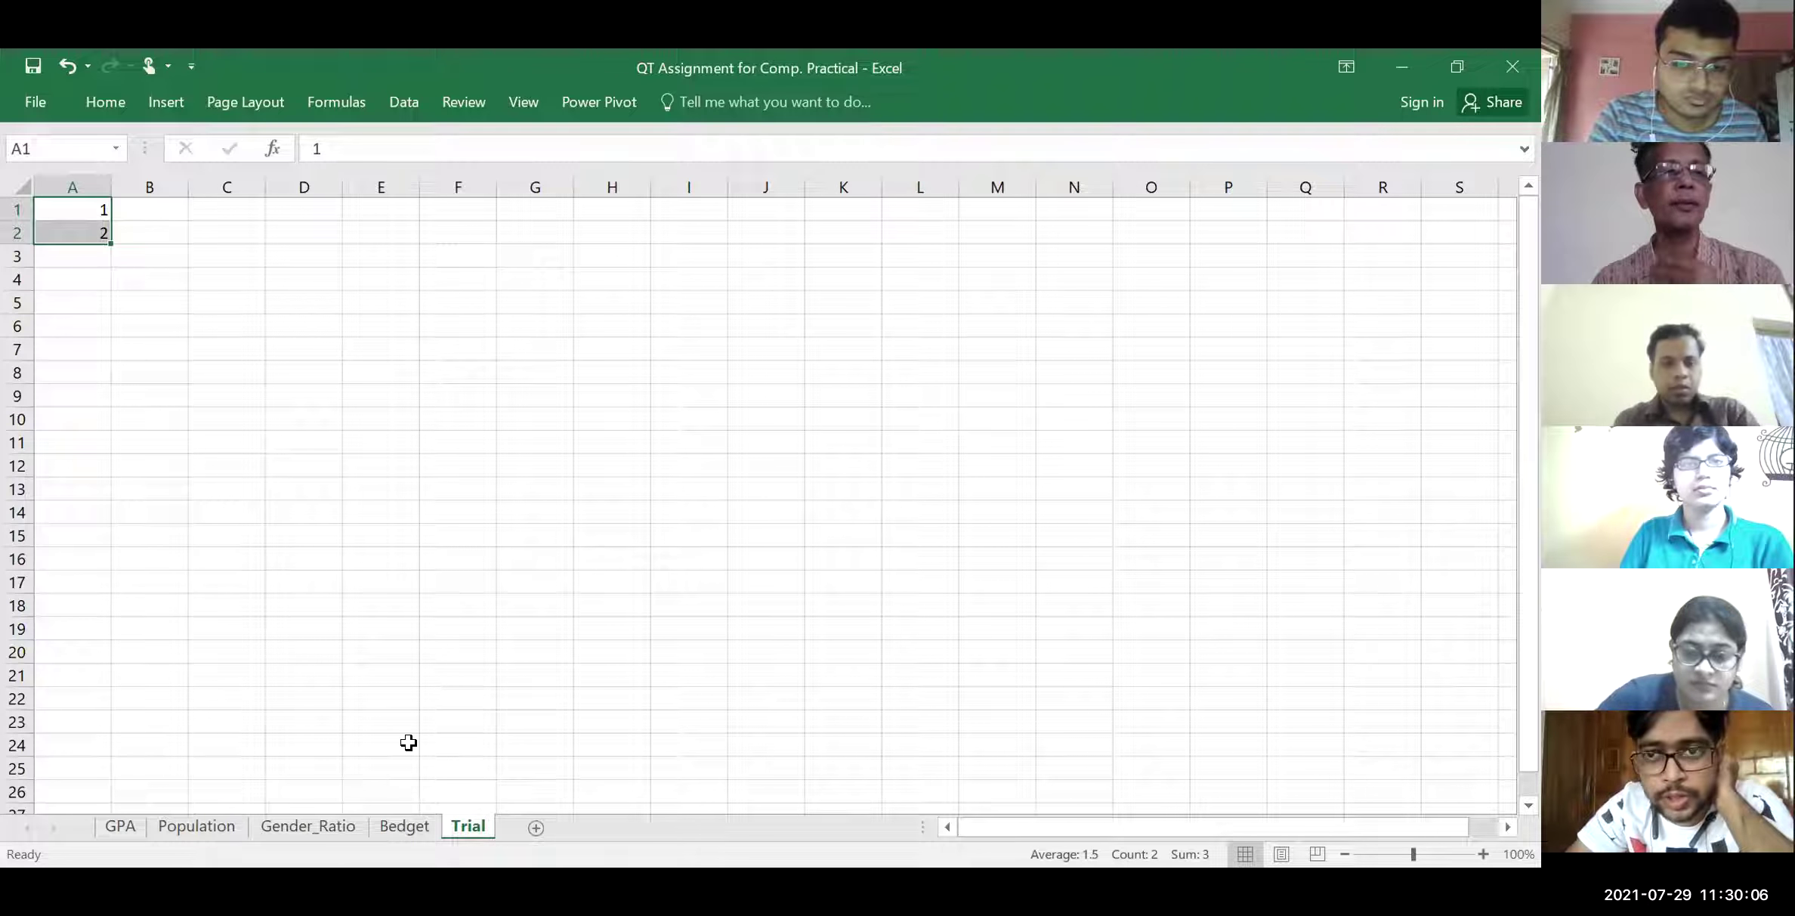
Fill the serial numbers 1 to 20 down column A to A20
{"action": "key", "text": "ctrl+v"}
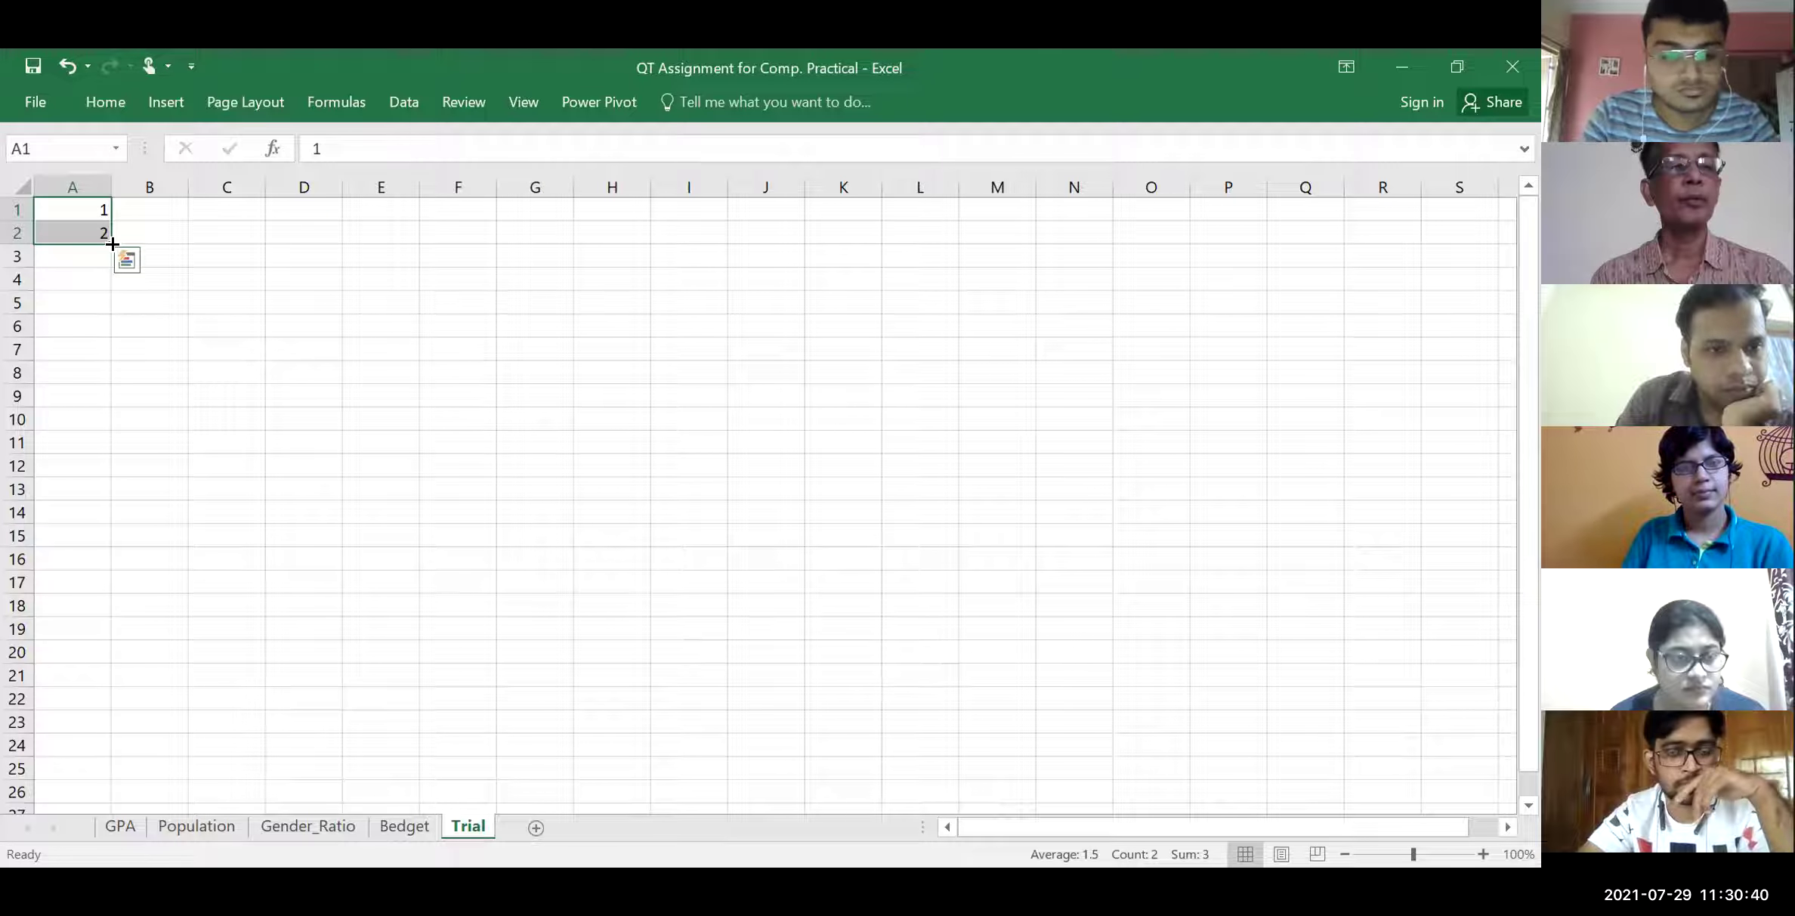
{"action": "left_click_drag", "start_coordinate": [112, 243], "coordinate": [109, 571]}
{"action": "left_click_drag", "start_coordinate": [115, 638], "coordinate": [117, 654]}
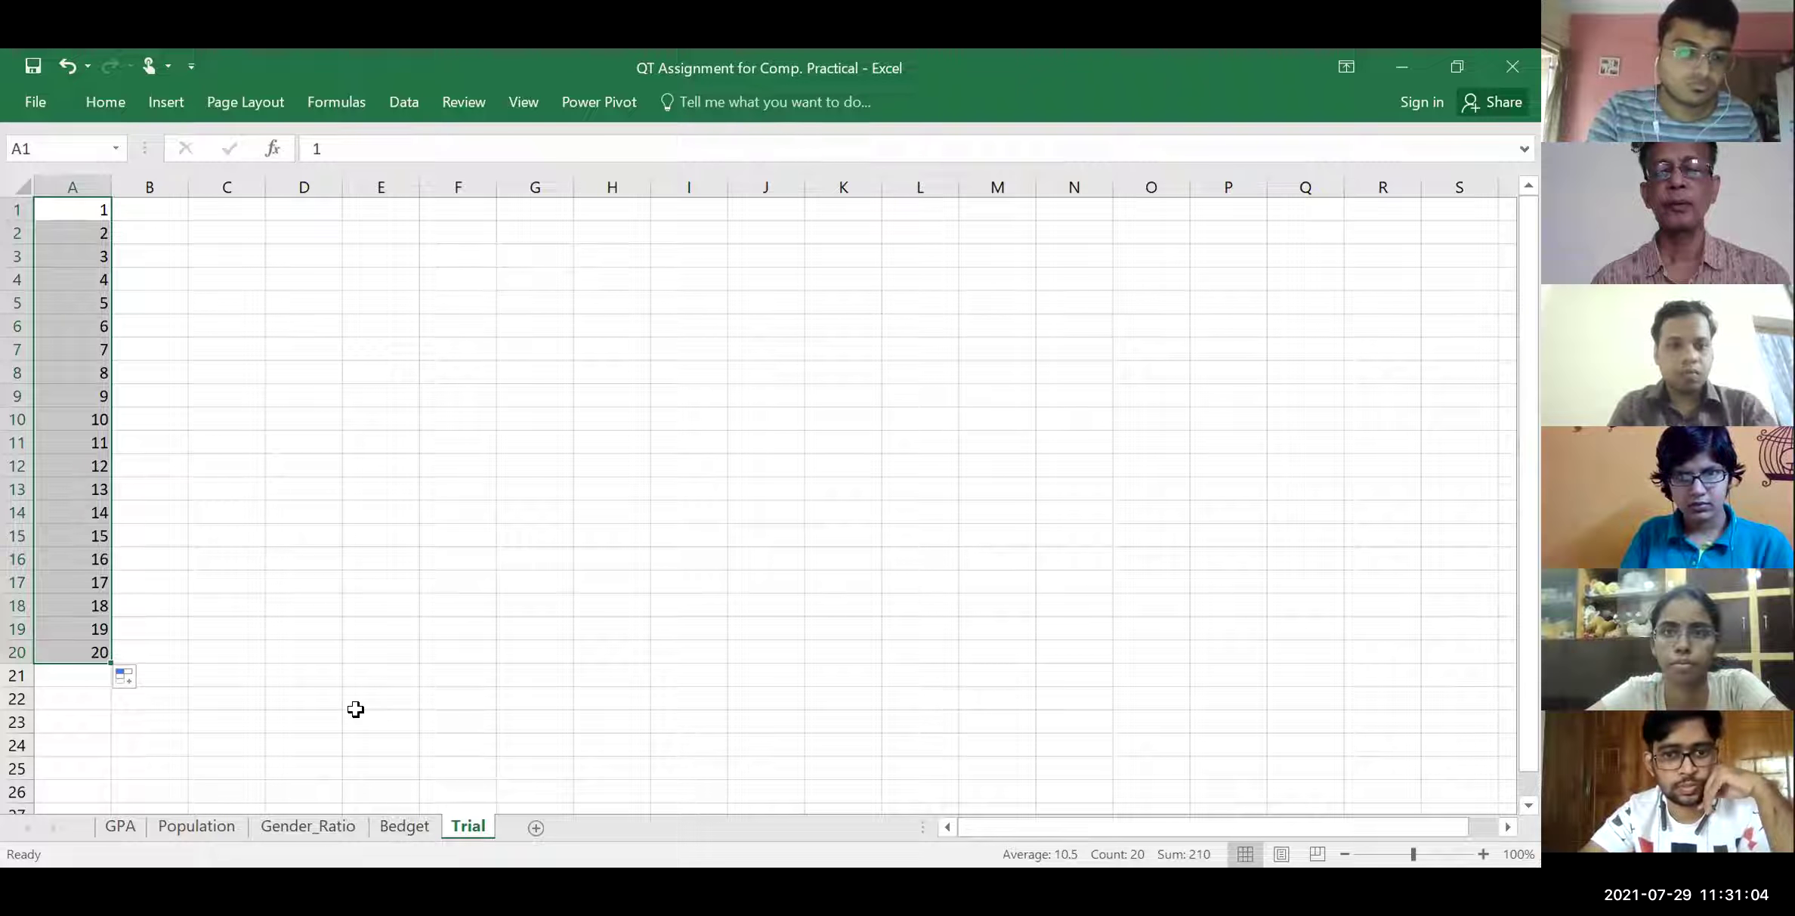
Enter 1148 in cell B1 as the first X value
{"action": "left_click", "coordinate": [168, 213]}
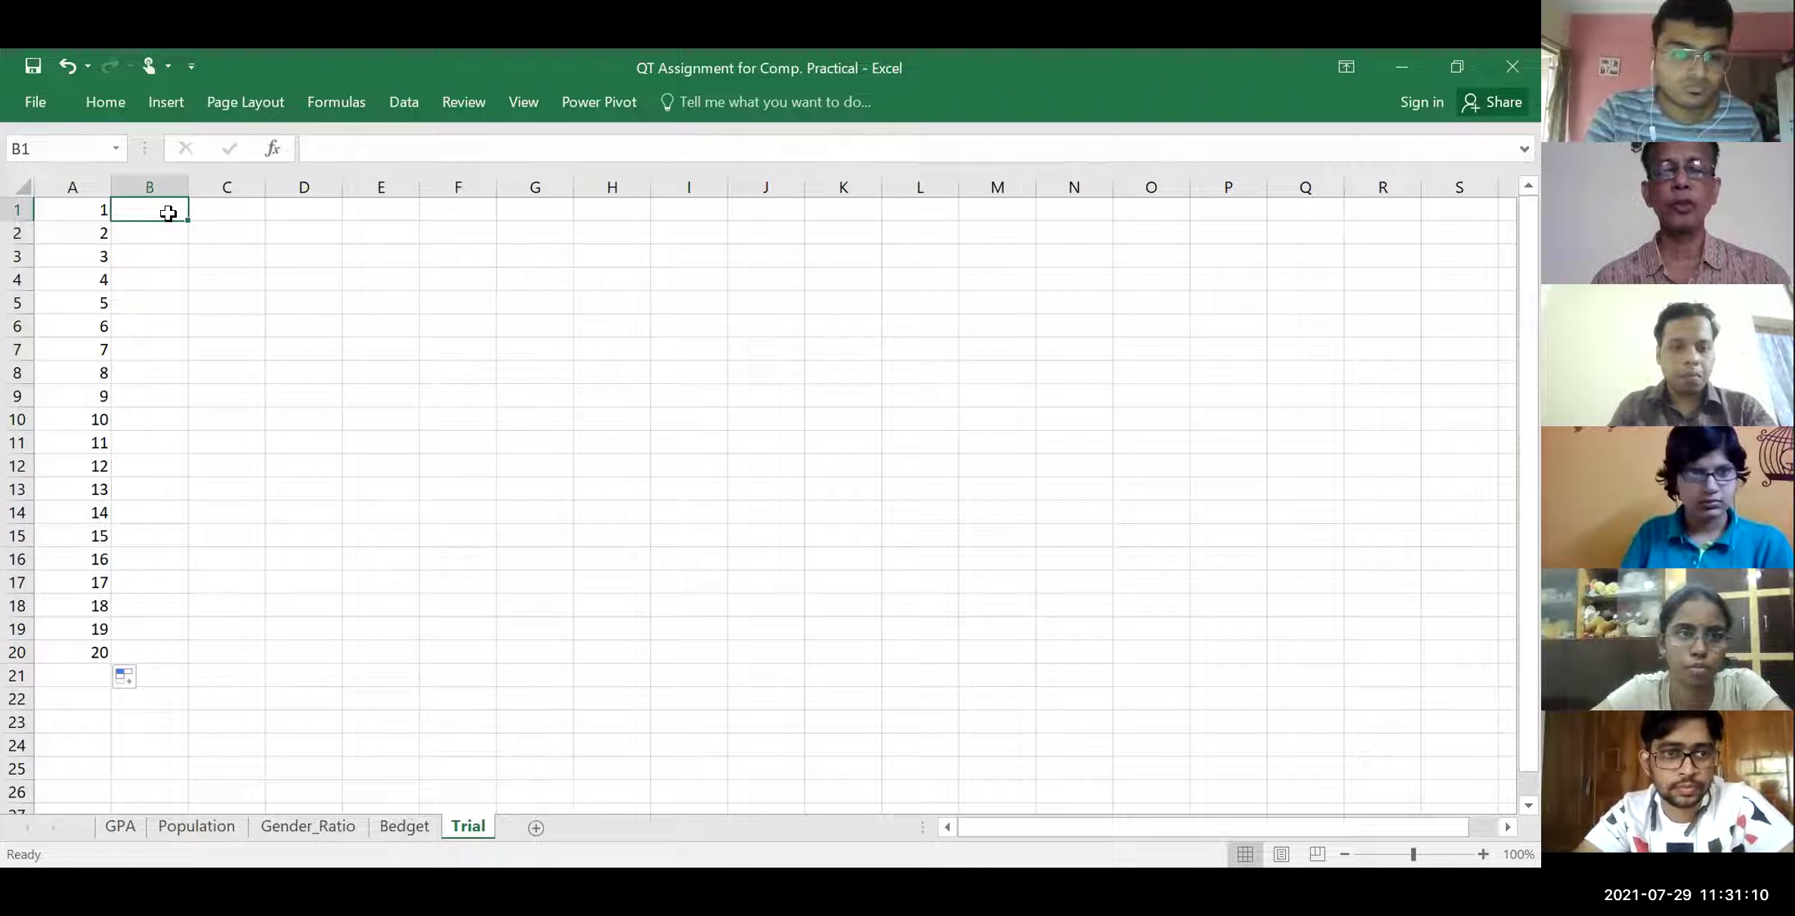
{"action": "type", "text": "11"}
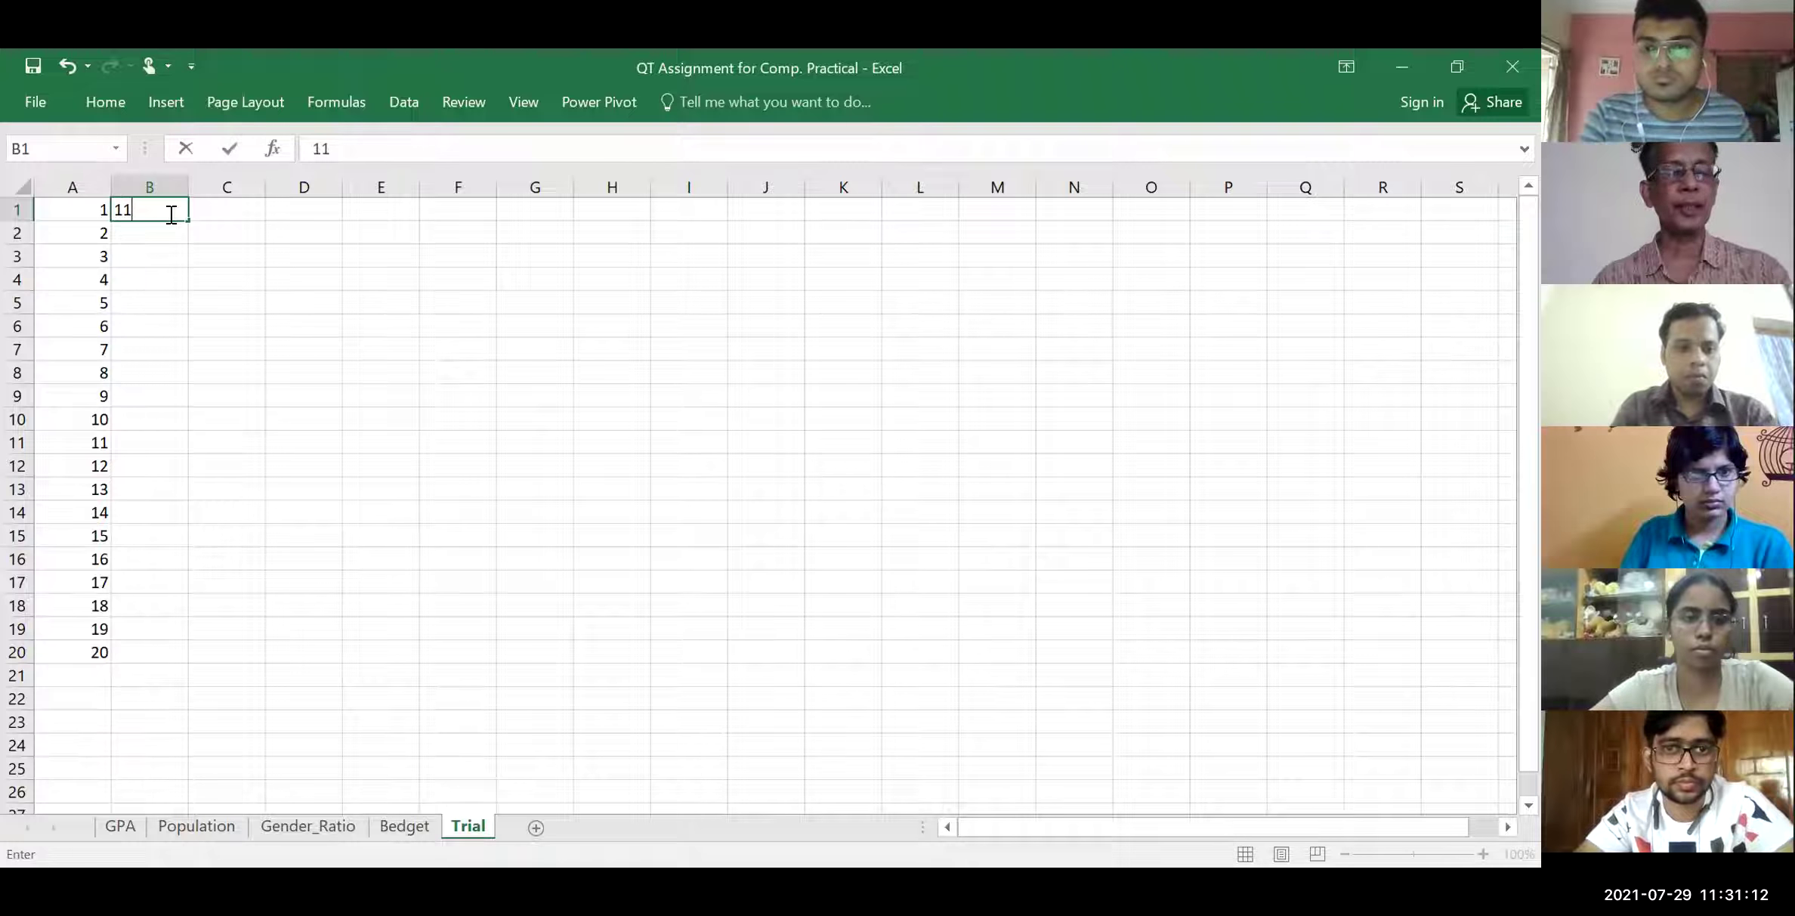
{"action": "type", "text": "48"}
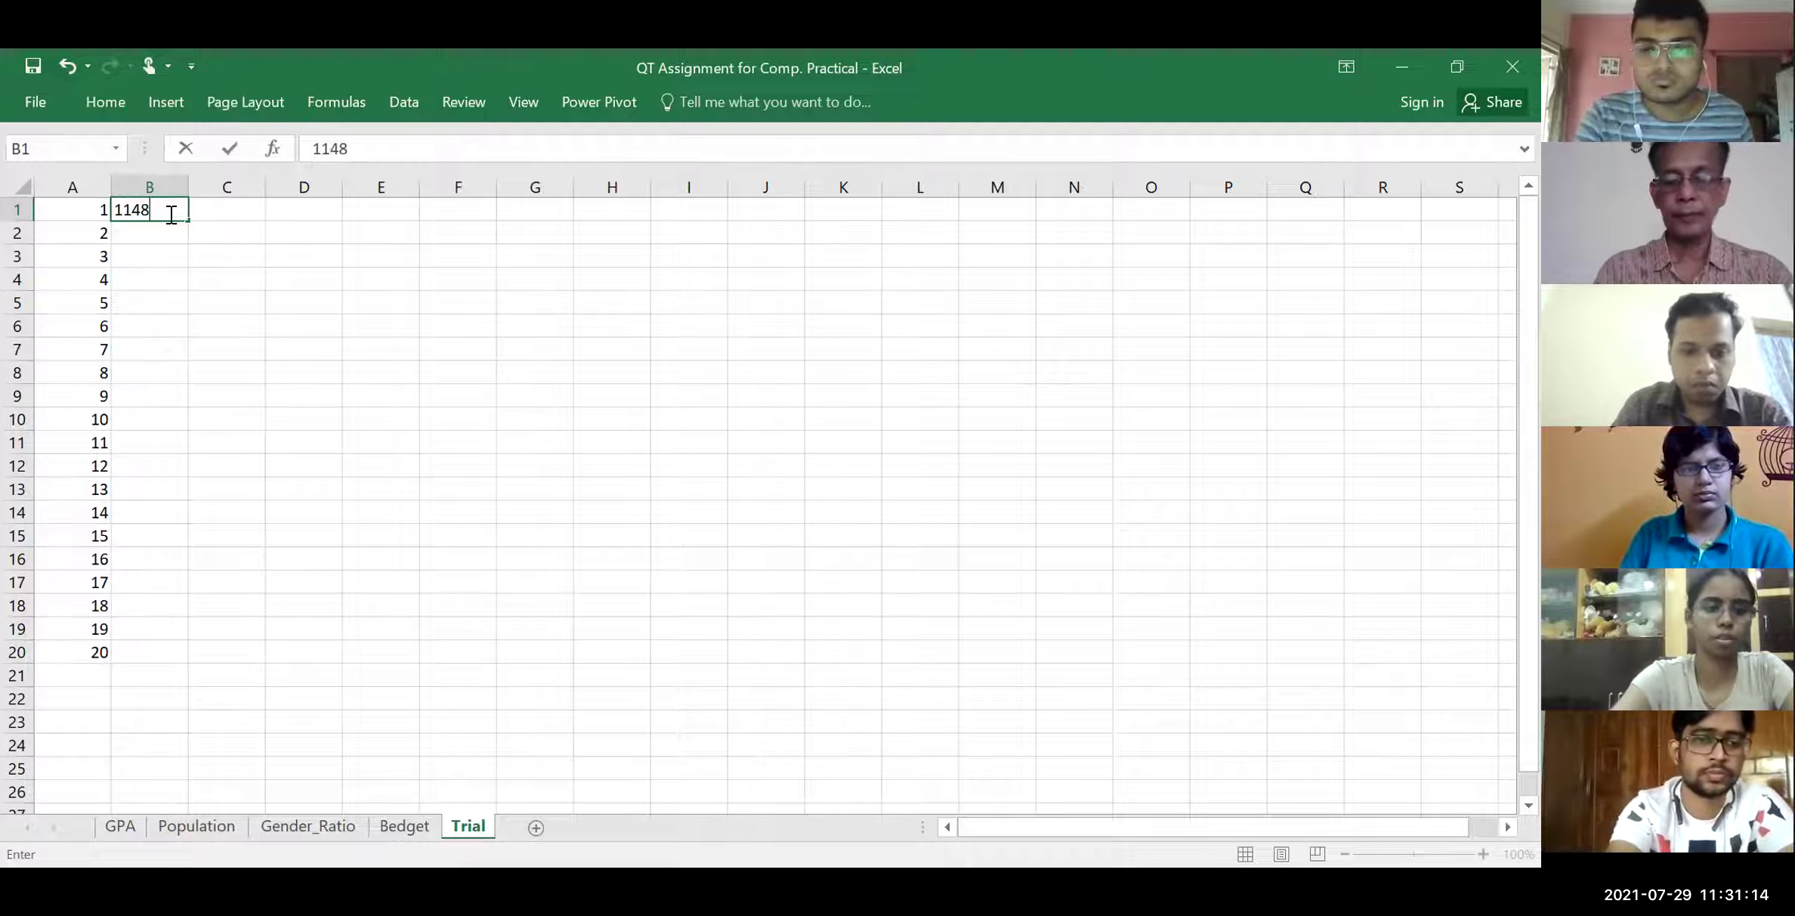
{"action": "key", "text": "Return"}
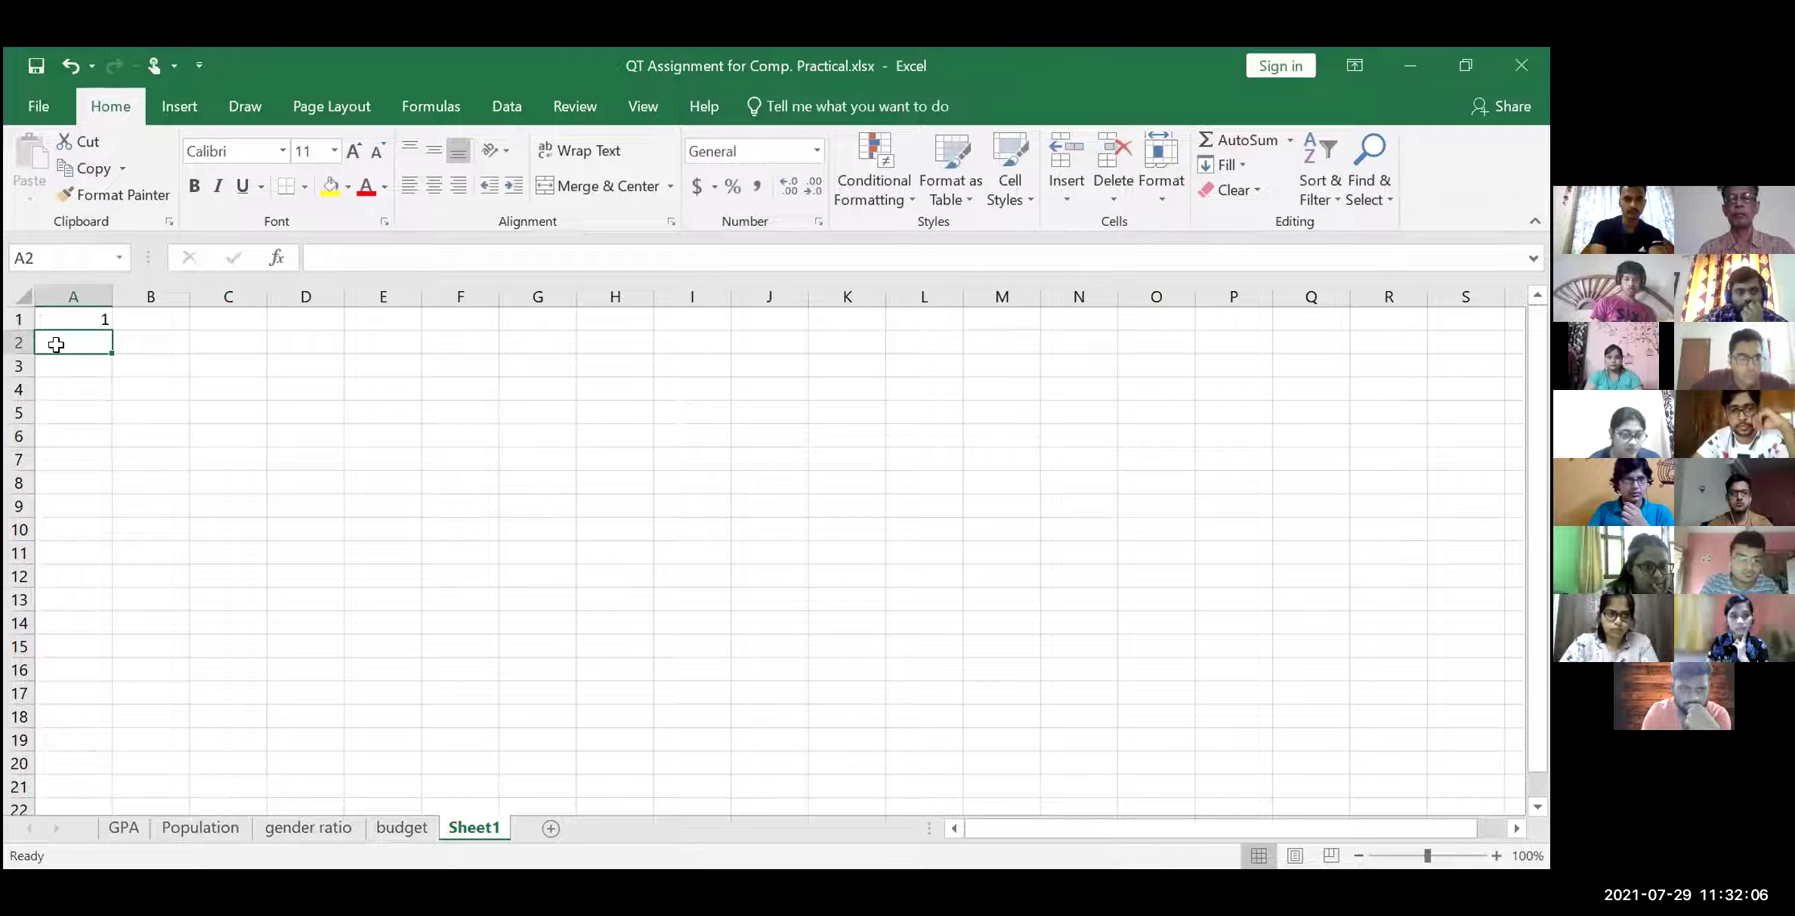
Enter 2 in A2, then undo an accidental fill that copied 1 from A1 into A2
{"action": "type", "text": "2"}
{"action": "left_click", "coordinate": [100, 316]}
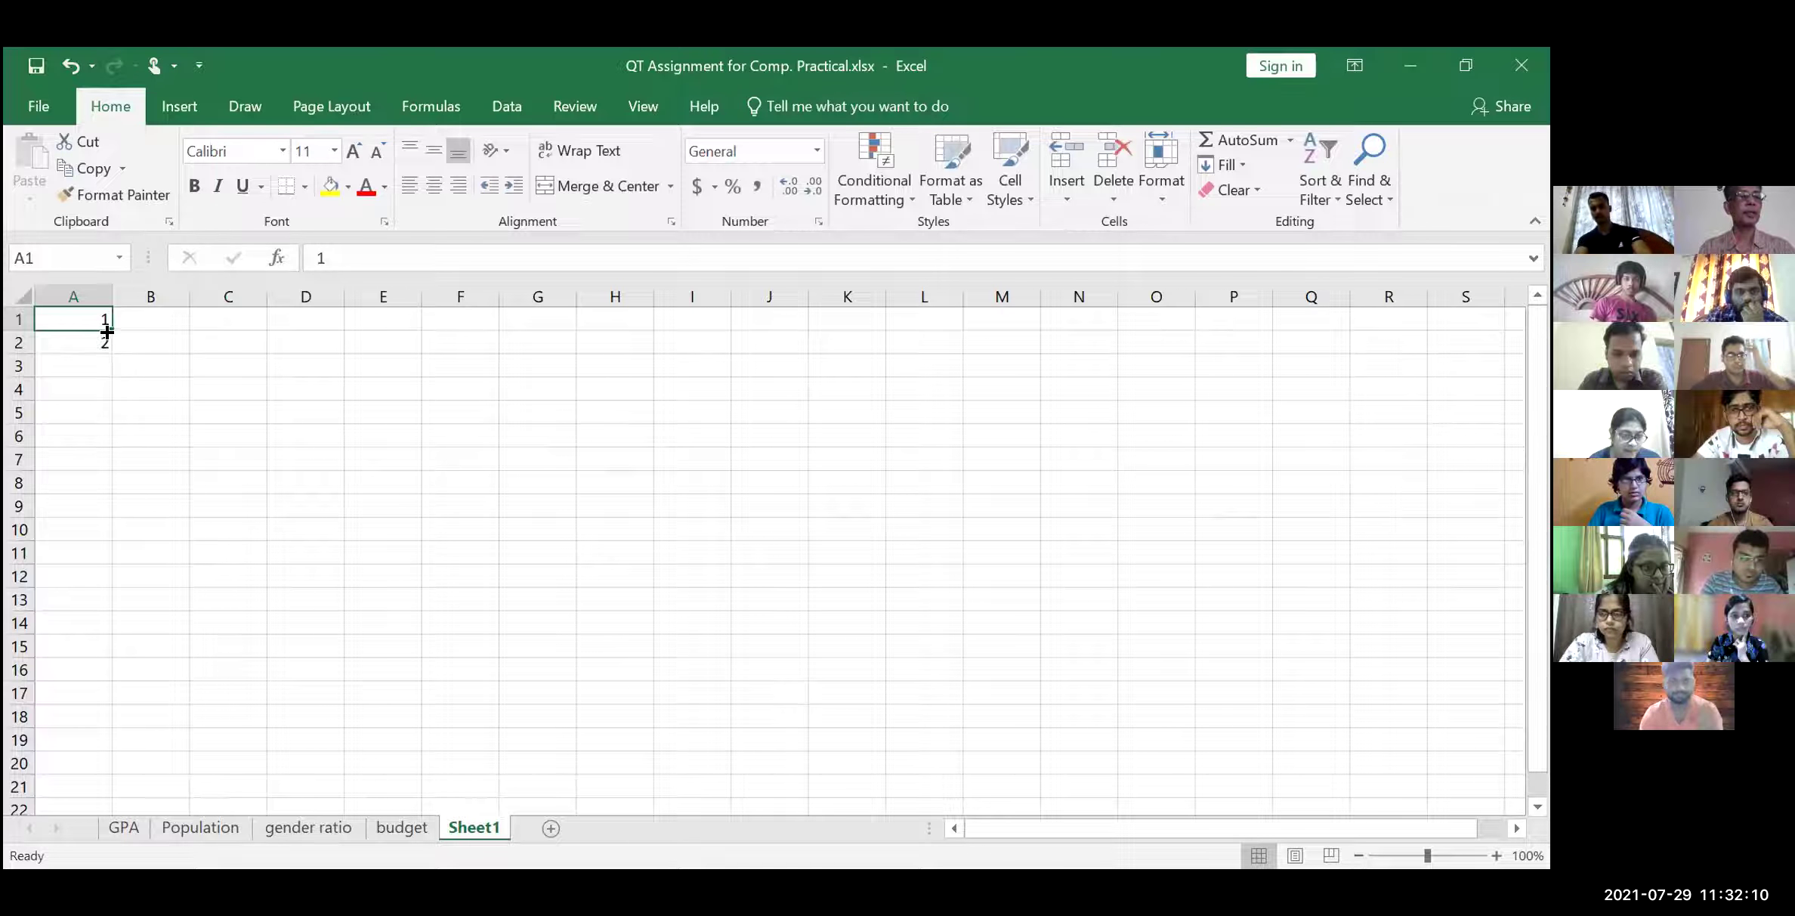
{"action": "left_click_drag", "start_coordinate": [106, 331], "coordinate": [107, 347]}
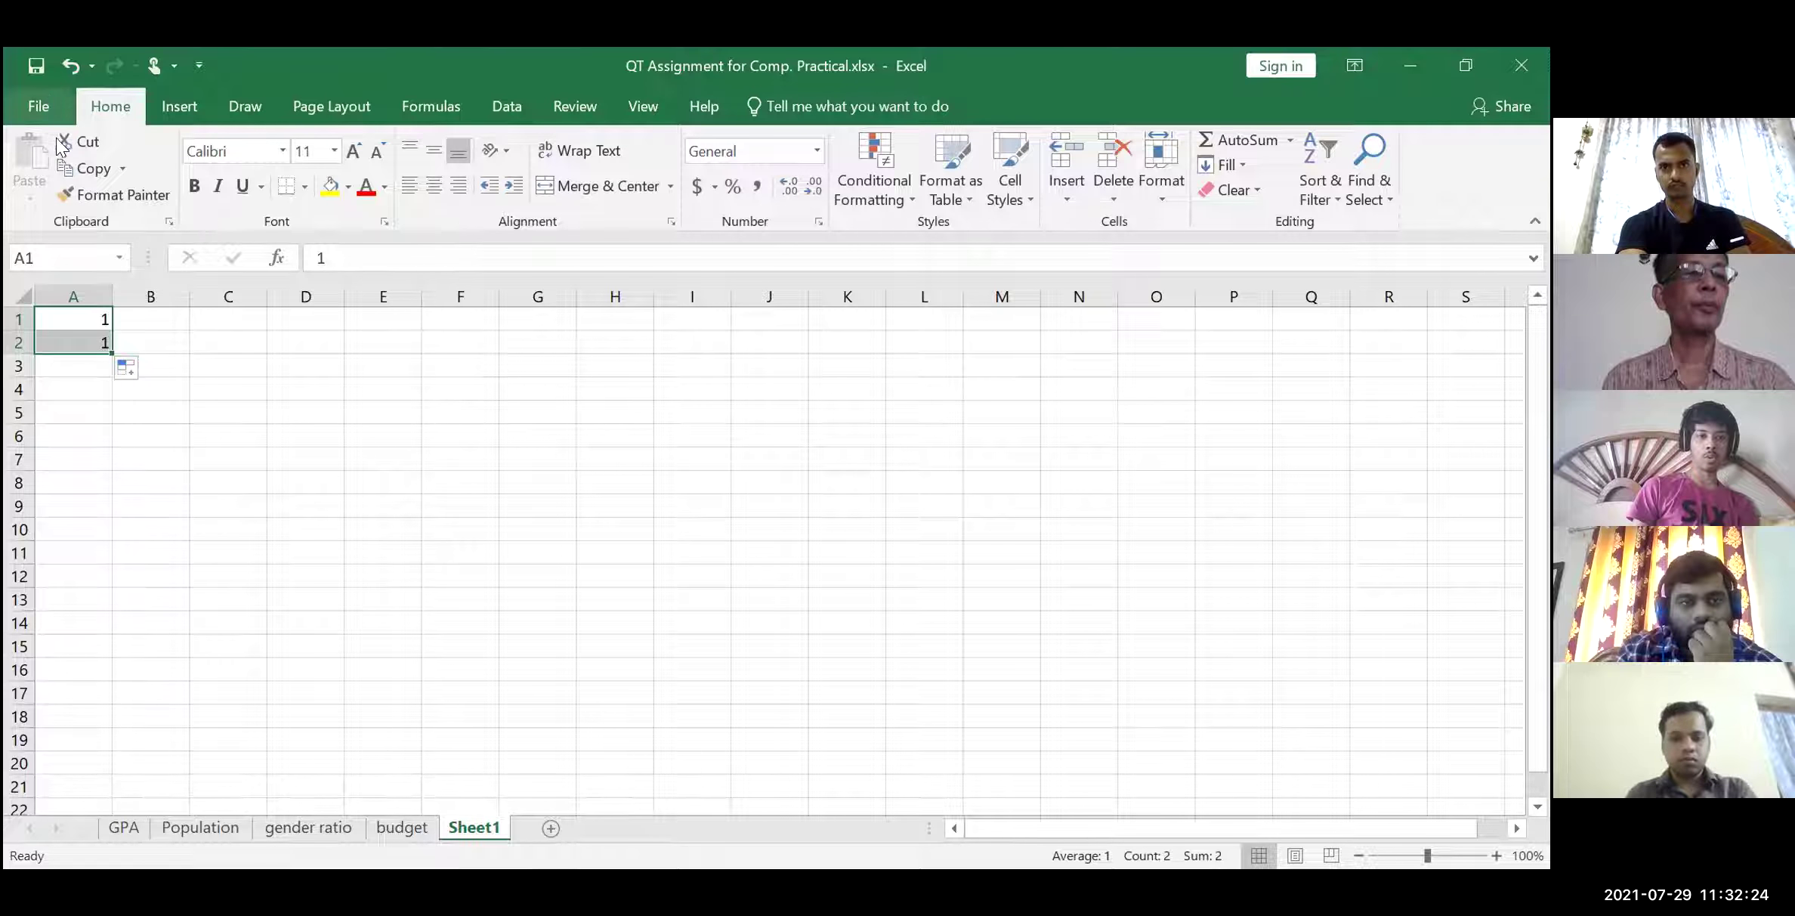
{"action": "left_click", "coordinate": [71, 66]}
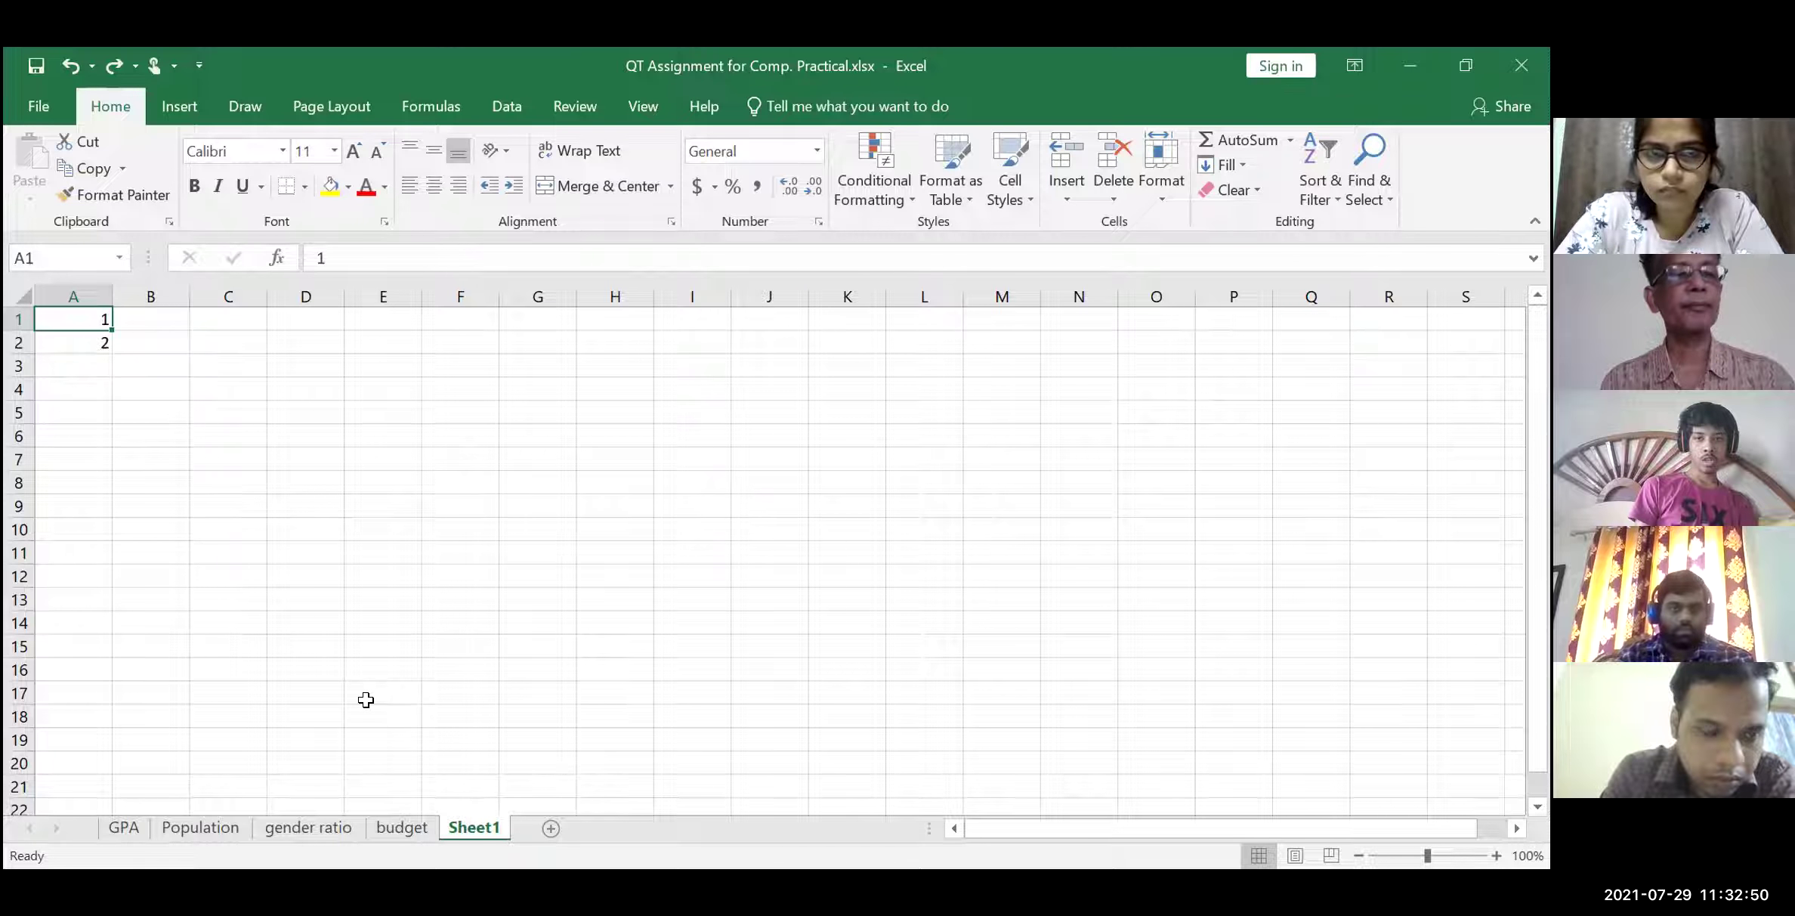
Undo stray column A entries, restore the 1 in A1 and enter 2 in A2
{"action": "key", "text": "shift+Down"}
{"action": "key", "text": "shift+Down"}
{"action": "key", "text": "shift+Down"}
{"action": "key", "text": "shift+Down"}
{"action": "key", "text": "shift+Down"}
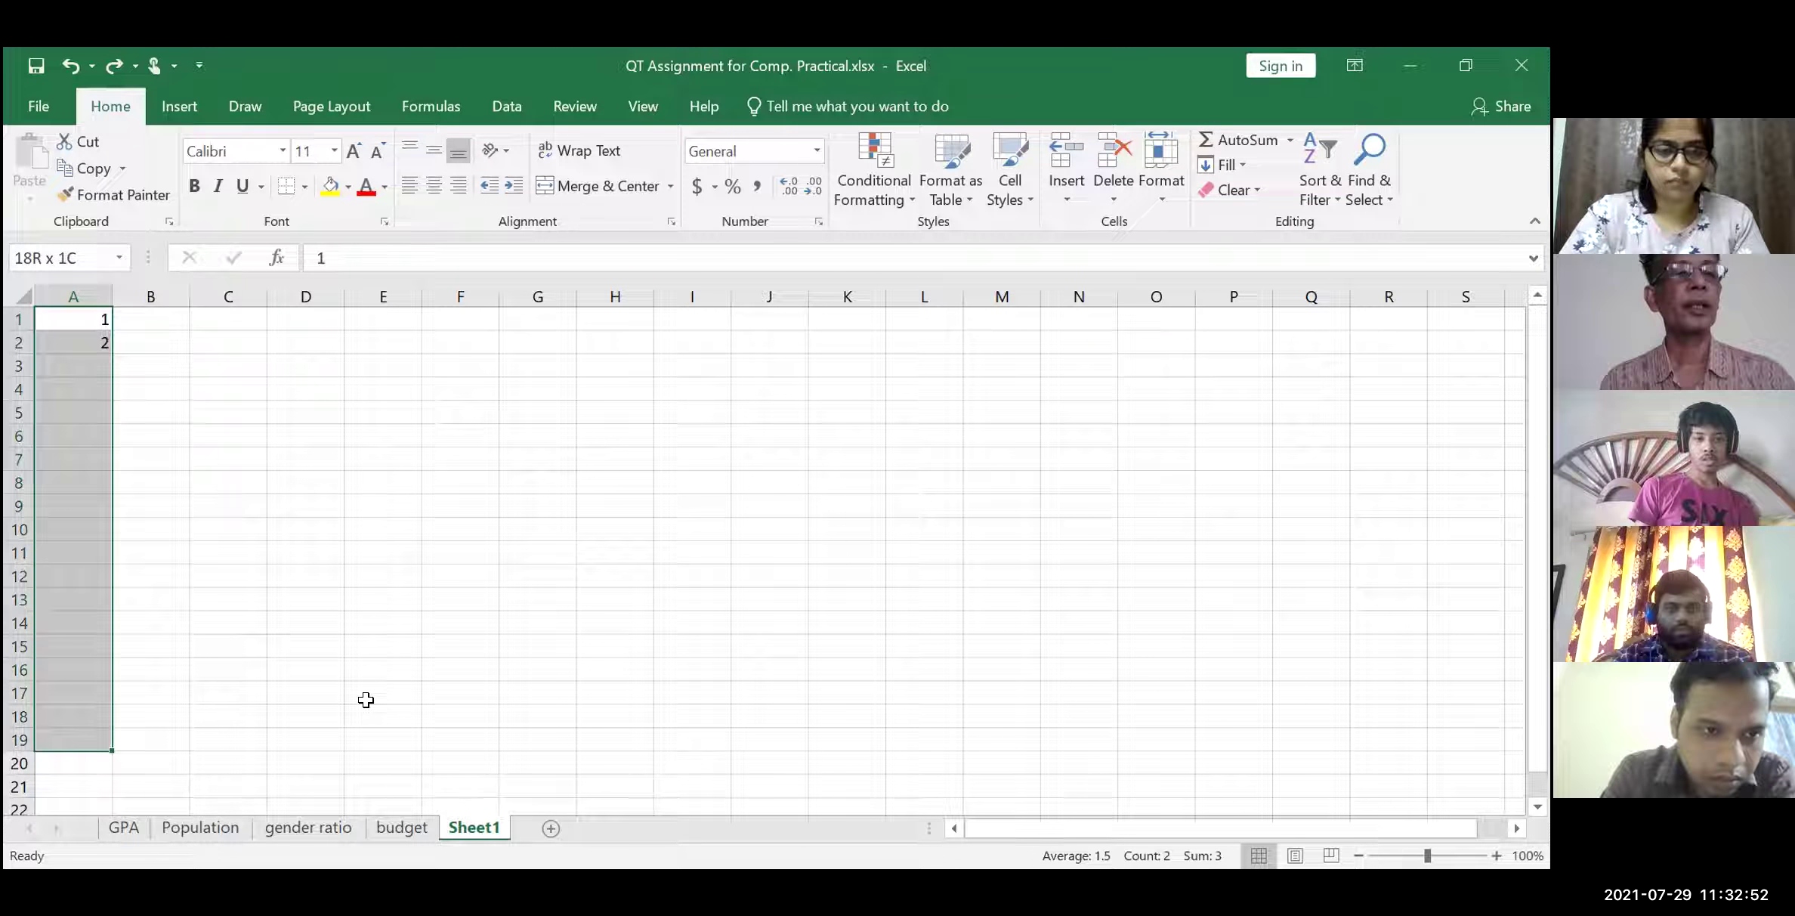
{"action": "key", "text": "shift+Down"}
{"action": "key", "text": "shift+Down"}
{"action": "key", "text": "shift+Down"}
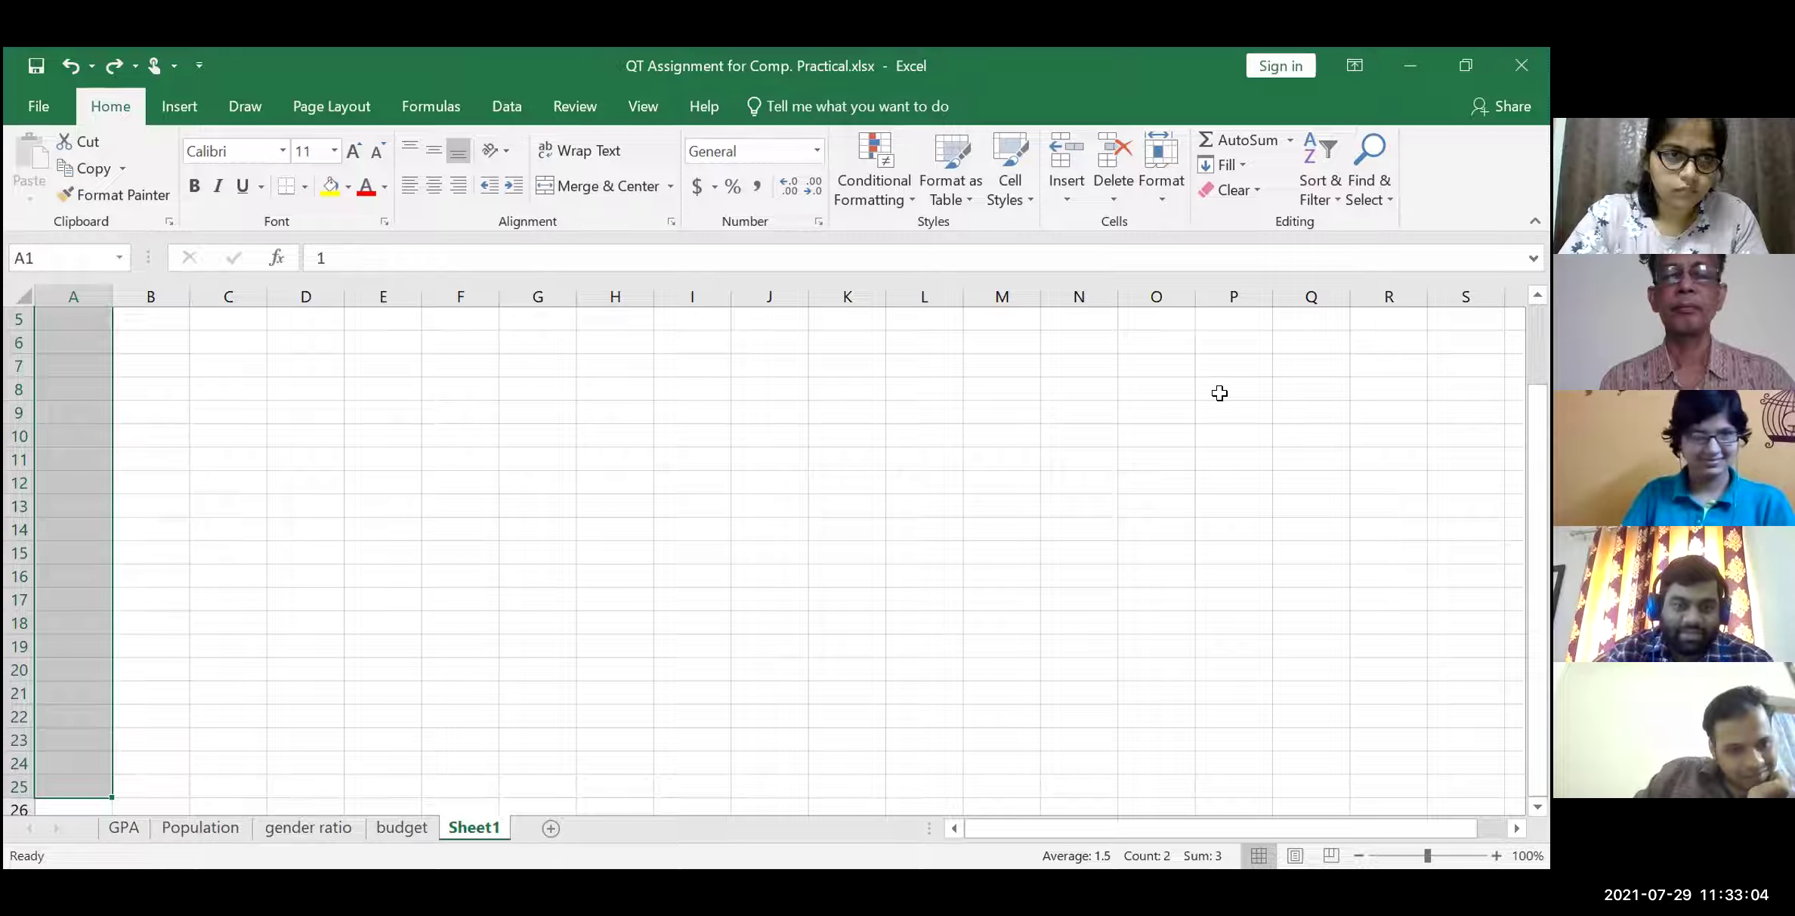
{"action": "scroll", "coordinate": [1219, 392], "scroll_direction": "up", "scroll_amount": 2}
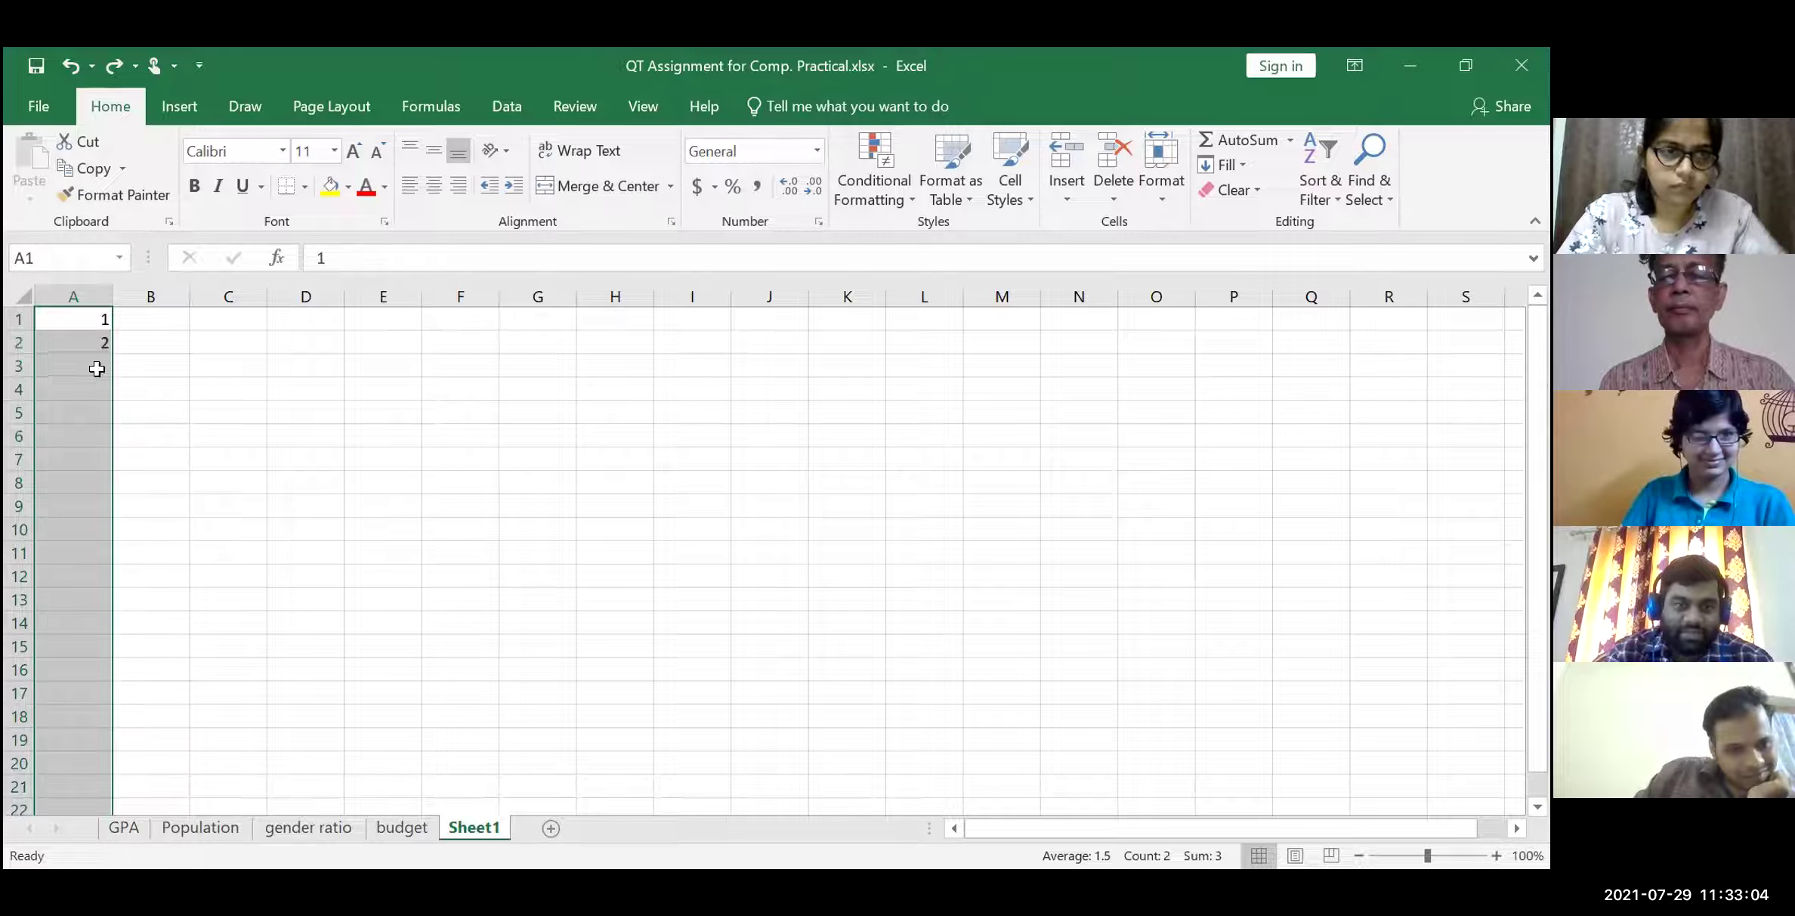
{"action": "left_click", "coordinate": [68, 66]}
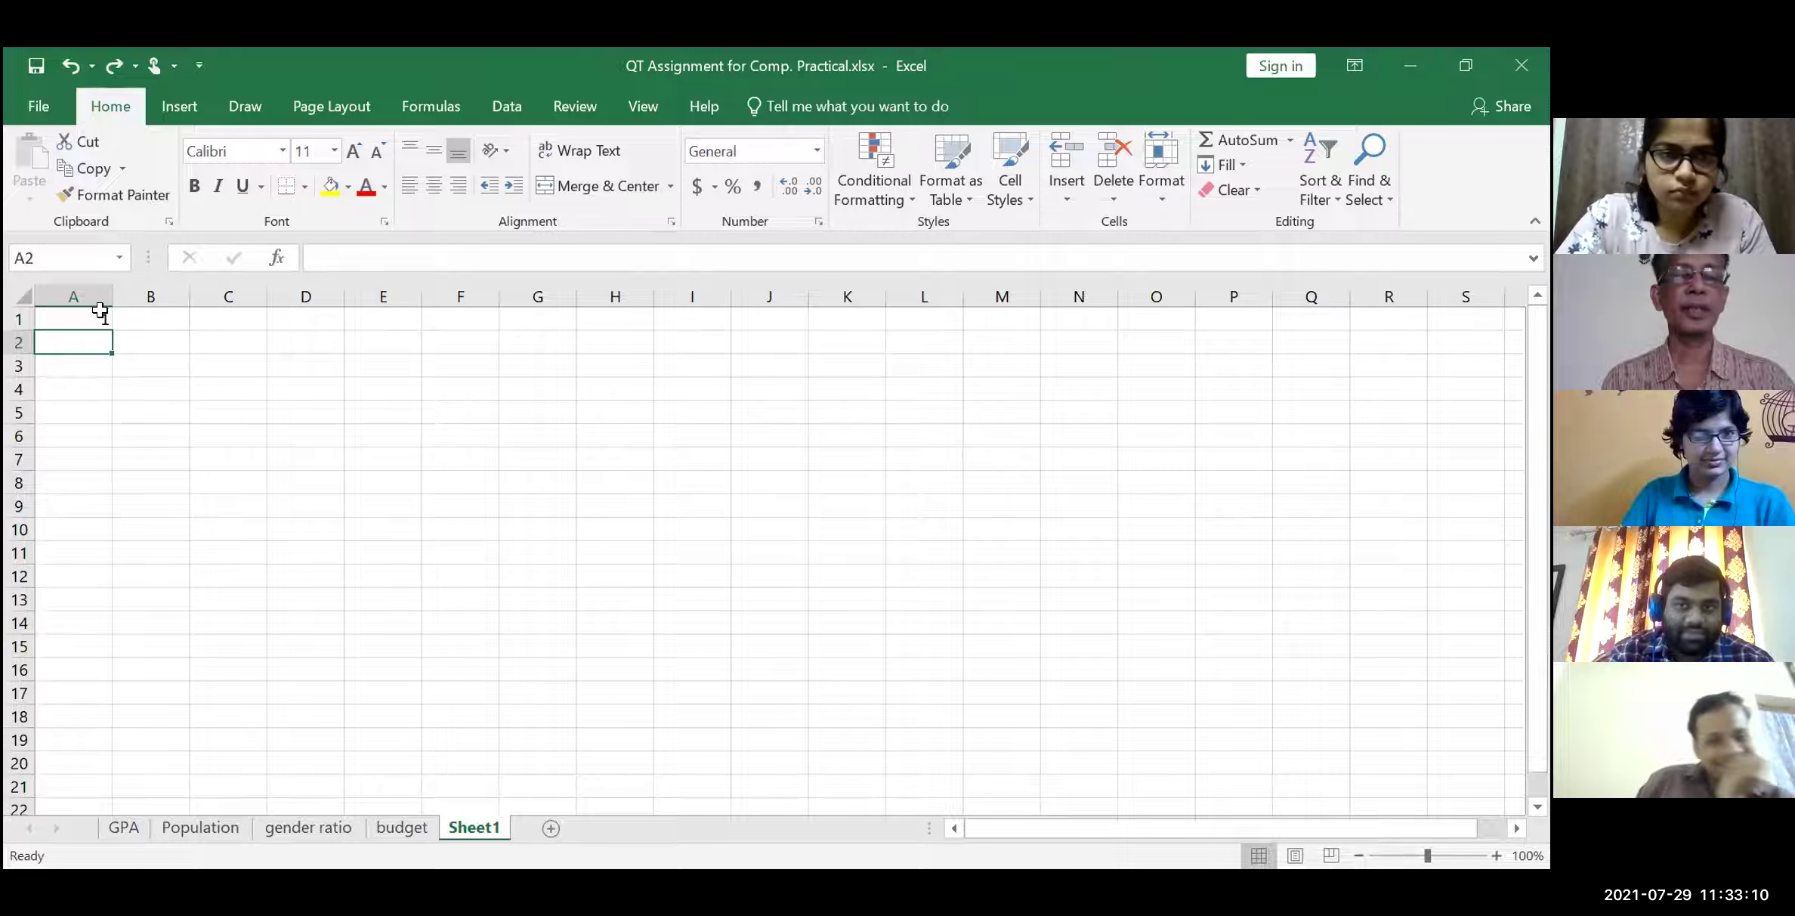
{"action": "key", "text": "ctrl+y"}
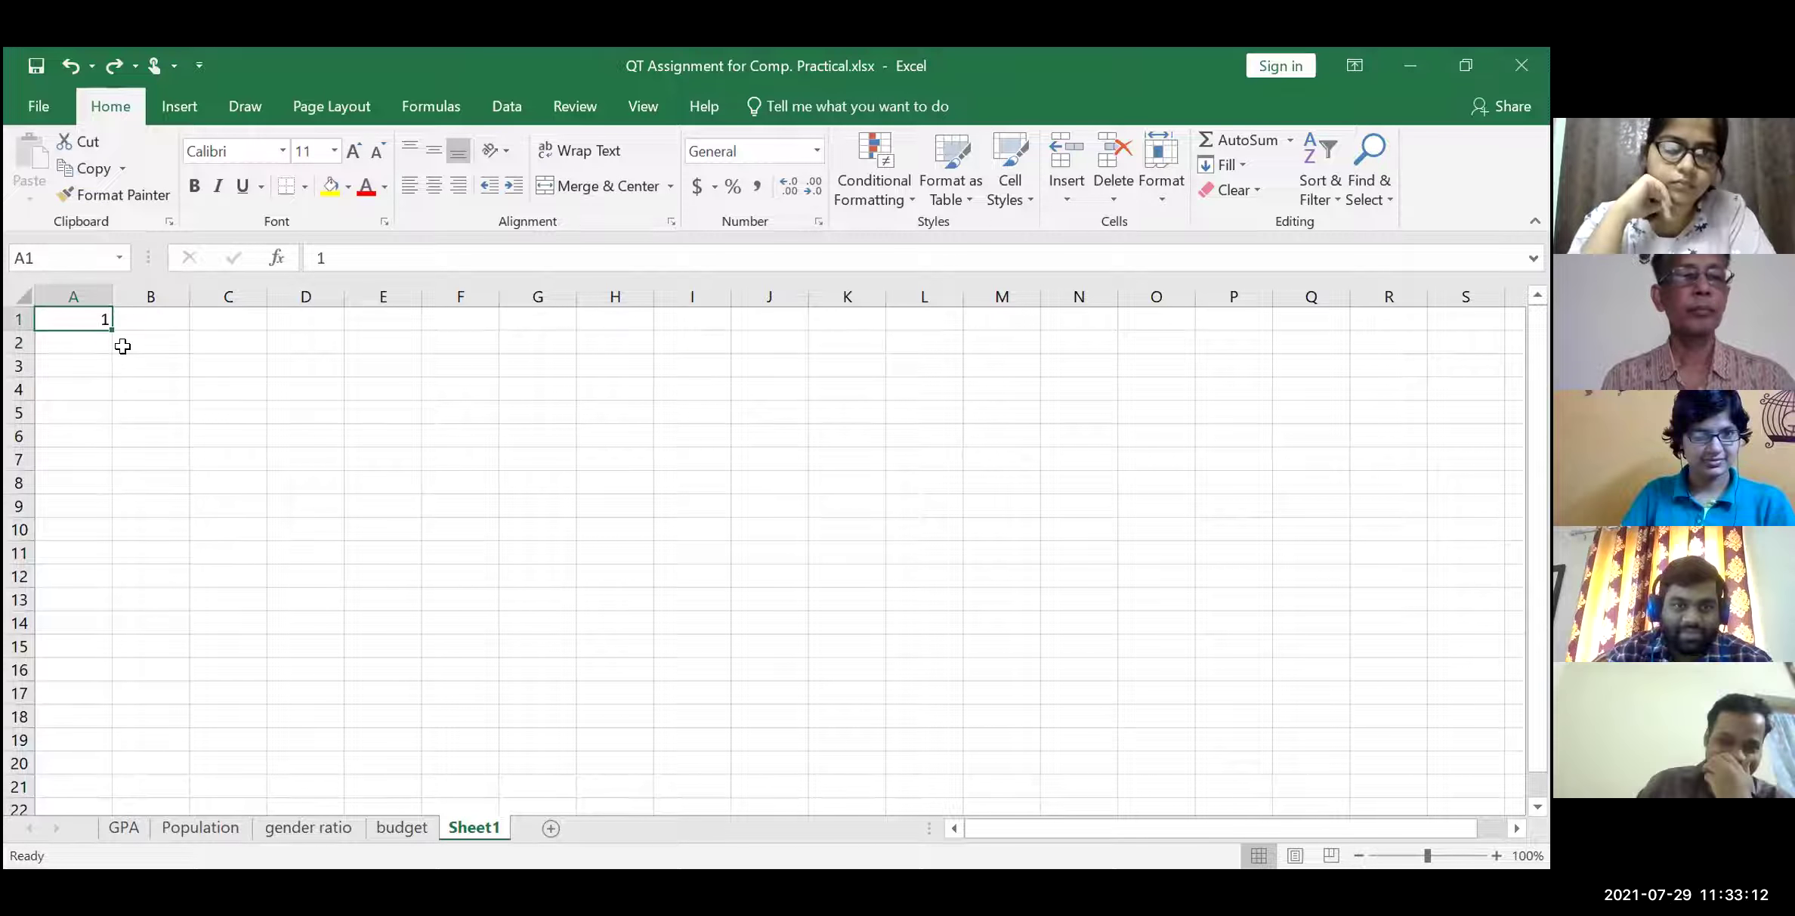
{"action": "left_click", "coordinate": [98, 344]}
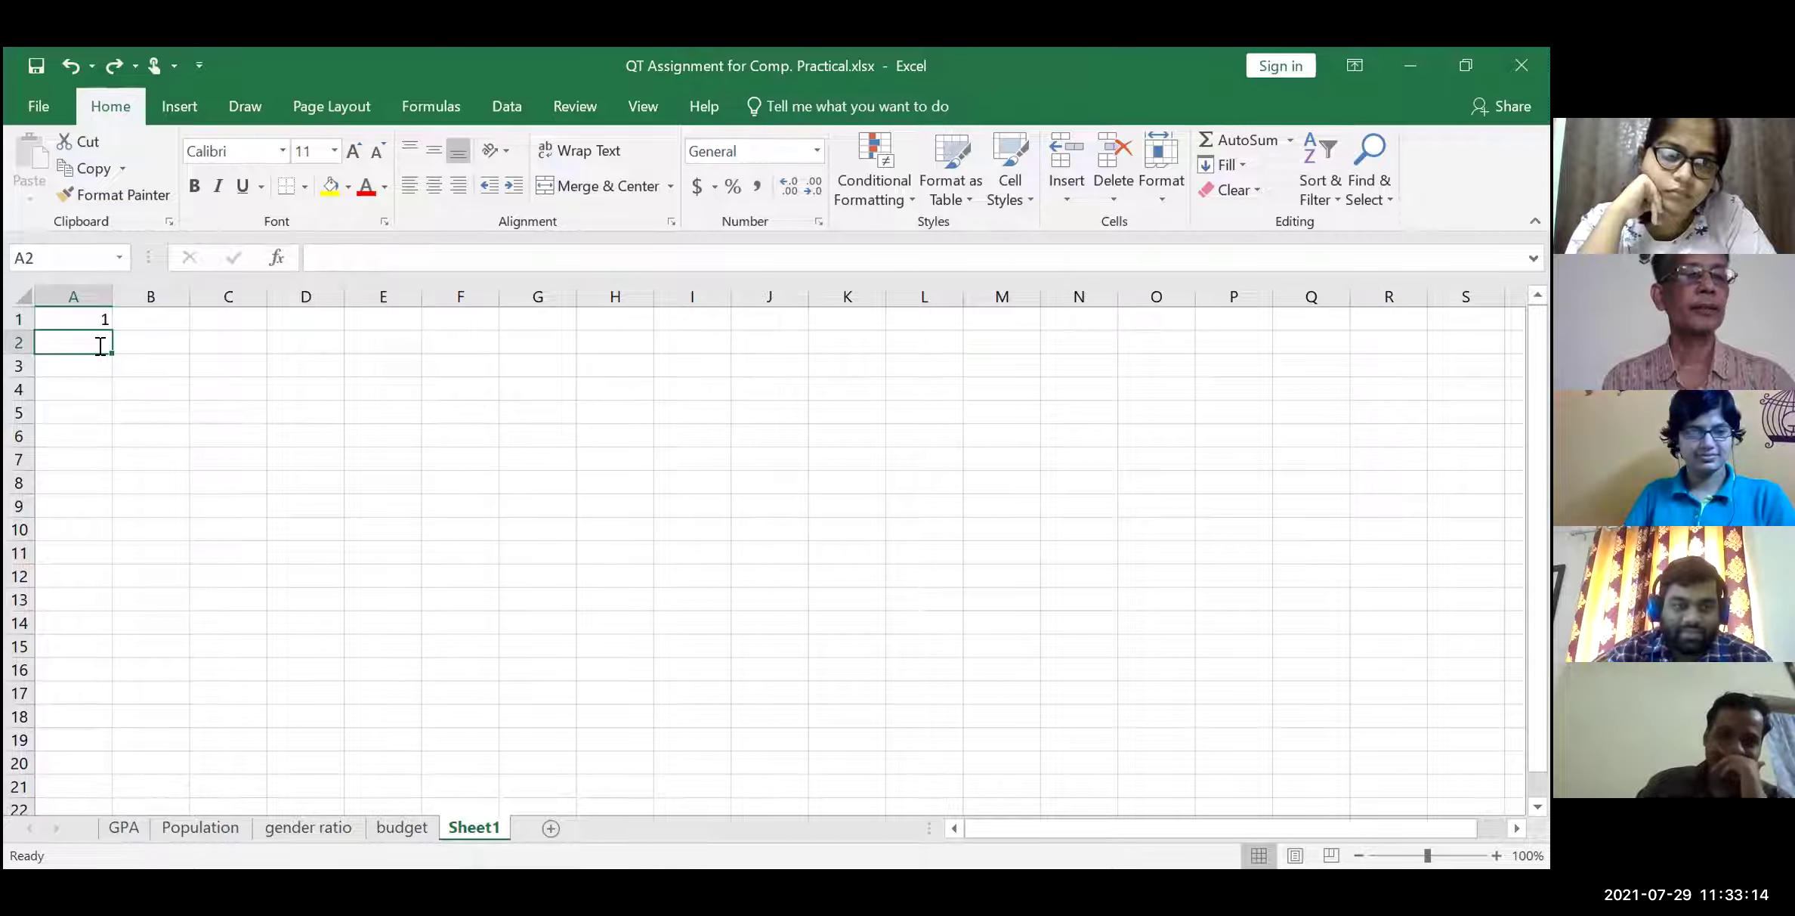
{"action": "type", "text": "2"}
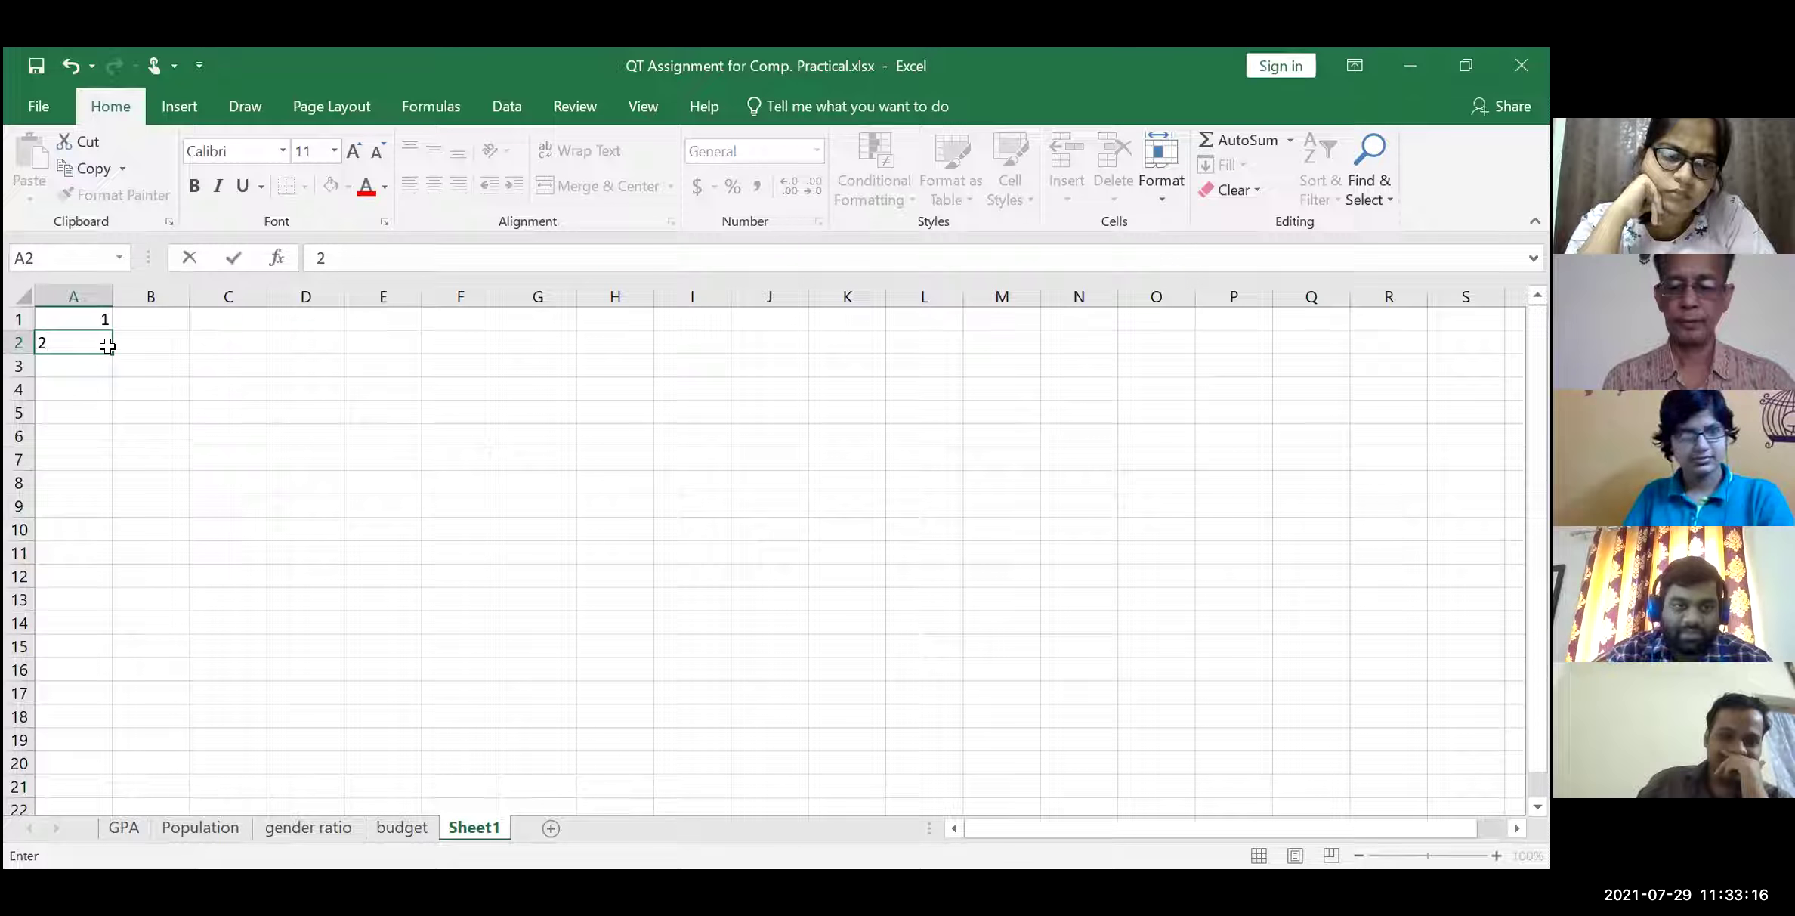
{"action": "key", "text": "Return"}
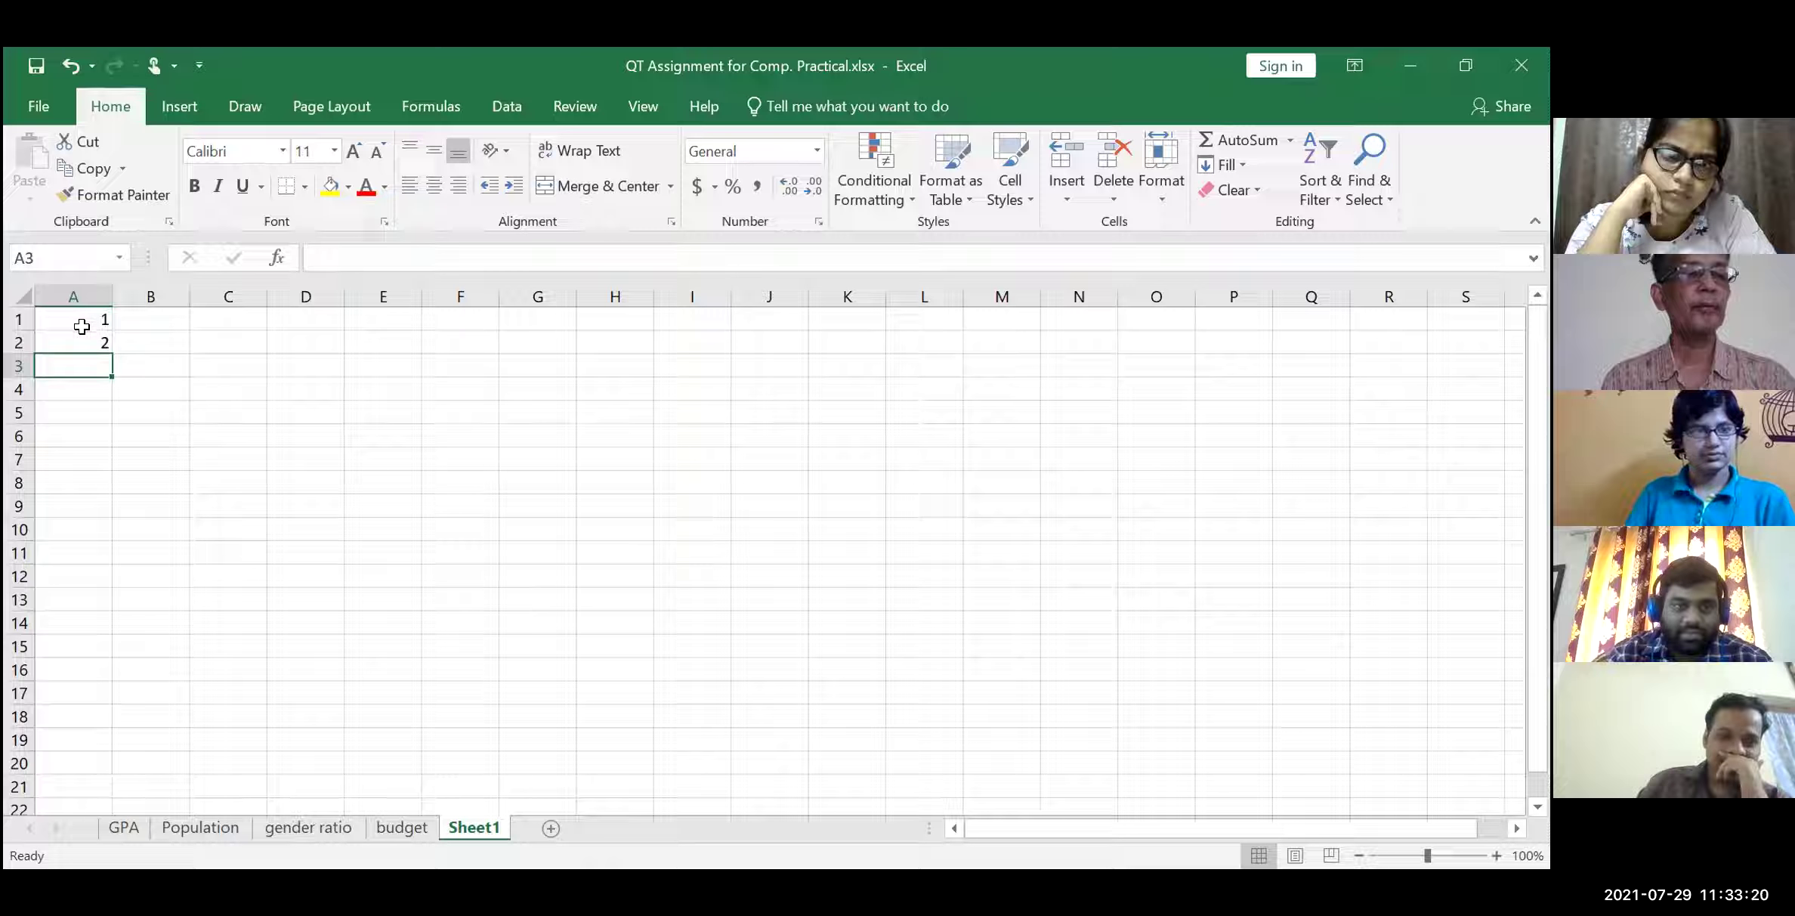
Fill the 1, 2 series from A1:A2 down to A20, giving serial numbers 1–20
{"action": "key", "text": "Up"}
{"action": "key", "text": "Up"}
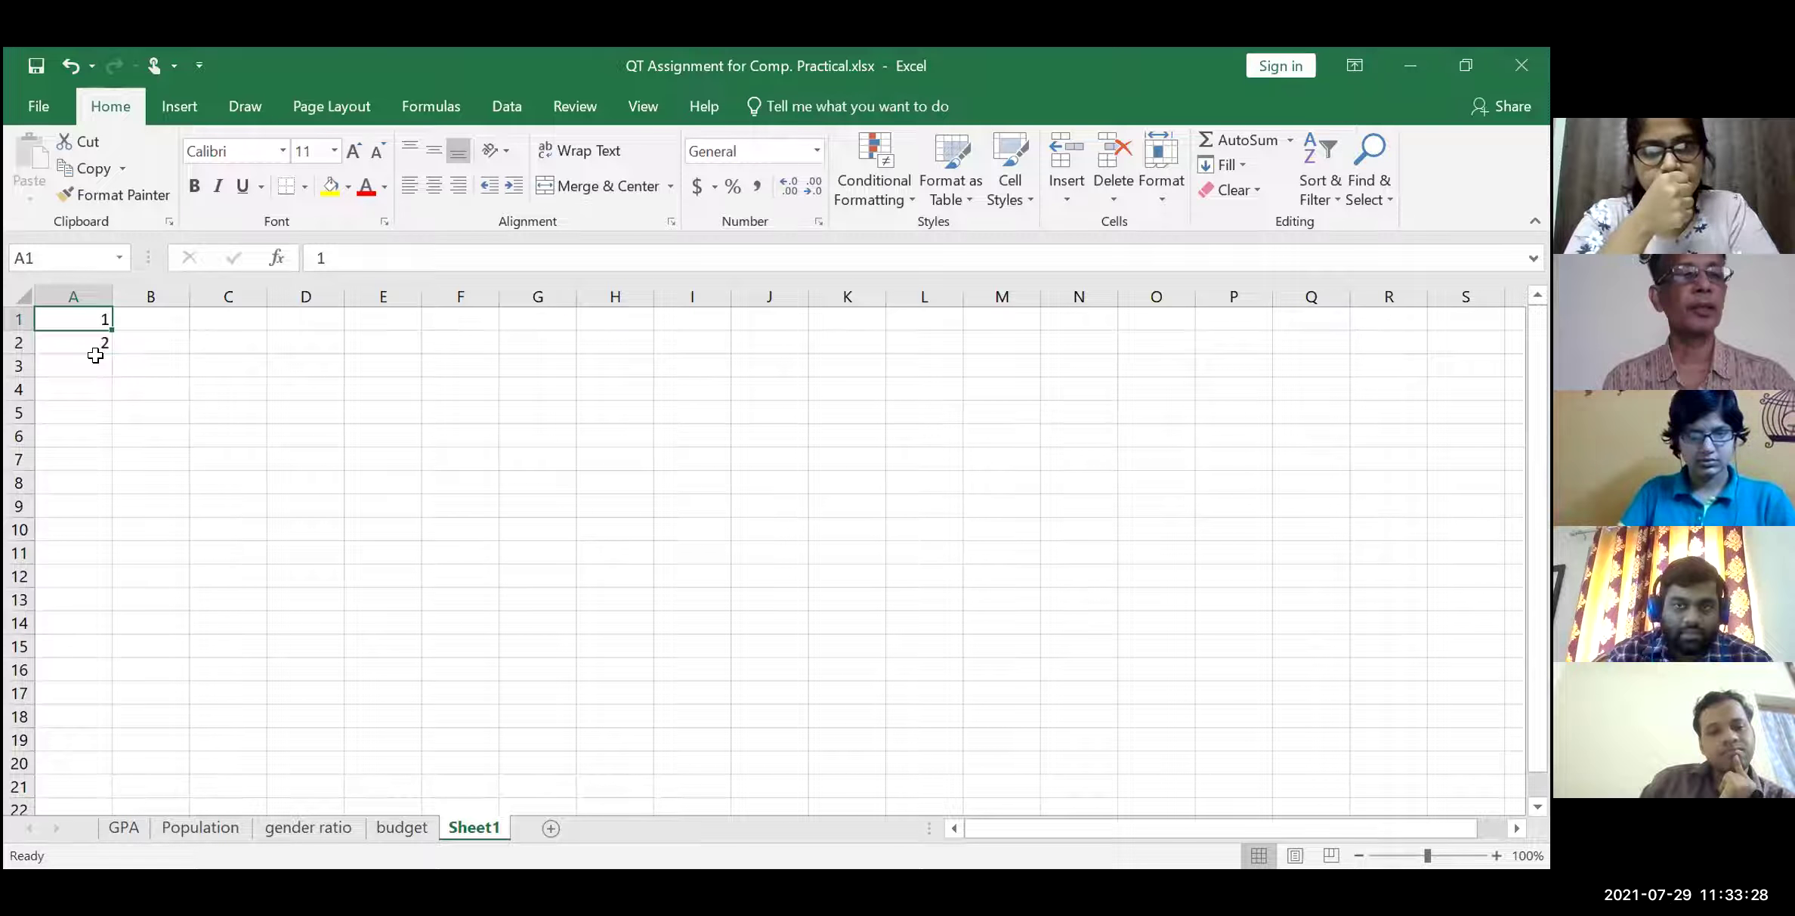
{"action": "key", "text": "shift+Down"}
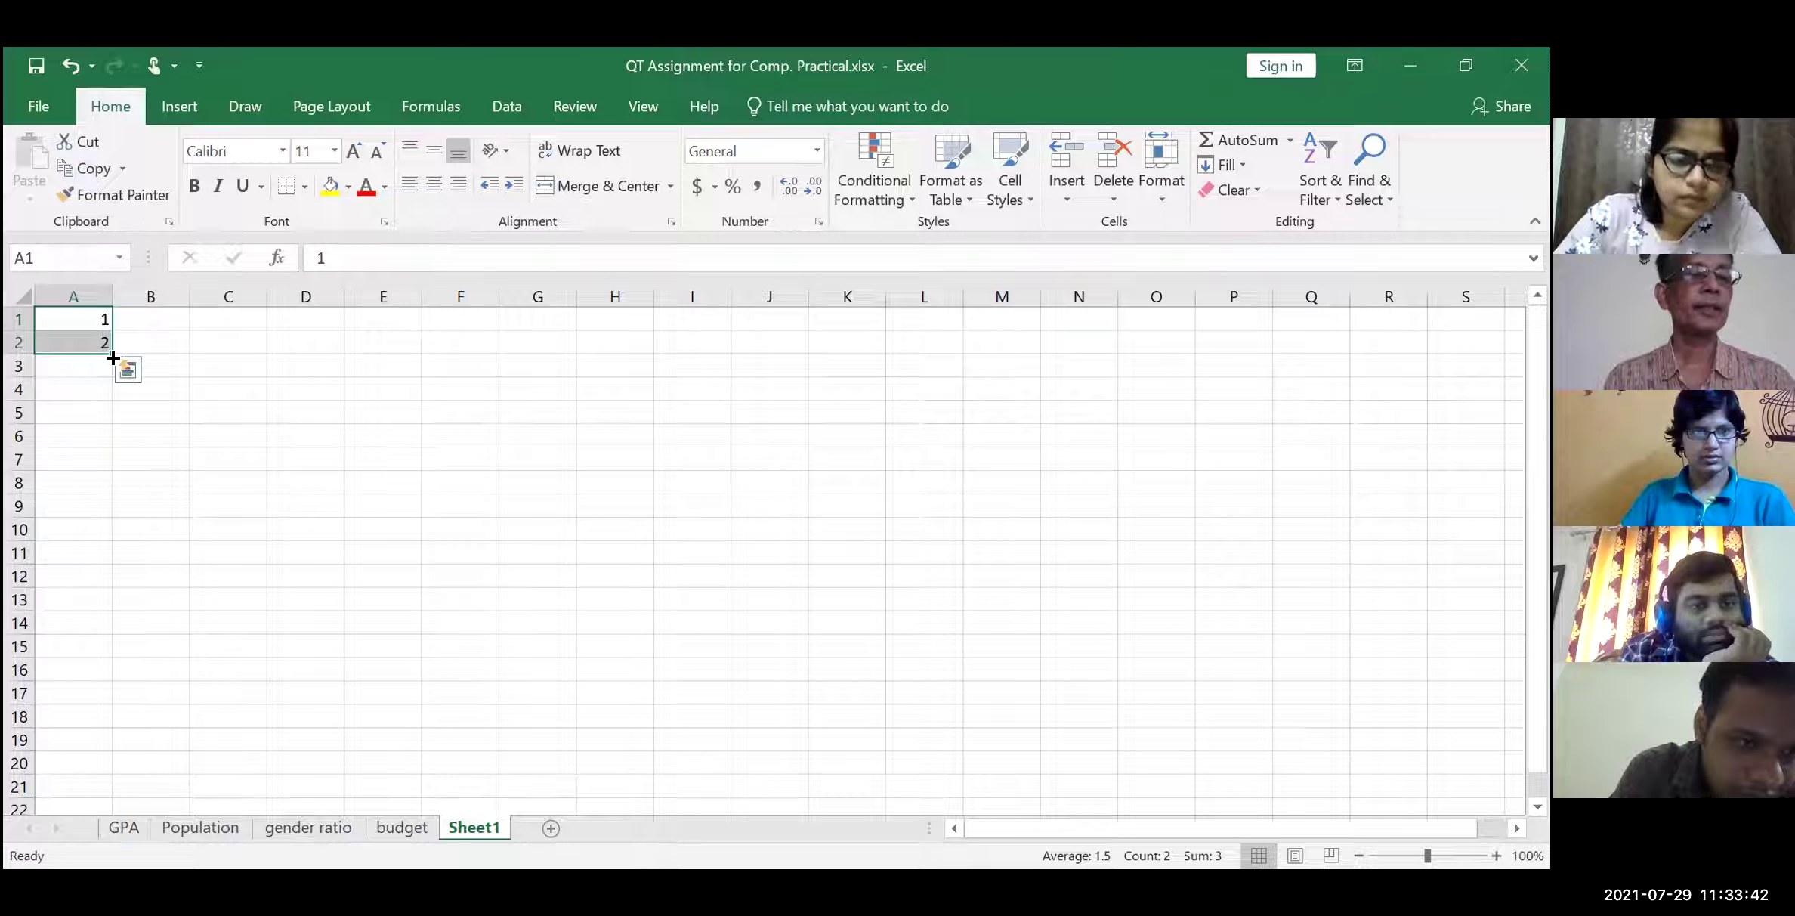
{"action": "left_click_drag", "start_coordinate": [111, 351], "coordinate": [112, 358]}
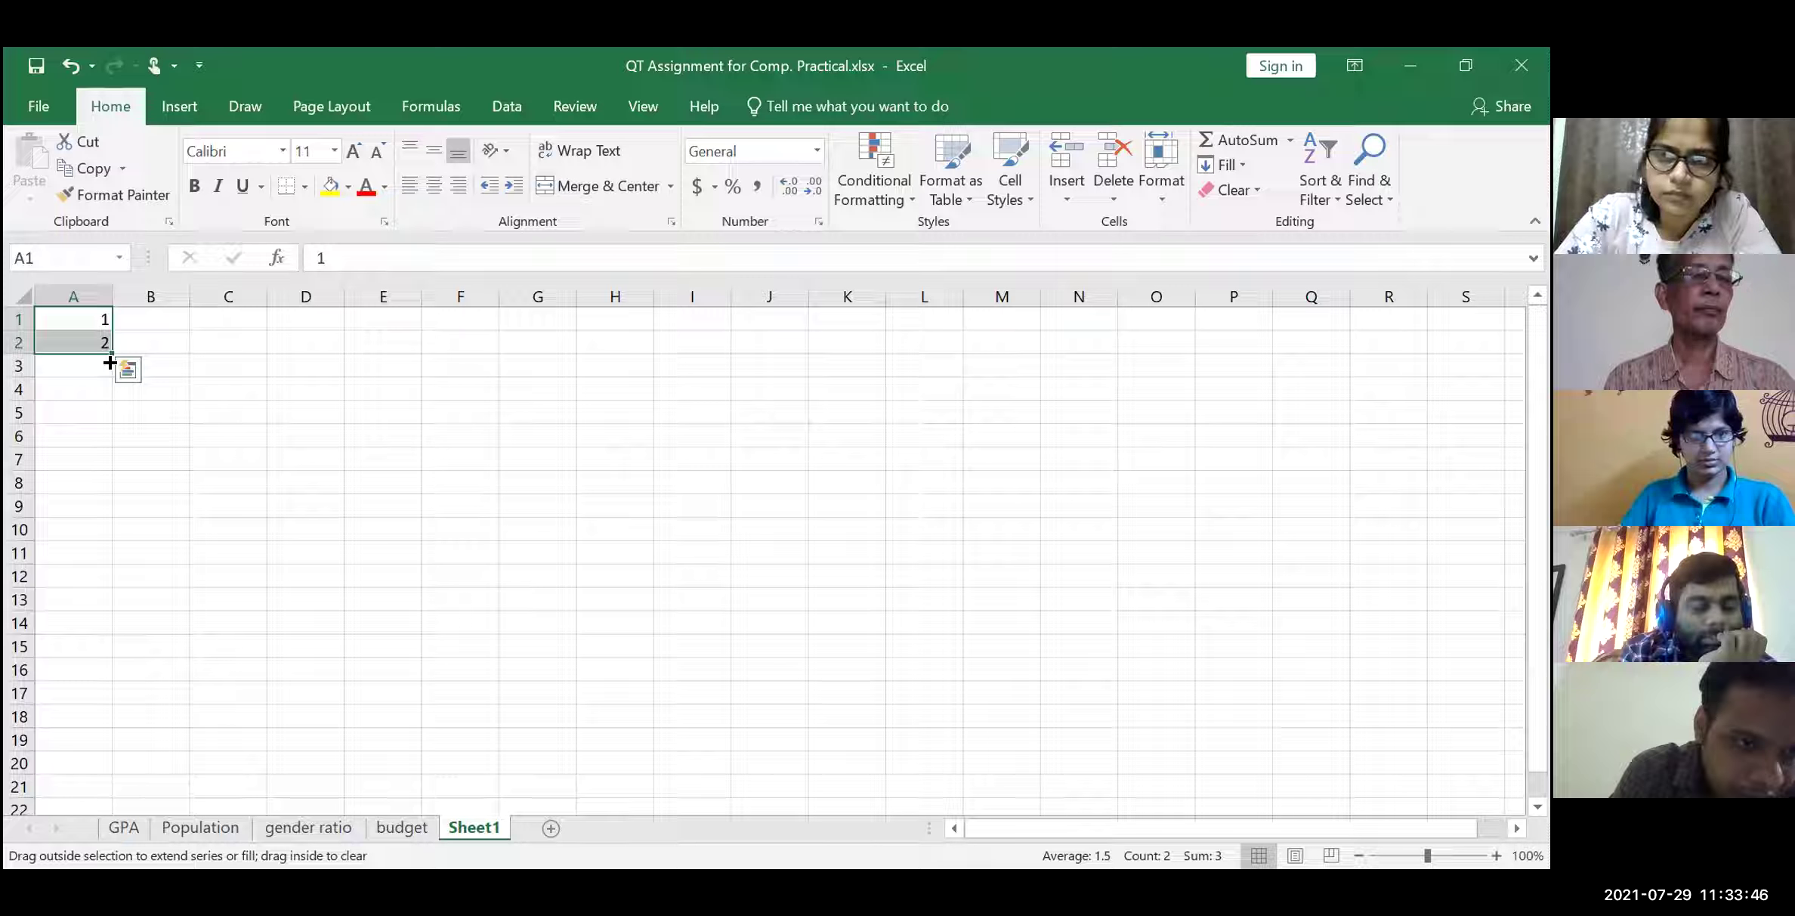
{"action": "left_click_drag", "start_coordinate": [110, 362], "coordinate": [106, 766]}
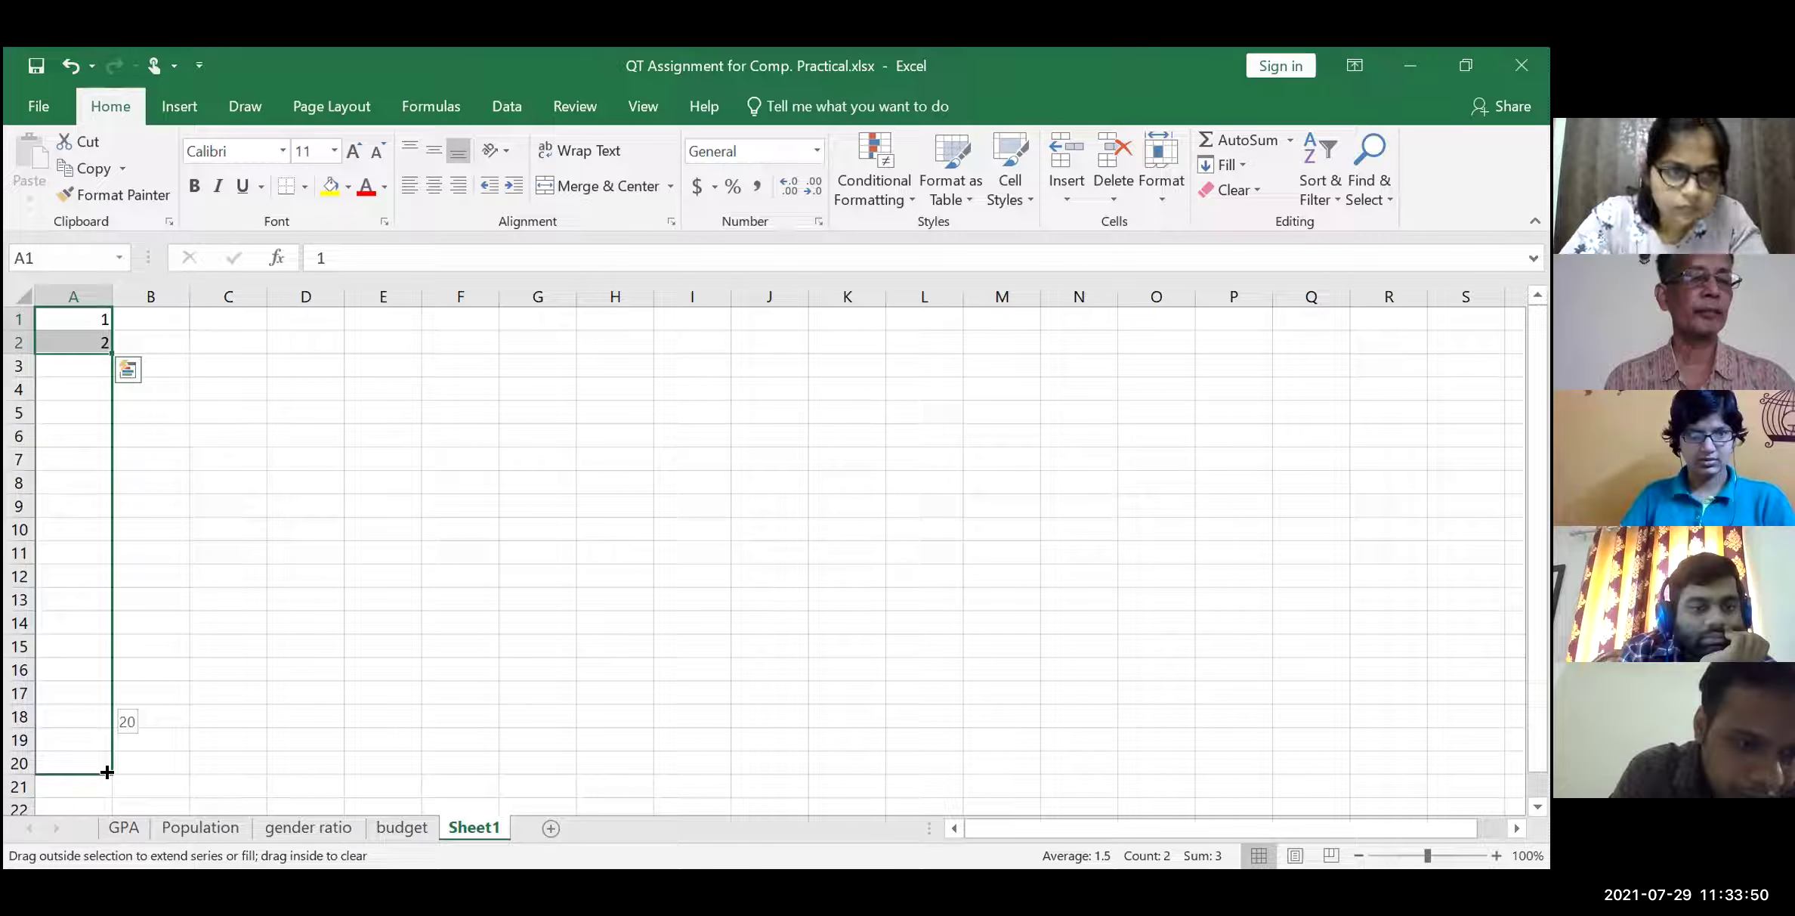
{"action": "left_click_drag", "start_coordinate": [101, 763], "coordinate": [96, 751]}
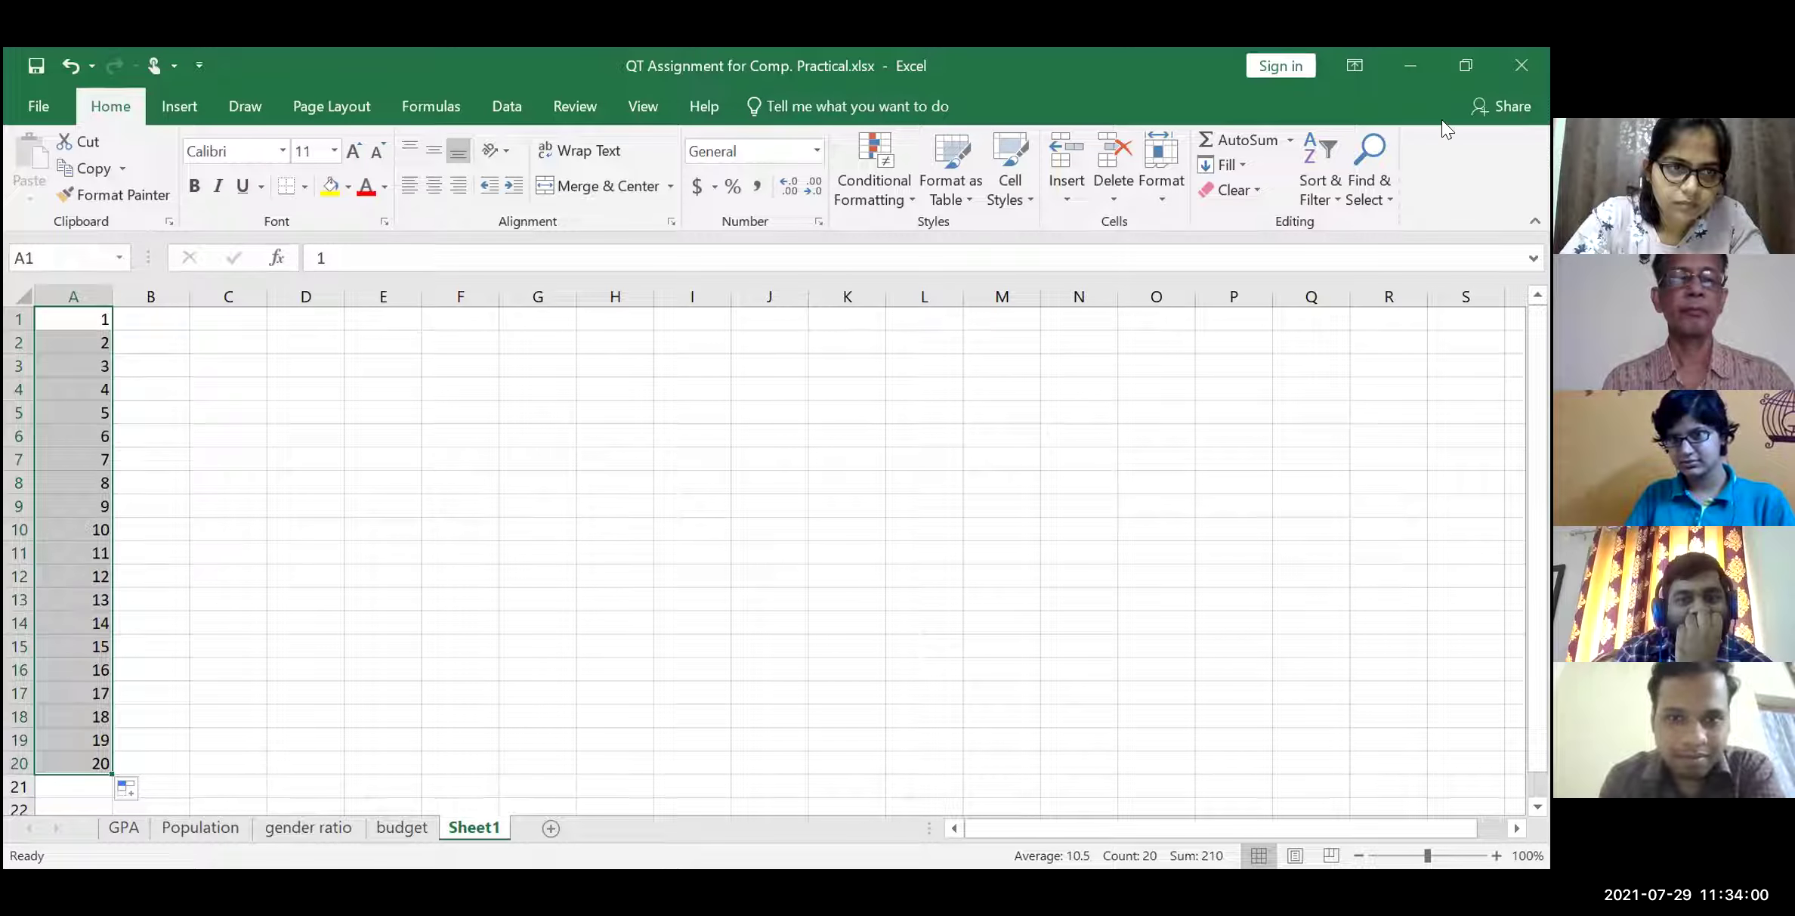
Enter 1152 in cell B2 beneath the 1148 in B1 on the Trial sheet
{"action": "left_click", "coordinate": [924, 529]}
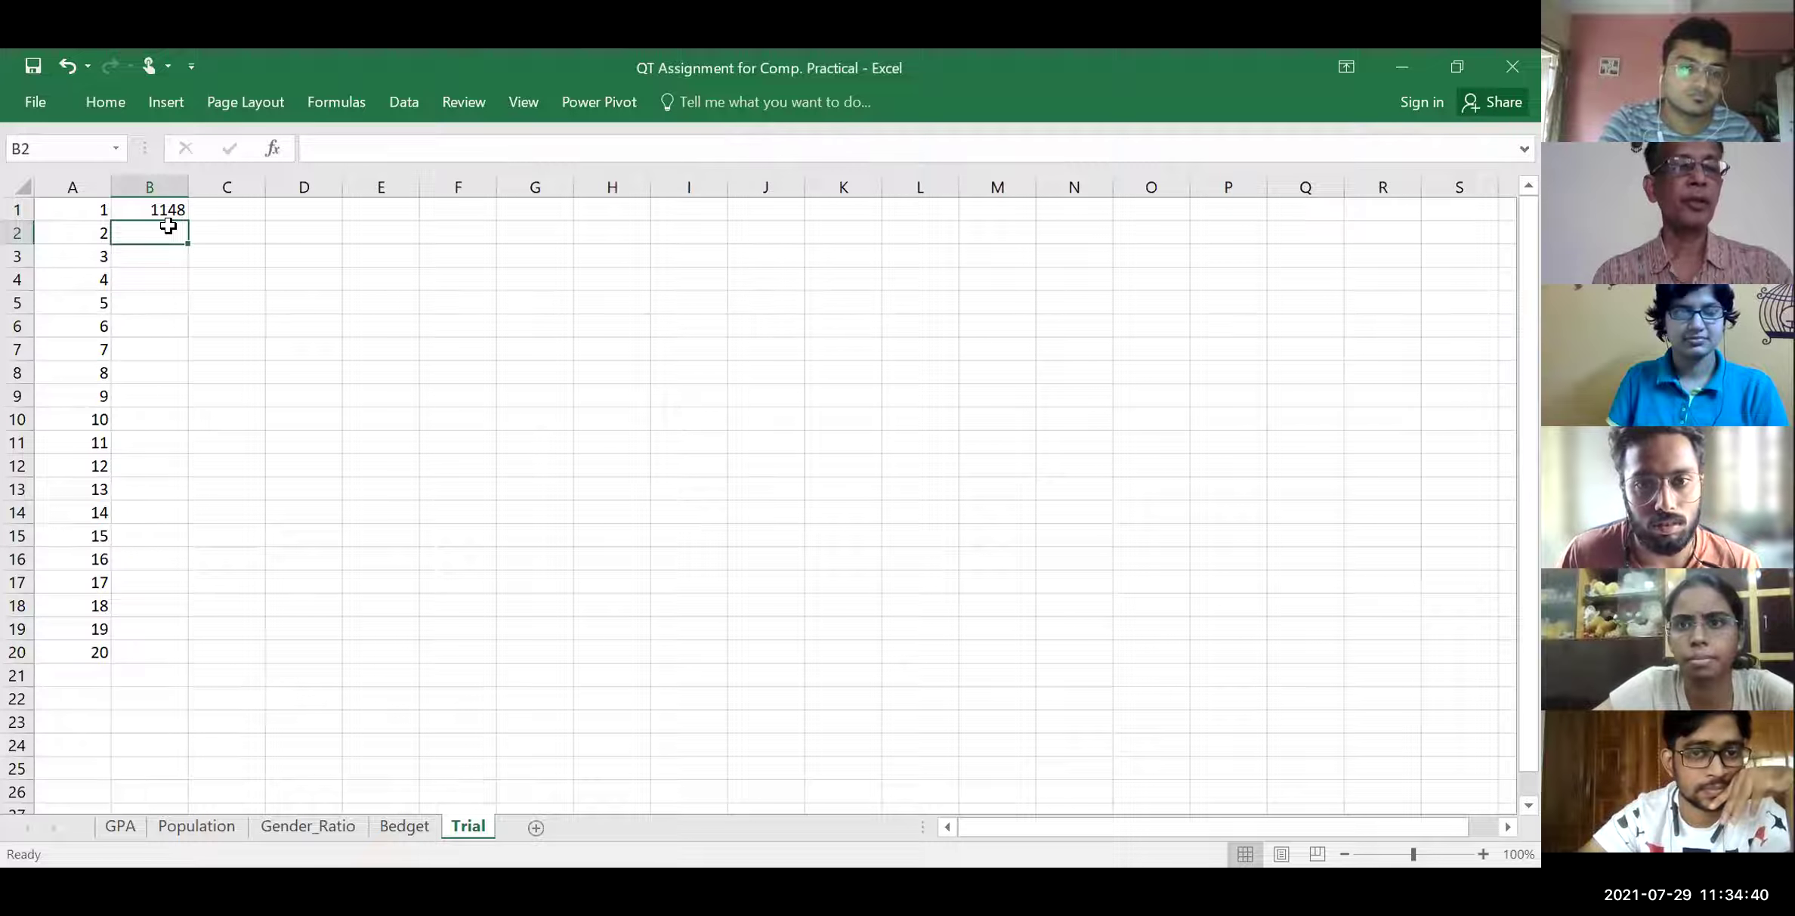
{"action": "type", "text": "1152"}
{"action": "key", "text": "Return"}
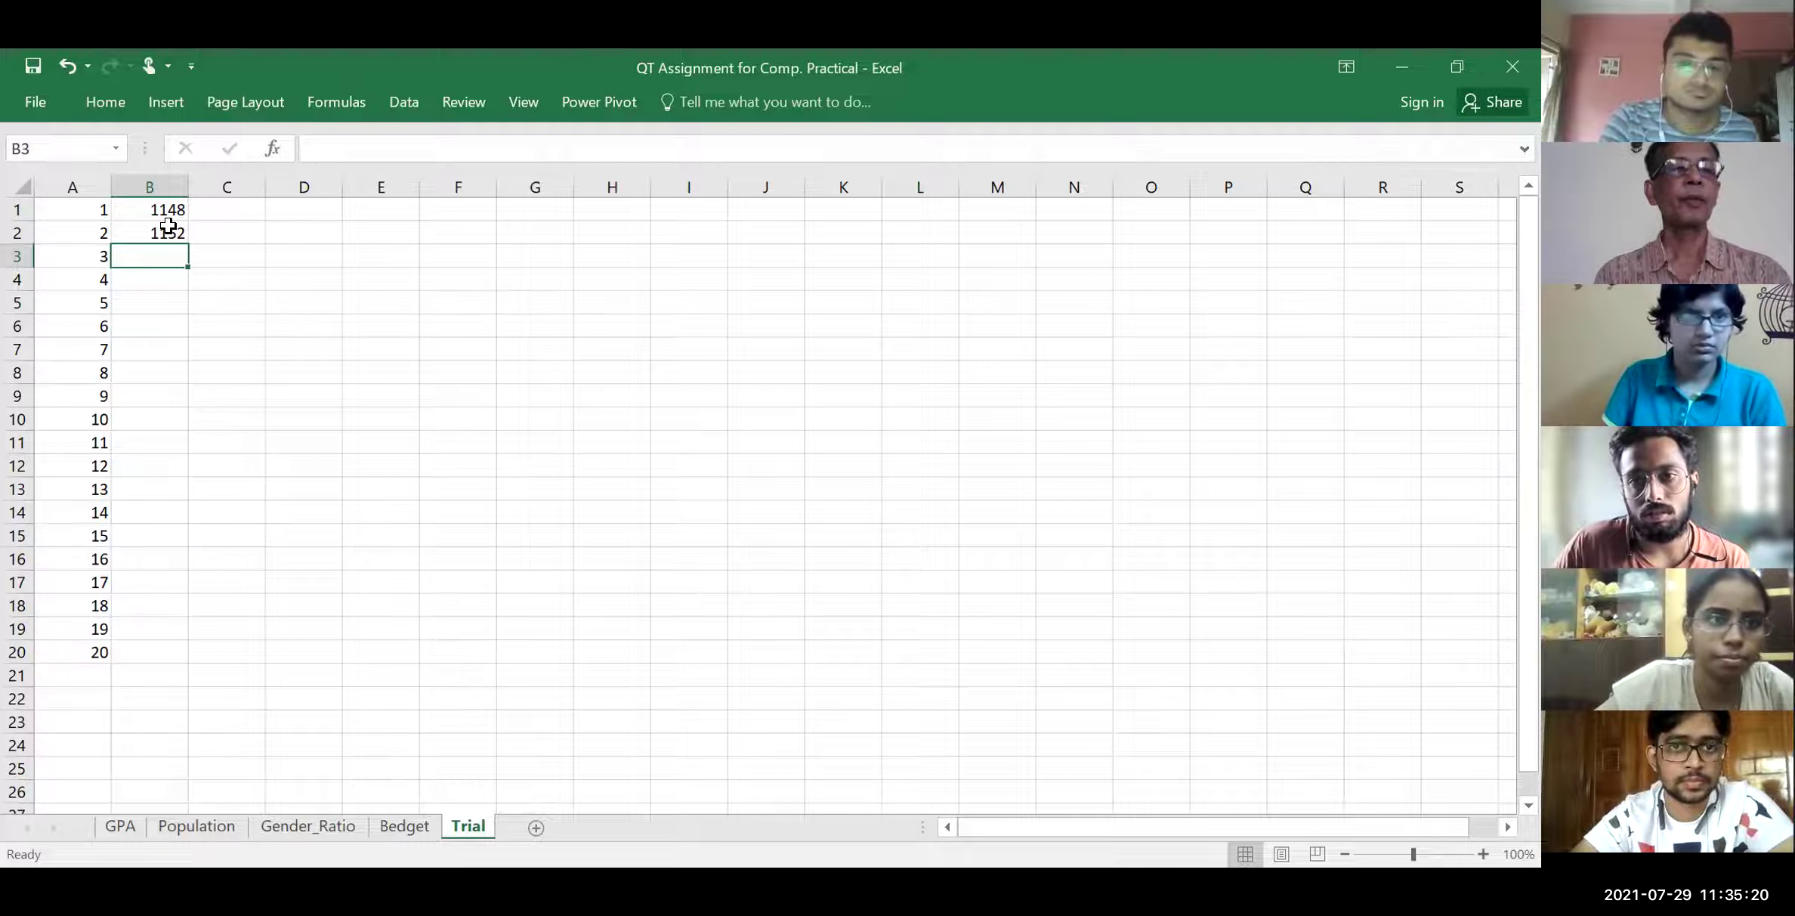
Fill column B from 1148 rising by 4 down to 1224 in B20
{"action": "left_click", "coordinate": [170, 212]}
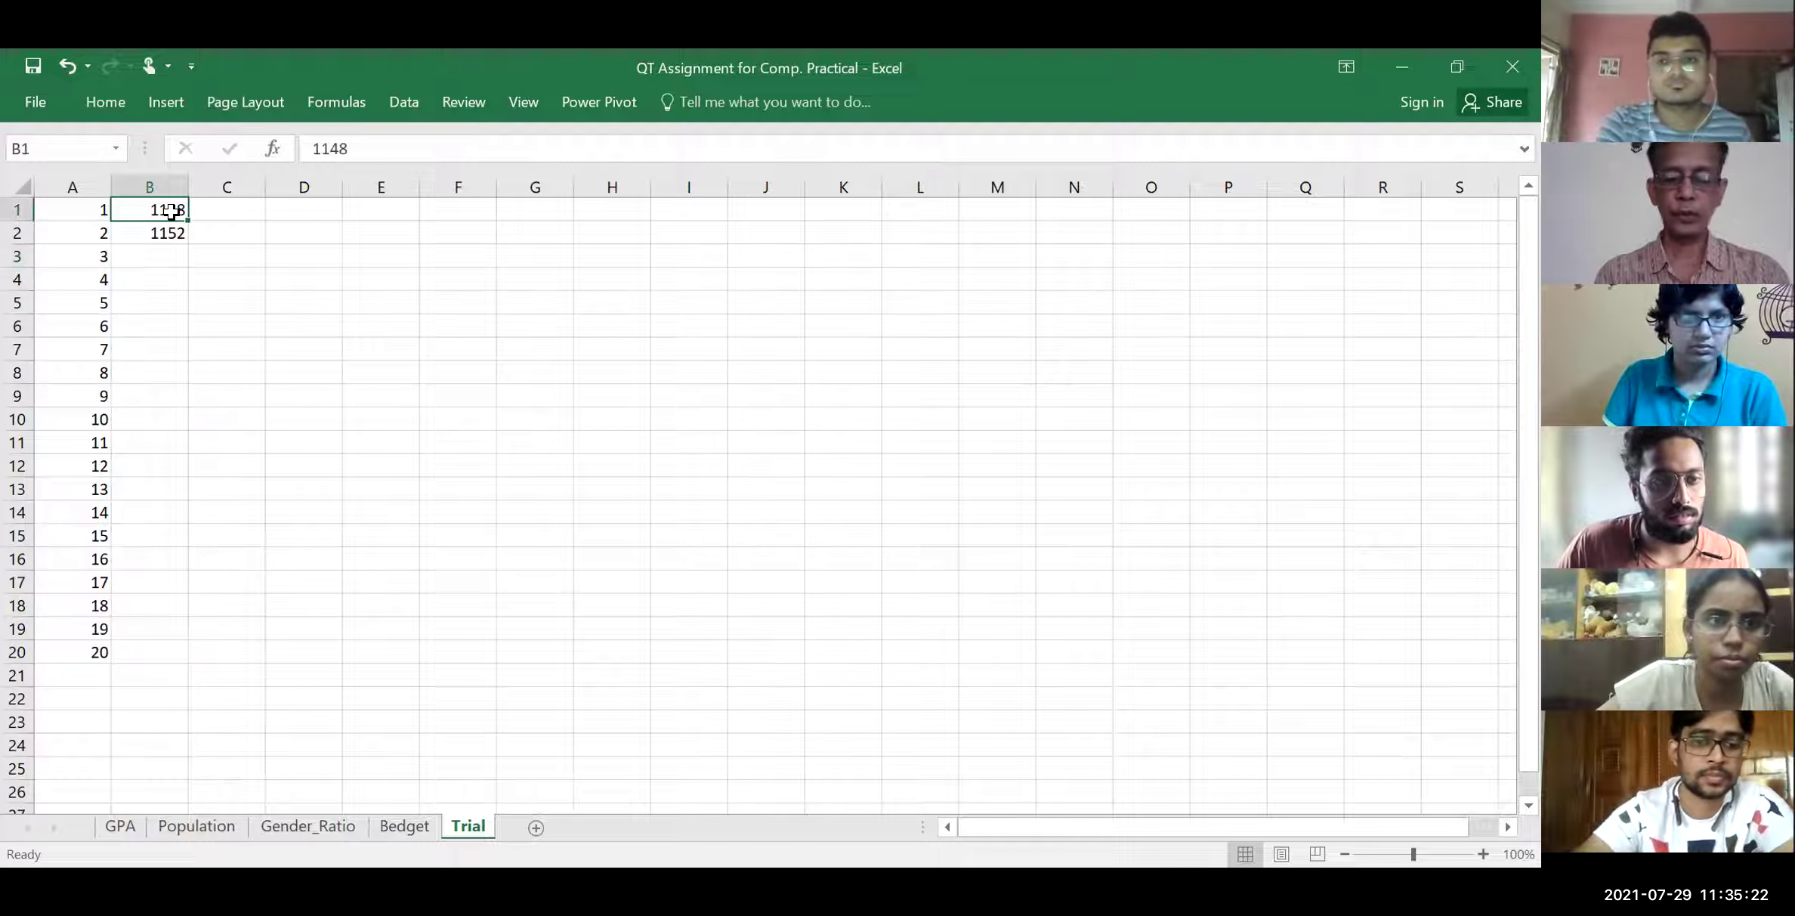
{"action": "key", "text": "shift+Down"}
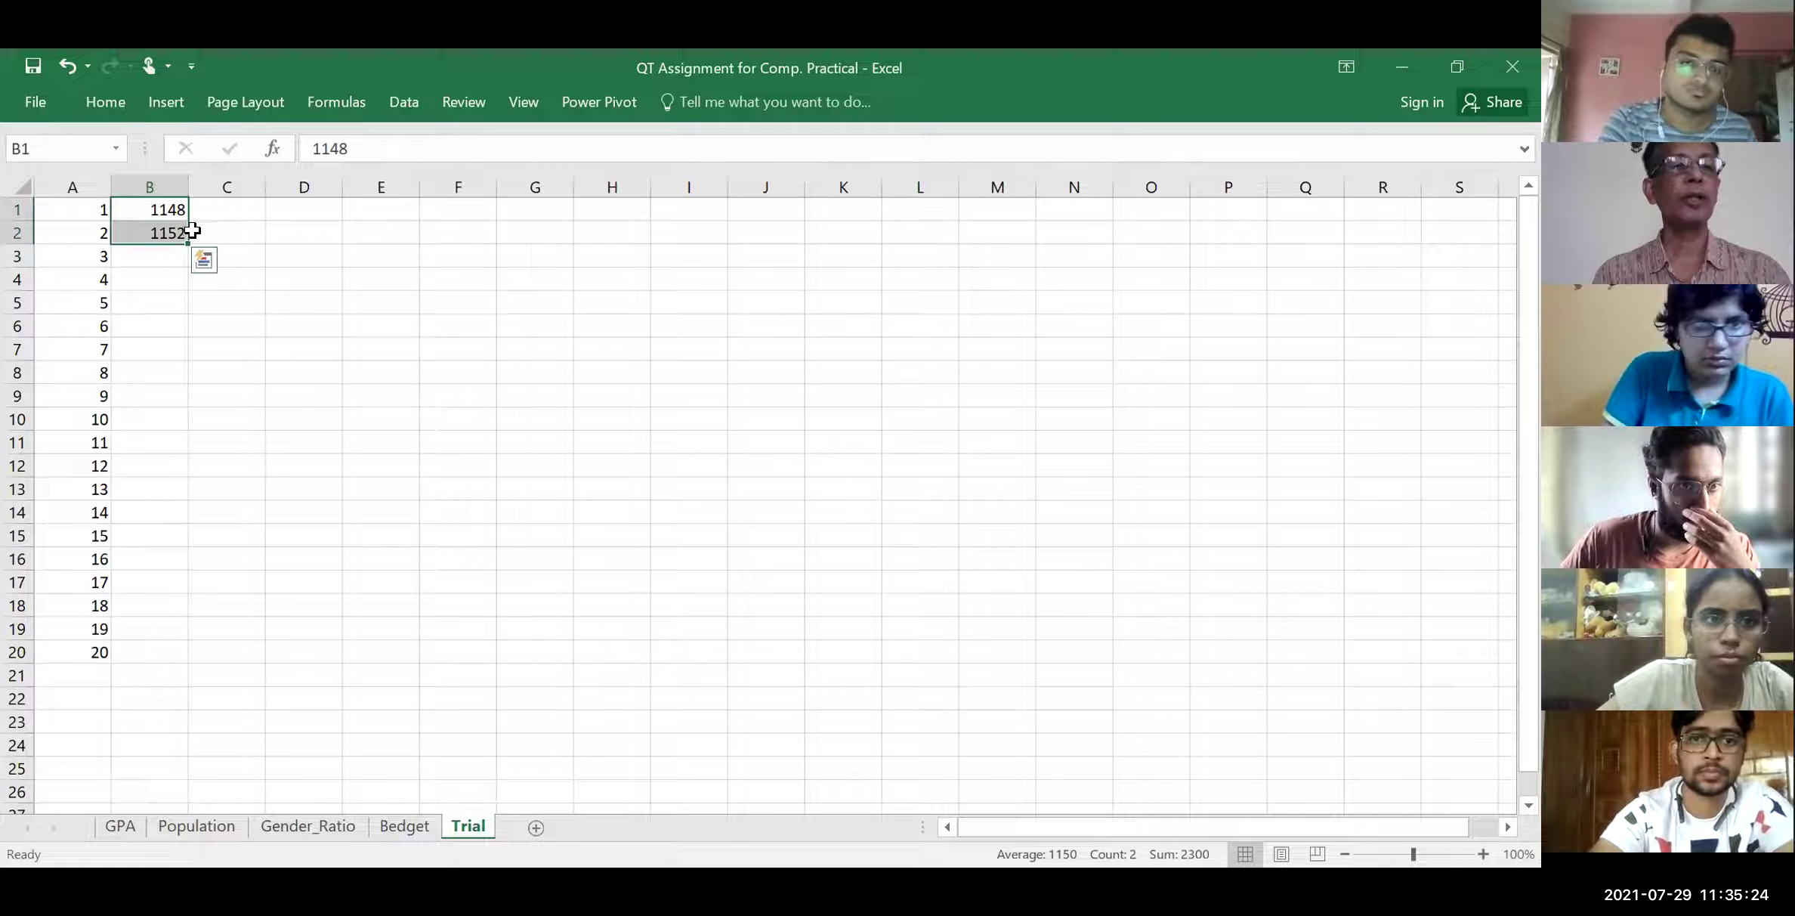
{"action": "left_click_drag", "start_coordinate": [189, 240], "coordinate": [176, 658]}
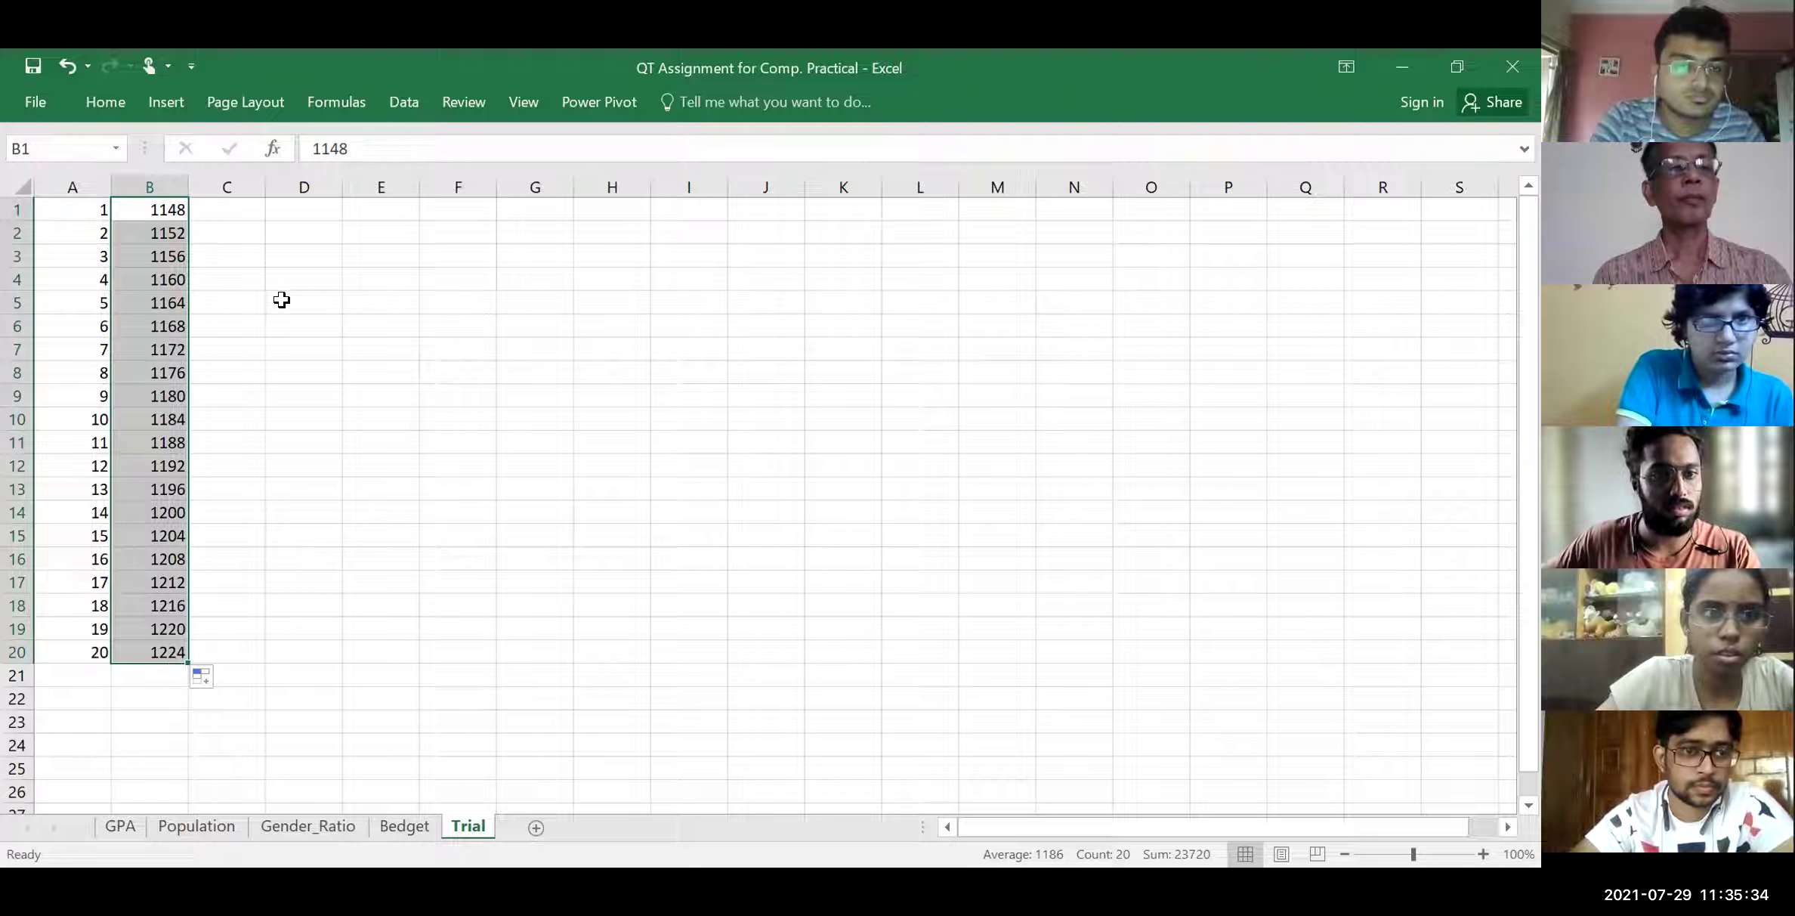
Enter 1148 in C1 and 1141 in C2, then select C1:C2 as the countdown pattern
{"action": "left_click", "coordinate": [238, 210]}
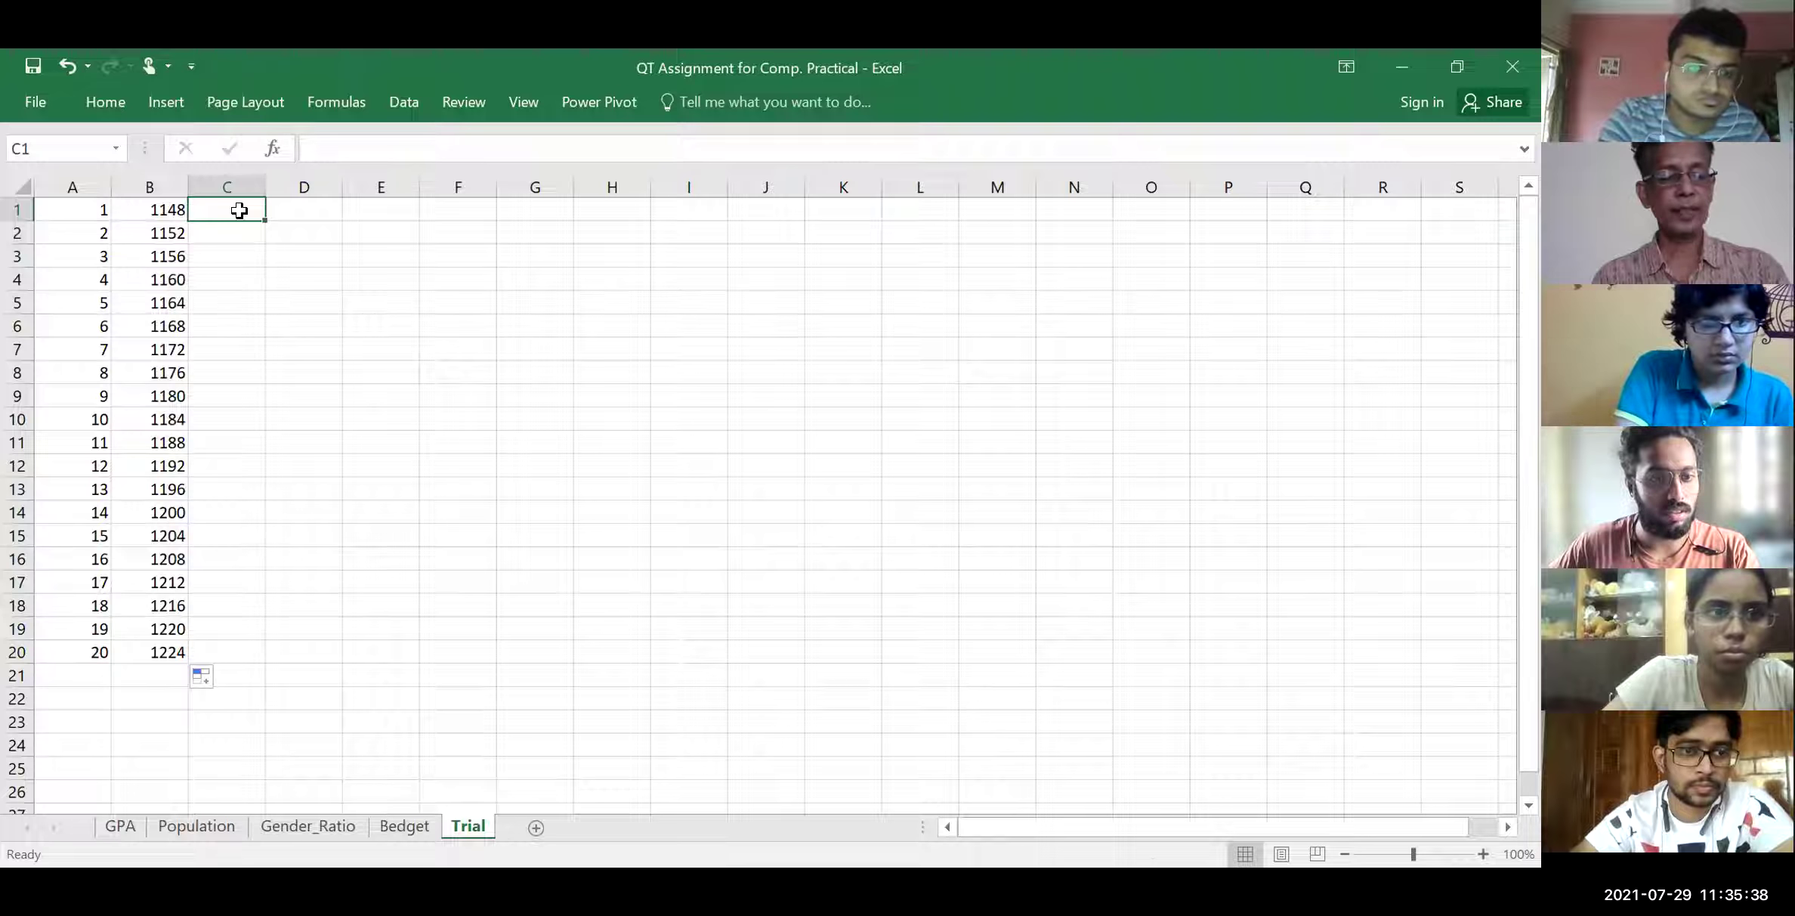
{"action": "type", "text": "1148"}
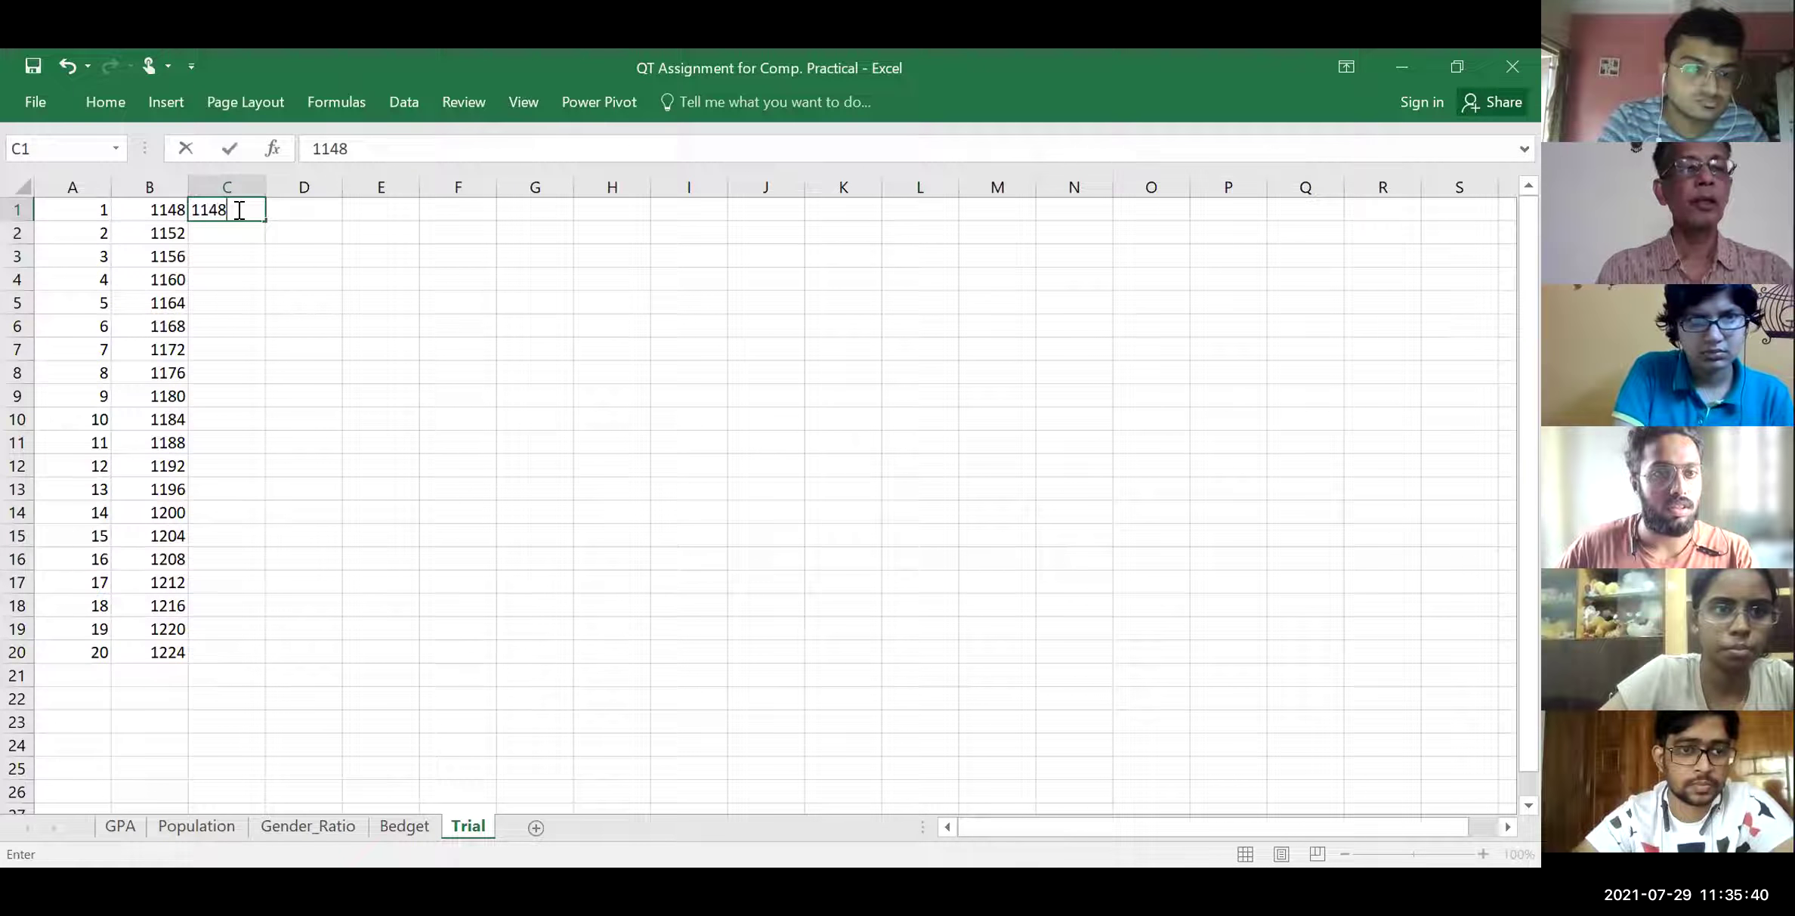
{"action": "key", "text": "Return"}
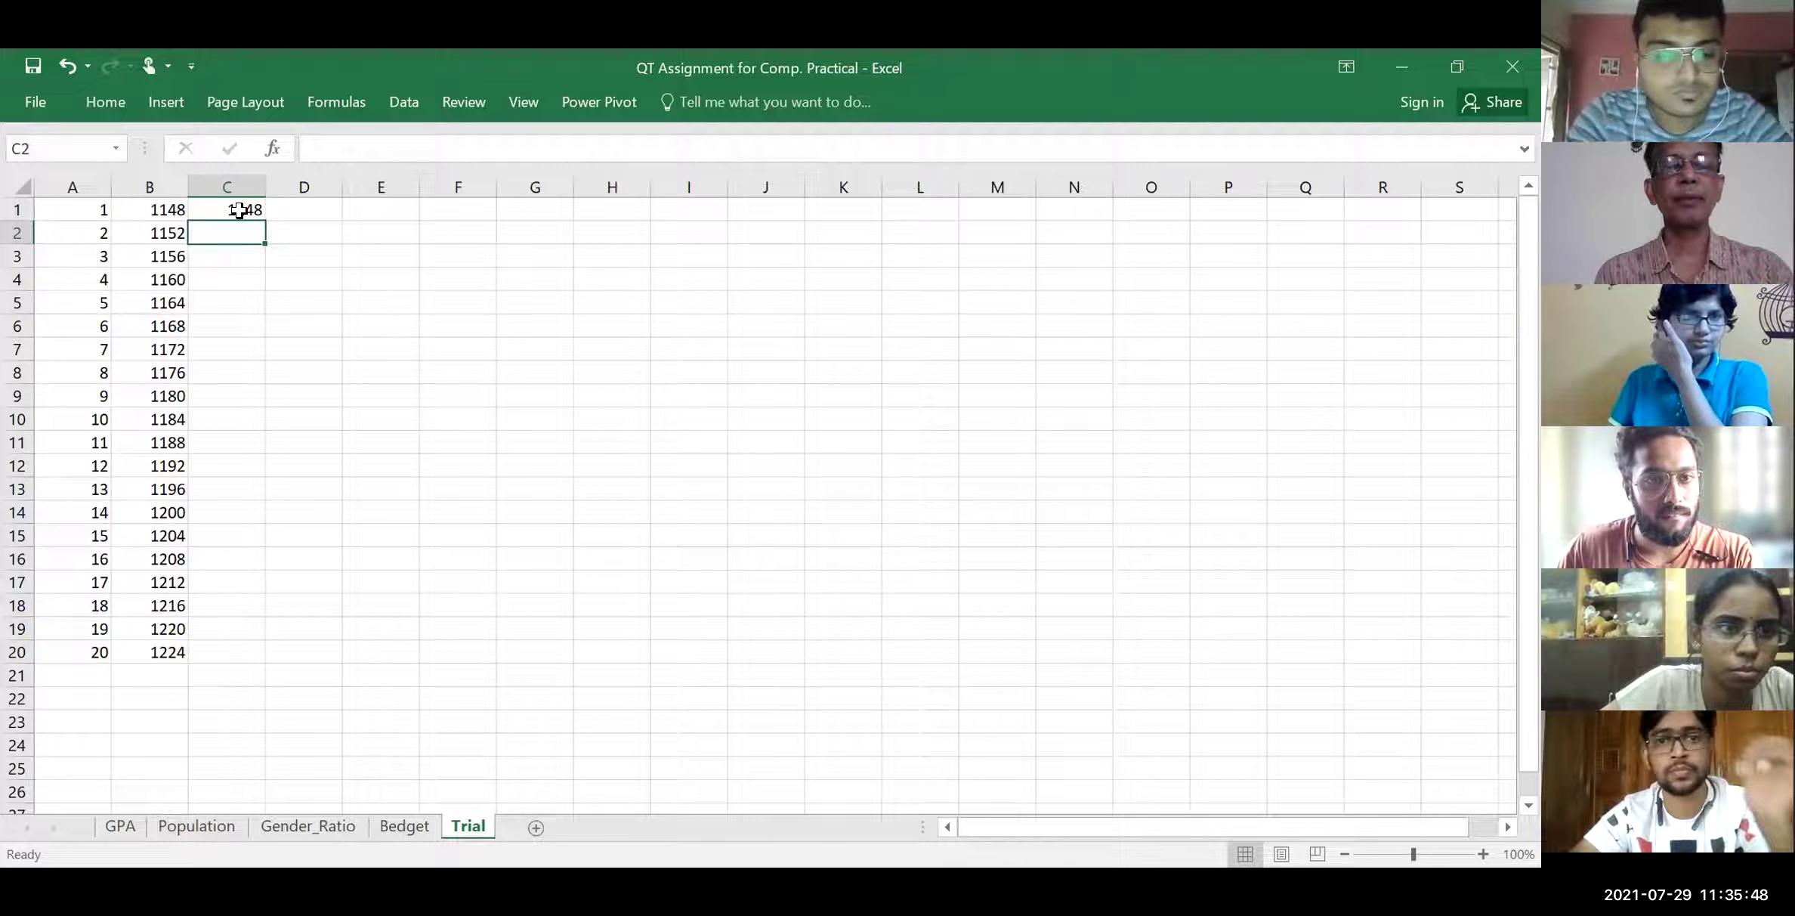
{"action": "type", "text": "11"}
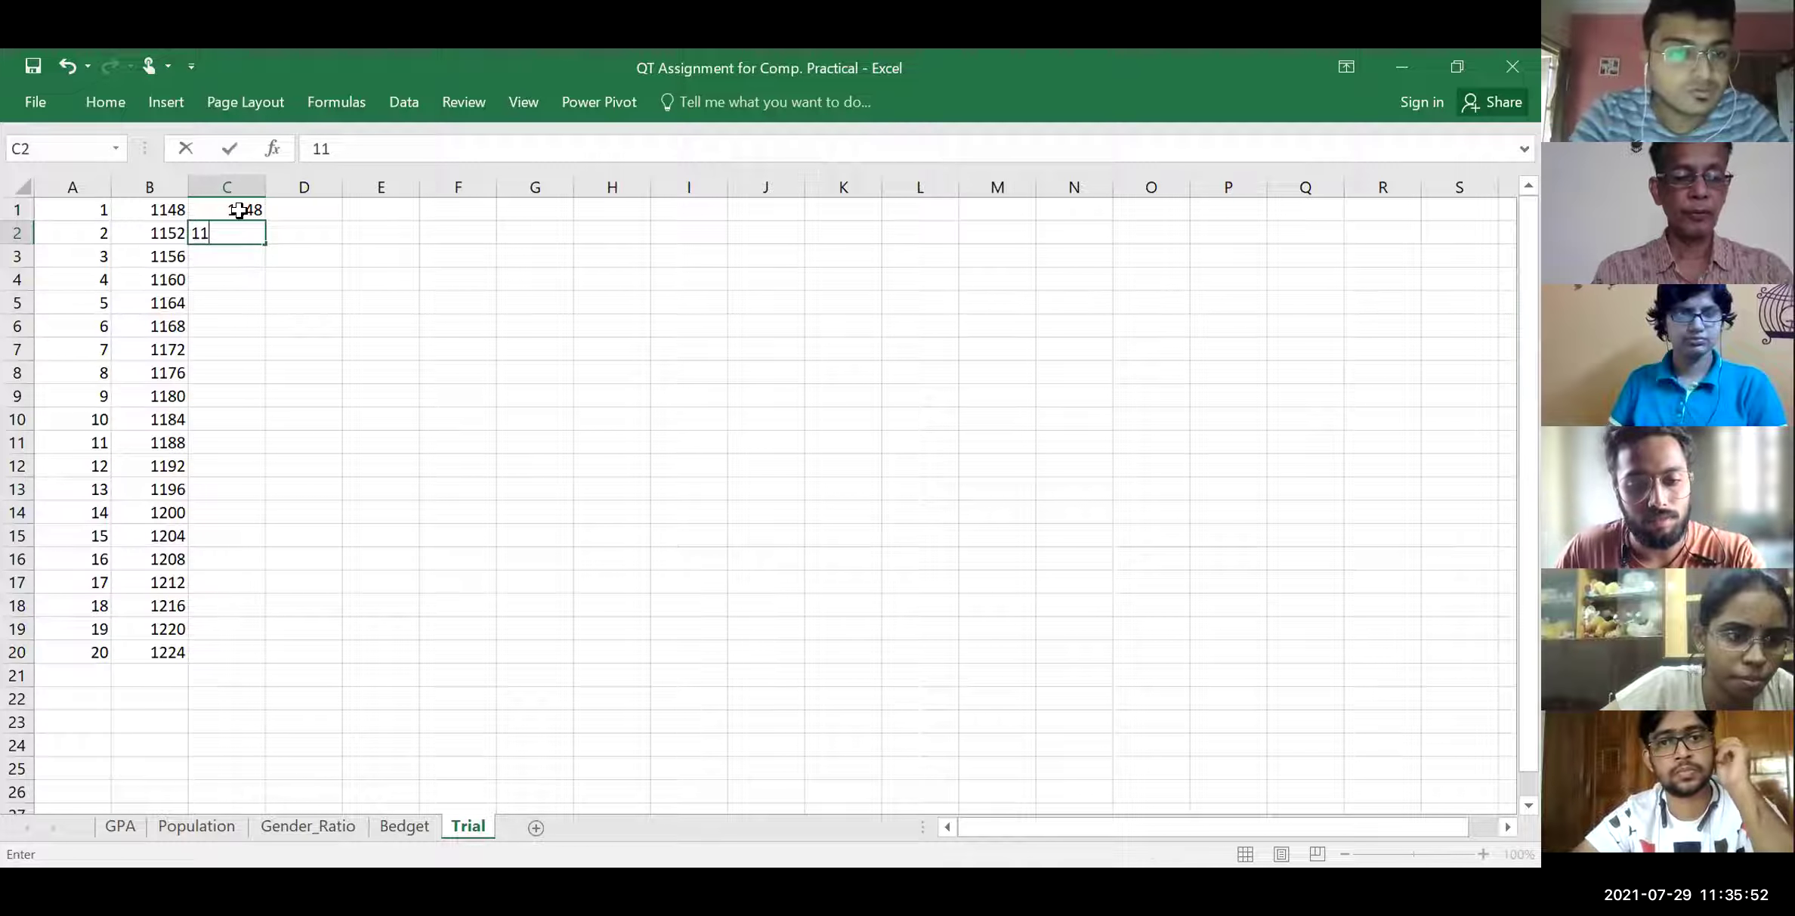
{"action": "type", "text": "41"}
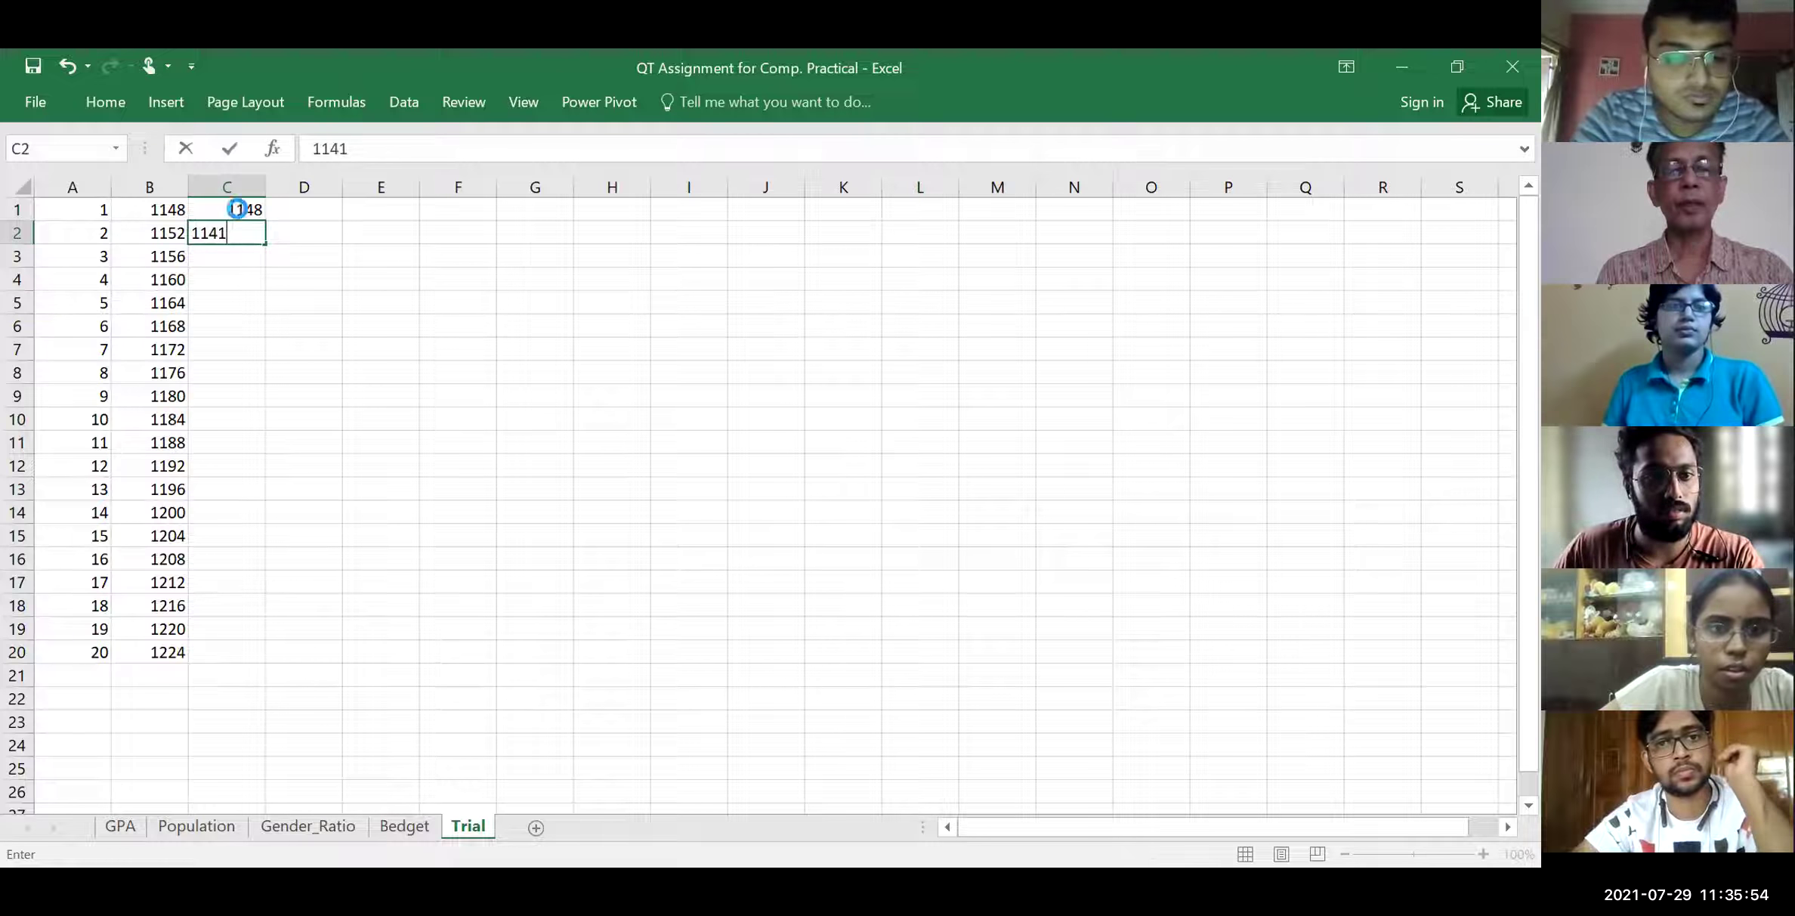
{"action": "key", "text": "Return"}
{"action": "left_click", "coordinate": [238, 210]}
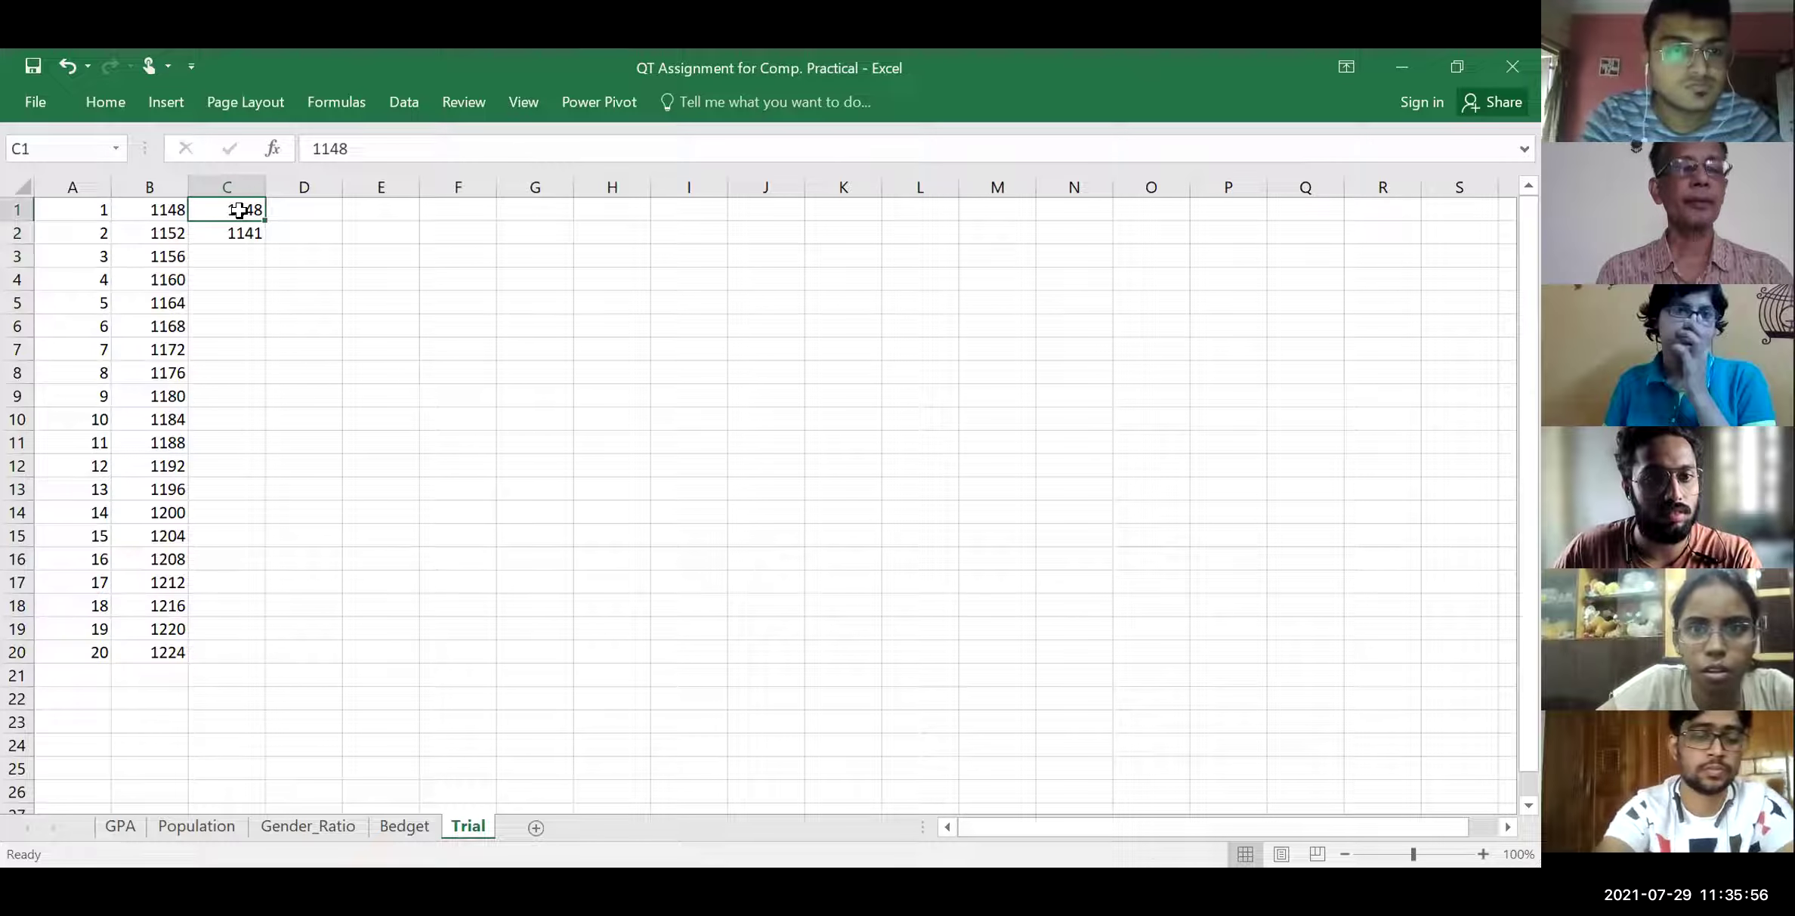
{"action": "left_click_drag", "start_coordinate": [239, 210], "coordinate": [231, 650]}
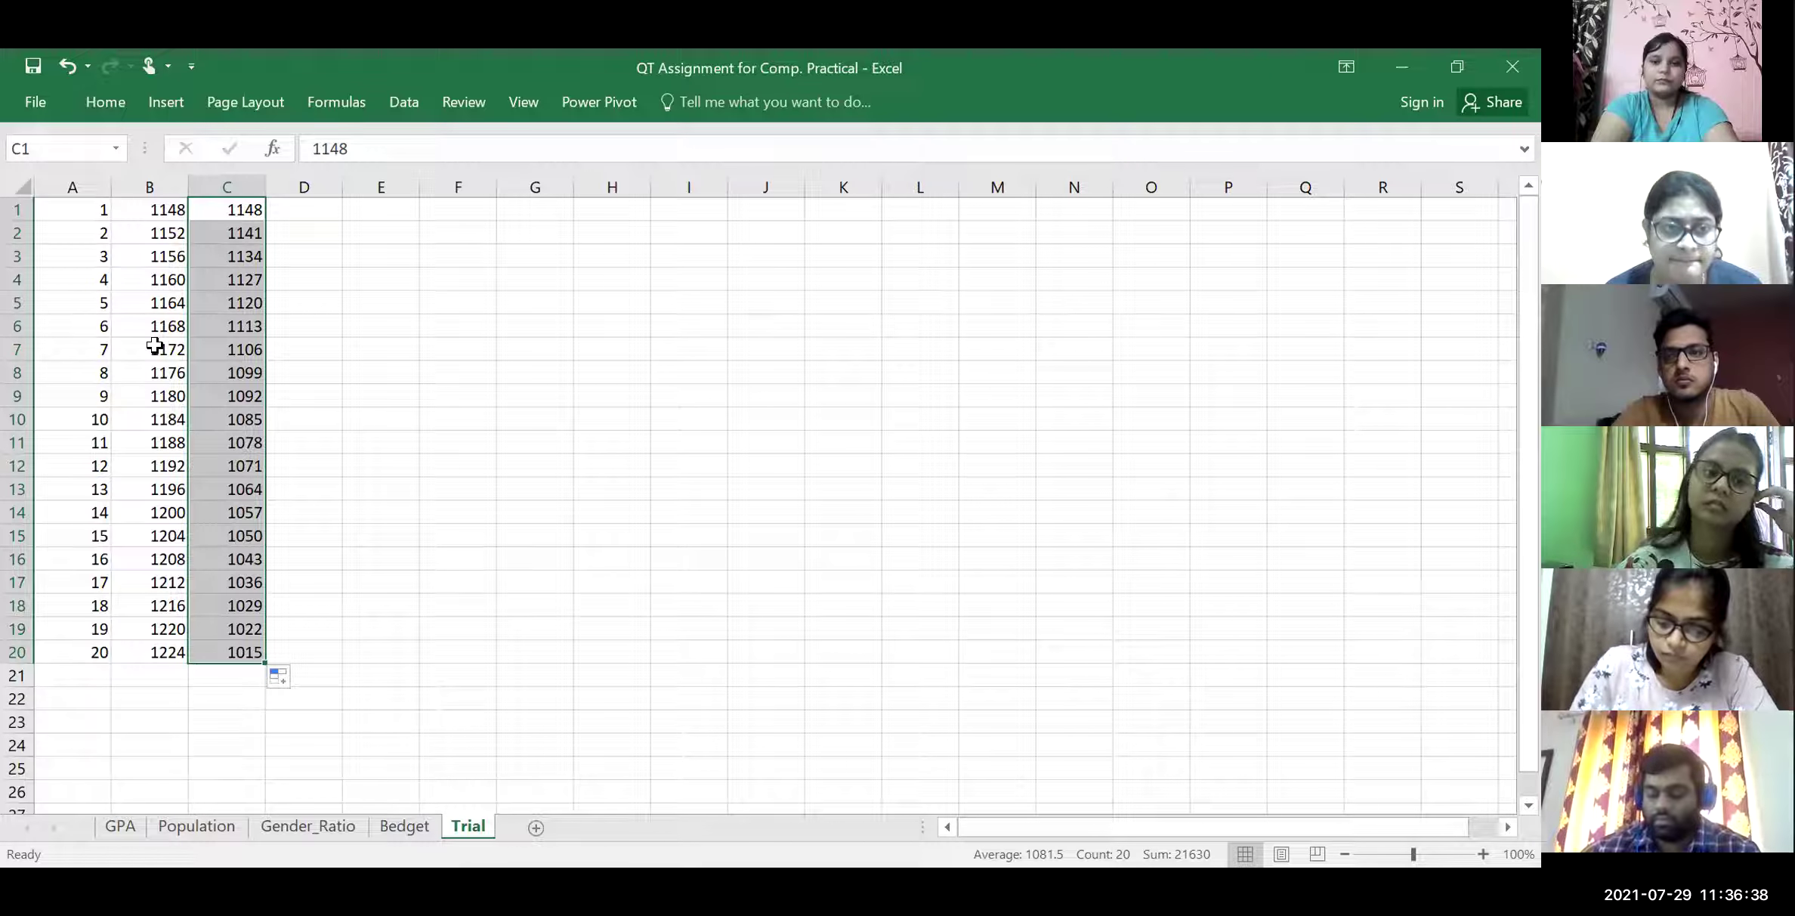
{"action": "left_click", "coordinate": [317, 657]}
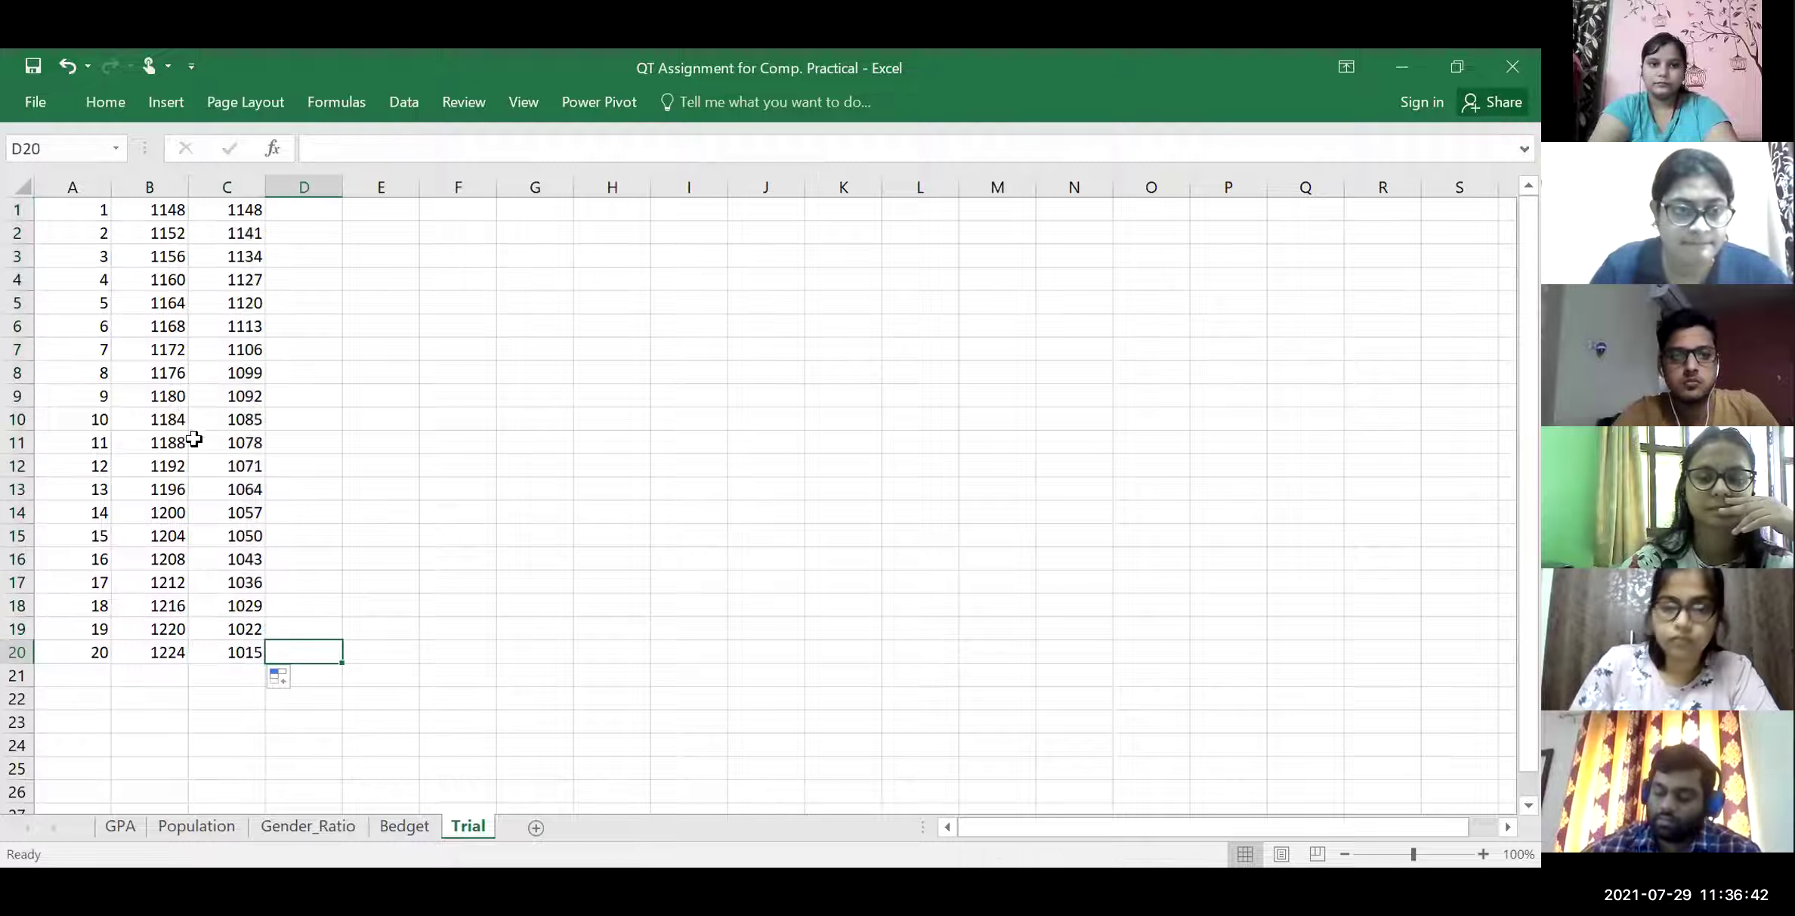
{"action": "left_click", "coordinate": [87, 206]}
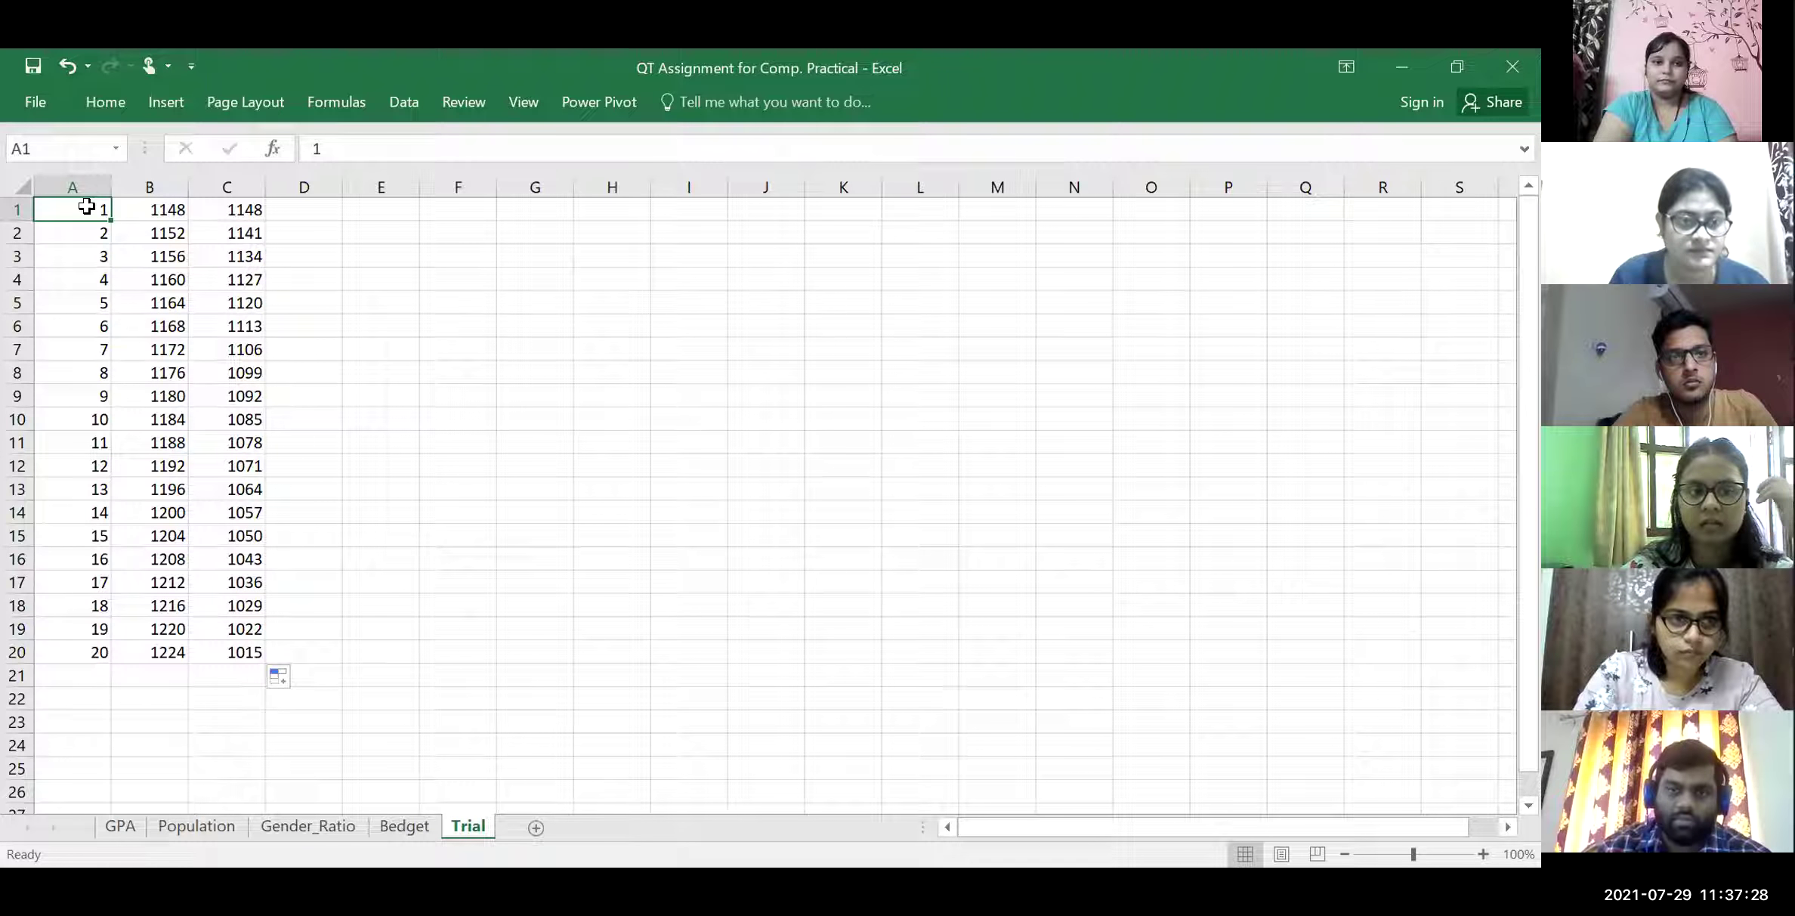
Copy the 20-row table in A1:C20 and paste it starting at cell B2
{"action": "key", "text": "shift+Right"}
{"action": "key", "text": "shift+Right"}
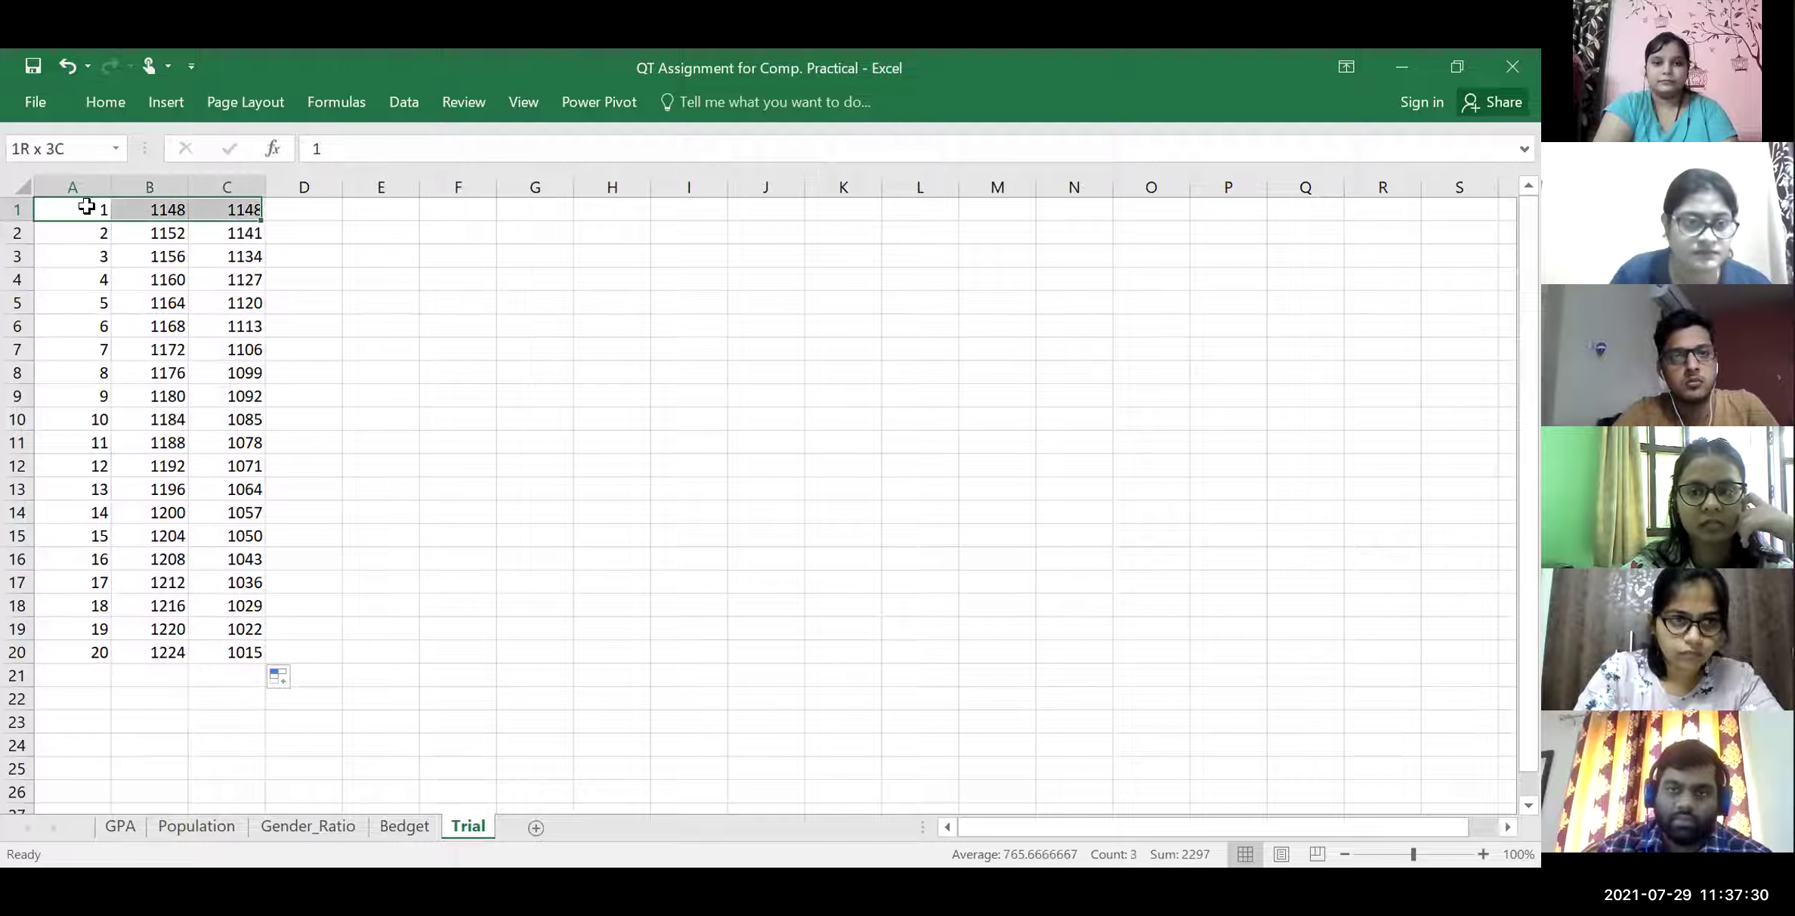
{"action": "key", "text": "shift+Down"}
{"action": "key", "text": "shift+Down"}
{"action": "key", "text": "shift+Down"}
{"action": "key", "text": "shift+Down"}
{"action": "key", "text": "shift+Down"}
{"action": "key", "text": "shift+Down"}
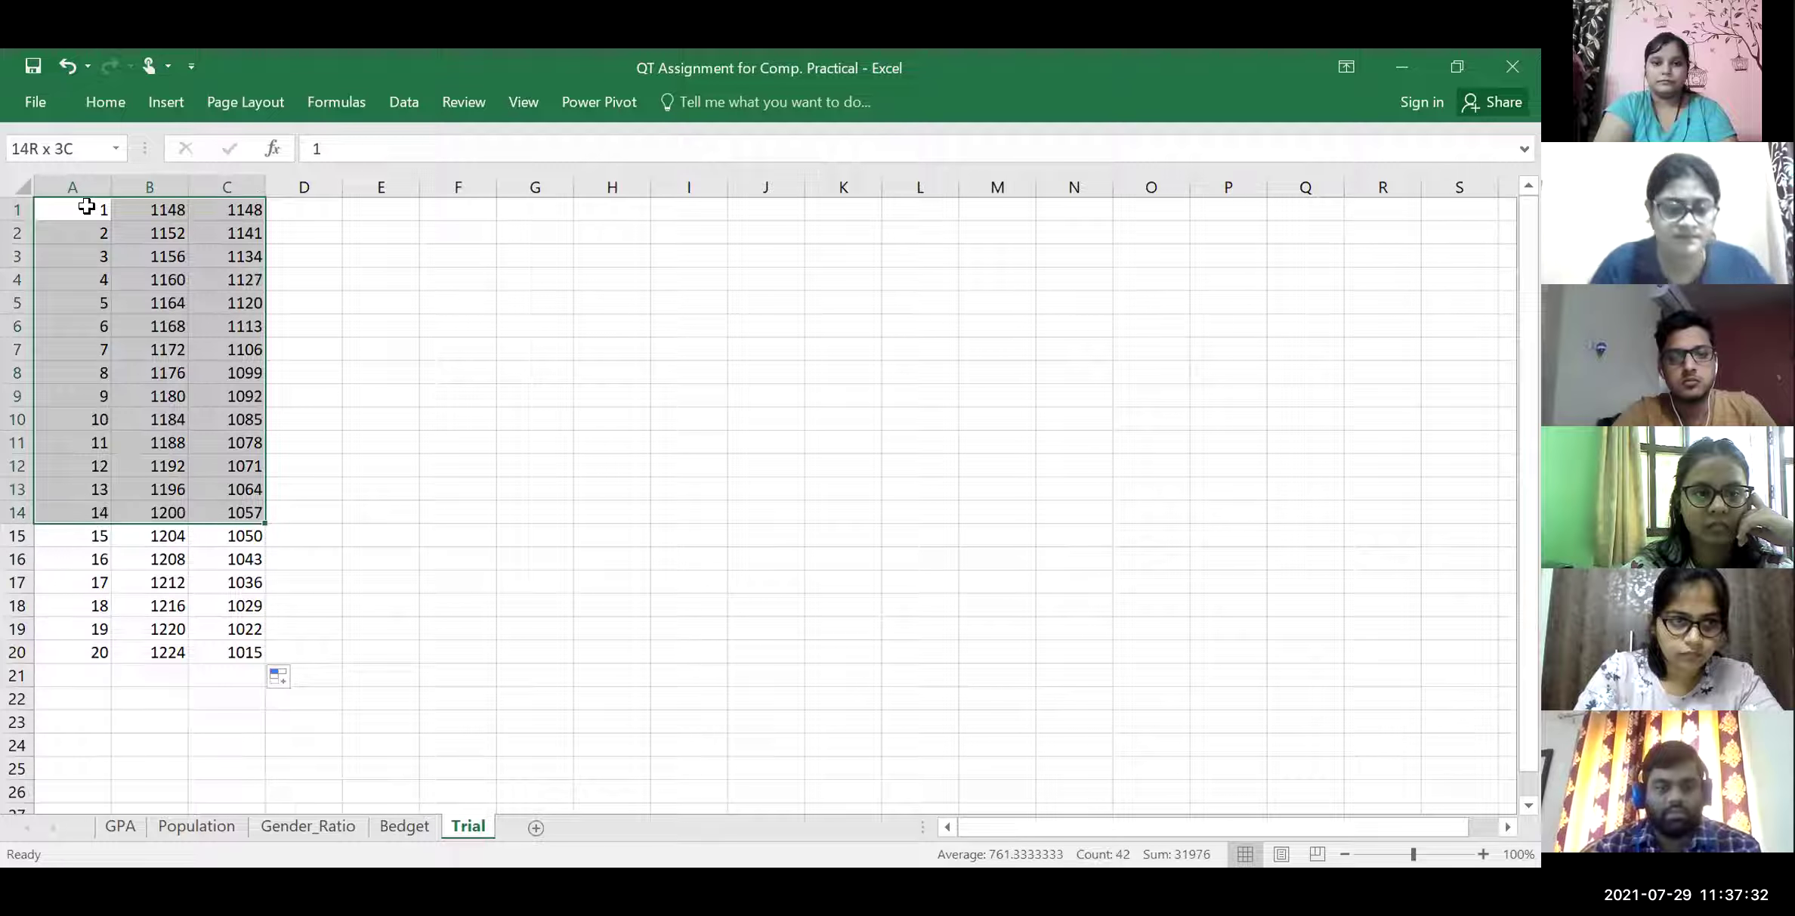
{"action": "key", "text": "shift+Down"}
{"action": "key", "text": "shift+Down"}
{"action": "key", "text": "shift+Down"}
{"action": "key", "text": "shift+Down"}
{"action": "key", "text": "shift+Down"}
{"action": "key", "text": "shift+Down"}
{"action": "key", "text": "ctrl+c"}
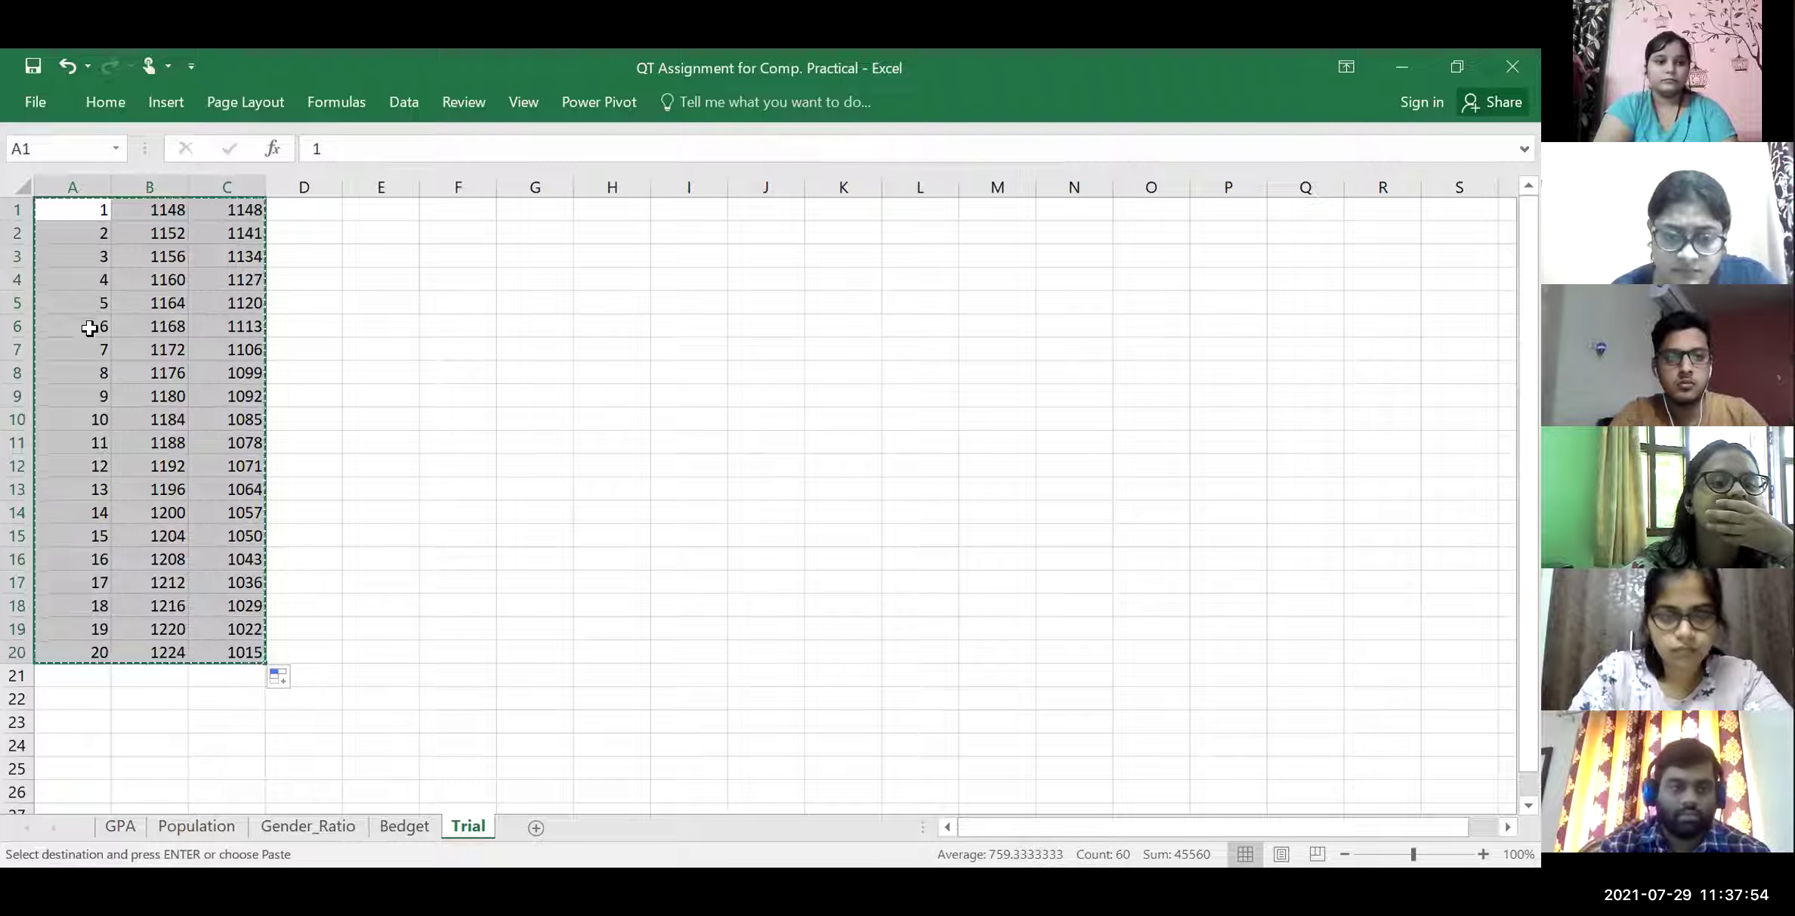
{"action": "left_click", "coordinate": [164, 230]}
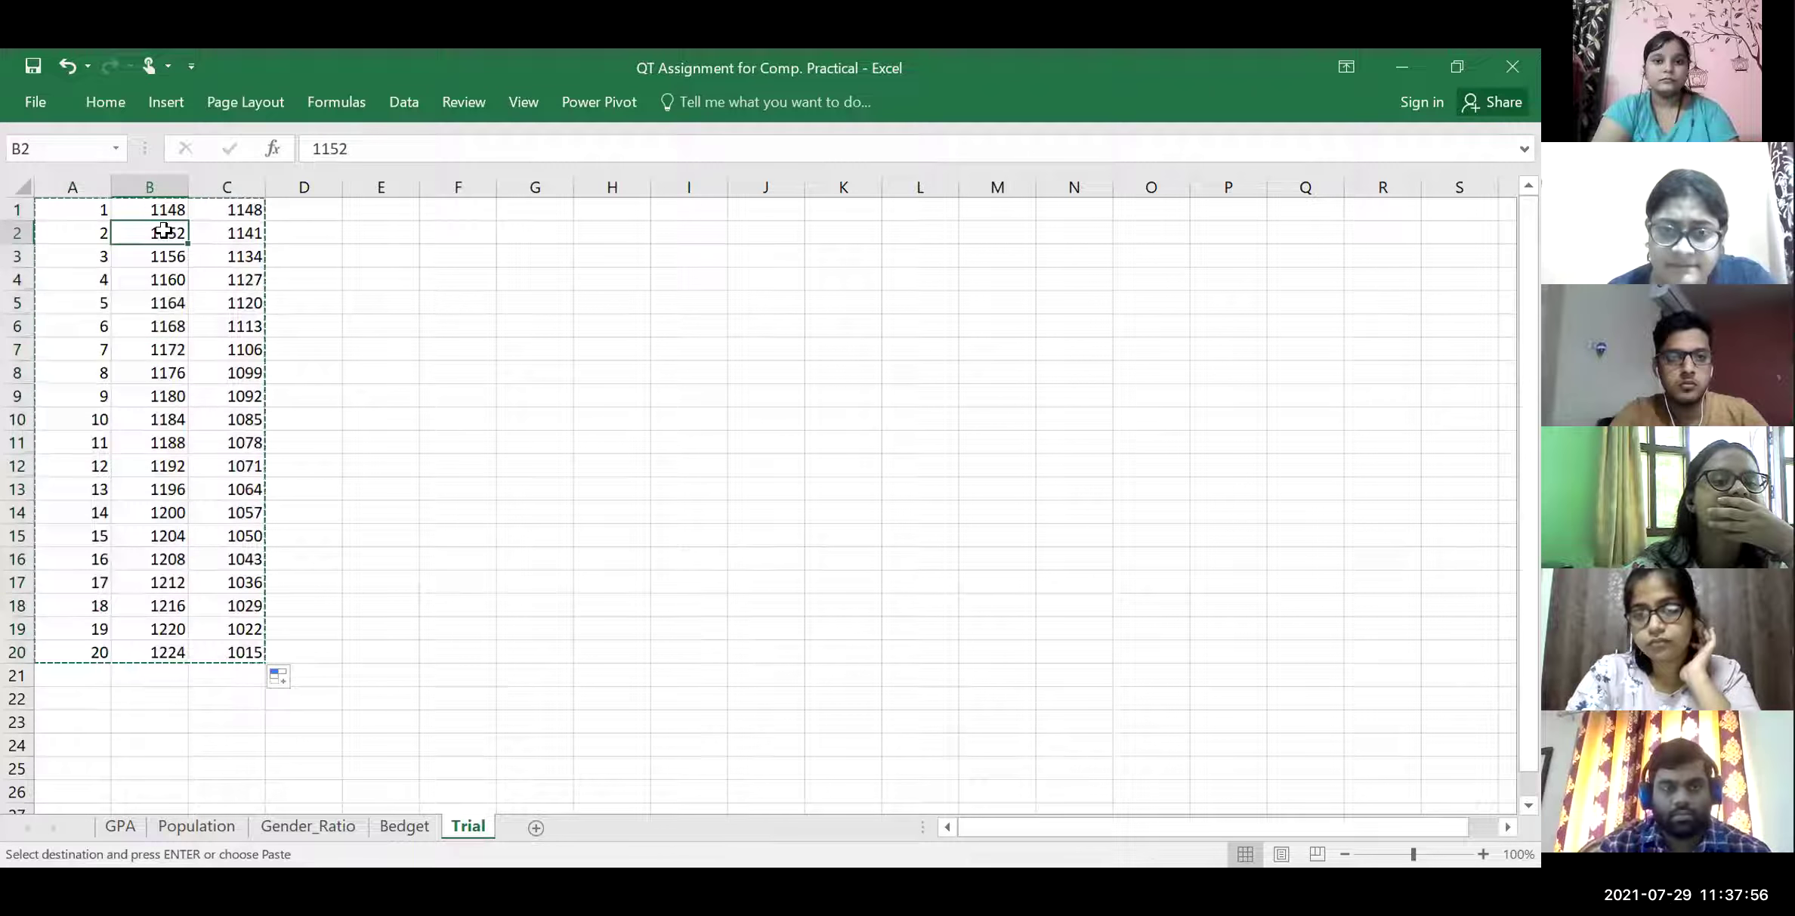
{"action": "key", "text": "Return"}
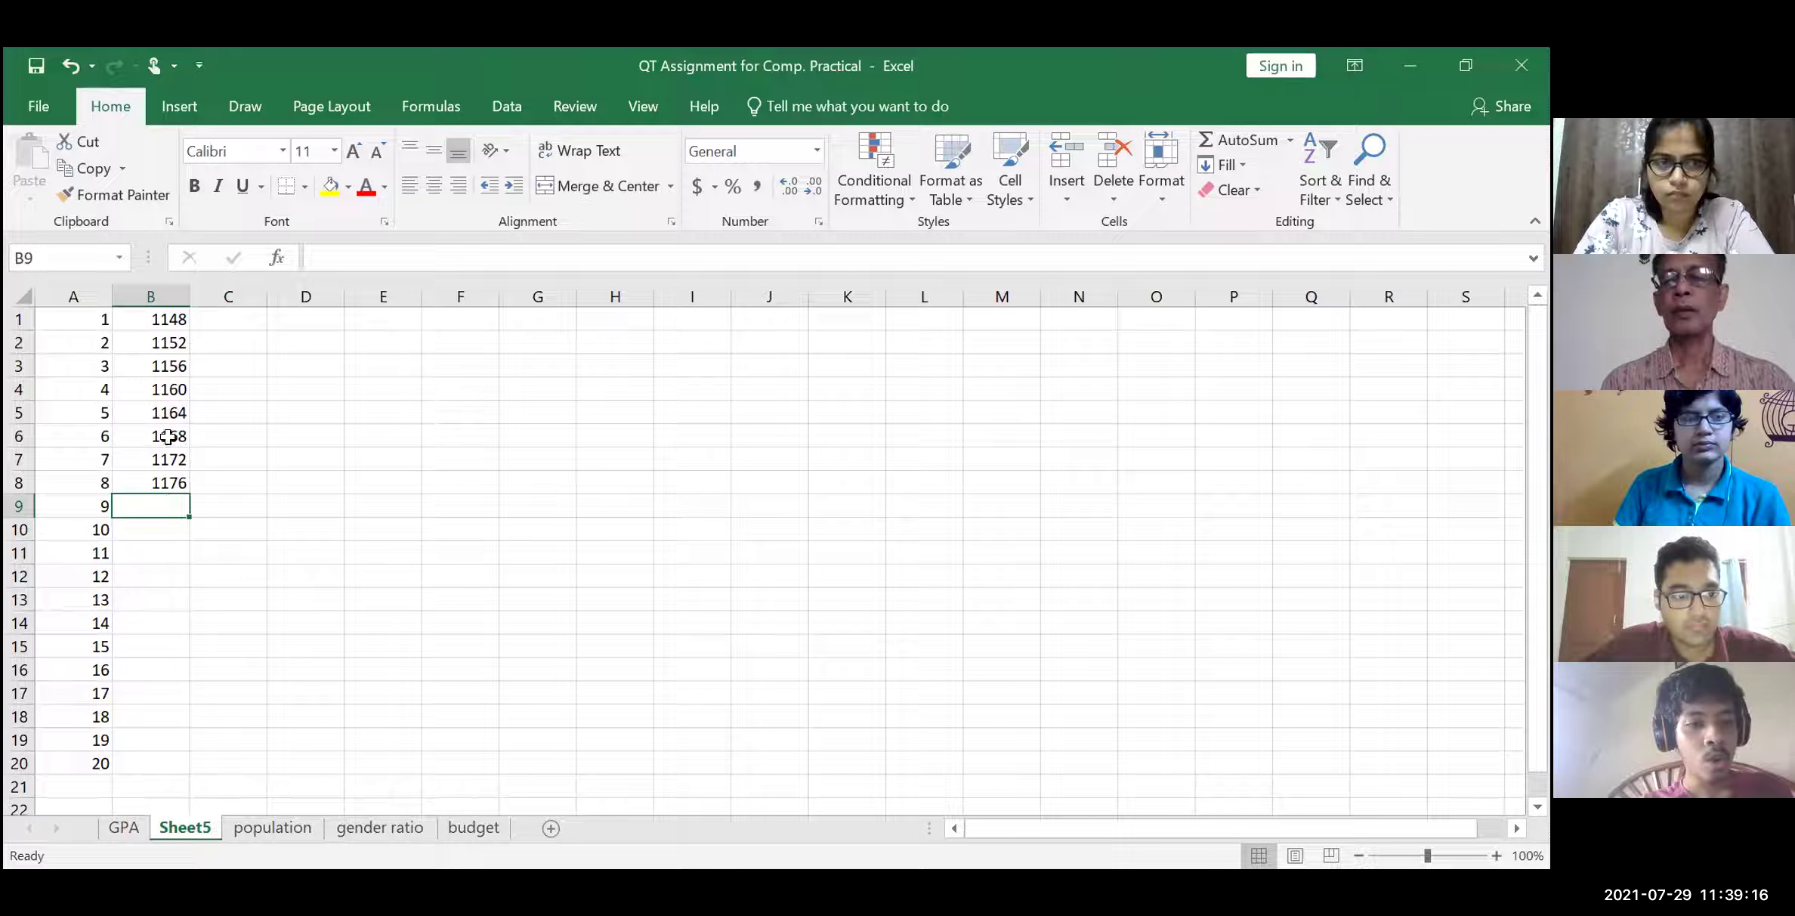
Select 1148 and 1152 in column B and extend that series down to row 21
{"action": "left_click", "coordinate": [161, 323]}
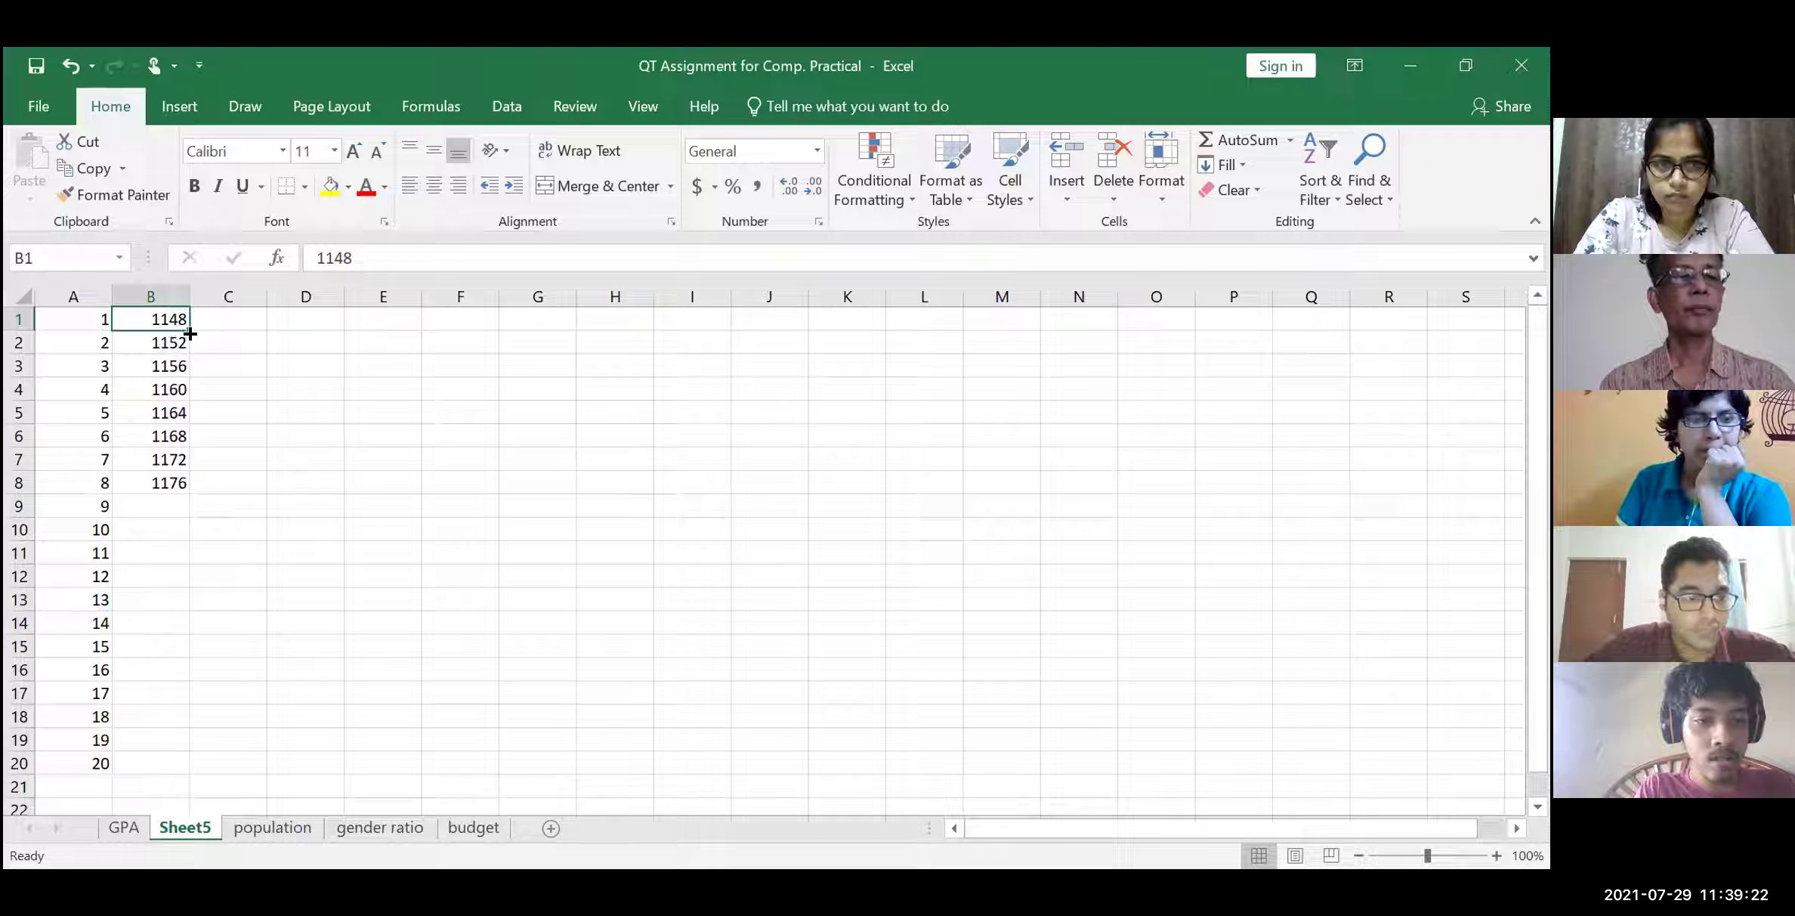
{"action": "left_click_drag", "start_coordinate": [185, 330], "coordinate": [185, 330]}
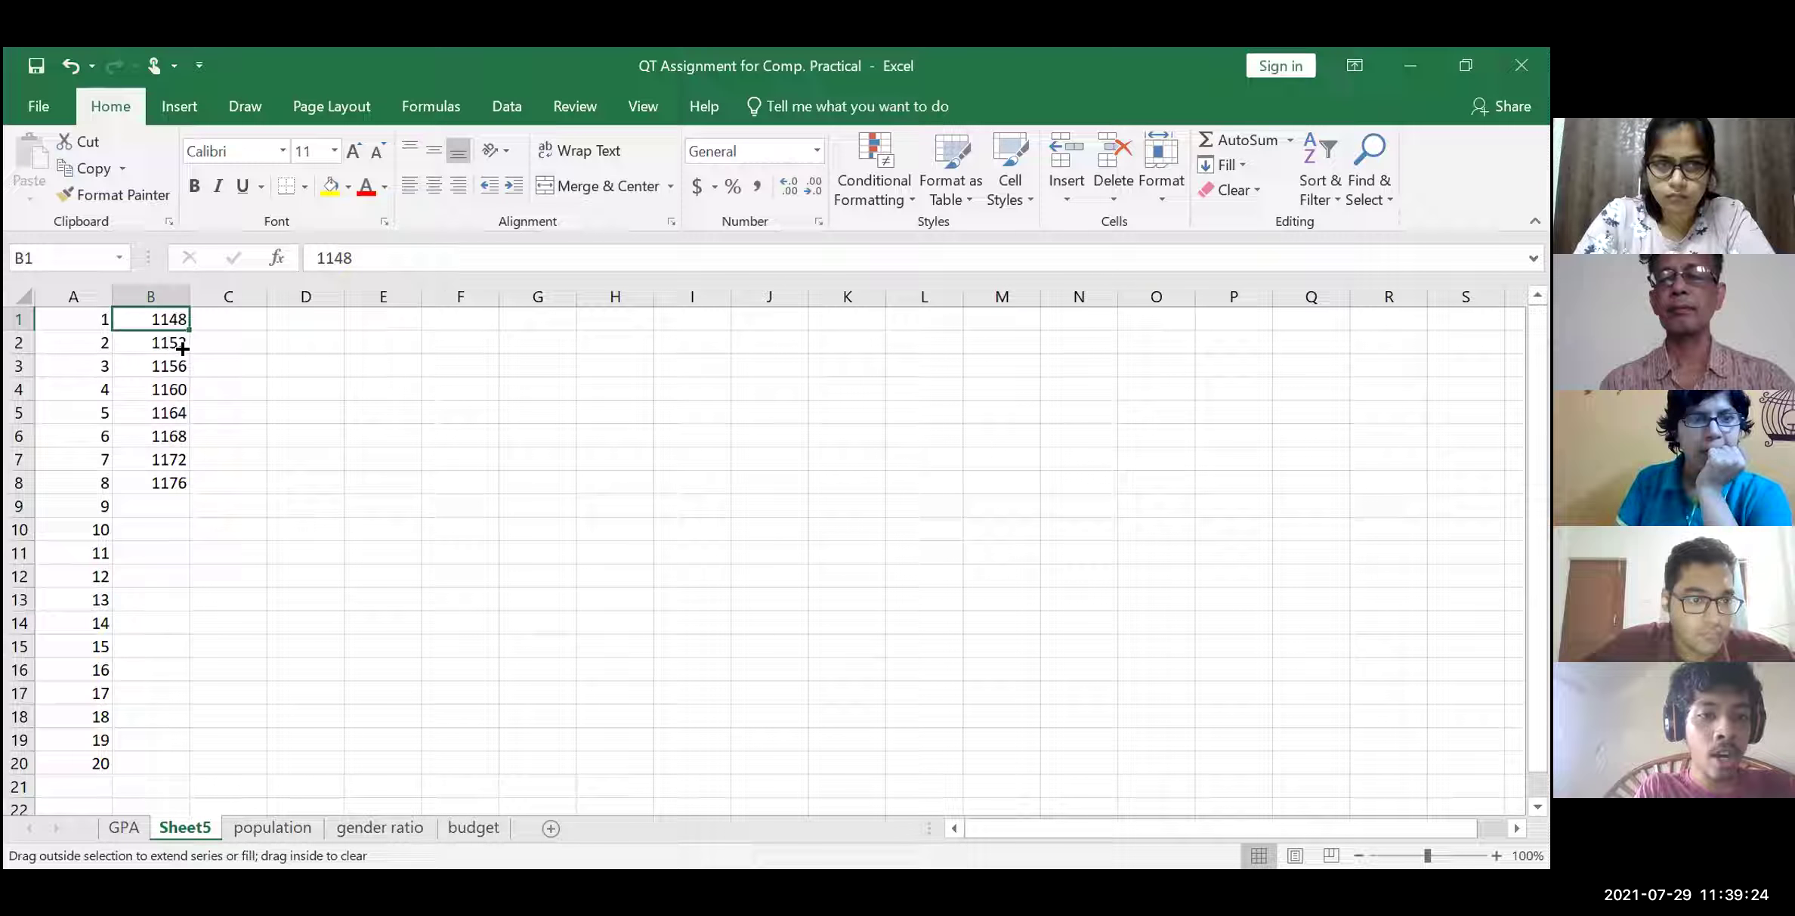
{"action": "left_click_drag", "start_coordinate": [185, 329], "coordinate": [159, 318]}
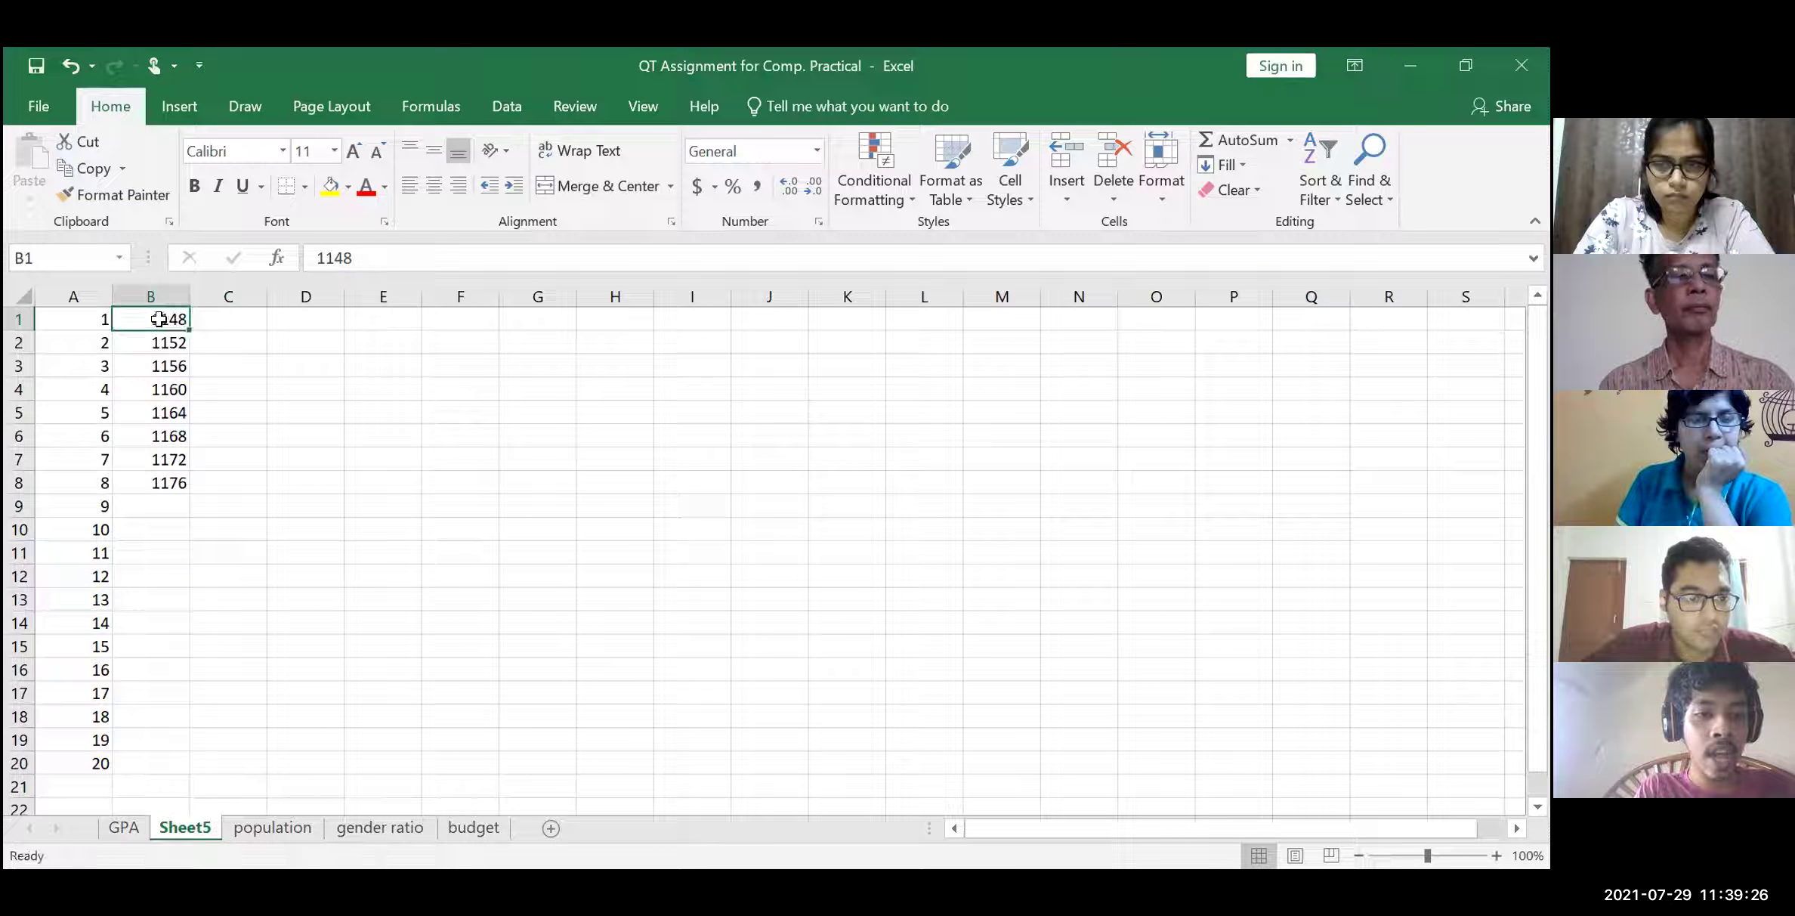
{"action": "left_click", "coordinate": [154, 342]}
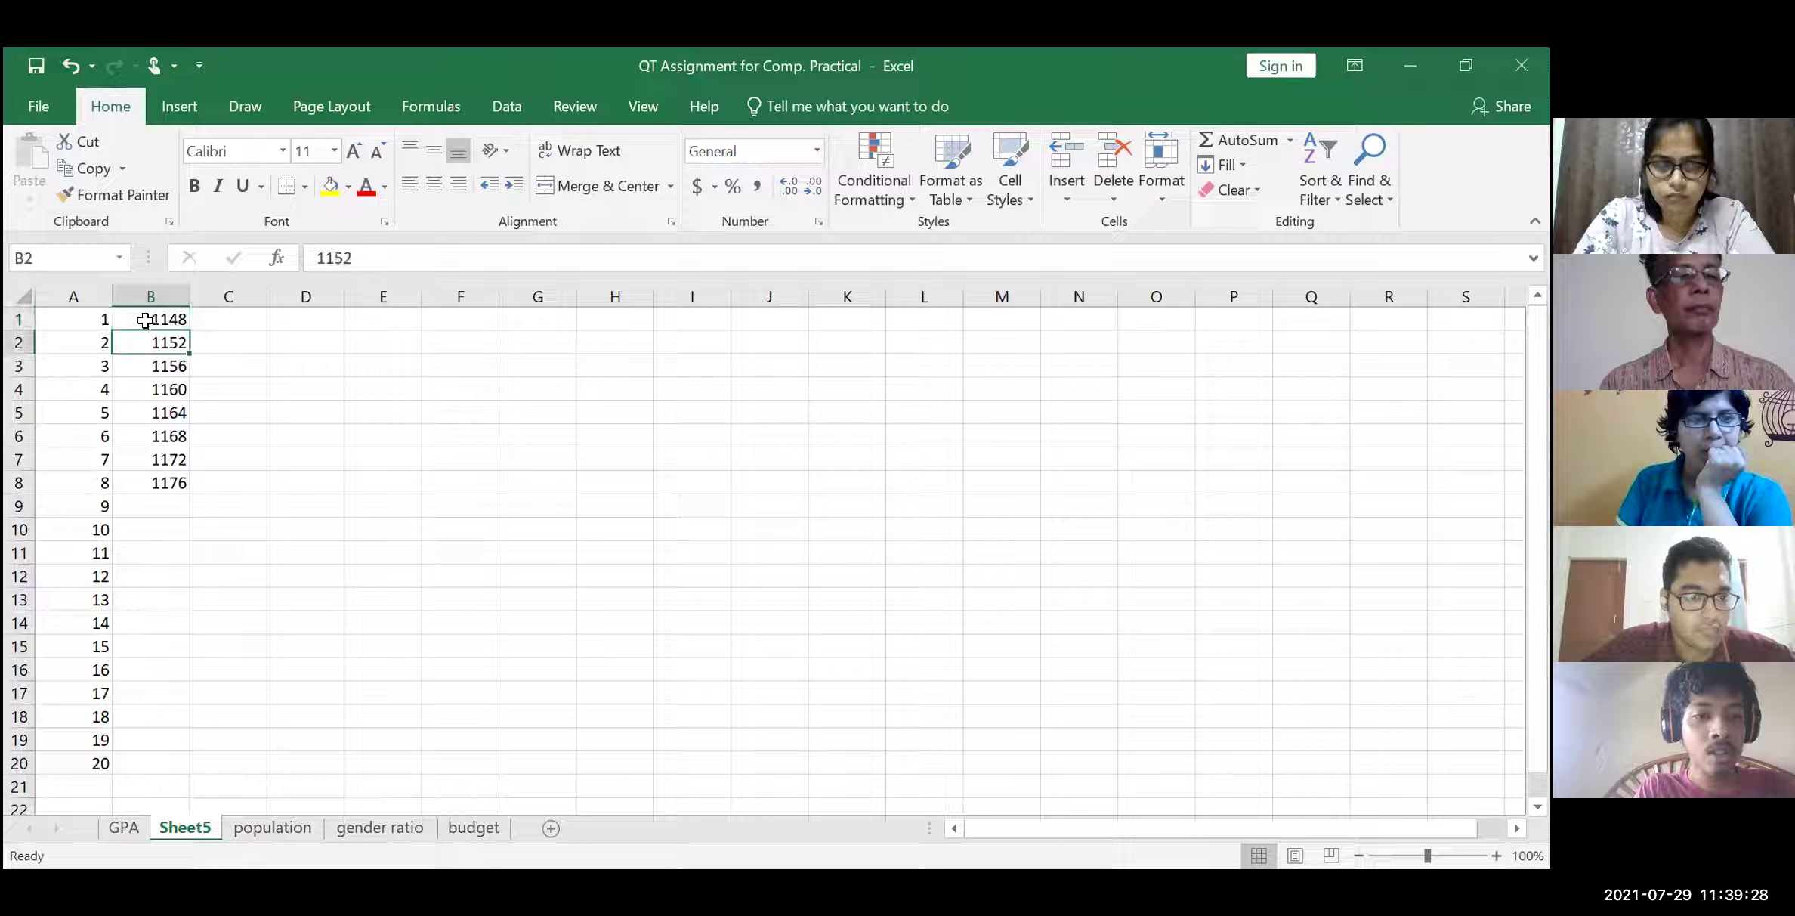
{"action": "left_click_drag", "start_coordinate": [144, 320], "coordinate": [148, 344]}
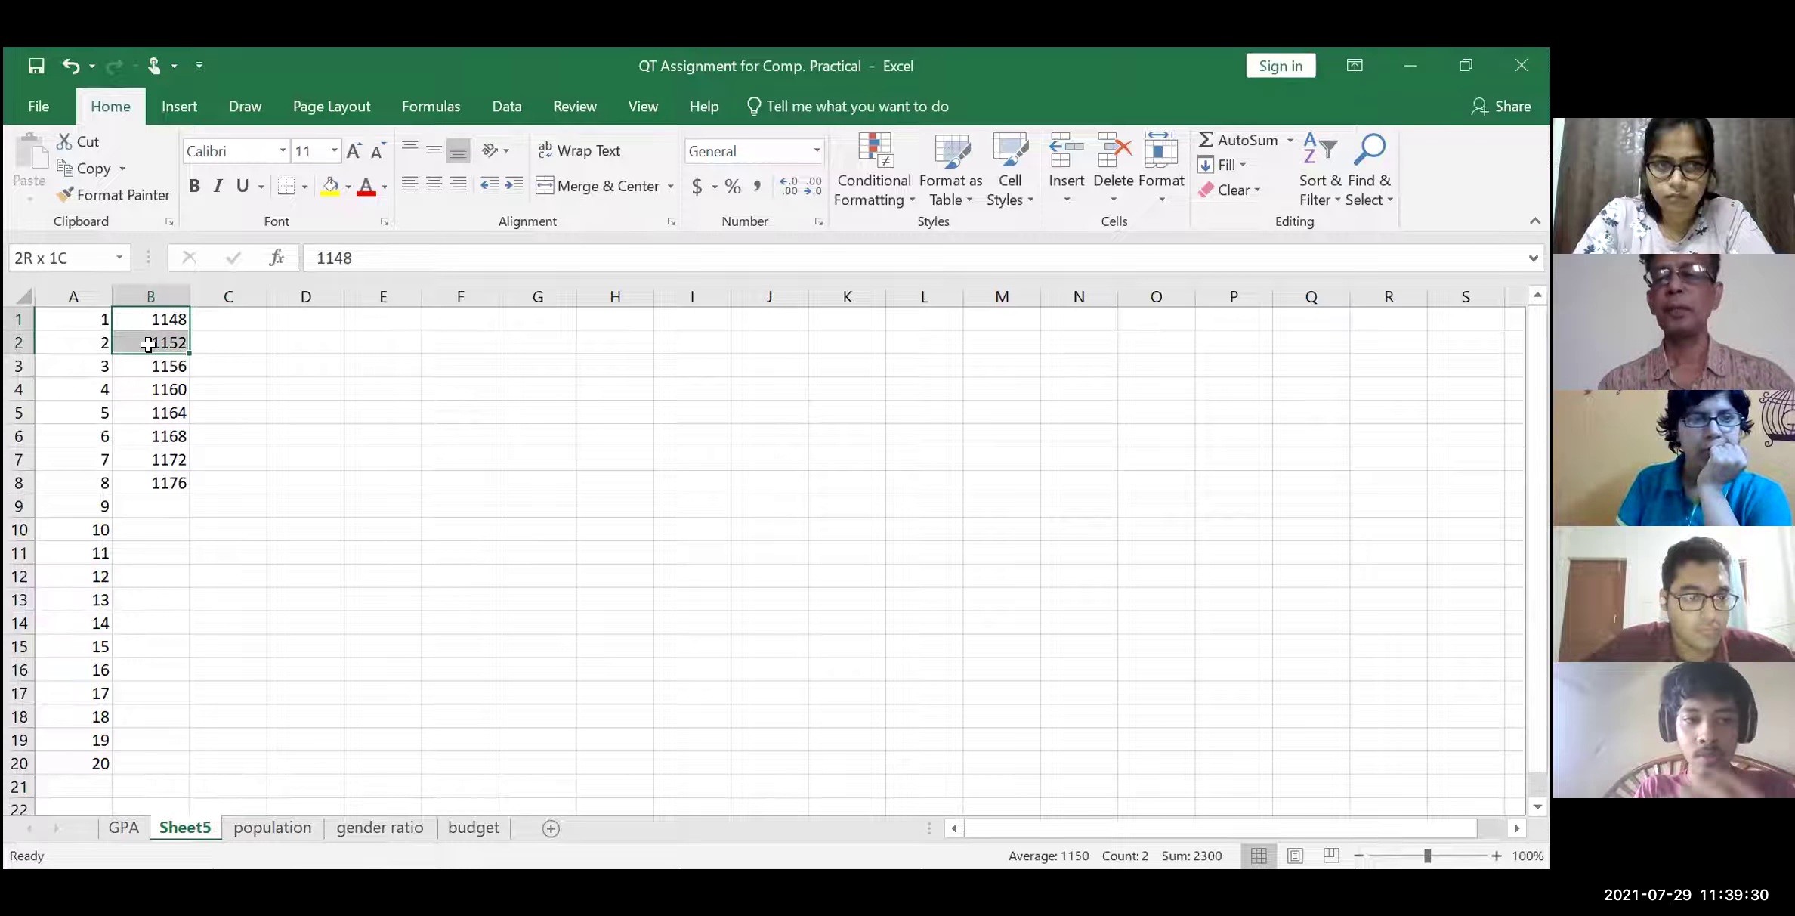
{"action": "left_click_drag", "start_coordinate": [148, 344], "coordinate": [148, 344]}
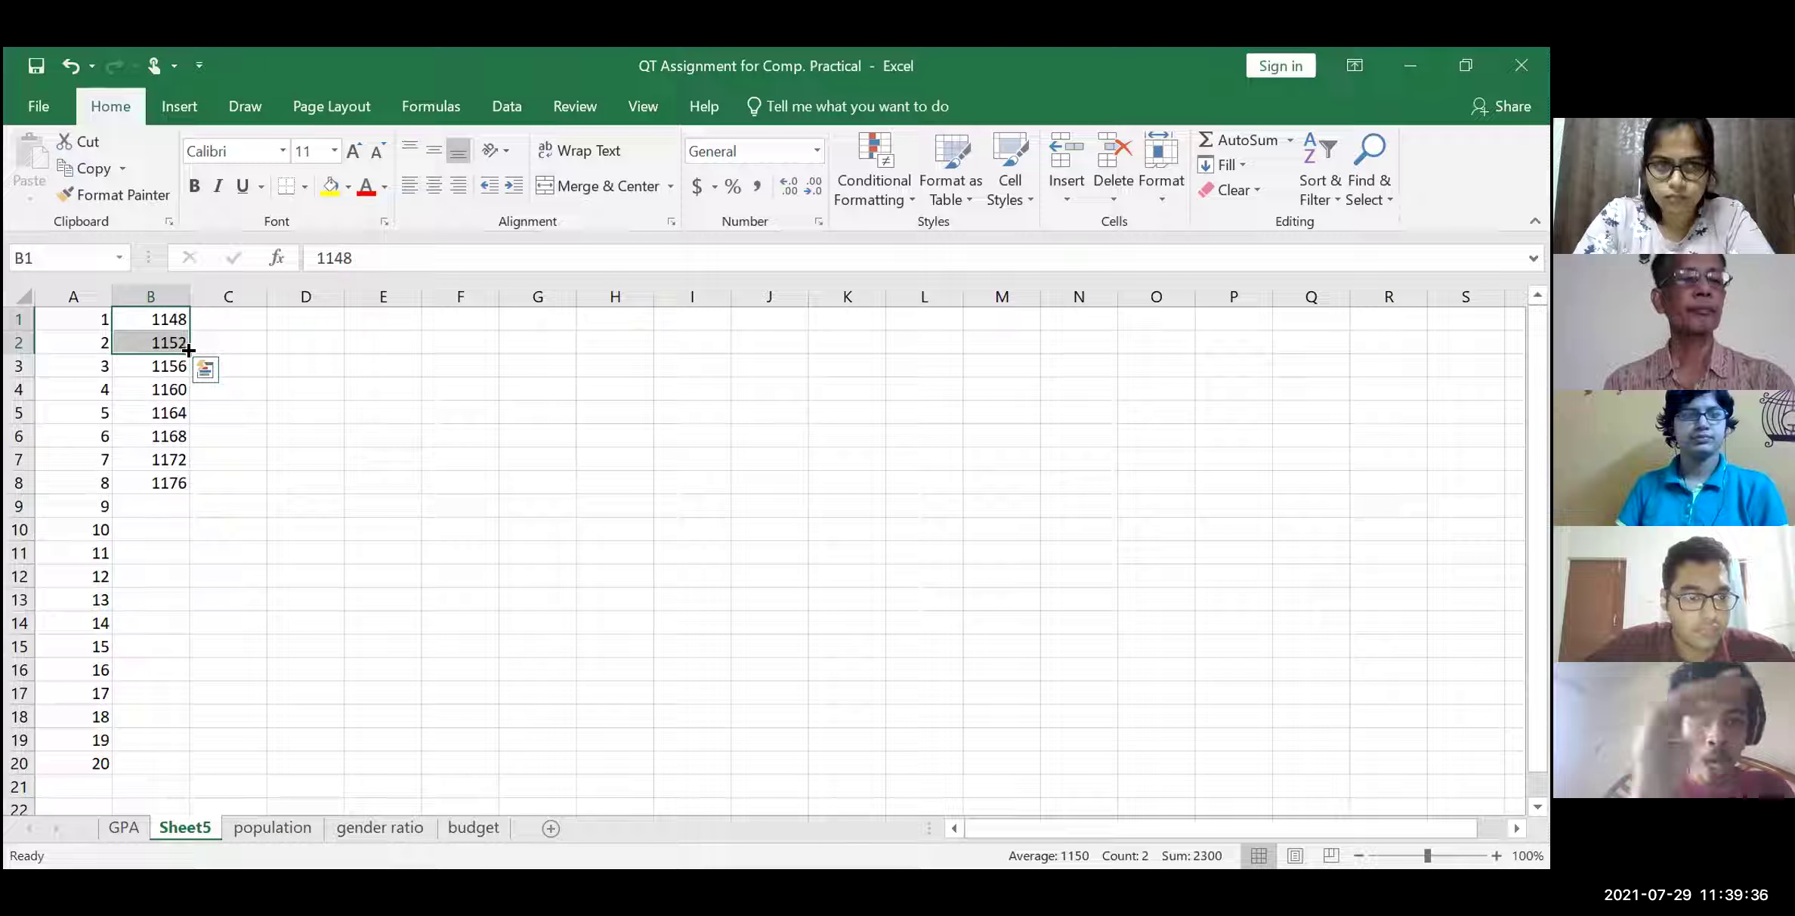
{"action": "left_click_drag", "start_coordinate": [189, 350], "coordinate": [189, 350]}
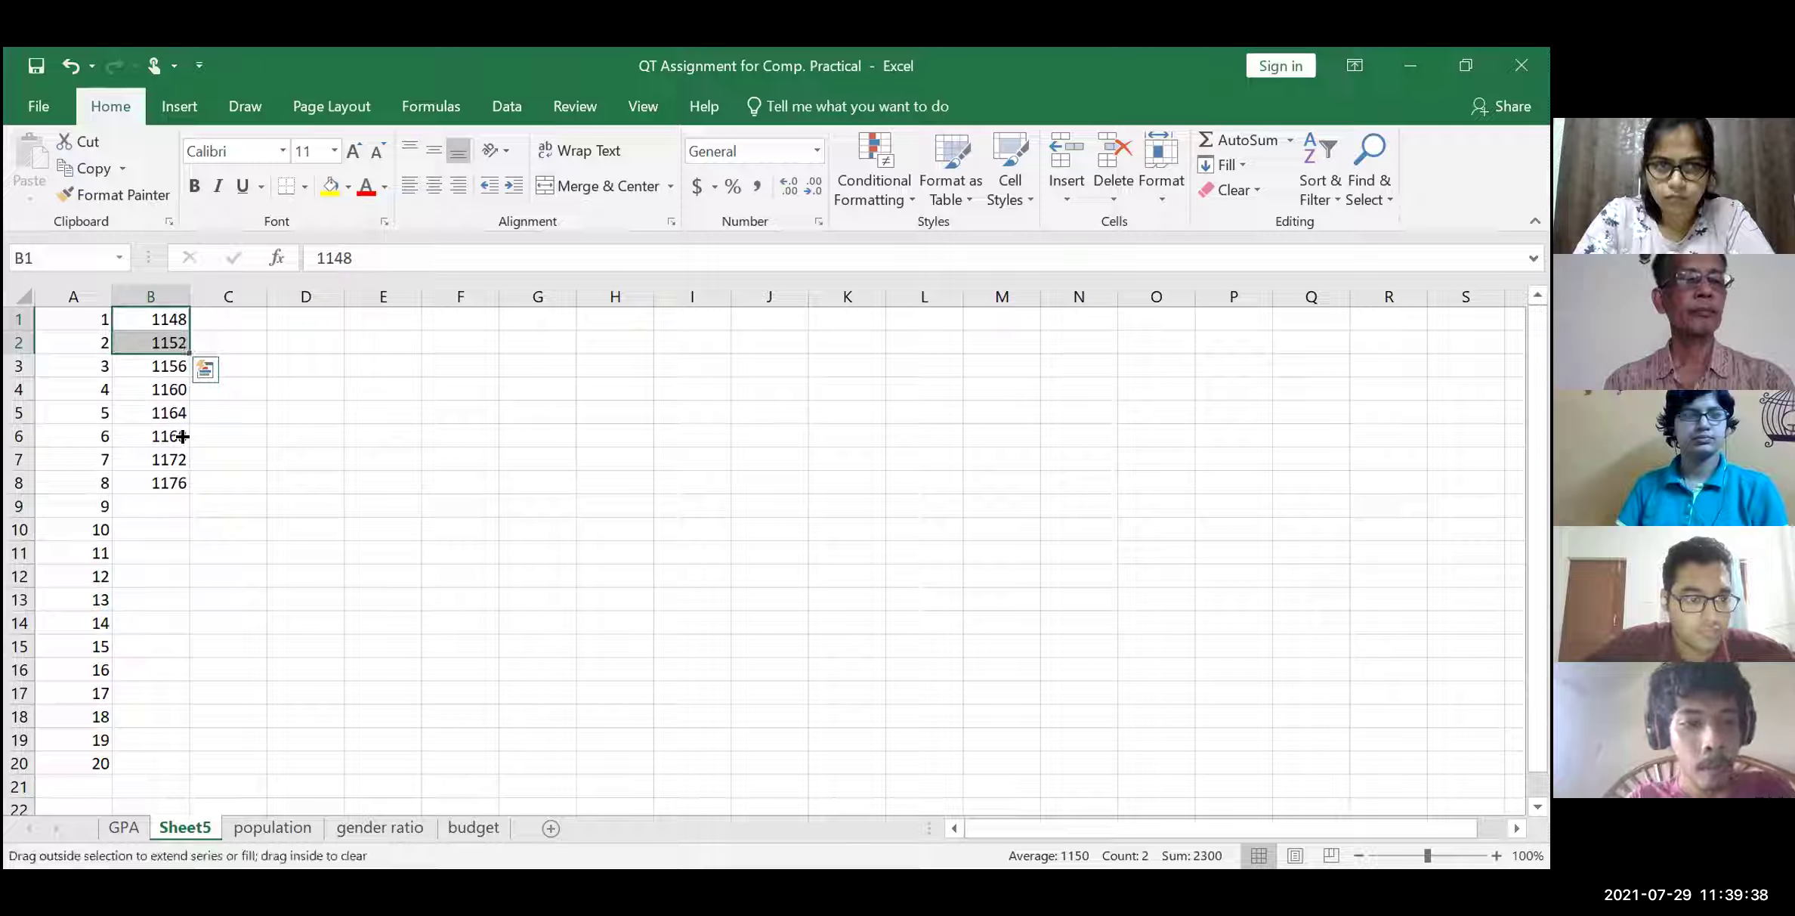
{"action": "left_click_drag", "start_coordinate": [175, 565], "coordinate": [182, 772]}
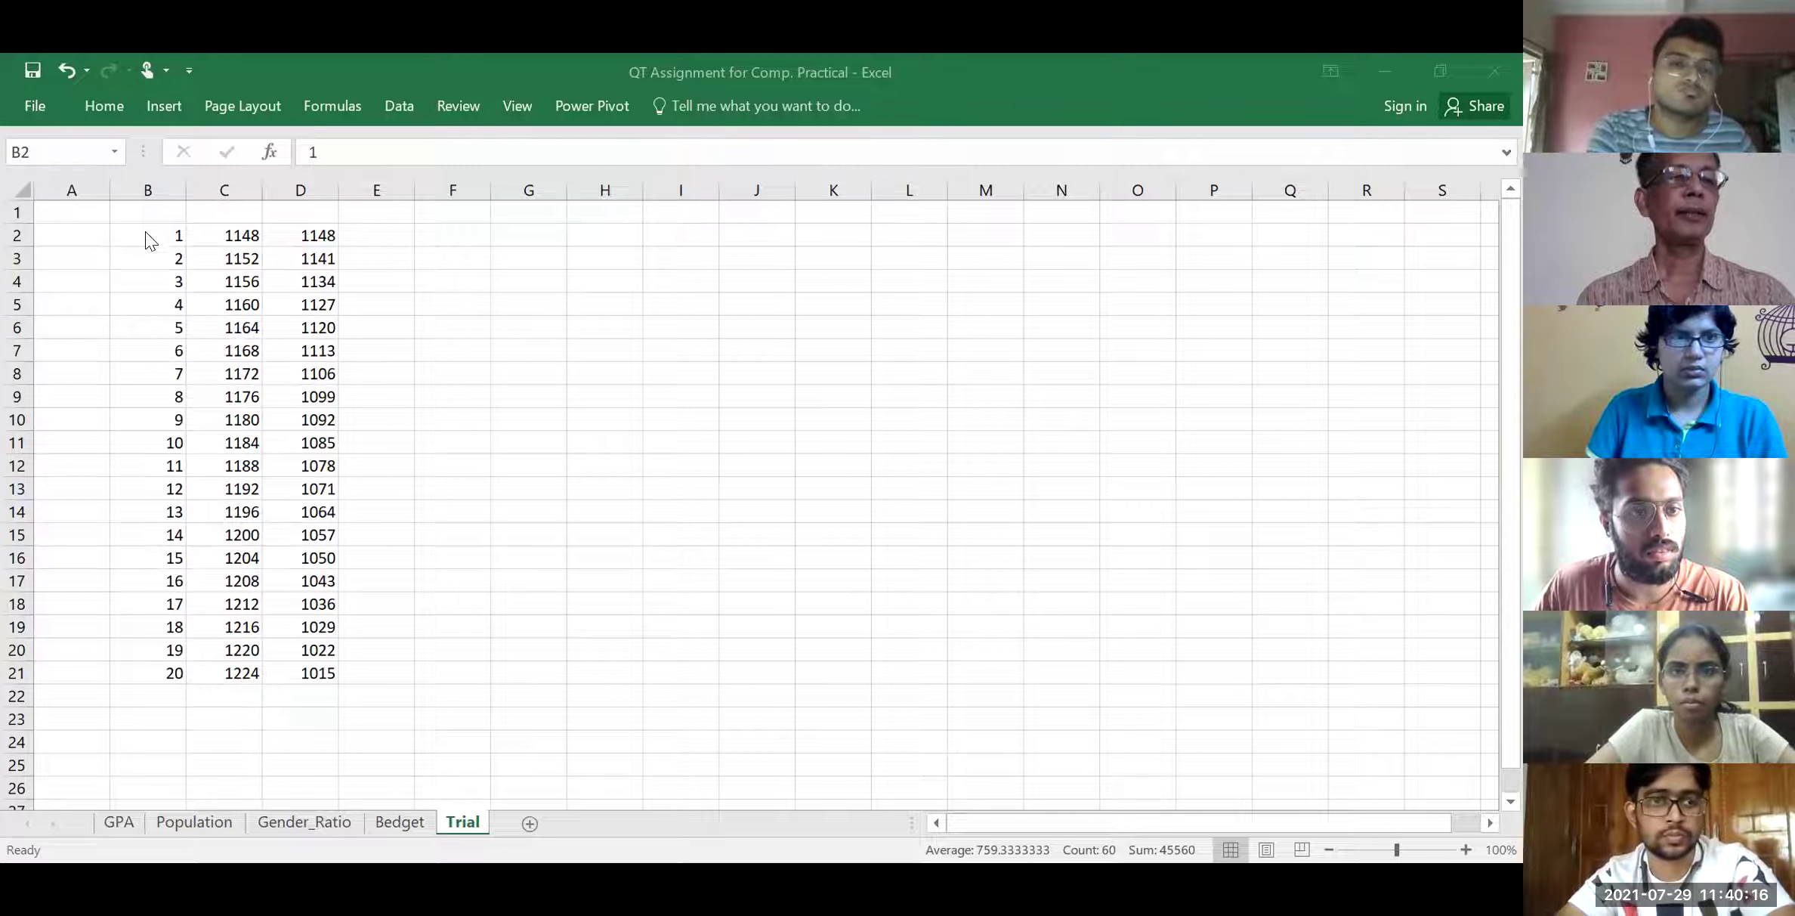
Enter the header 'Sr. No' in cell B1 above the serial numbers
{"action": "left_click", "coordinate": [143, 211]}
{"action": "type", "text": "Sr"}
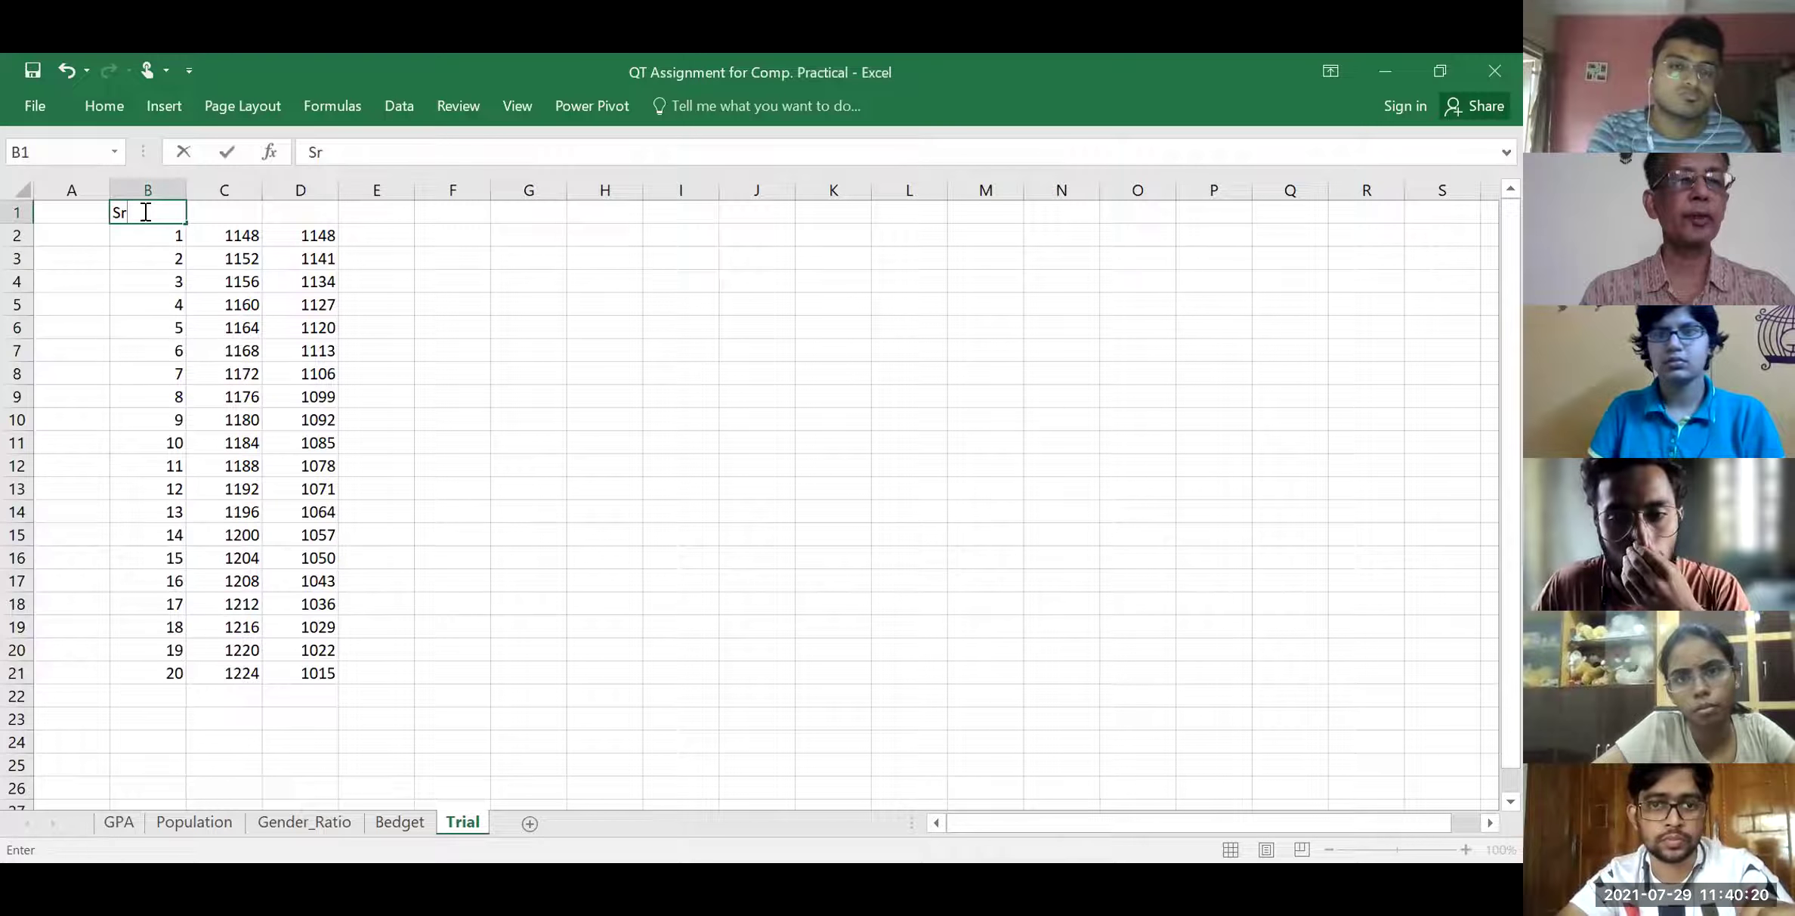
{"action": "type", "text": ". No"}
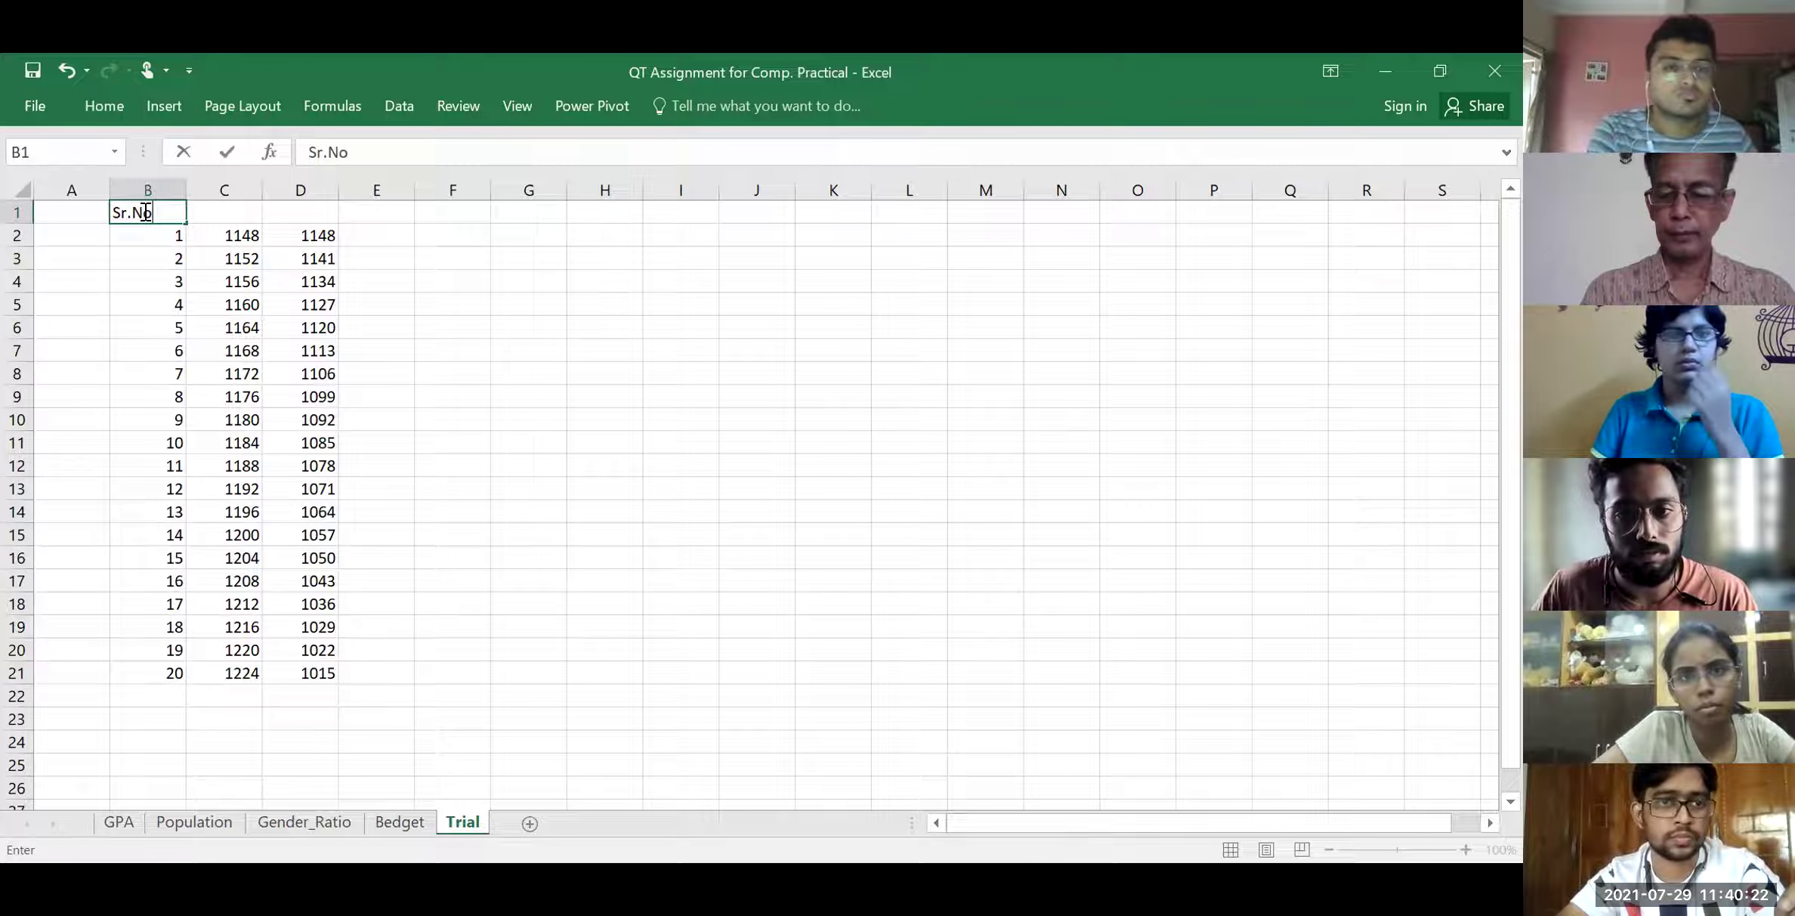
{"action": "key", "text": "Tab"}
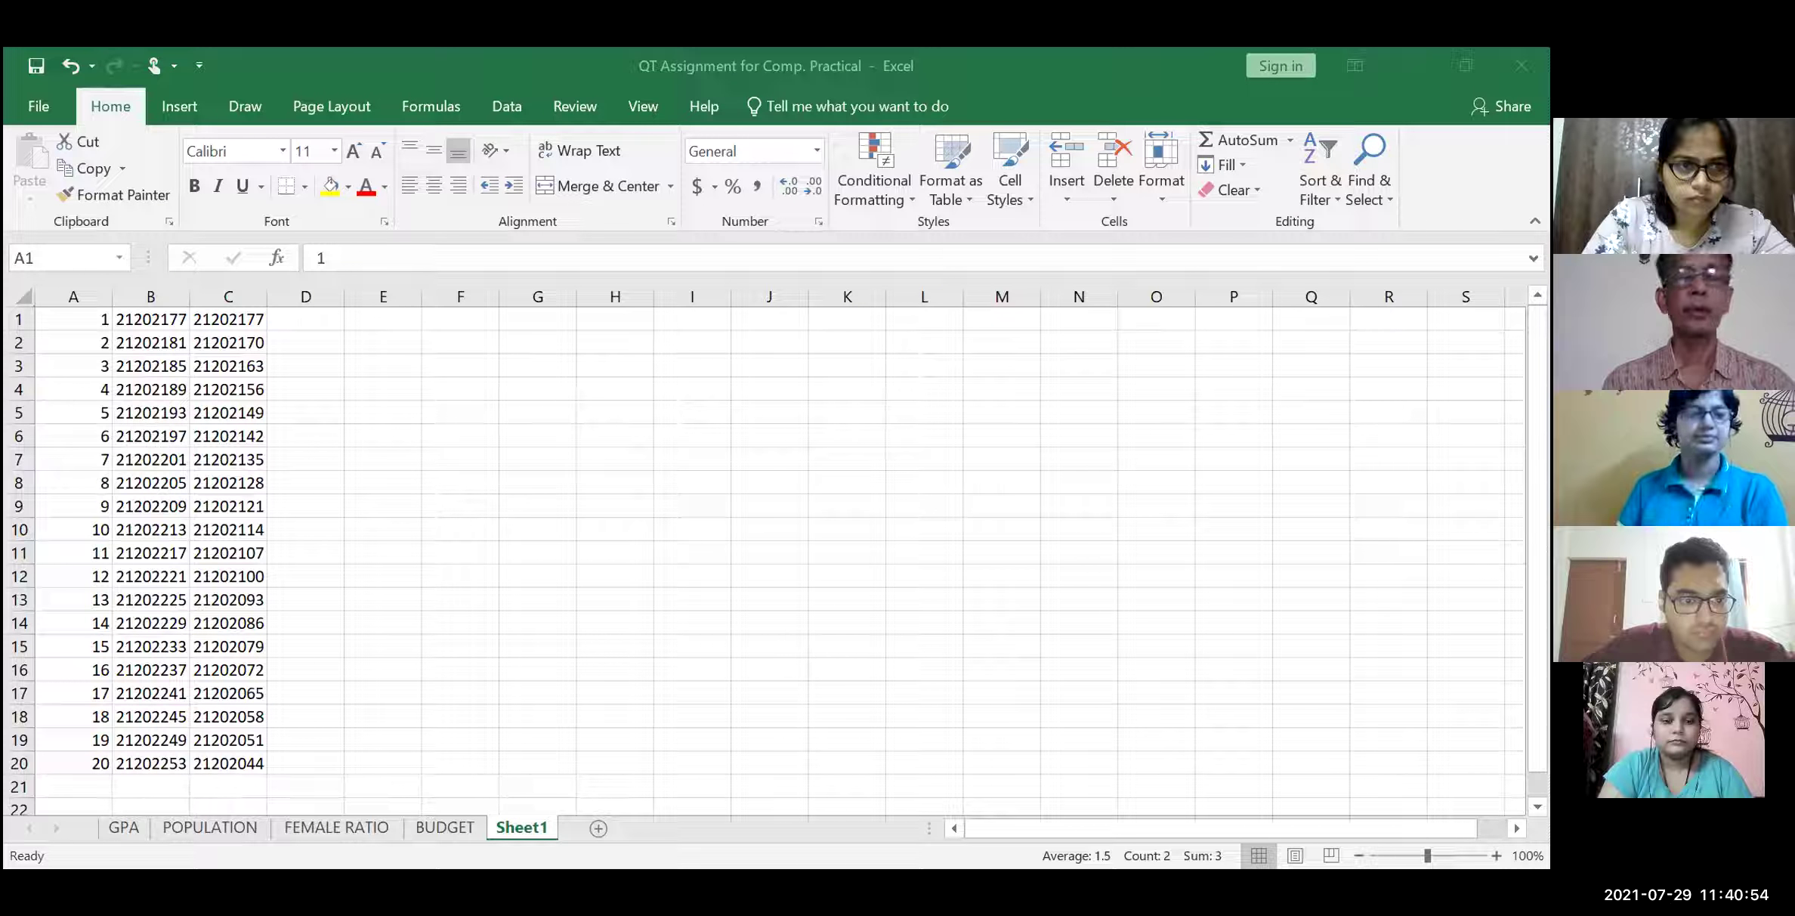
Select the first serial numbers in A1:A2, then bring the other shared workbook window into view
{"action": "left_click_drag", "start_coordinate": [80, 317], "coordinate": [106, 344]}
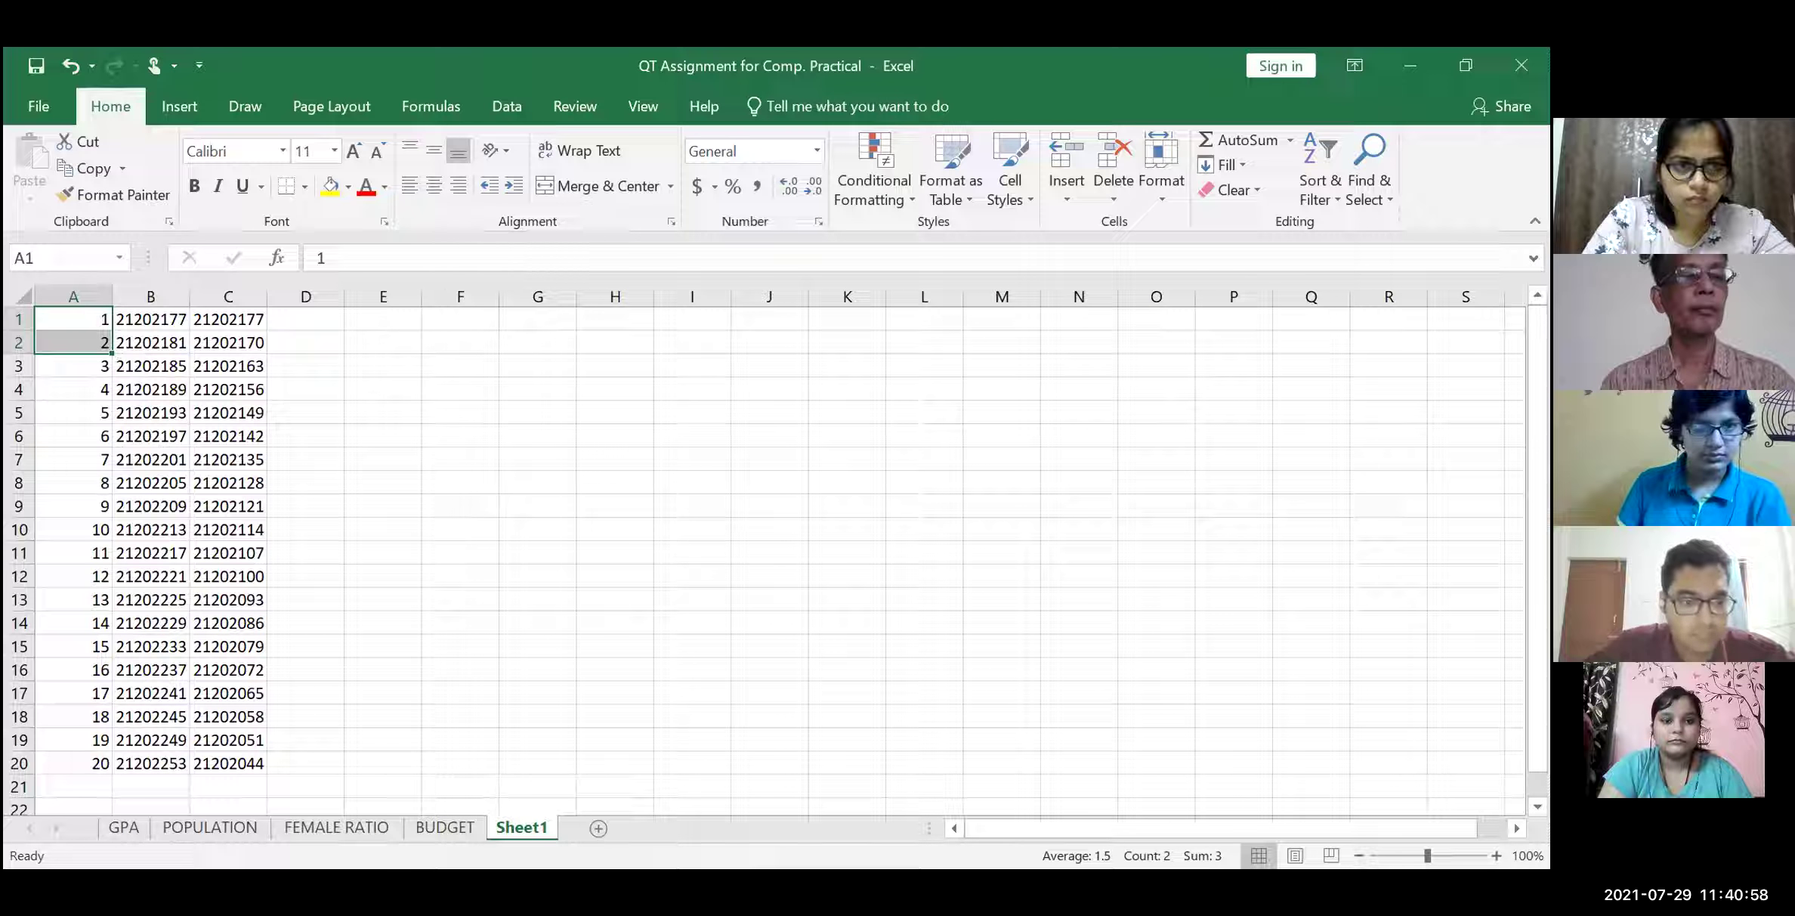
{"action": "left_click", "coordinate": [559, 875]}
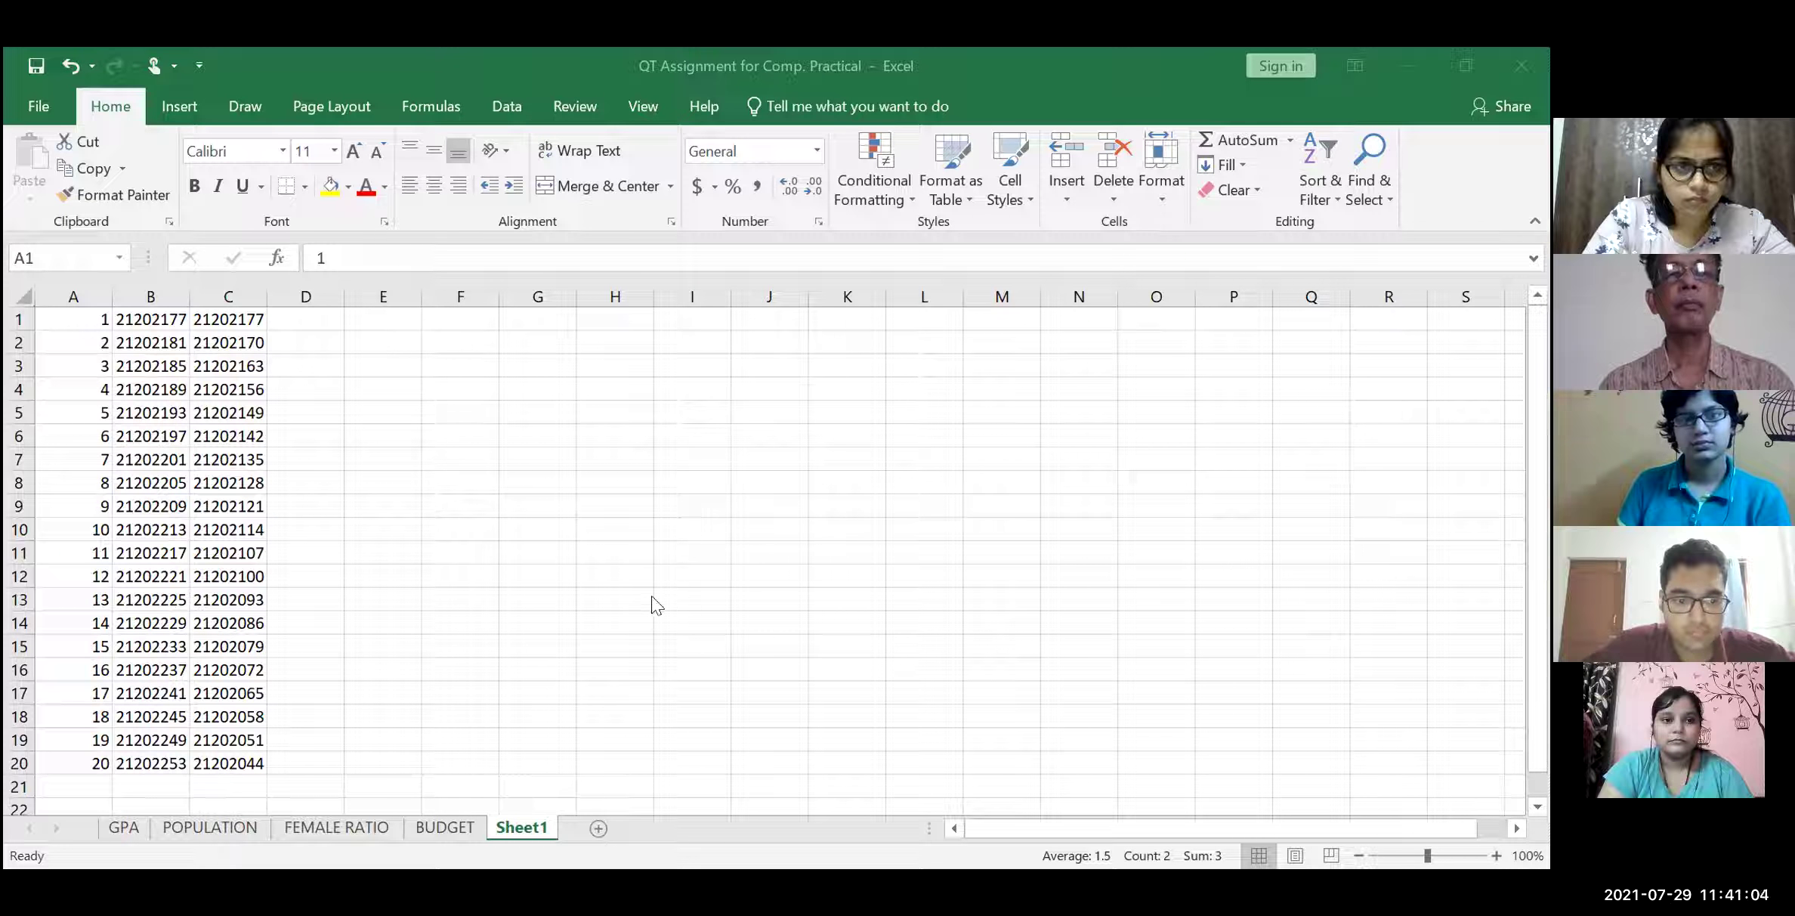
{"action": "left_click", "coordinate": [65, 338]}
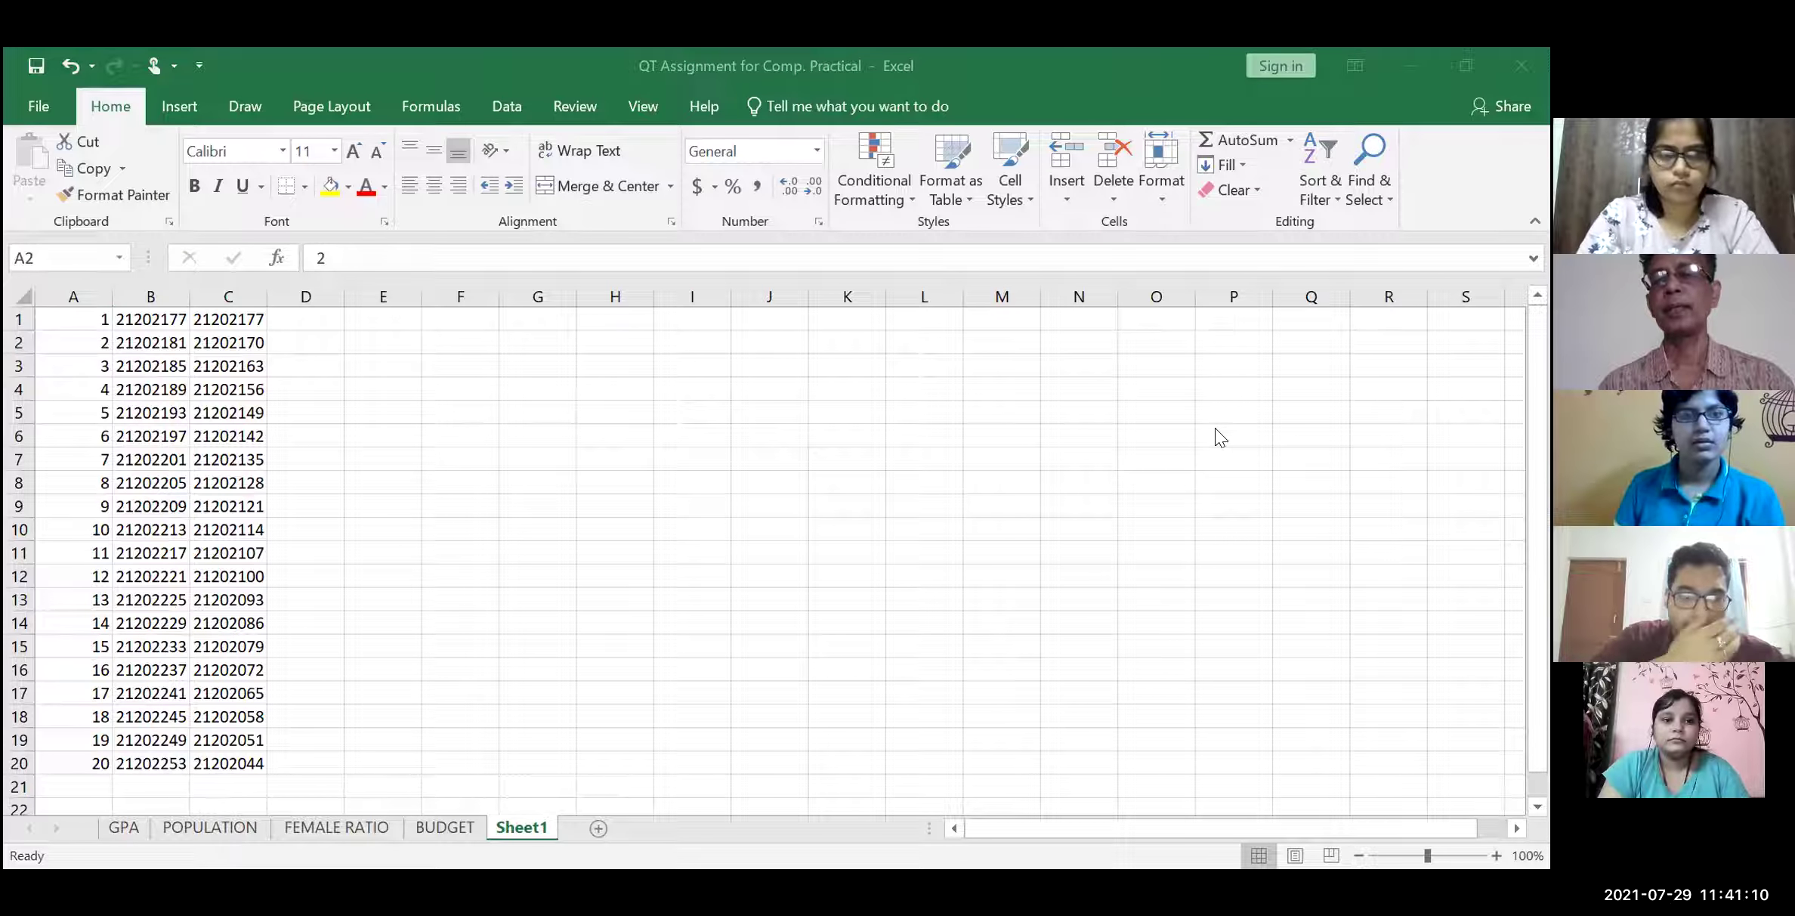
{"action": "left_click", "coordinate": [1405, 162]}
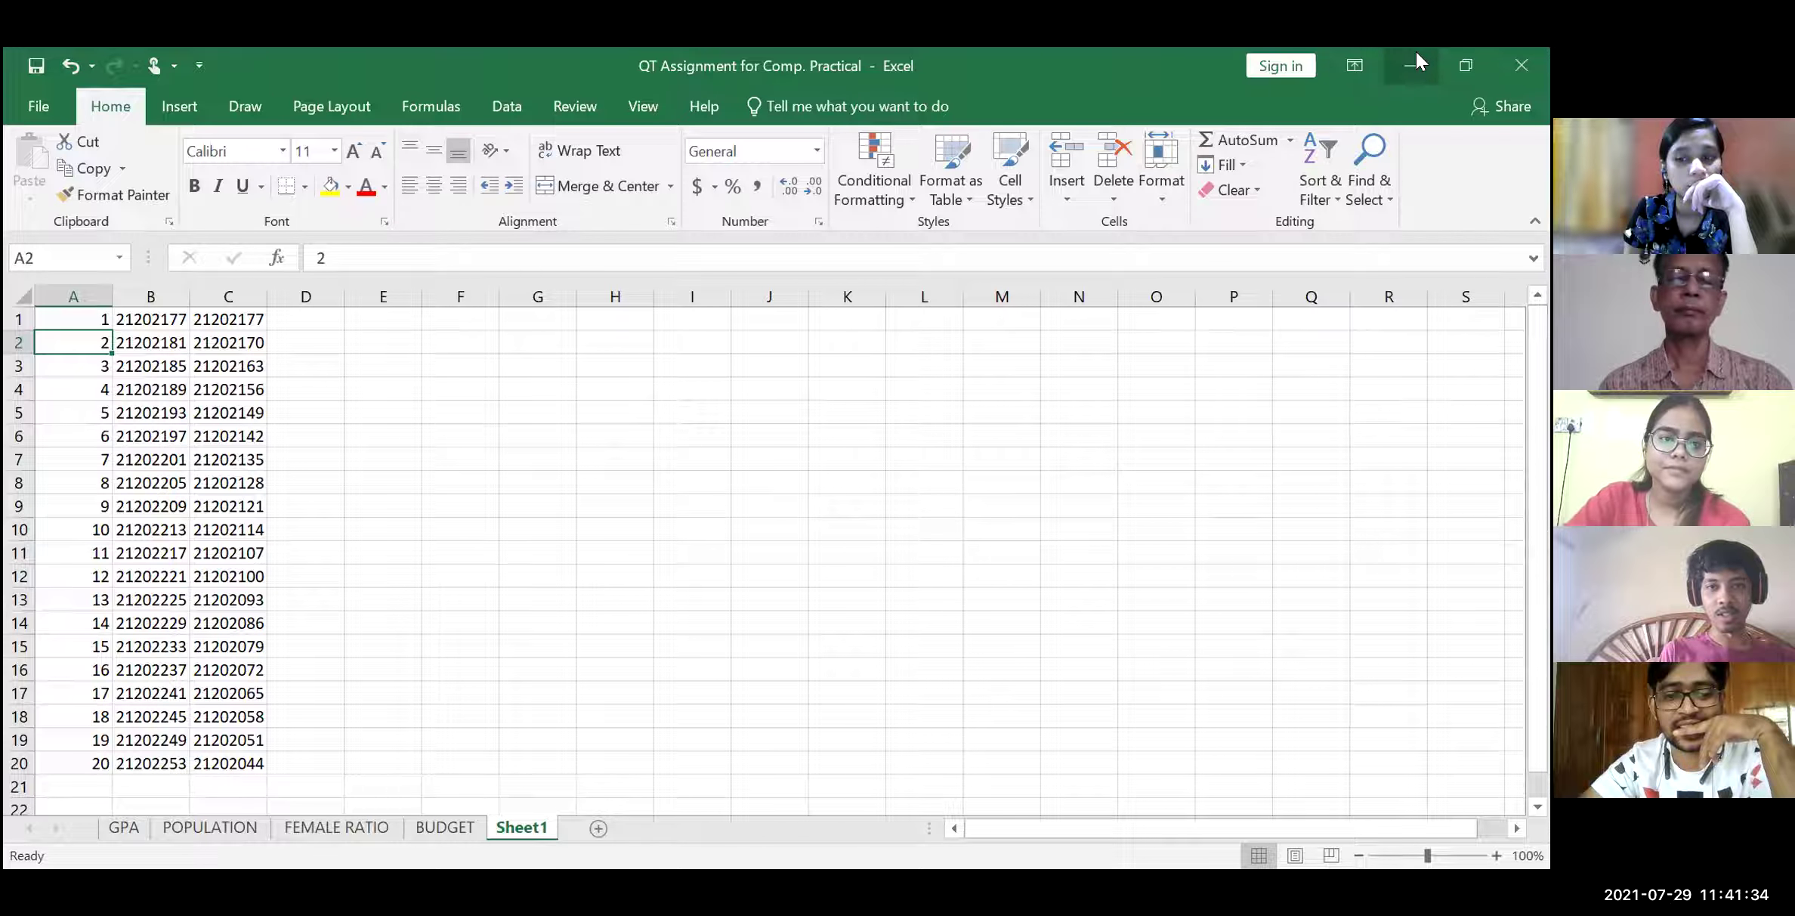
{"action": "left_click", "coordinate": [1412, 65]}
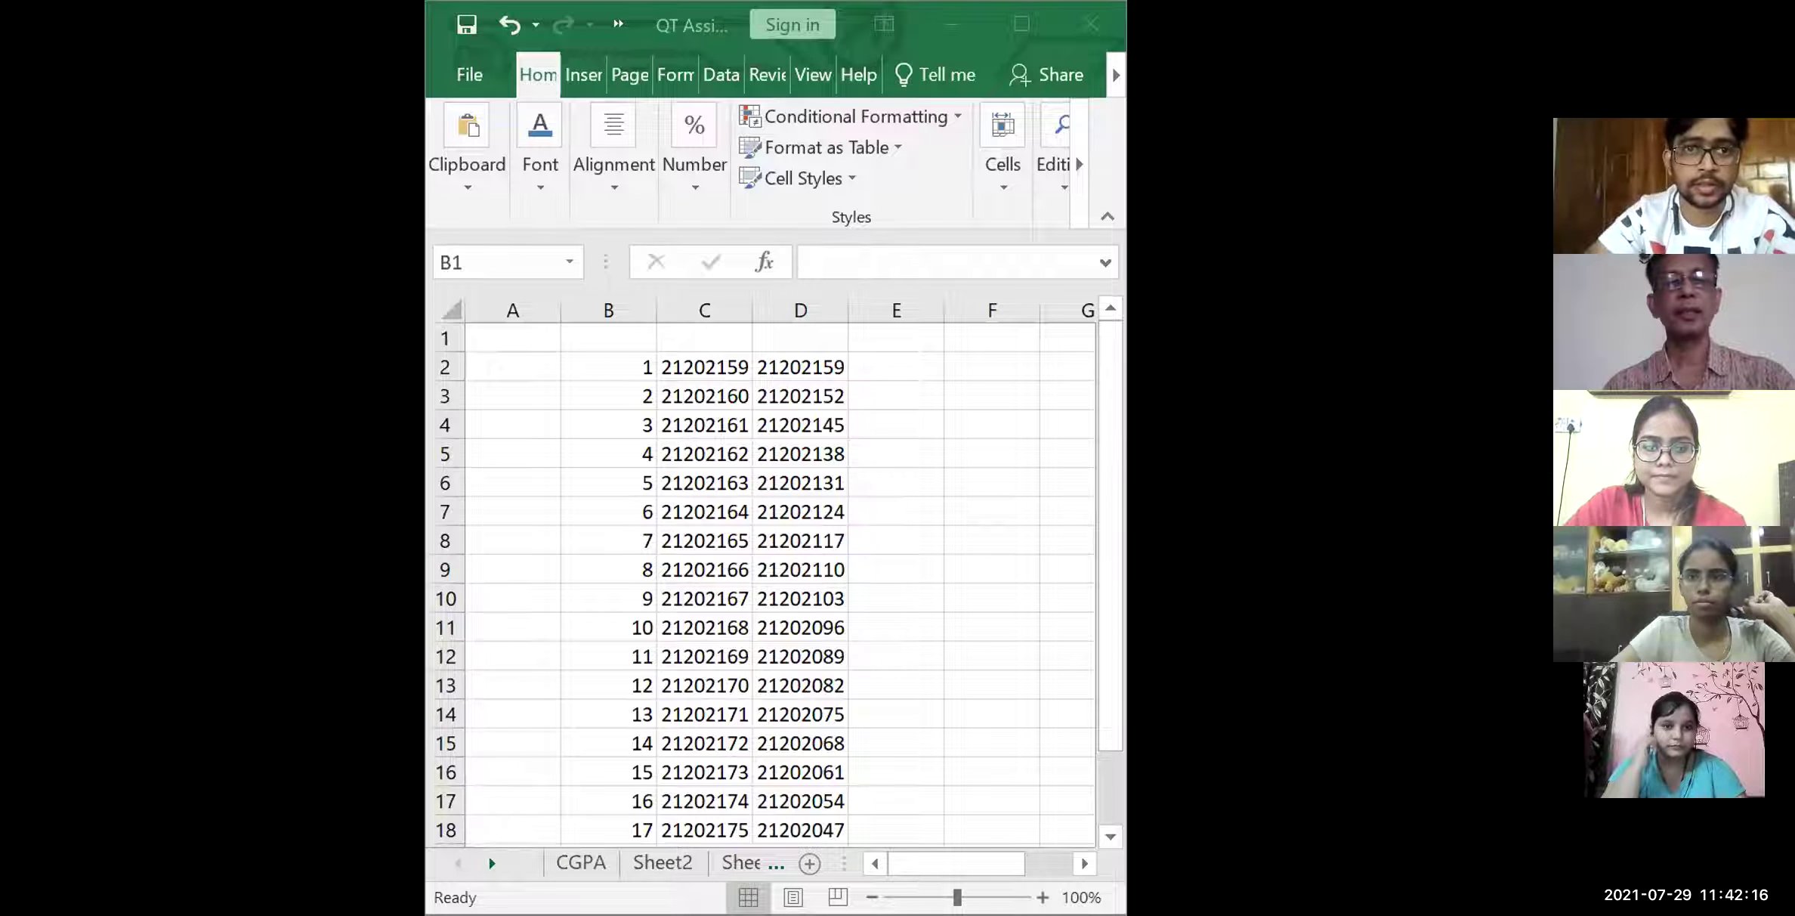
Maximize the window, try moving B2's value, cancel the overwrite prompts, and undo the table move
{"action": "left_click", "coordinate": [1021, 38]}
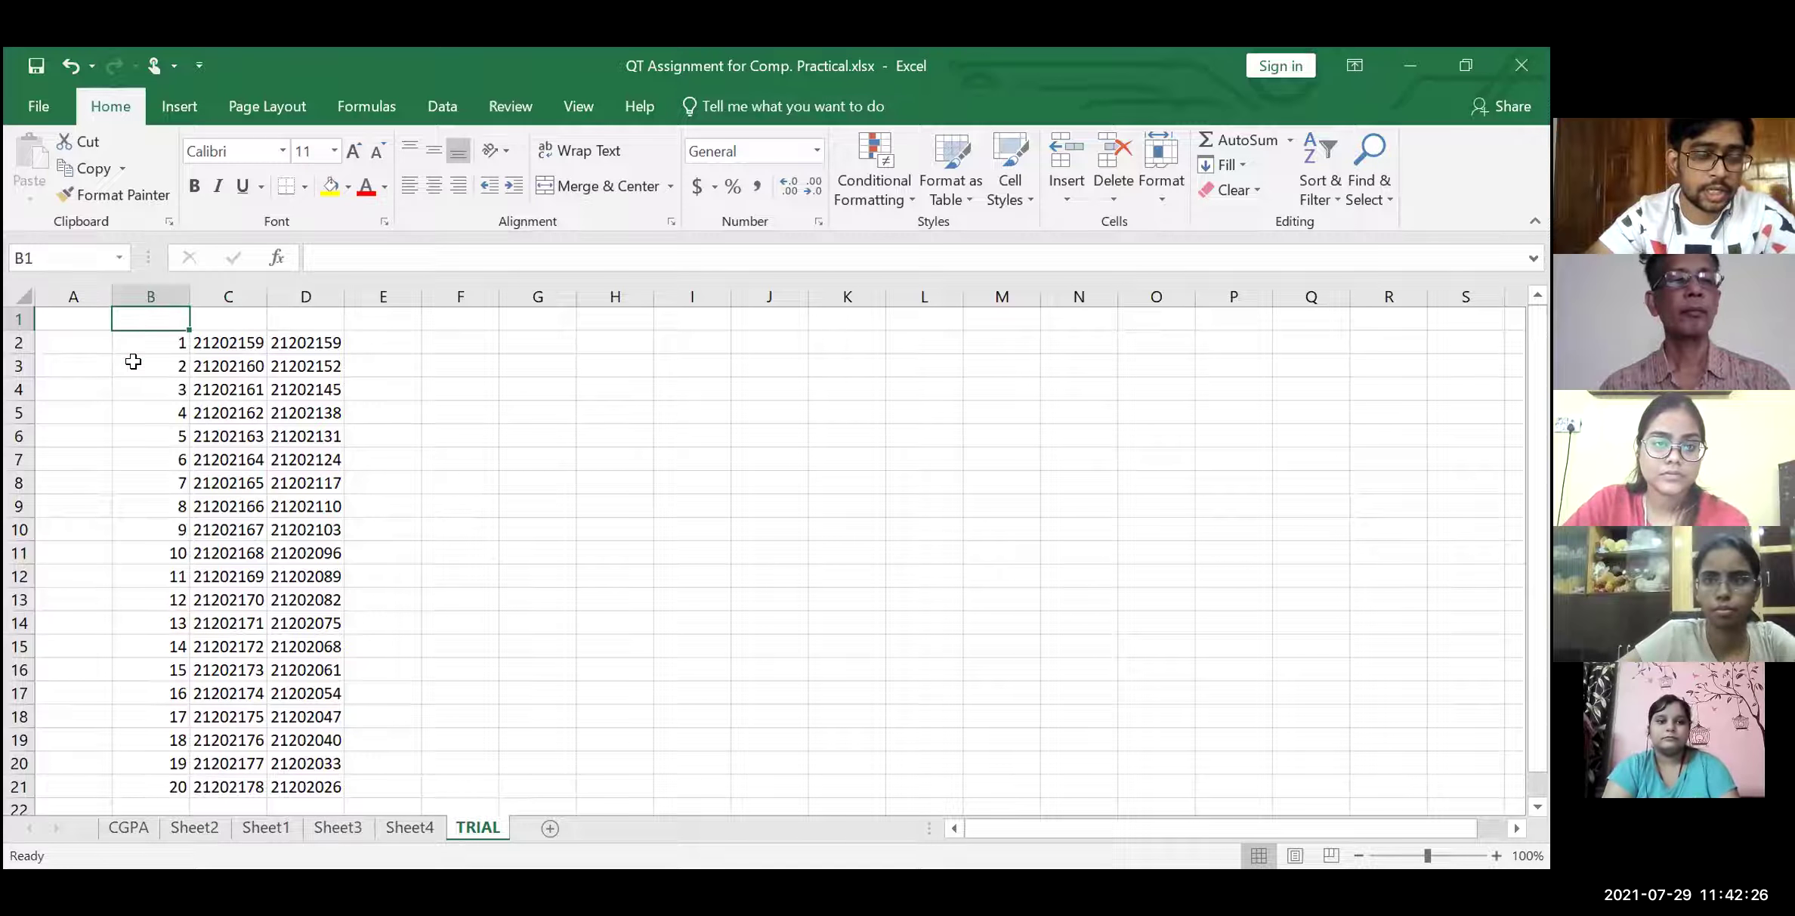
{"action": "left_click", "coordinate": [133, 362]}
{"action": "key", "text": "Up"}
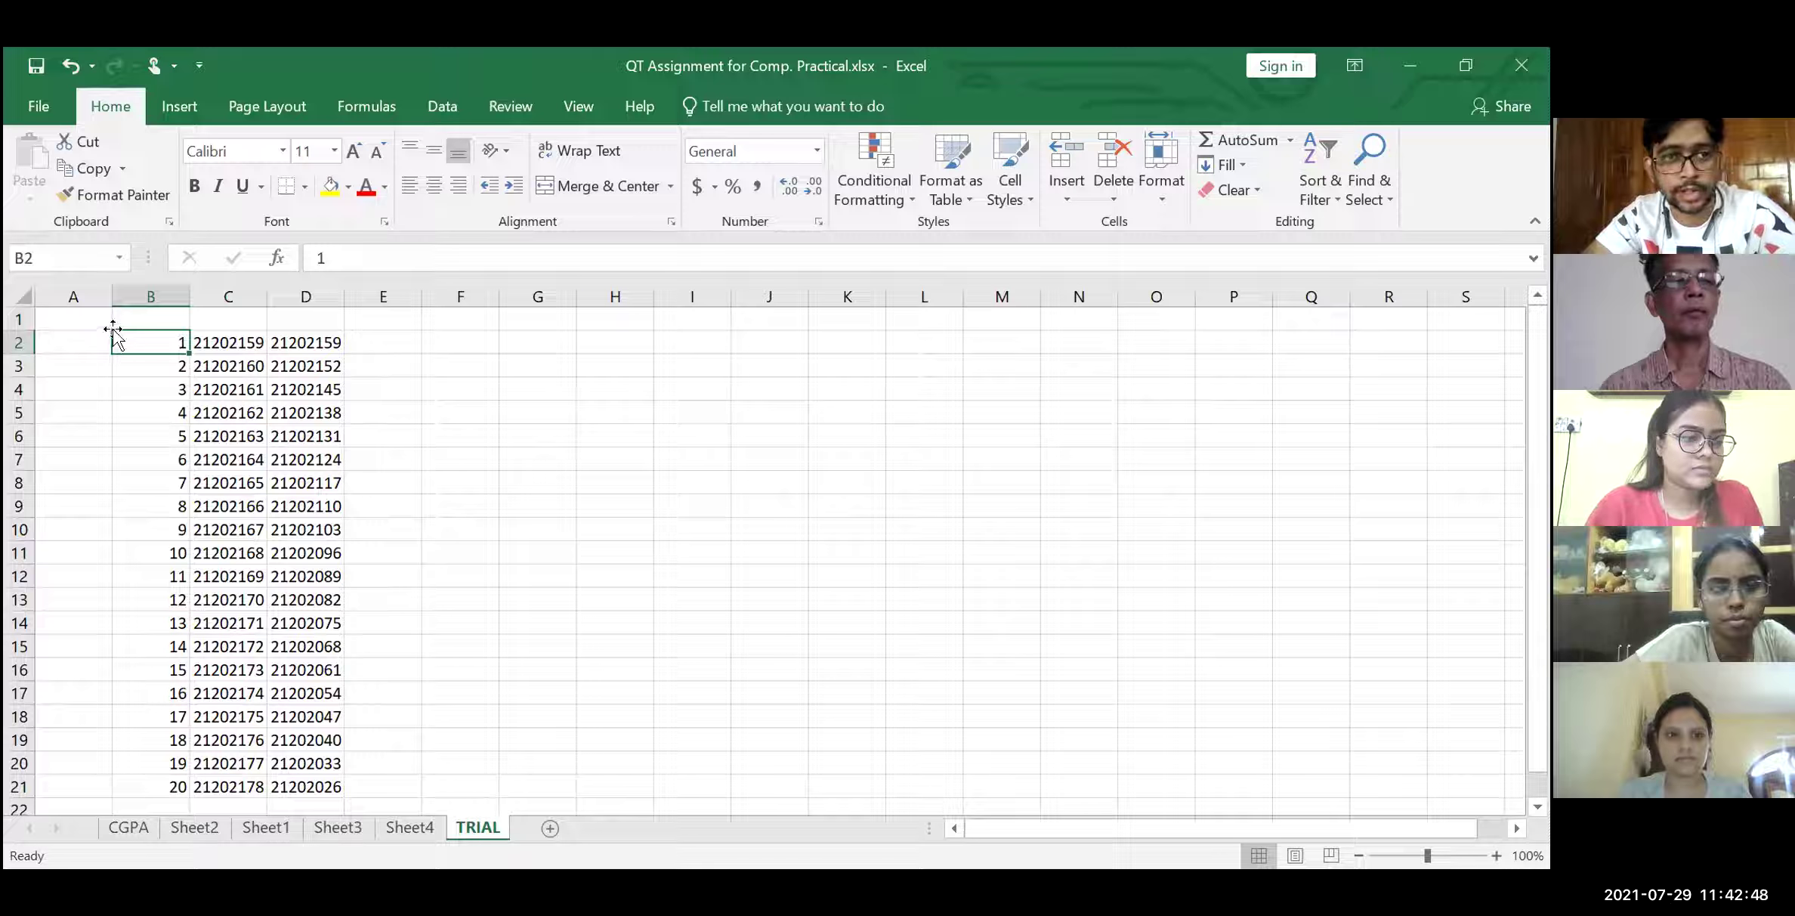
{"action": "left_click_drag", "start_coordinate": [110, 331], "coordinate": [306, 436]}
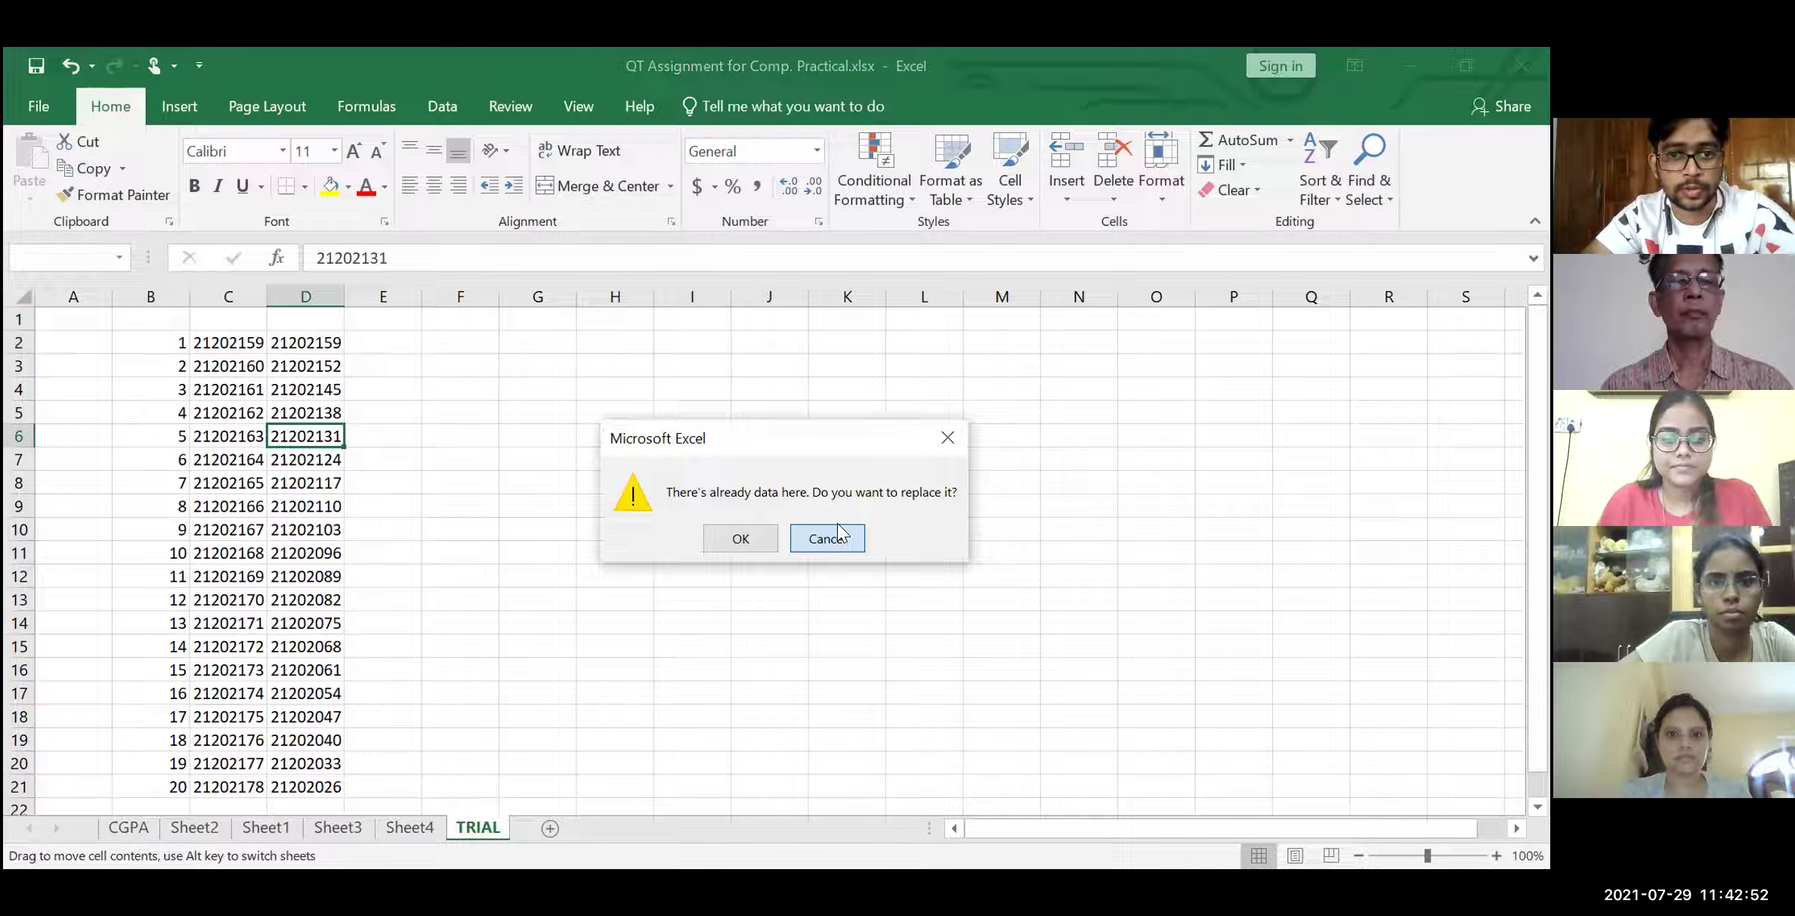
{"action": "key", "text": "Escape"}
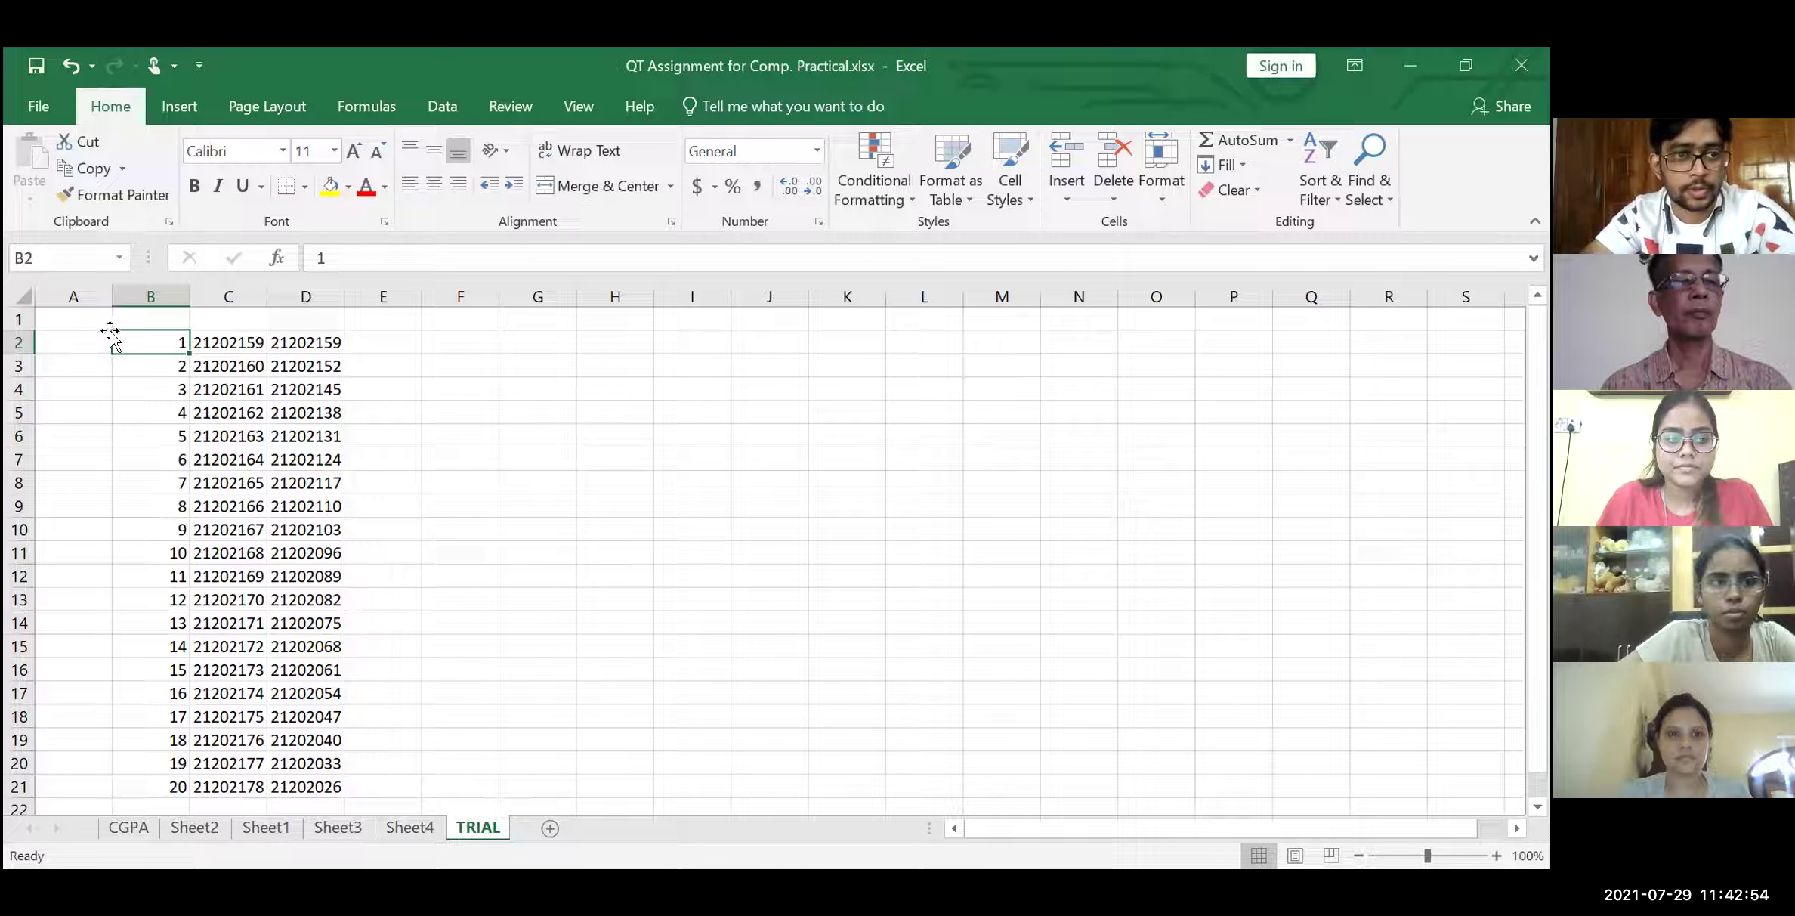
{"action": "left_click_drag", "start_coordinate": [109, 329], "coordinate": [227, 389]}
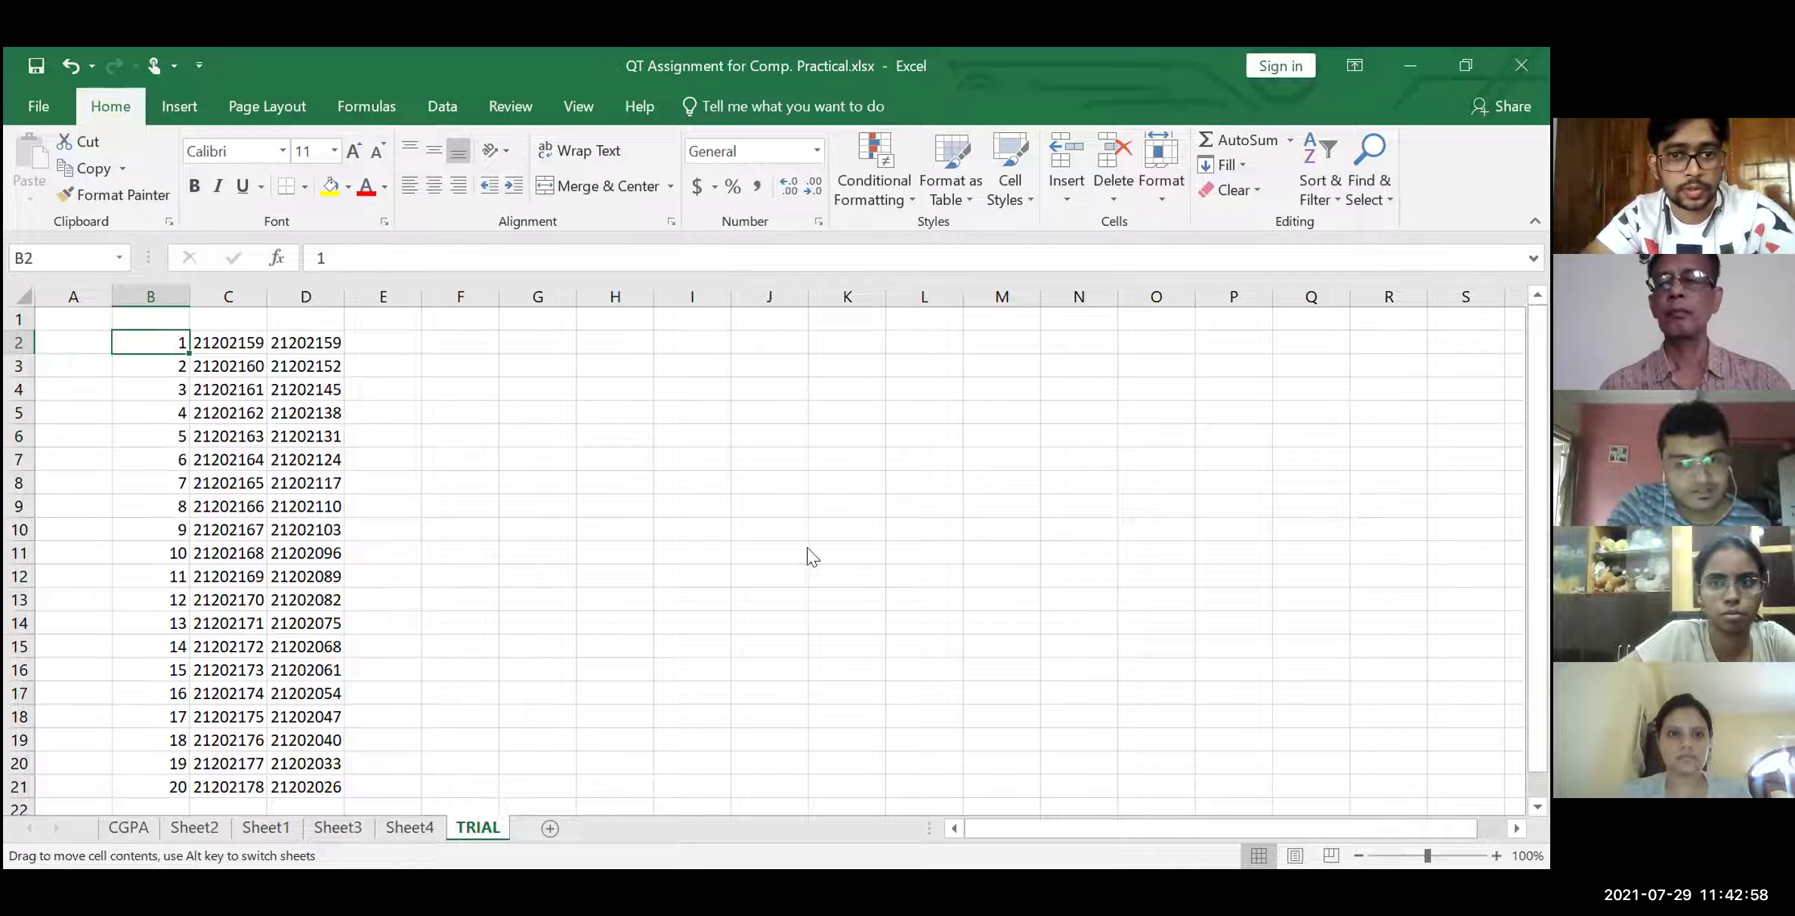
{"action": "left_click", "coordinate": [808, 547]}
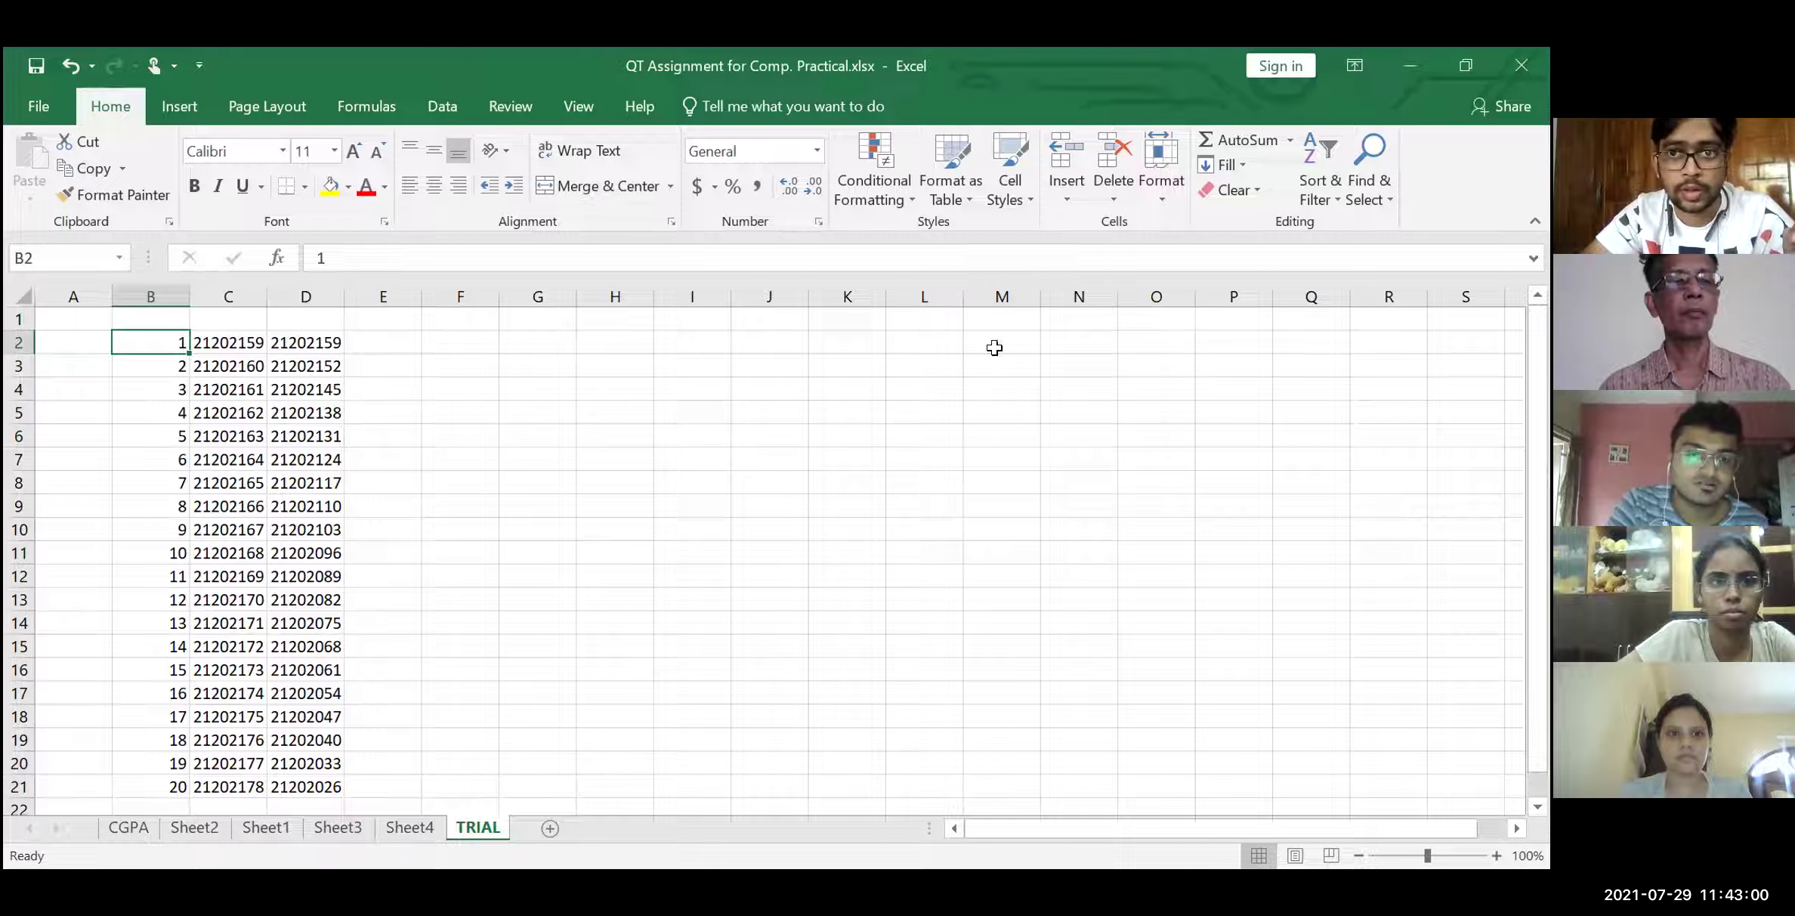
{"action": "left_click", "coordinate": [1004, 497]}
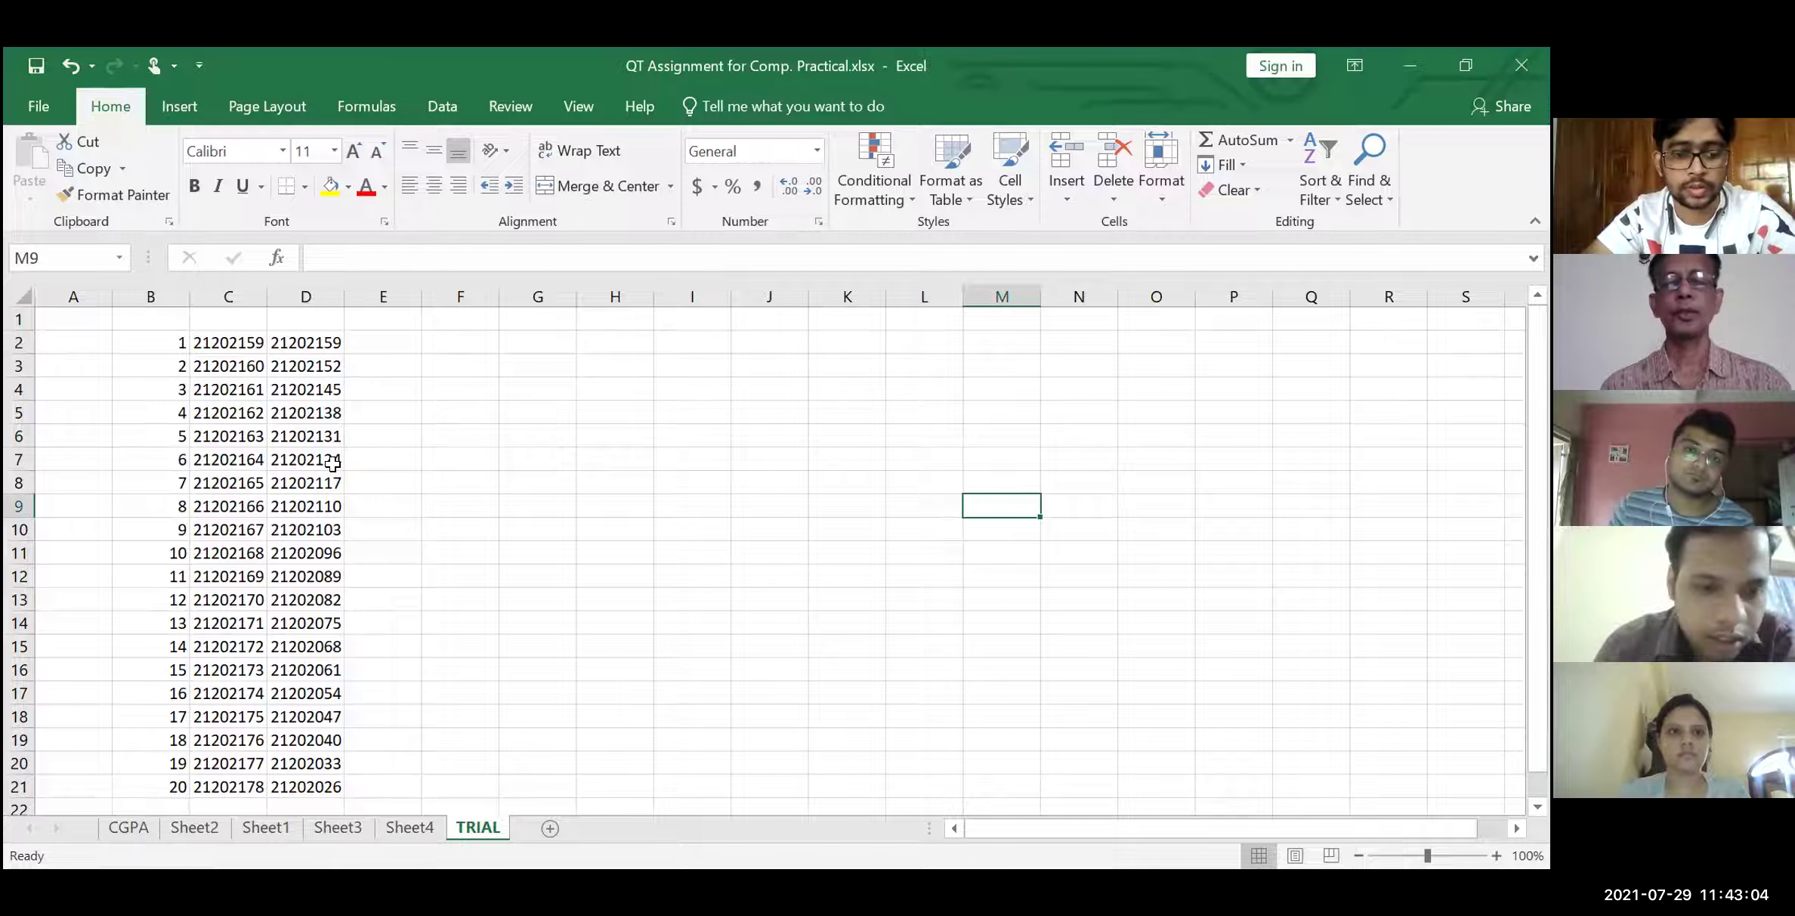
{"action": "key", "text": "ctrl+z"}
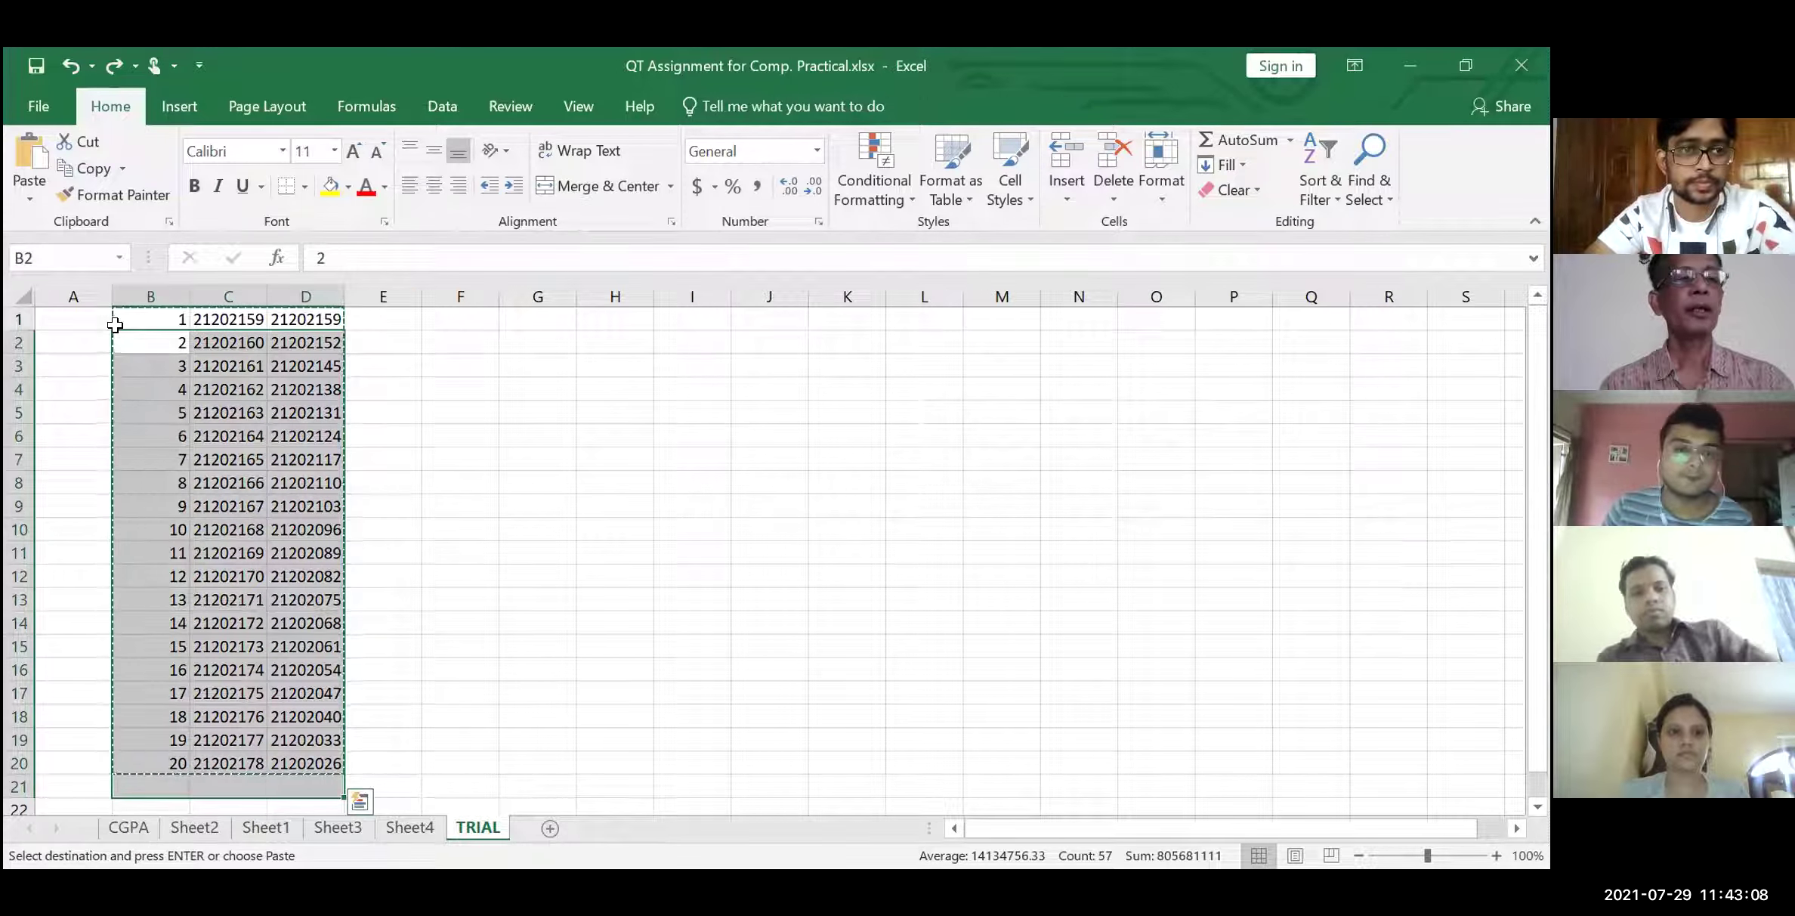
Cancel the pending cut of the table, reselect it from A1 to column D, then clear the selection
{"action": "left_click_drag", "start_coordinate": [113, 325], "coordinate": [128, 344]}
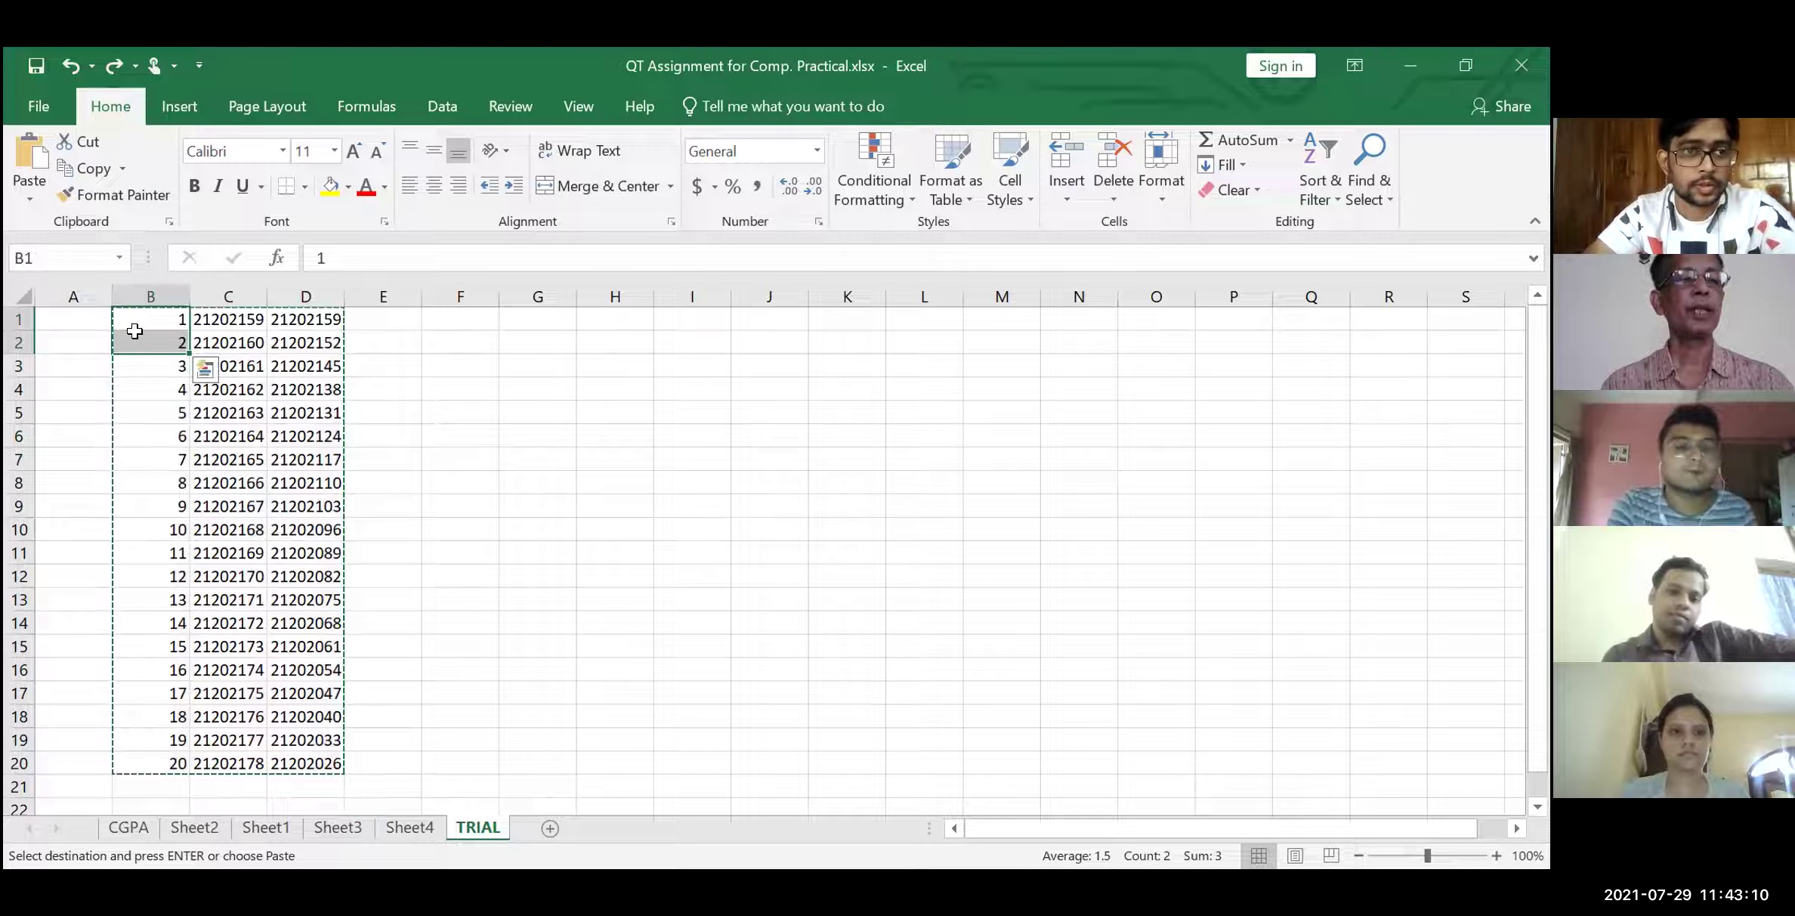
{"action": "left_click", "coordinate": [467, 399]}
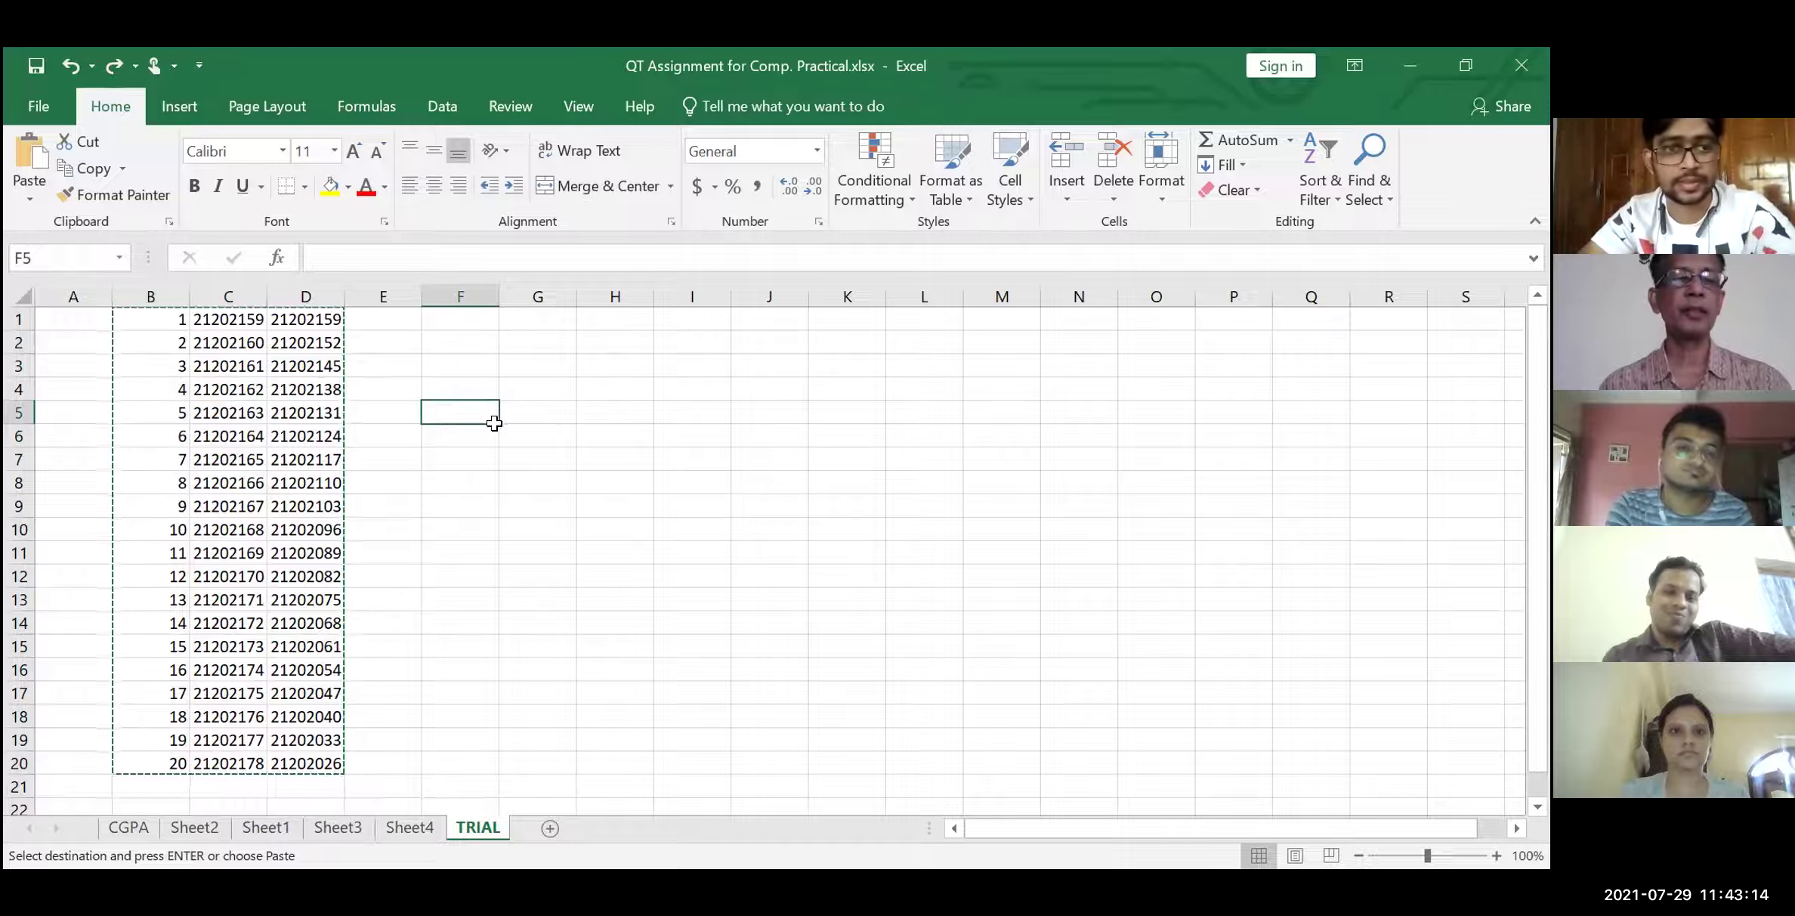
{"action": "left_click", "coordinate": [464, 386]}
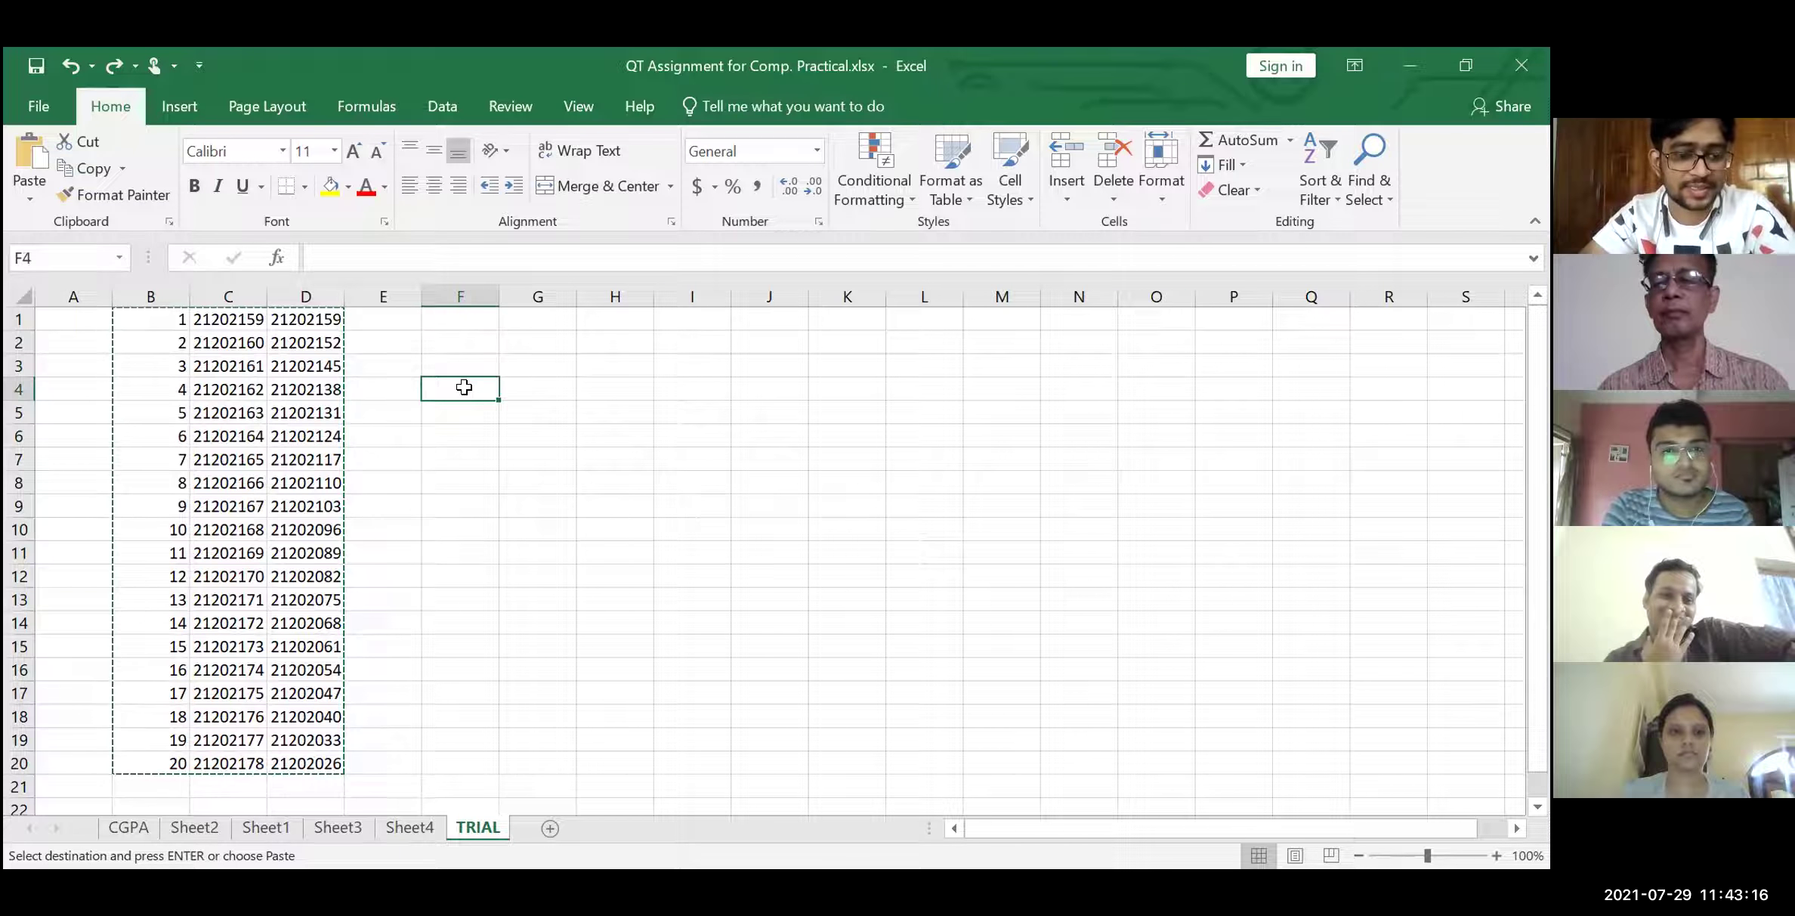
{"action": "key", "text": "Escape"}
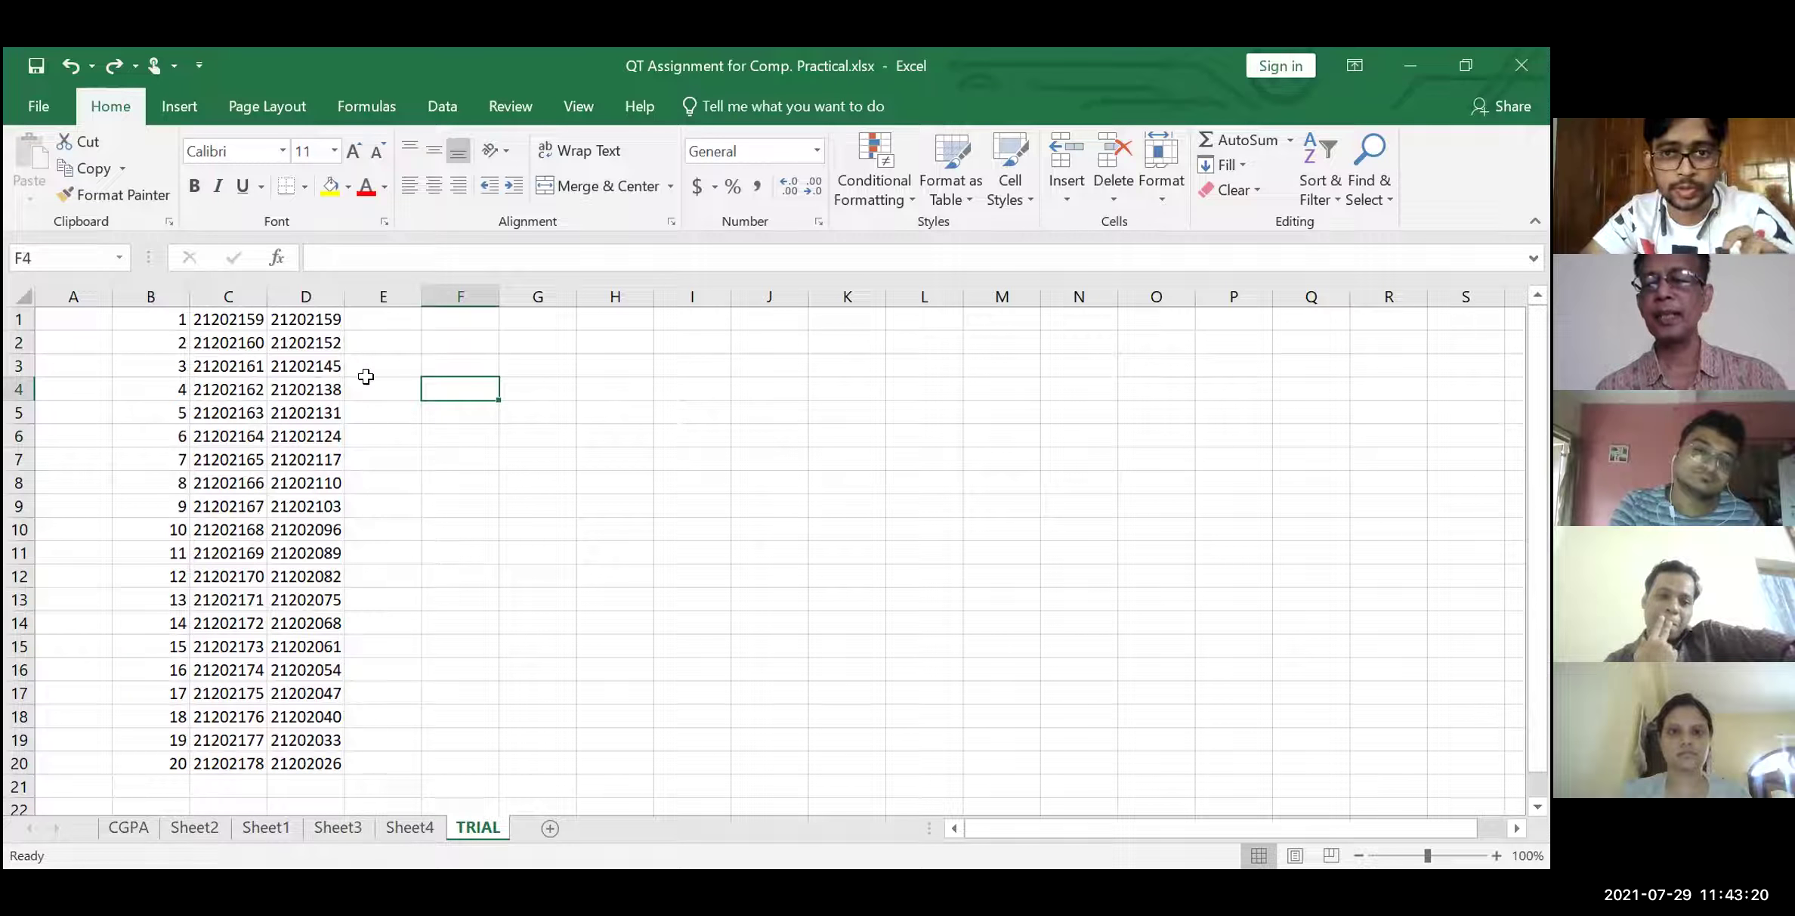
{"action": "mouse_move", "coordinate": [108, 310]}
{"action": "left_mouse_down"}
{"action": "mouse_move", "coordinate": [308, 750]}
{"action": "mouse_move", "coordinate": [453, 627]}
{"action": "left_mouse_up"}
{"action": "left_click", "coordinate": [949, 616]}
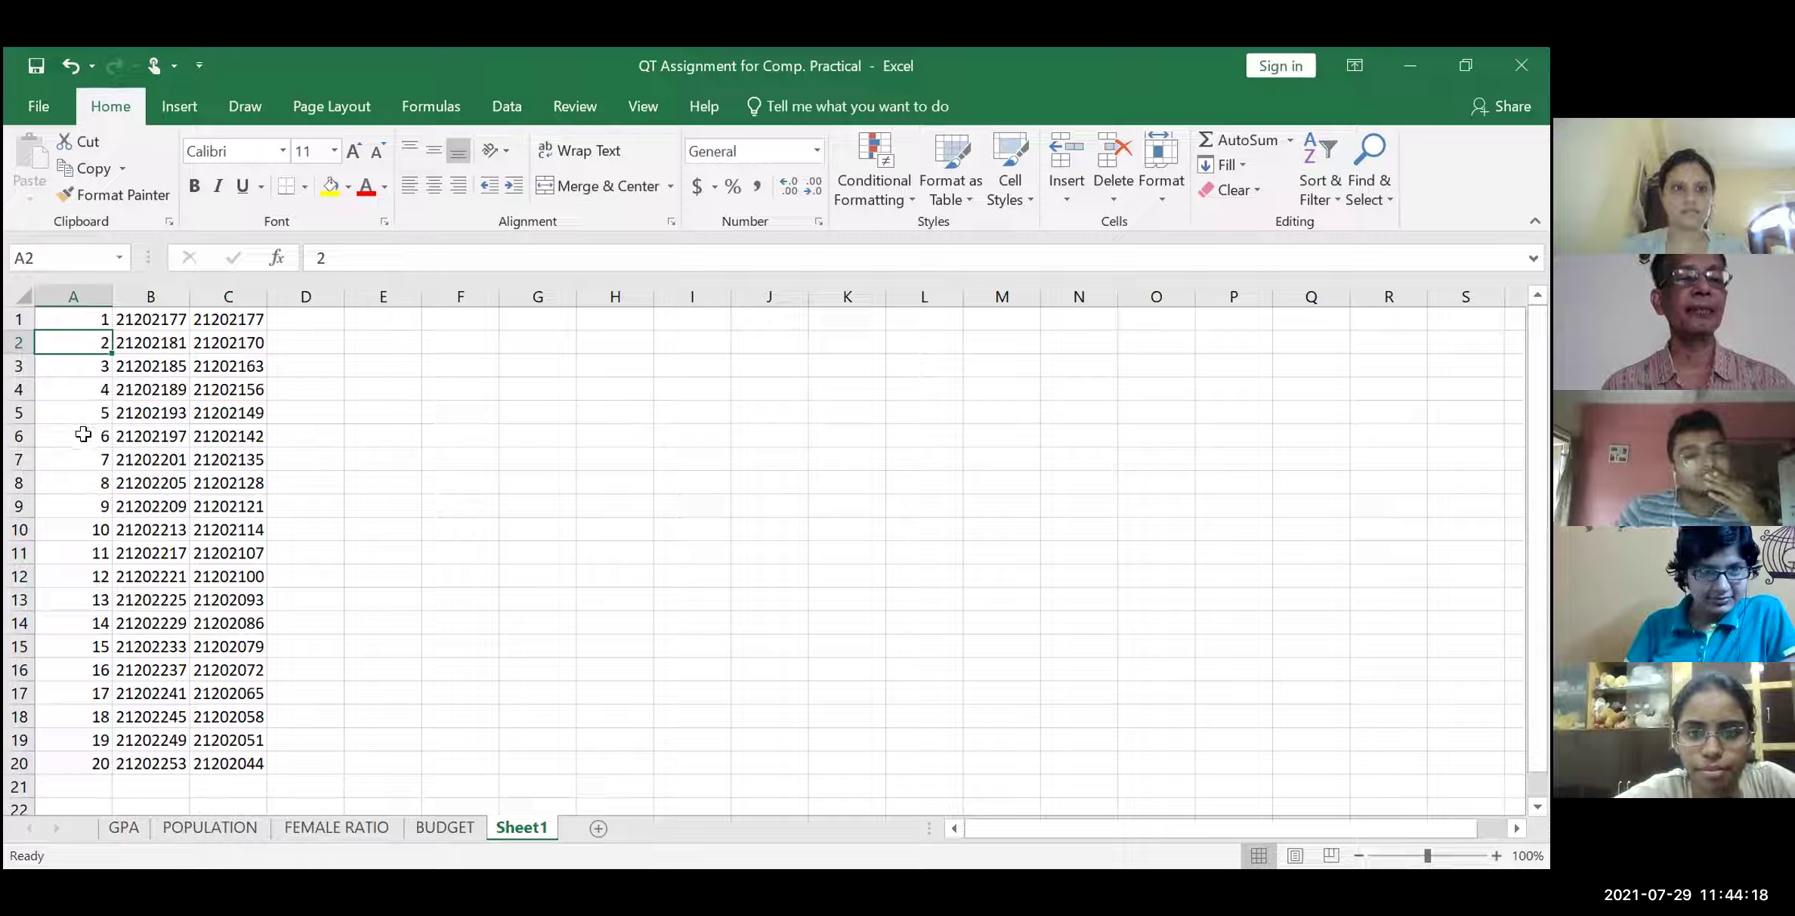
Enter 5 in E1 and 7 in E2 as the series start
{"action": "left_click", "coordinate": [392, 316]}
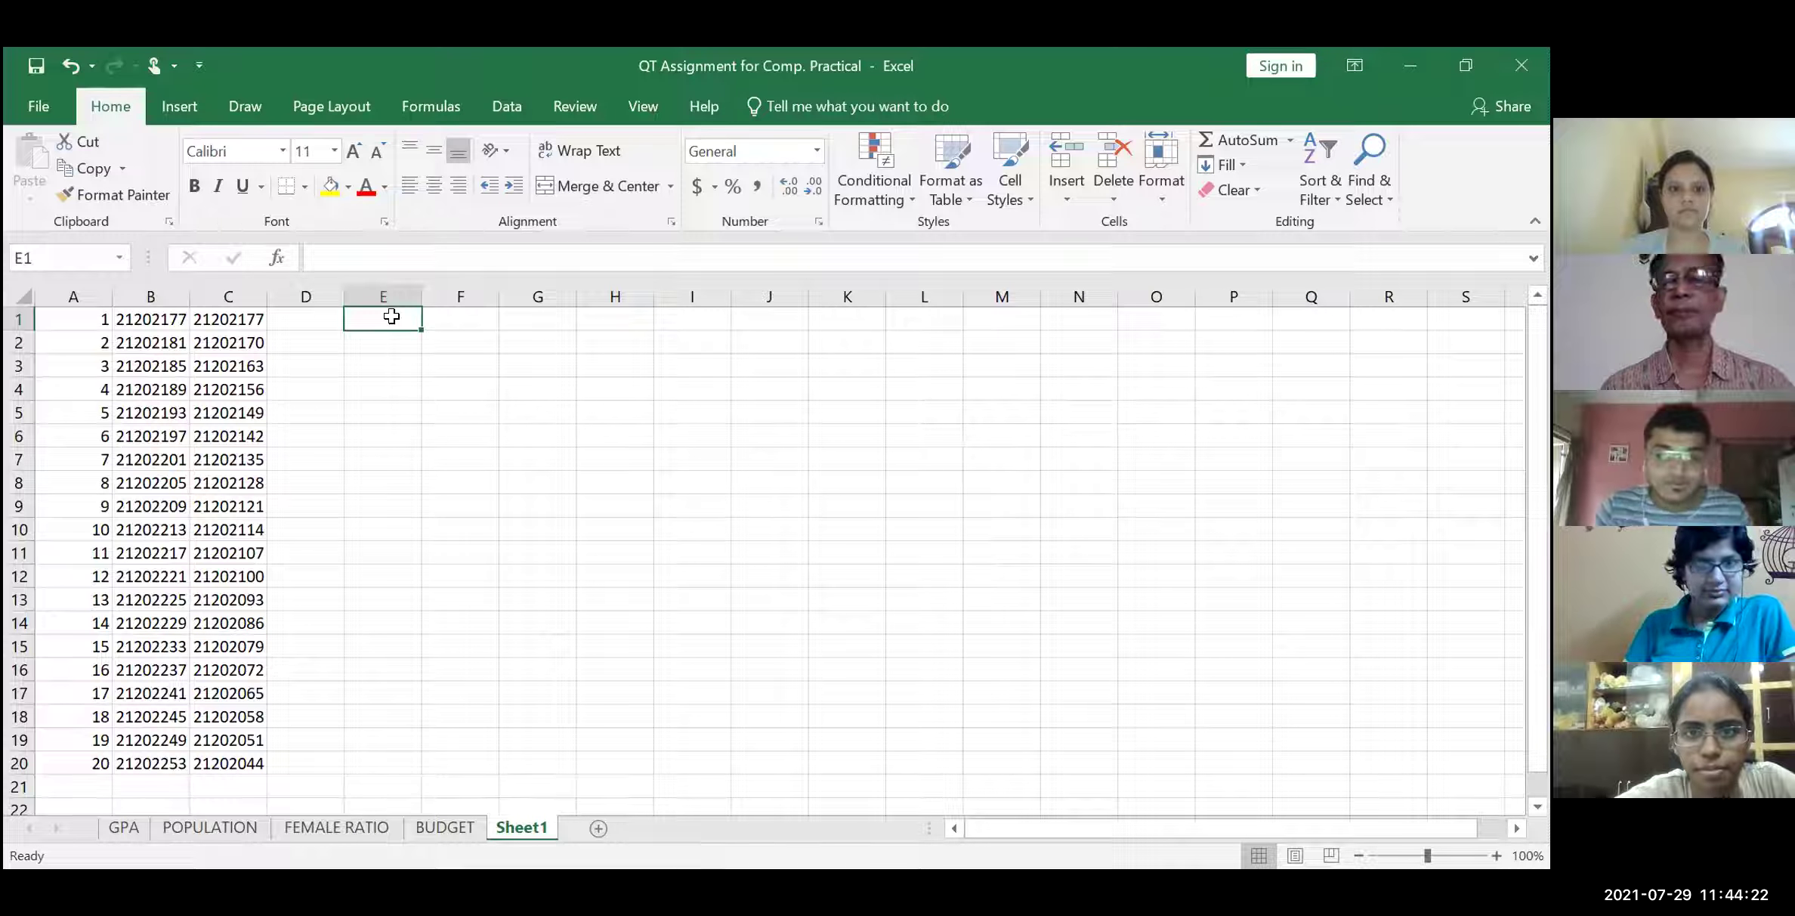
{"action": "type", "text": "5"}
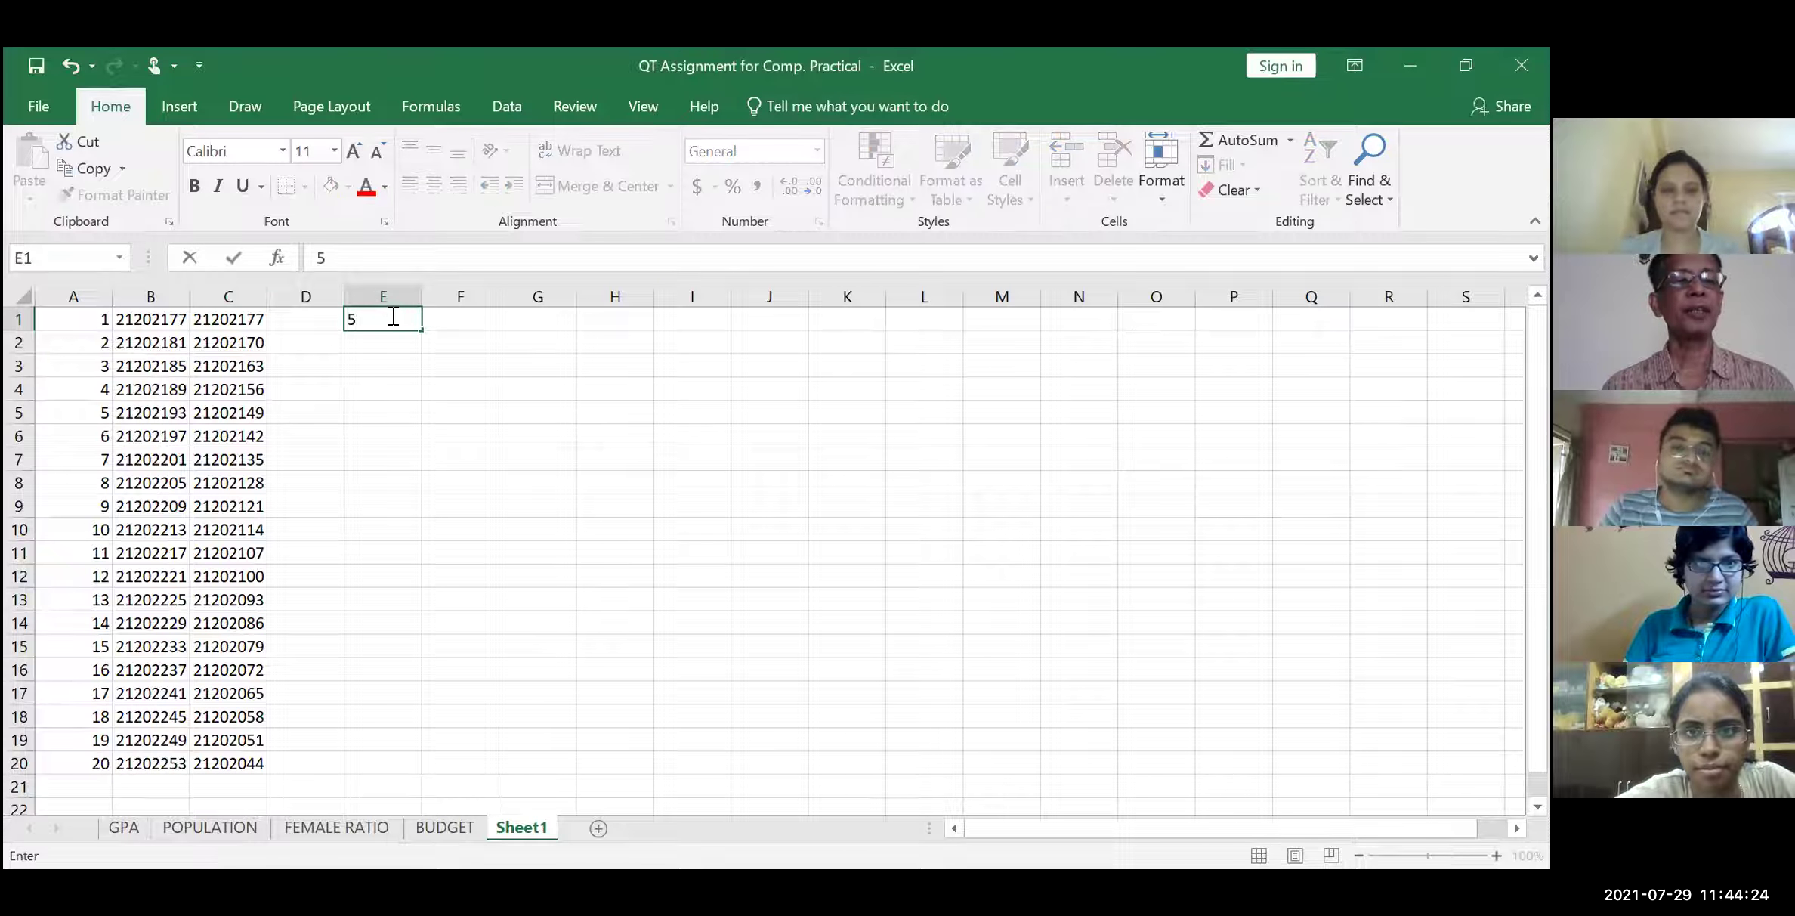
{"action": "left_click", "coordinate": [388, 344]}
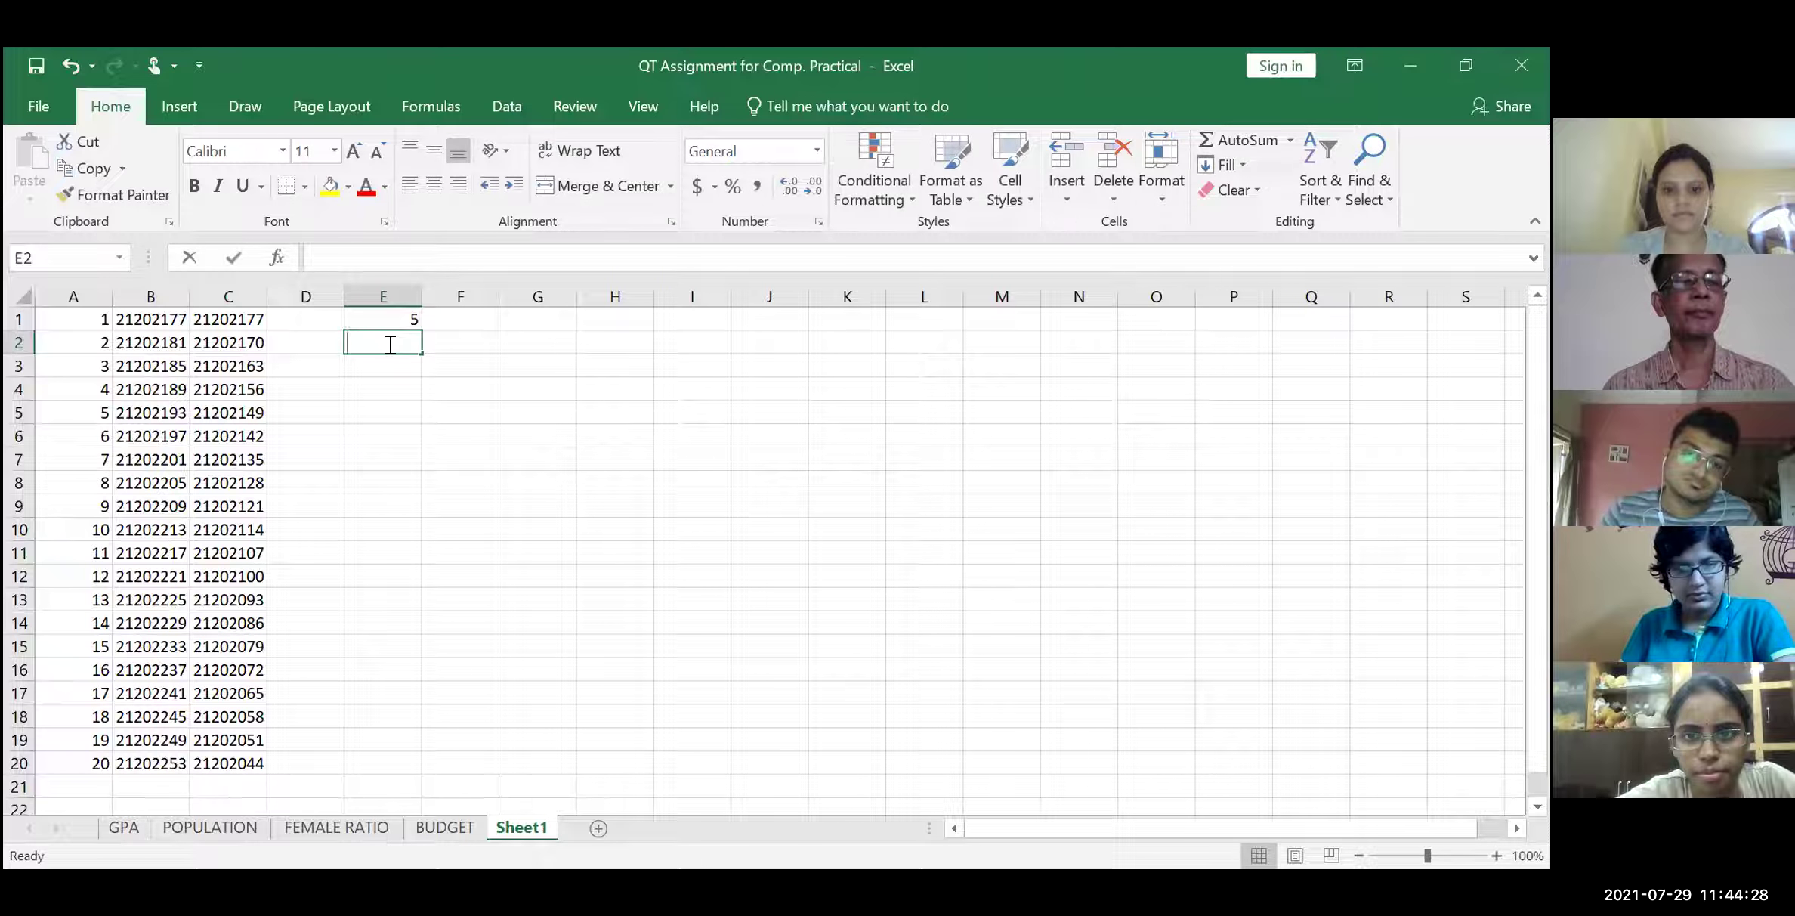
{"action": "type", "text": "7"}
{"action": "left_click", "coordinate": [378, 370]}
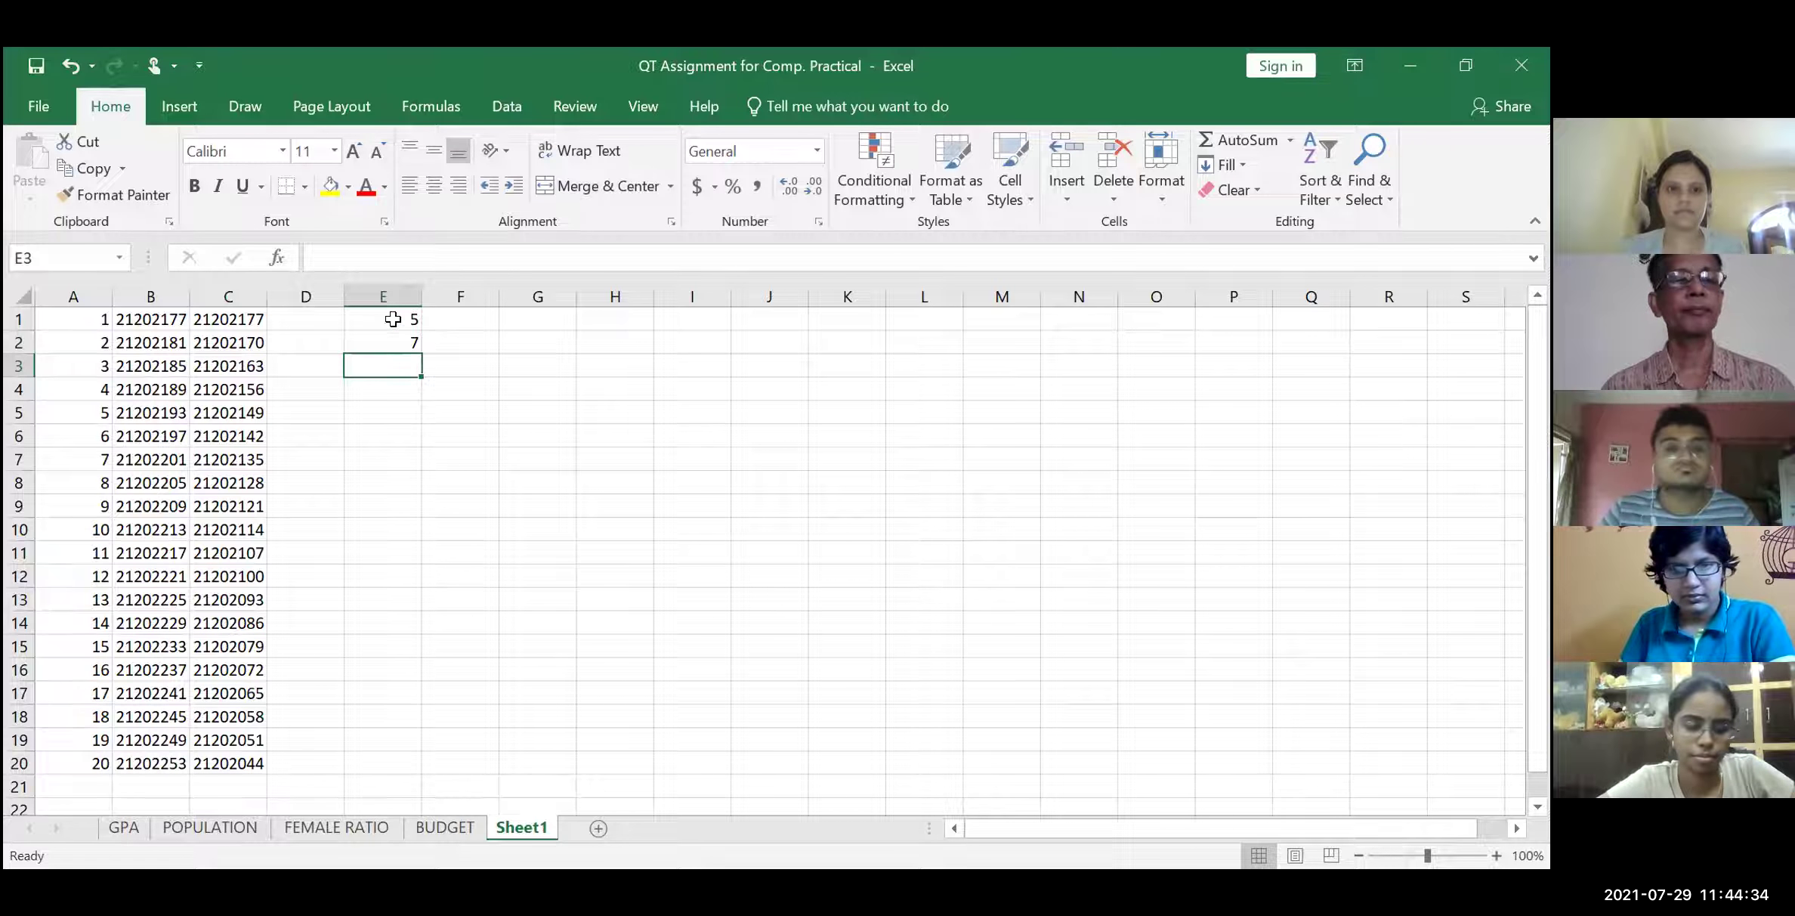
Fill the 5, 7 odd-number series down to E20, then undo the fill
{"action": "left_click_drag", "start_coordinate": [353, 317], "coordinate": [389, 346]}
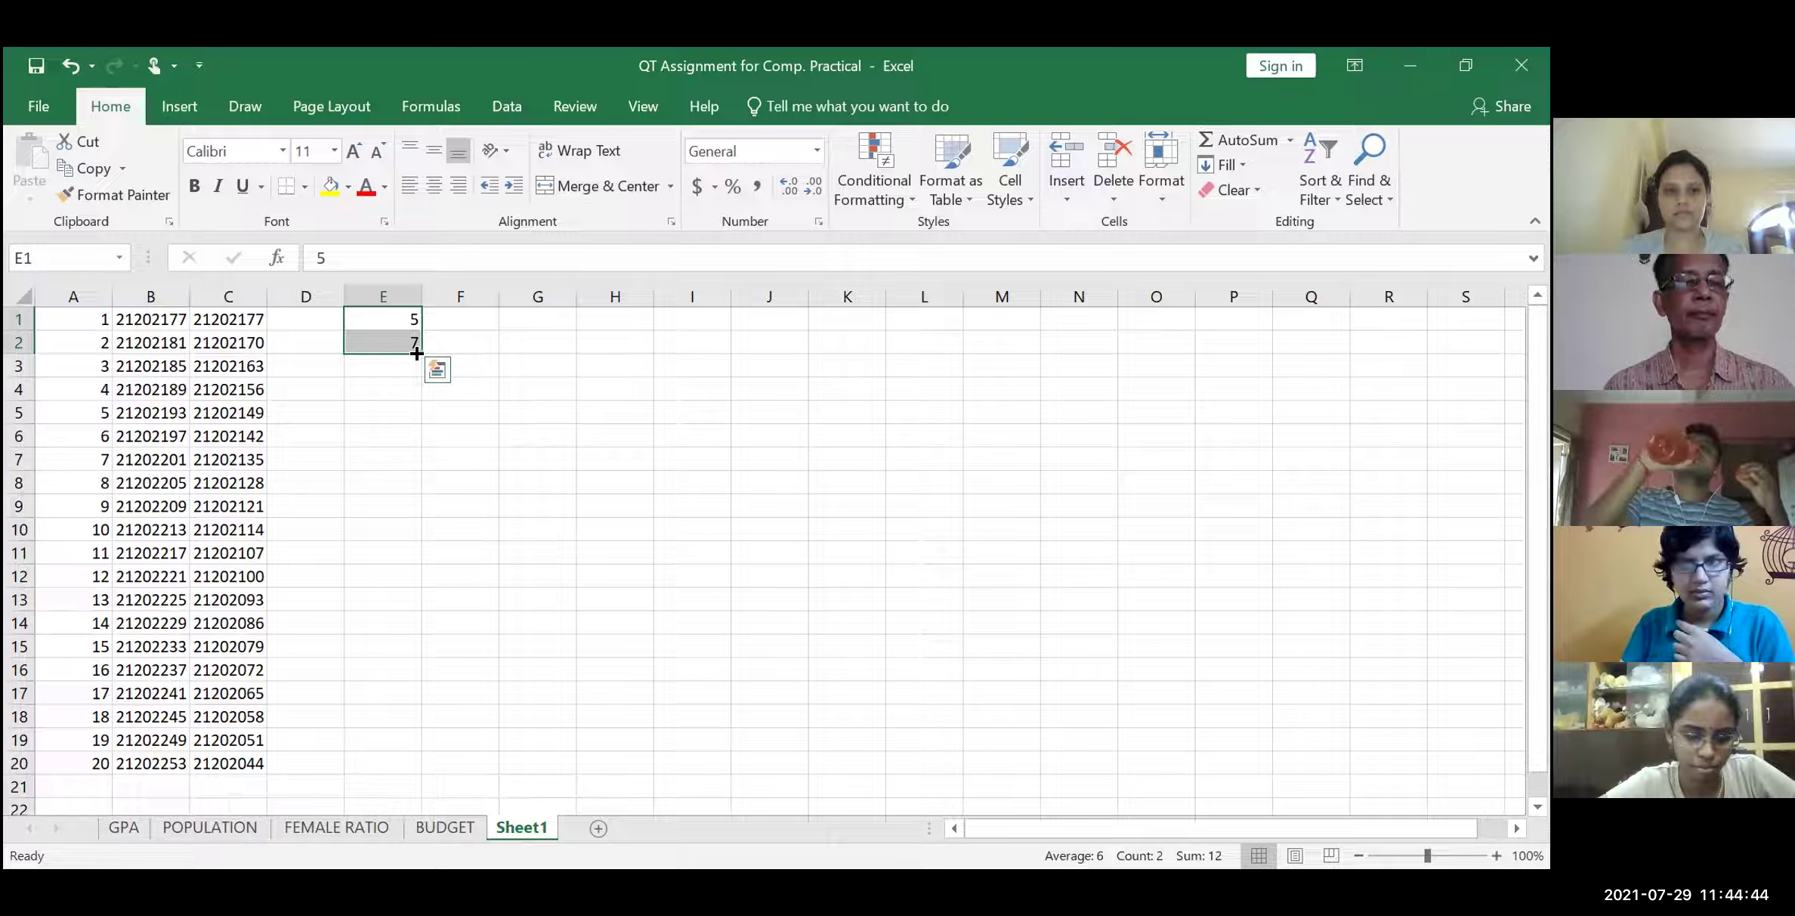
{"action": "left_click_drag", "start_coordinate": [412, 361], "coordinate": [400, 340]}
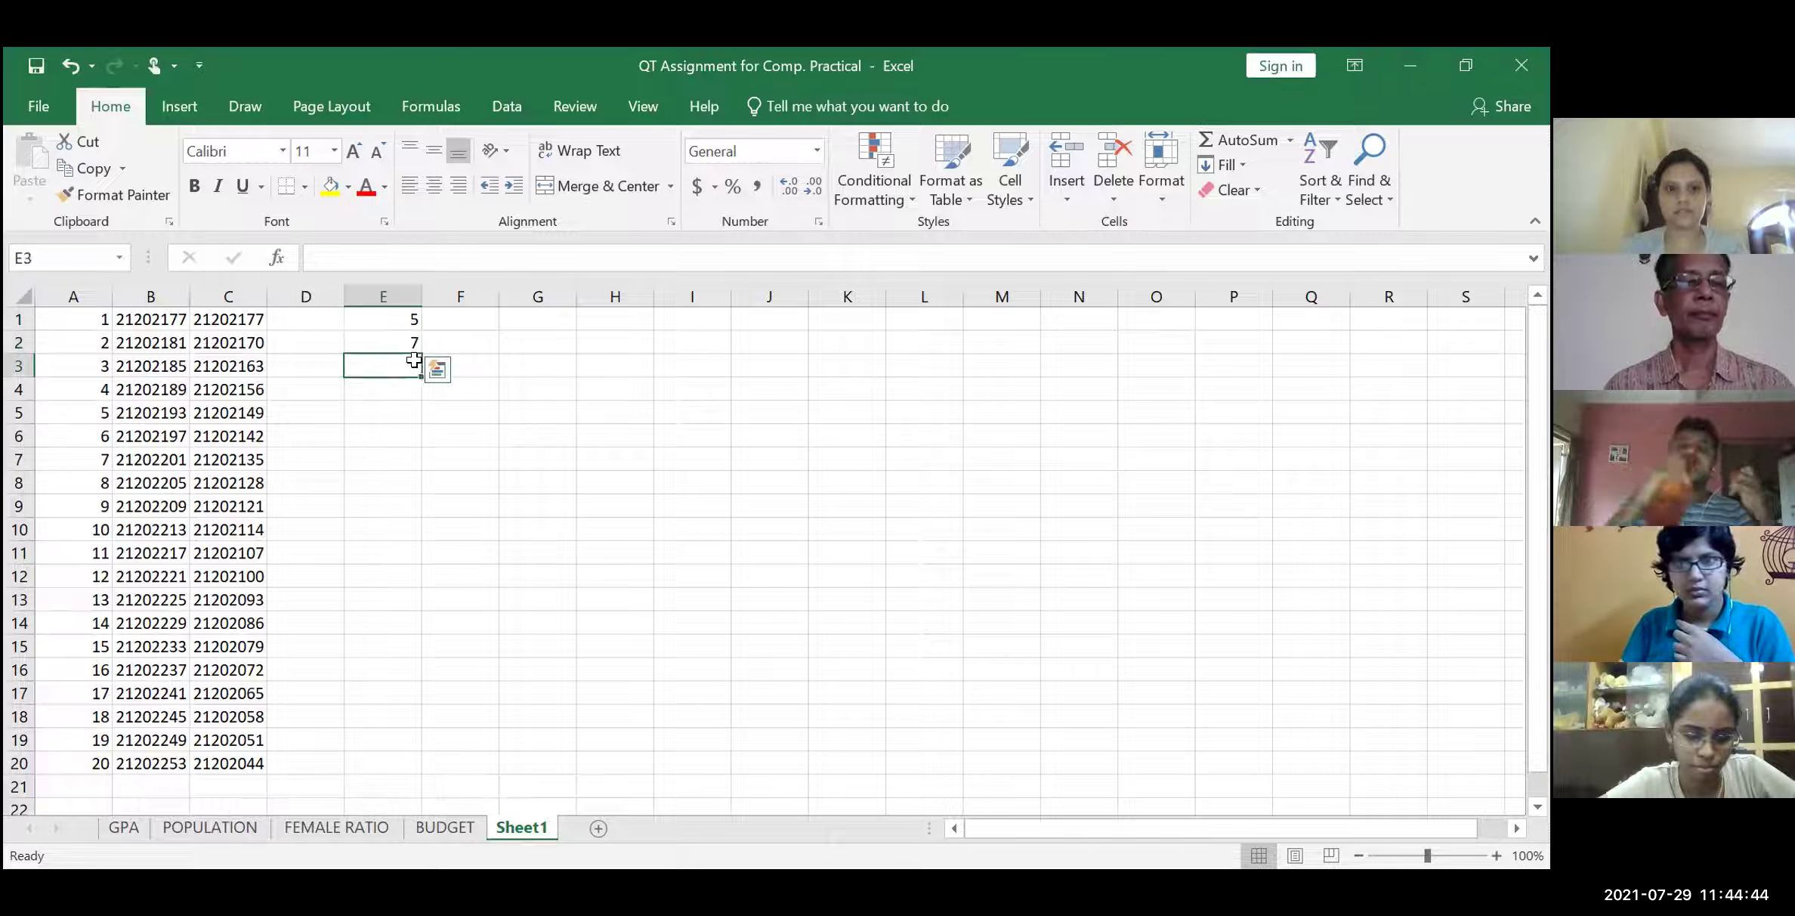
{"action": "left_click", "coordinate": [362, 317]}
{"action": "mouse_move", "coordinate": [364, 319]}
{"action": "left_mouse_down"}
{"action": "mouse_move", "coordinate": [404, 345]}
{"action": "mouse_move", "coordinate": [426, 504]}
{"action": "left_mouse_up"}
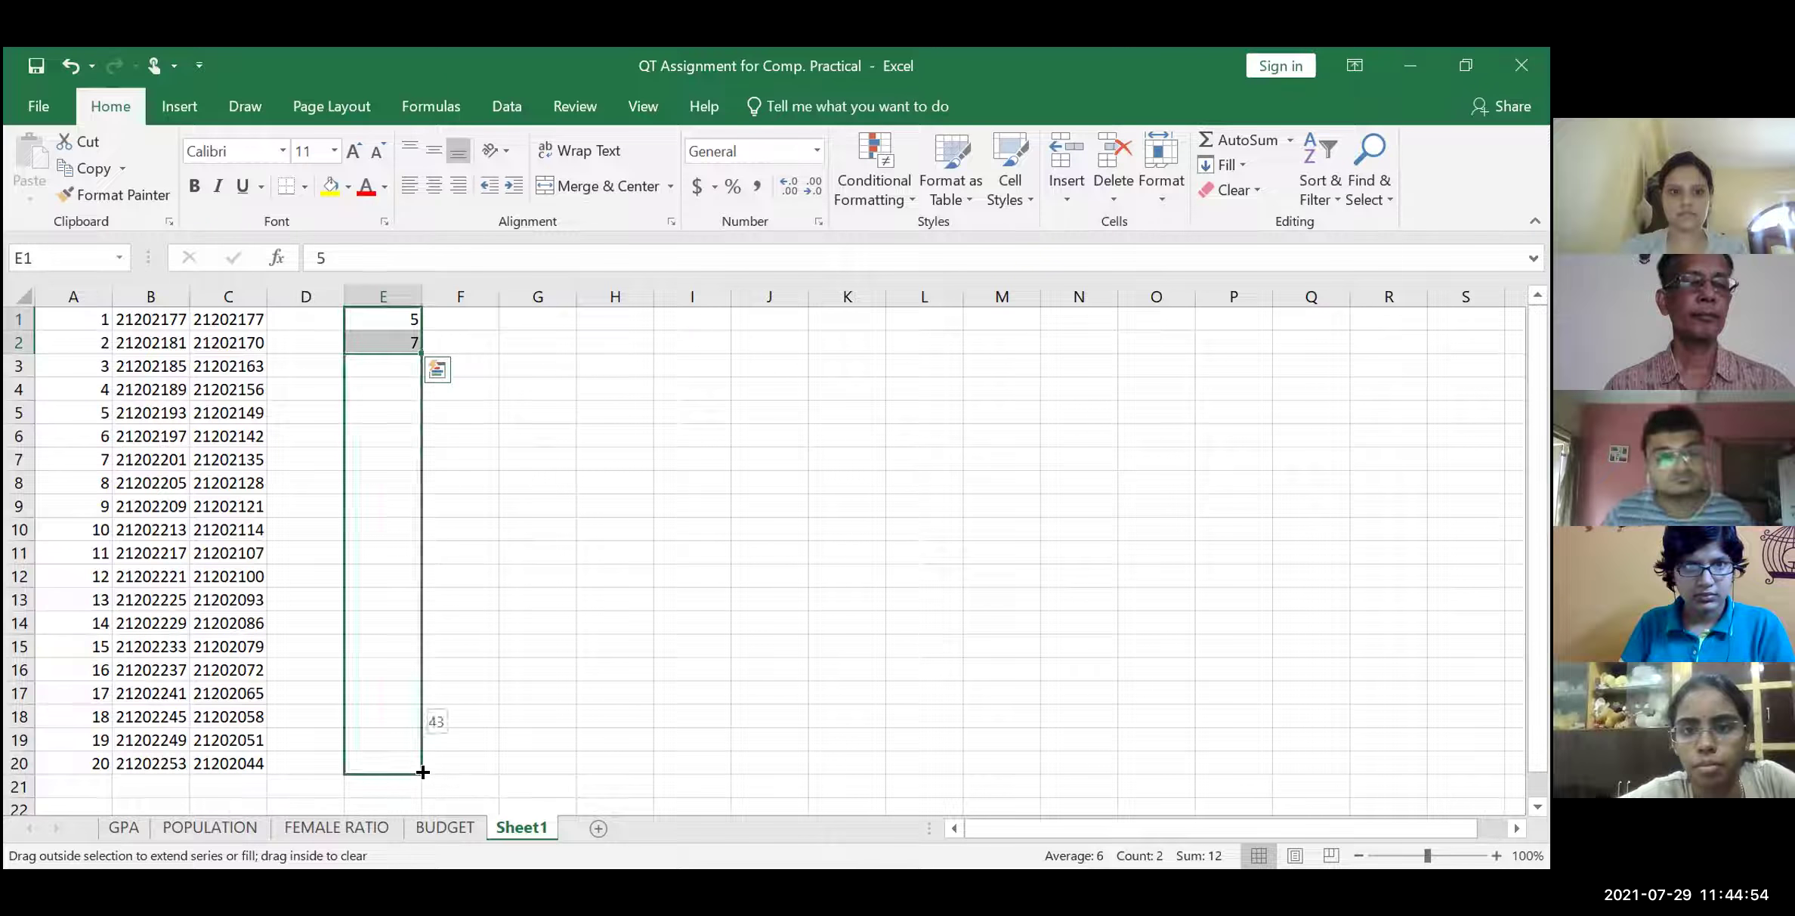
{"action": "left_click_drag", "start_coordinate": [426, 504], "coordinate": [422, 771]}
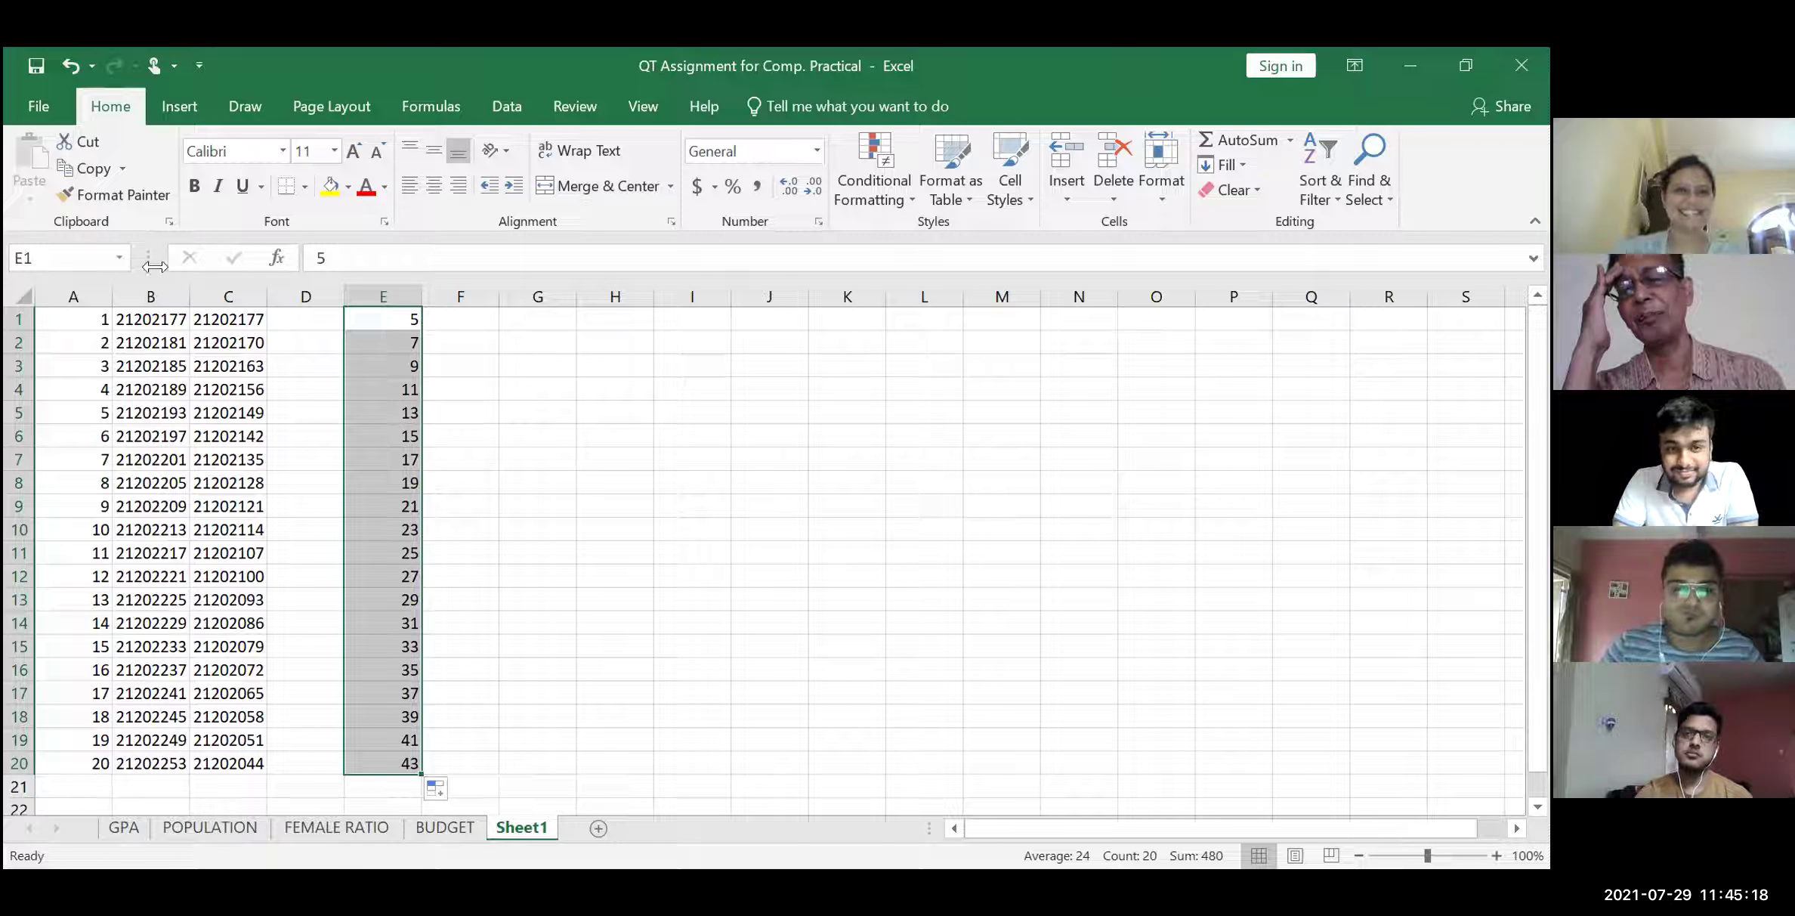
{"action": "left_click", "coordinate": [62, 60]}
Undo the remaining column E entries and select the A1:C20 table
{"action": "left_click", "coordinate": [62, 61]}
{"action": "left_click", "coordinate": [62, 60]}
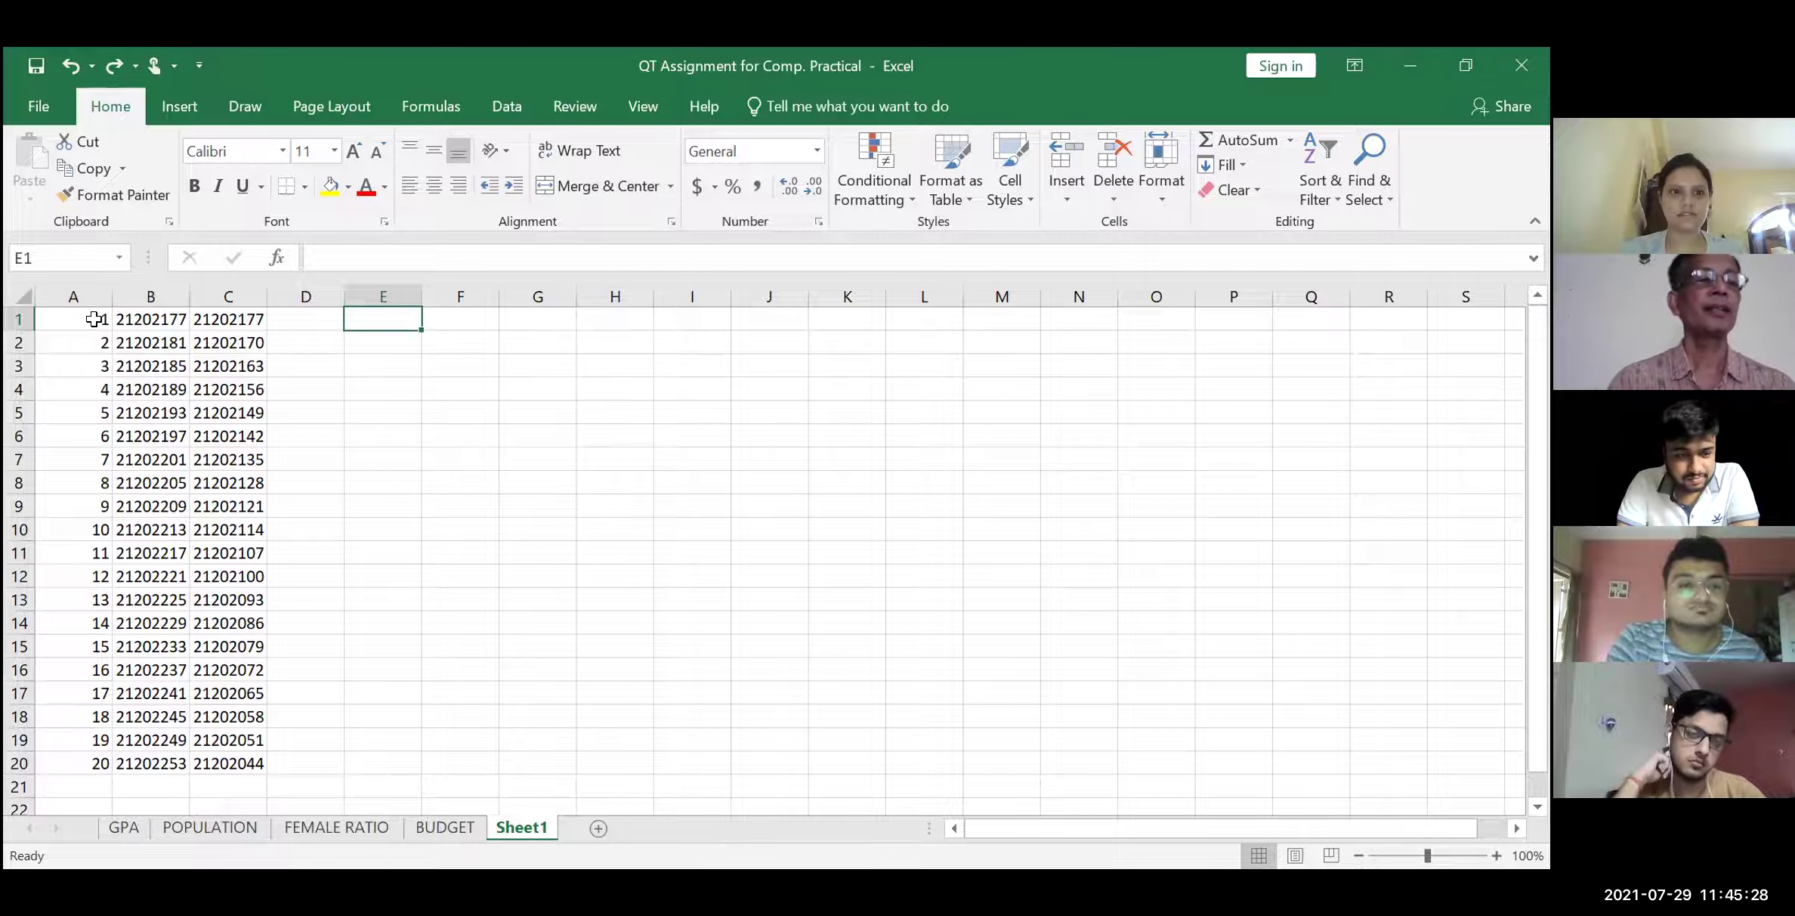
{"action": "left_click", "coordinate": [93, 319]}
{"action": "mouse_move", "coordinate": [94, 318]}
{"action": "left_mouse_down"}
{"action": "mouse_move", "coordinate": [266, 728]}
{"action": "mouse_move", "coordinate": [260, 765]}
{"action": "left_mouse_up"}
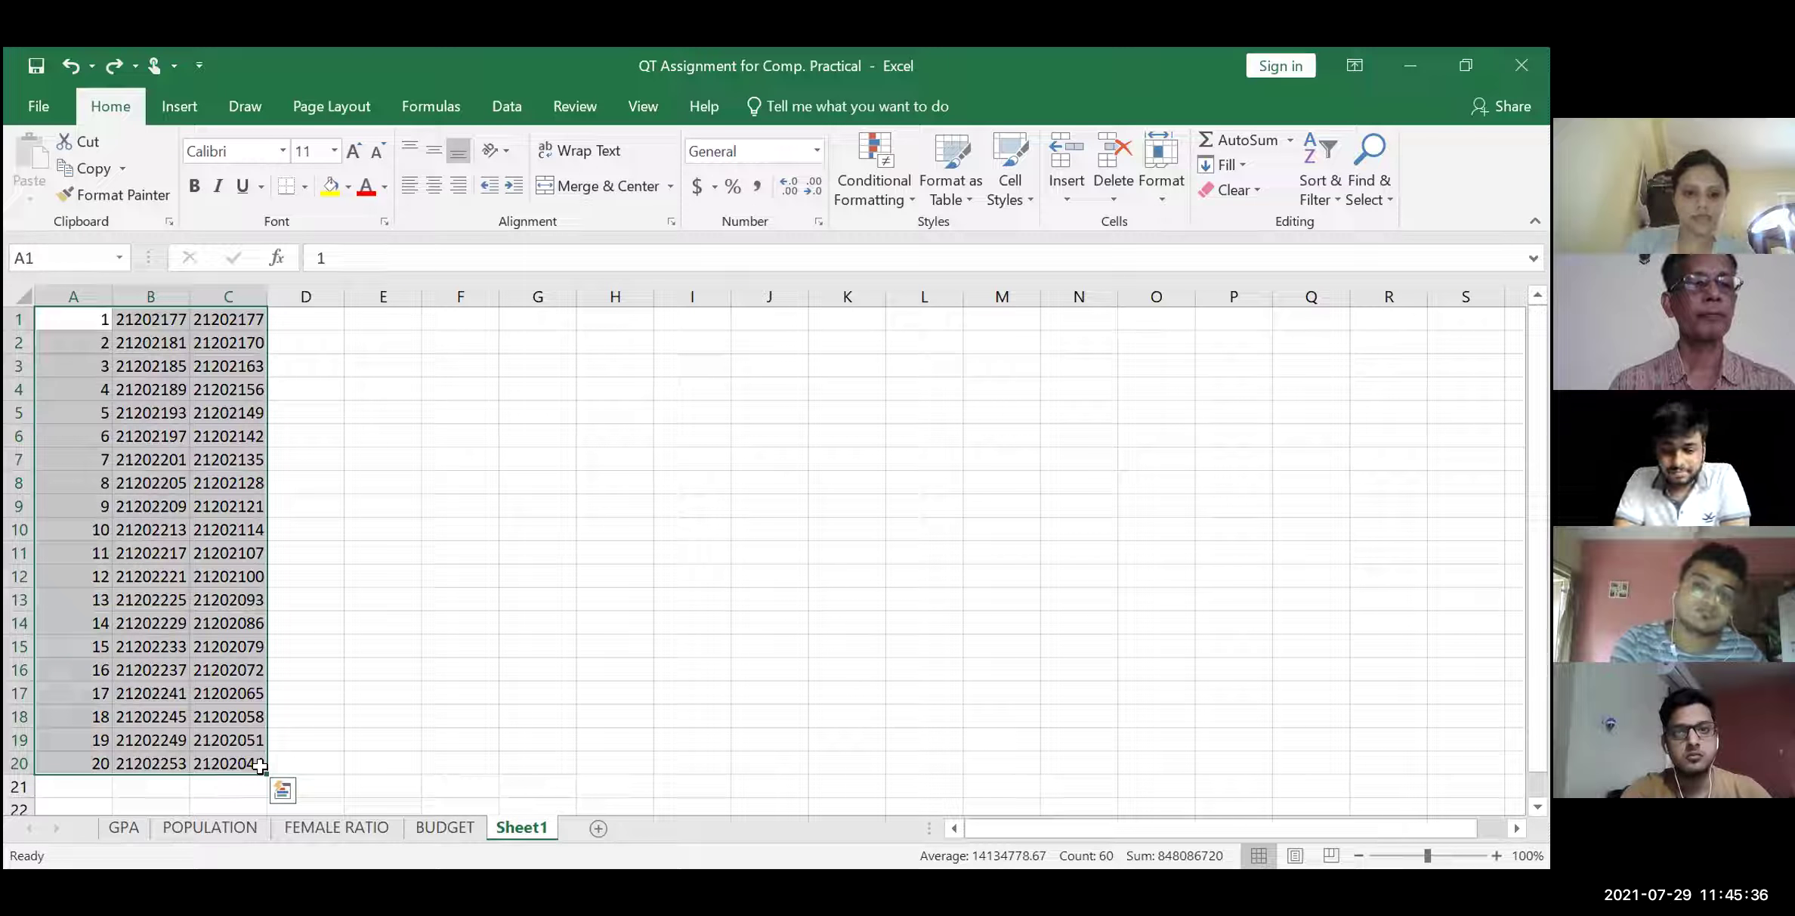
Copy the 20-row table and paste it starting at B2
{"action": "key", "text": "ctrl+c"}
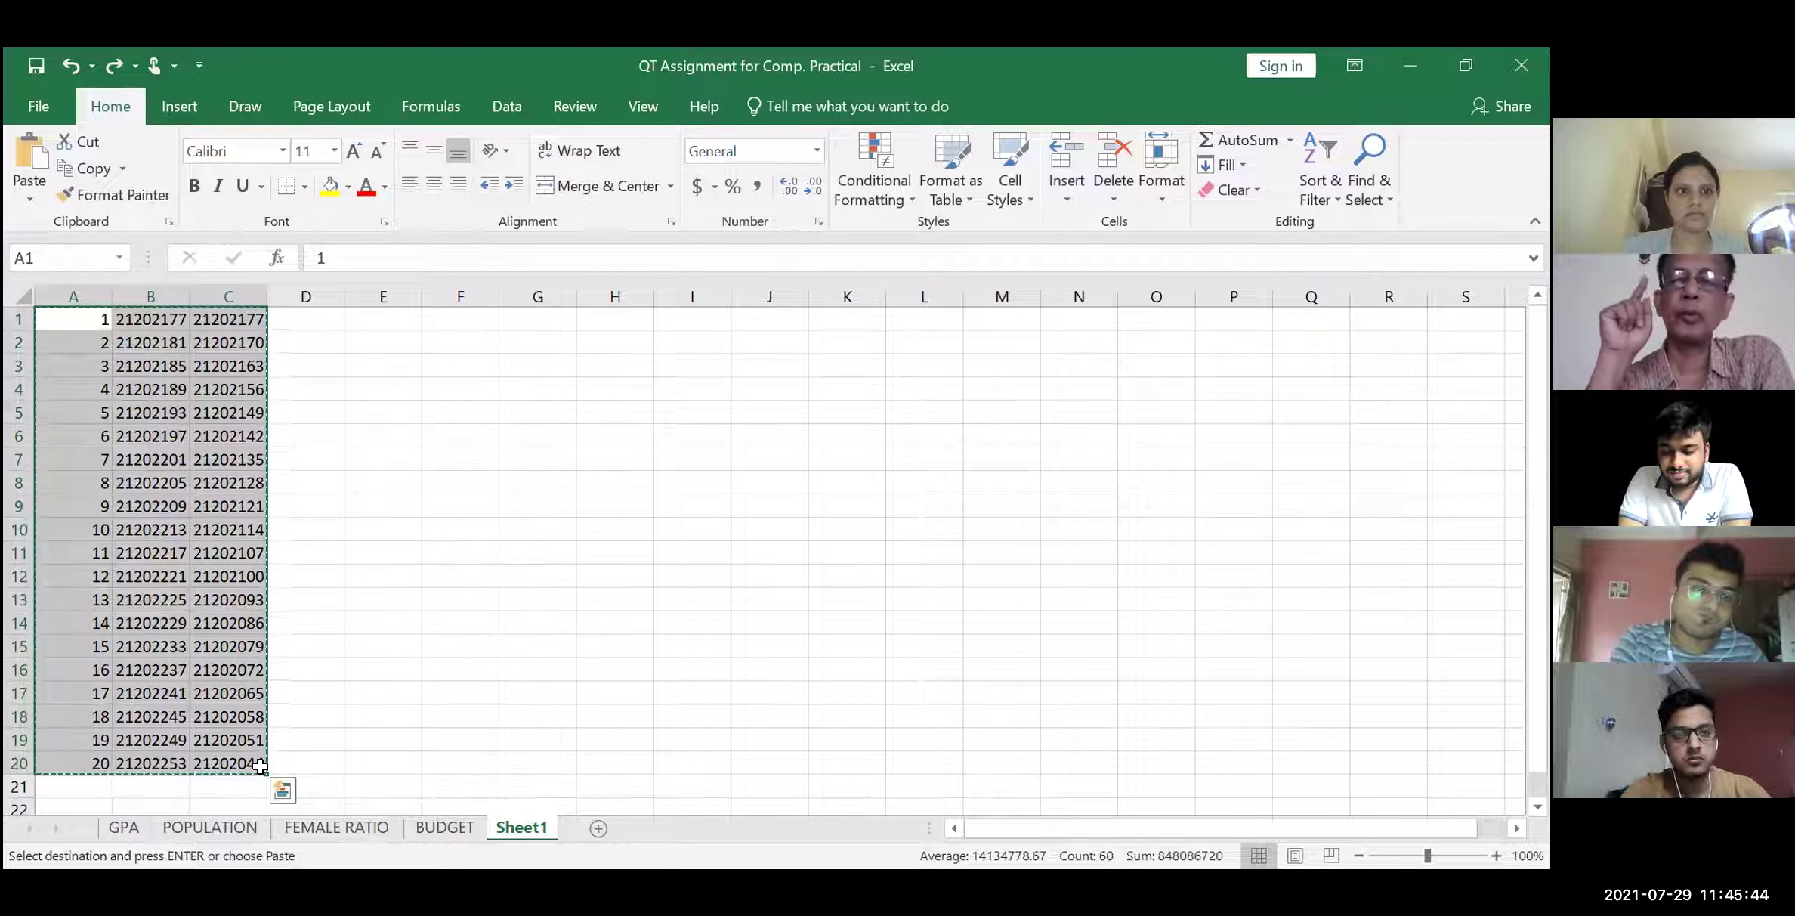
{"action": "left_click", "coordinate": [140, 339]}
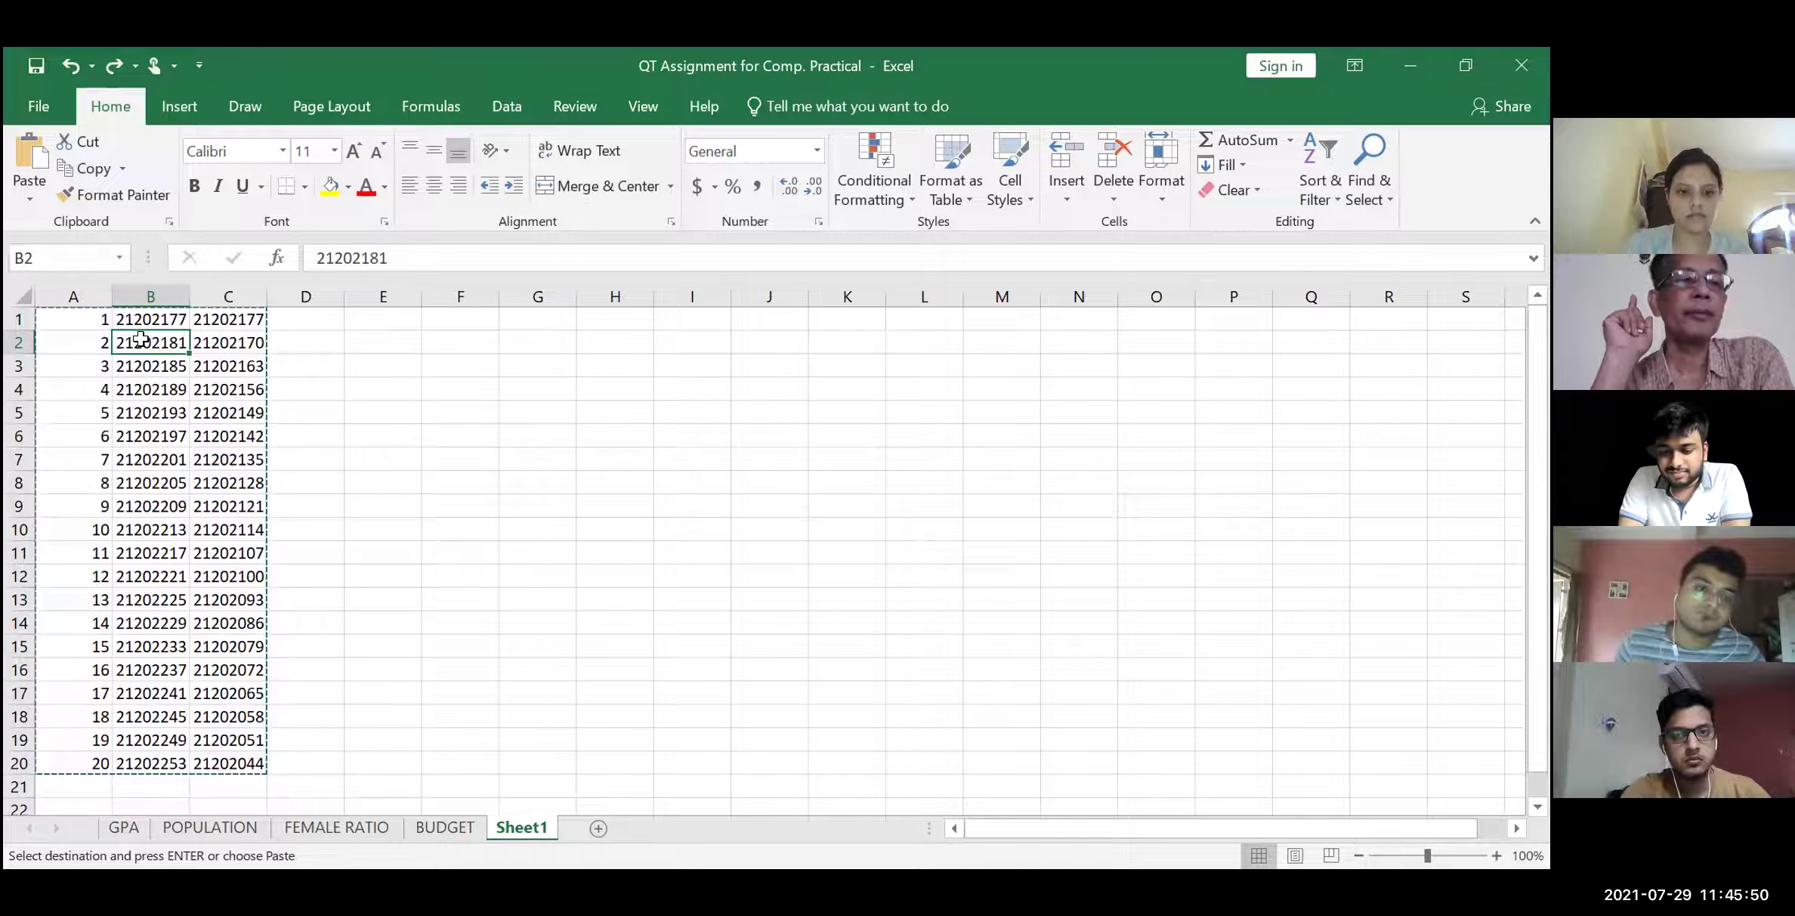
{"action": "key", "text": "Return"}
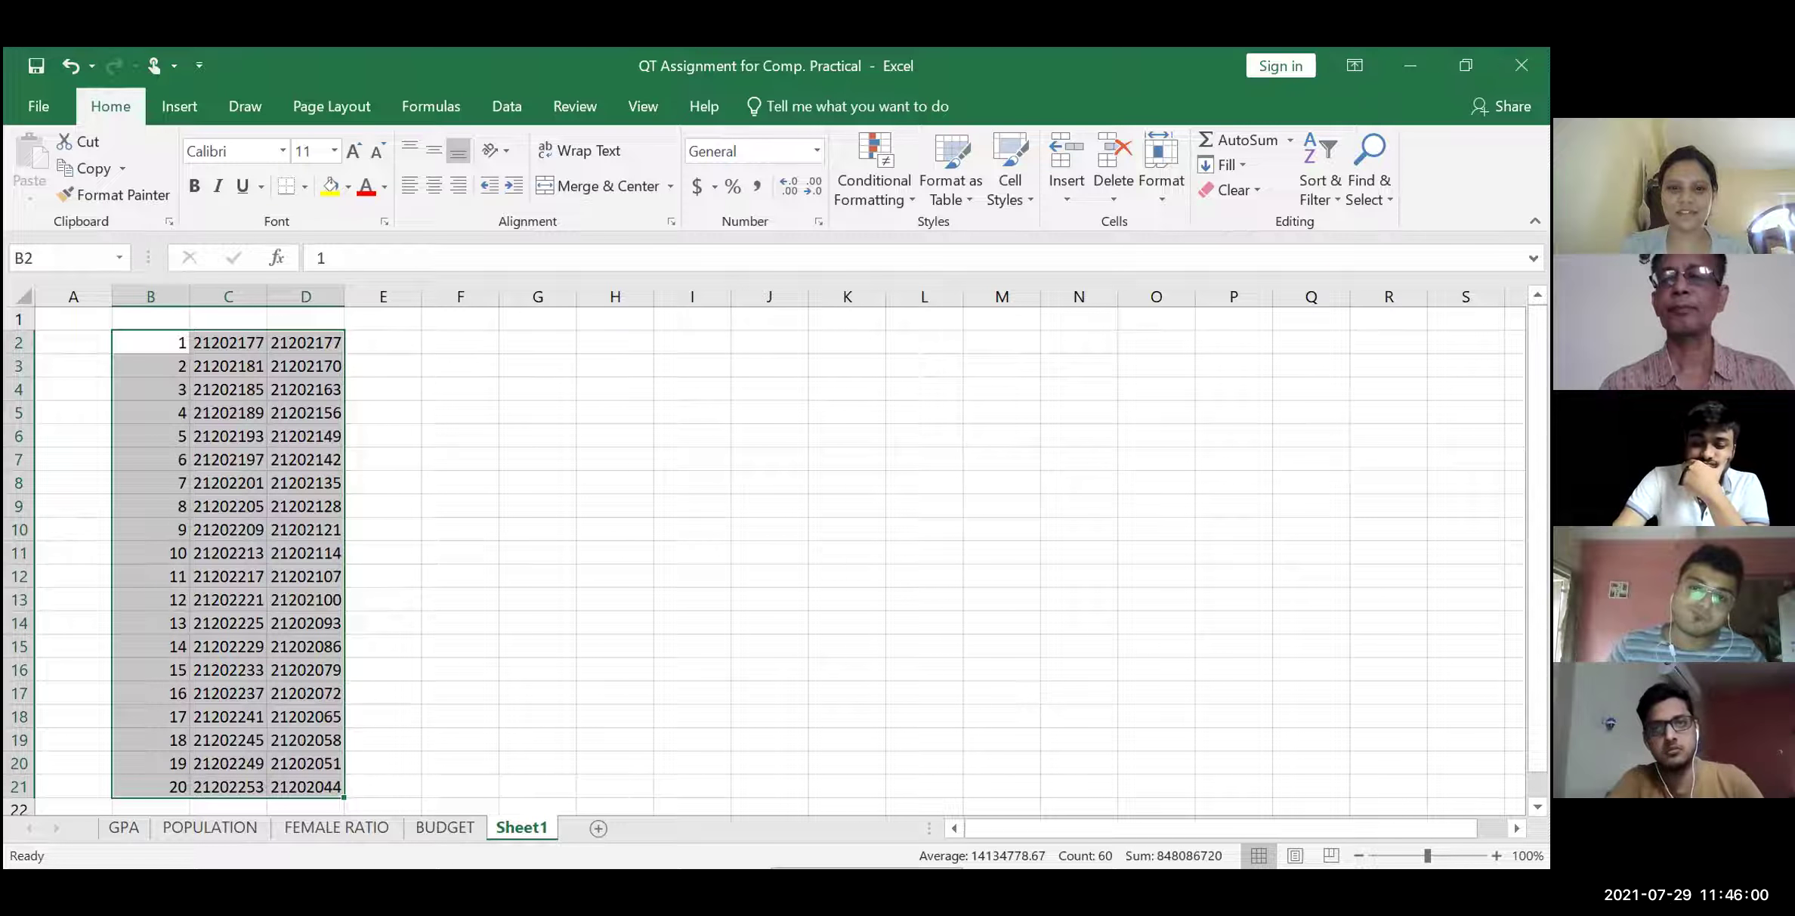
{"action": "left_click", "coordinate": [904, 85]}
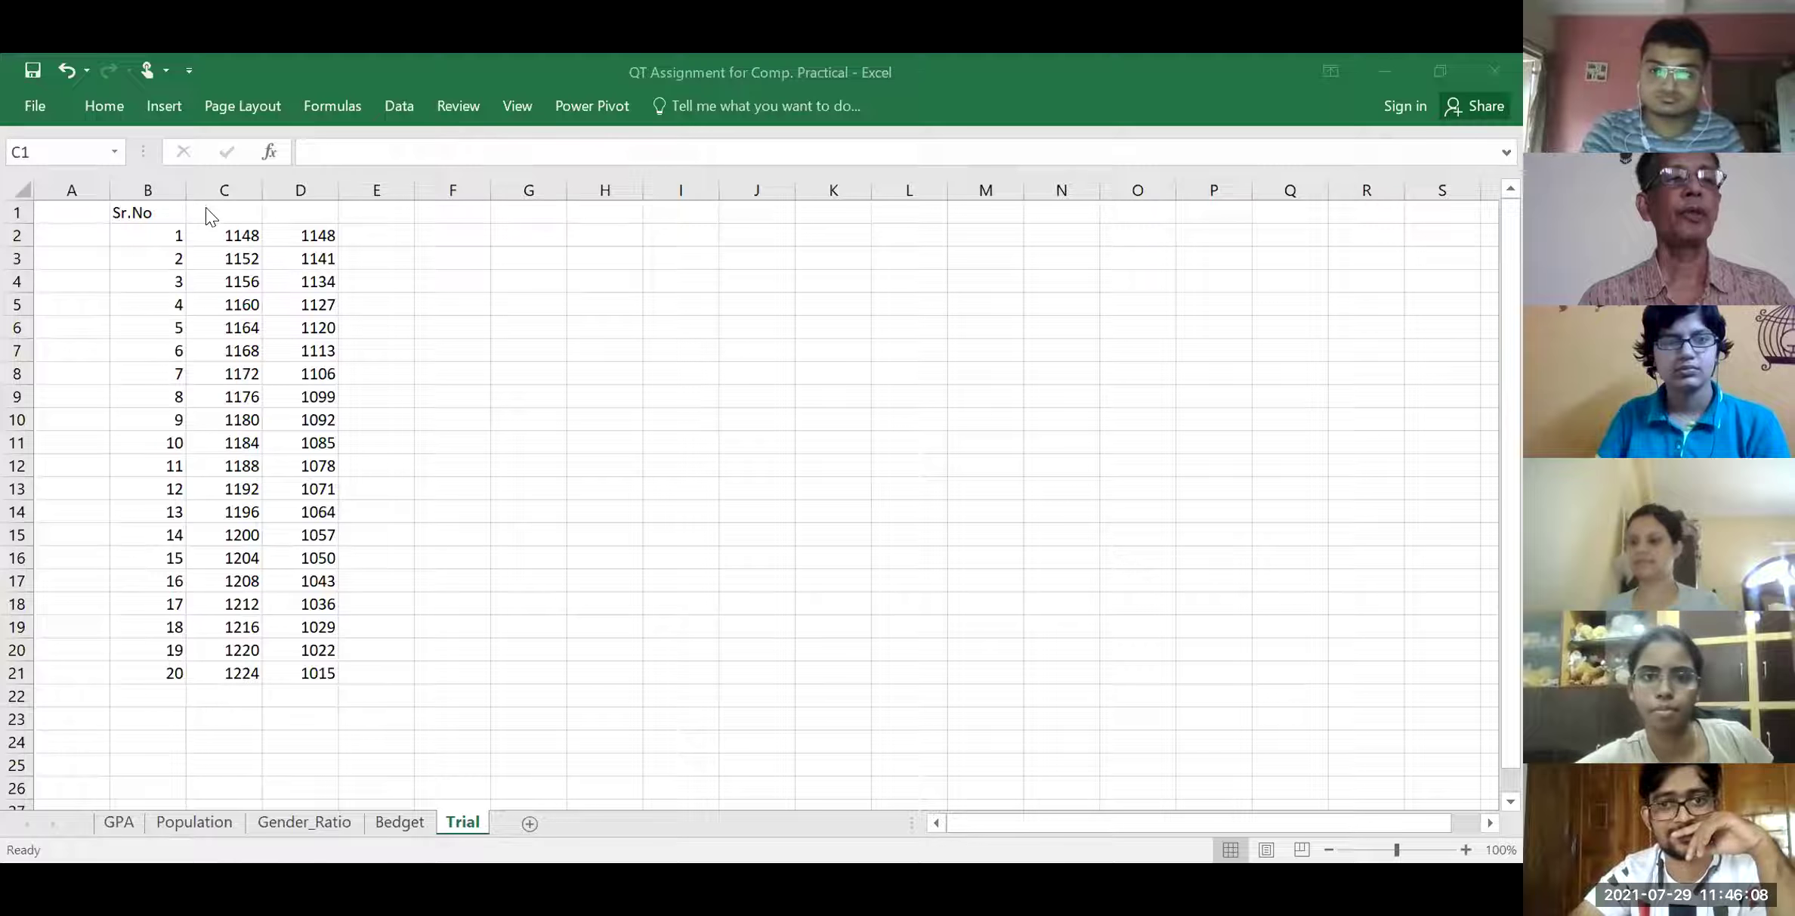
{"action": "left_click", "coordinate": [204, 208]}
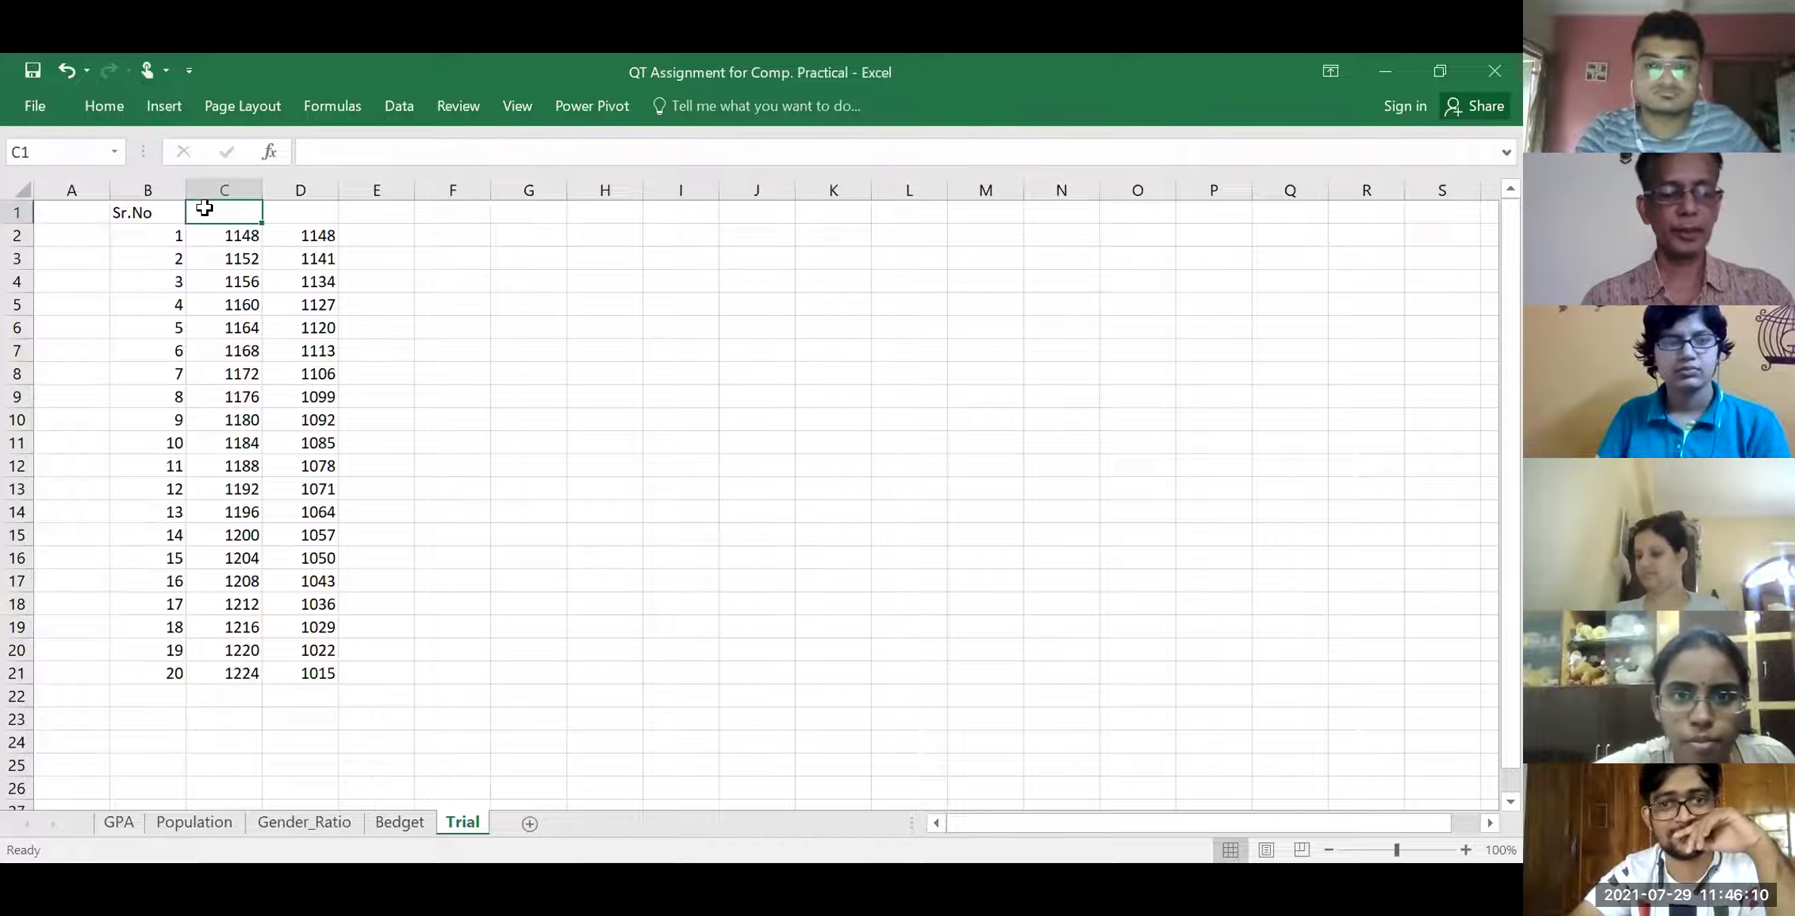
{"action": "type", "text": "X"}
{"action": "key", "text": "Tab"}
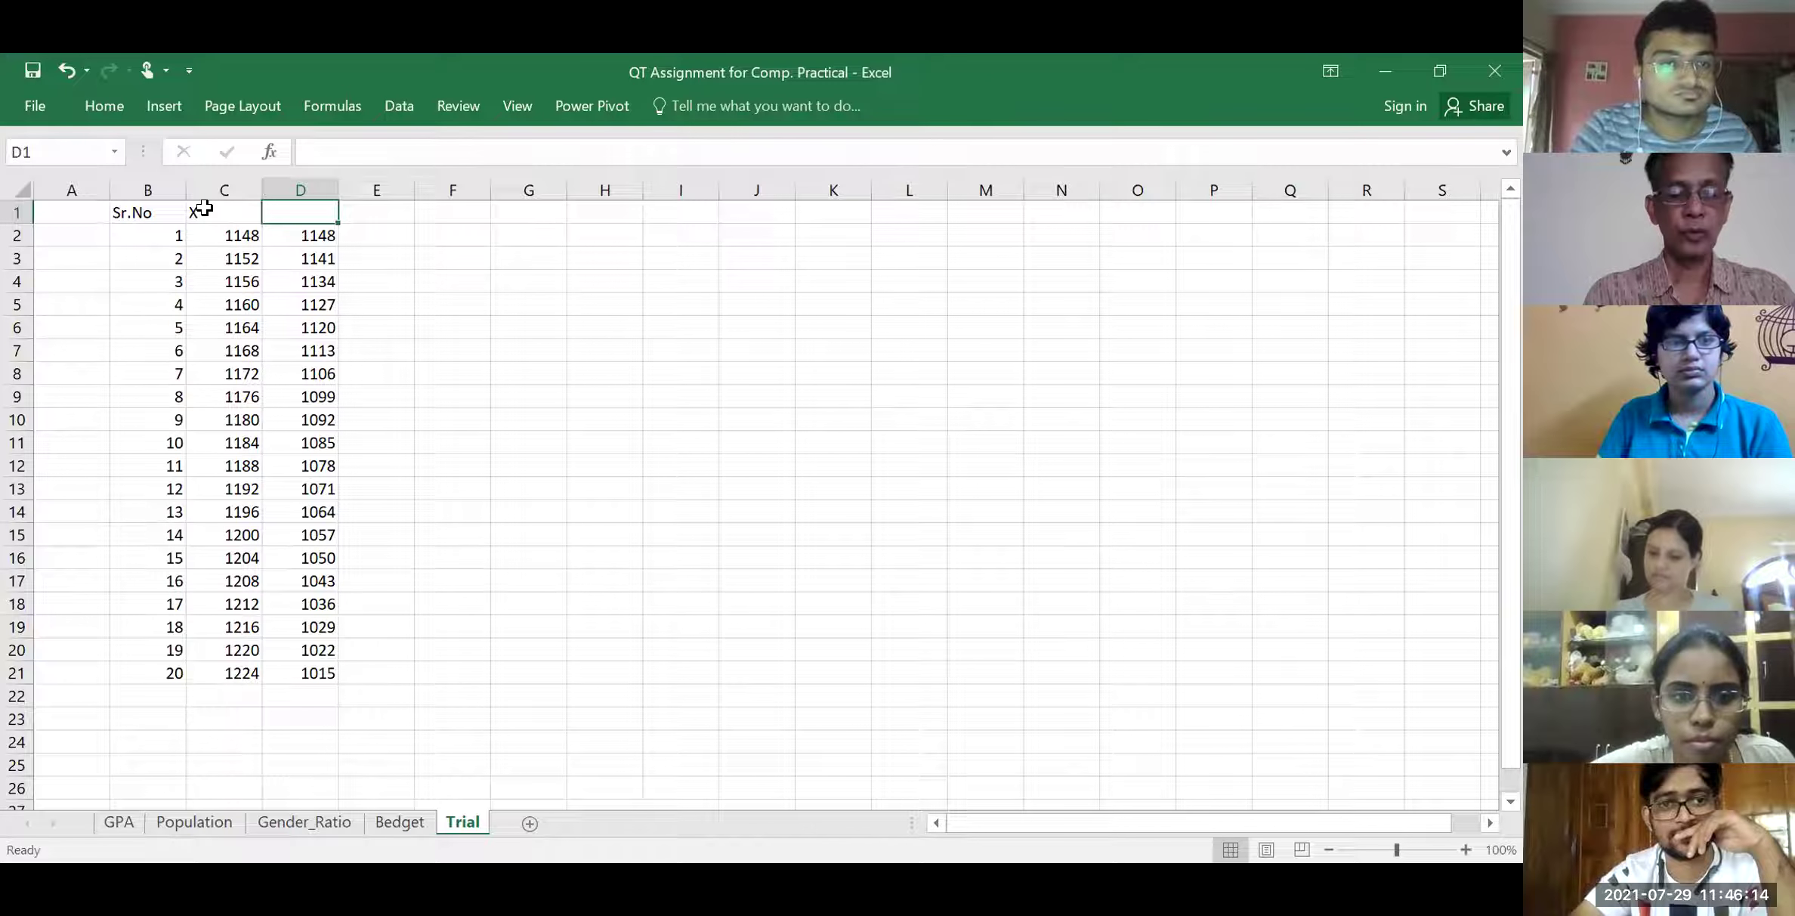
{"action": "type", "text": "Y"}
{"action": "key", "text": "Tab"}
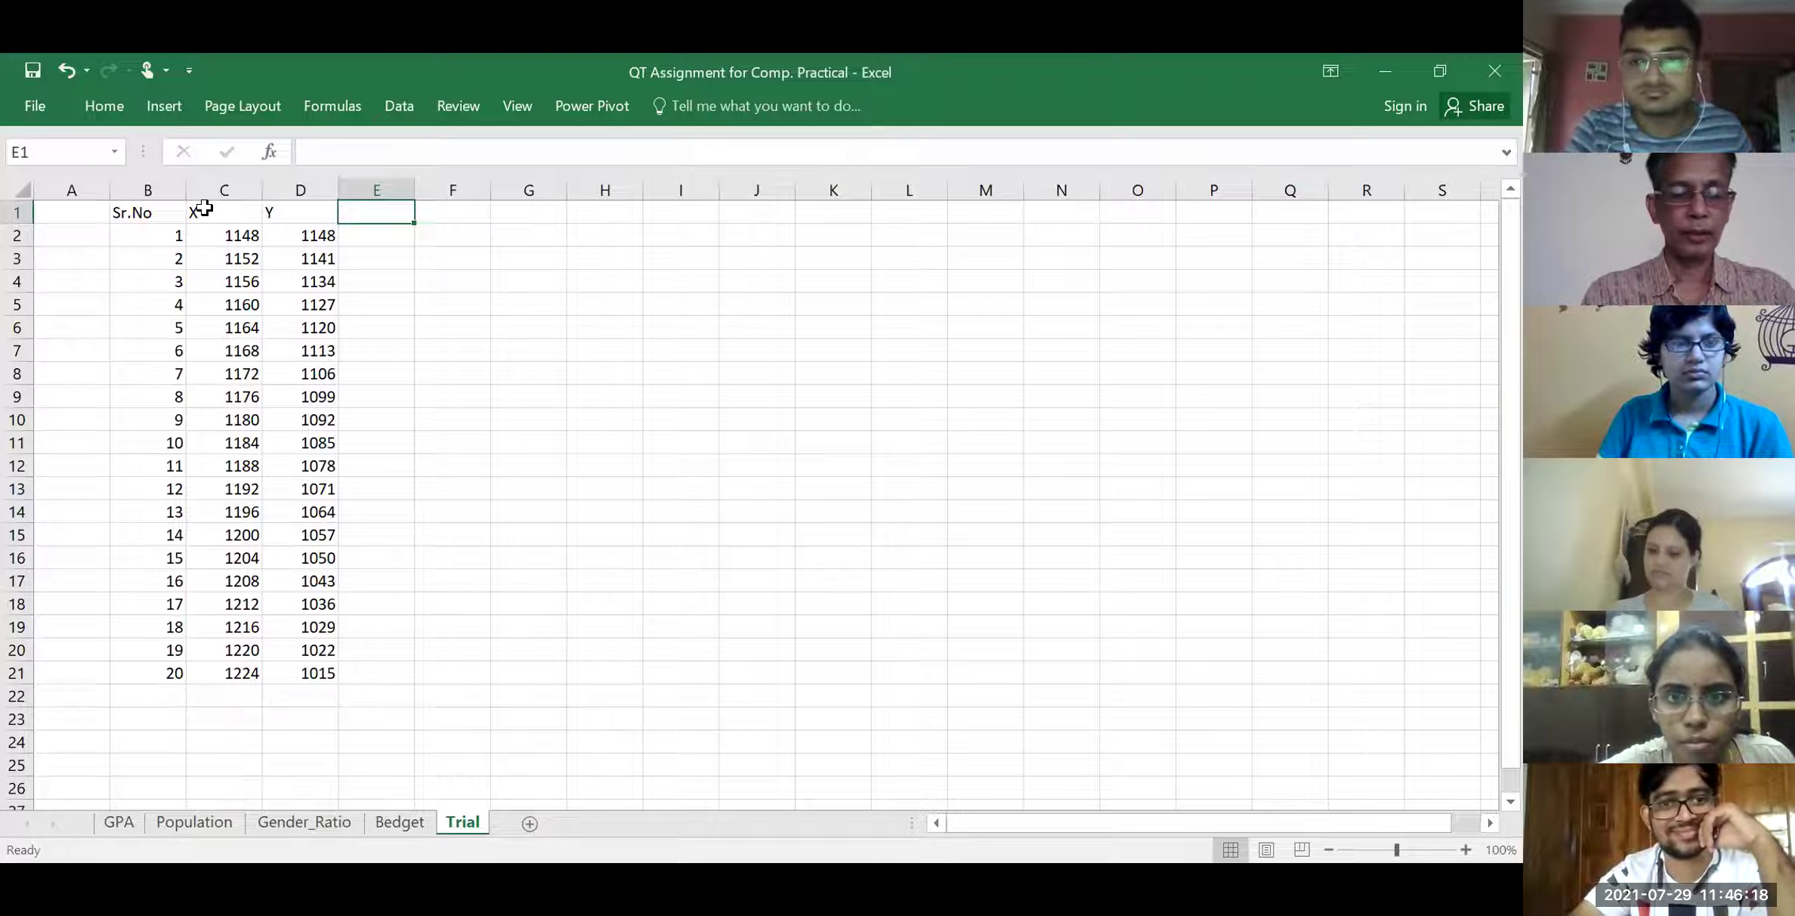
{"action": "type", "text": "X+"}
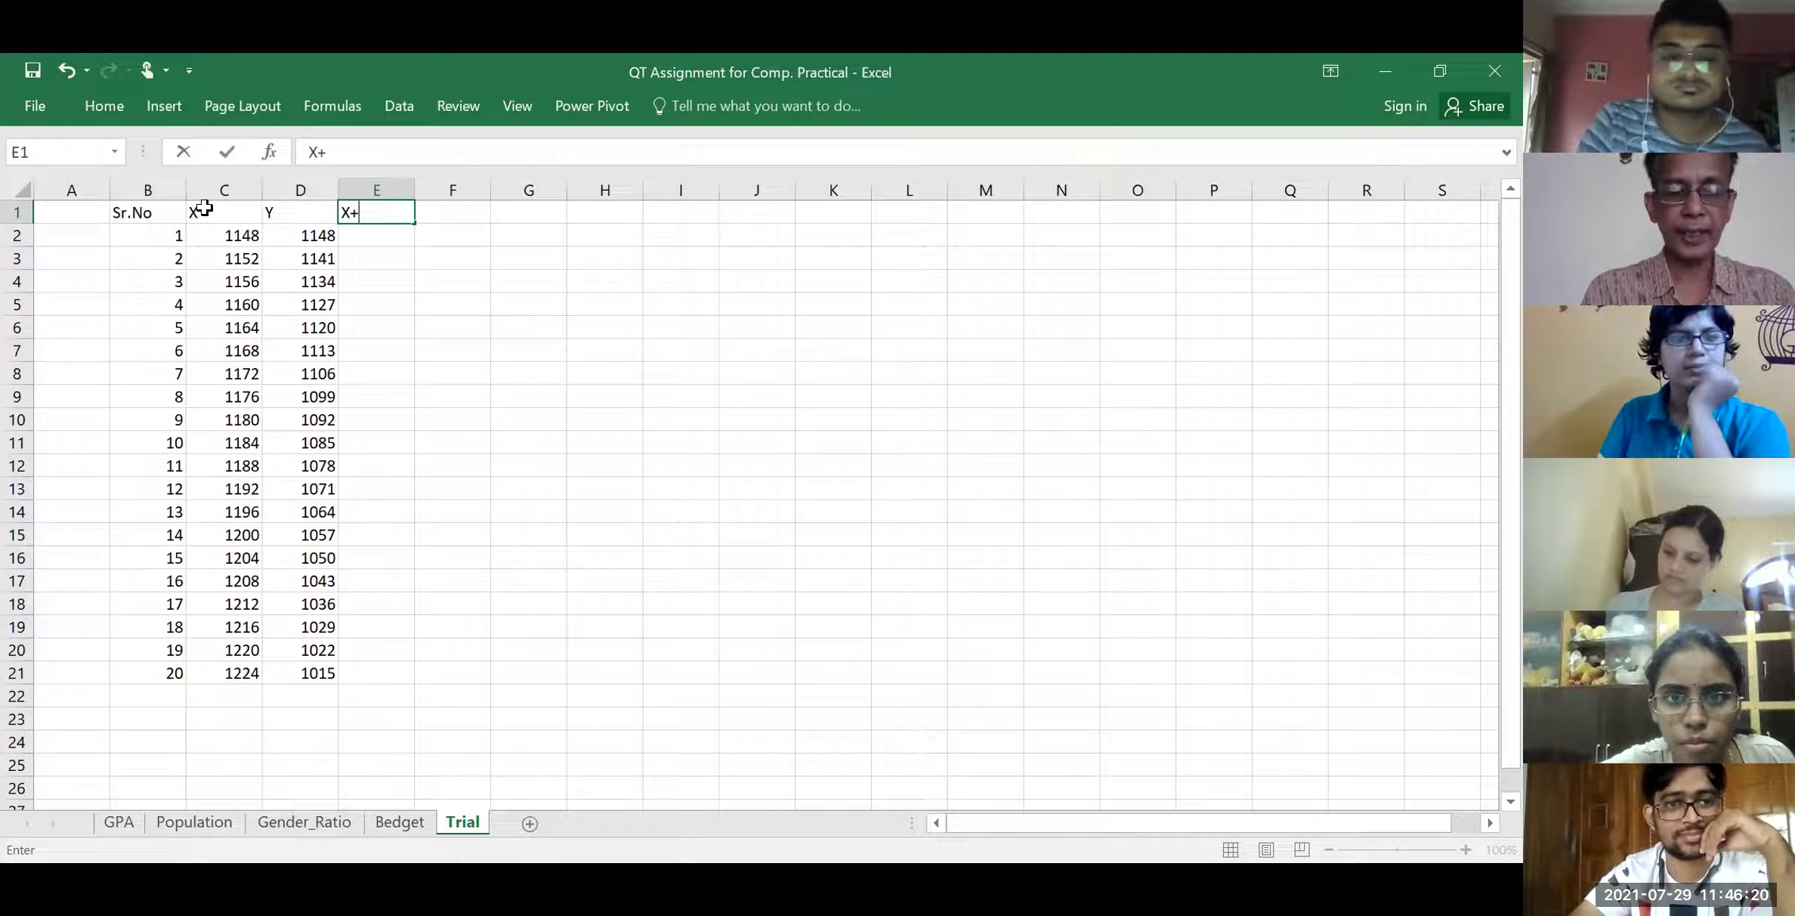
{"action": "type", "text": "Y"}
{"action": "key", "text": "Tab"}
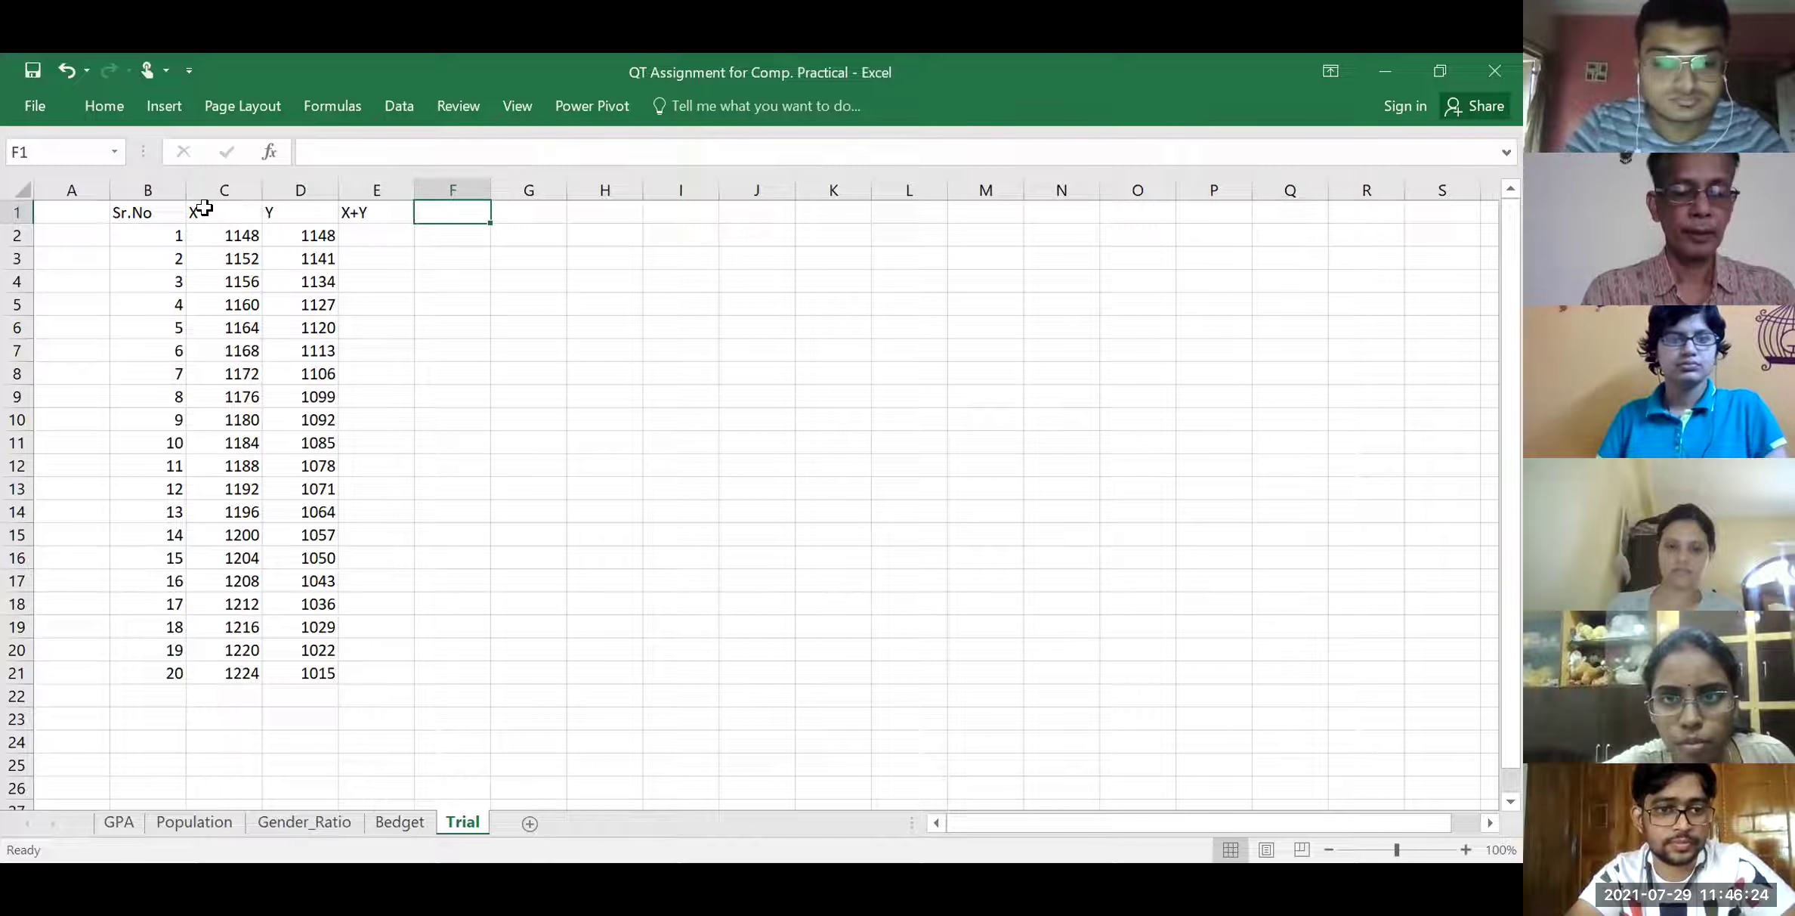
{"action": "type", "text": "X-Y"}
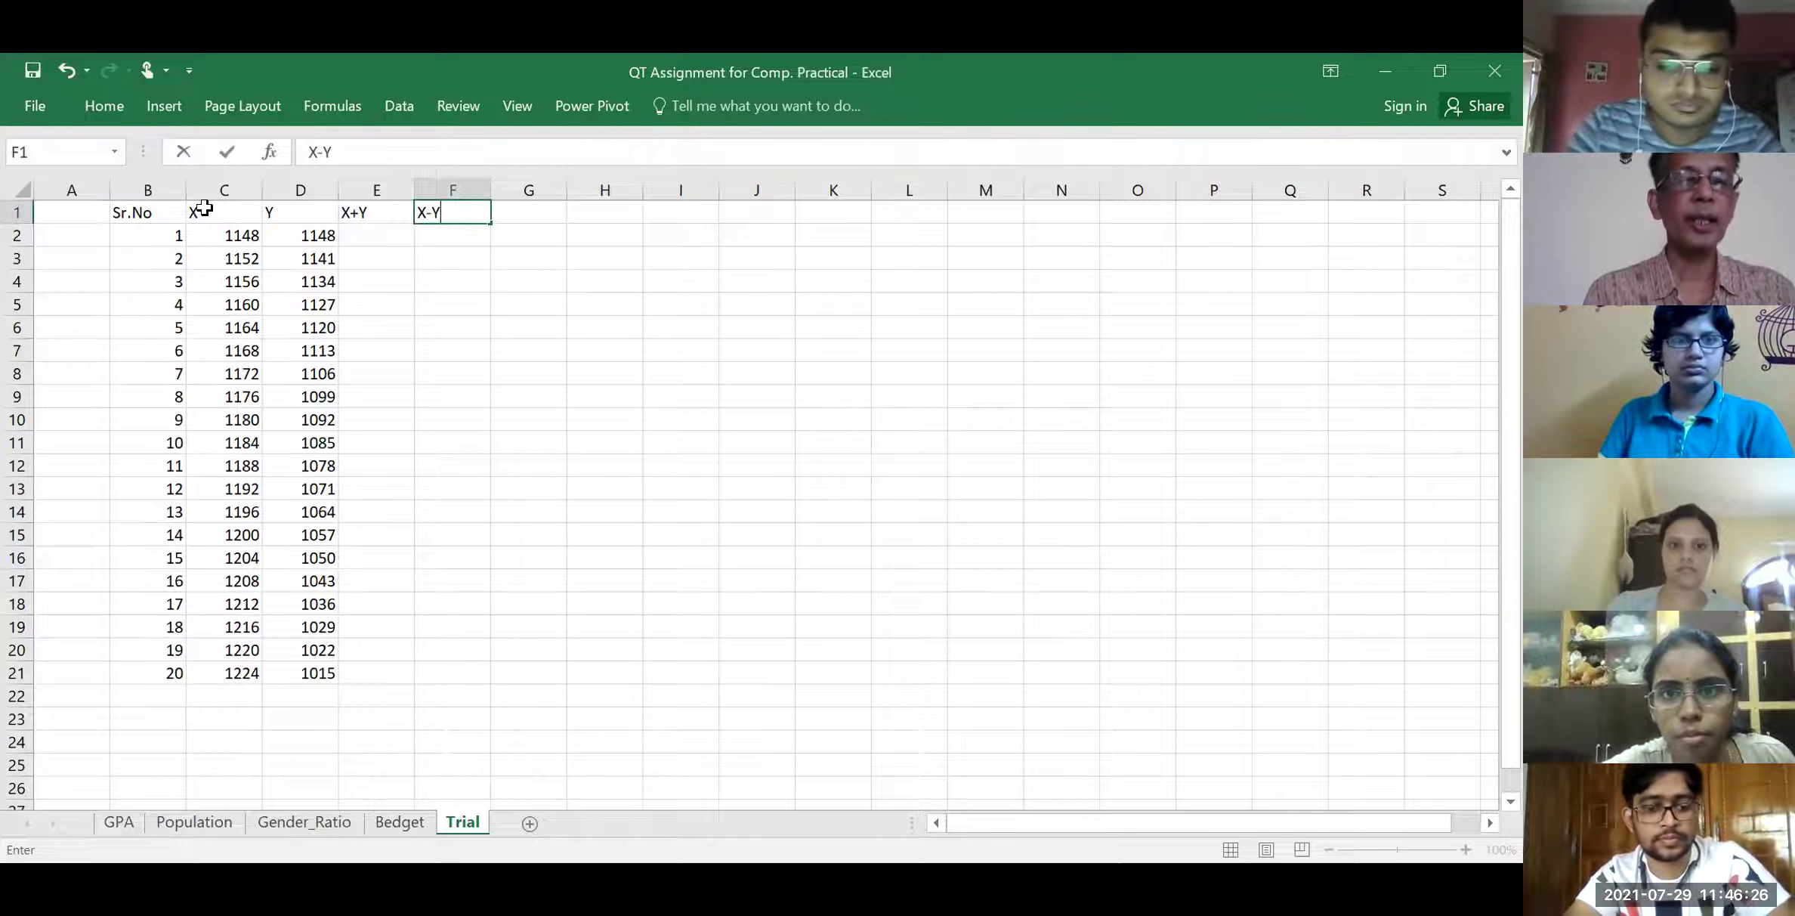
{"action": "key", "text": "Tab"}
{"action": "type", "text": "X"}
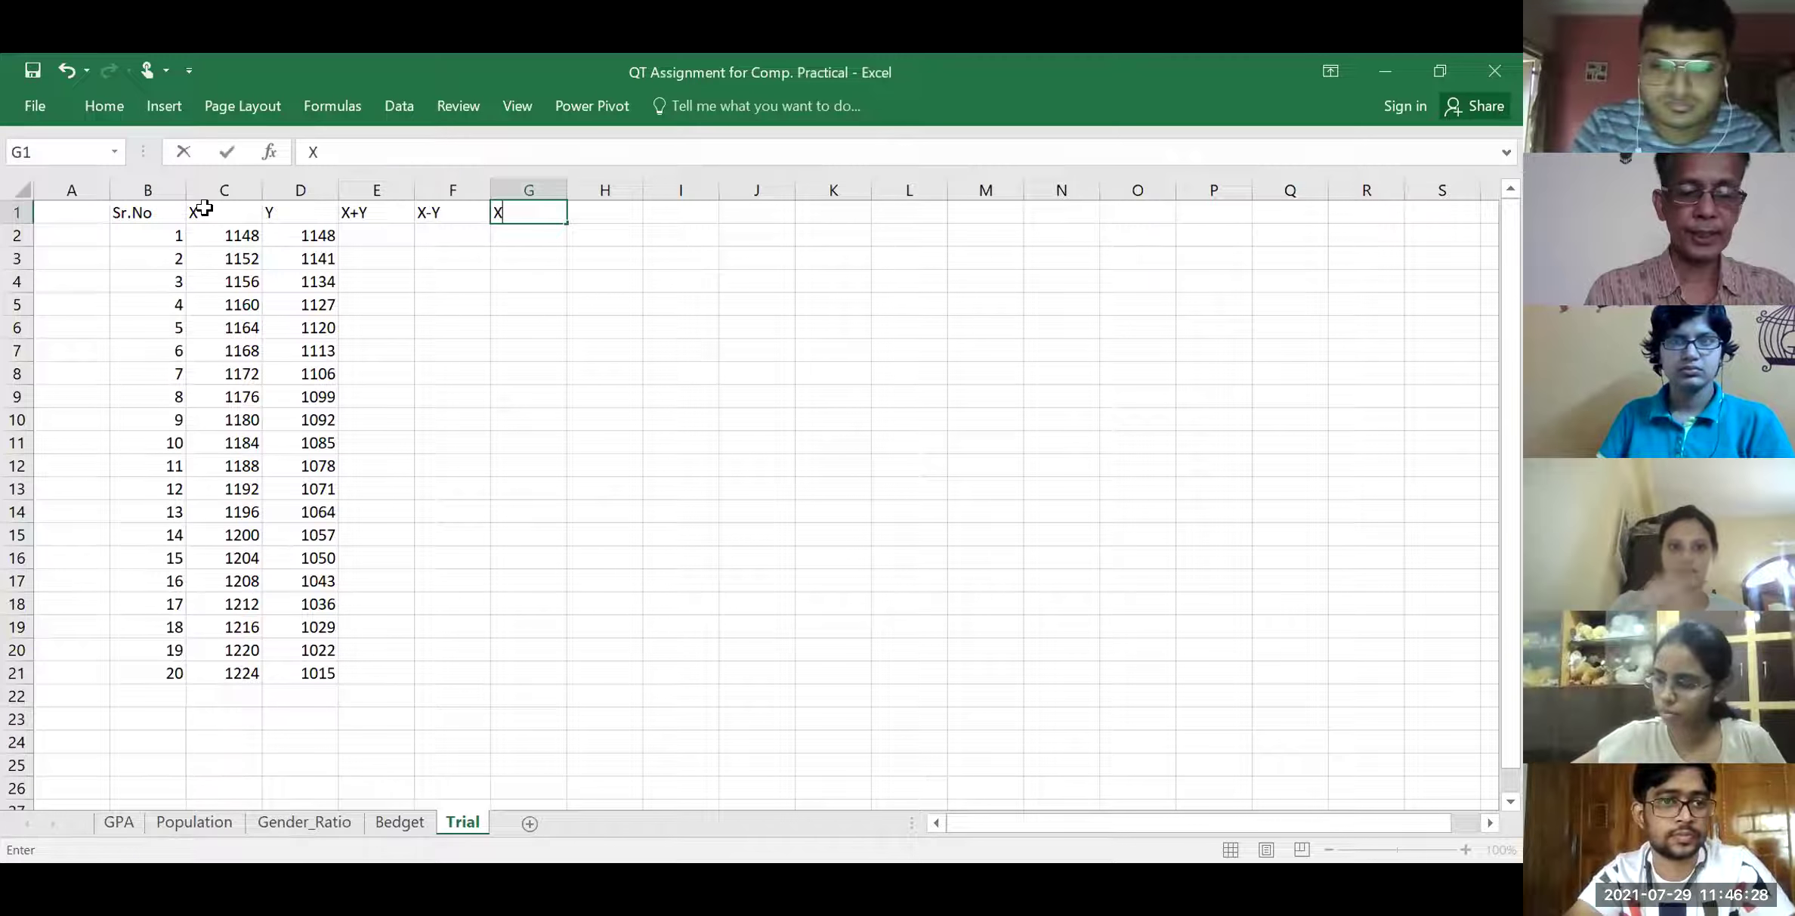
{"action": "type", "text": "*Y"}
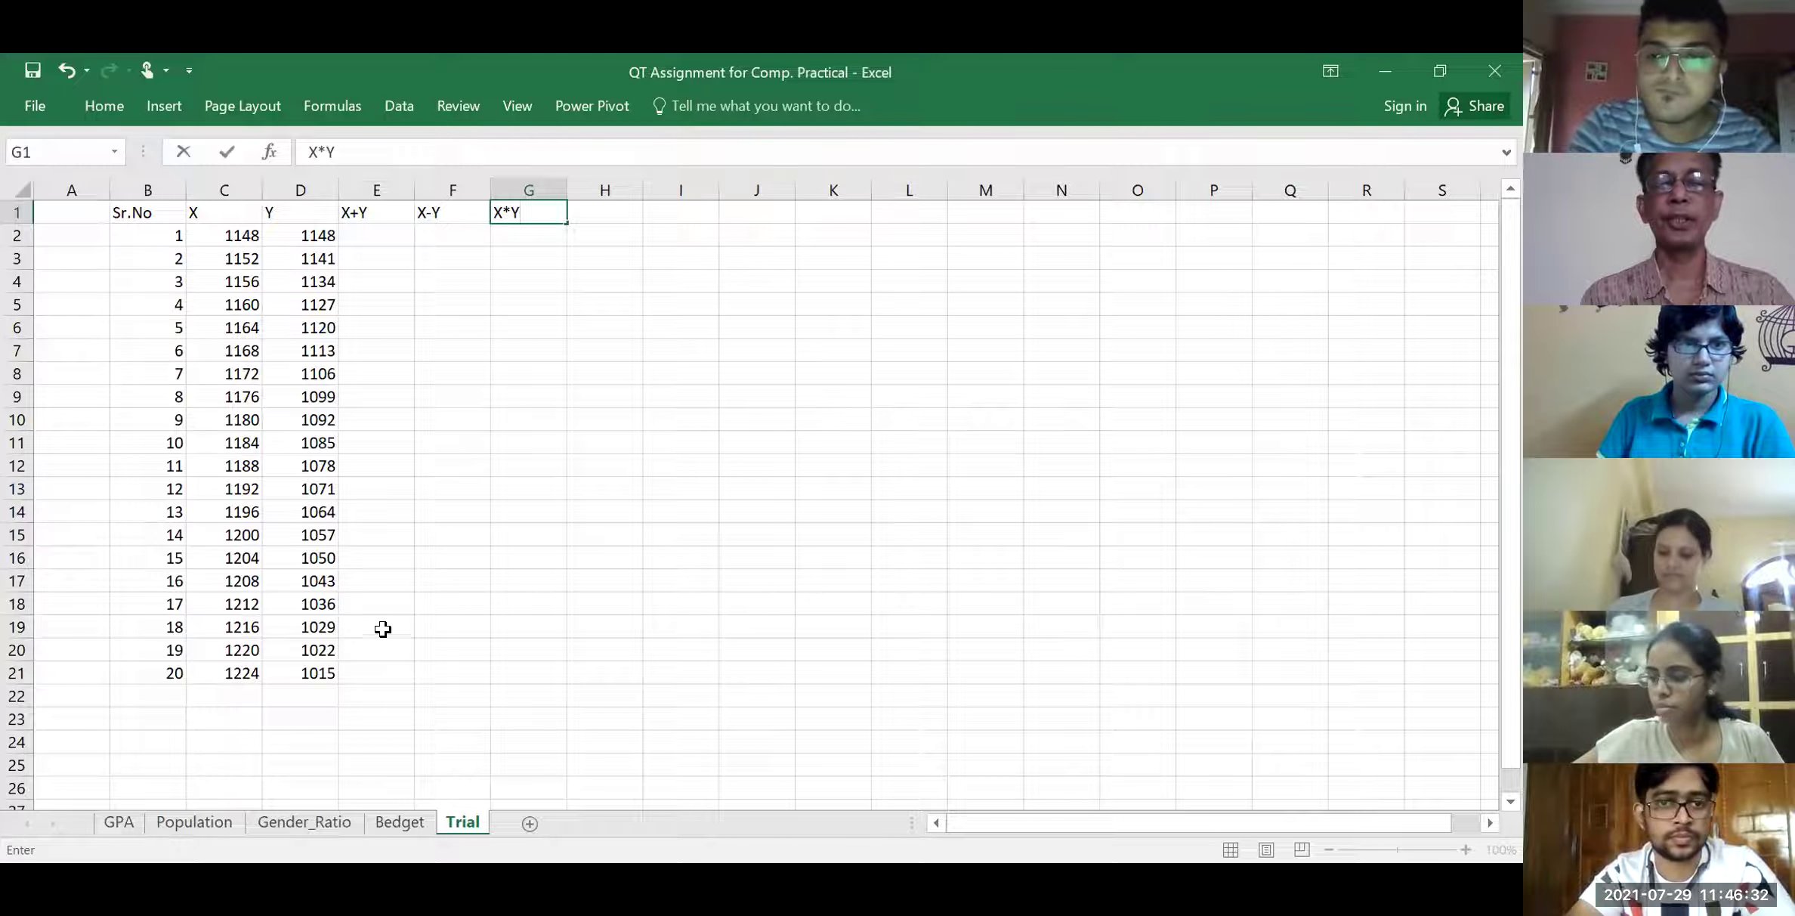
{"action": "left_click", "coordinate": [459, 703]}
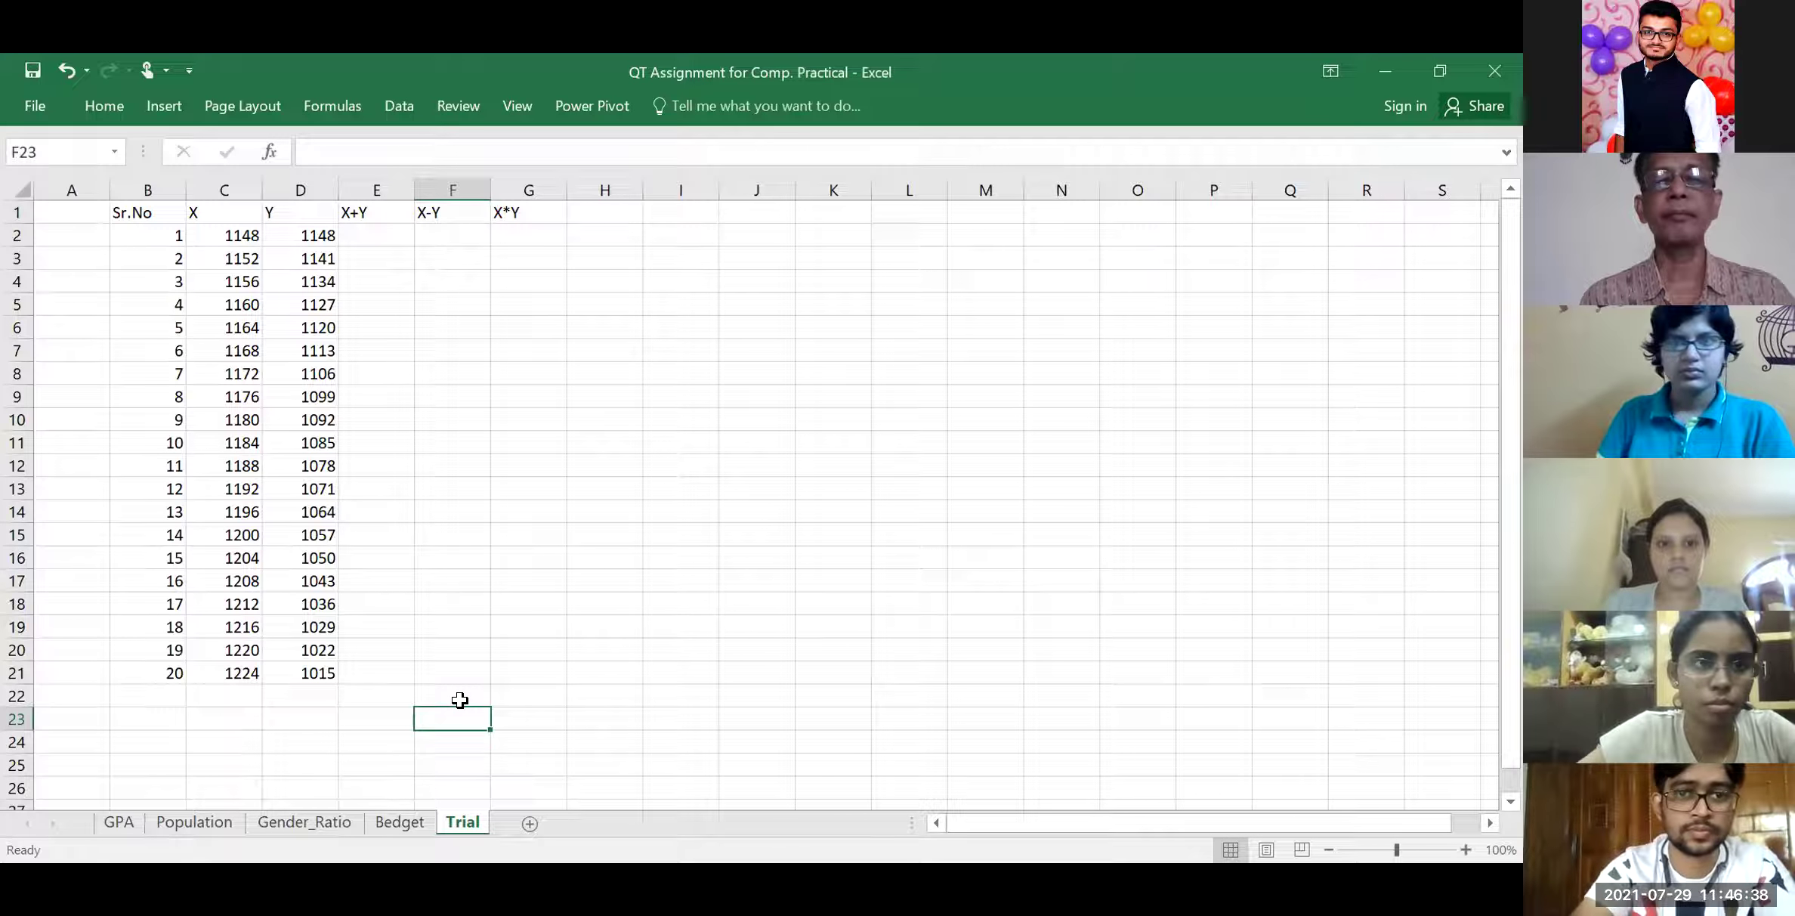
Apply All Borders to the header row B1:G1, Sr.No through X*Y
{"action": "left_click", "coordinate": [155, 214]}
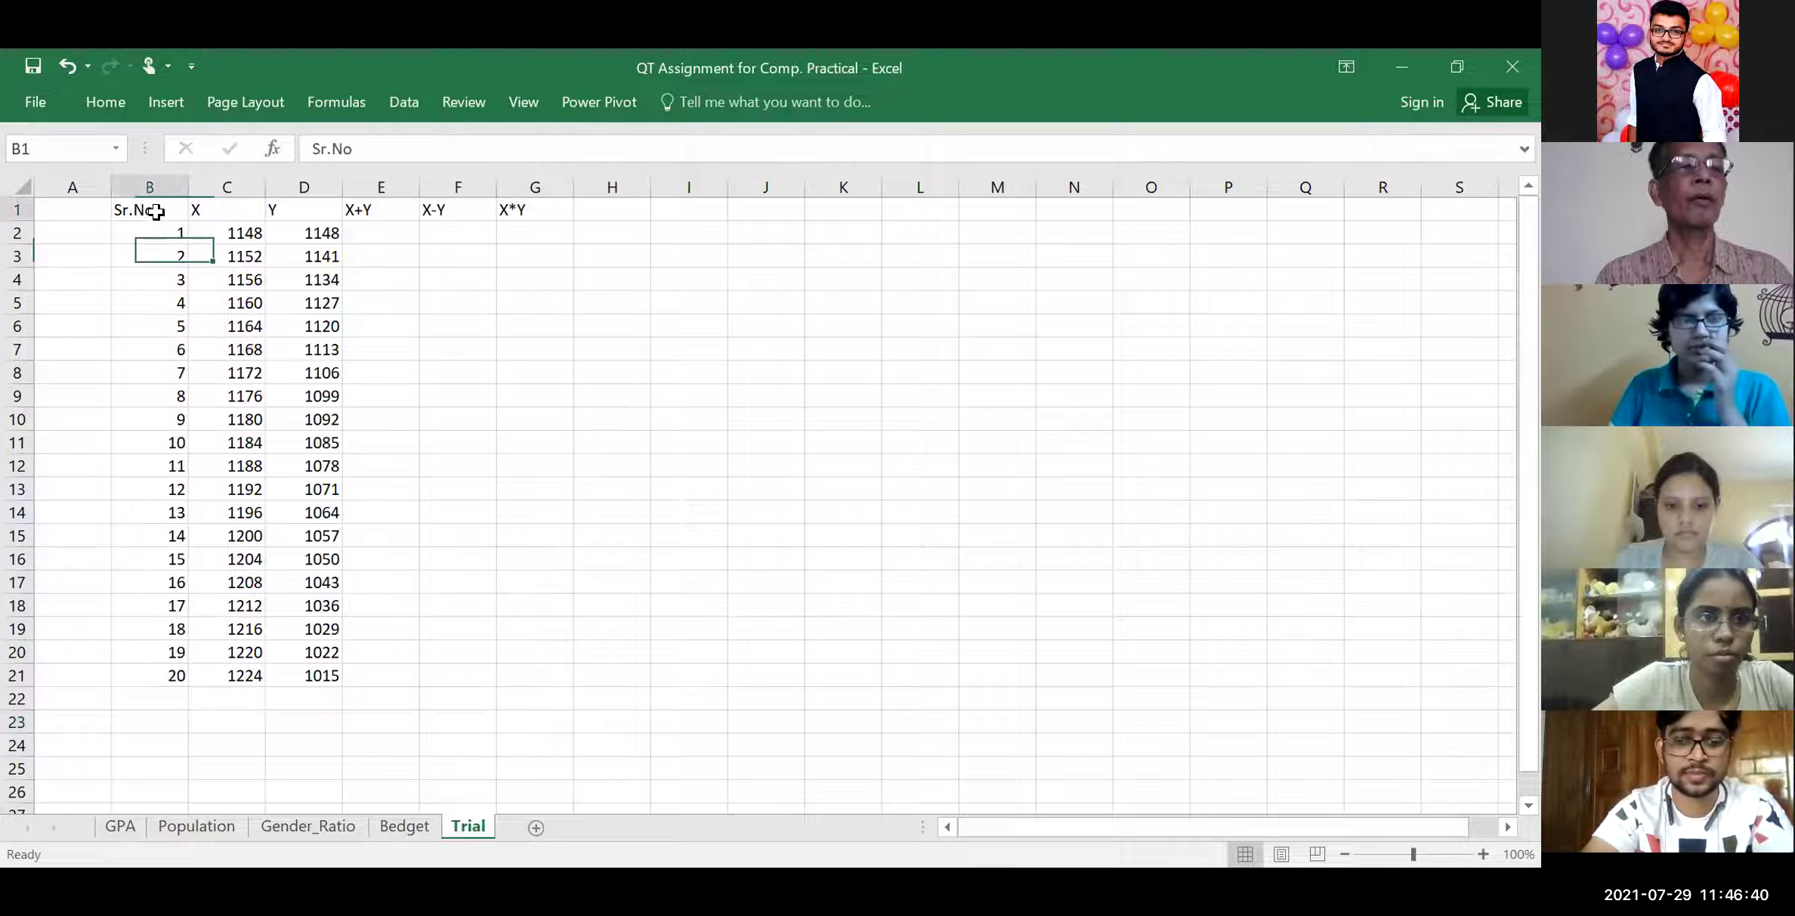
{"action": "key", "text": "shift+Right"}
{"action": "key", "text": "shift+Right"}
{"action": "key", "text": "shift+Right"}
{"action": "key", "text": "shift+Right"}
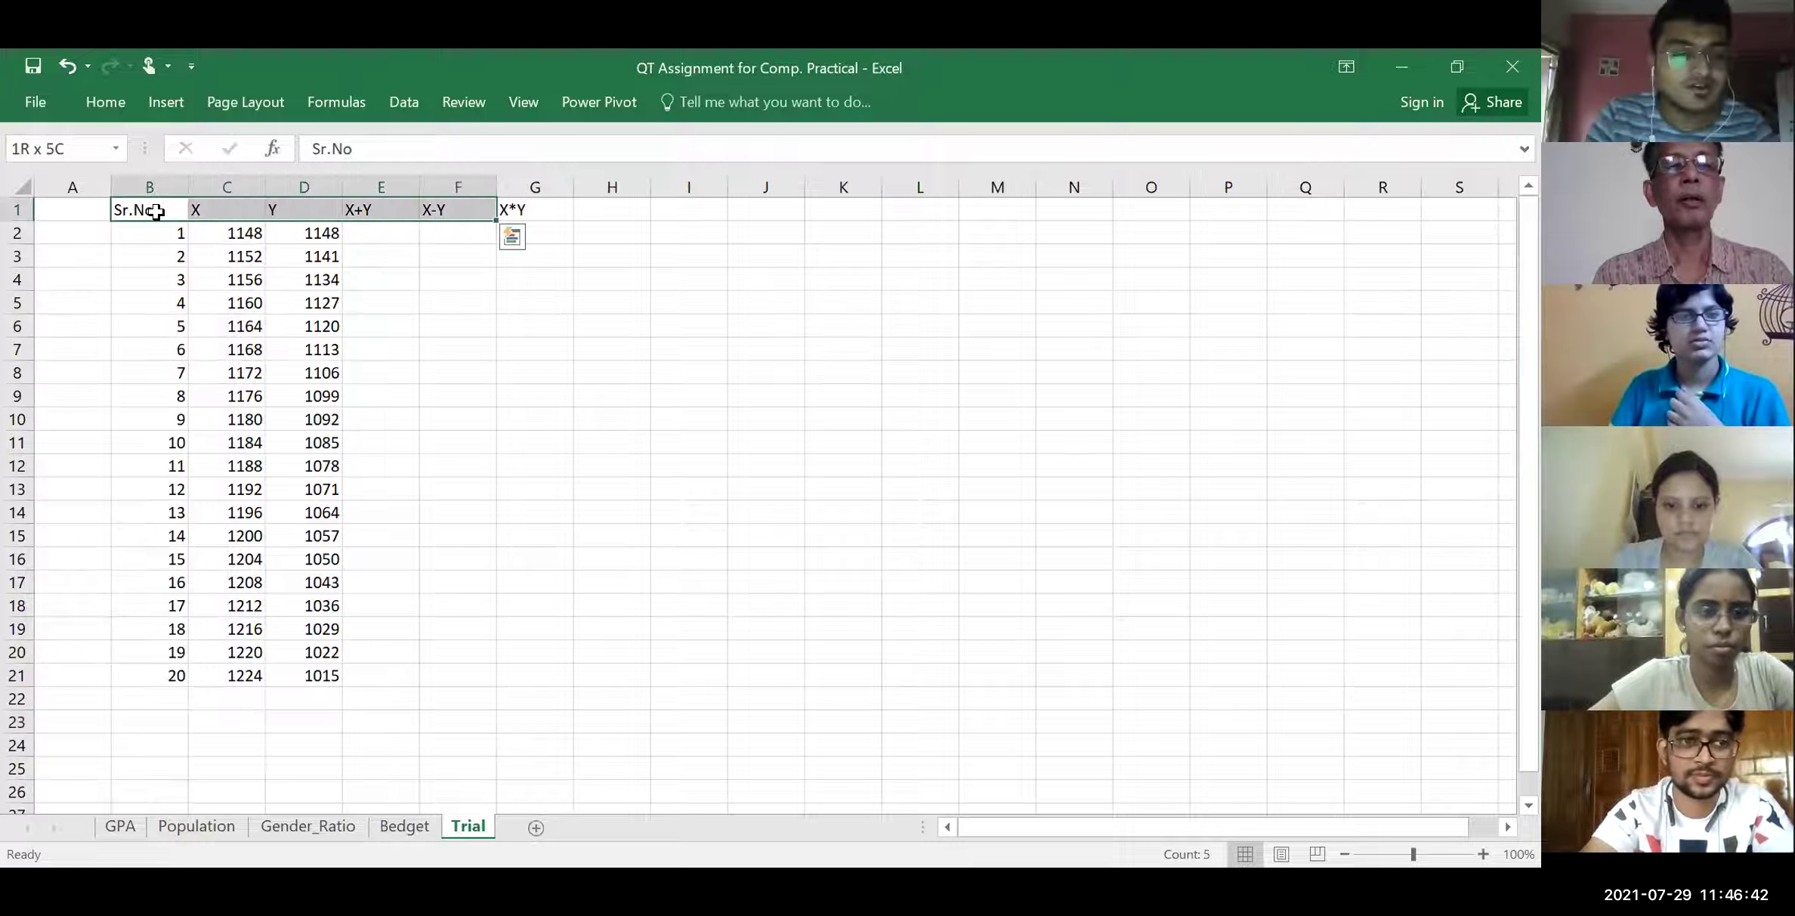
{"action": "key", "text": "shift+Right"}
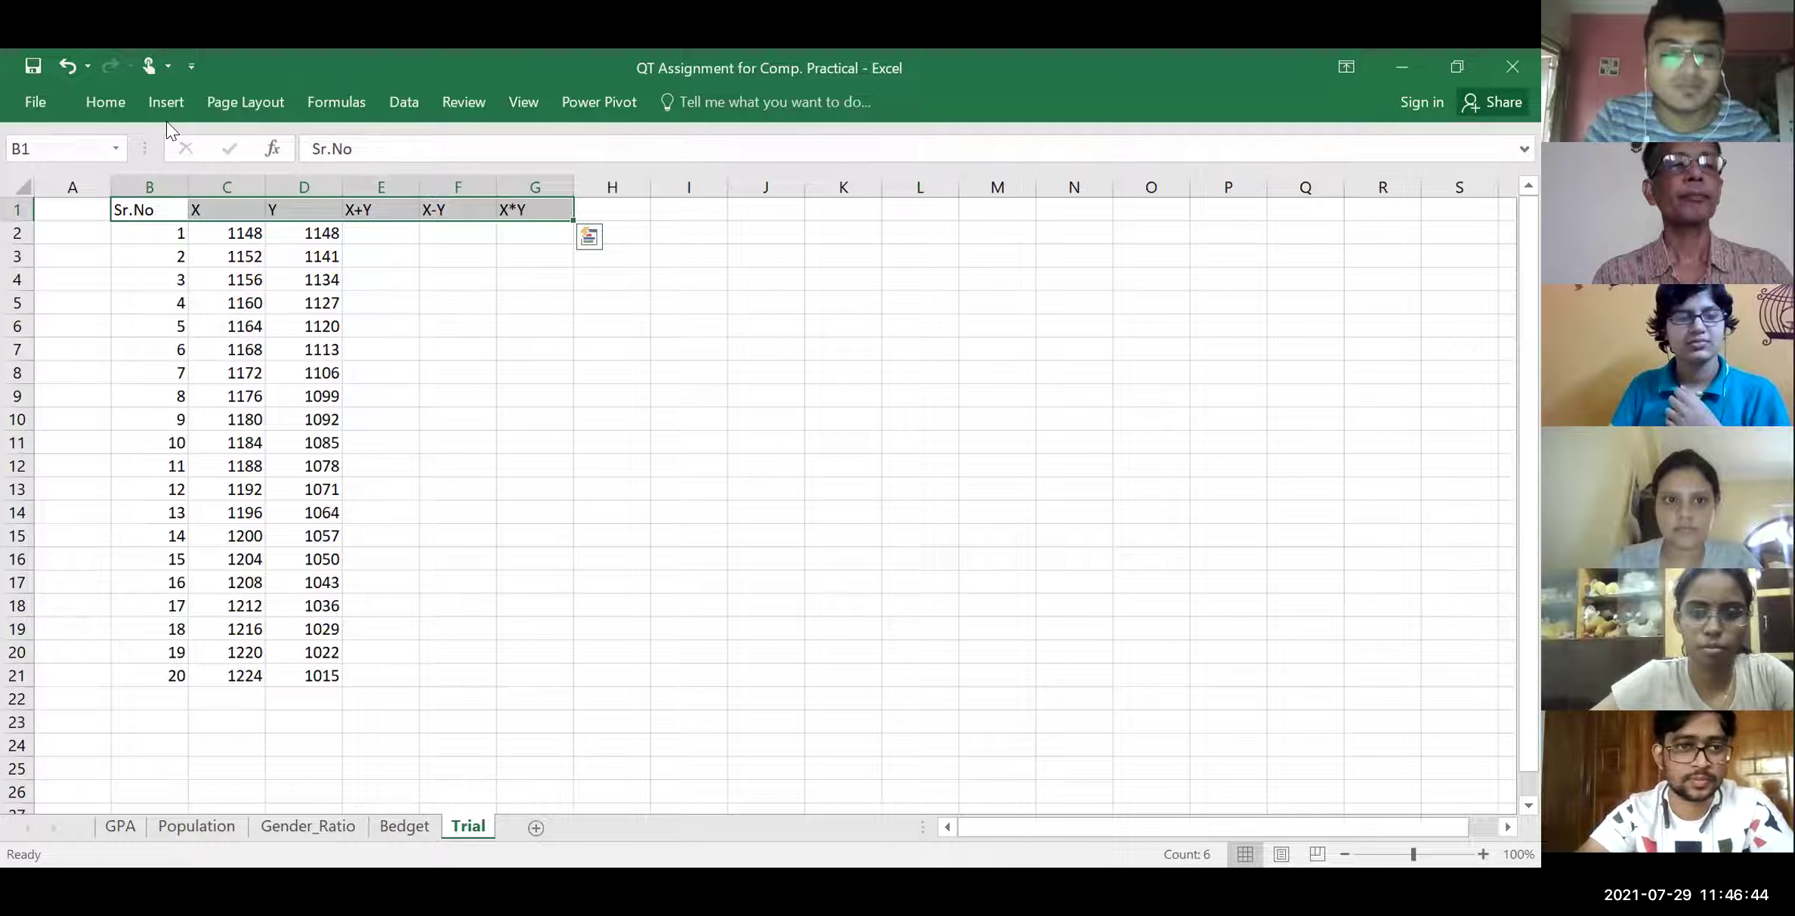
{"action": "left_click", "coordinate": [111, 104]}
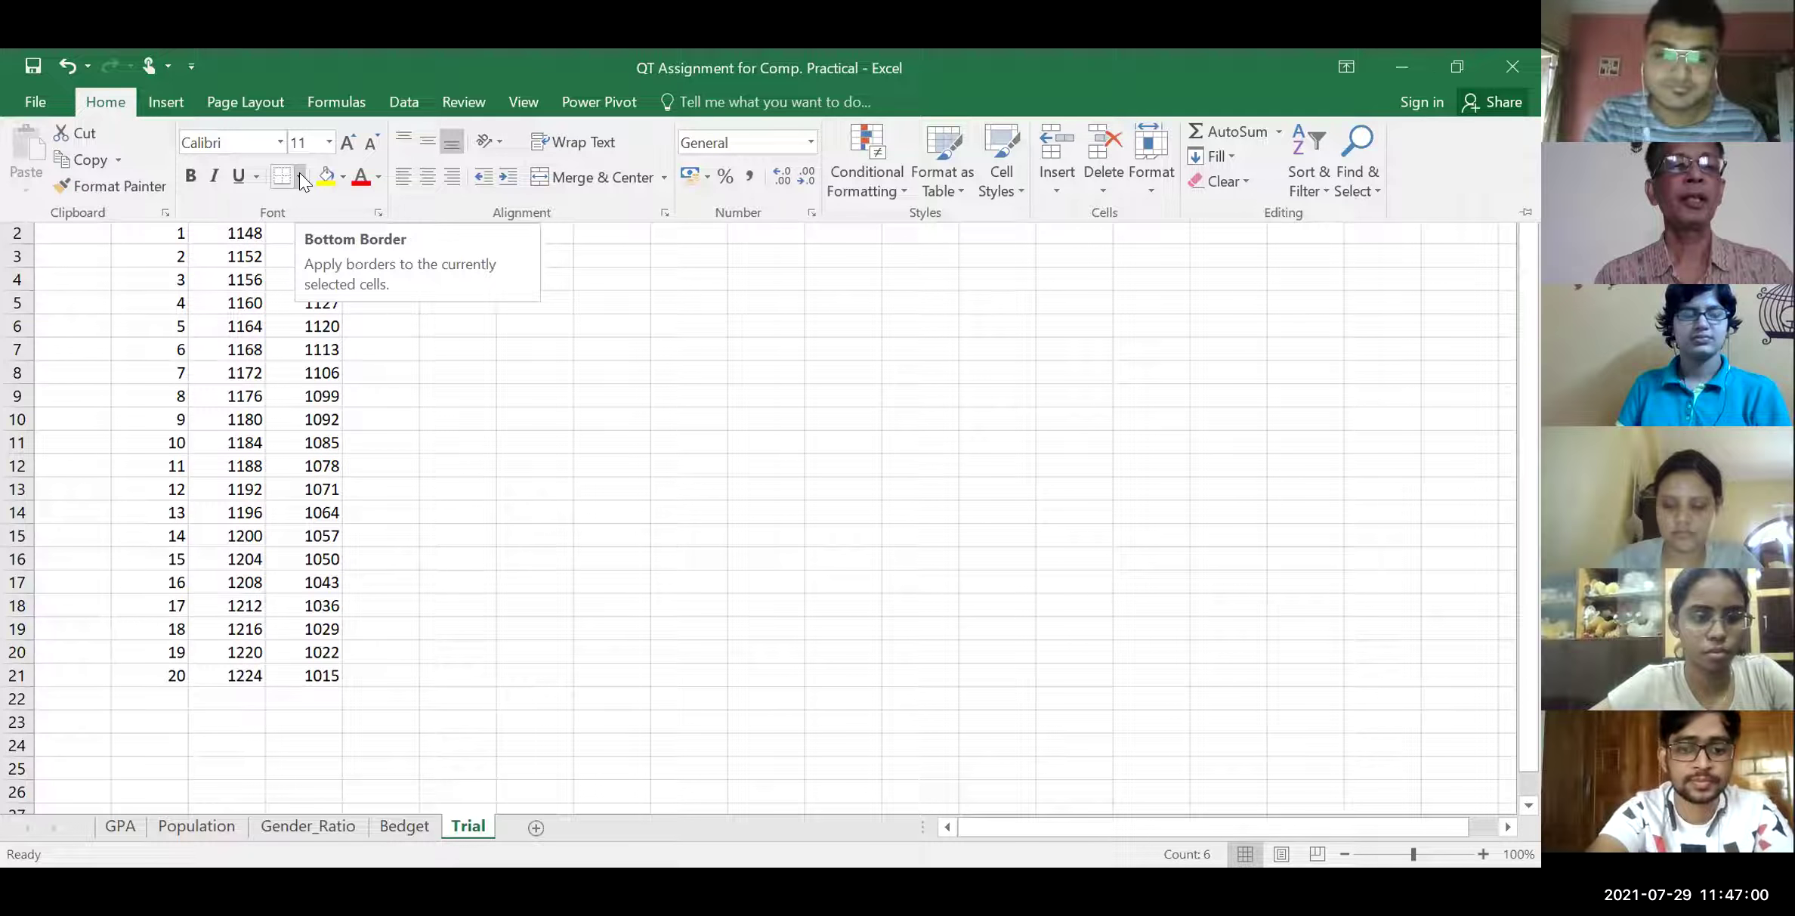
{"action": "left_click", "coordinate": [300, 175]}
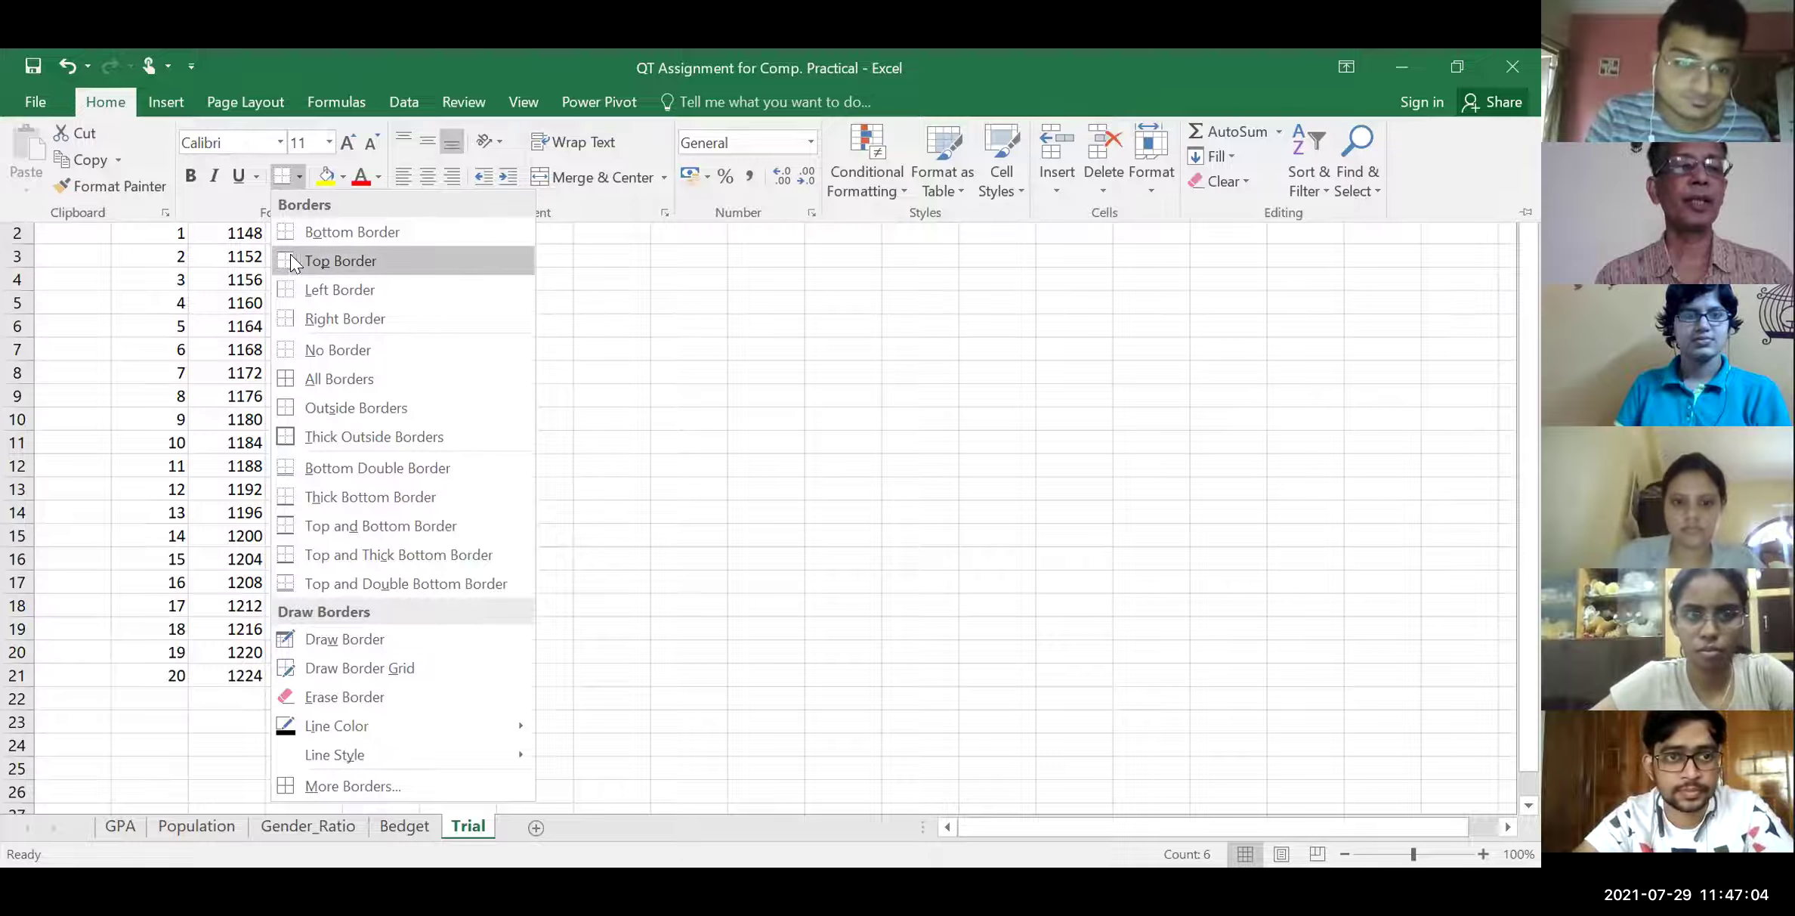
{"action": "left_click", "coordinate": [280, 381]}
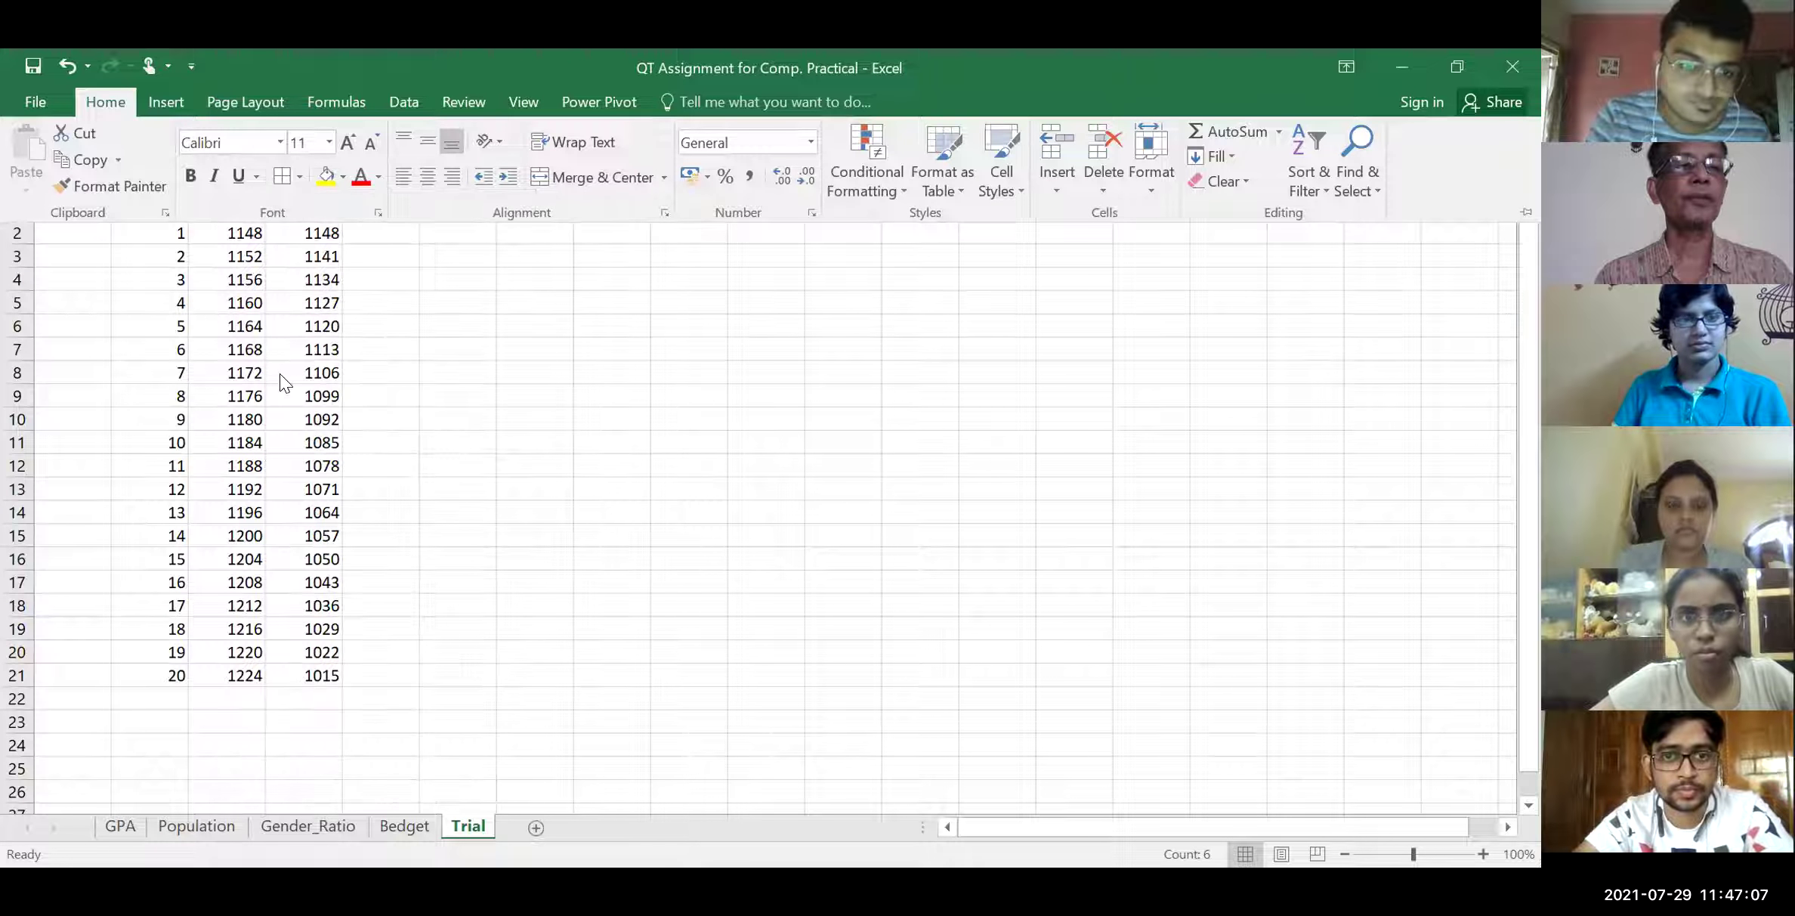
{"action": "left_click", "coordinate": [169, 231]}
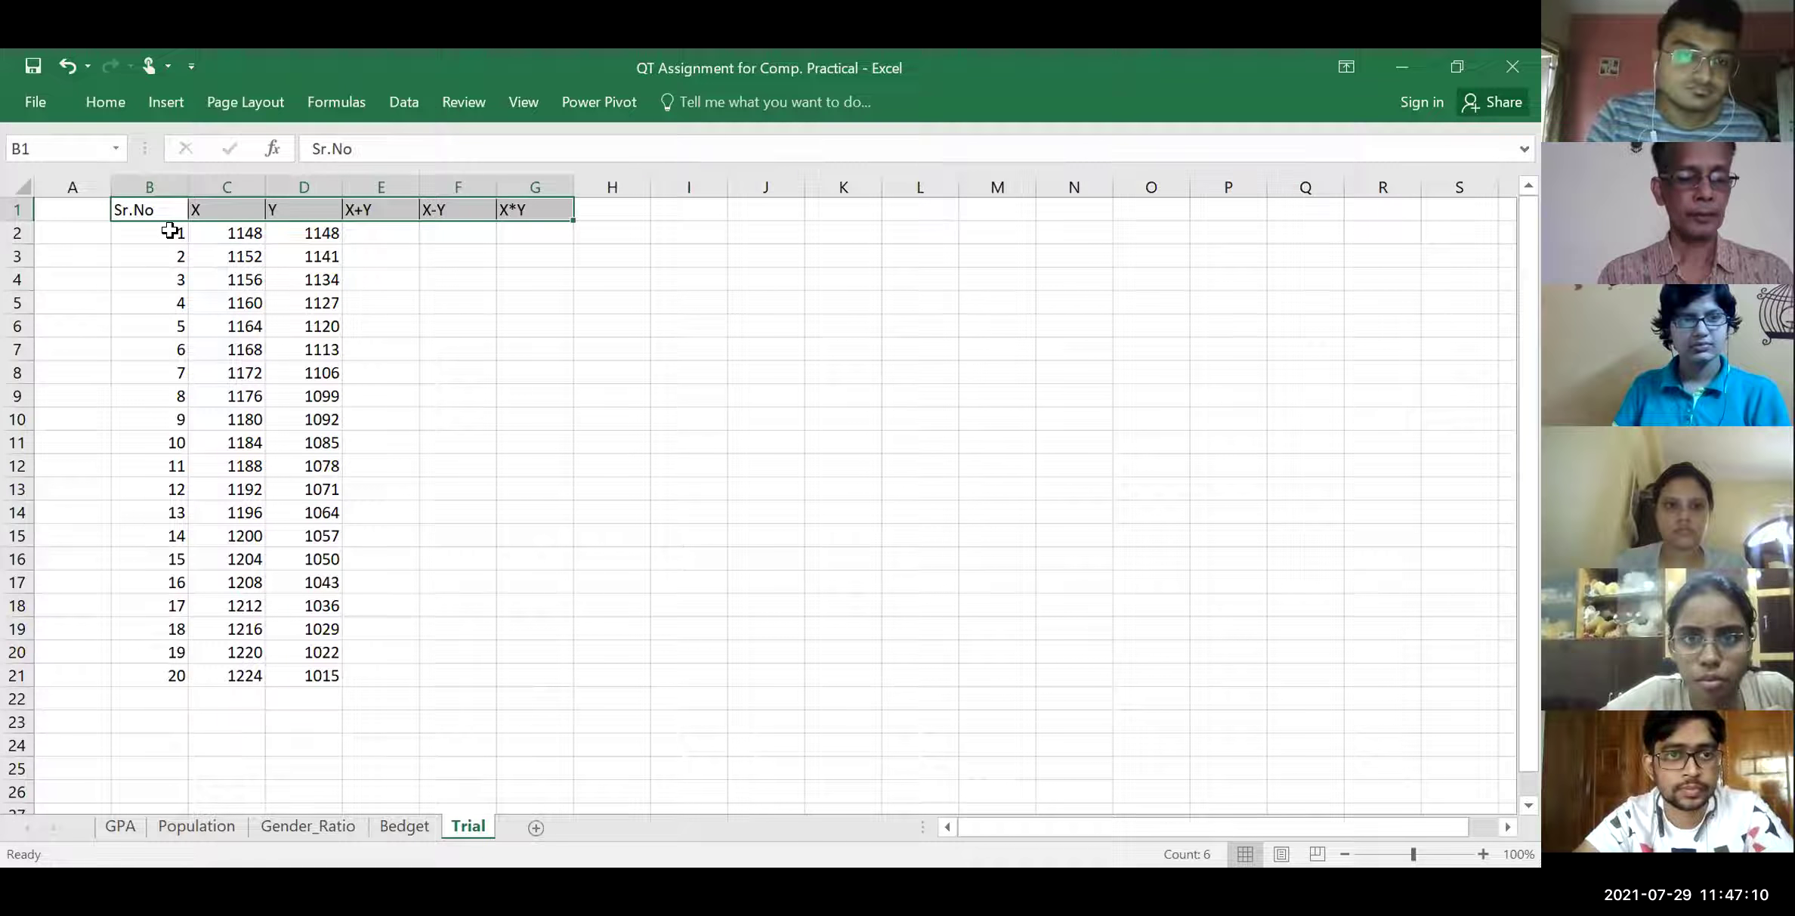
Give the table B1:H25 all borders, bold text and 14-point font
{"action": "left_click", "coordinate": [169, 211]}
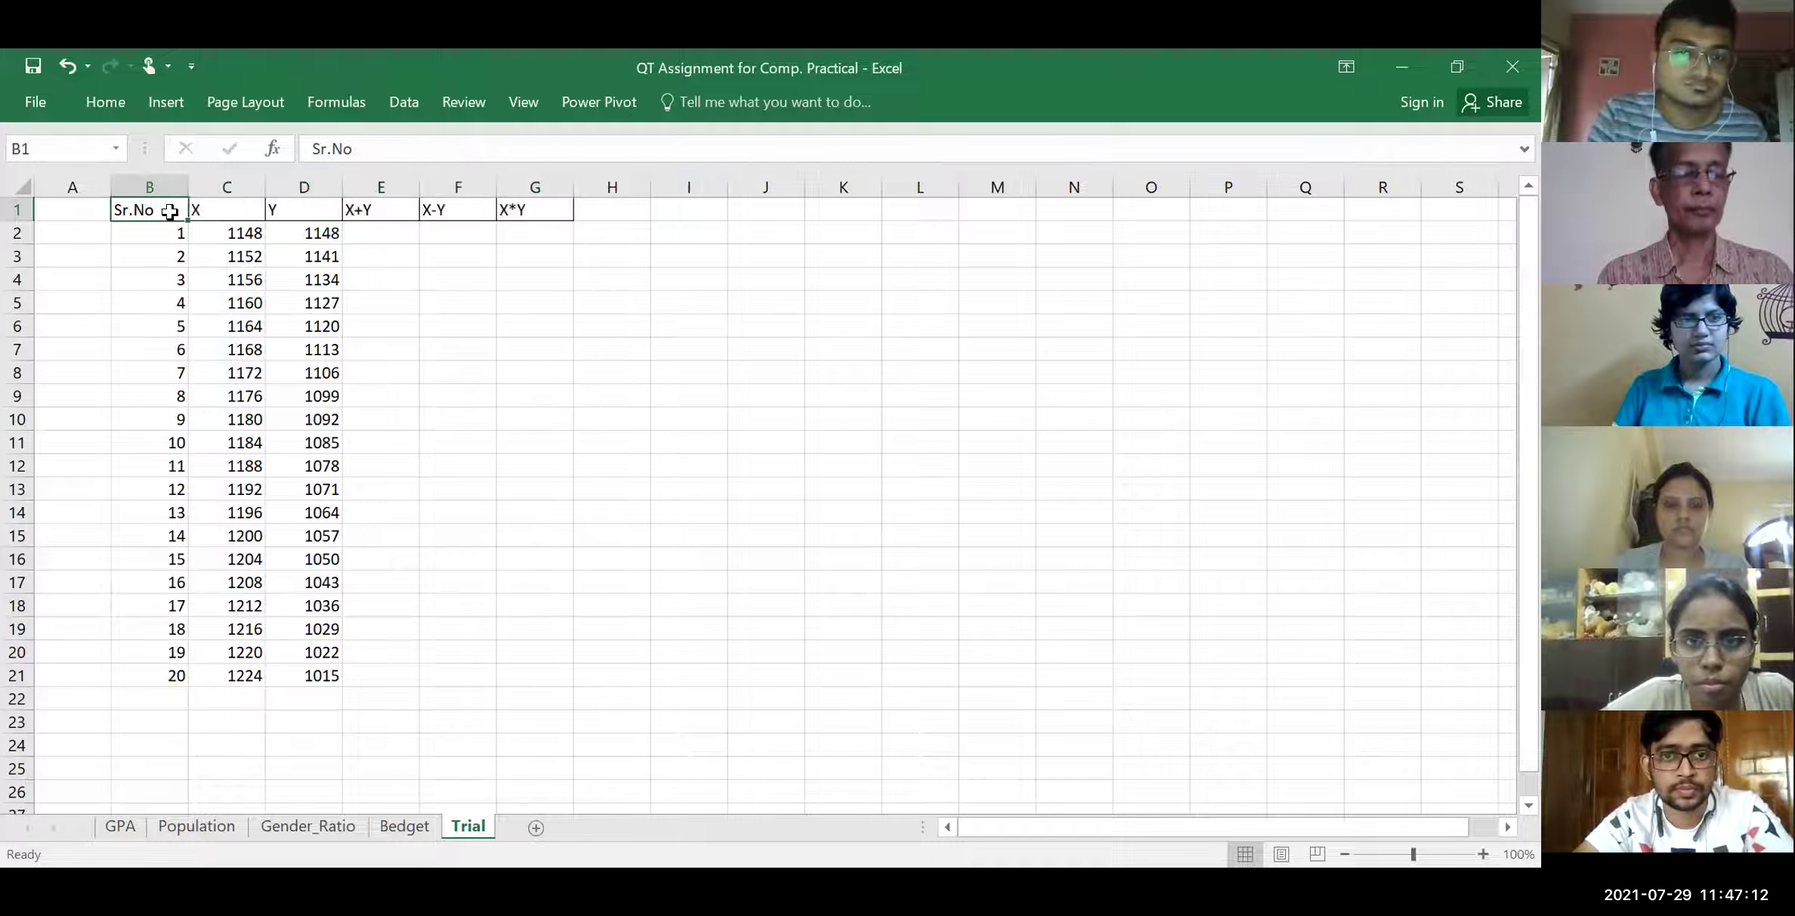
{"action": "key", "text": "shift+Right"}
{"action": "key", "text": "shift+Right"}
{"action": "key", "text": "shift+Right"}
{"action": "key", "text": "shift+Right"}
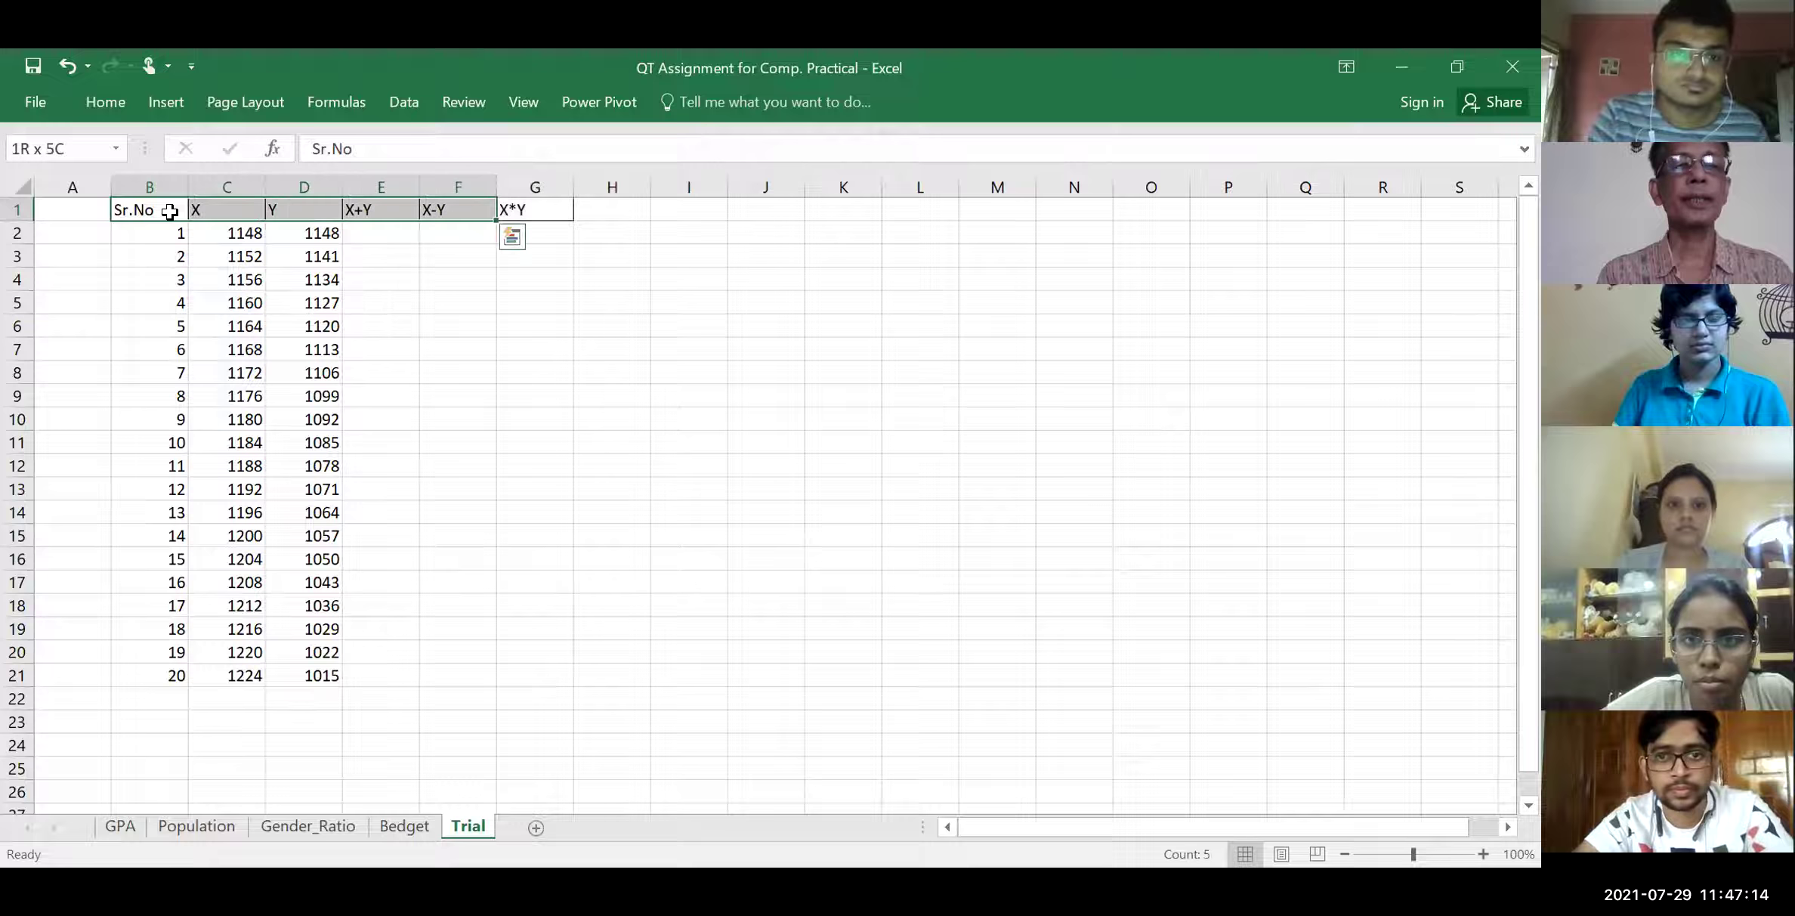
{"action": "key", "text": "shift+Right"}
{"action": "key", "text": "shift+Right"}
{"action": "key", "text": "shift+Down"}
{"action": "key", "text": "shift+Down"}
{"action": "key", "text": "shift+Down"}
{"action": "key", "text": "shift+Down"}
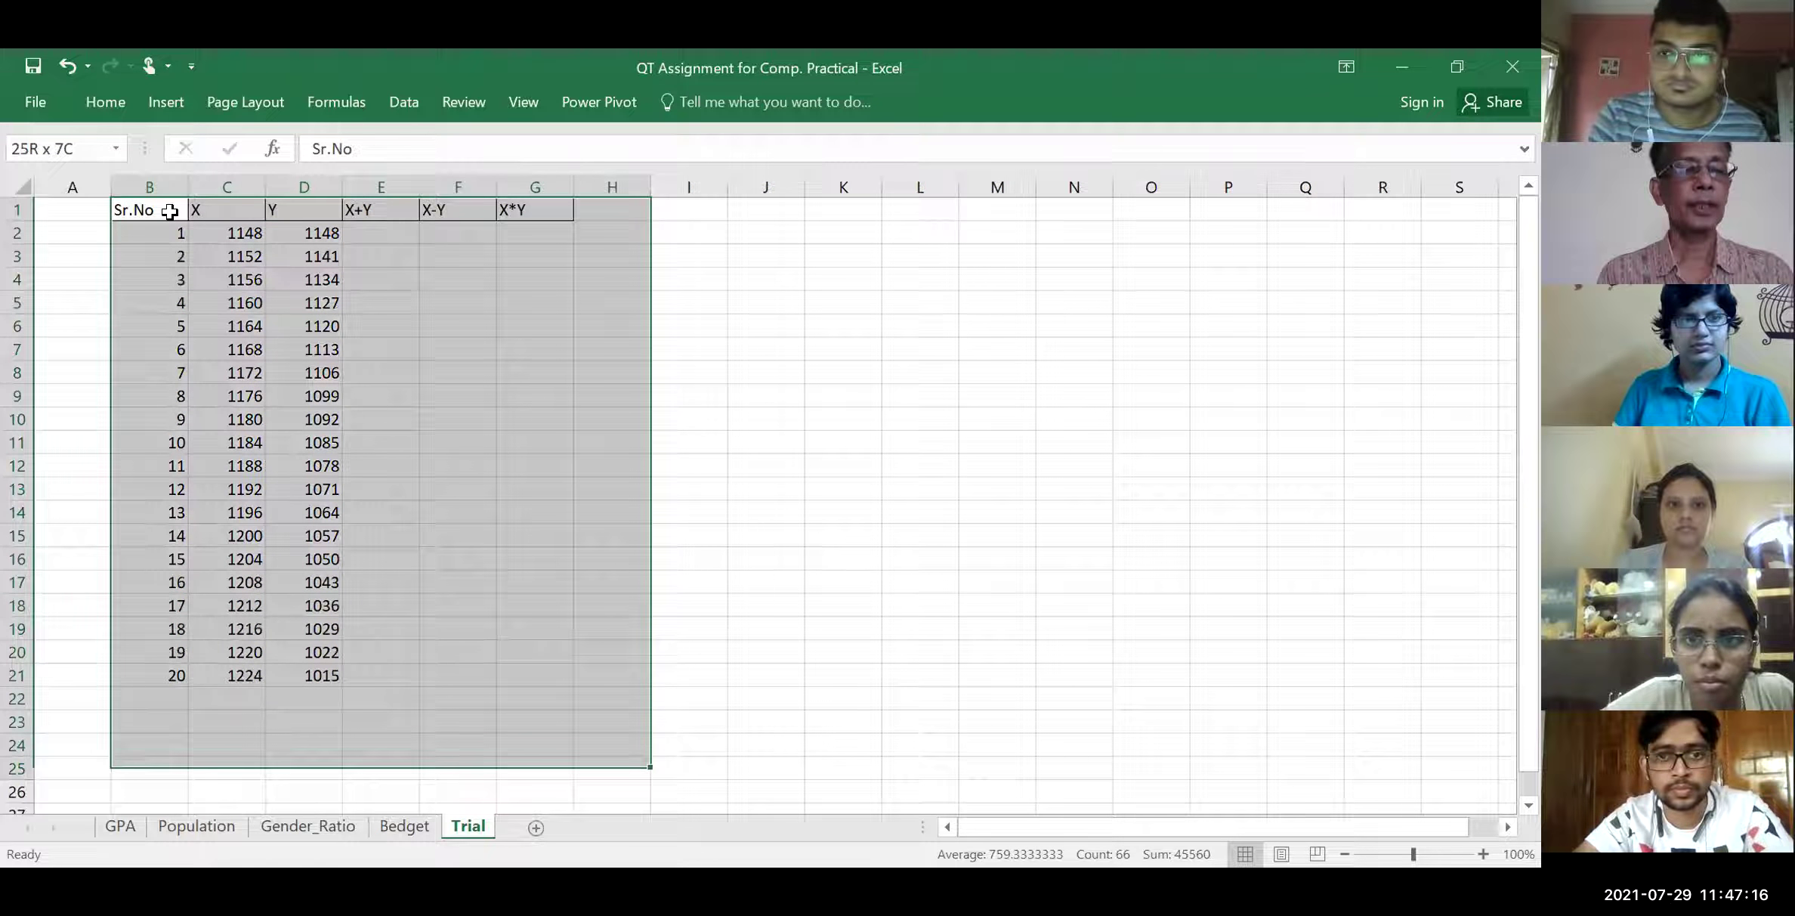
{"action": "key", "text": "shift+Down"}
{"action": "key", "text": "shift+Down"}
{"action": "key", "text": "shift+Down"}
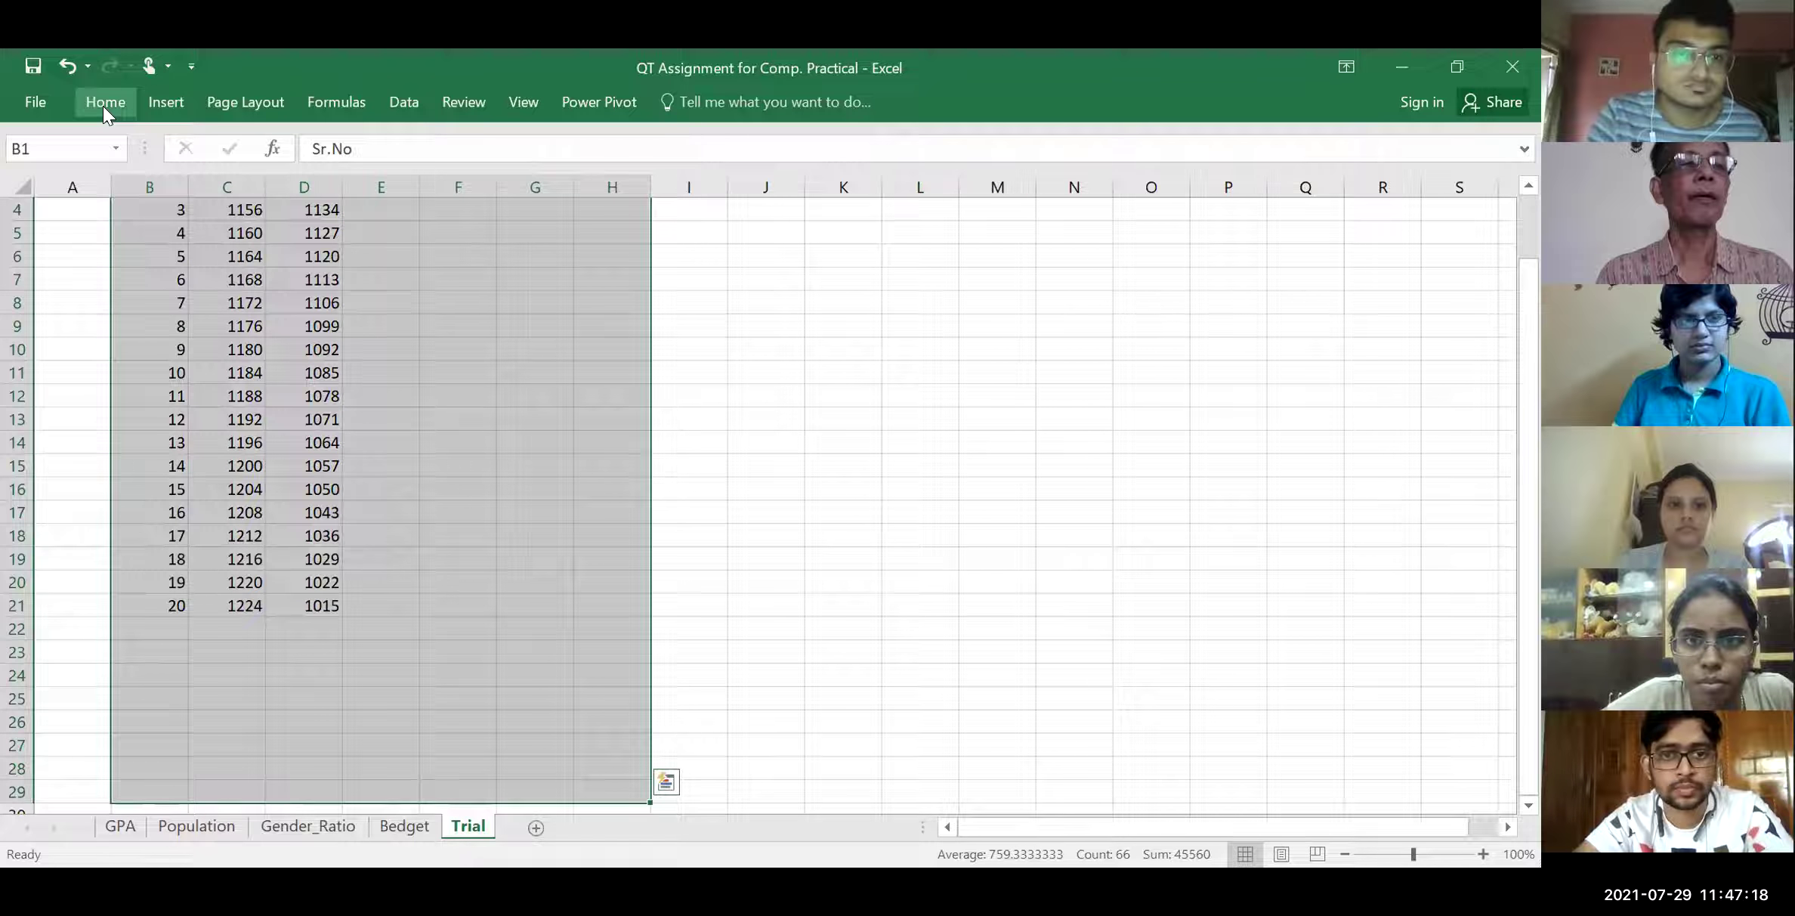
{"action": "left_click", "coordinate": [103, 105]}
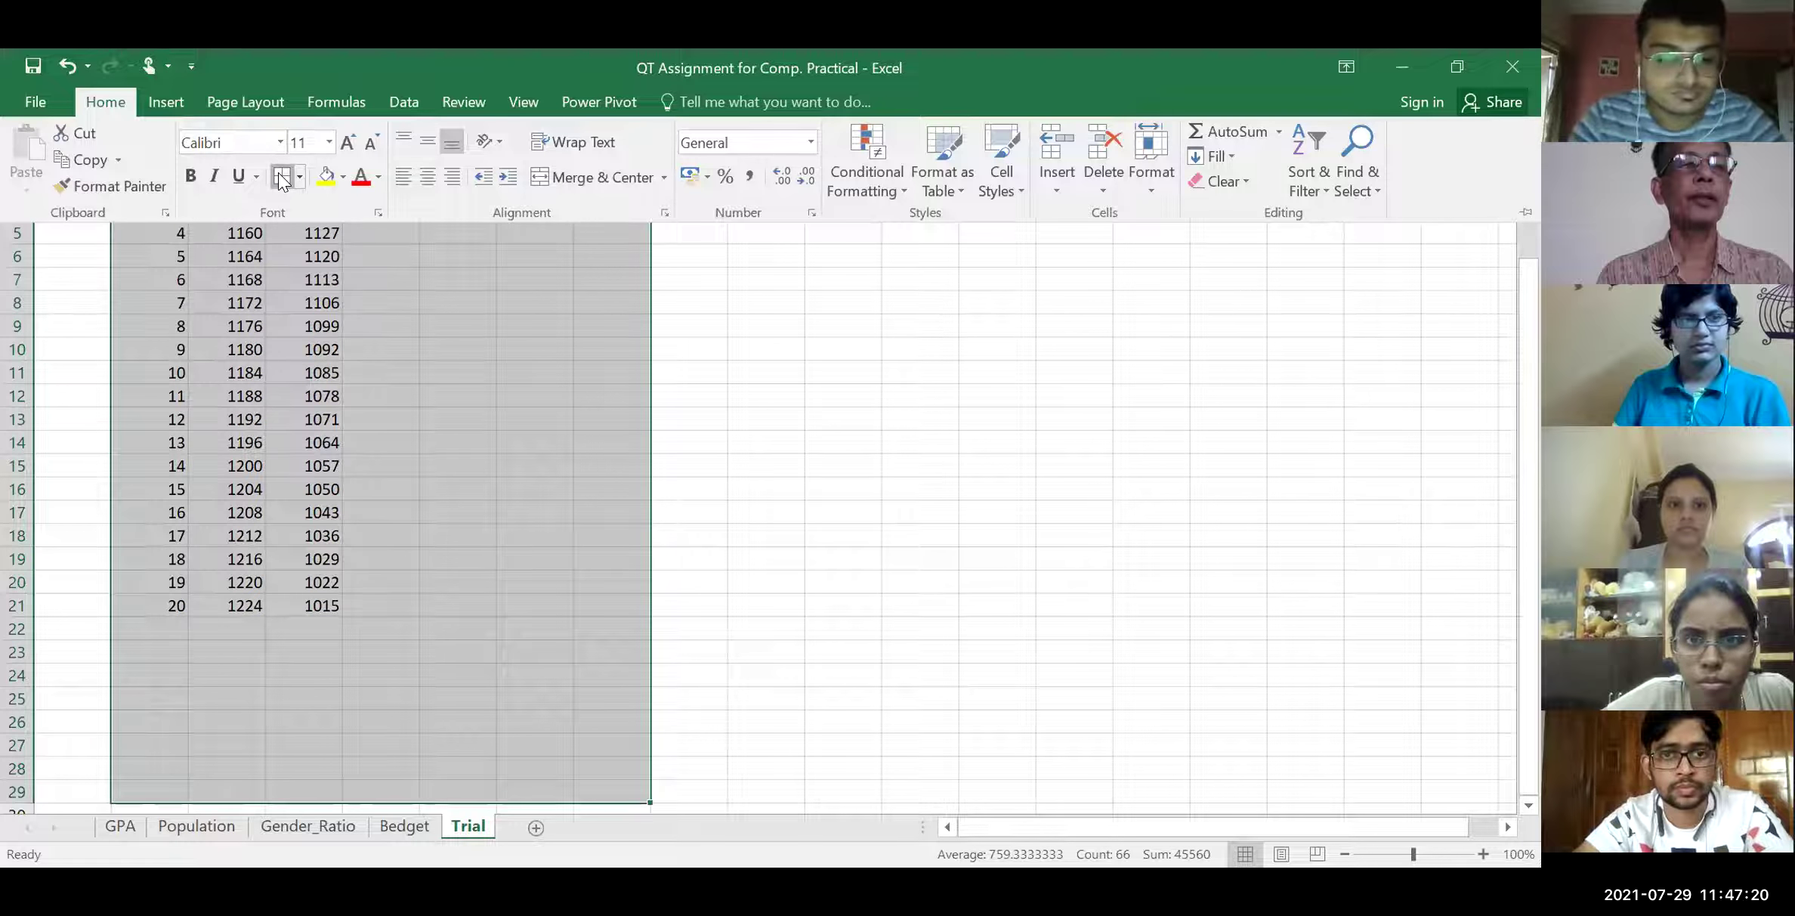
{"action": "left_click", "coordinate": [282, 178]}
{"action": "left_click", "coordinate": [191, 177]}
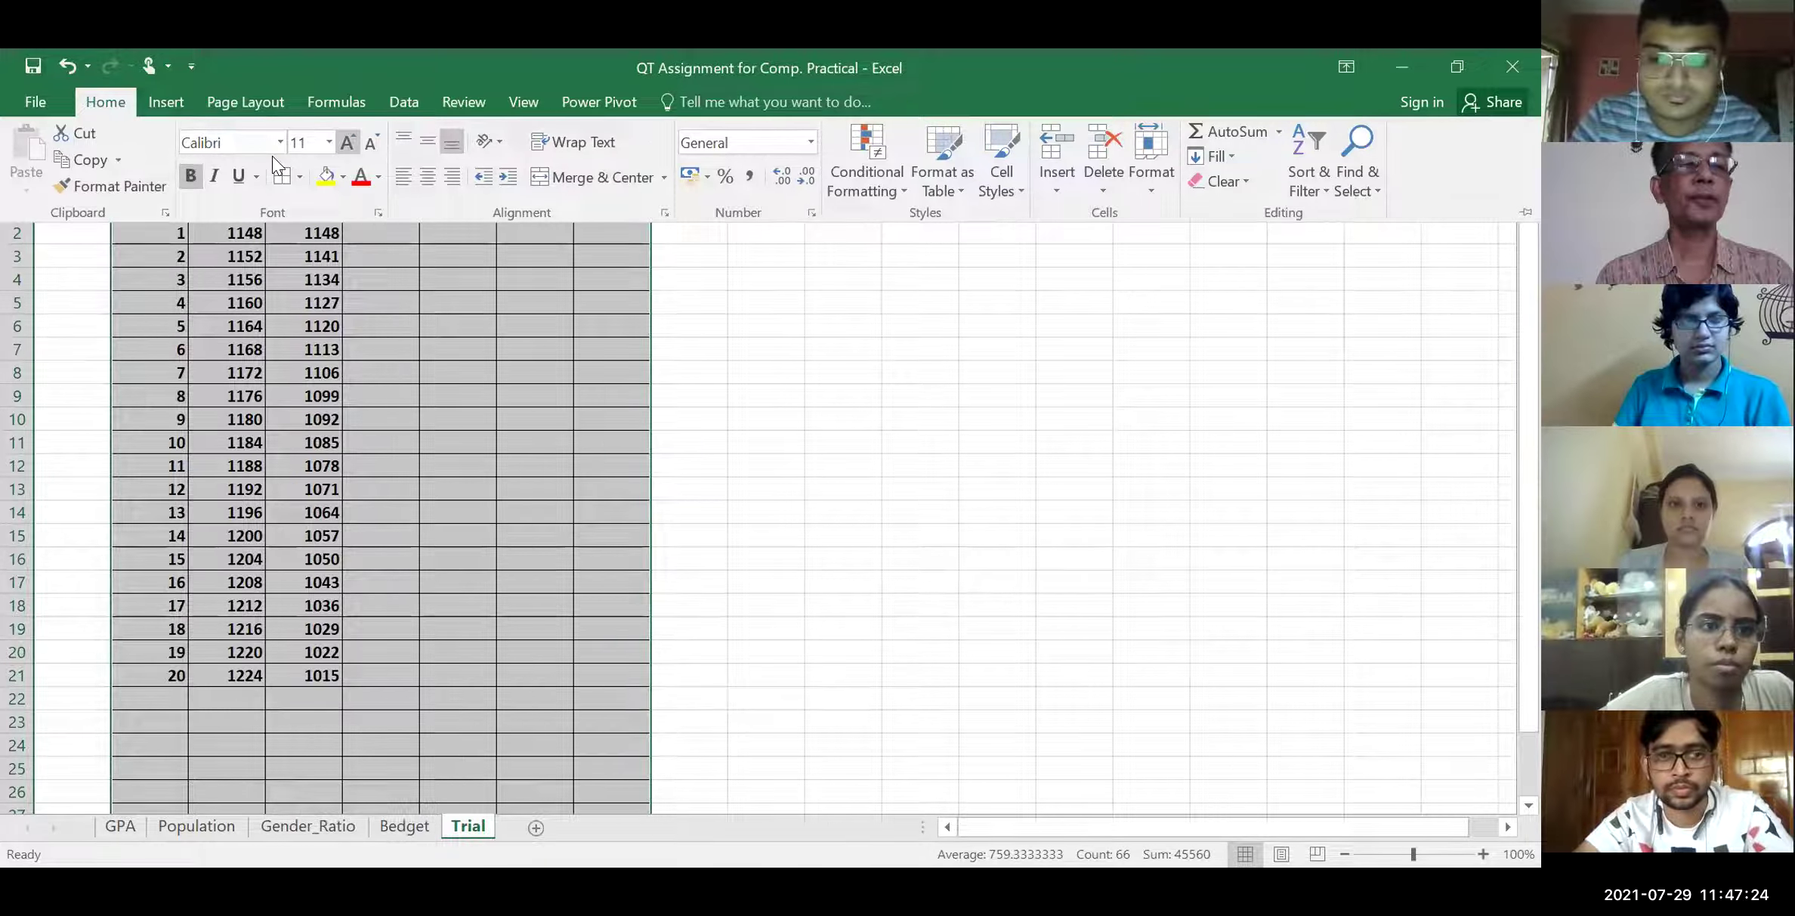
{"action": "key", "text": "ctrl+shift+period"}
{"action": "key", "text": "ctrl+shift+period"}
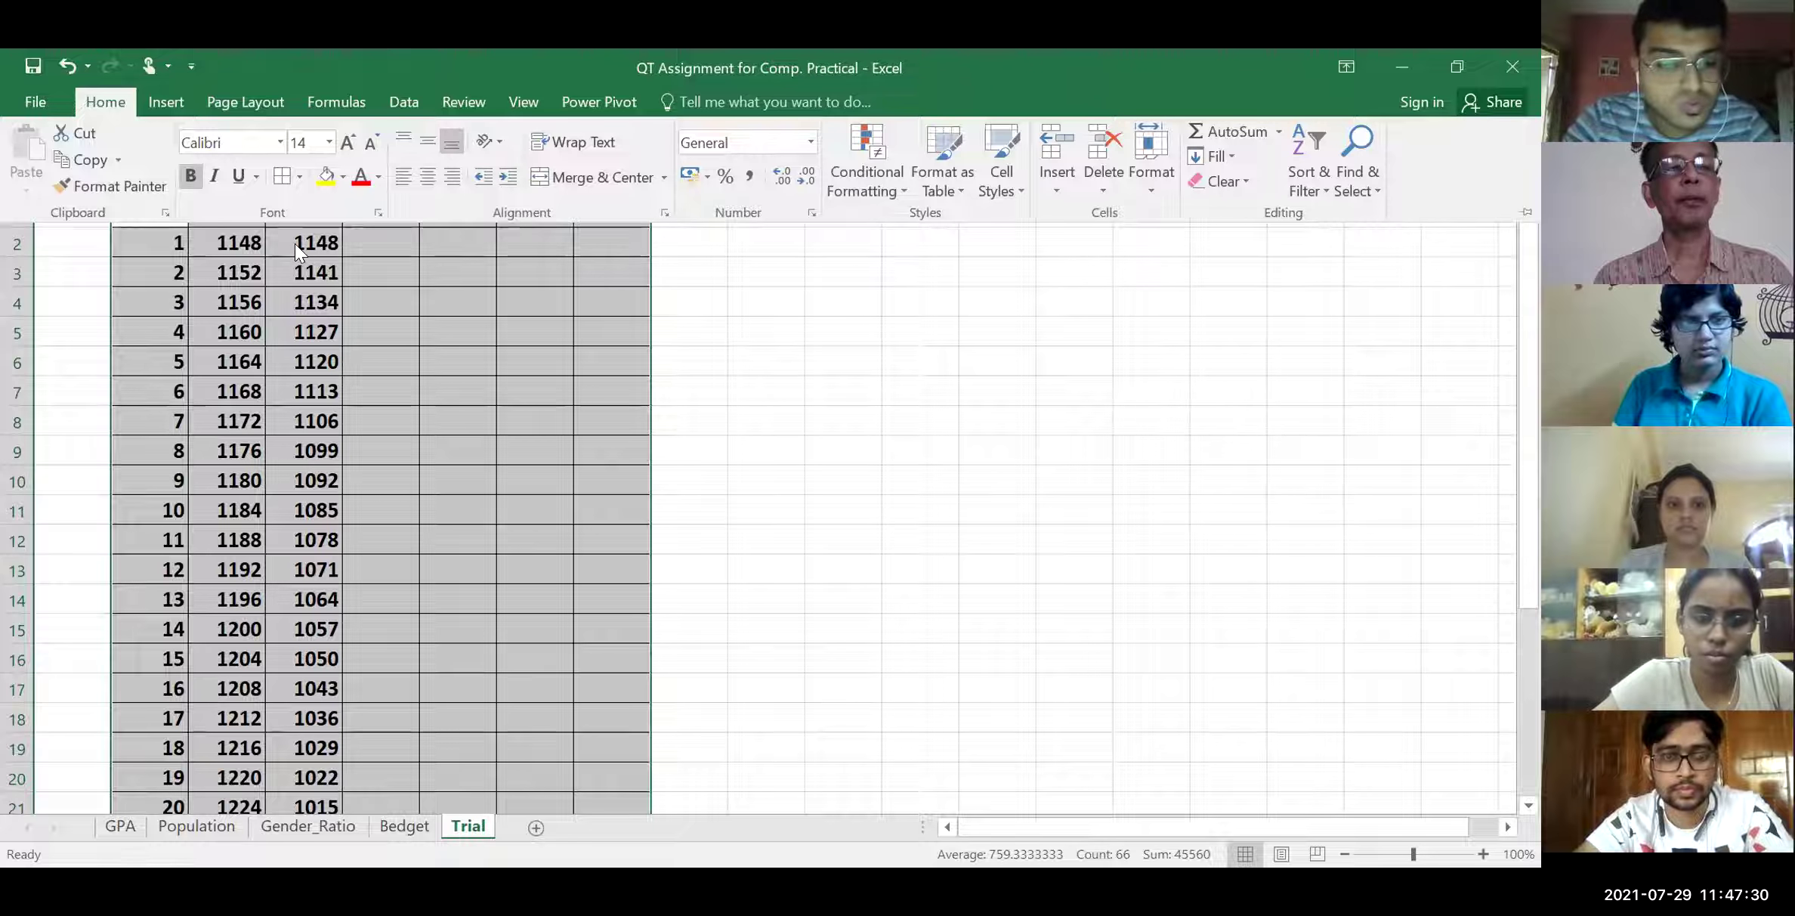
{"action": "key", "text": "Escape"}
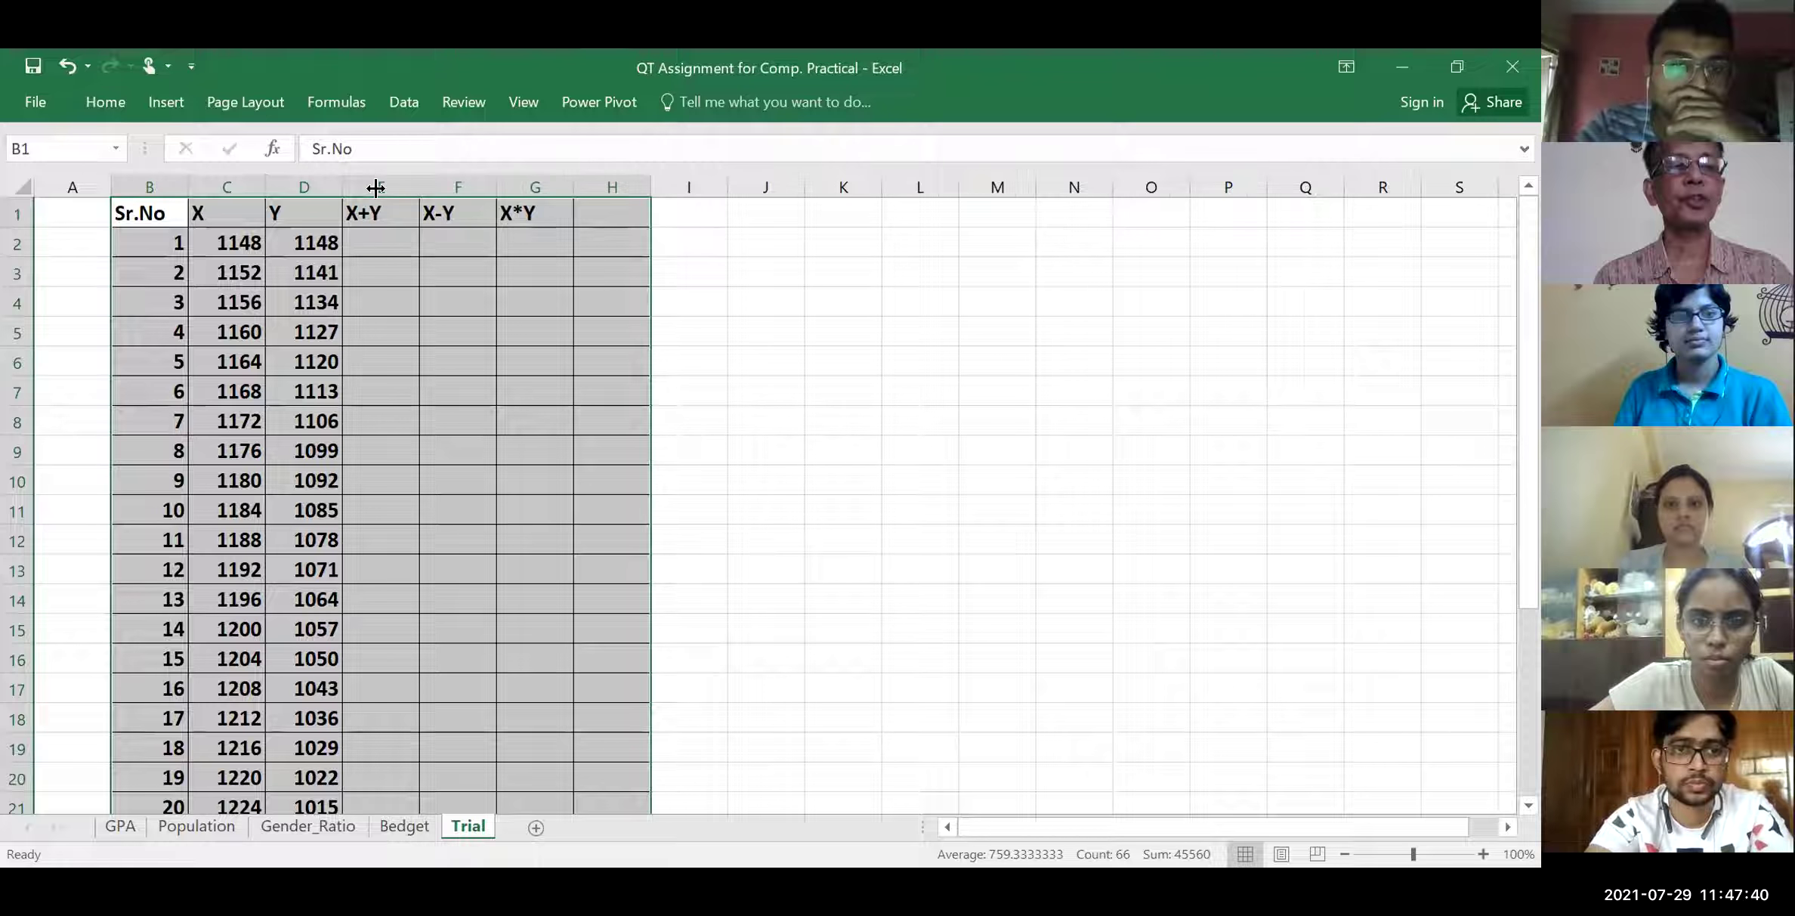
Widen the Y, X+Y and X*Y columns (D, E and G)
{"action": "left_click_drag", "start_coordinate": [376, 187], "coordinate": [396, 187]}
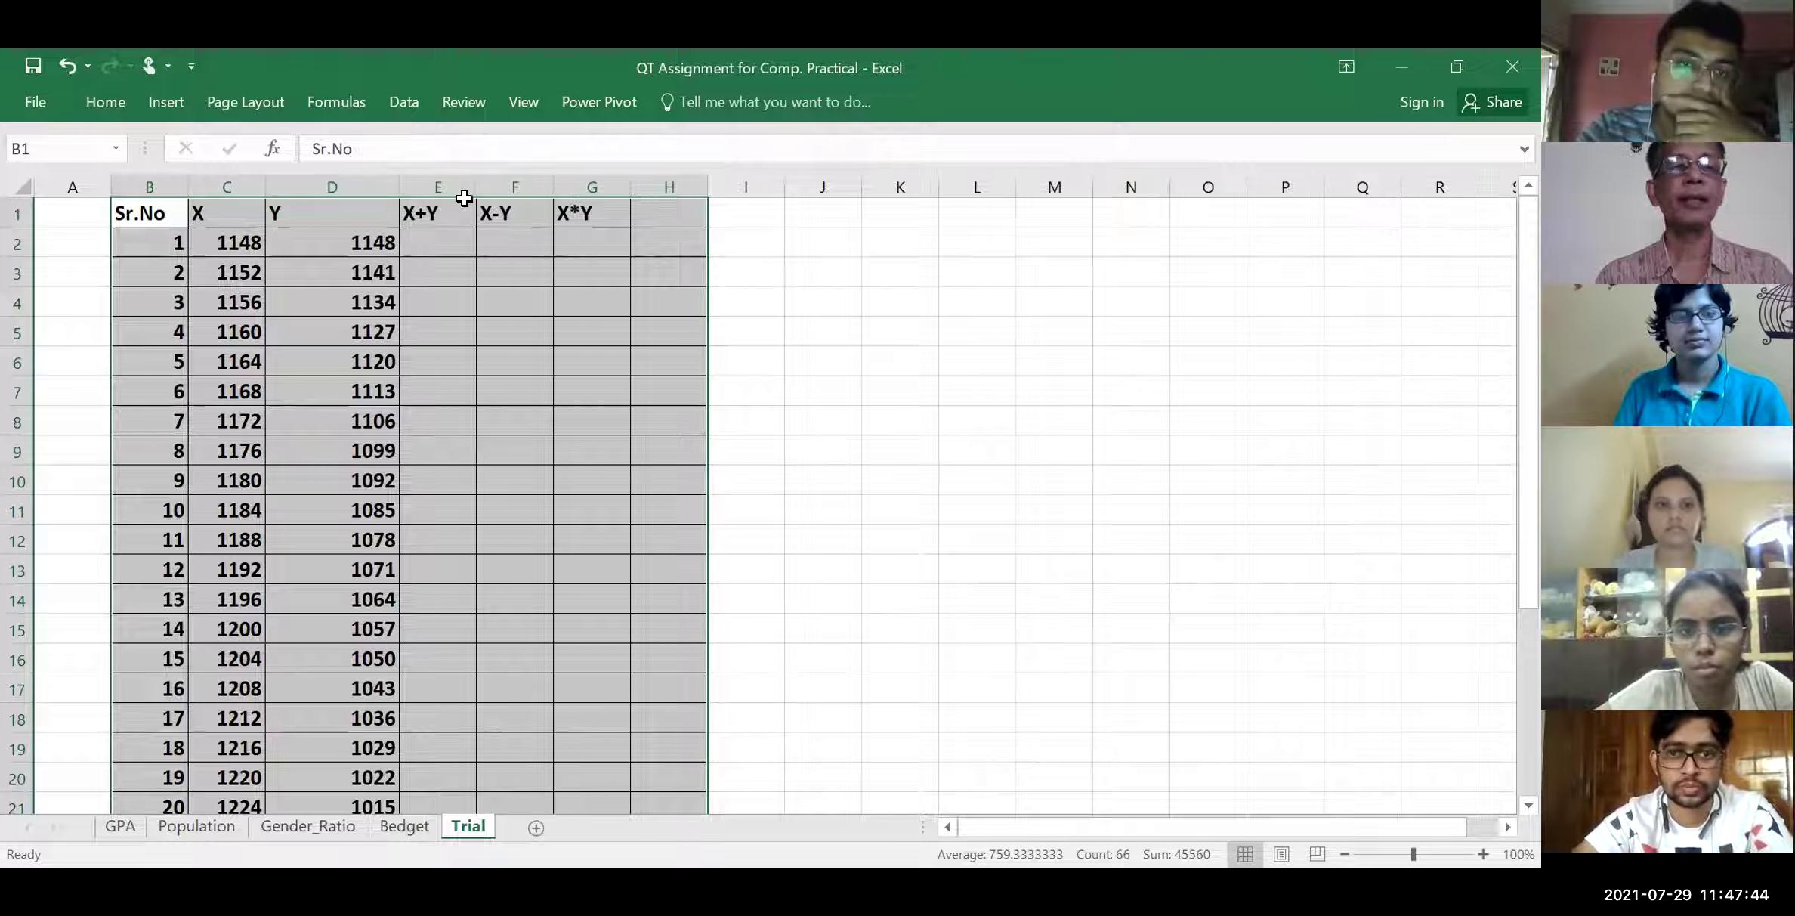
{"action": "left_click_drag", "start_coordinate": [519, 187], "coordinate": [639, 188]}
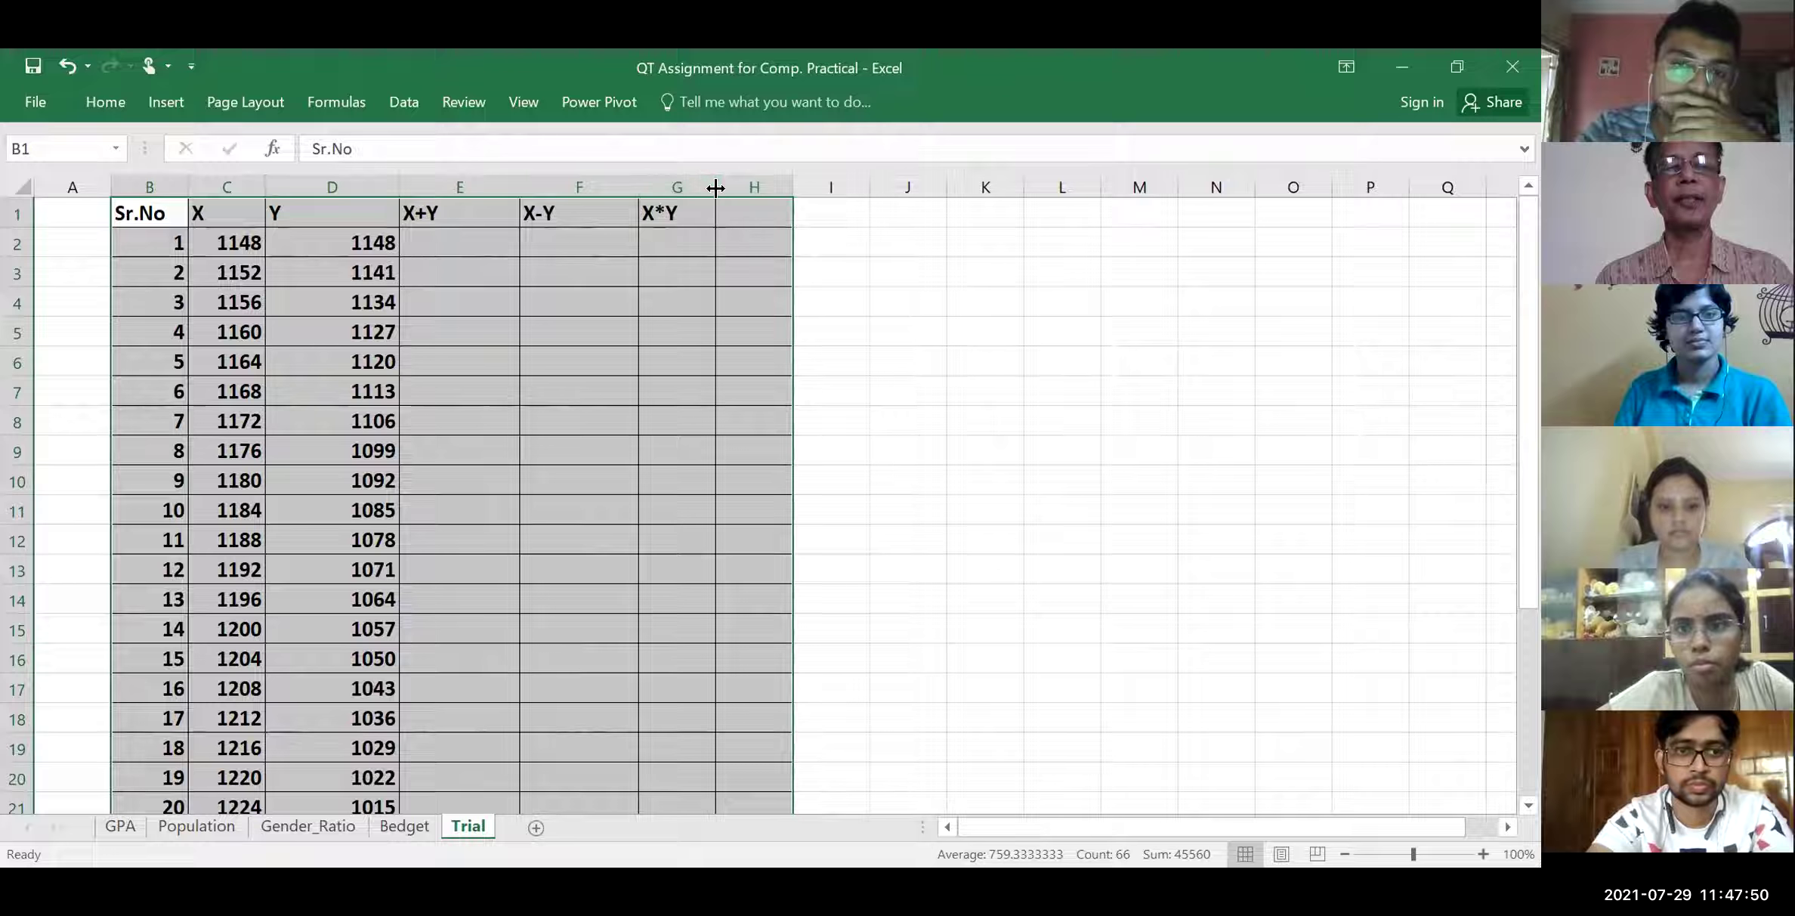
{"action": "left_click_drag", "start_coordinate": [772, 188], "coordinate": [788, 187]}
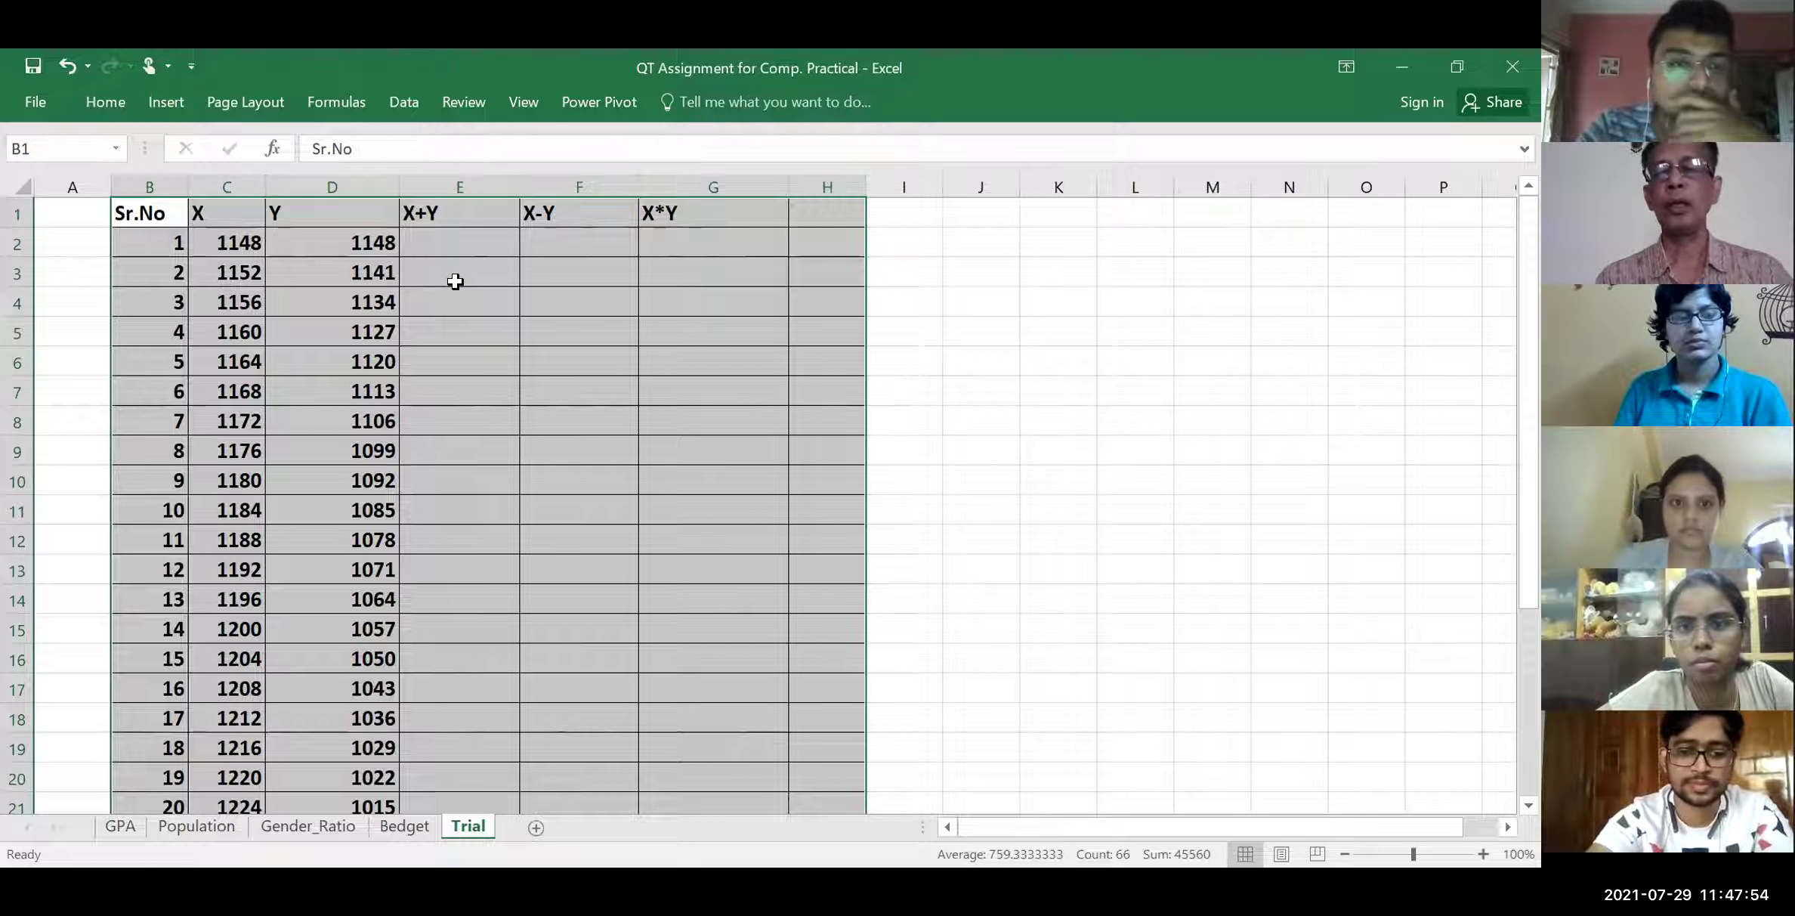
{"action": "left_click", "coordinate": [455, 243]}
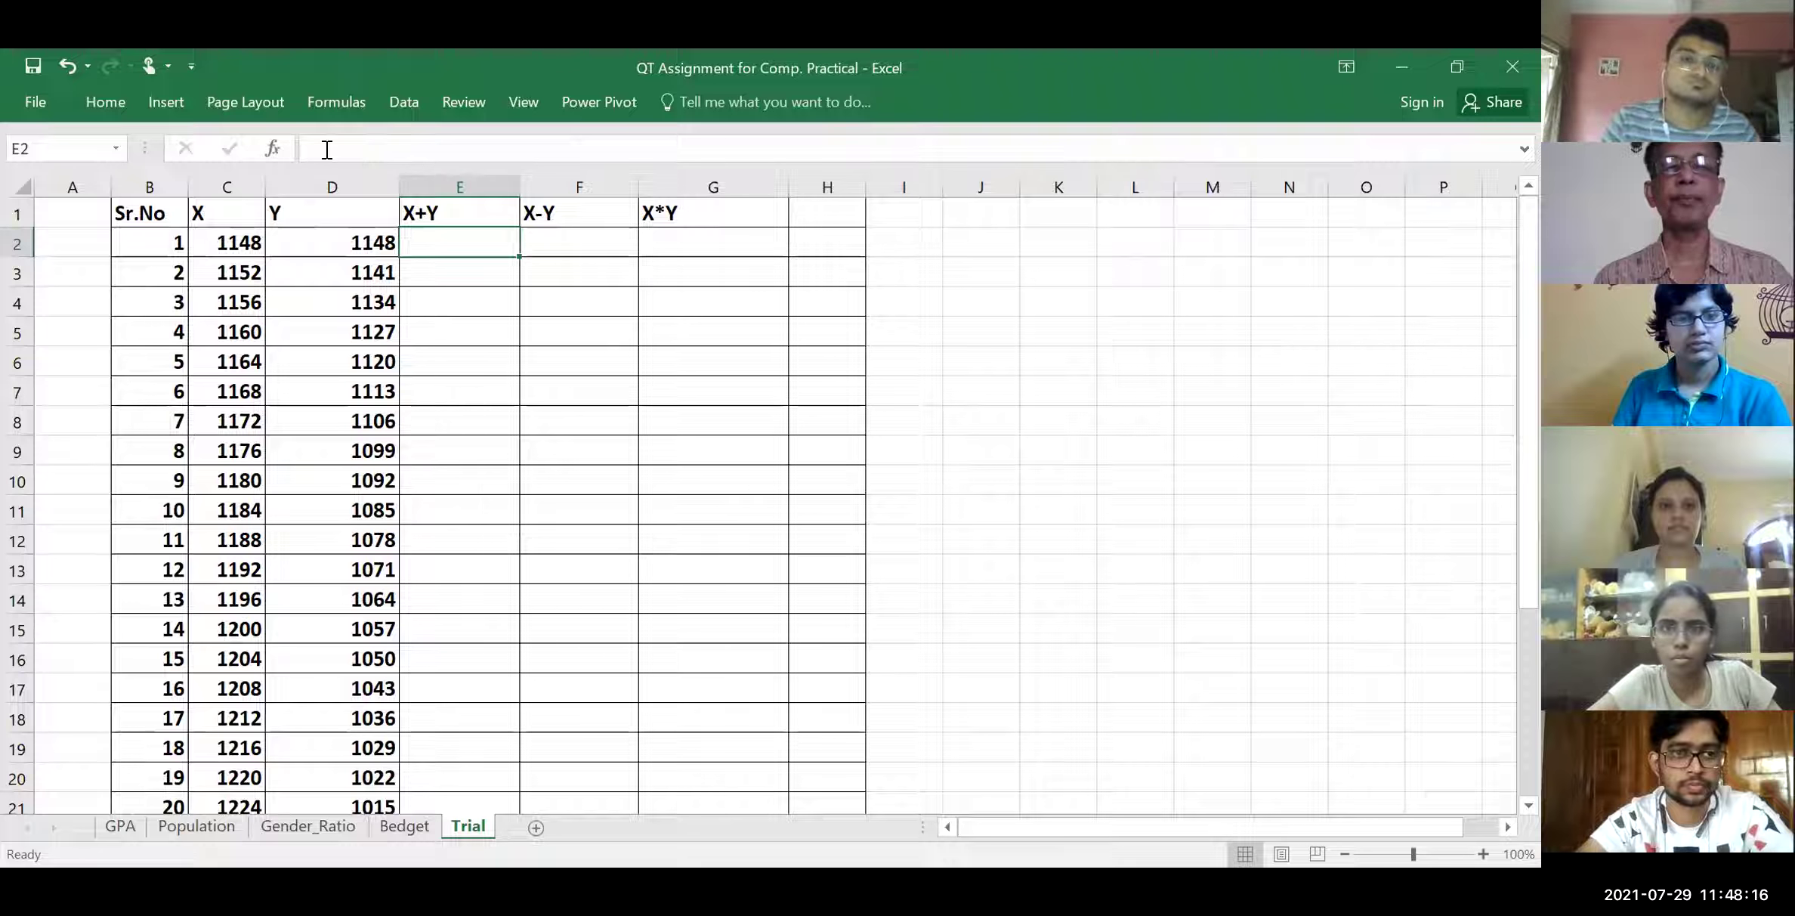
Enter =C2+D2 in E2 so it shows the X+Y sum 2296
{"action": "left_click", "coordinate": [722, 151]}
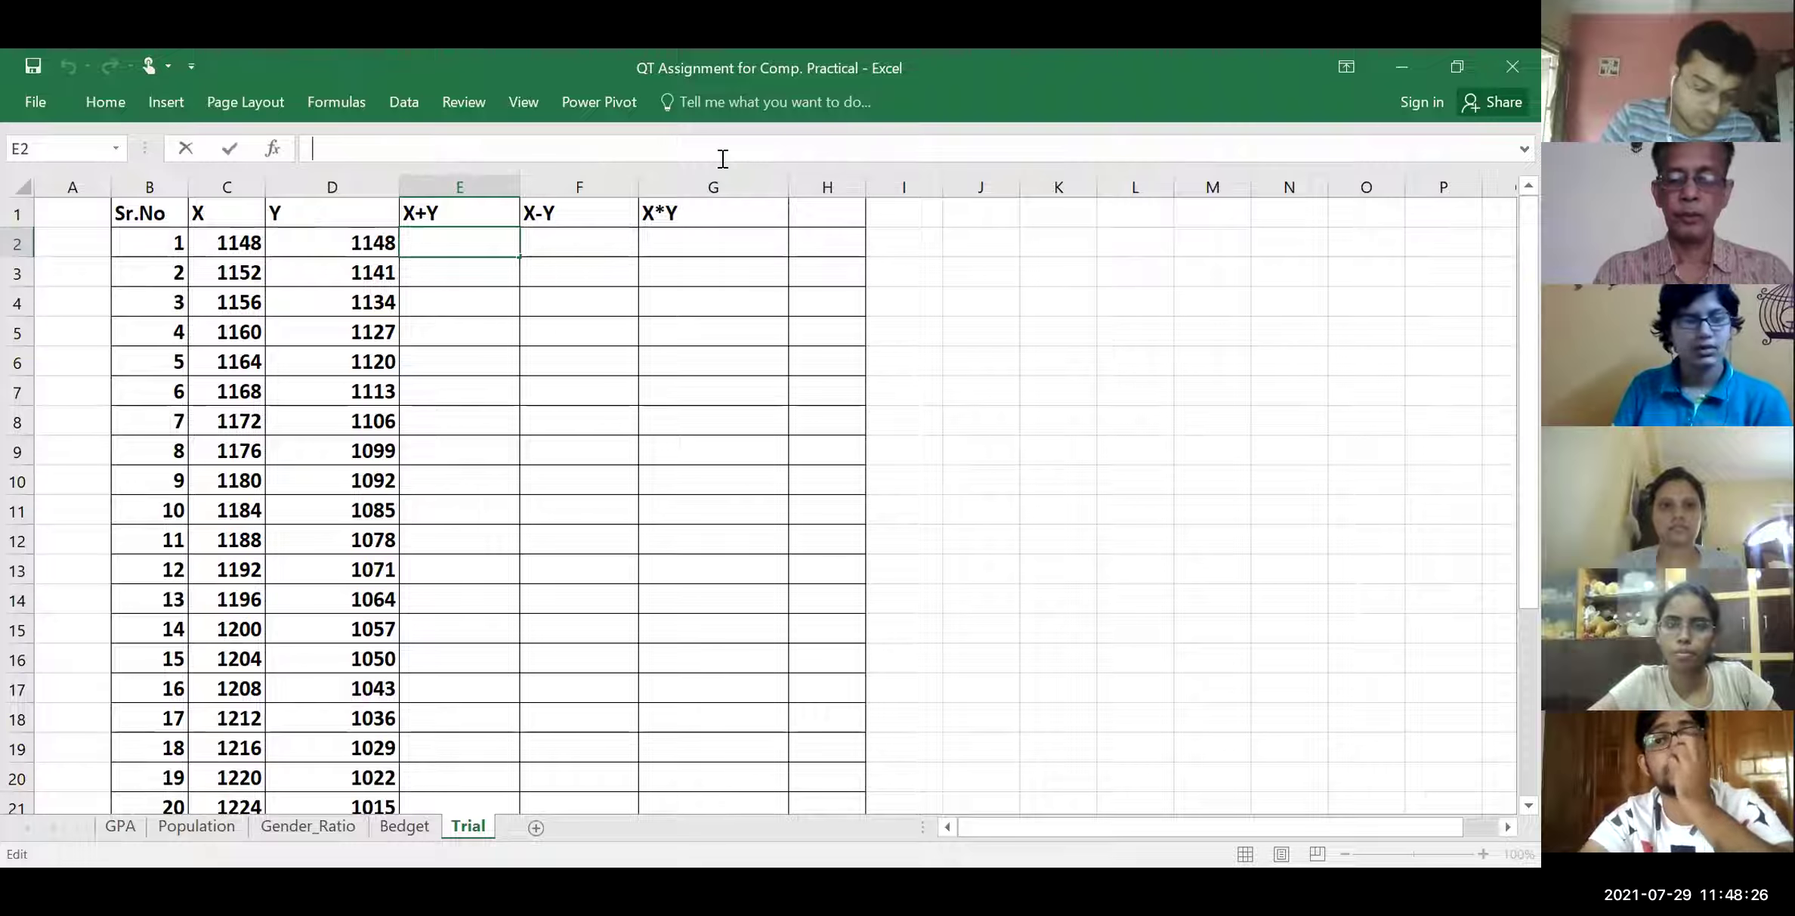
{"action": "type", "text": "="}
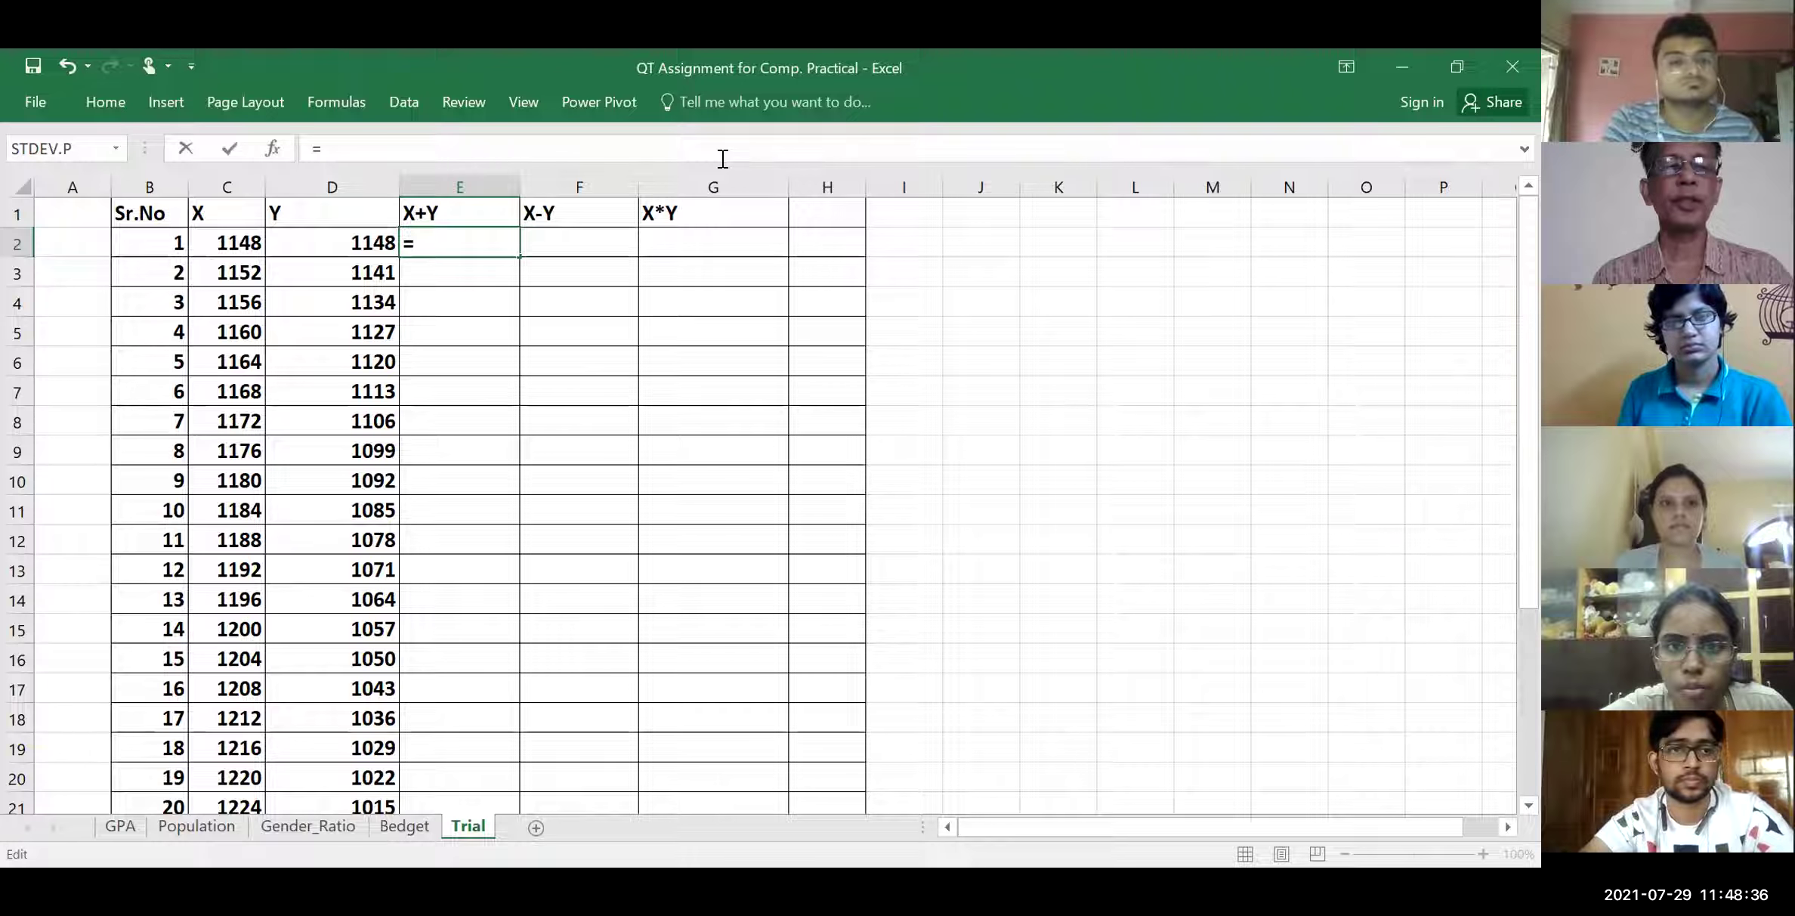
{"action": "left_click", "coordinate": [243, 238]}
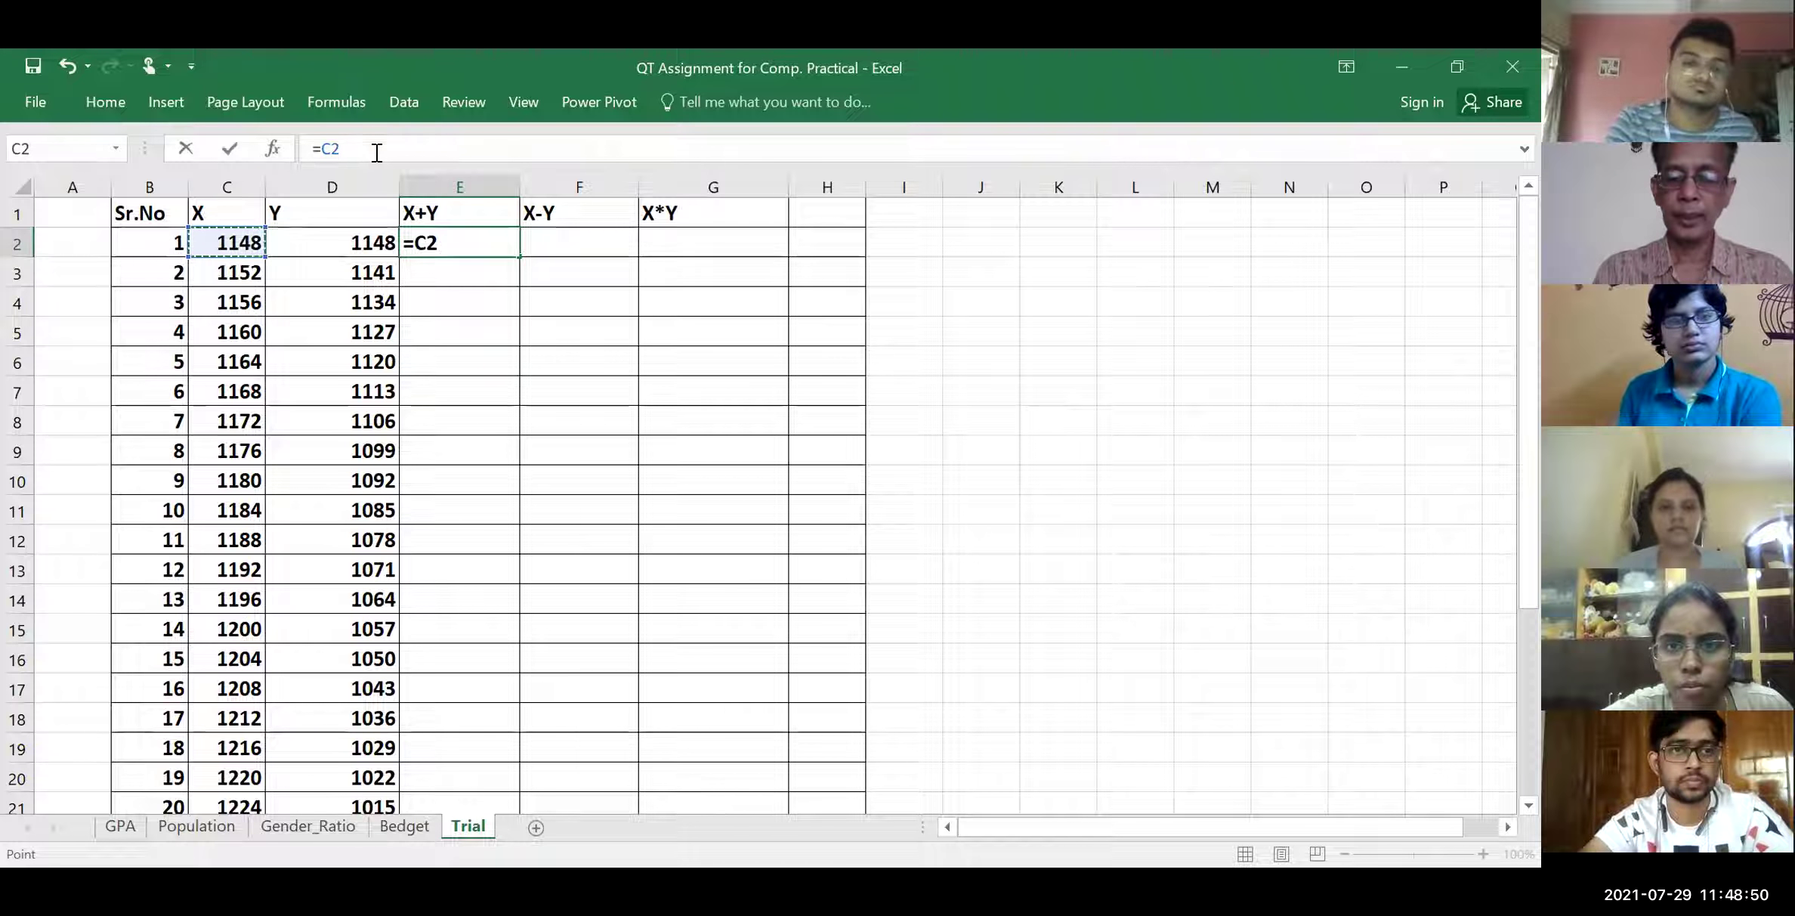
{"action": "type", "text": "+"}
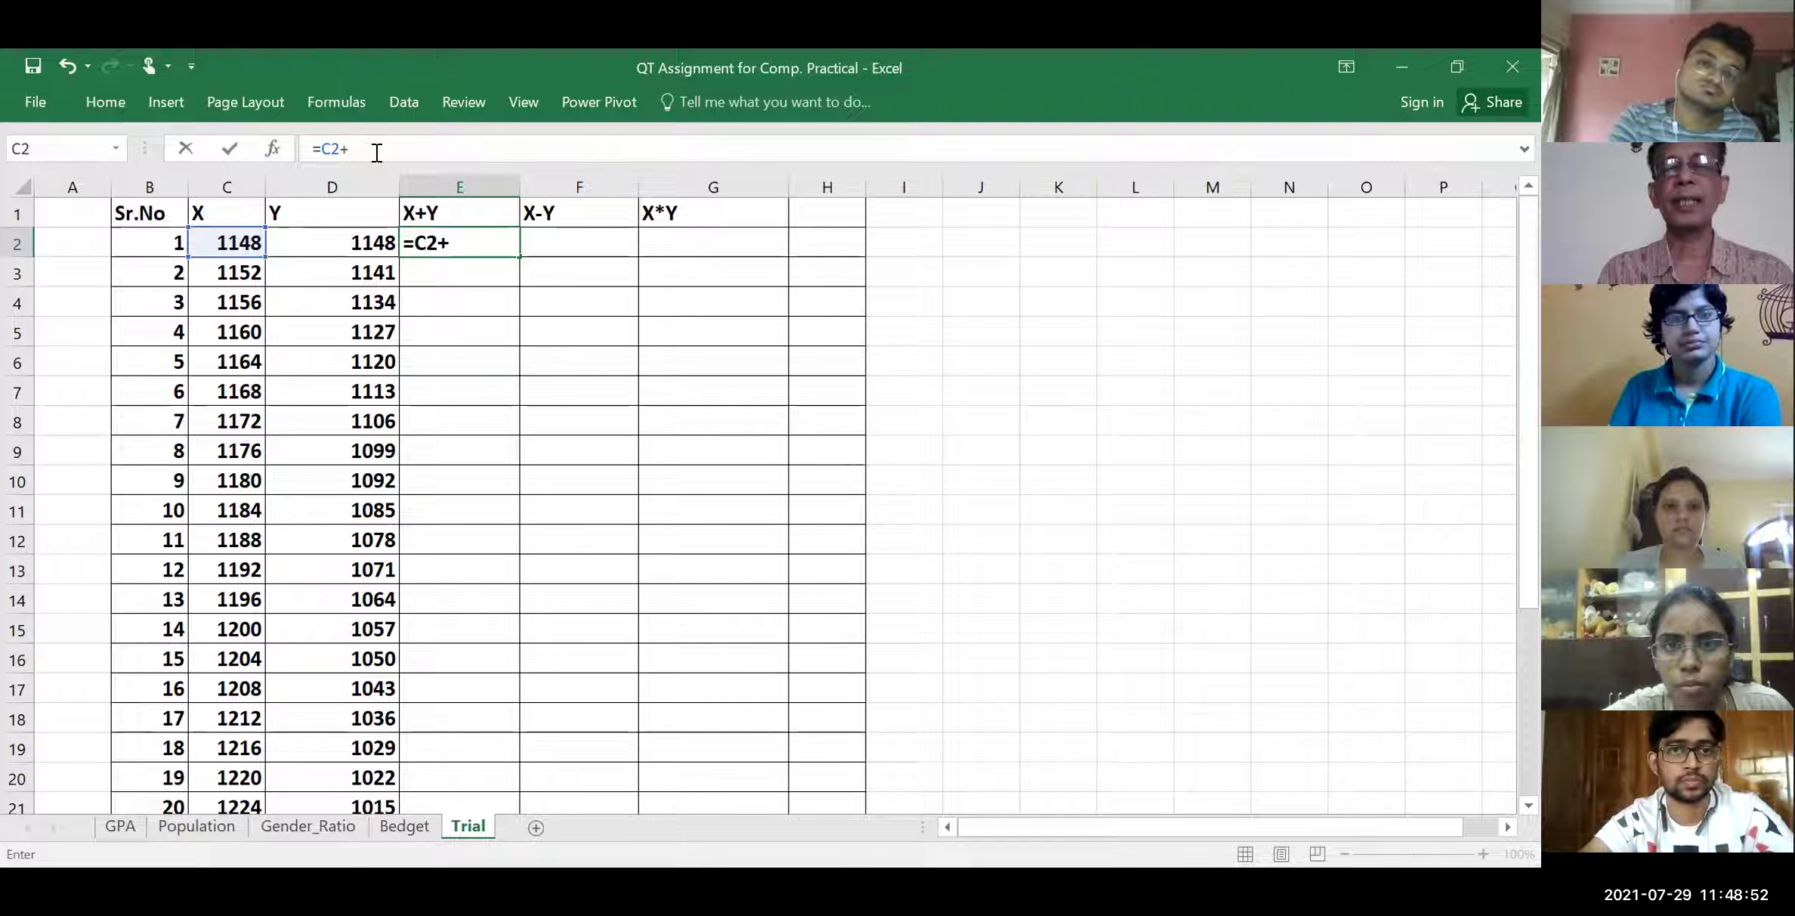
{"action": "left_click", "coordinate": [353, 241]}
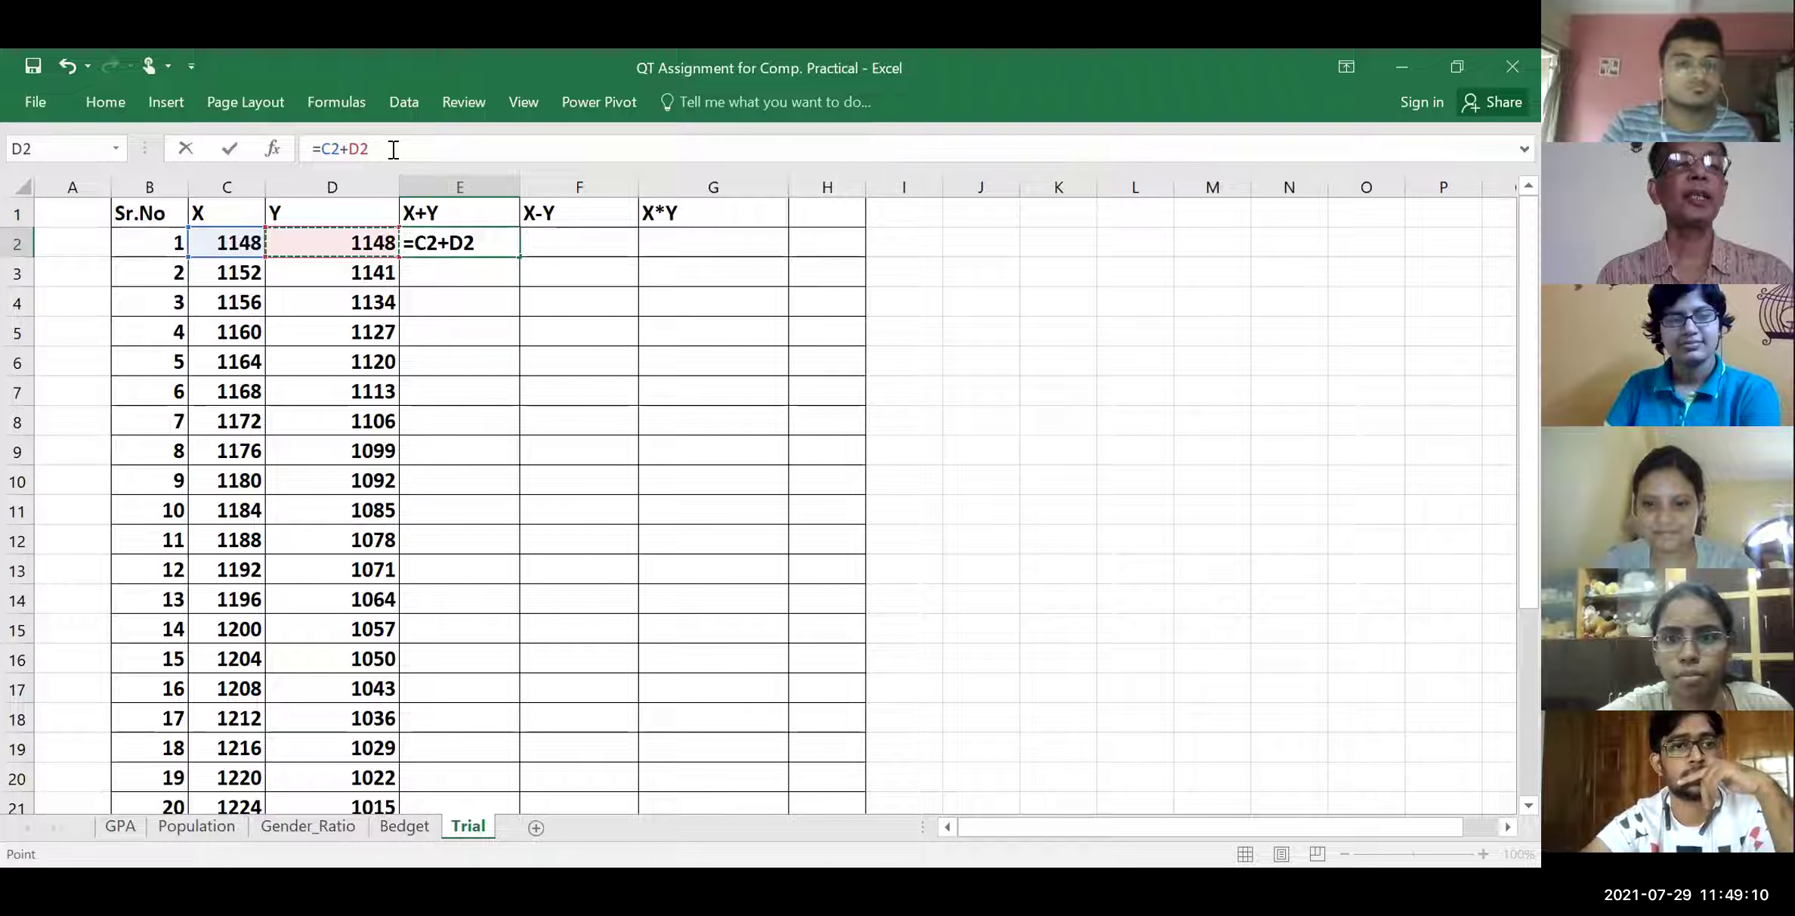
{"action": "key", "text": "Return"}
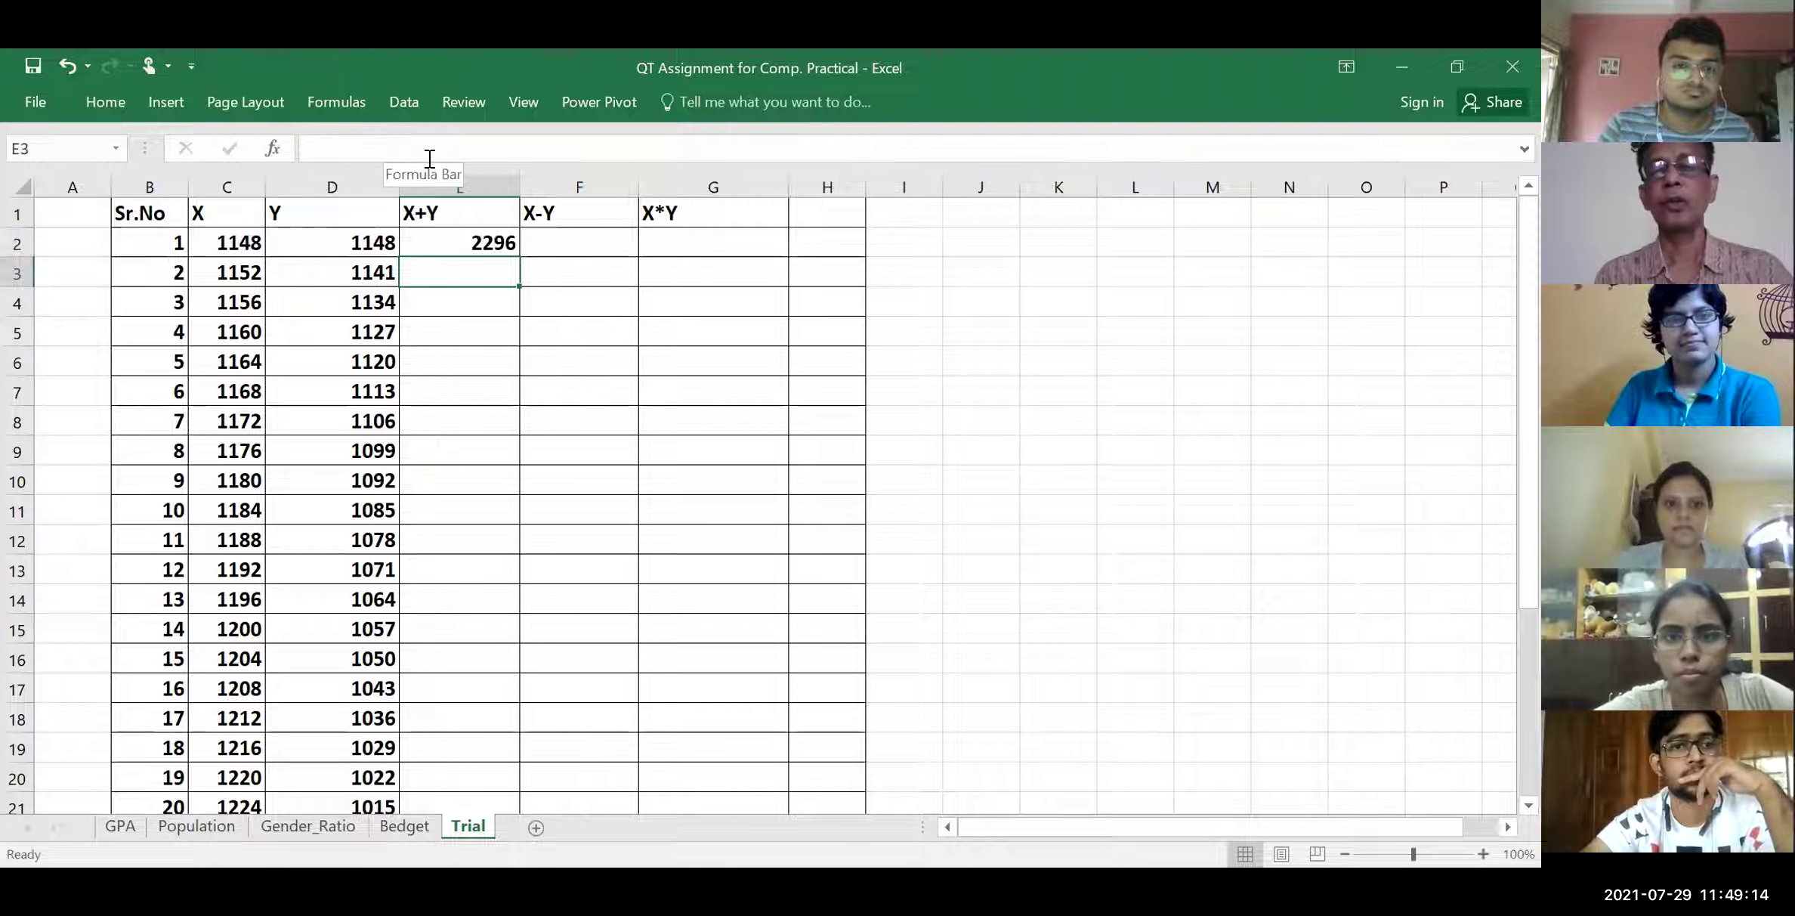
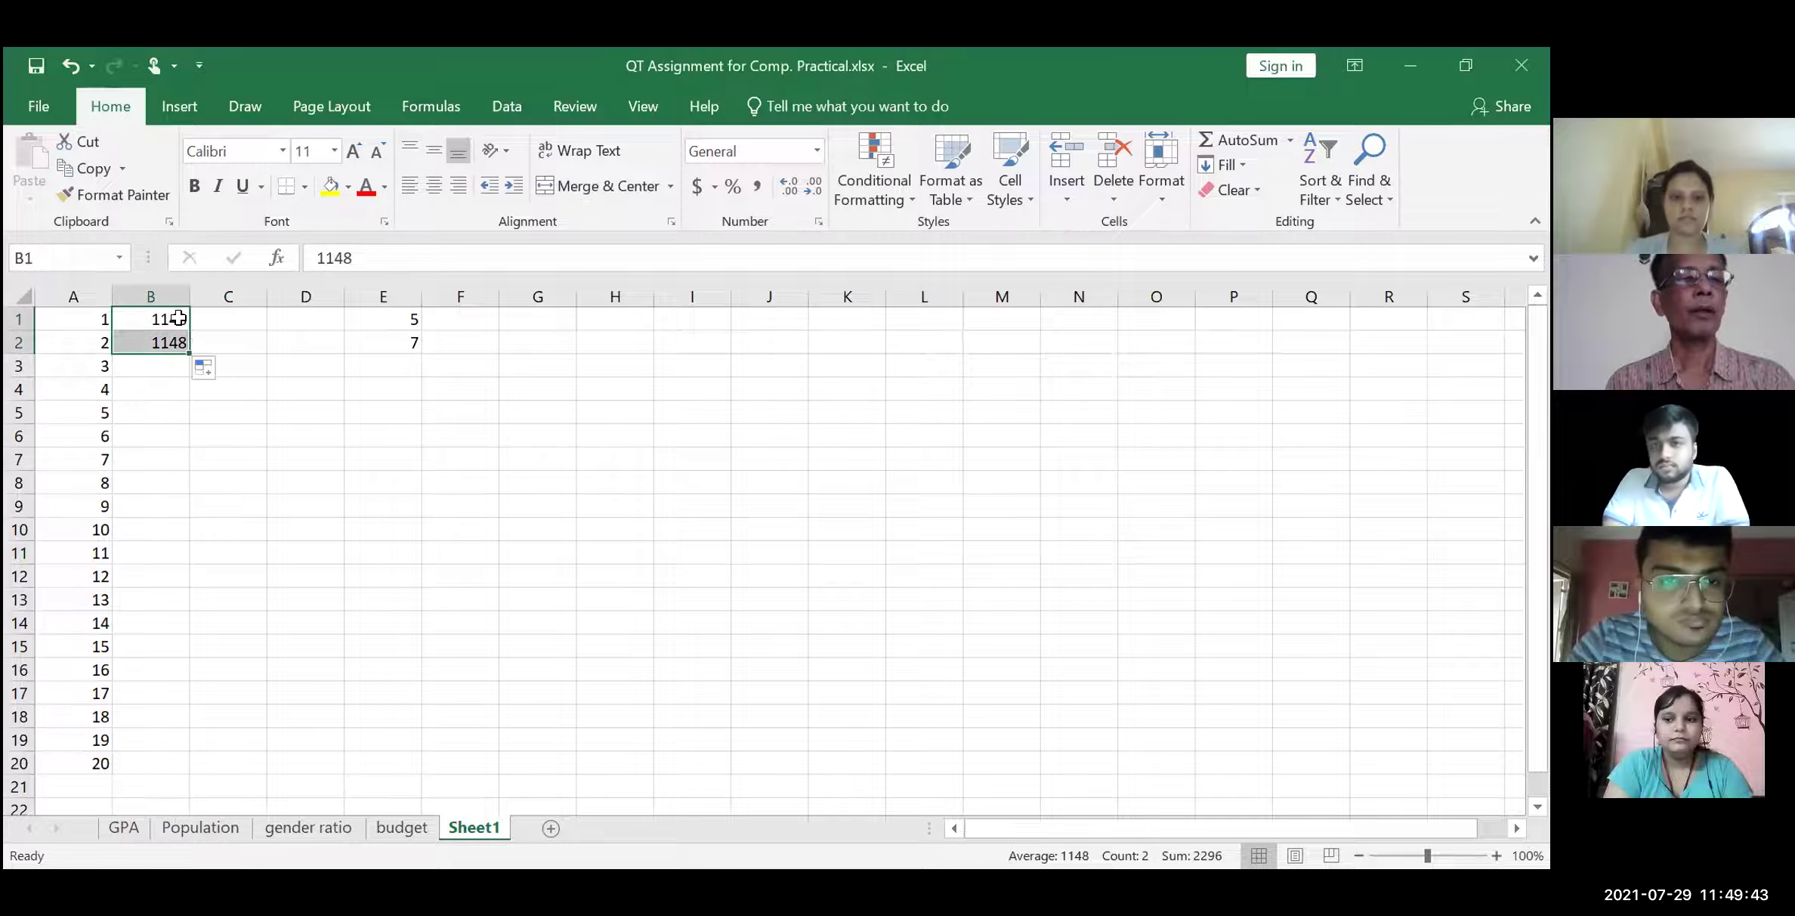
Change cell B2 to 1152 so B1:B2 read 1148 and 1152
{"action": "left_click", "coordinate": [182, 325]}
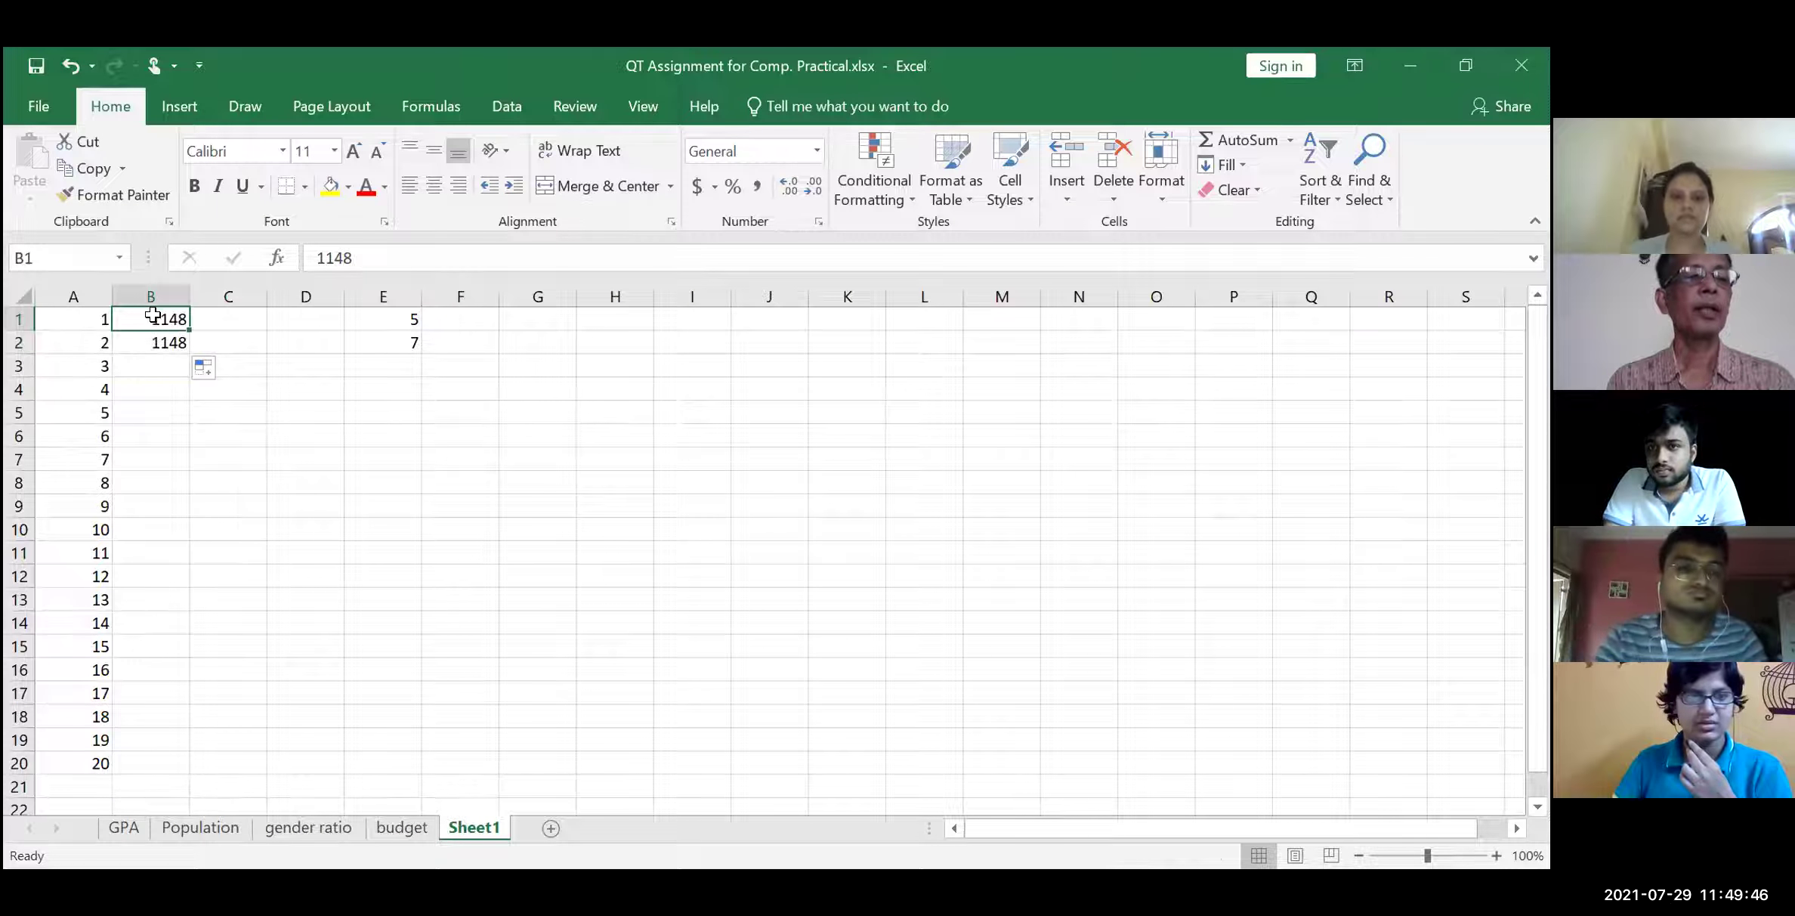
{"action": "left_click_drag", "start_coordinate": [189, 330], "coordinate": [189, 349]}
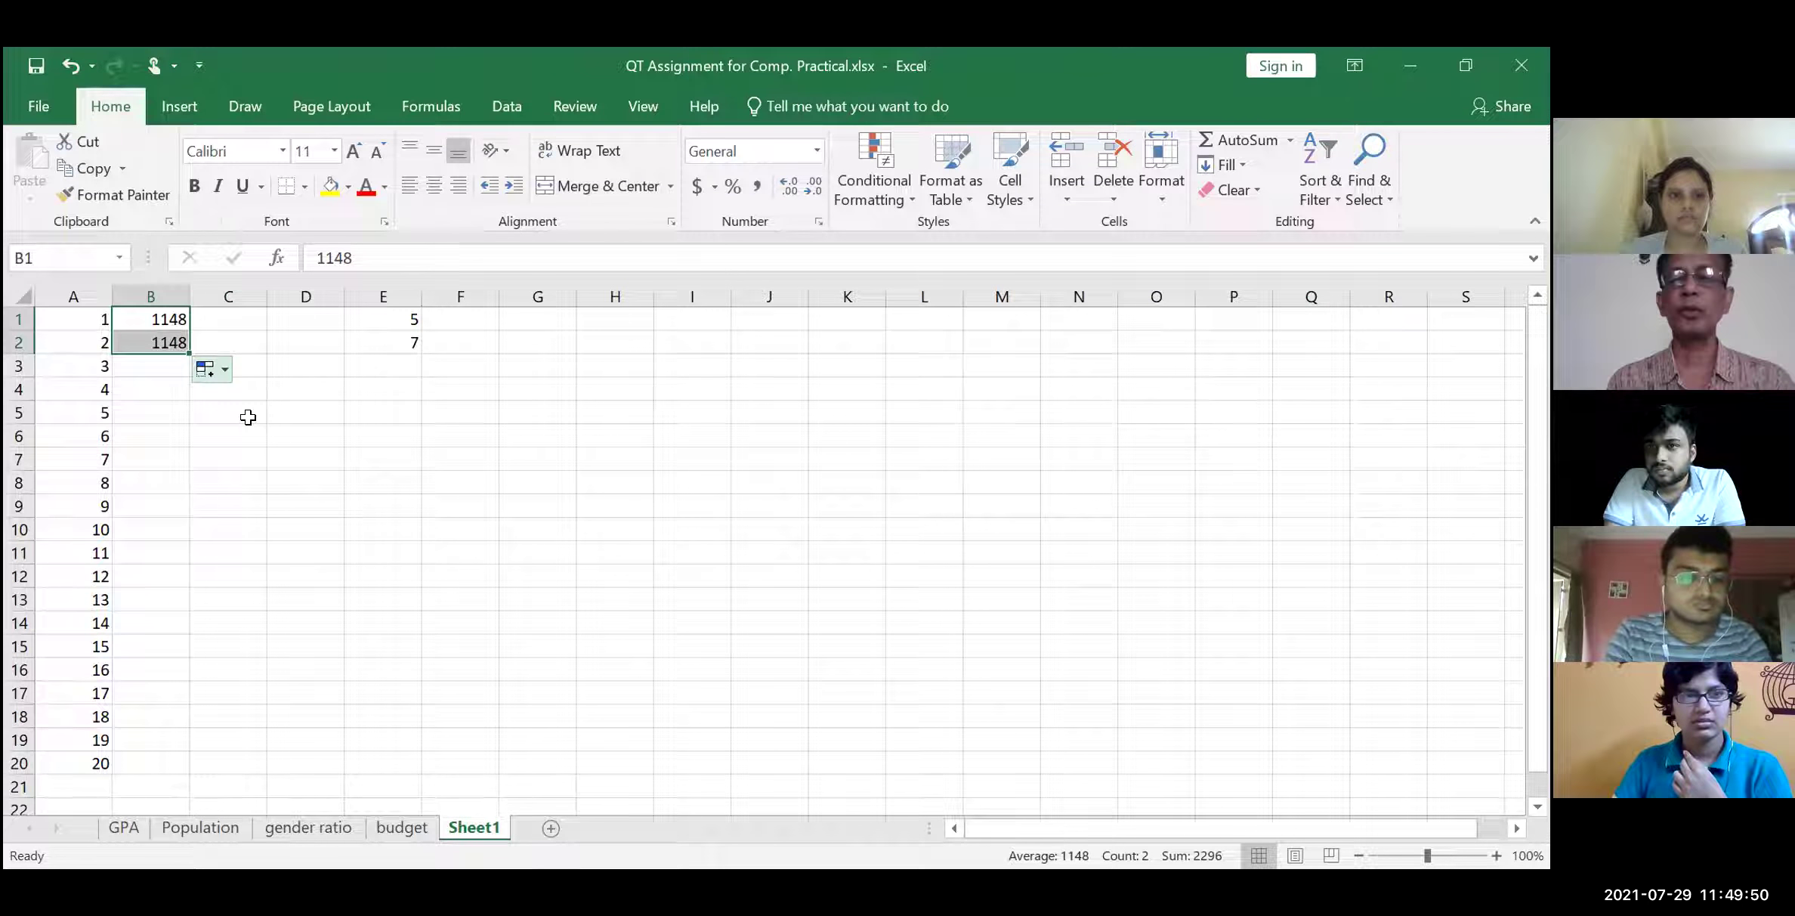
{"action": "key", "text": "shift+Up"}
{"action": "left_click", "coordinate": [173, 345]}
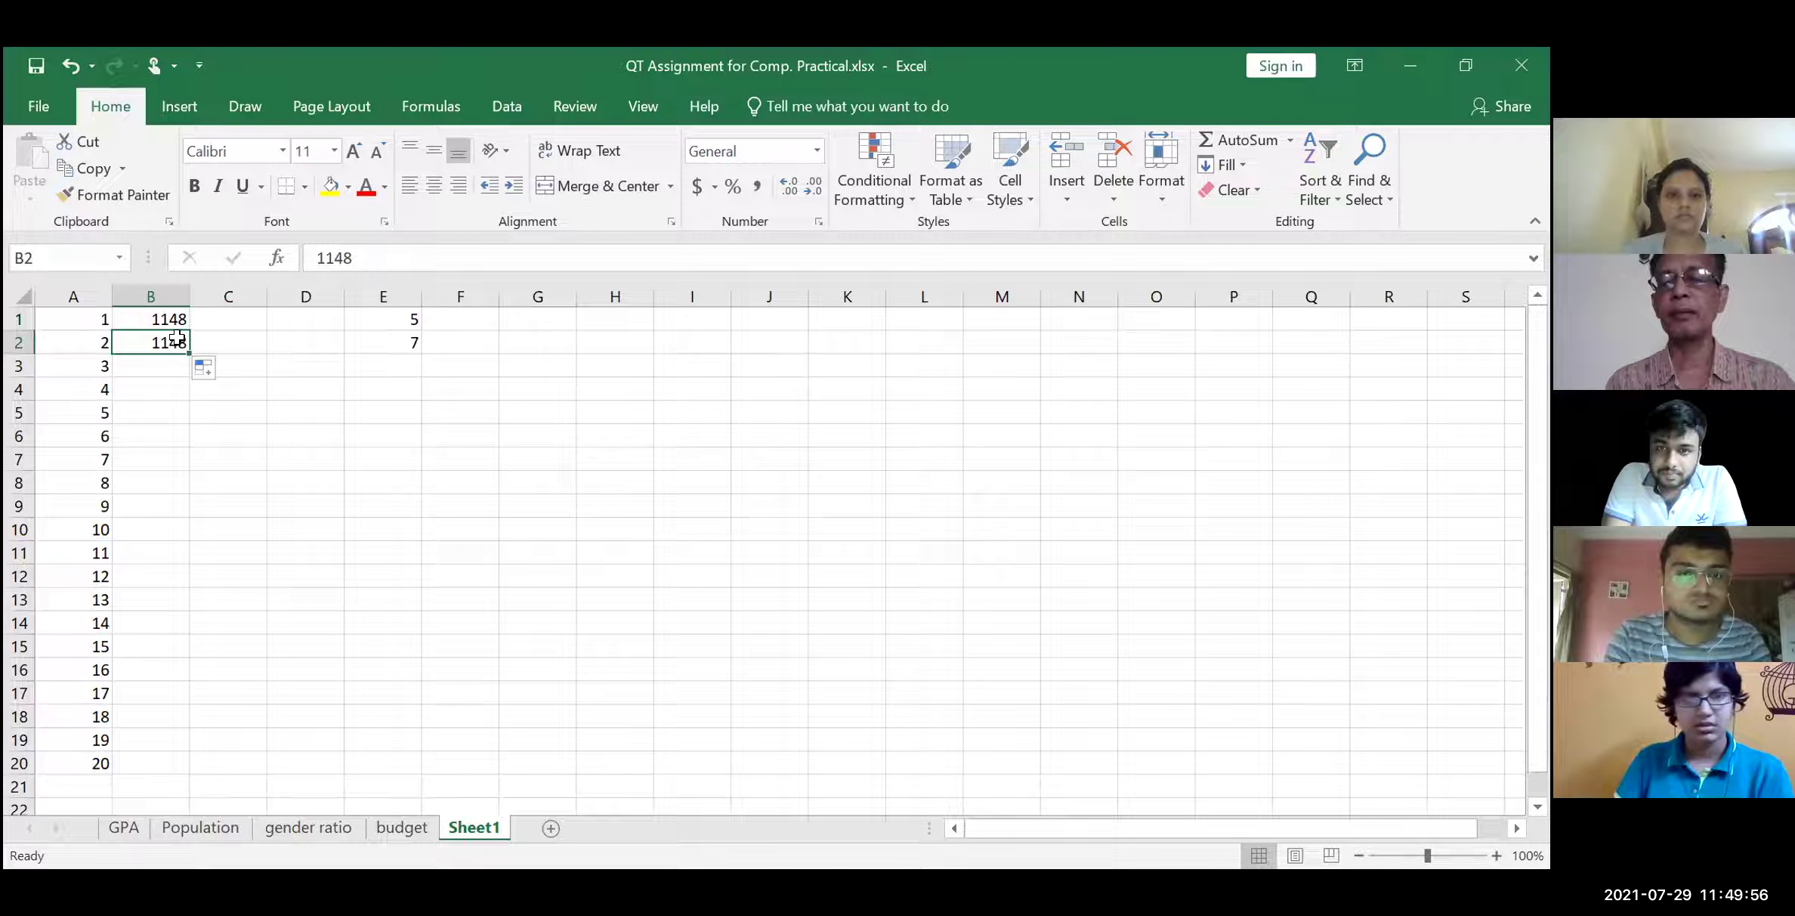
{"action": "type", "text": "1"}
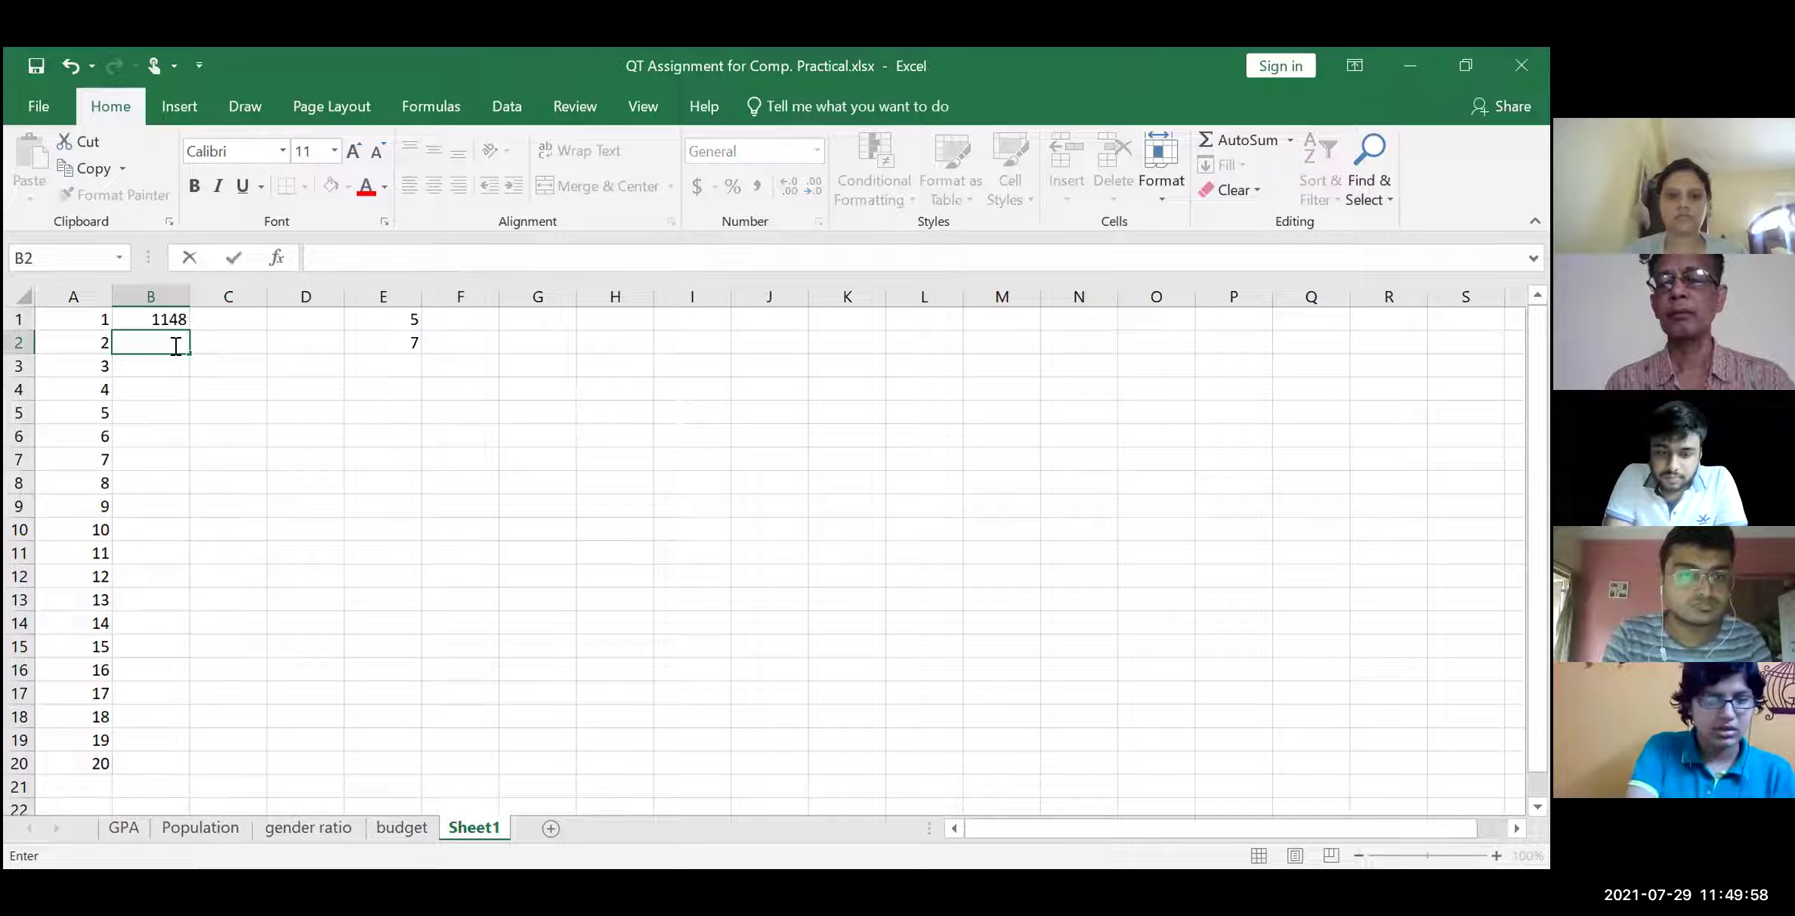
{"action": "type", "text": "15"}
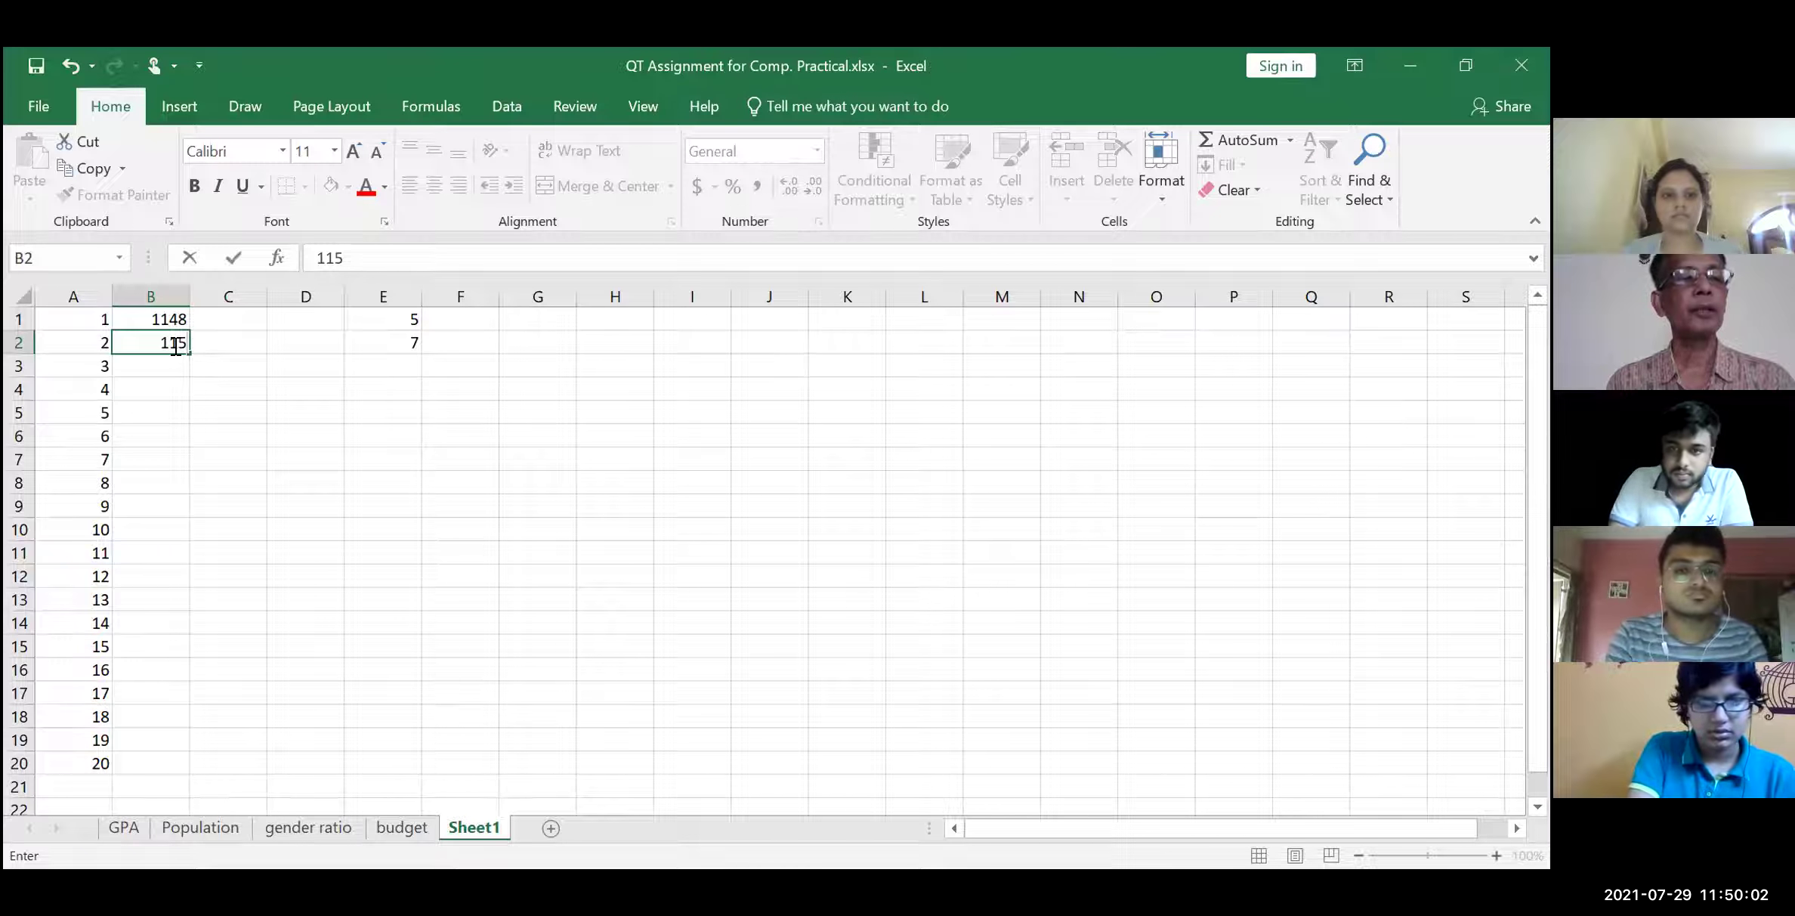
{"action": "type", "text": "2"}
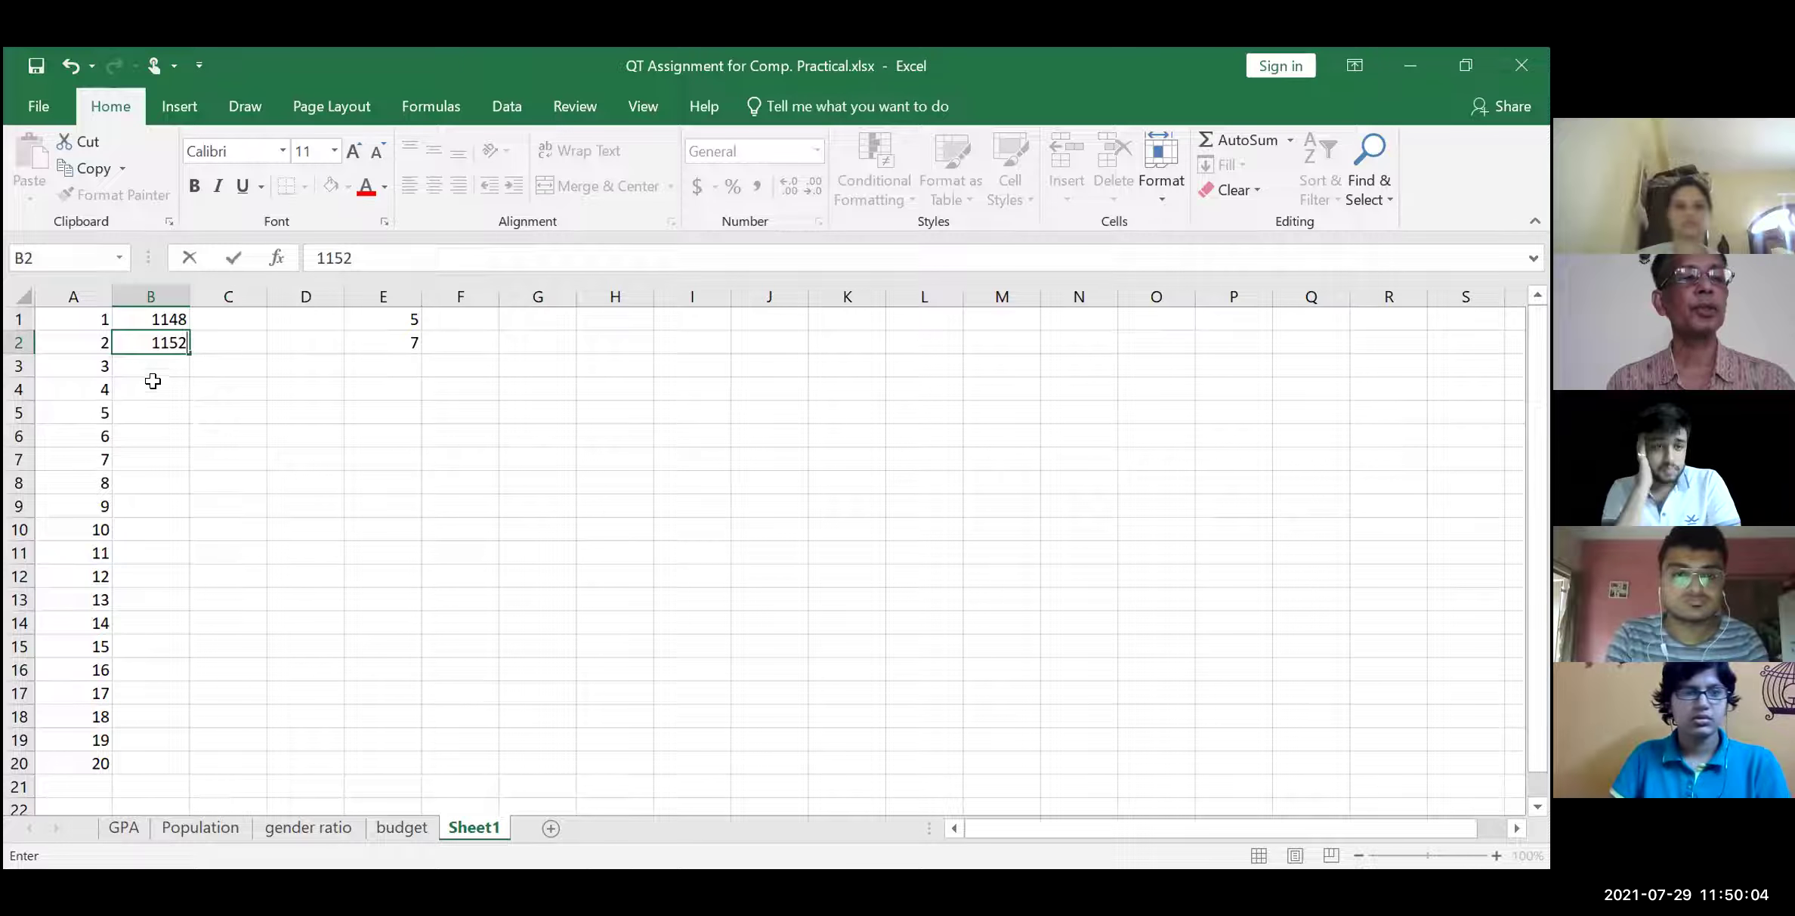
{"action": "left_click", "coordinate": [177, 315]}
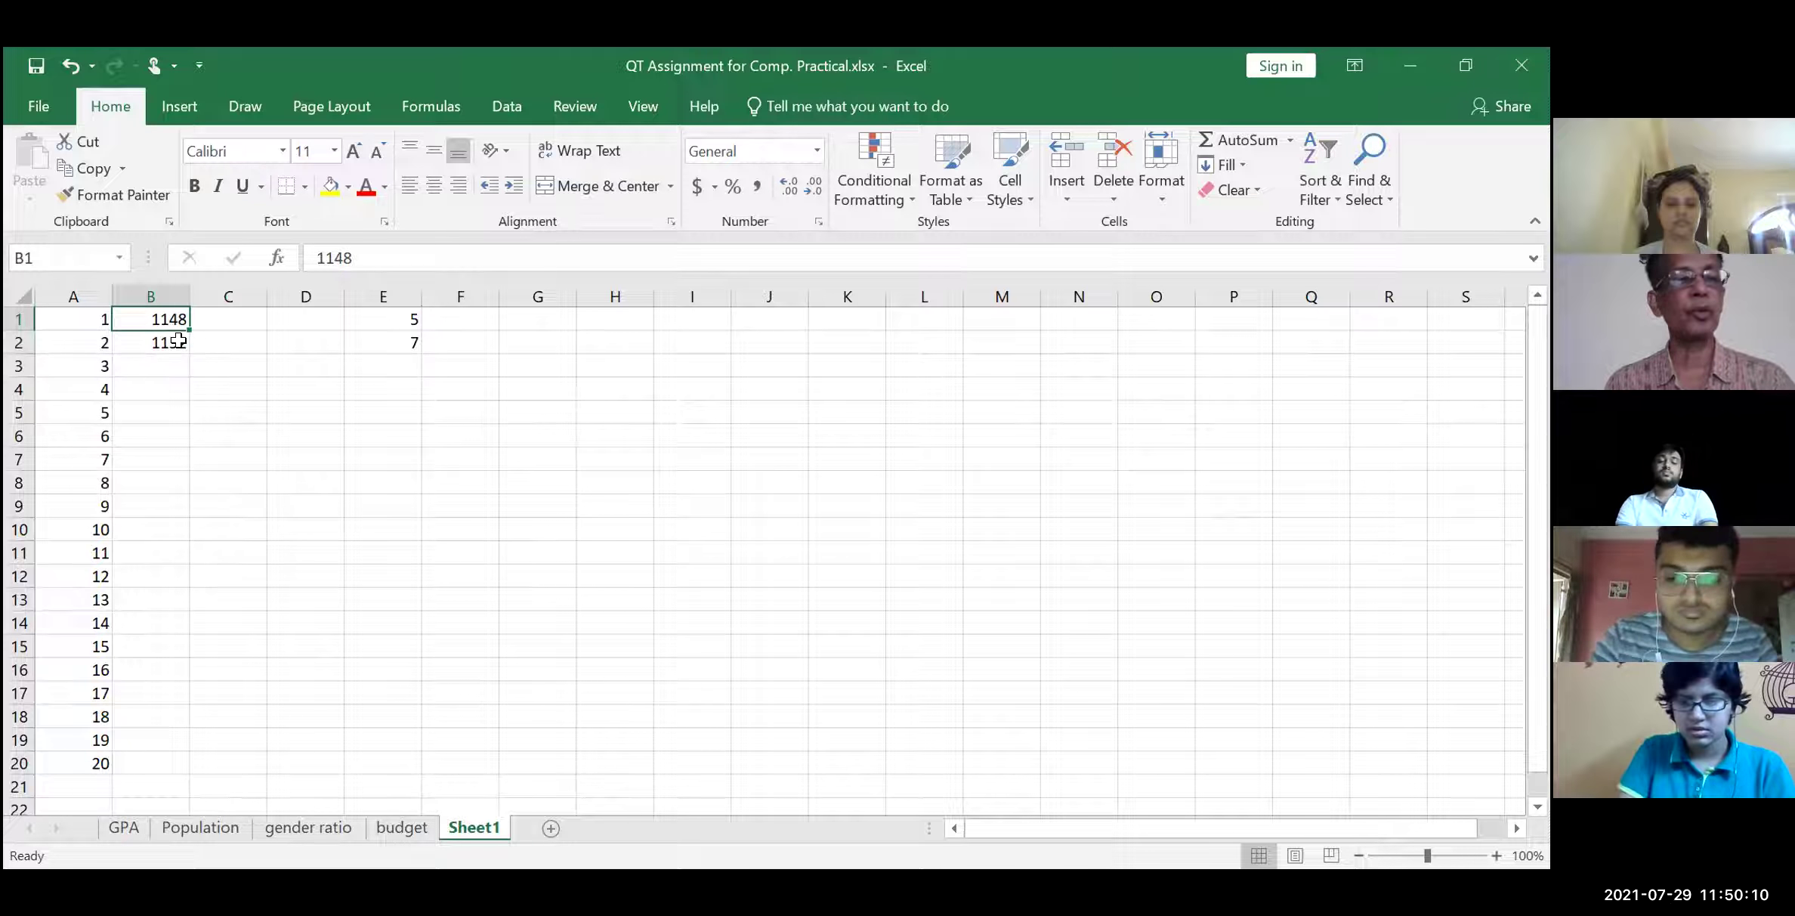
Fill the 1148, 1152 series down column B to row 20, ending at 1224
{"action": "left_click", "coordinate": [178, 340]}
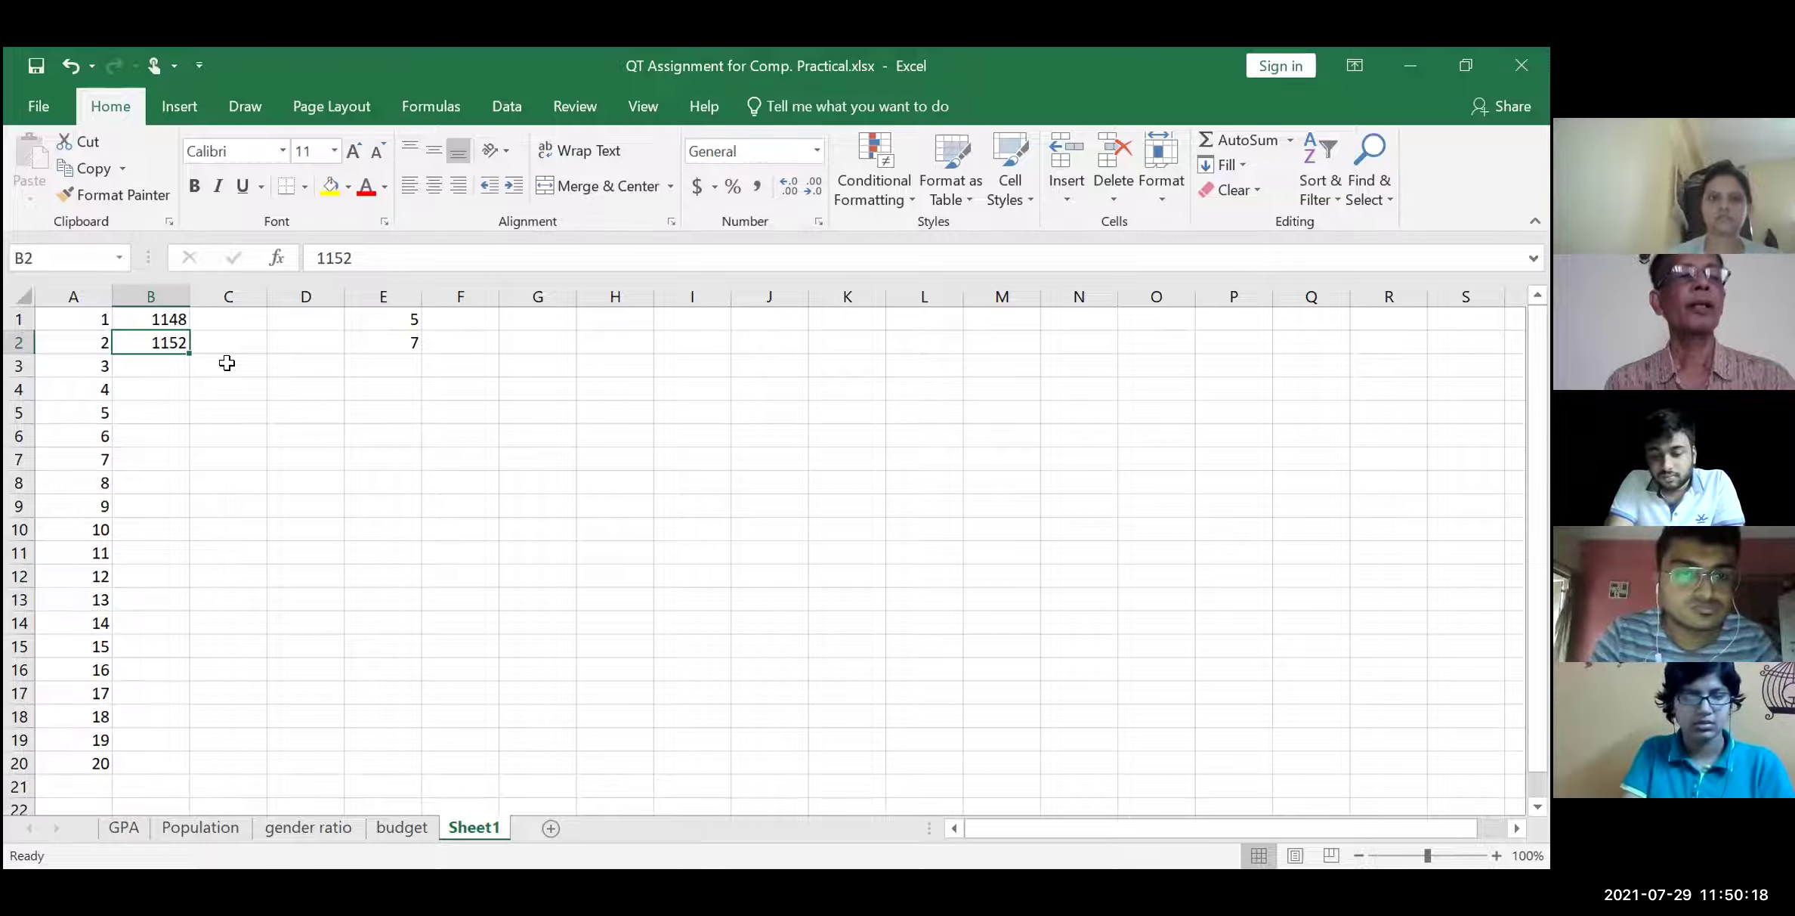
{"action": "key", "text": "shift+Down"}
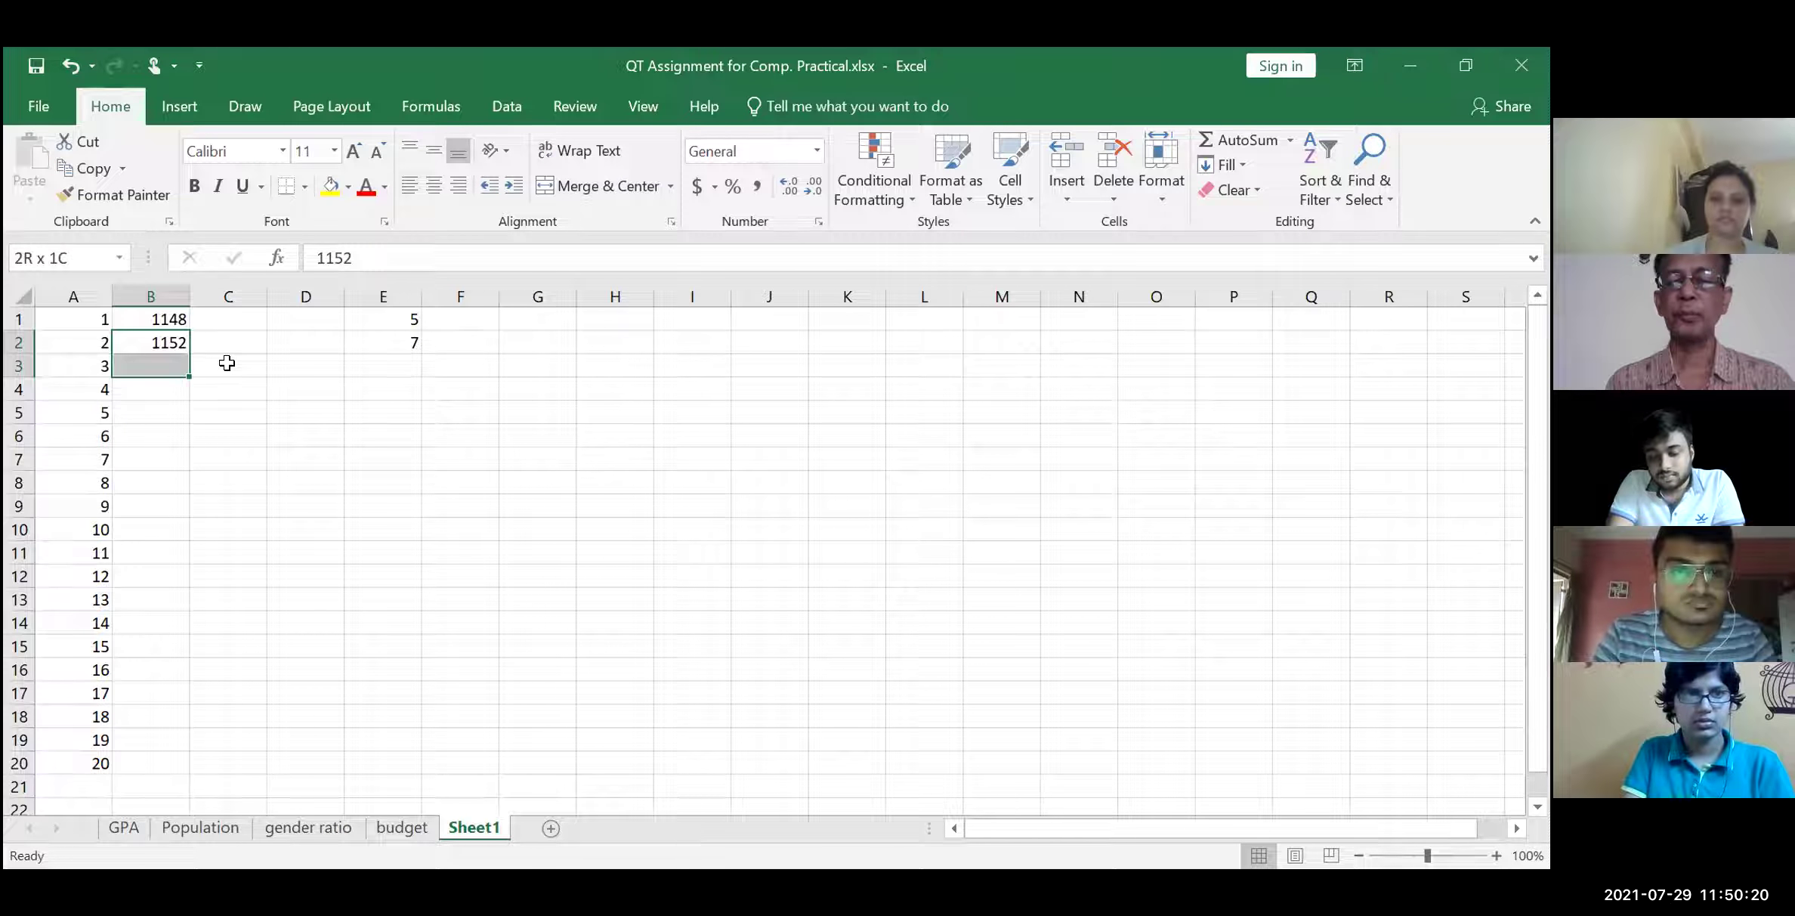
{"action": "left_click", "coordinate": [151, 313]}
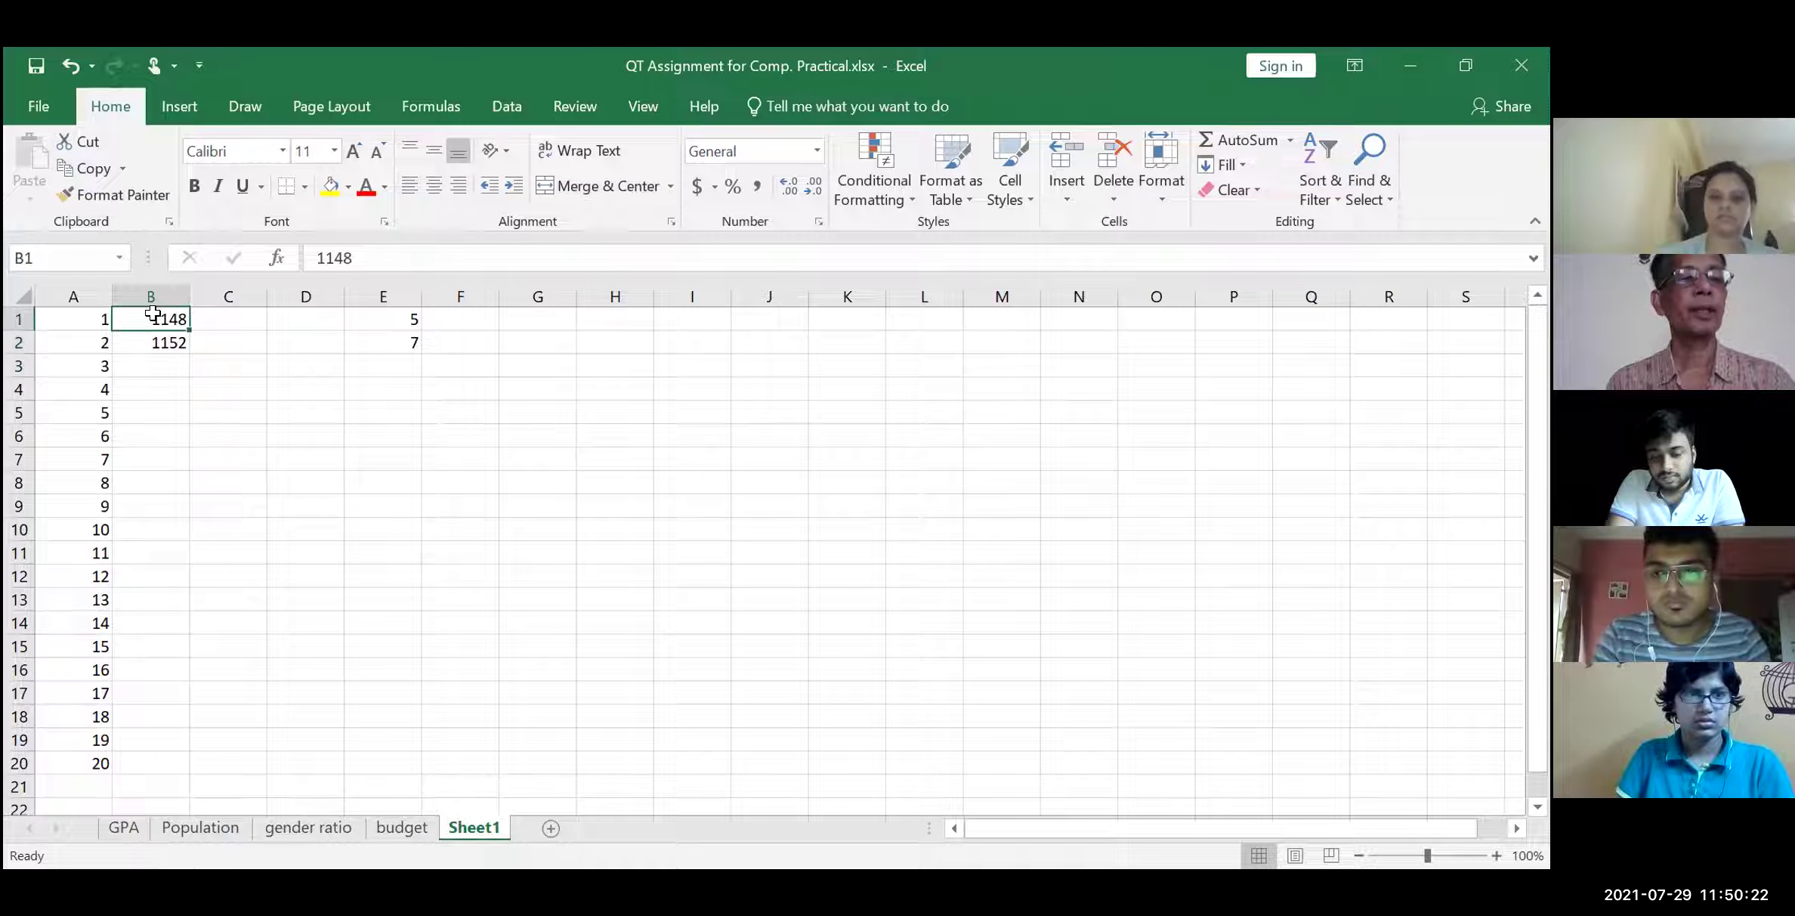
{"action": "key", "text": "shift+Down"}
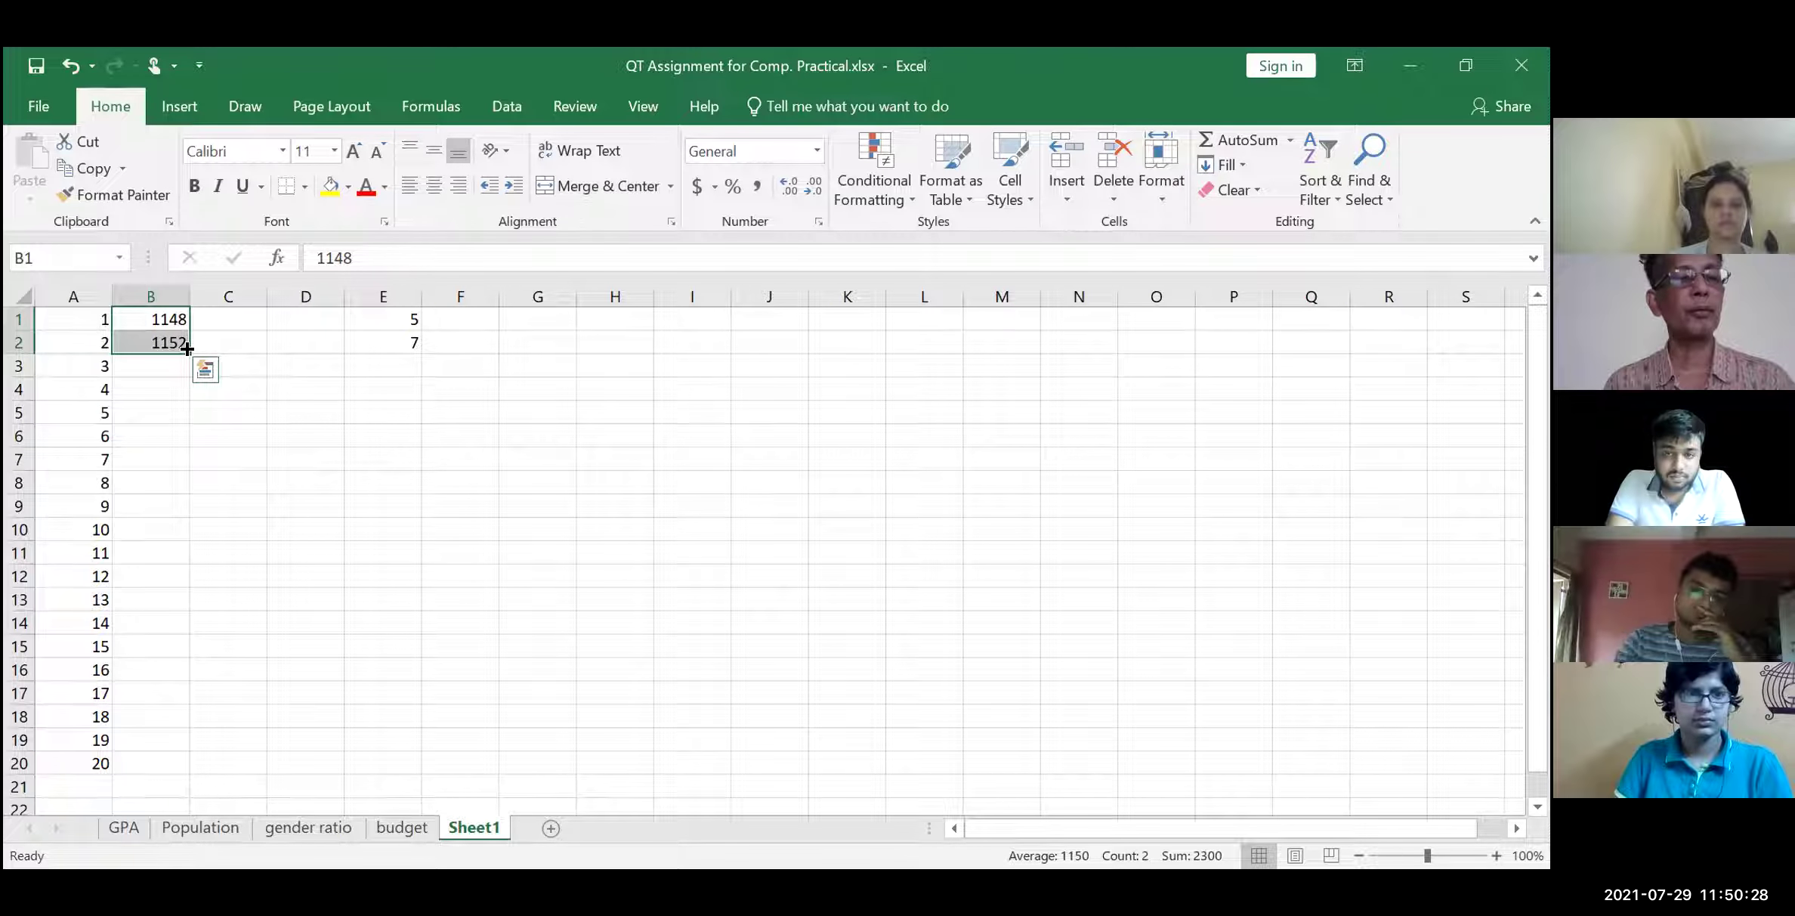
{"action": "left_click_drag", "start_coordinate": [187, 349], "coordinate": [187, 363]}
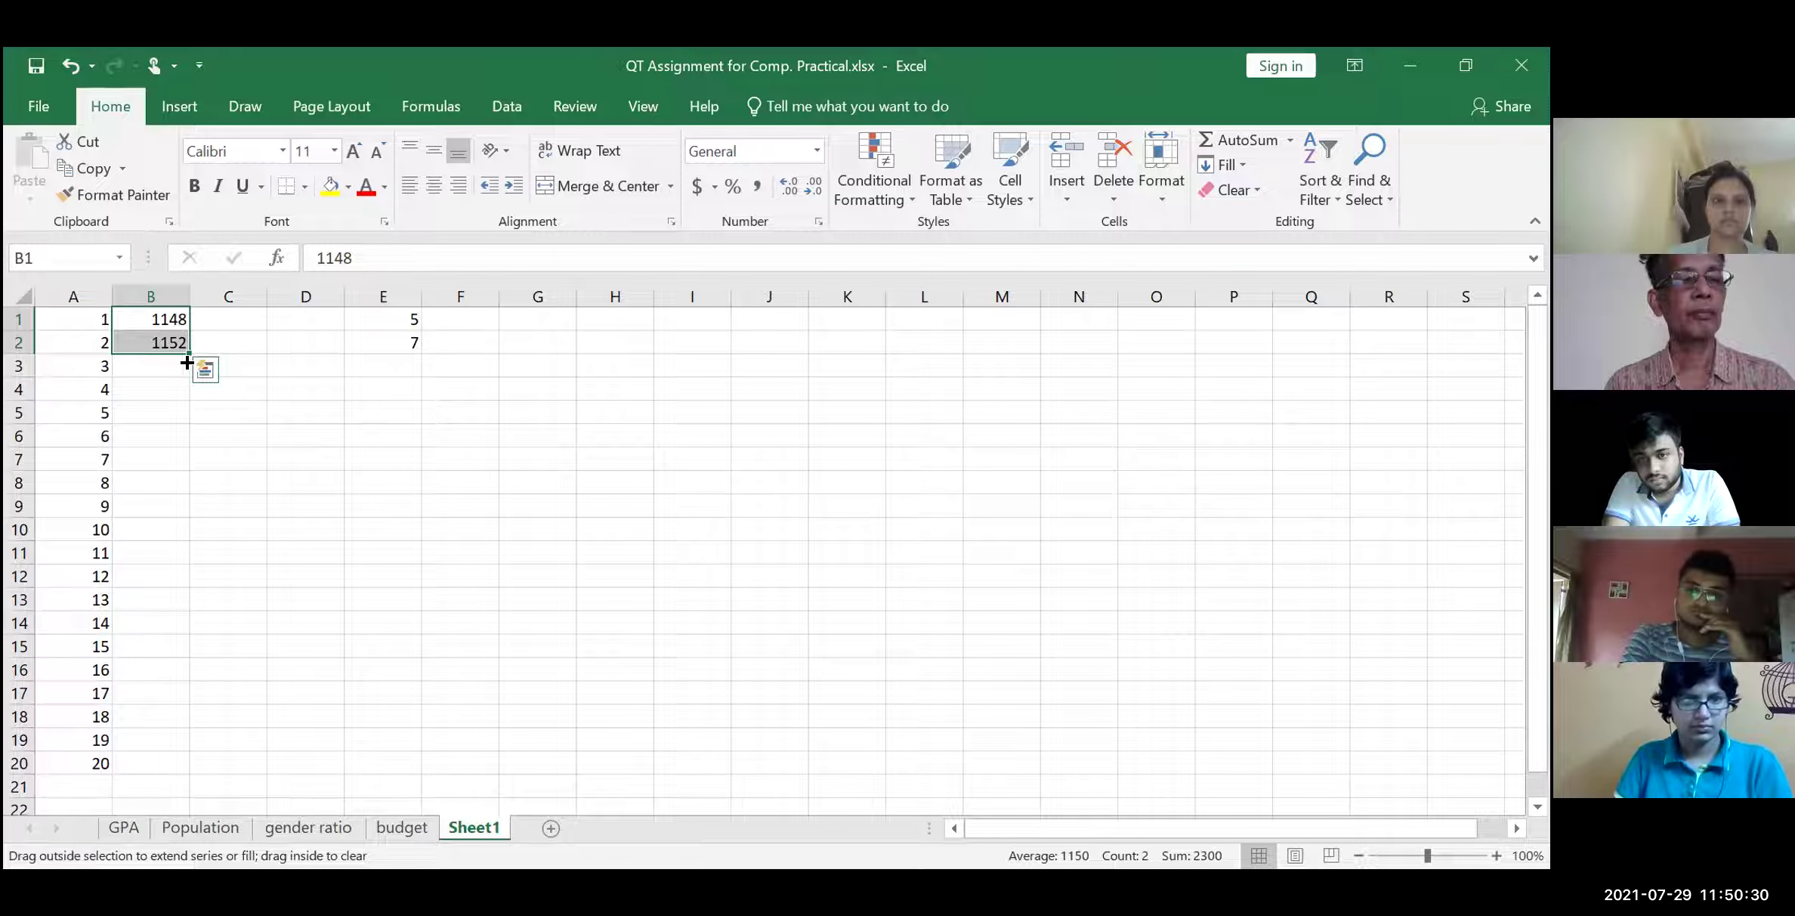
{"action": "left_click_drag", "start_coordinate": [222, 739], "coordinate": [225, 763]}
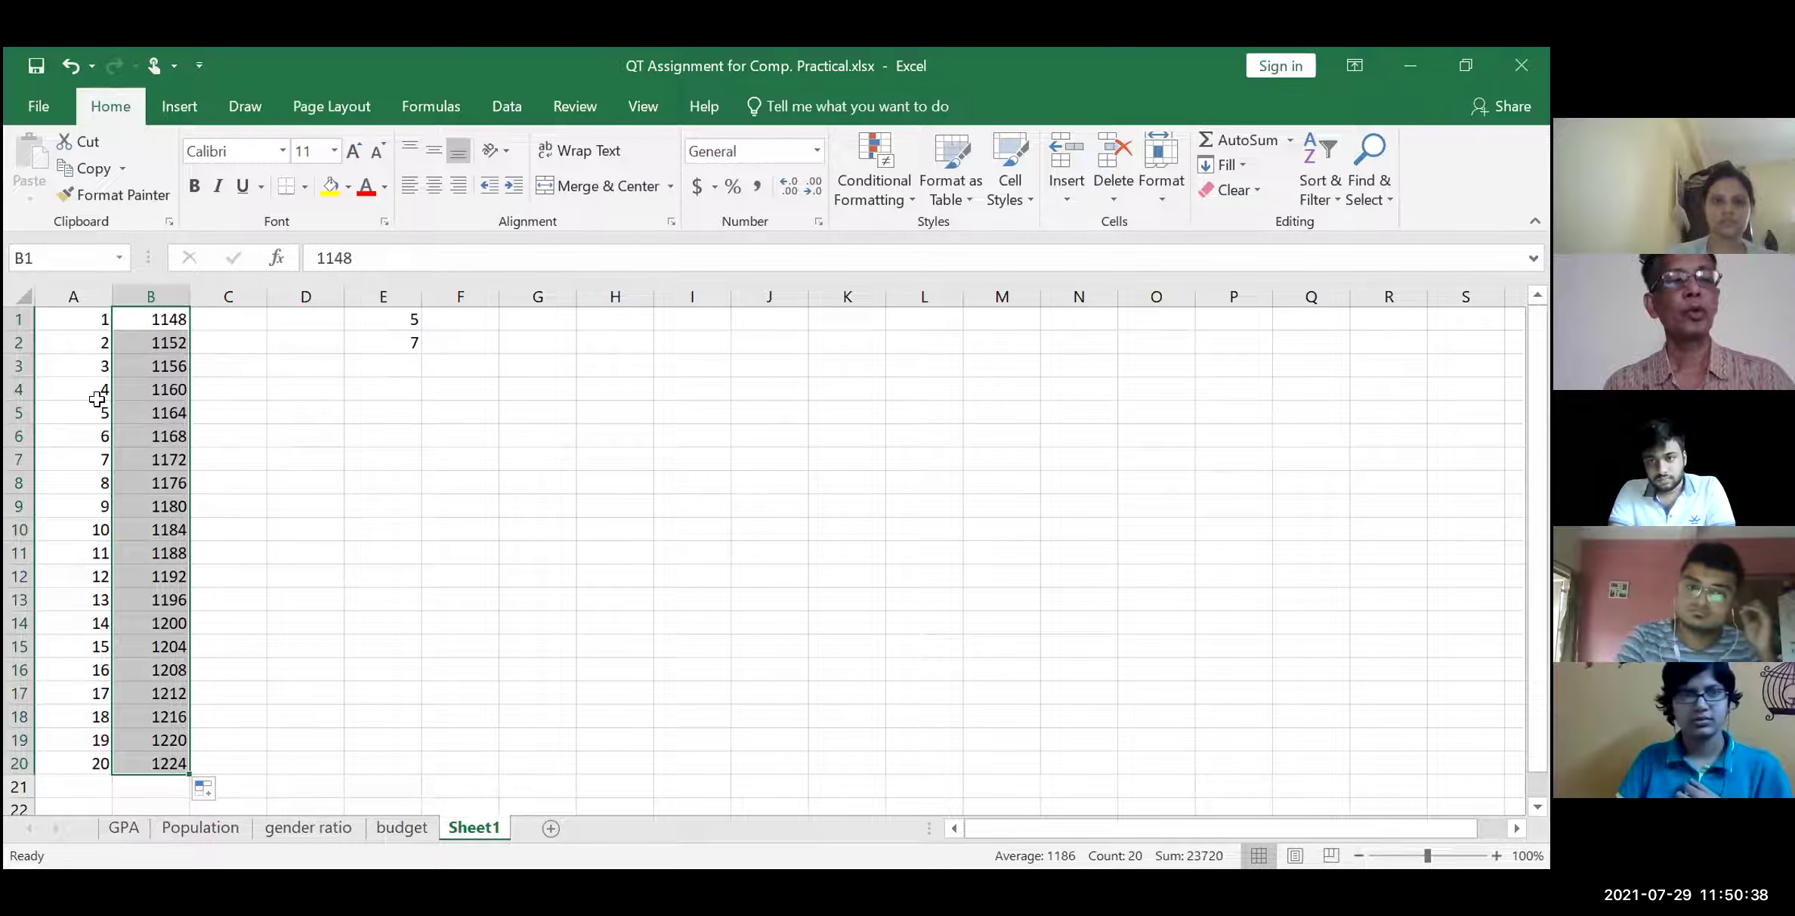
On the Trial sheet, clear the X+Y formula from E2 and select the first X and Y cells C2:D2
{"action": "left_click", "coordinate": [325, 327]}
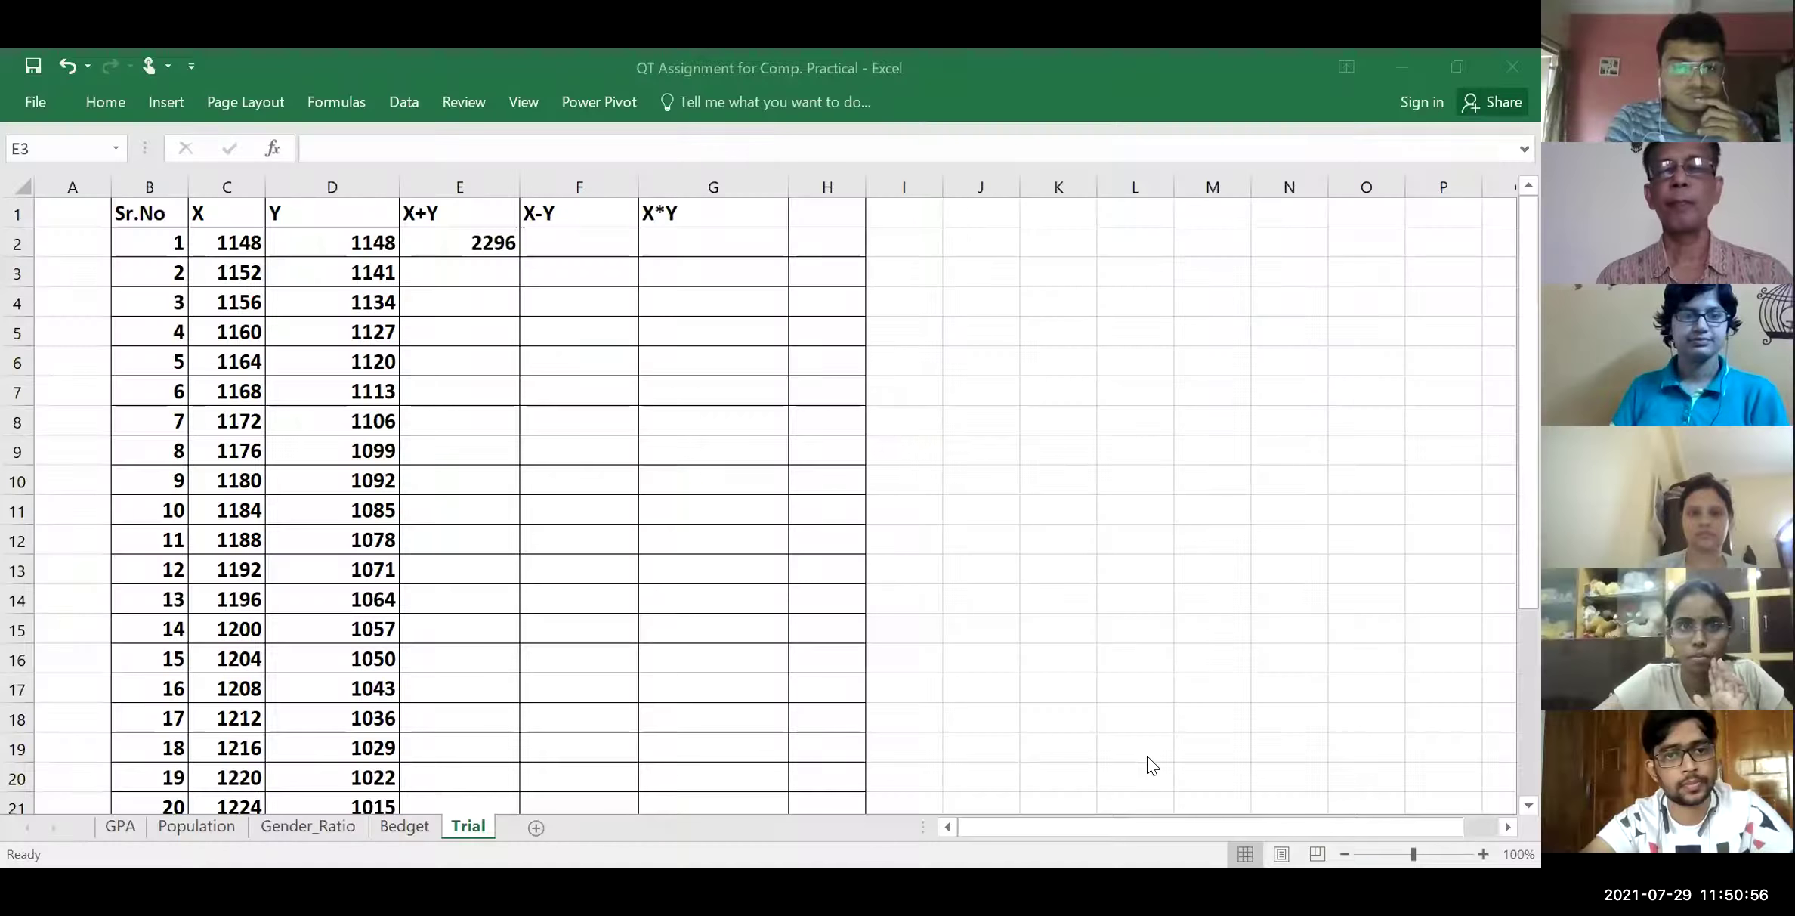
{"action": "left_click", "coordinate": [469, 240]}
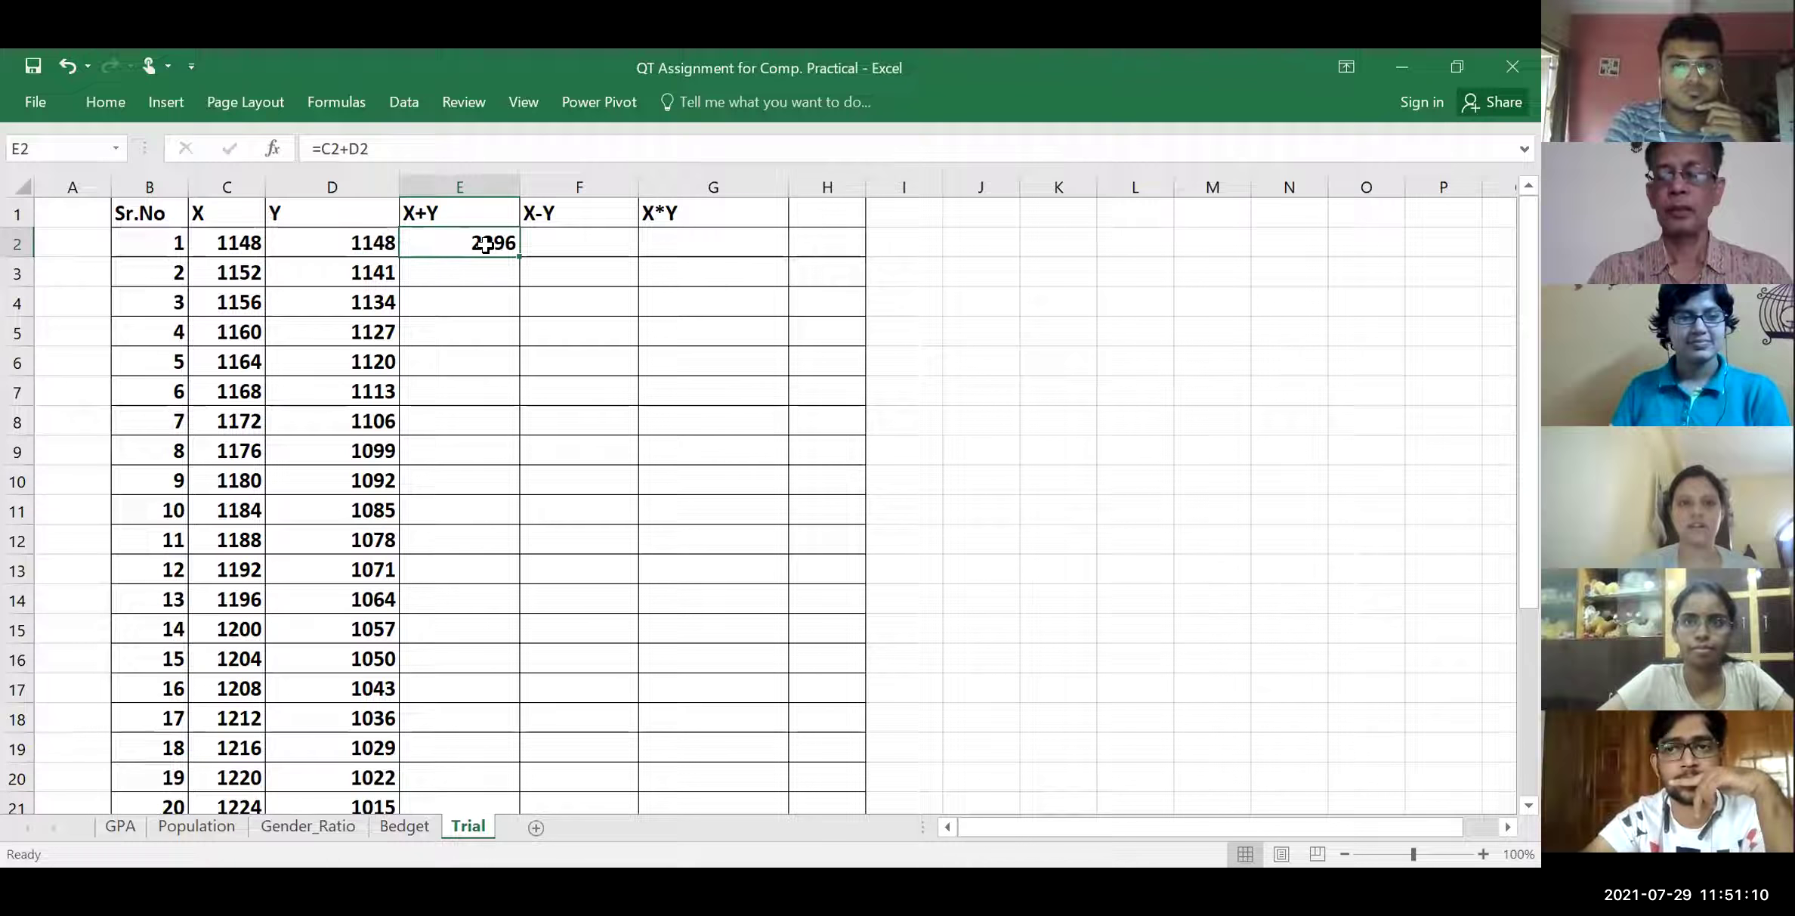
{"action": "key", "text": "Delete"}
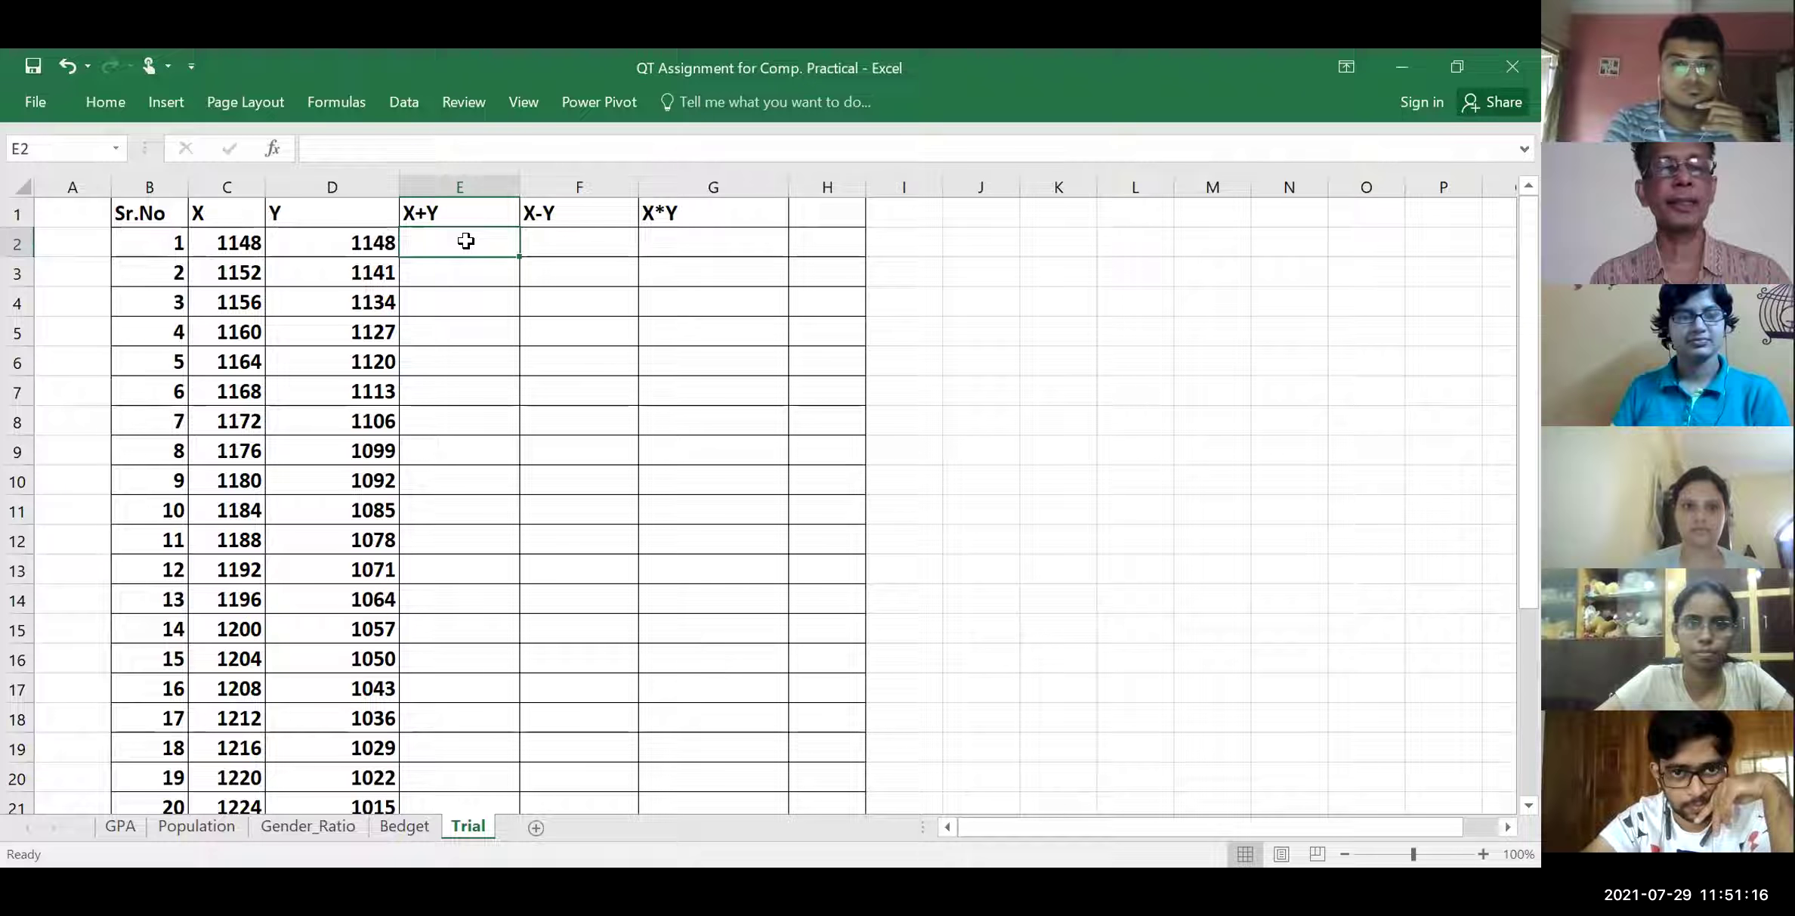
{"action": "left_click", "coordinate": [241, 242]}
{"action": "key", "text": "Right"}
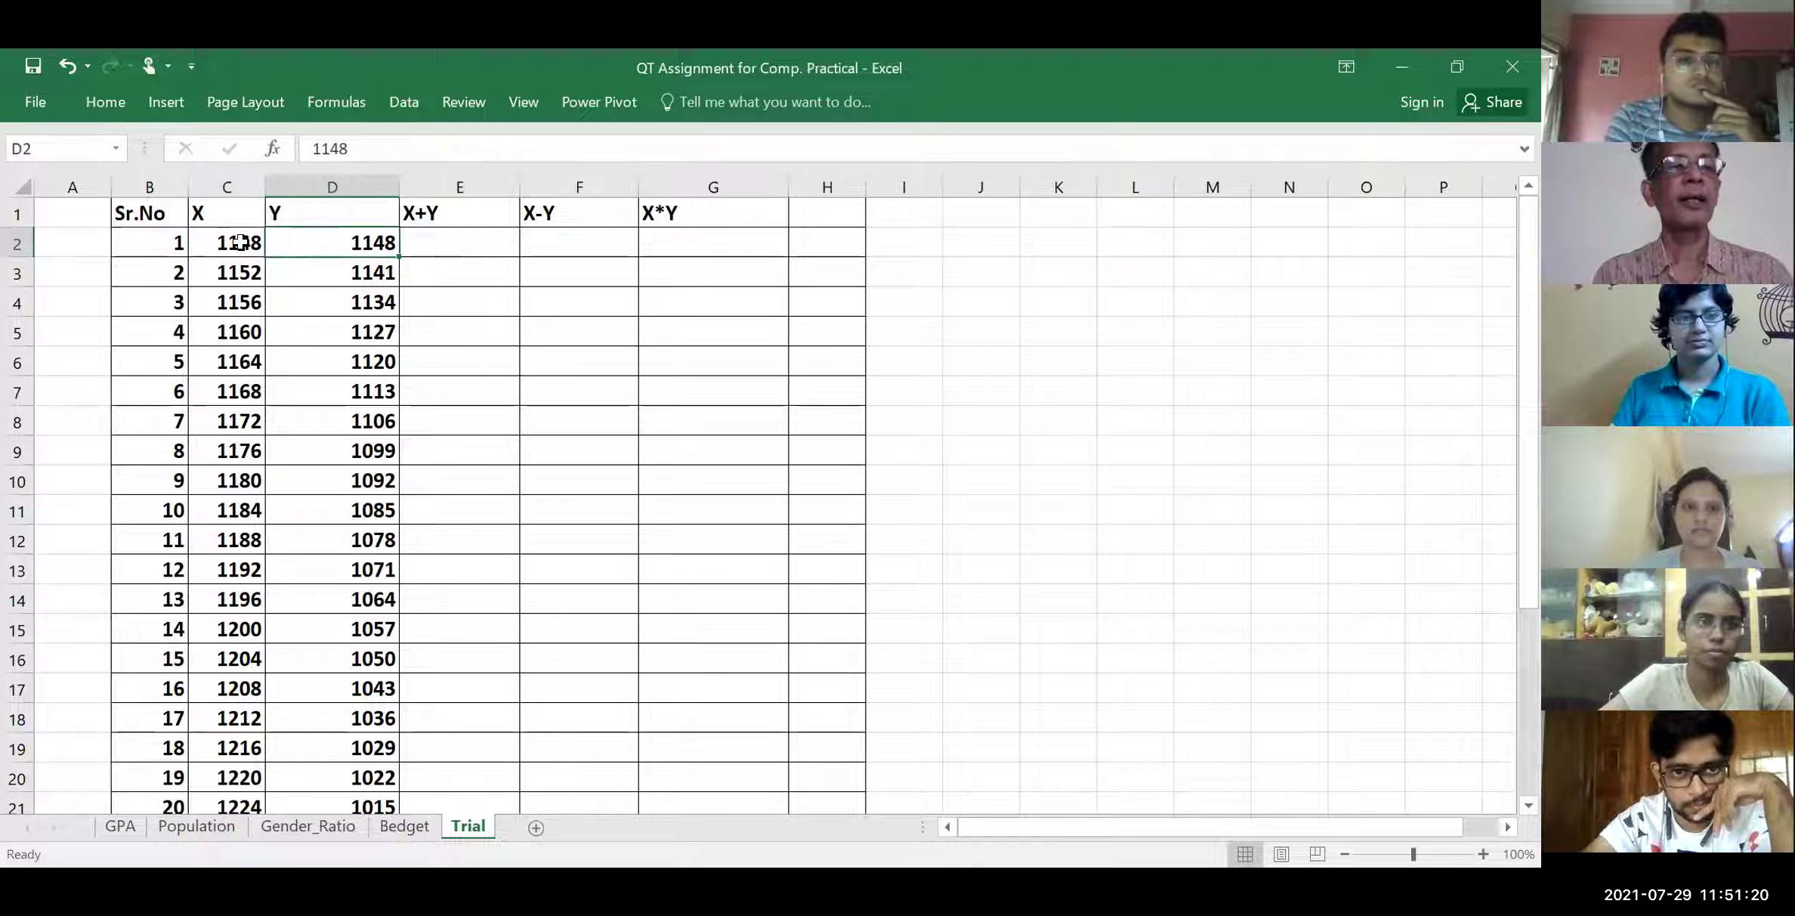
{"action": "key", "text": "Left"}
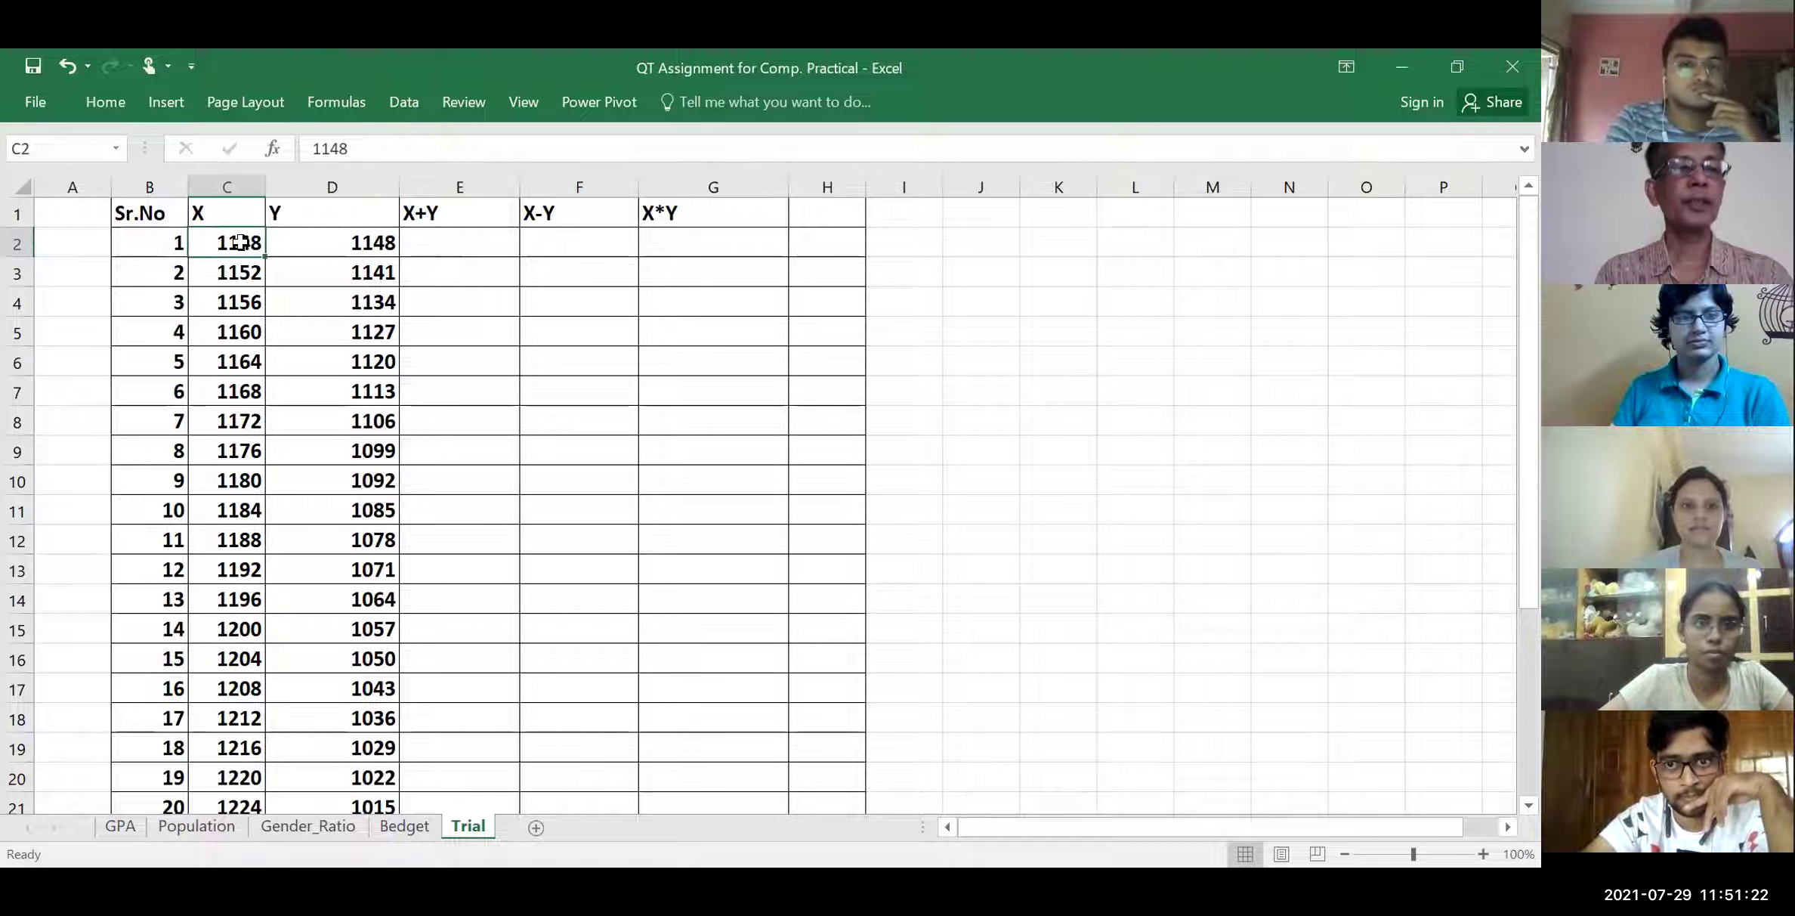
{"action": "key", "text": "shift+Right"}
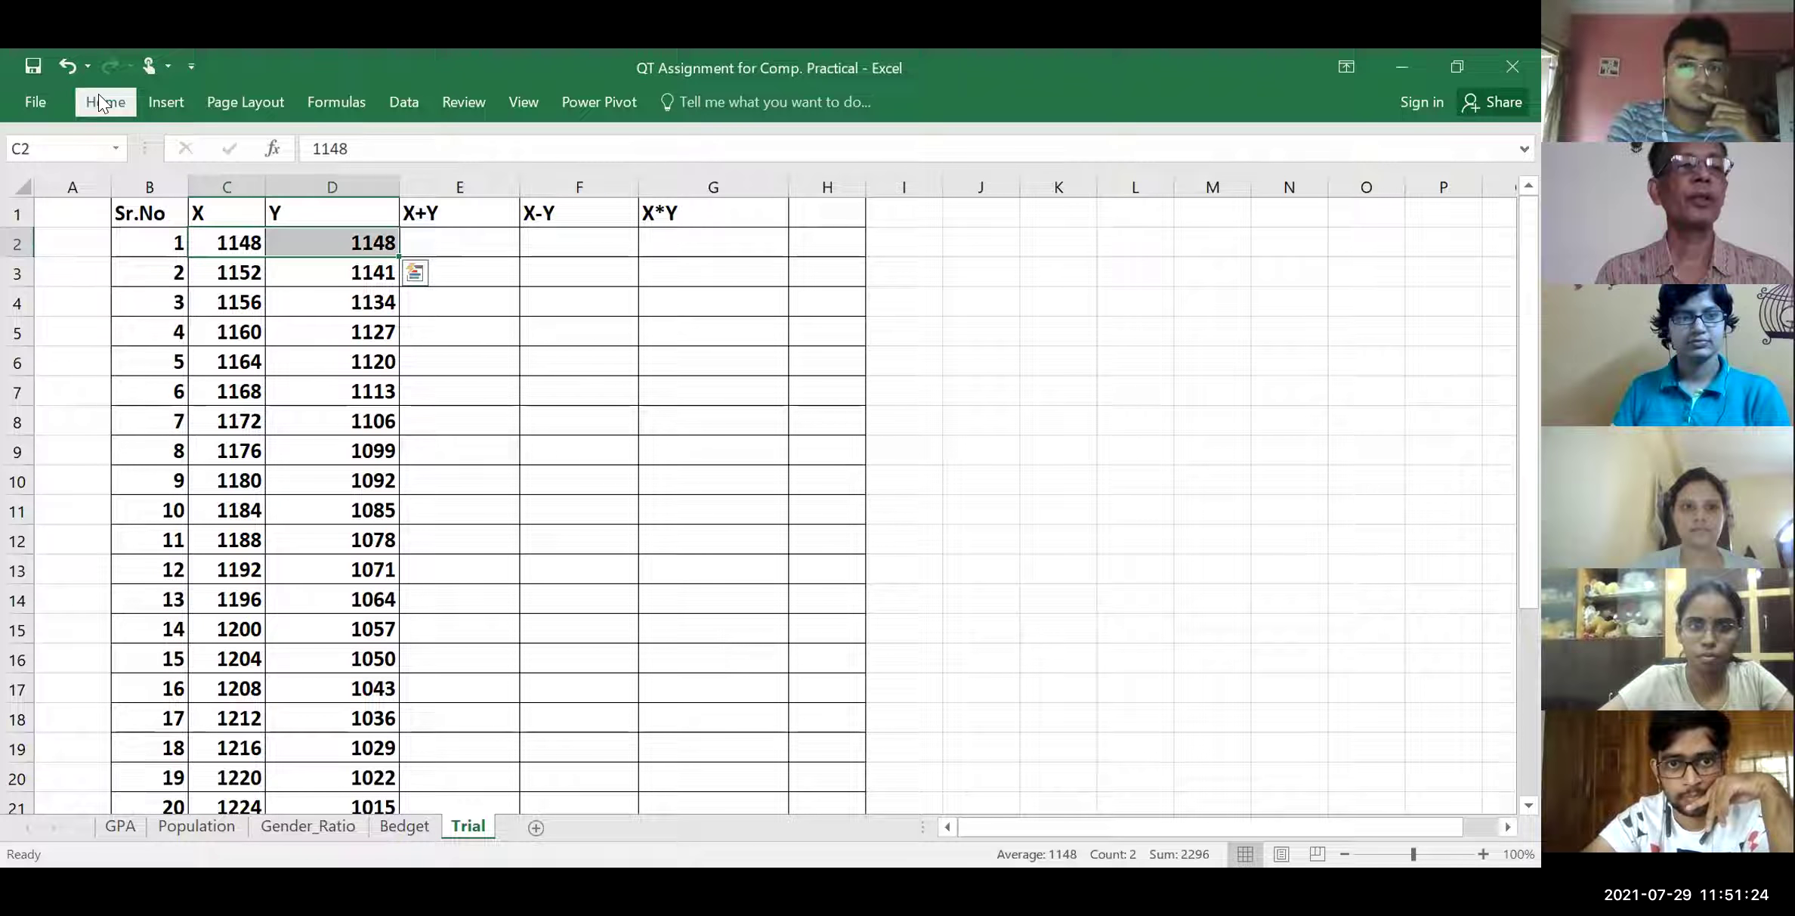
Highlight the first X and Y cells C2:D2 in yellow
{"action": "left_click", "coordinate": [98, 101]}
{"action": "left_click", "coordinate": [325, 184]}
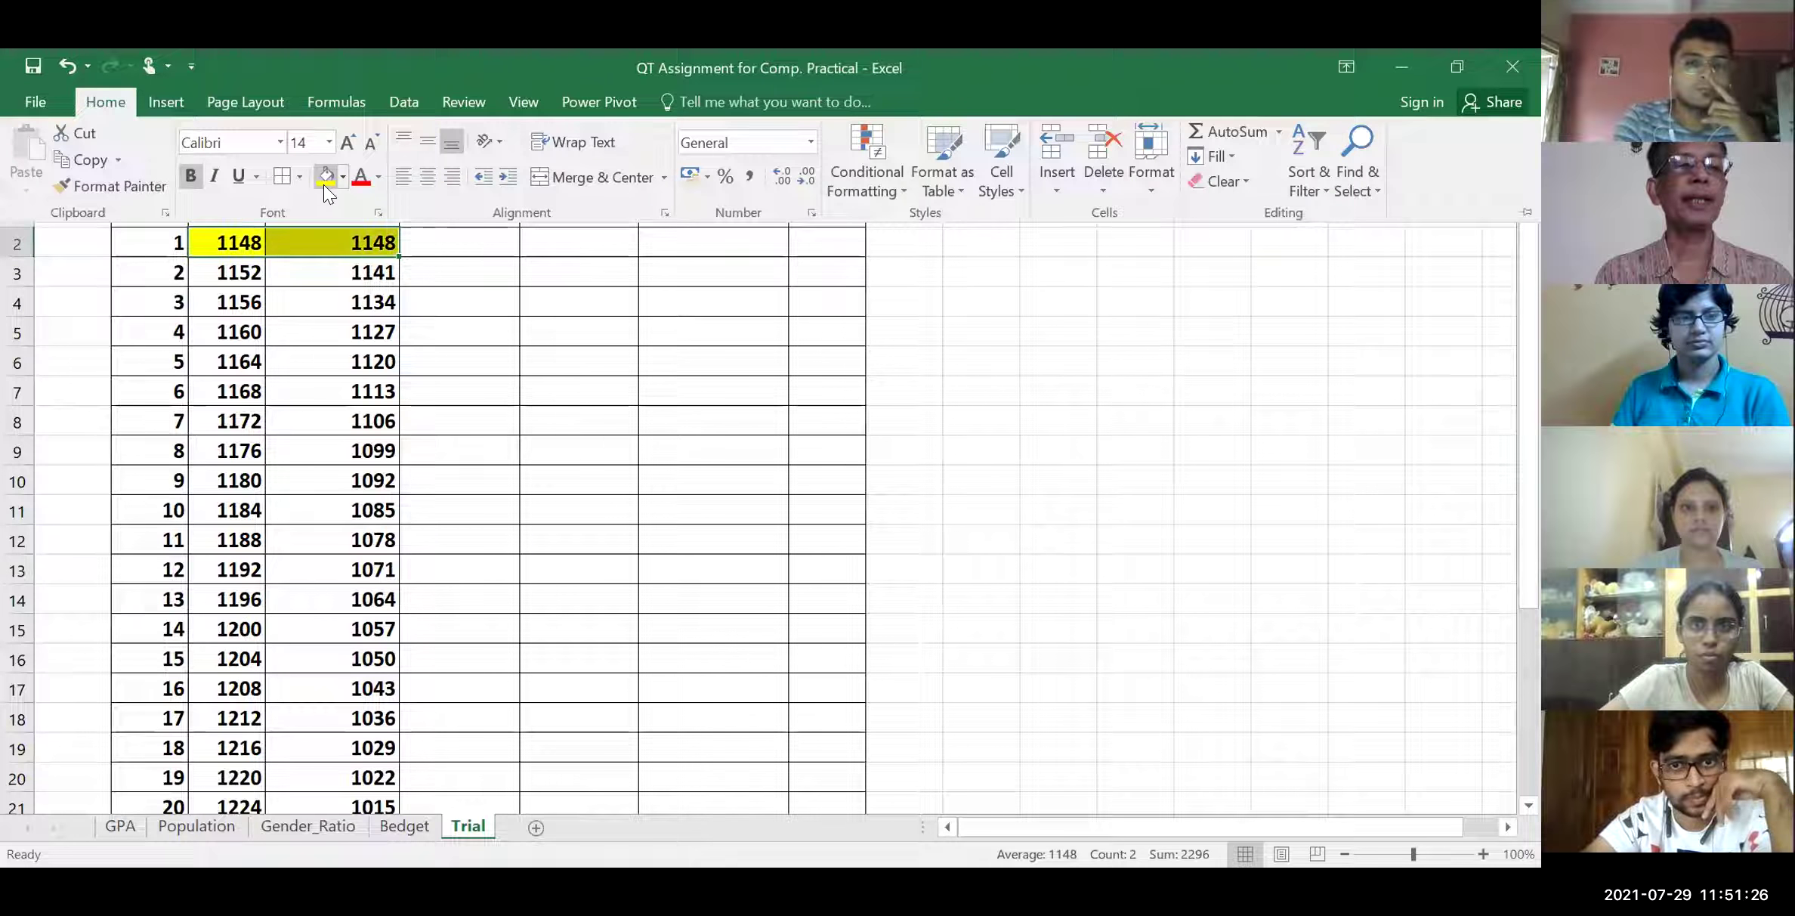
{"action": "left_click", "coordinate": [445, 241]}
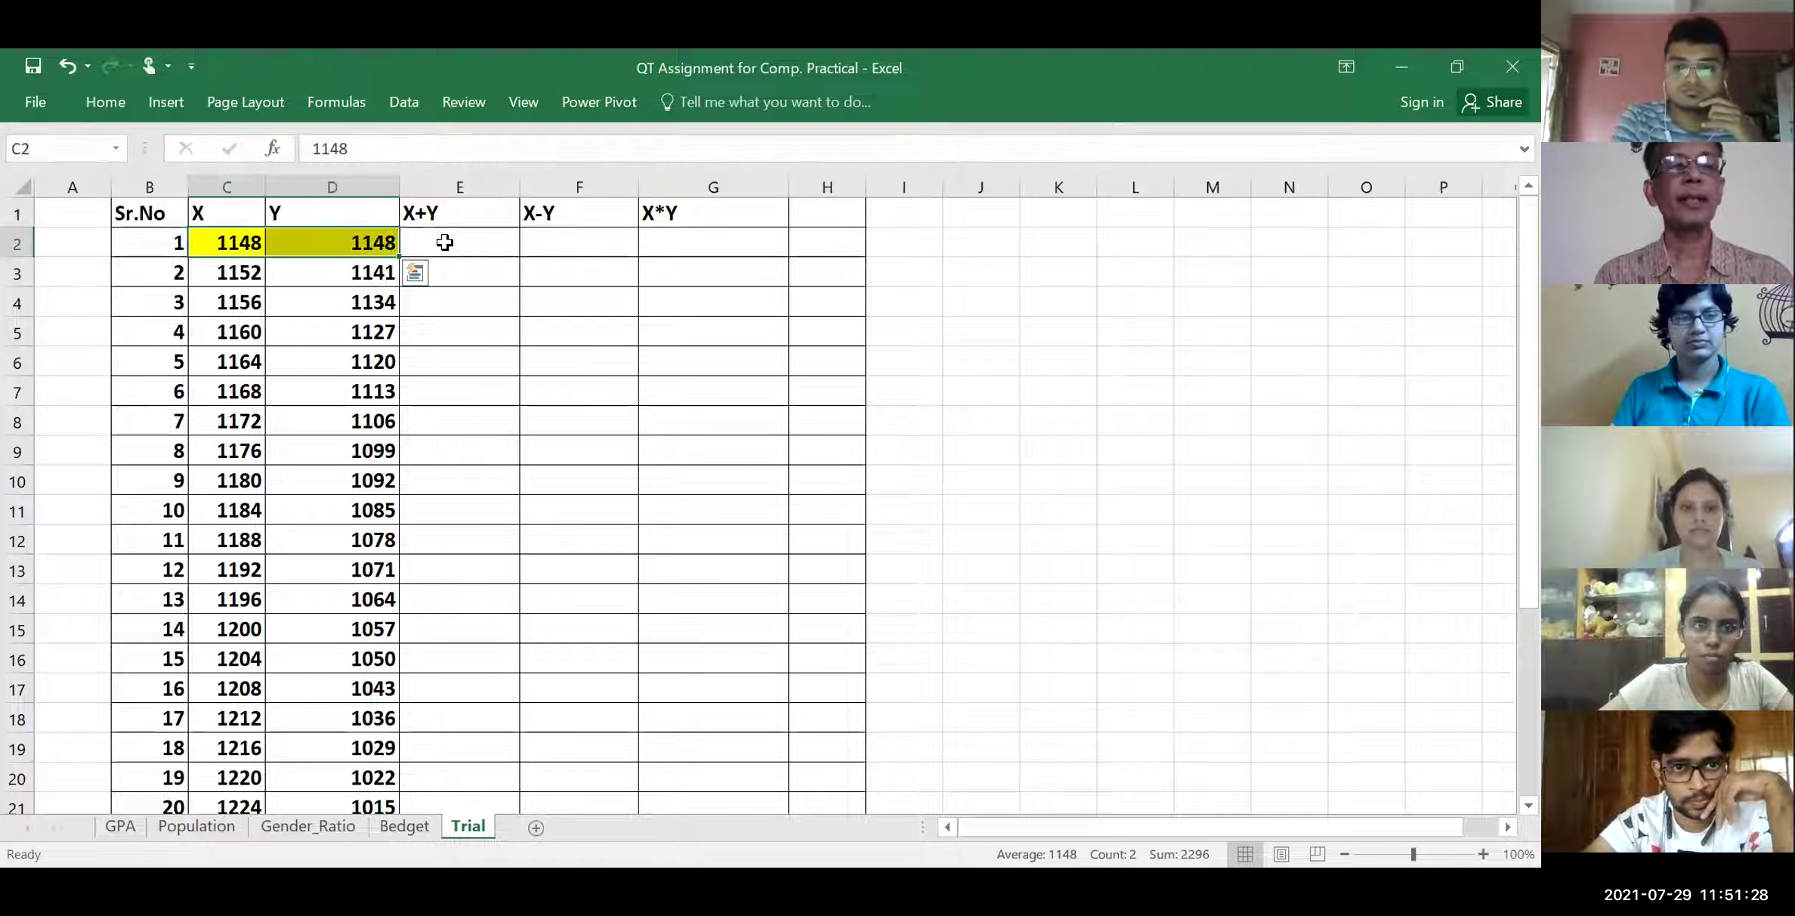
Enter =C2+D2 in E2 to get the first X+Y sum, 2296
{"action": "left_click", "coordinate": [444, 242]}
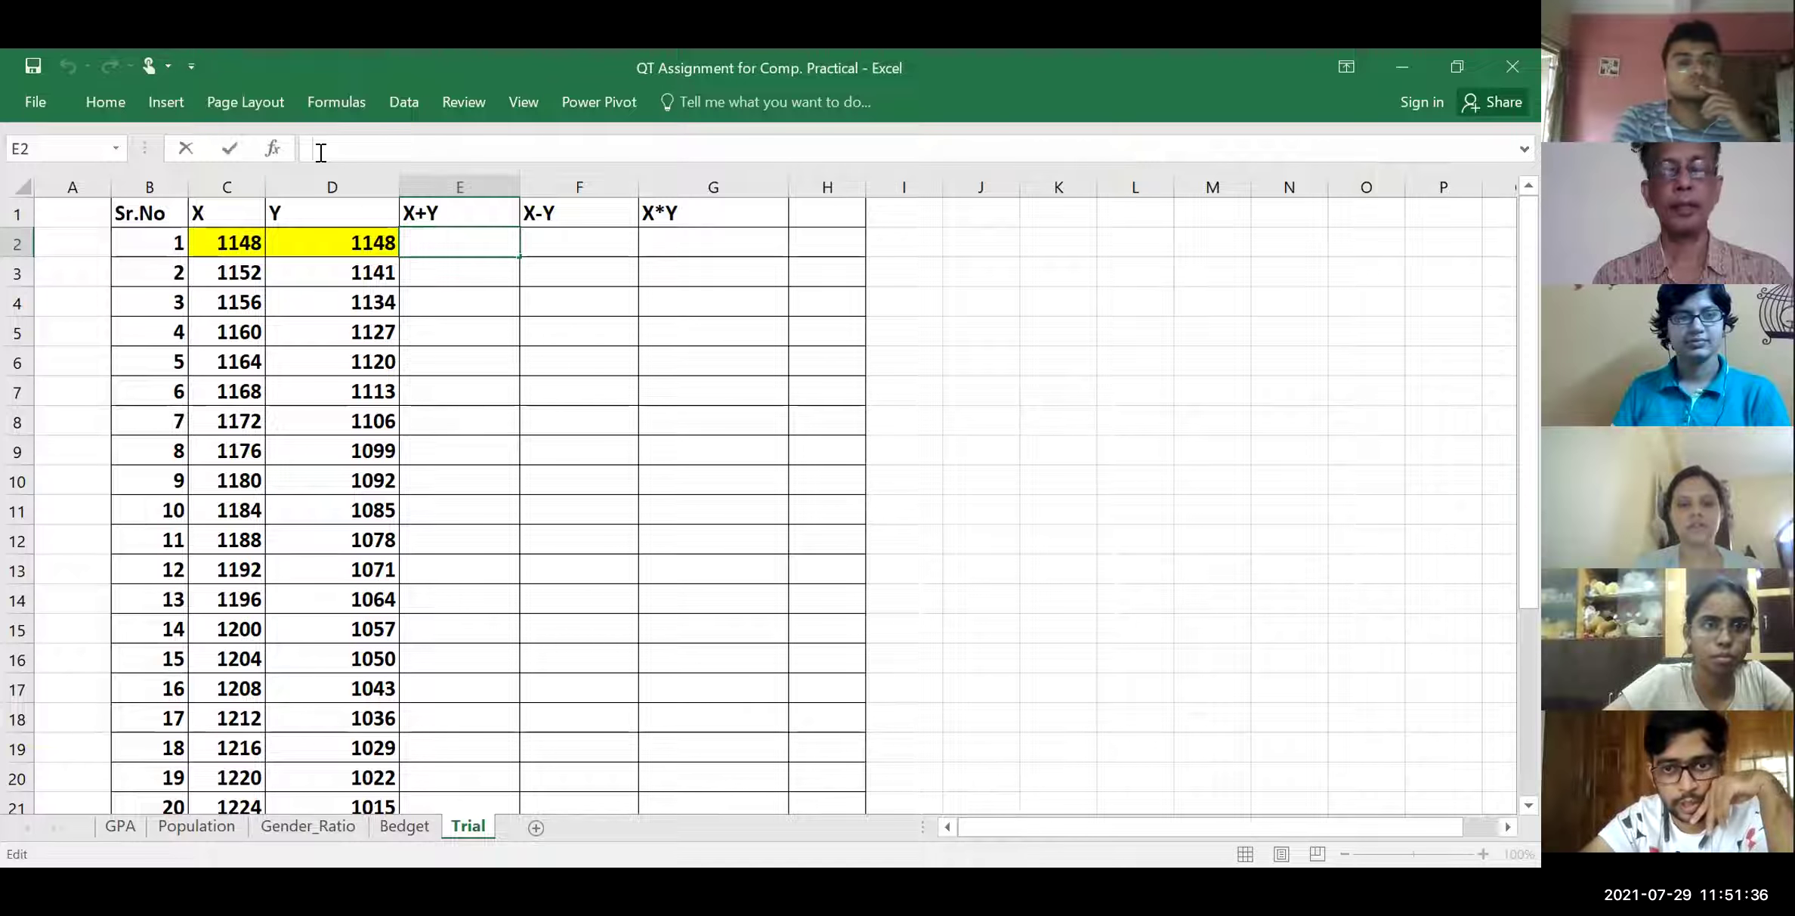
{"action": "type", "text": "="}
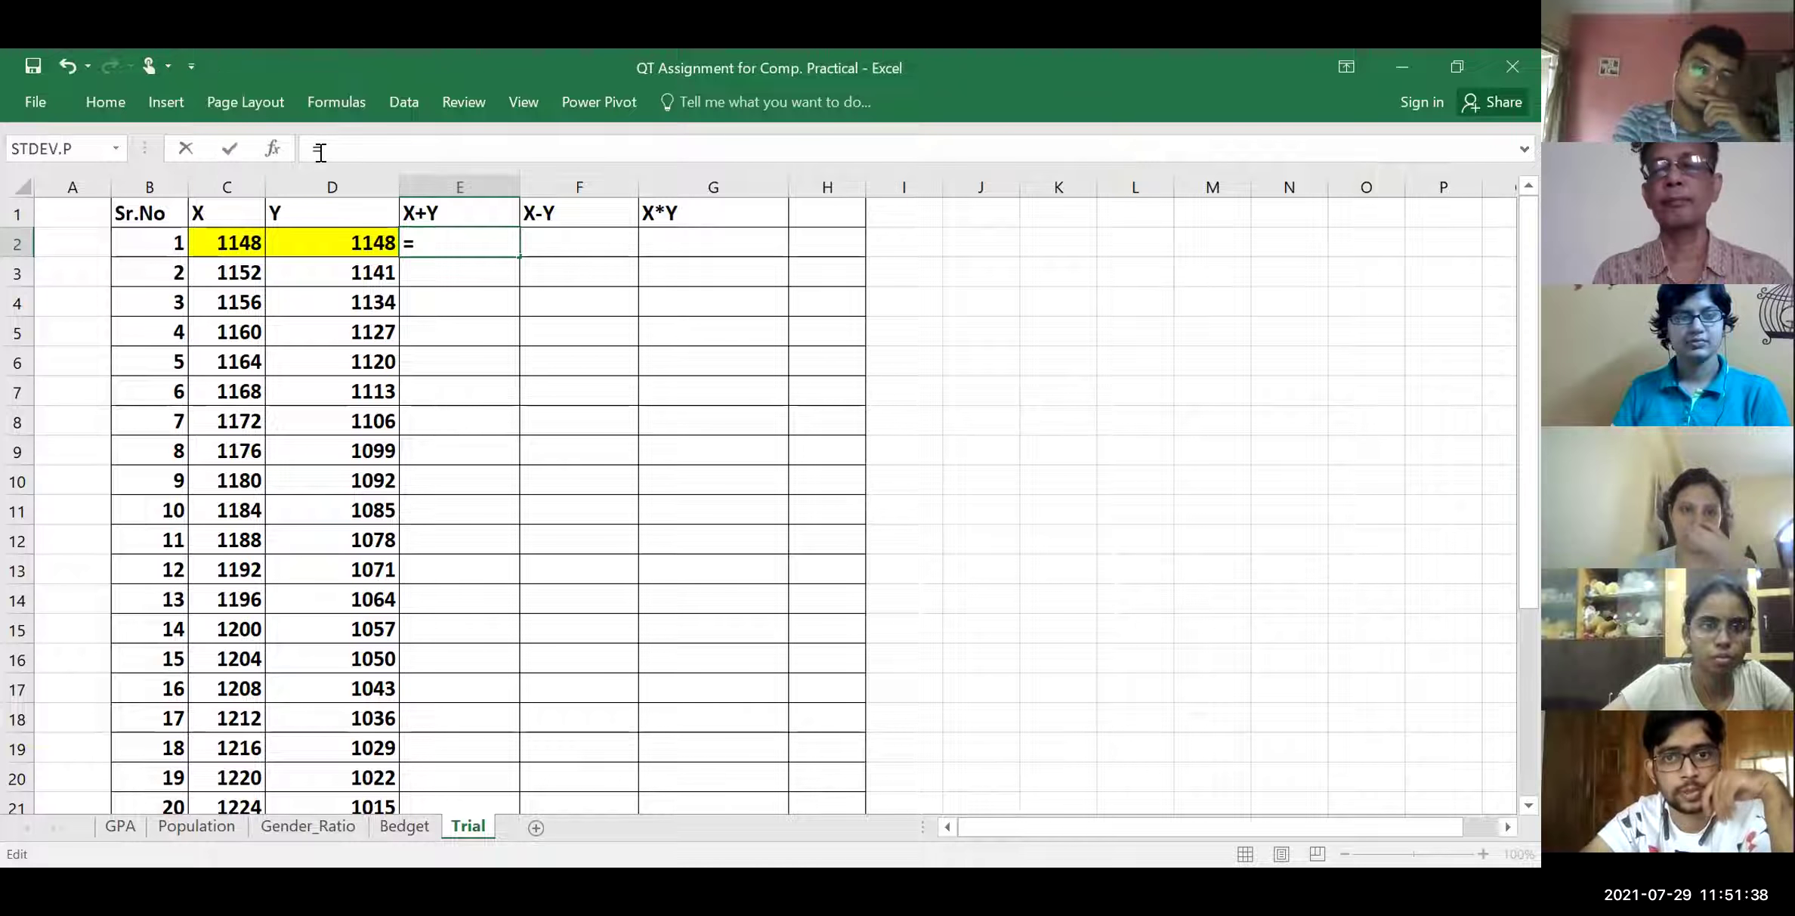
{"action": "left_click", "coordinate": [218, 244]}
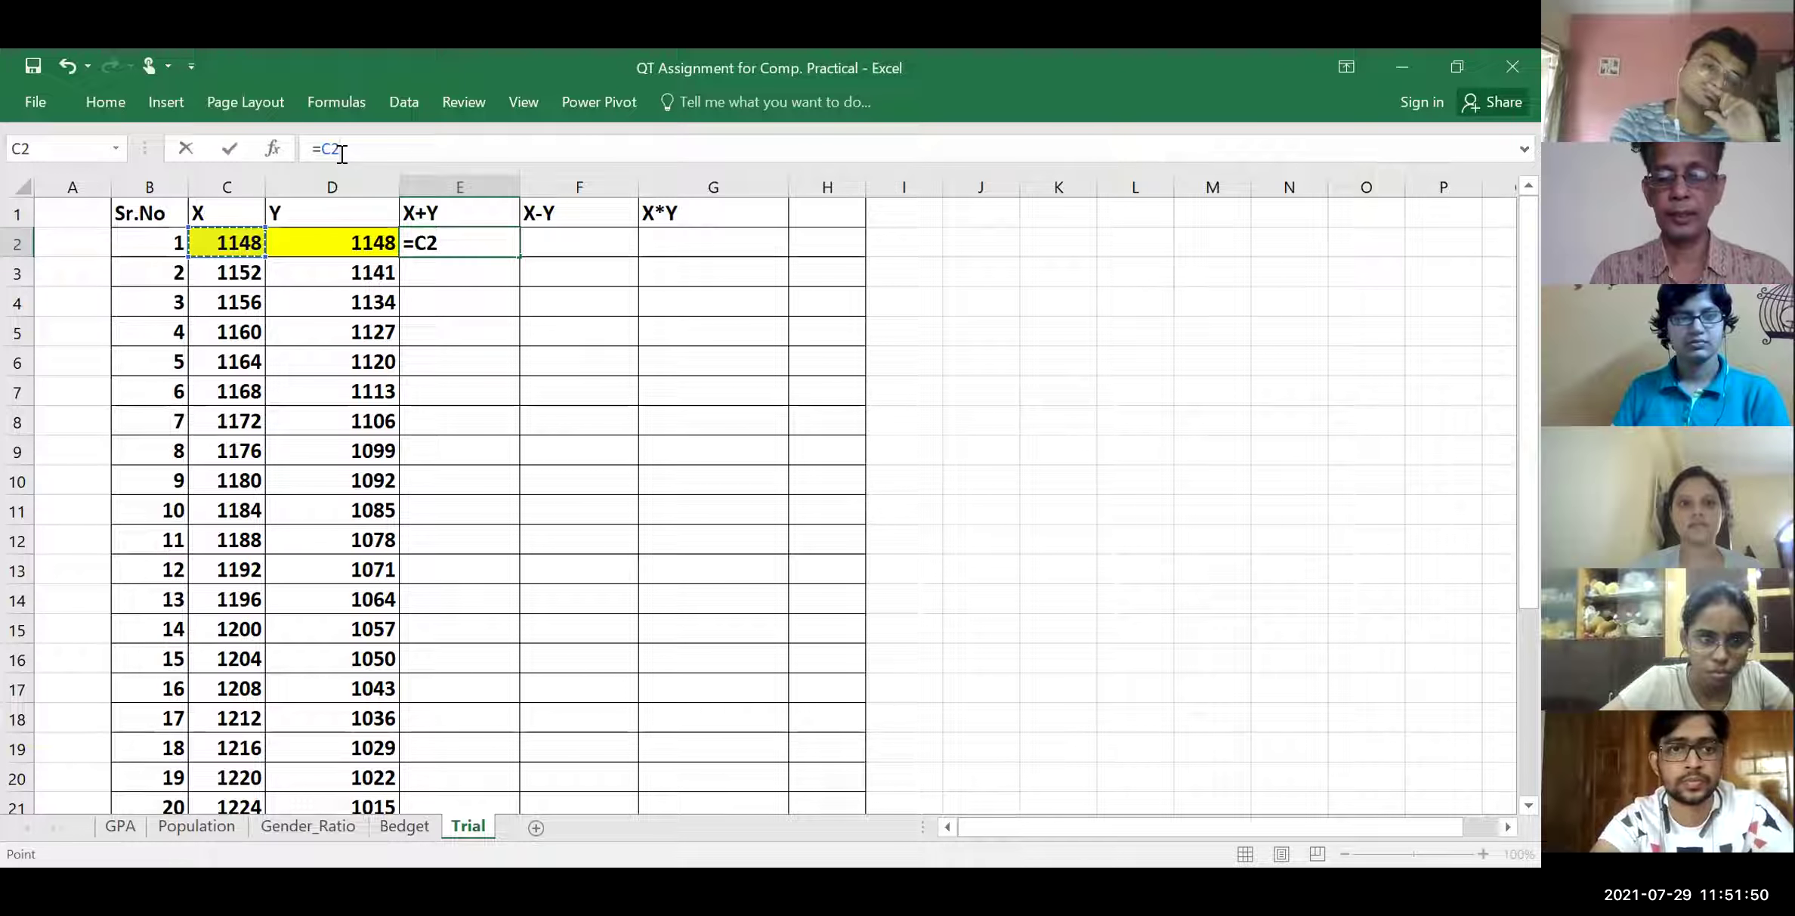
{"action": "type", "text": "+"}
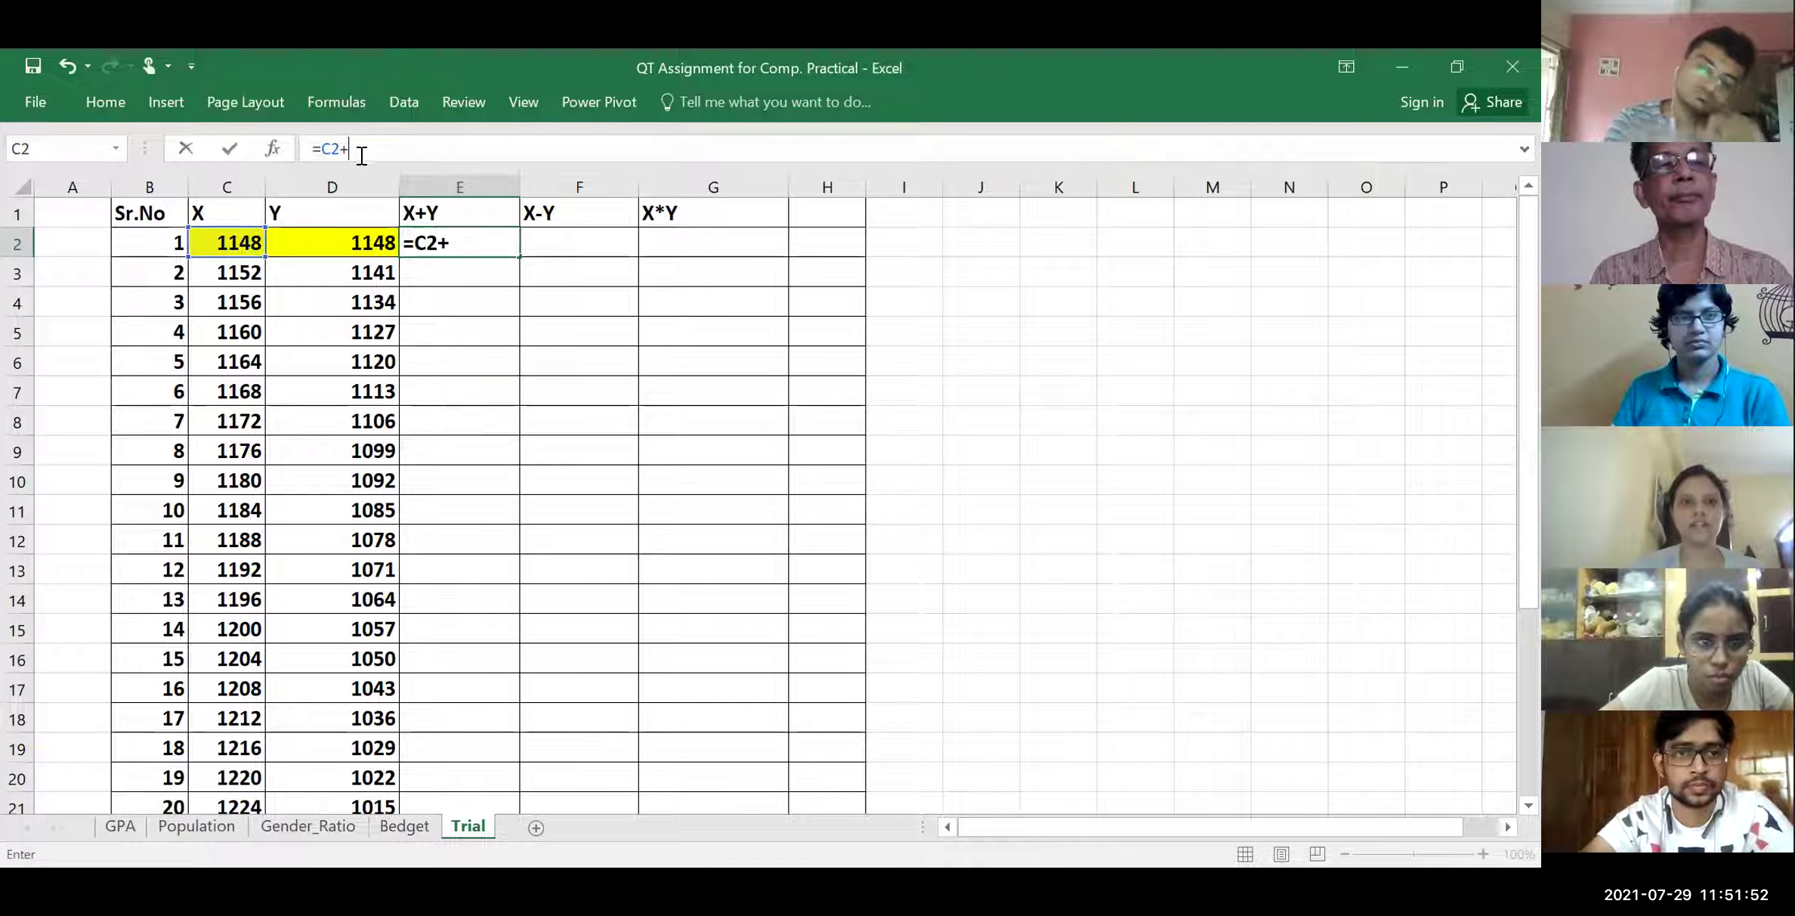
{"action": "left_click", "coordinate": [355, 237]}
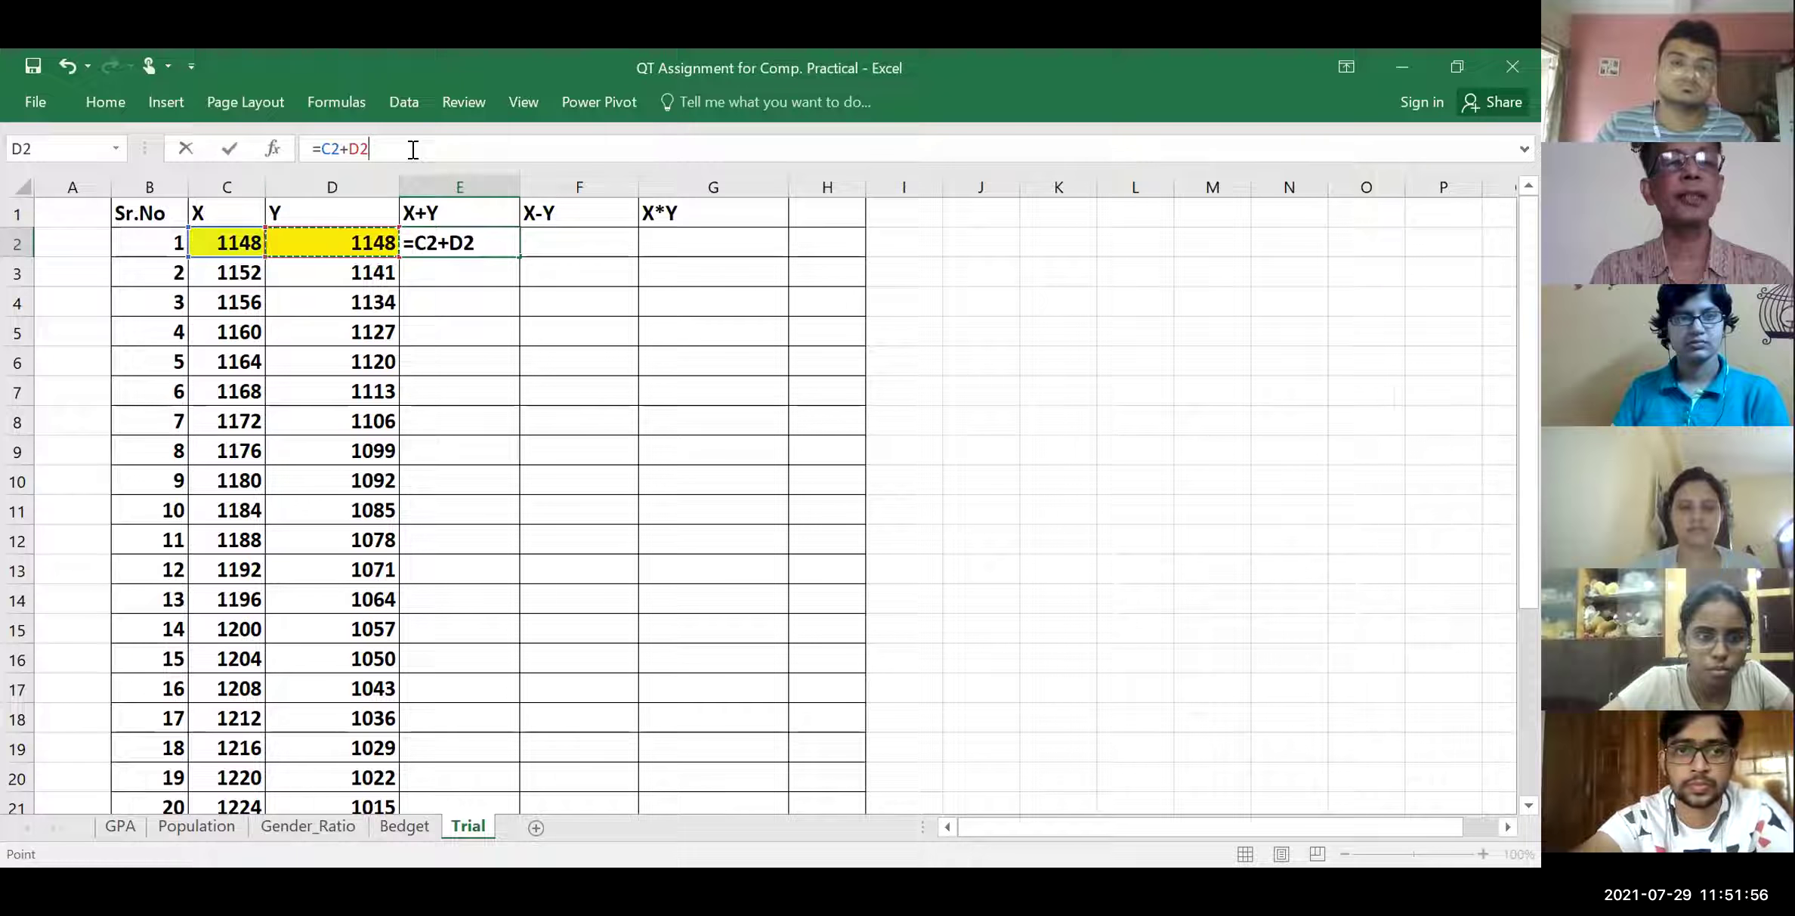
{"action": "key", "text": "Return"}
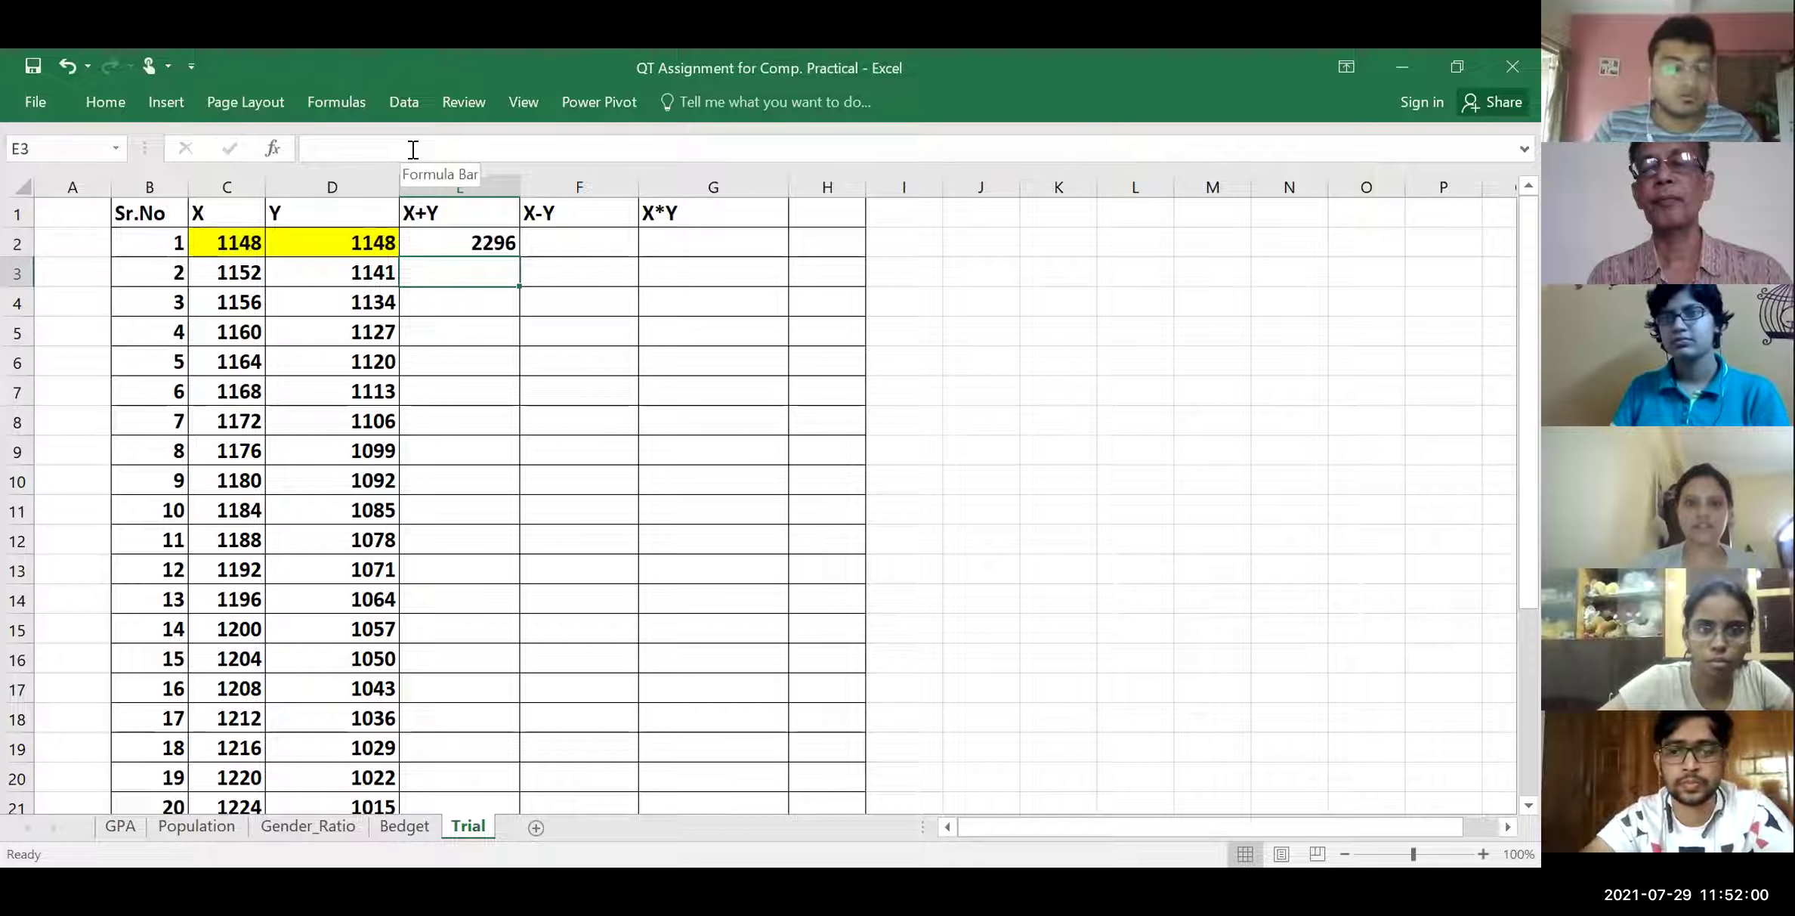
{"action": "left_click", "coordinate": [484, 243]}
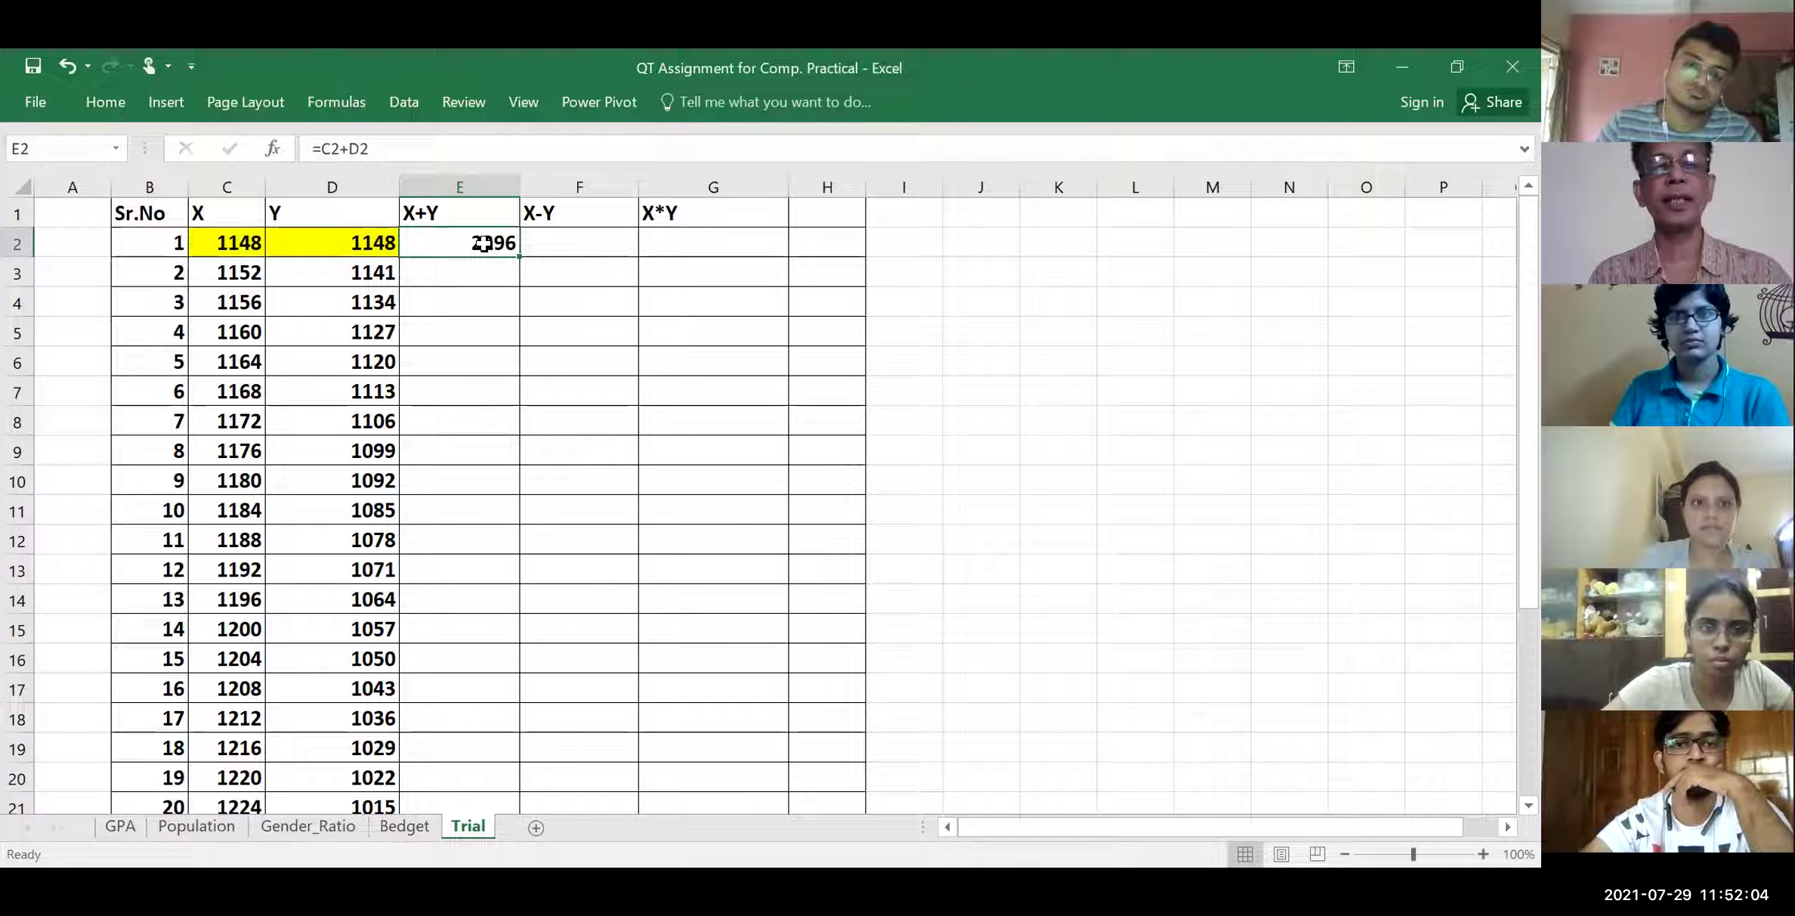
Copy E2's =C2+D2 formula down to E21, with sums ending at 2239
{"action": "mouse_move", "coordinate": [521, 255]}
{"action": "left_mouse_down"}
{"action": "mouse_move", "coordinate": [510, 815]}
{"action": "mouse_move", "coordinate": [518, 731]}
{"action": "left_mouse_up"}
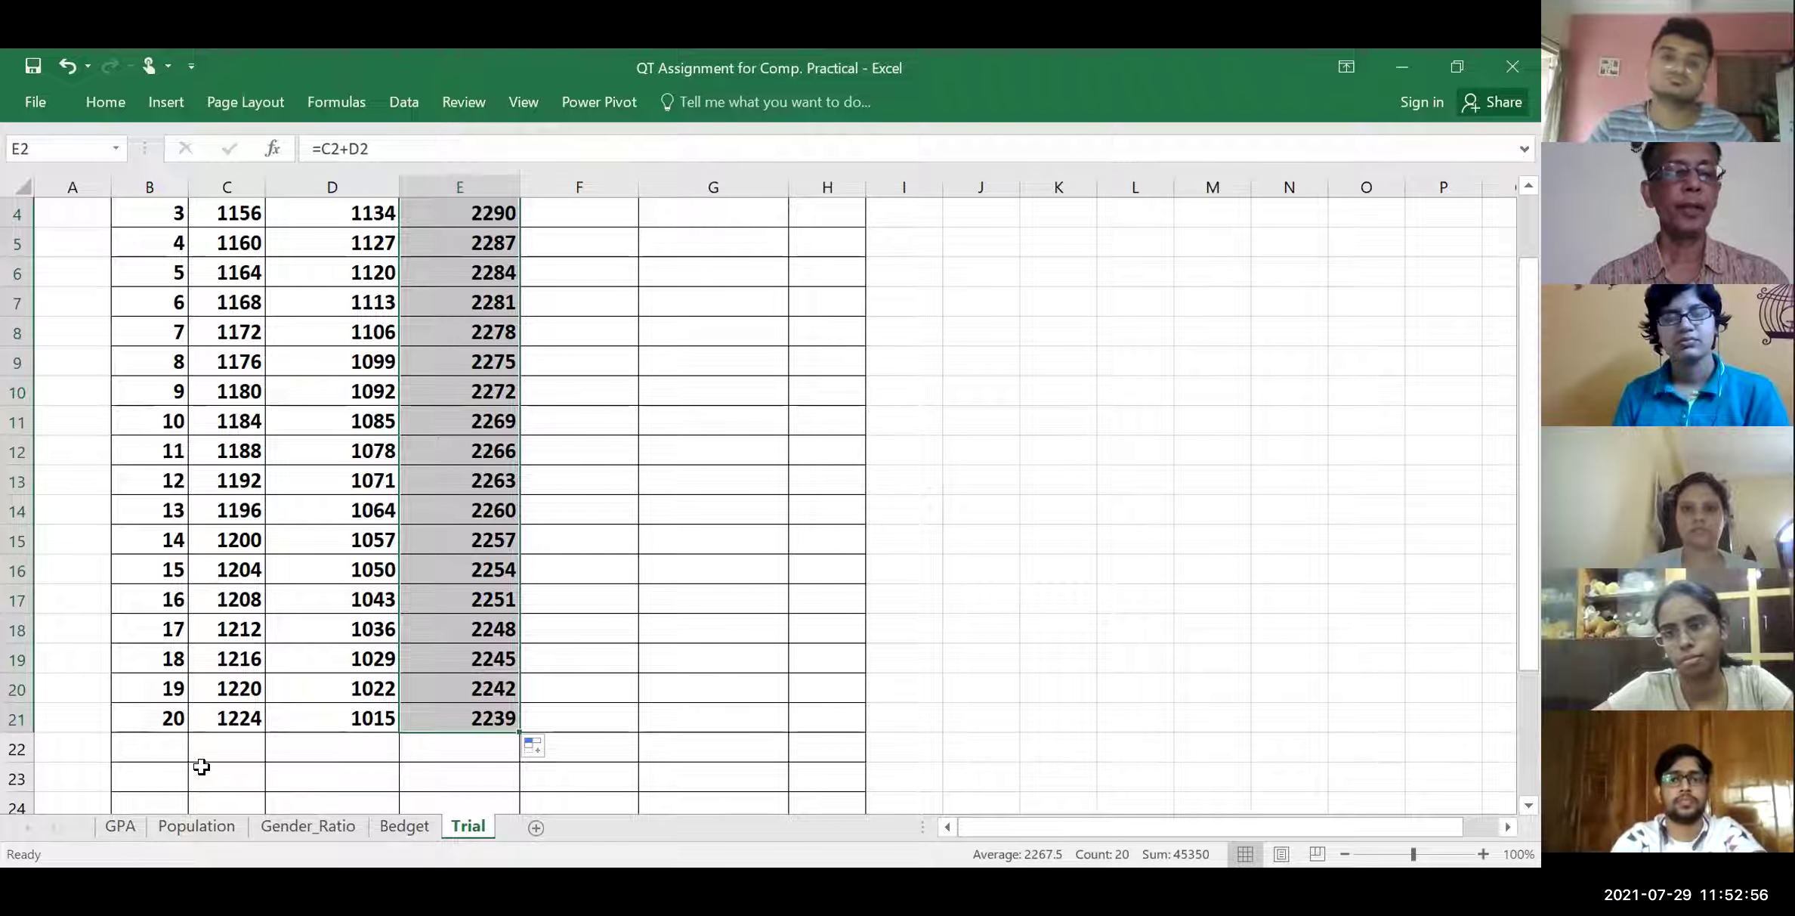
Enter the labels Sum=, Average, Max, Min and St.Dev. in B22 through B26
{"action": "left_click", "coordinate": [169, 748]}
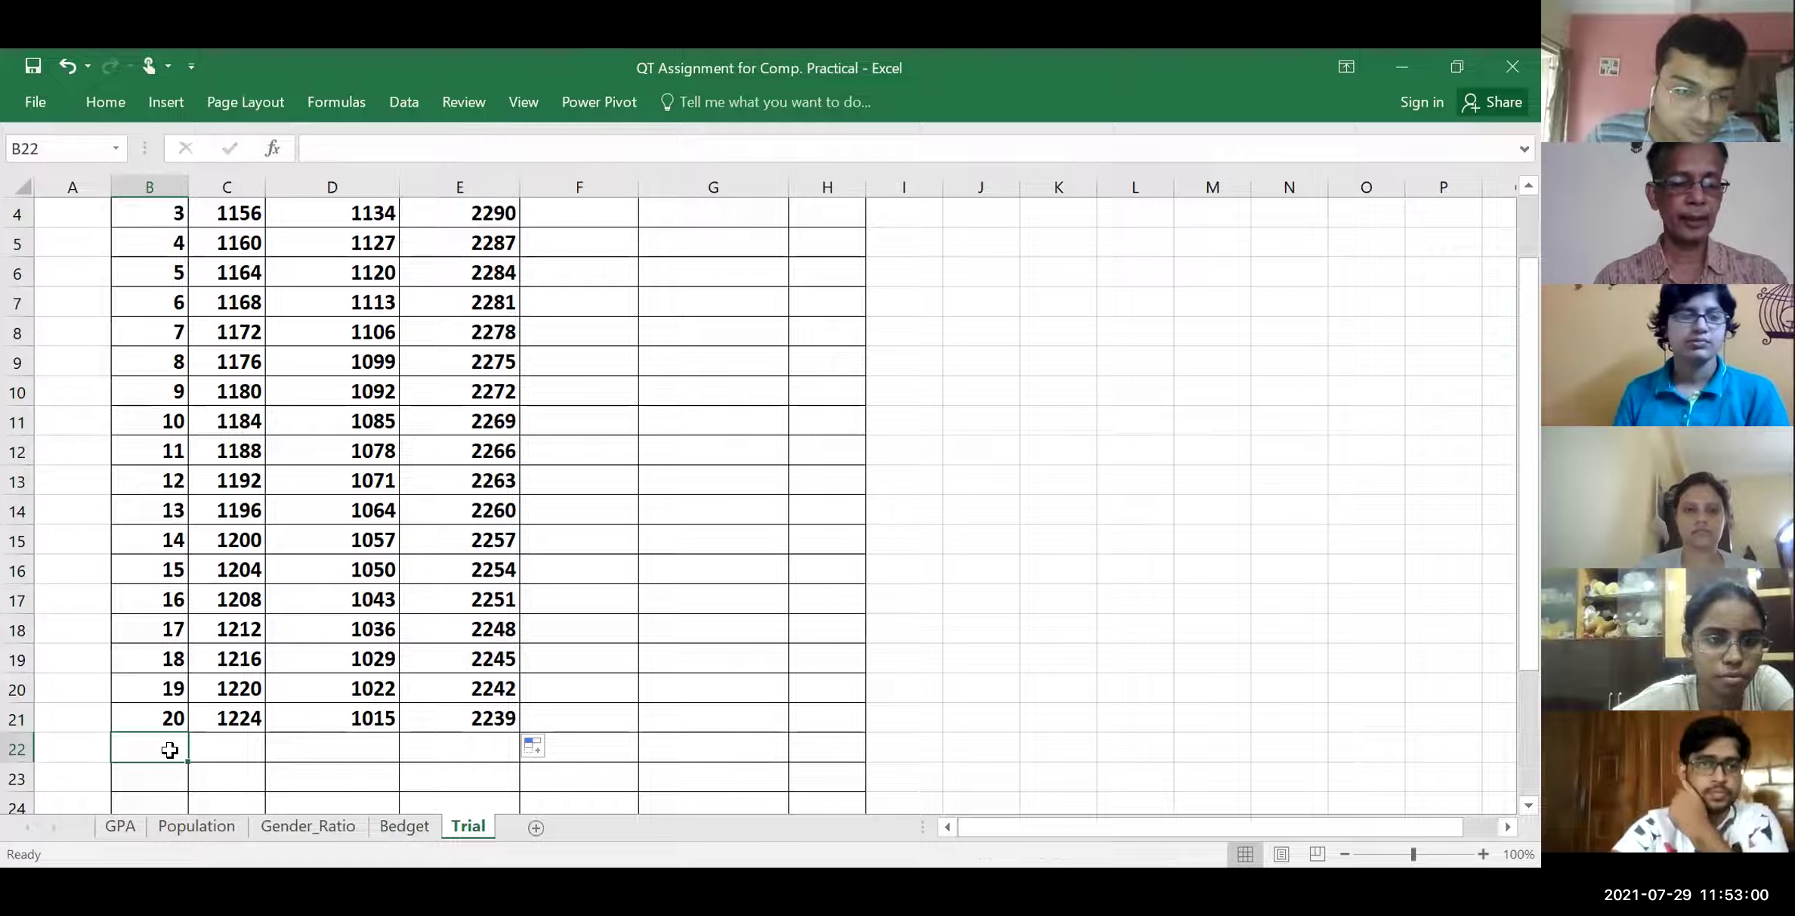
{"action": "type", "text": "Sum="}
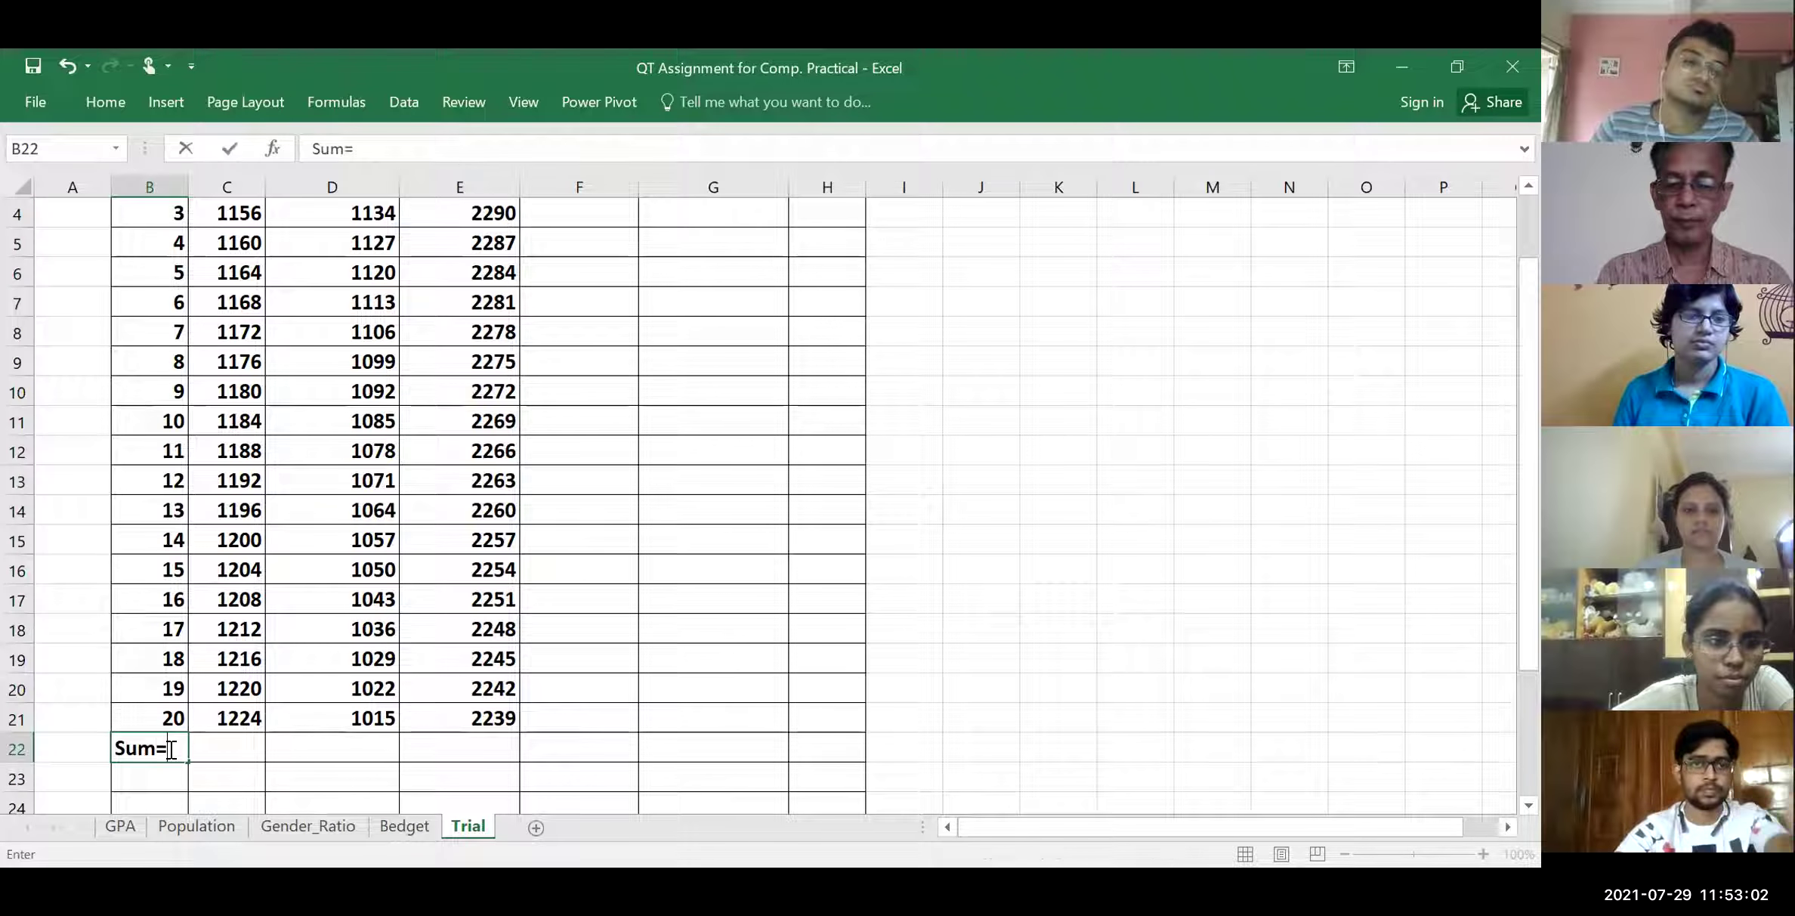
{"action": "key", "text": "Return"}
{"action": "type", "text": "A"}
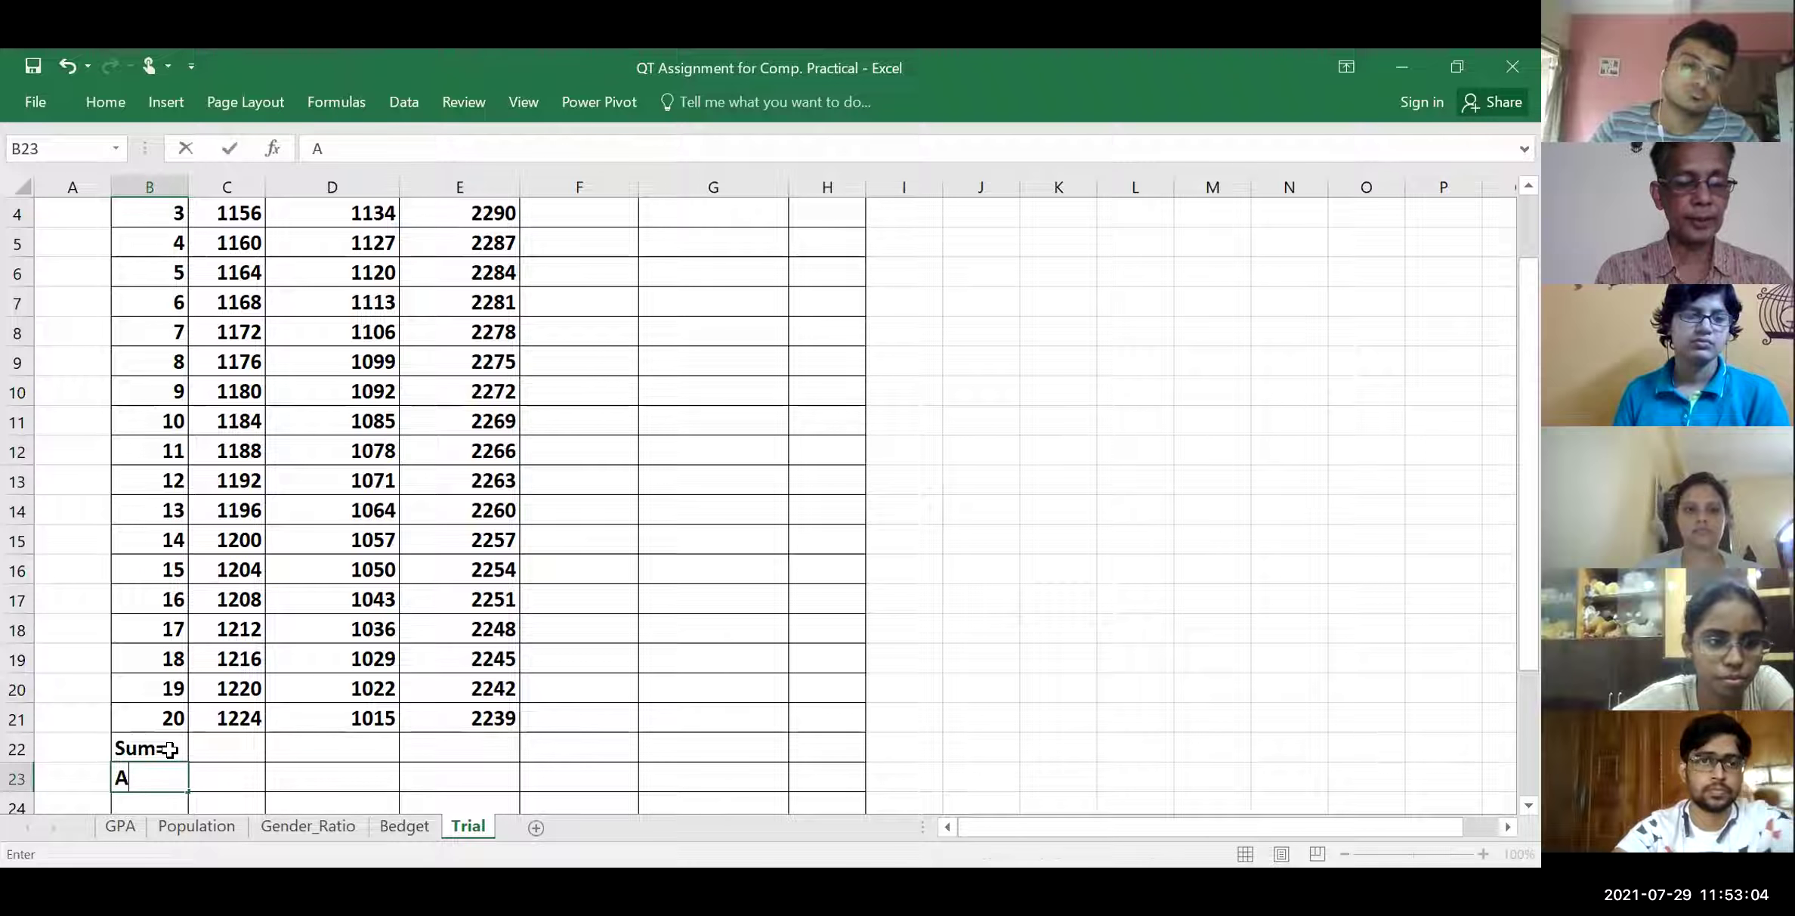
{"action": "type", "text": "verage"}
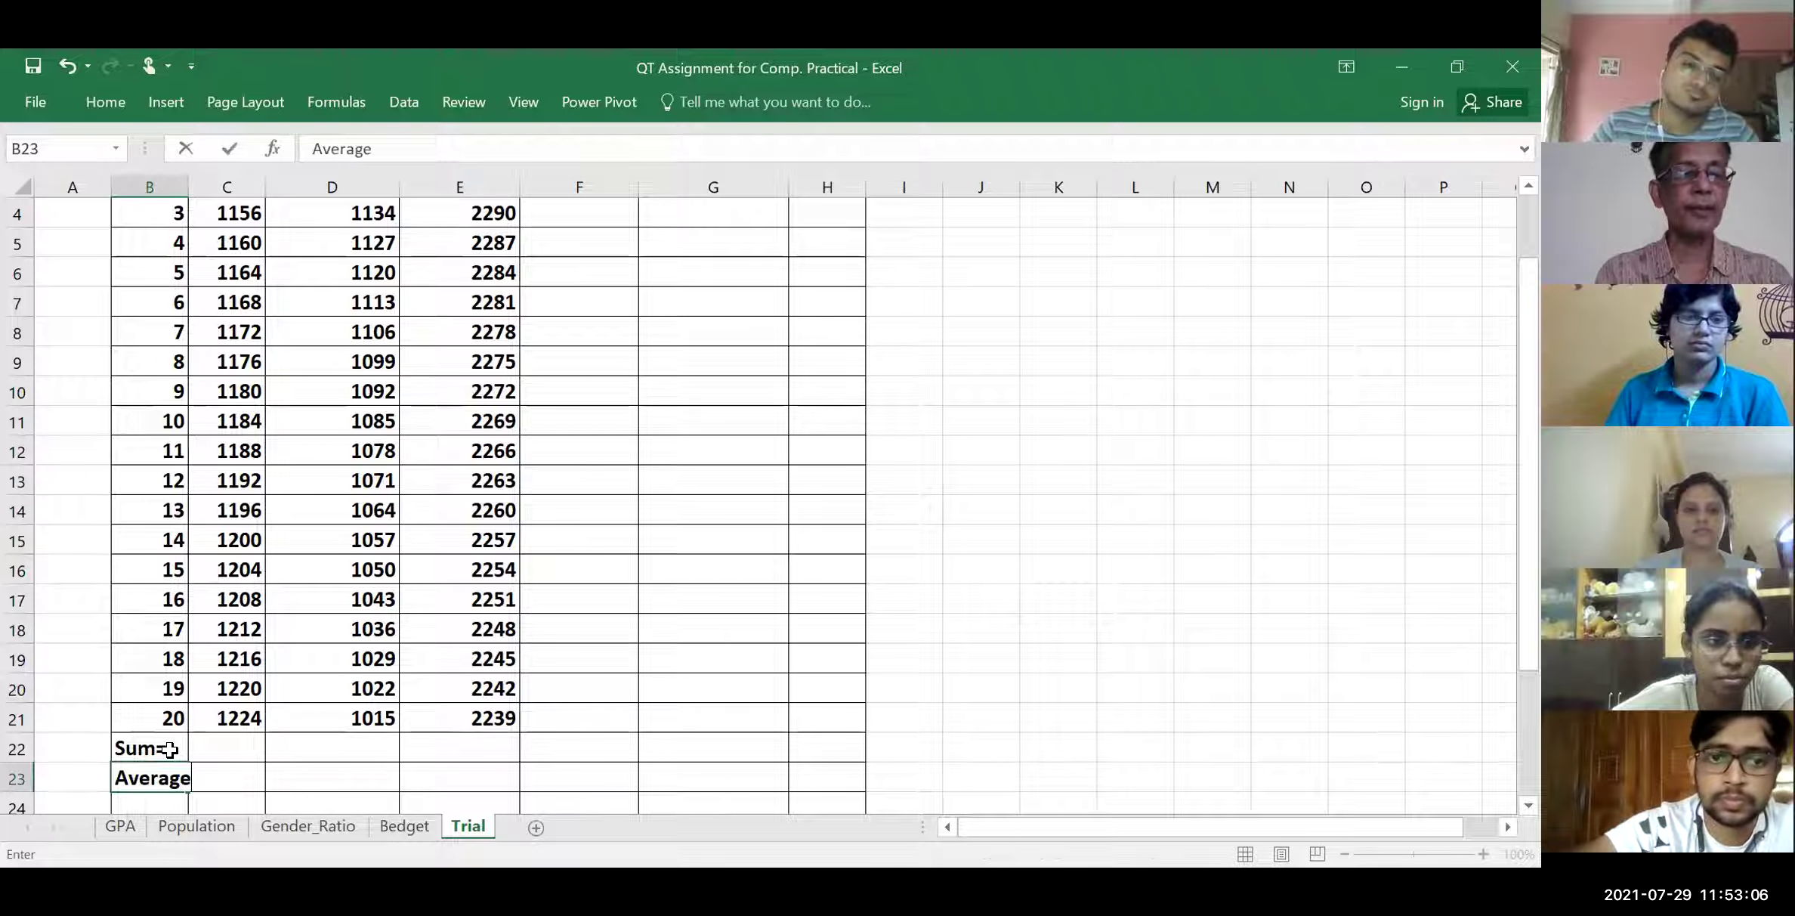
{"action": "key", "text": "Return"}
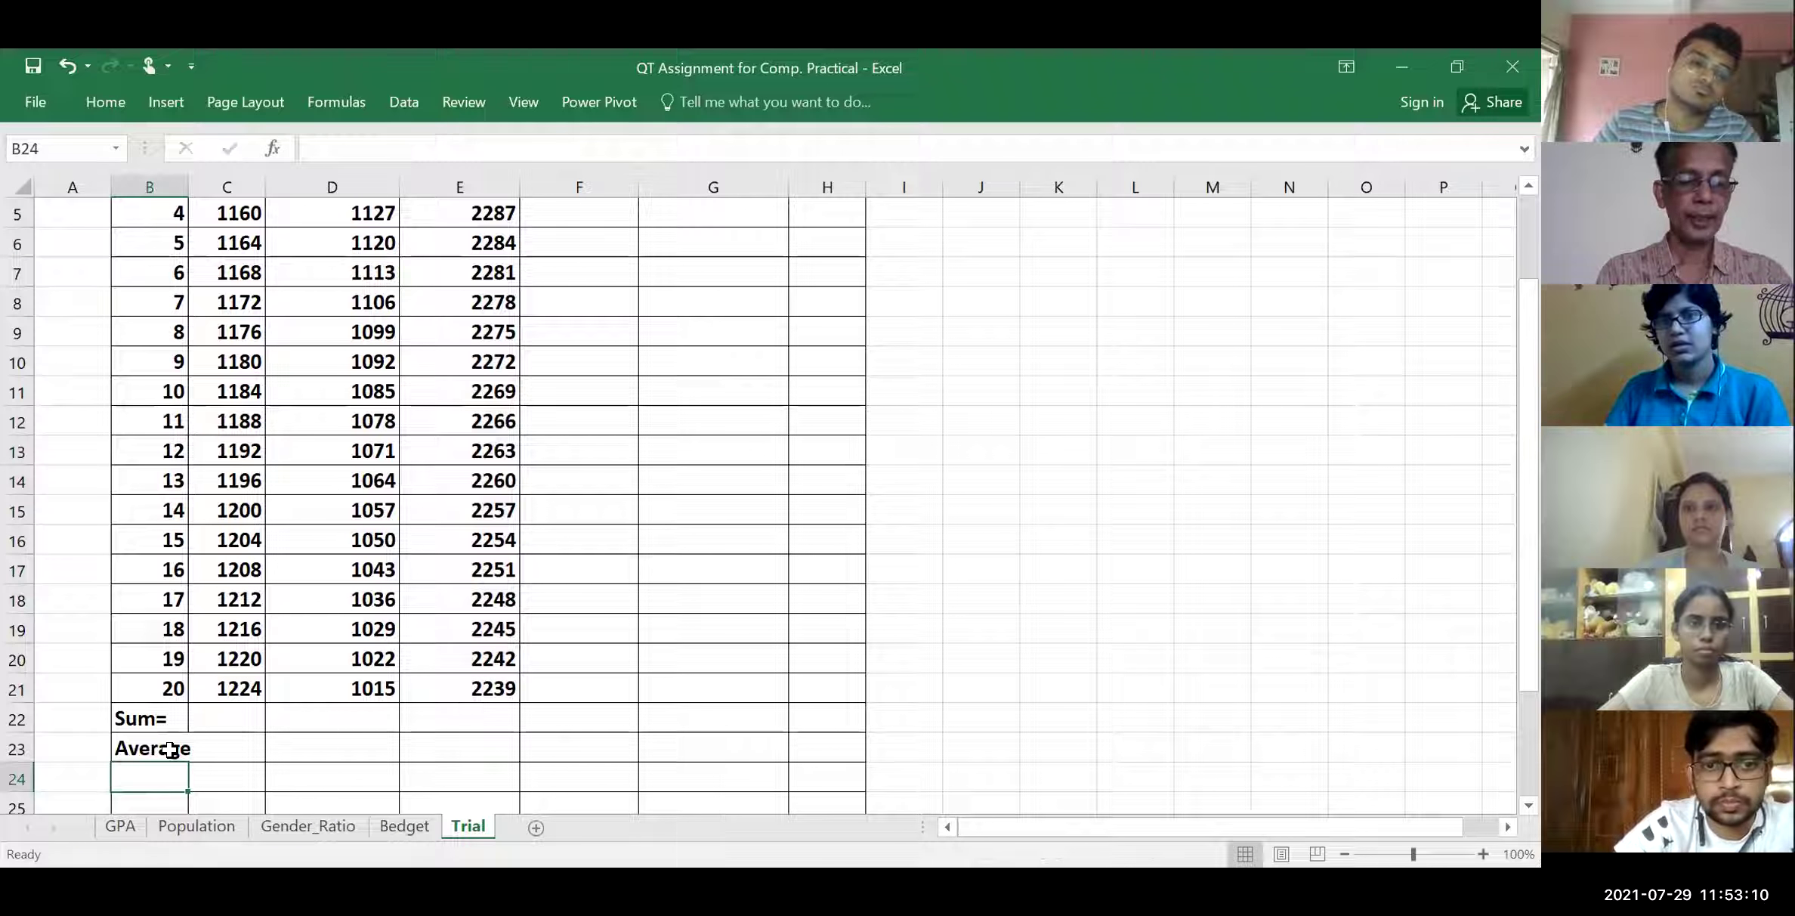
{"action": "type", "text": "Max"}
{"action": "key", "text": "Return"}
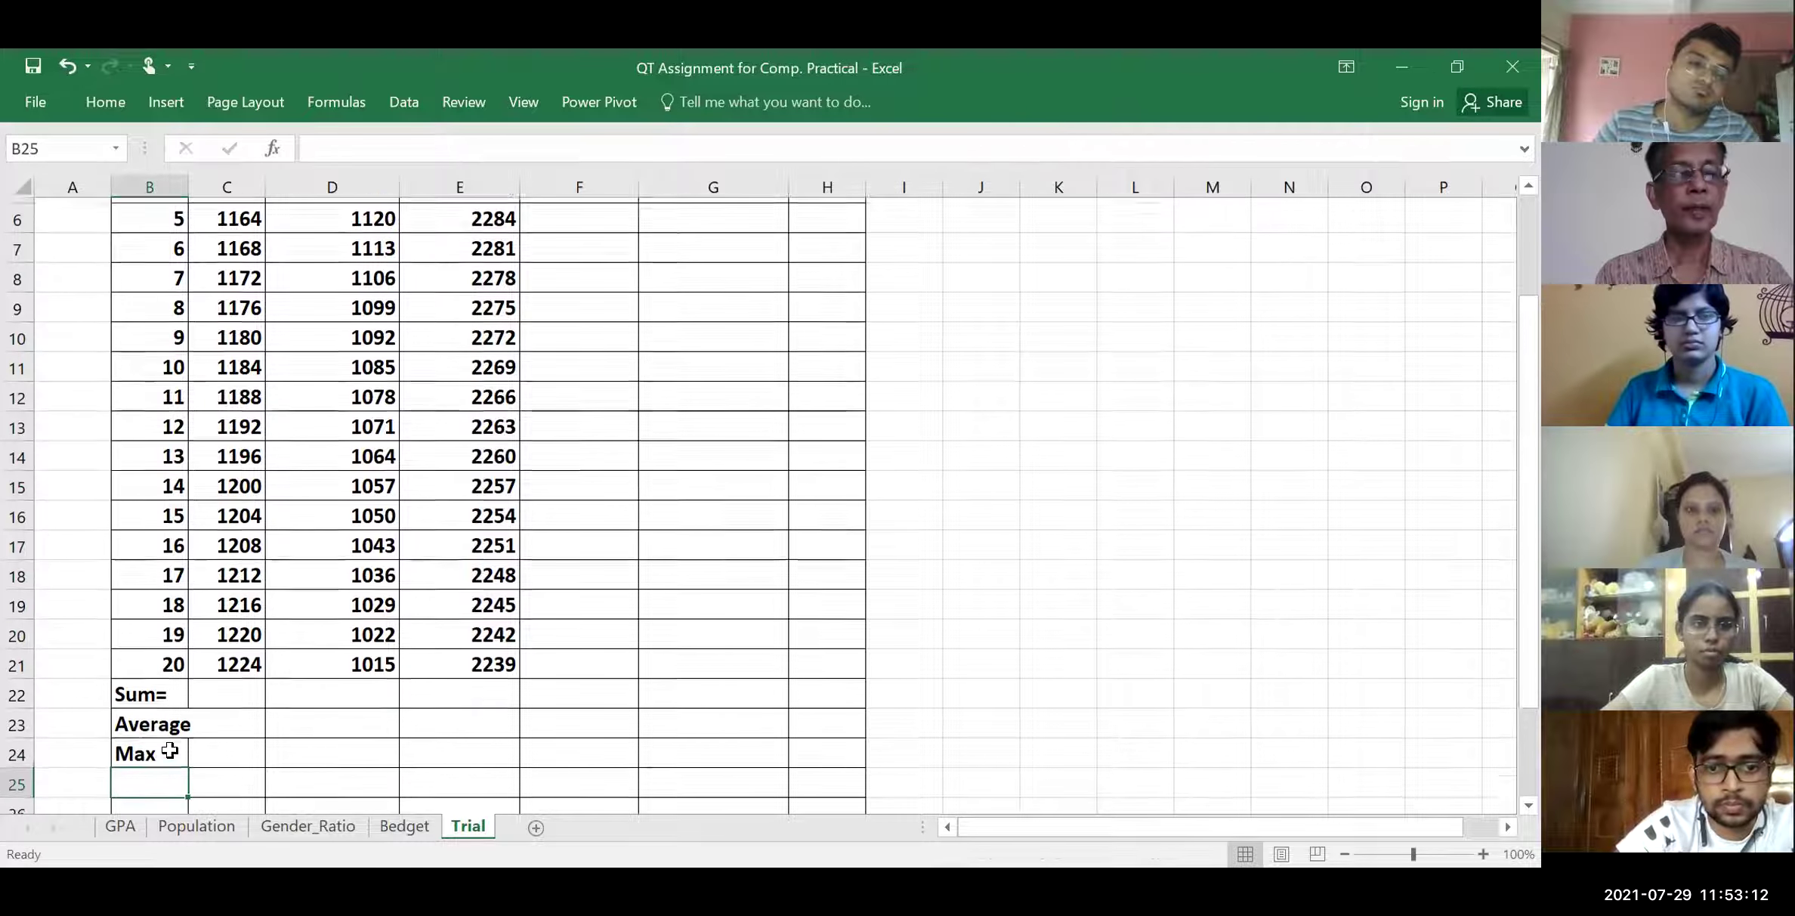
{"action": "type", "text": "Min"}
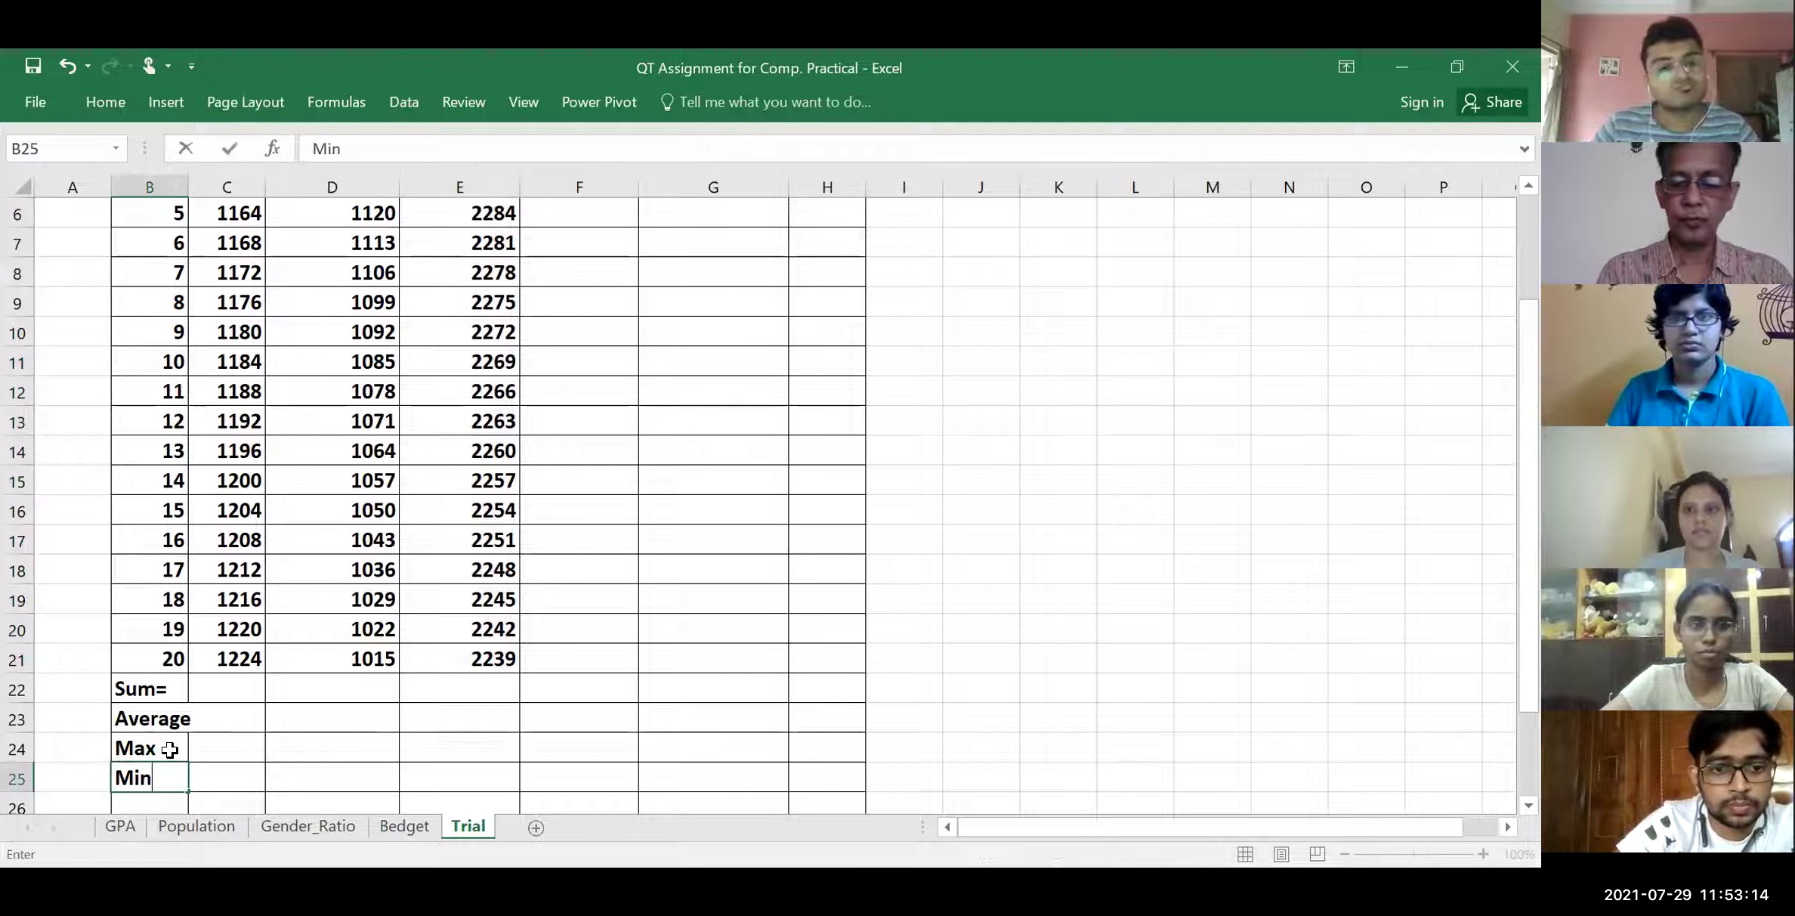
{"action": "key", "text": "Return"}
{"action": "type", "text": "St.De"}
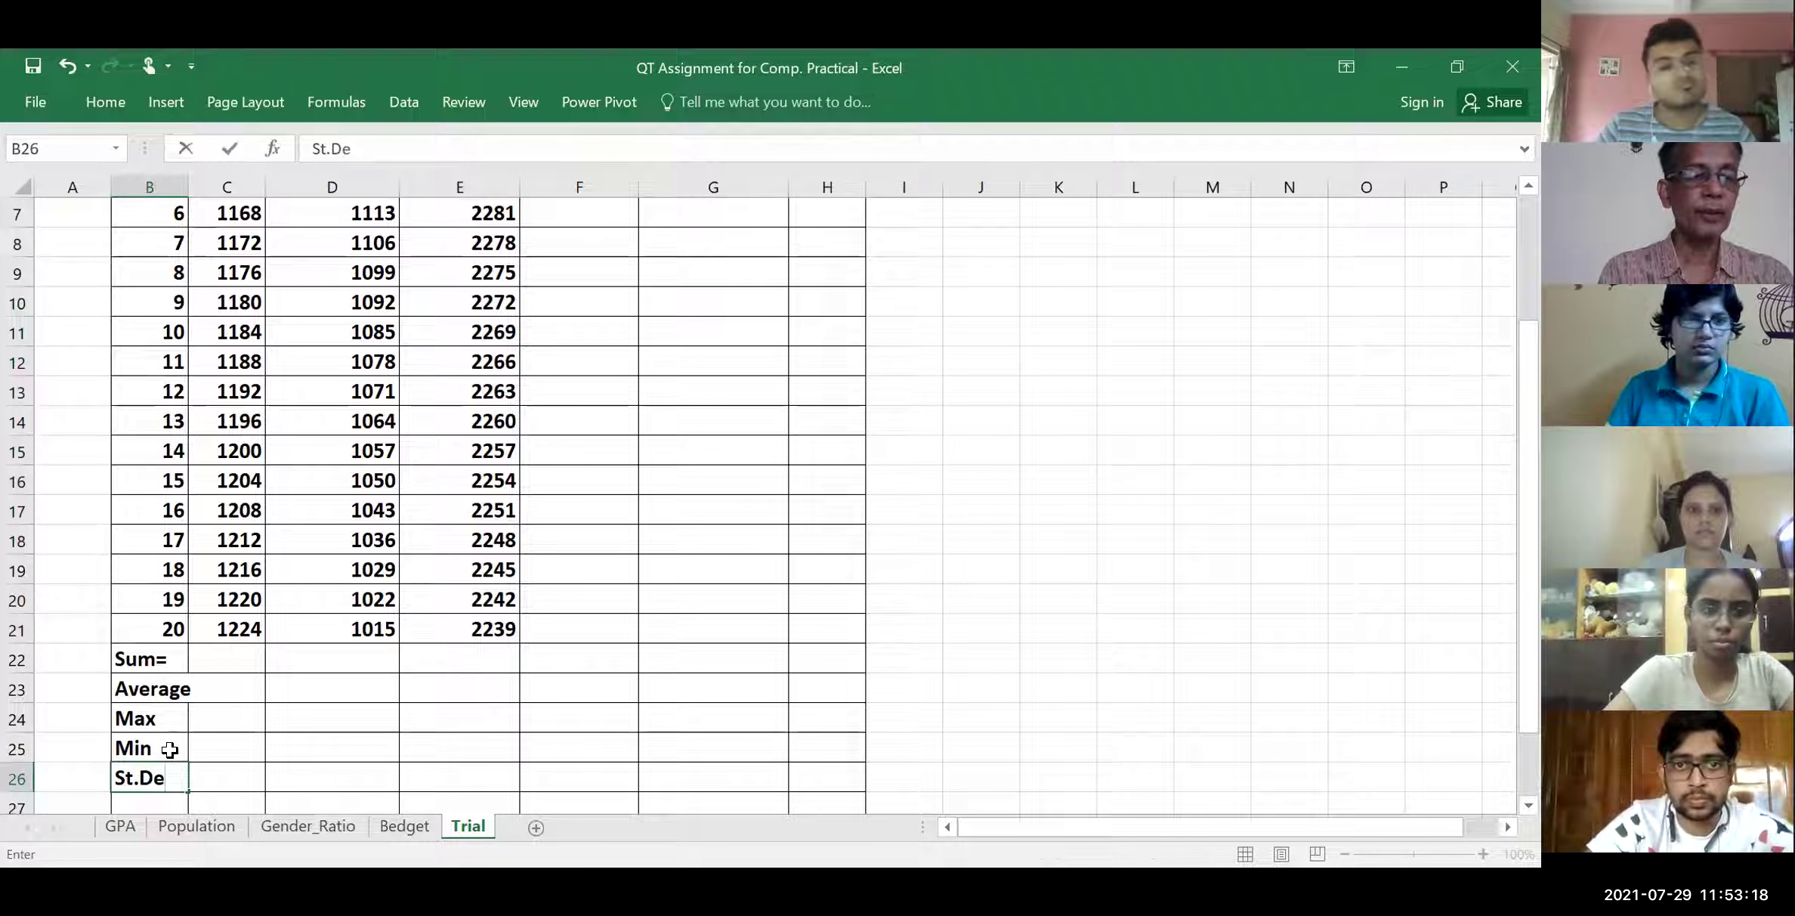
{"action": "type", "text": "v."}
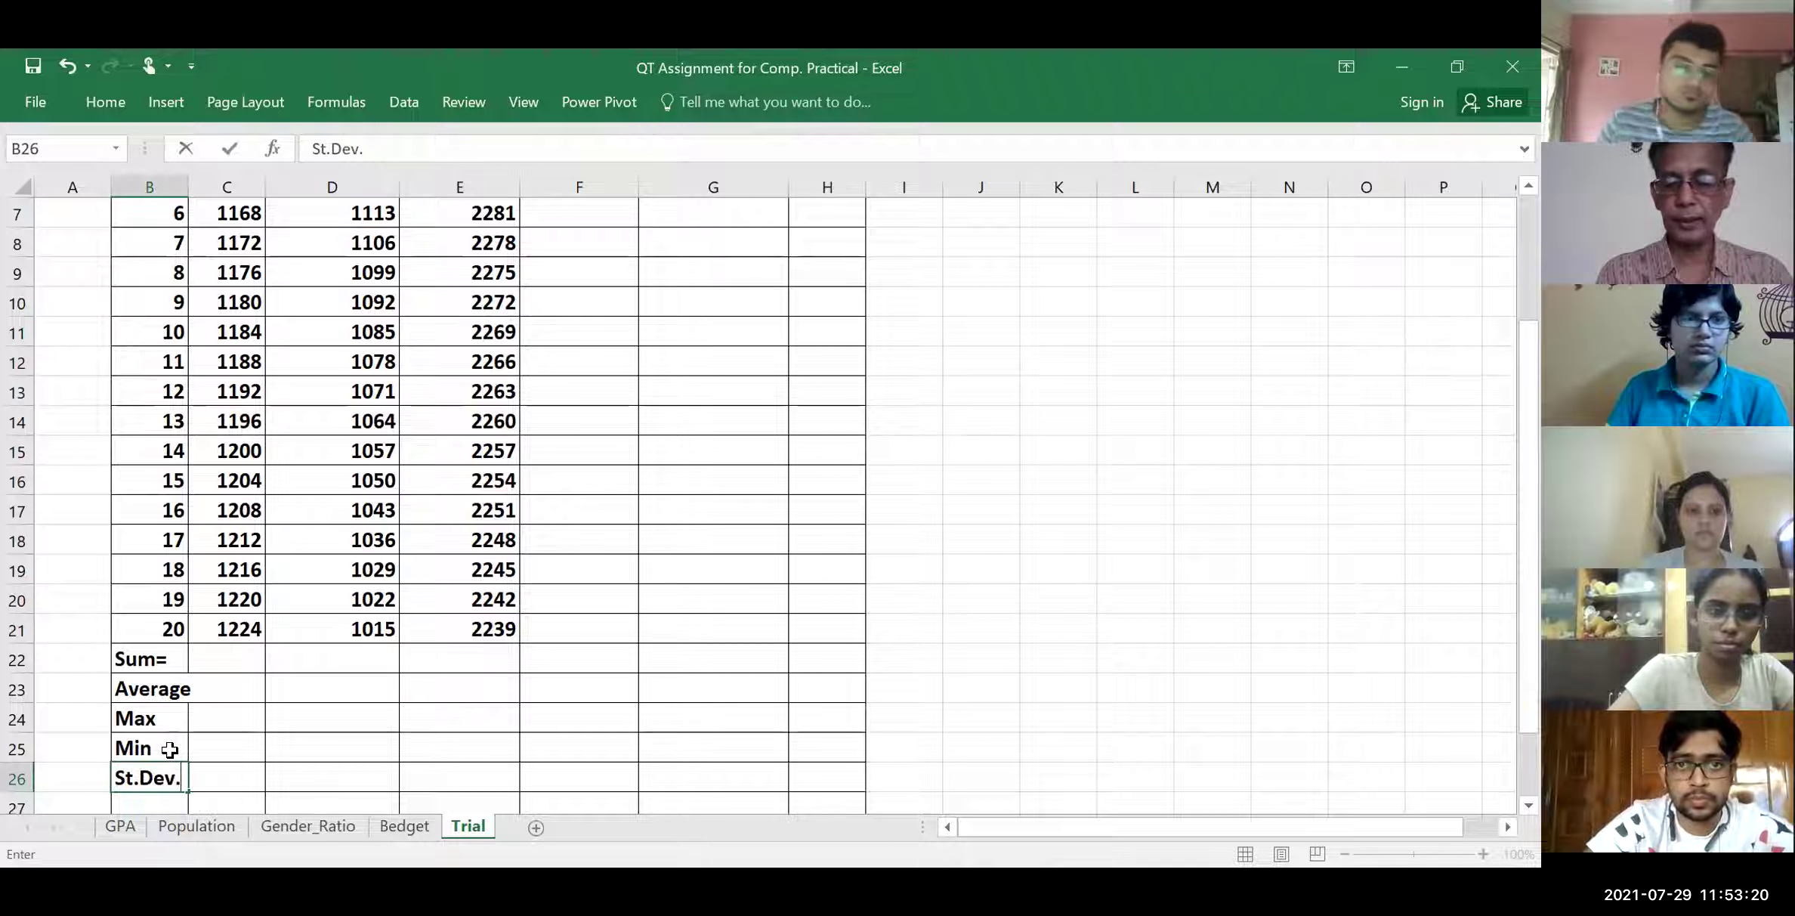
{"action": "key", "text": "Tab"}
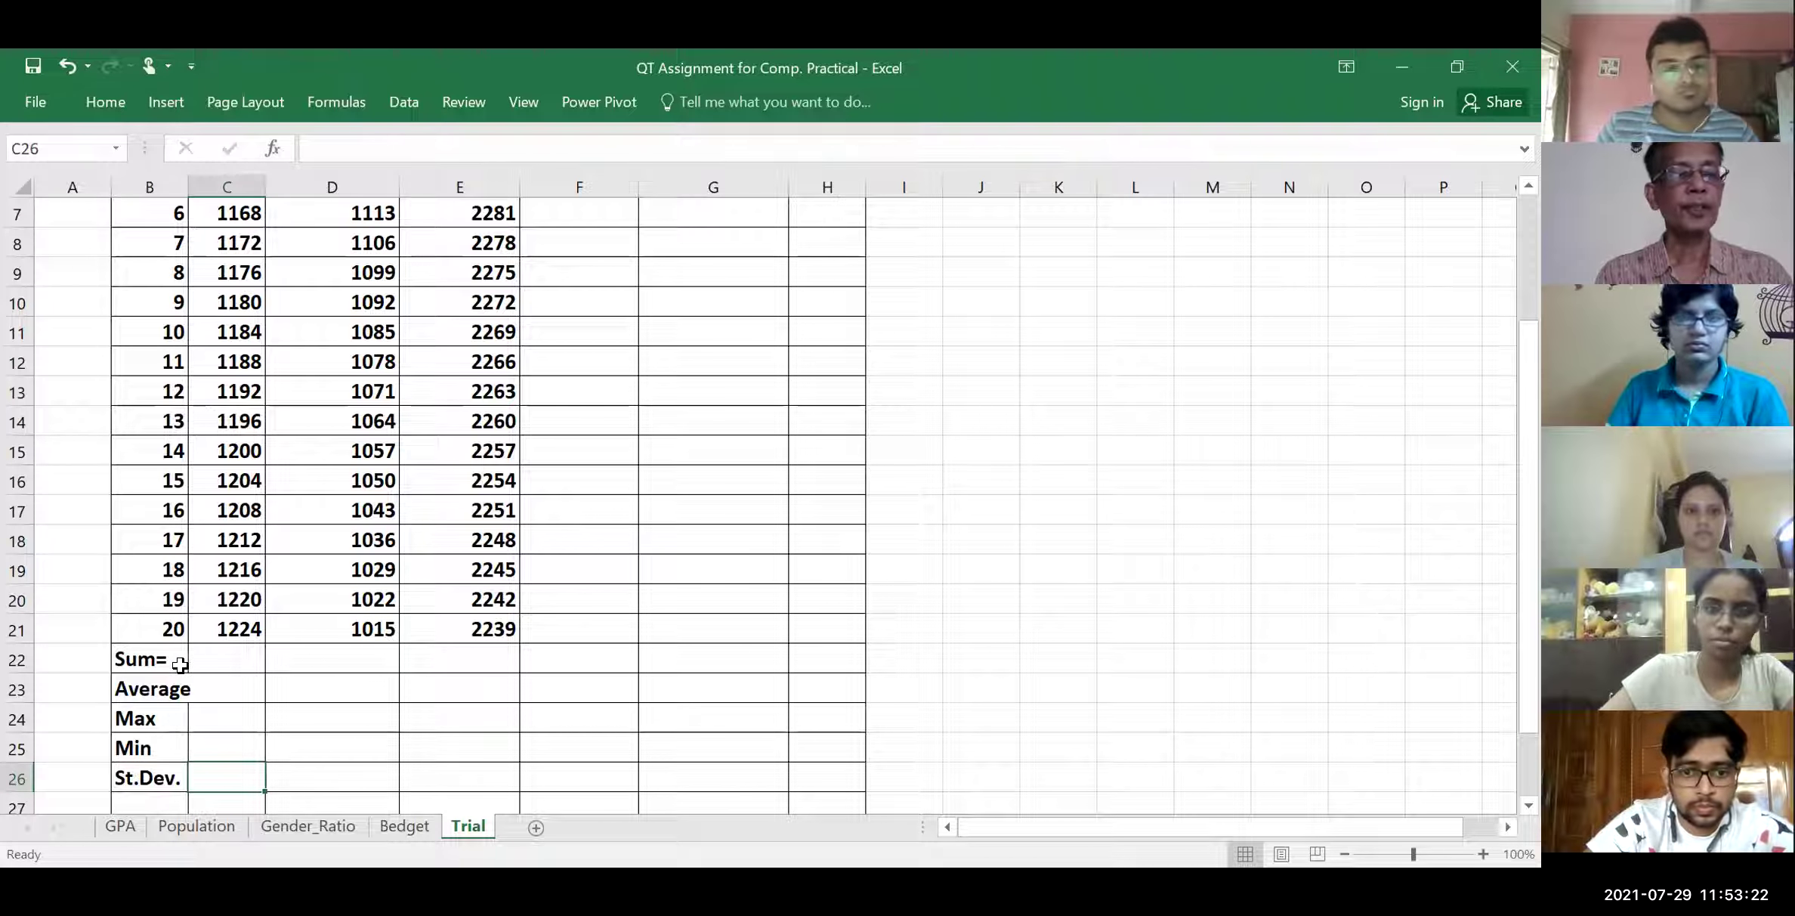
Give the summary result block C22:I26 a light green fill
{"action": "left_click", "coordinate": [217, 663]}
{"action": "key", "text": "shift+Right"}
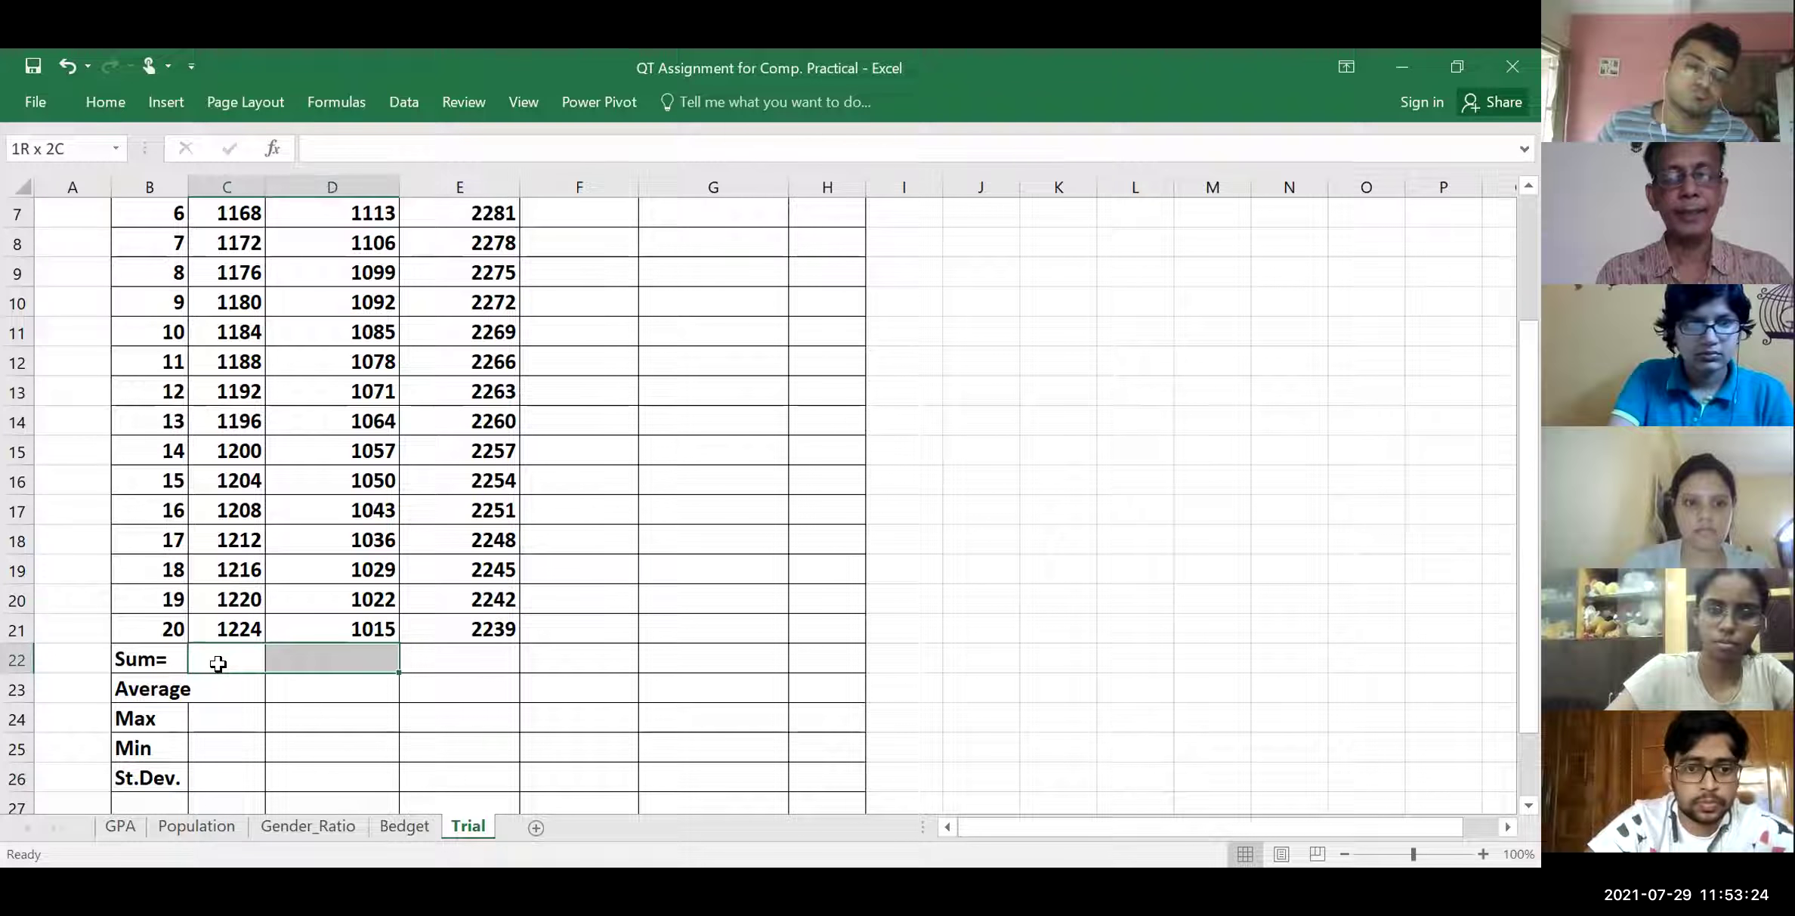
{"action": "key", "text": "shift+Right"}
{"action": "key", "text": "shift+Right"}
{"action": "key", "text": "shift+Right"}
{"action": "key", "text": "shift+Right"}
{"action": "key", "text": "shift+Right"}
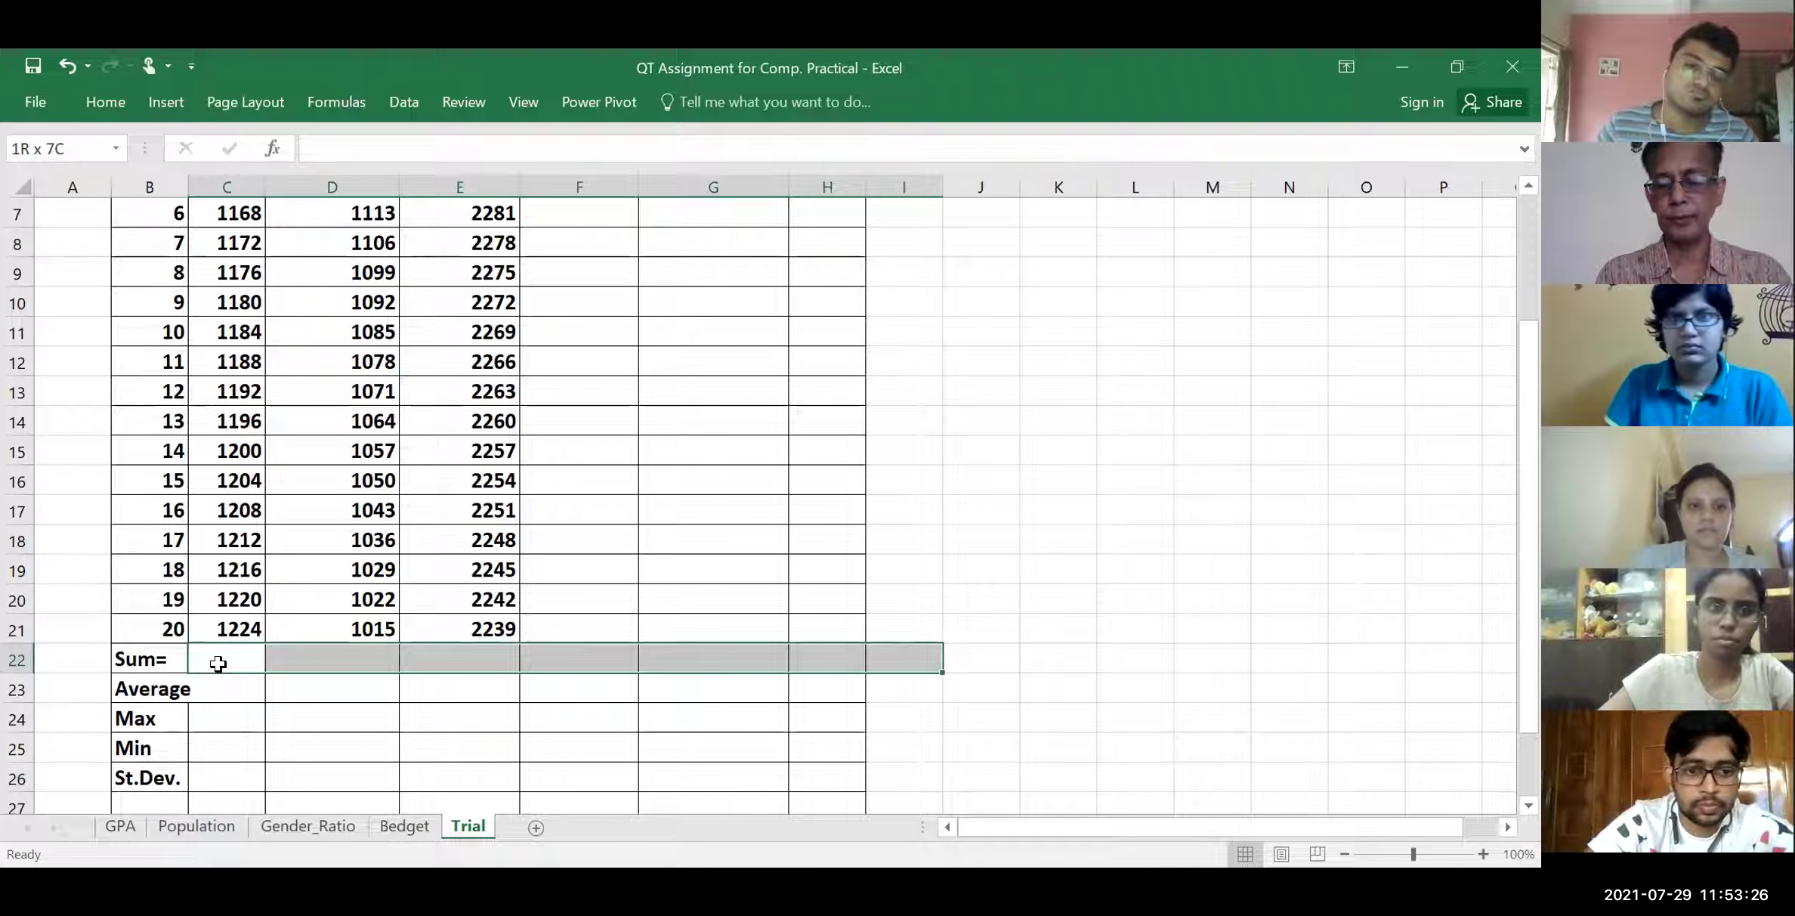
{"action": "key", "text": "shift+Down"}
{"action": "key", "text": "shift+Down"}
{"action": "key", "text": "shift+Down"}
{"action": "key", "text": "shift+Down"}
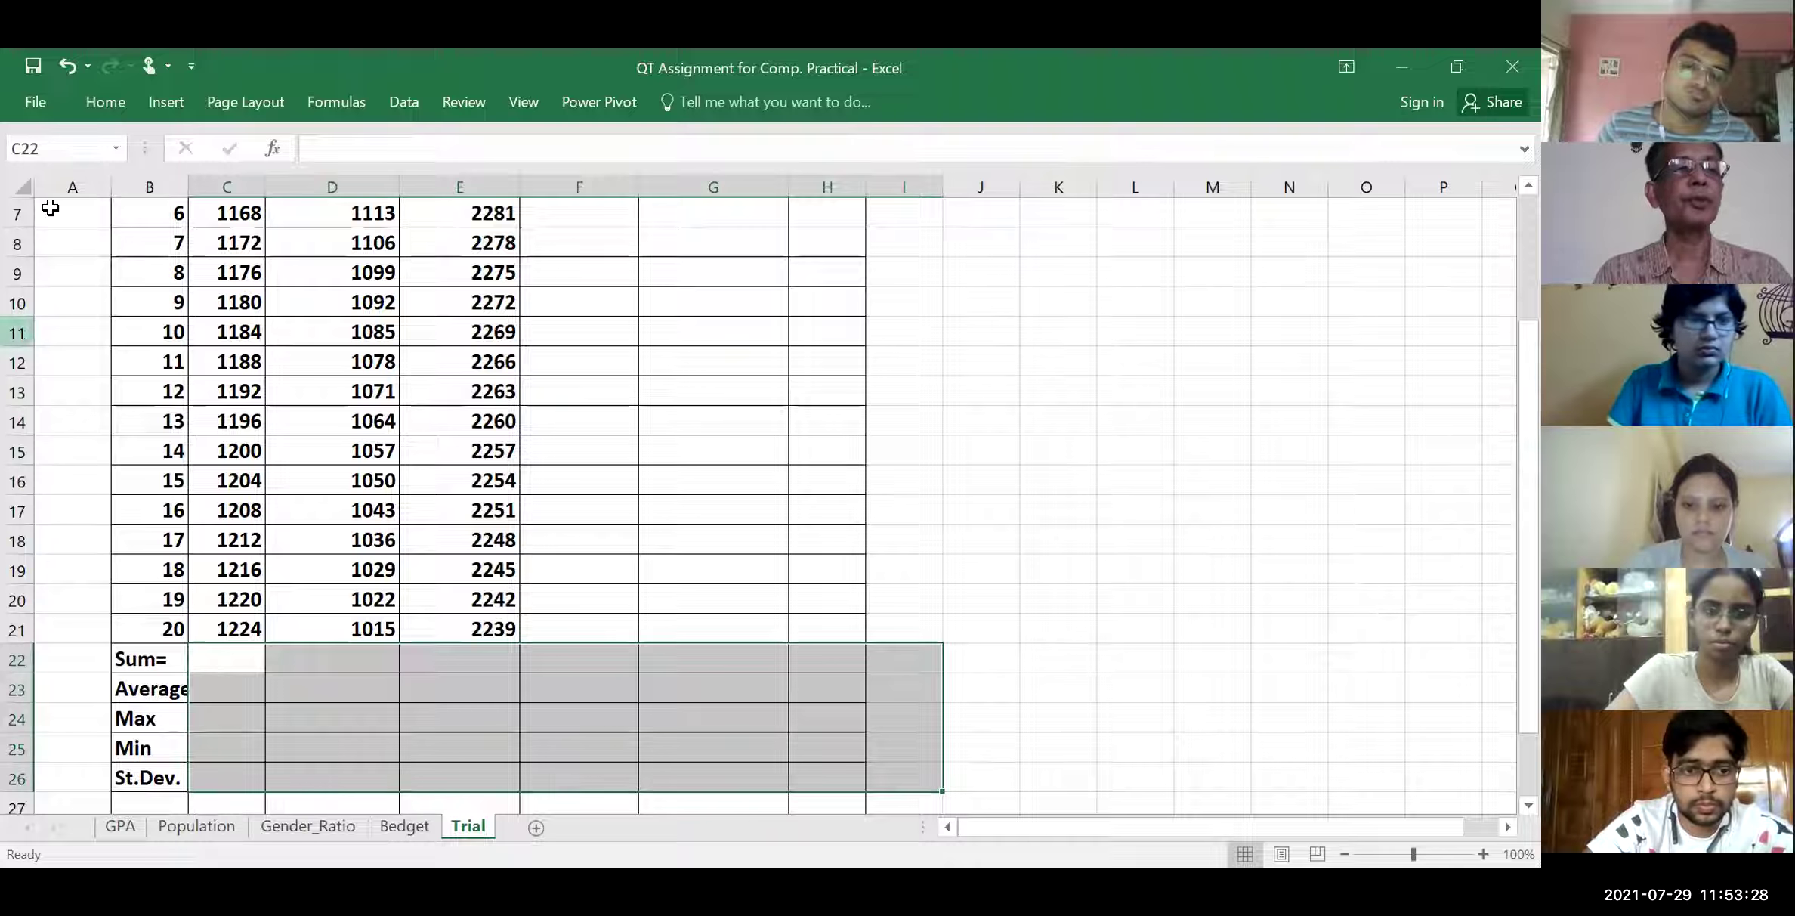
{"action": "left_click", "coordinate": [107, 93]}
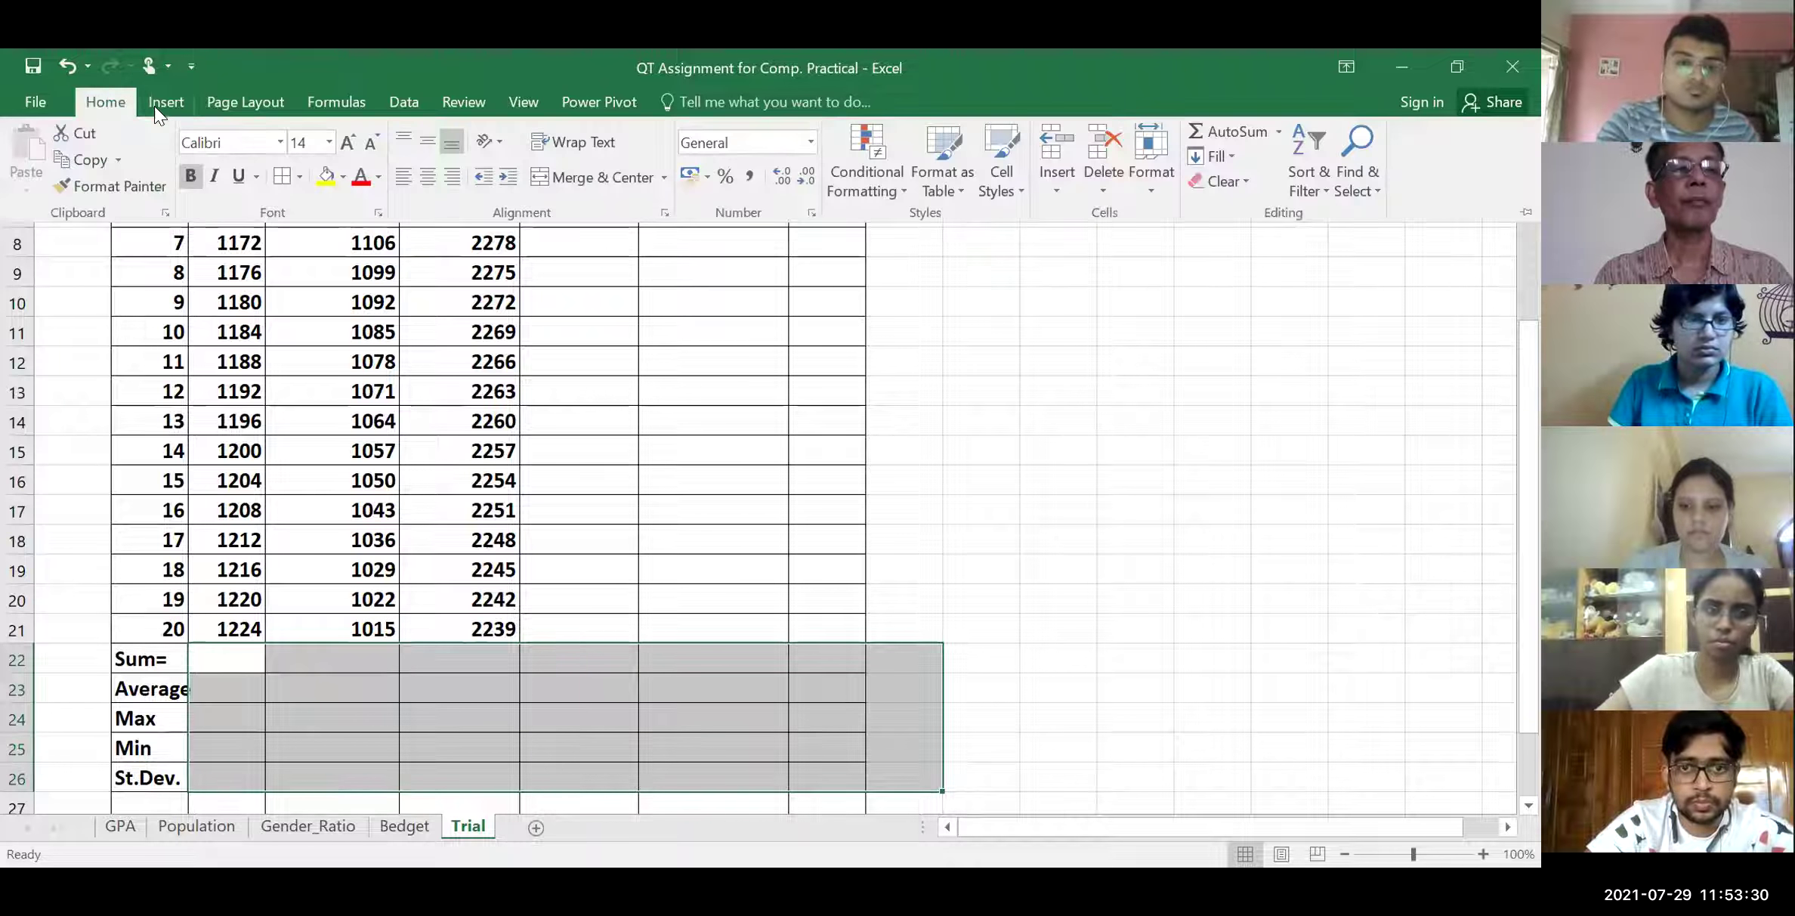
{"action": "left_click", "coordinate": [344, 178]}
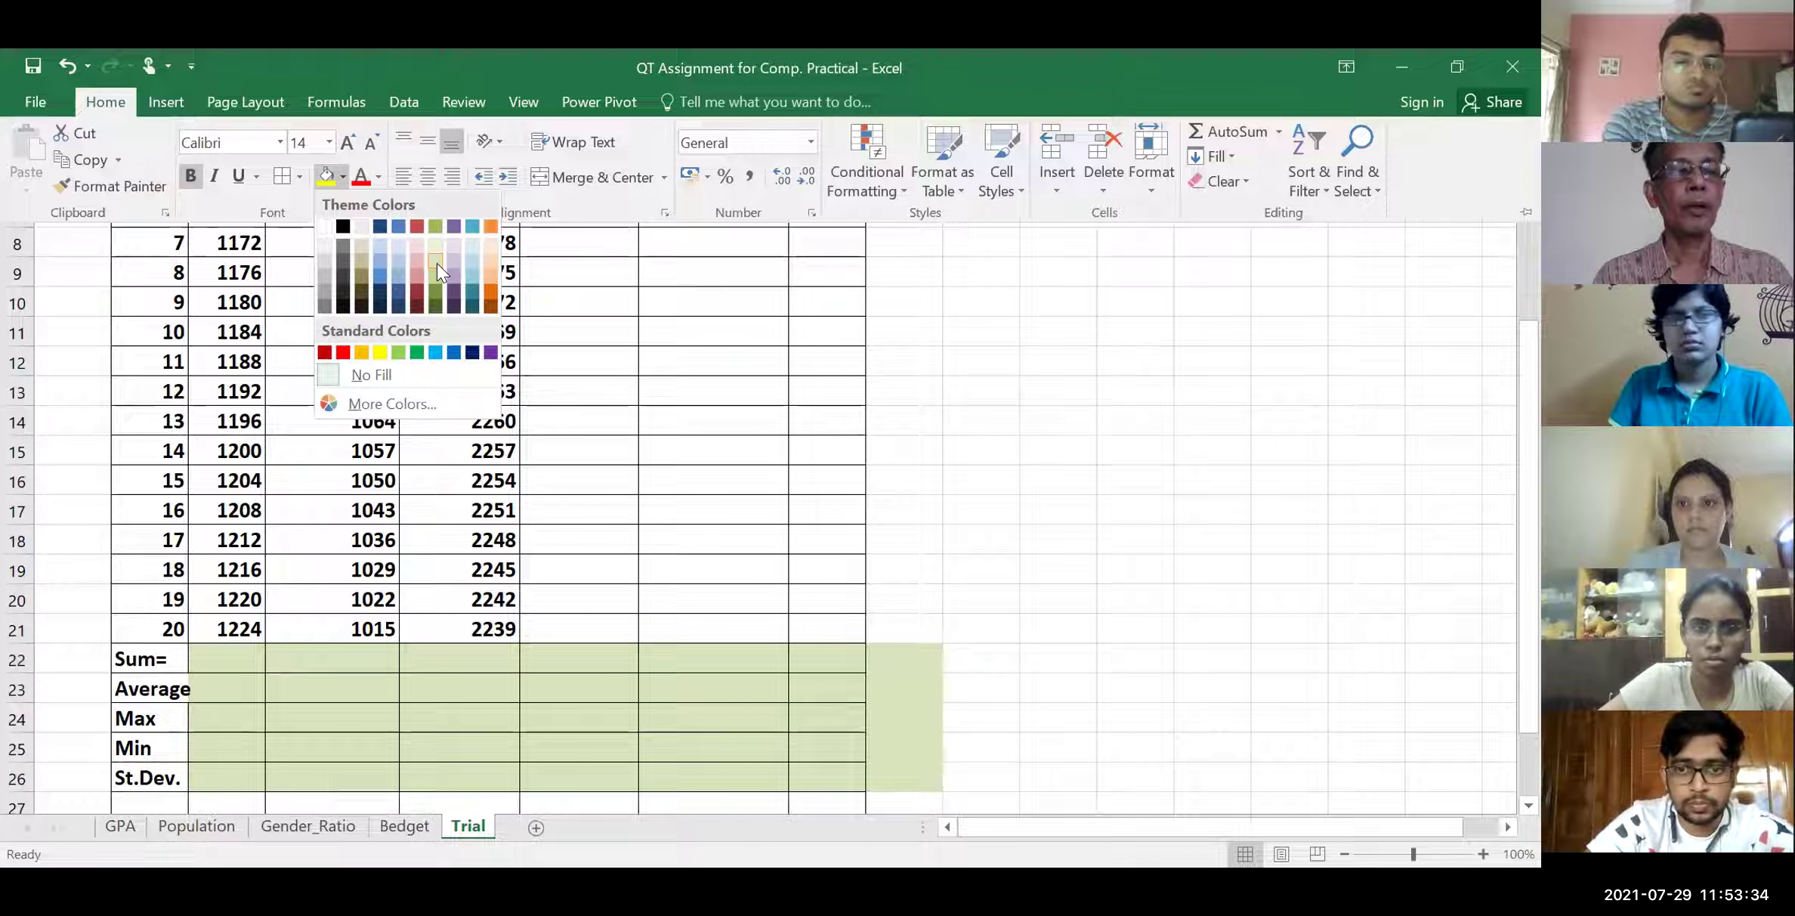
{"action": "left_click", "coordinate": [435, 262]}
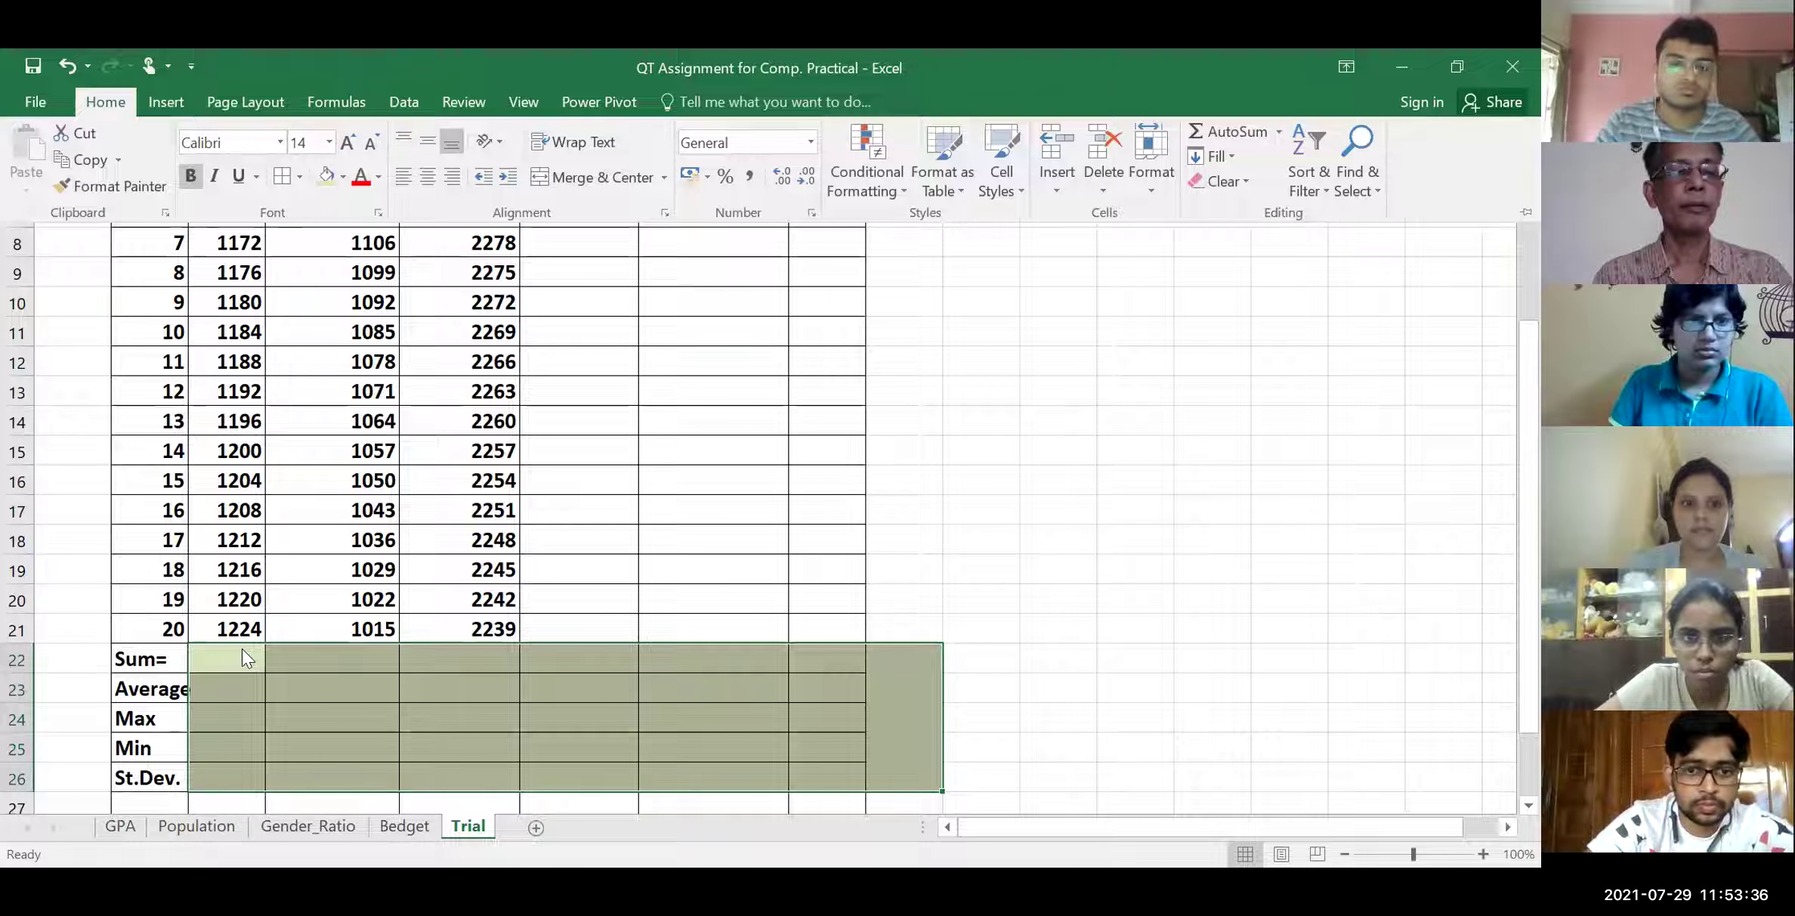
{"action": "left_click", "coordinate": [241, 648]}
{"action": "left_click", "coordinate": [241, 648]}
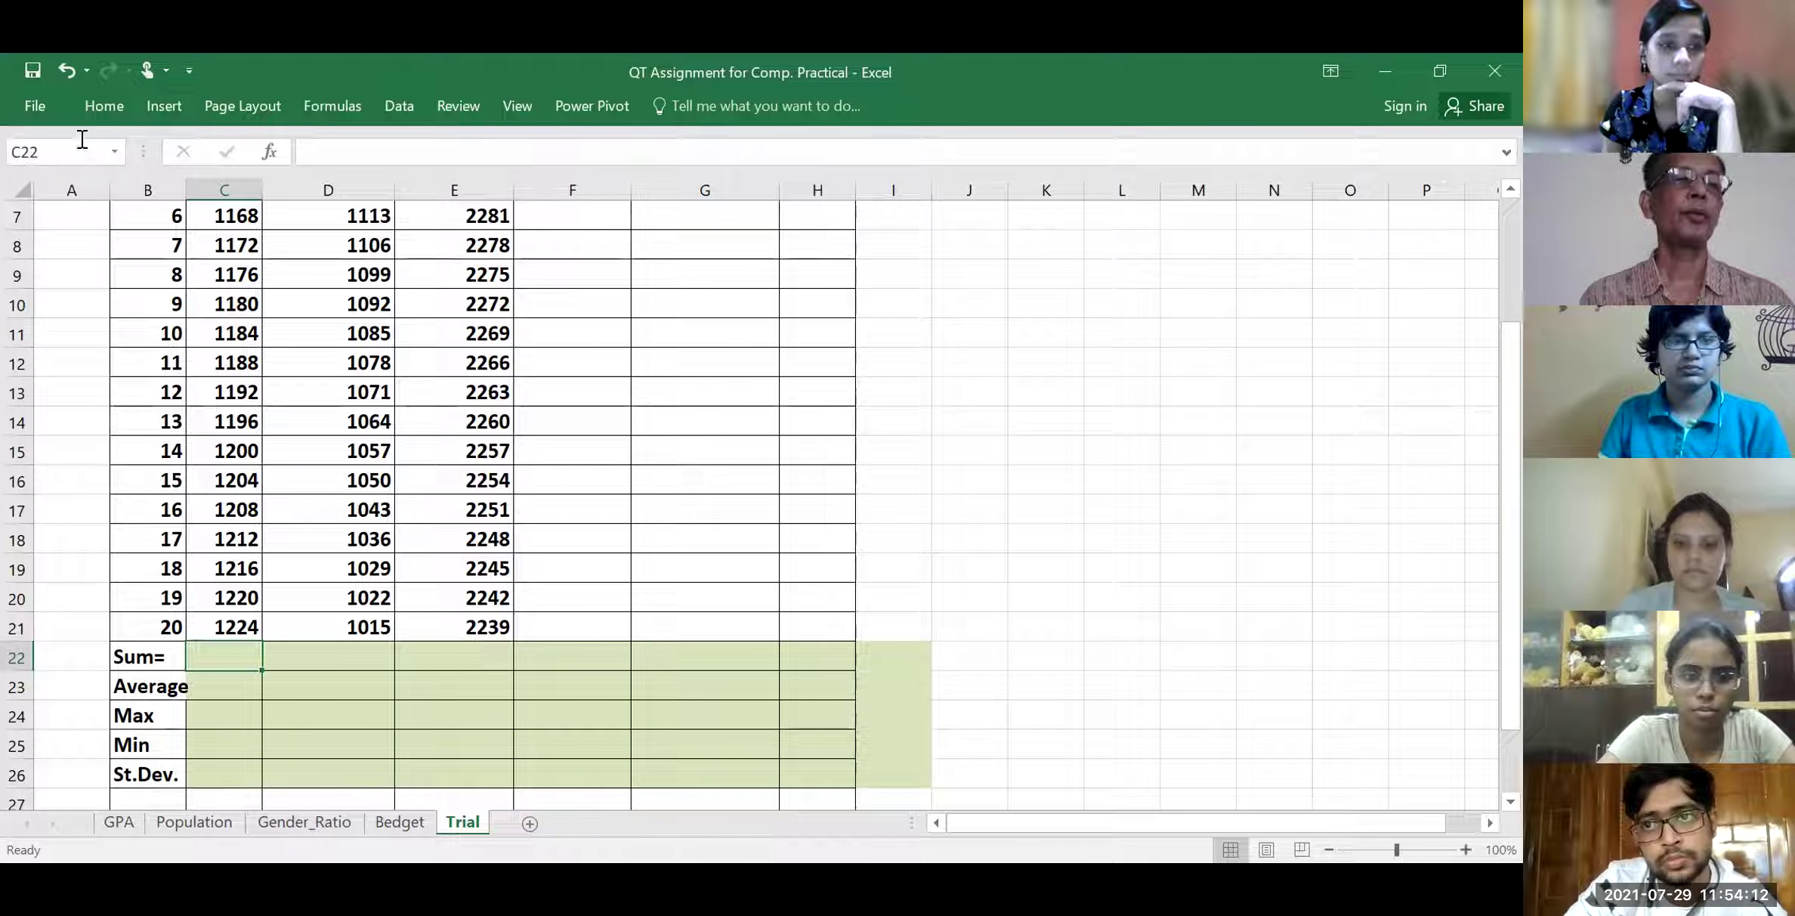
{"action": "left_click", "coordinate": [102, 105]}
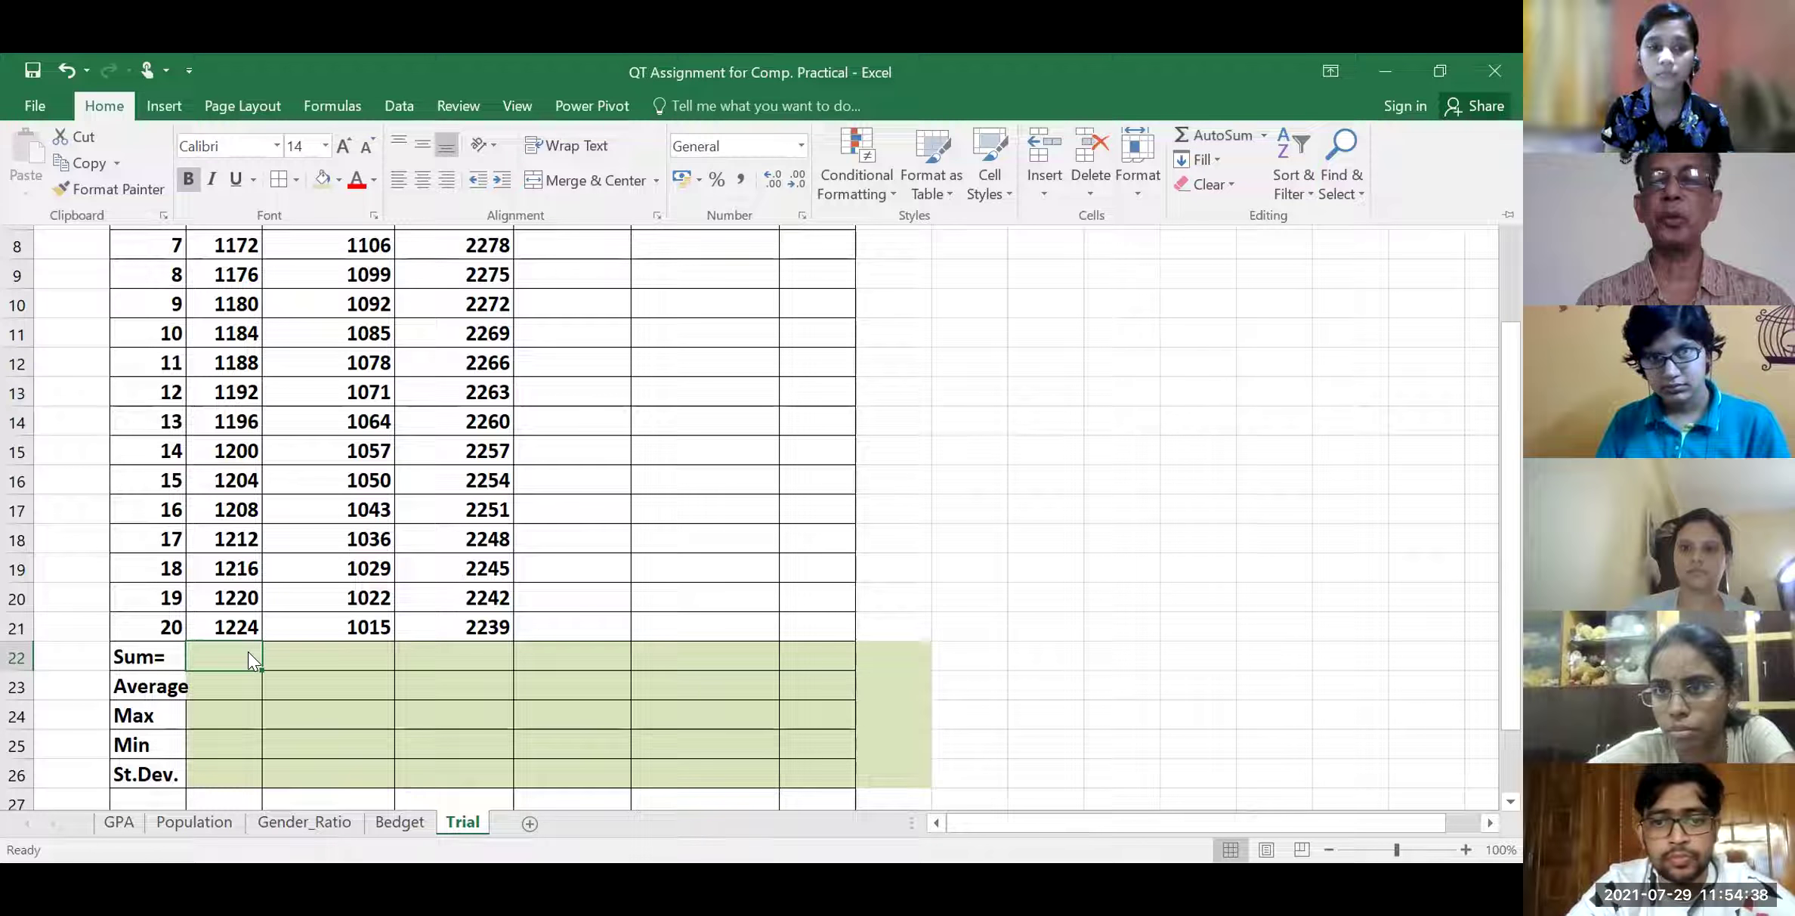
Put =SUM(C2:C21) in C22 and copy it to F22, giving 23720, 21630, 45350 and 0
{"action": "left_click", "coordinate": [1206, 133]}
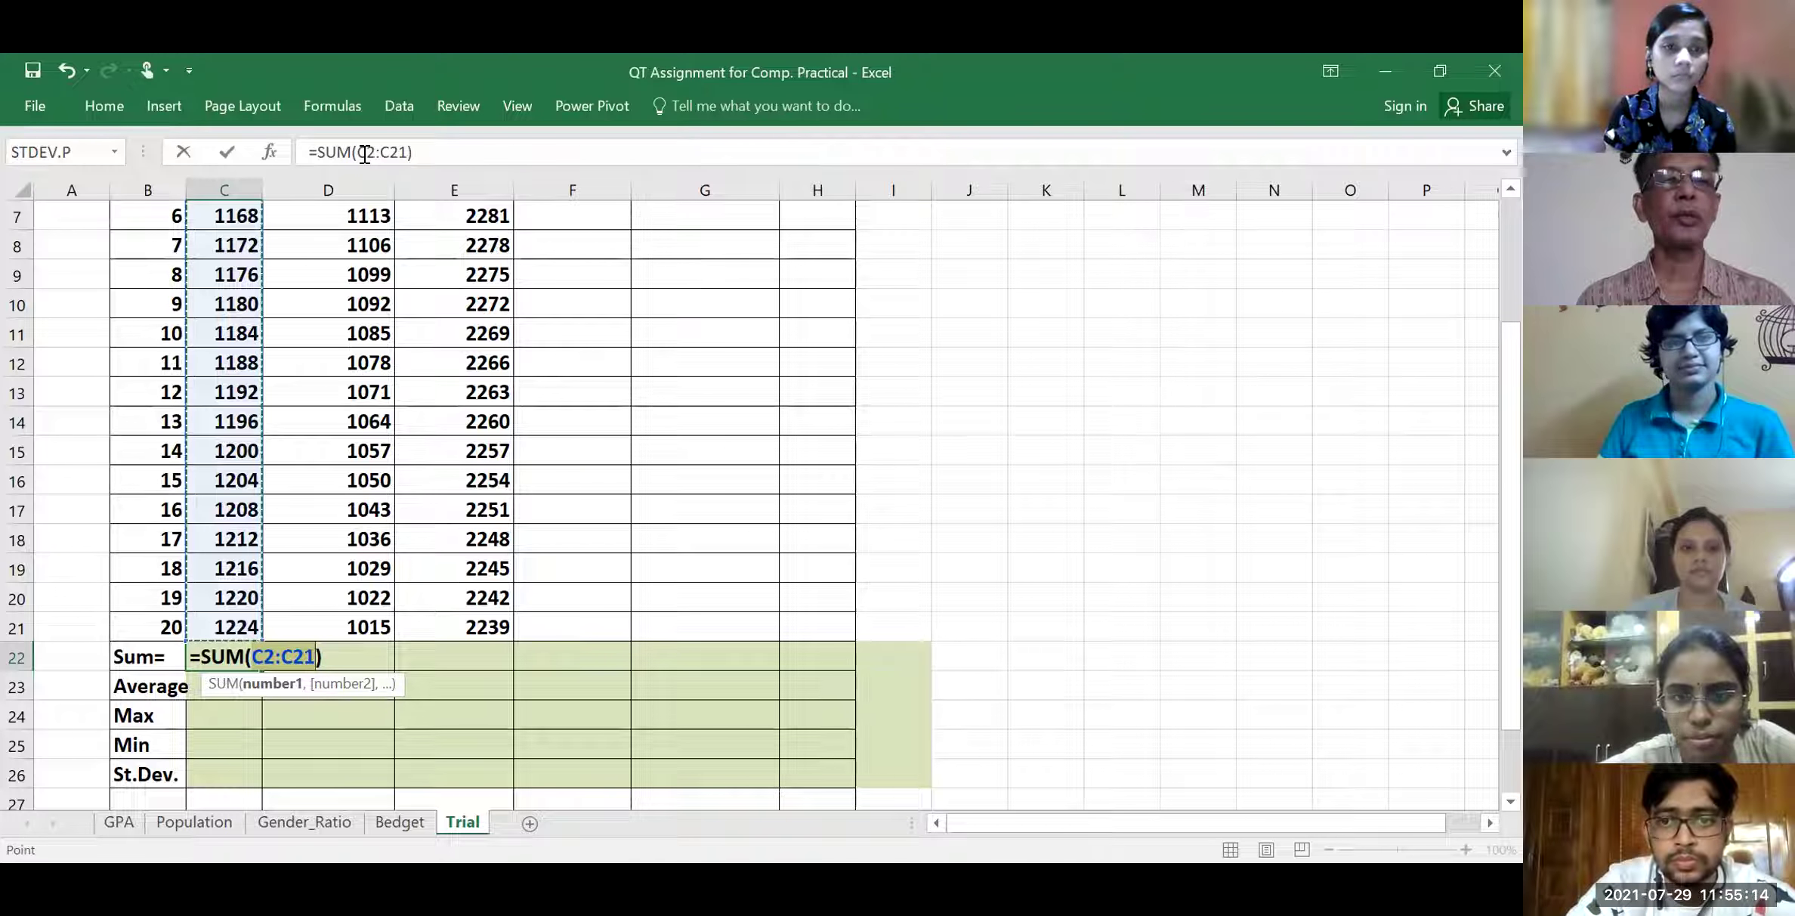
{"action": "left_click", "coordinate": [427, 152]}
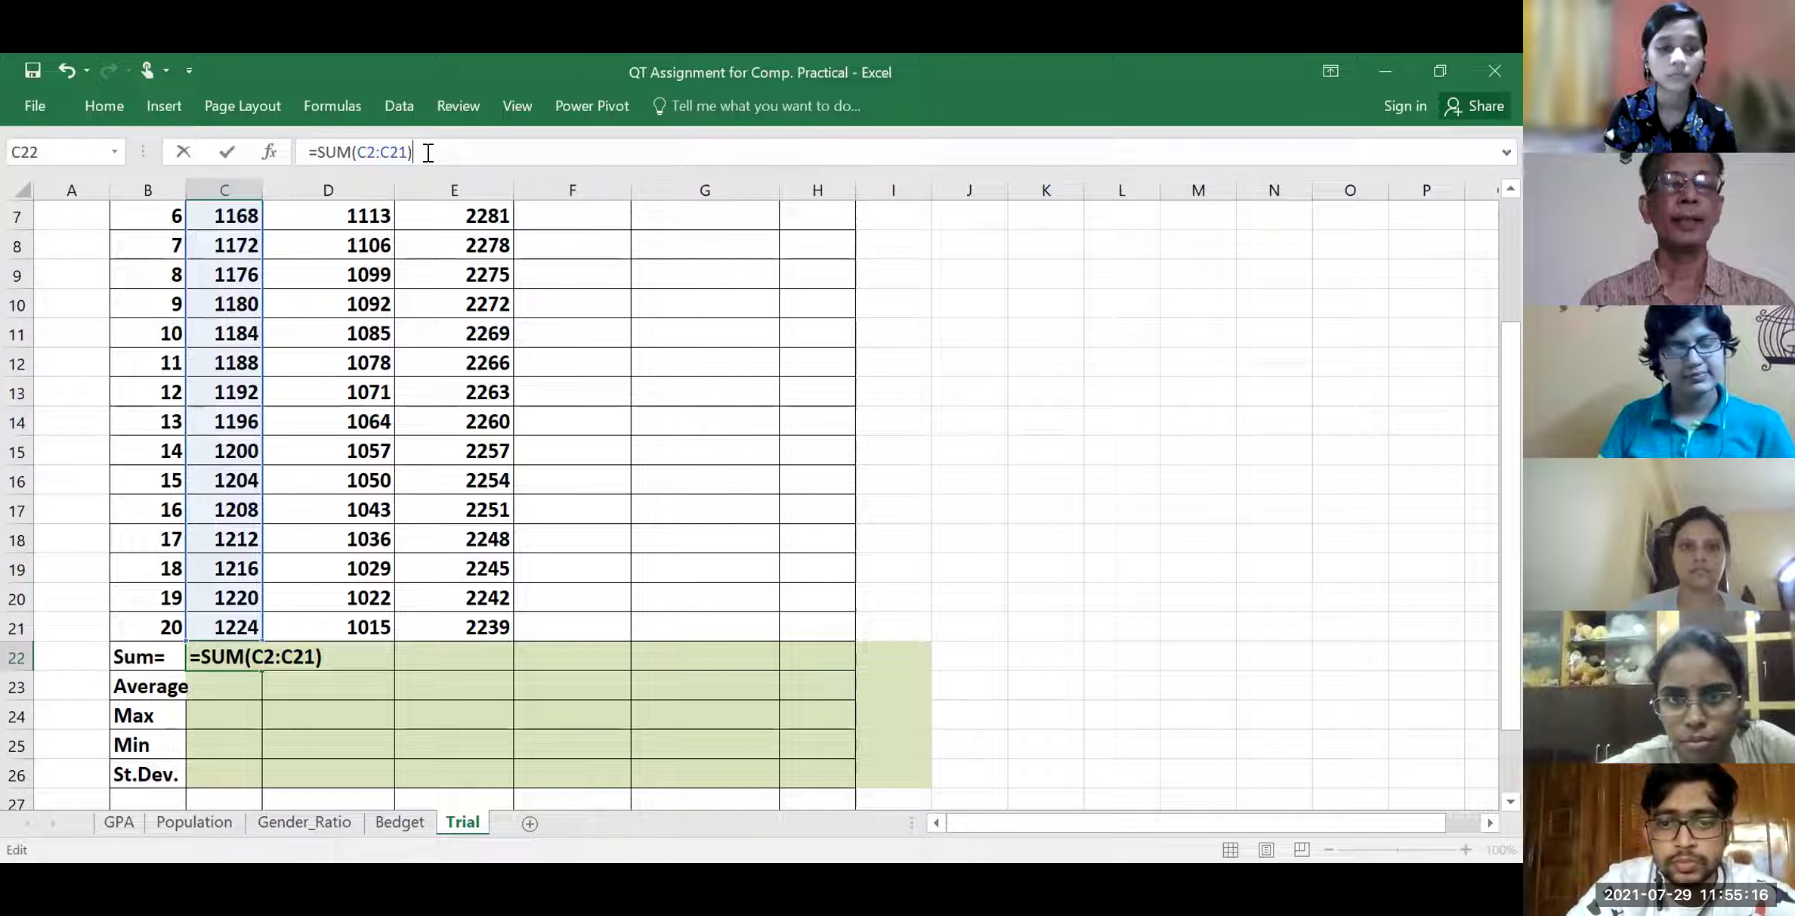
{"action": "key", "text": "Return"}
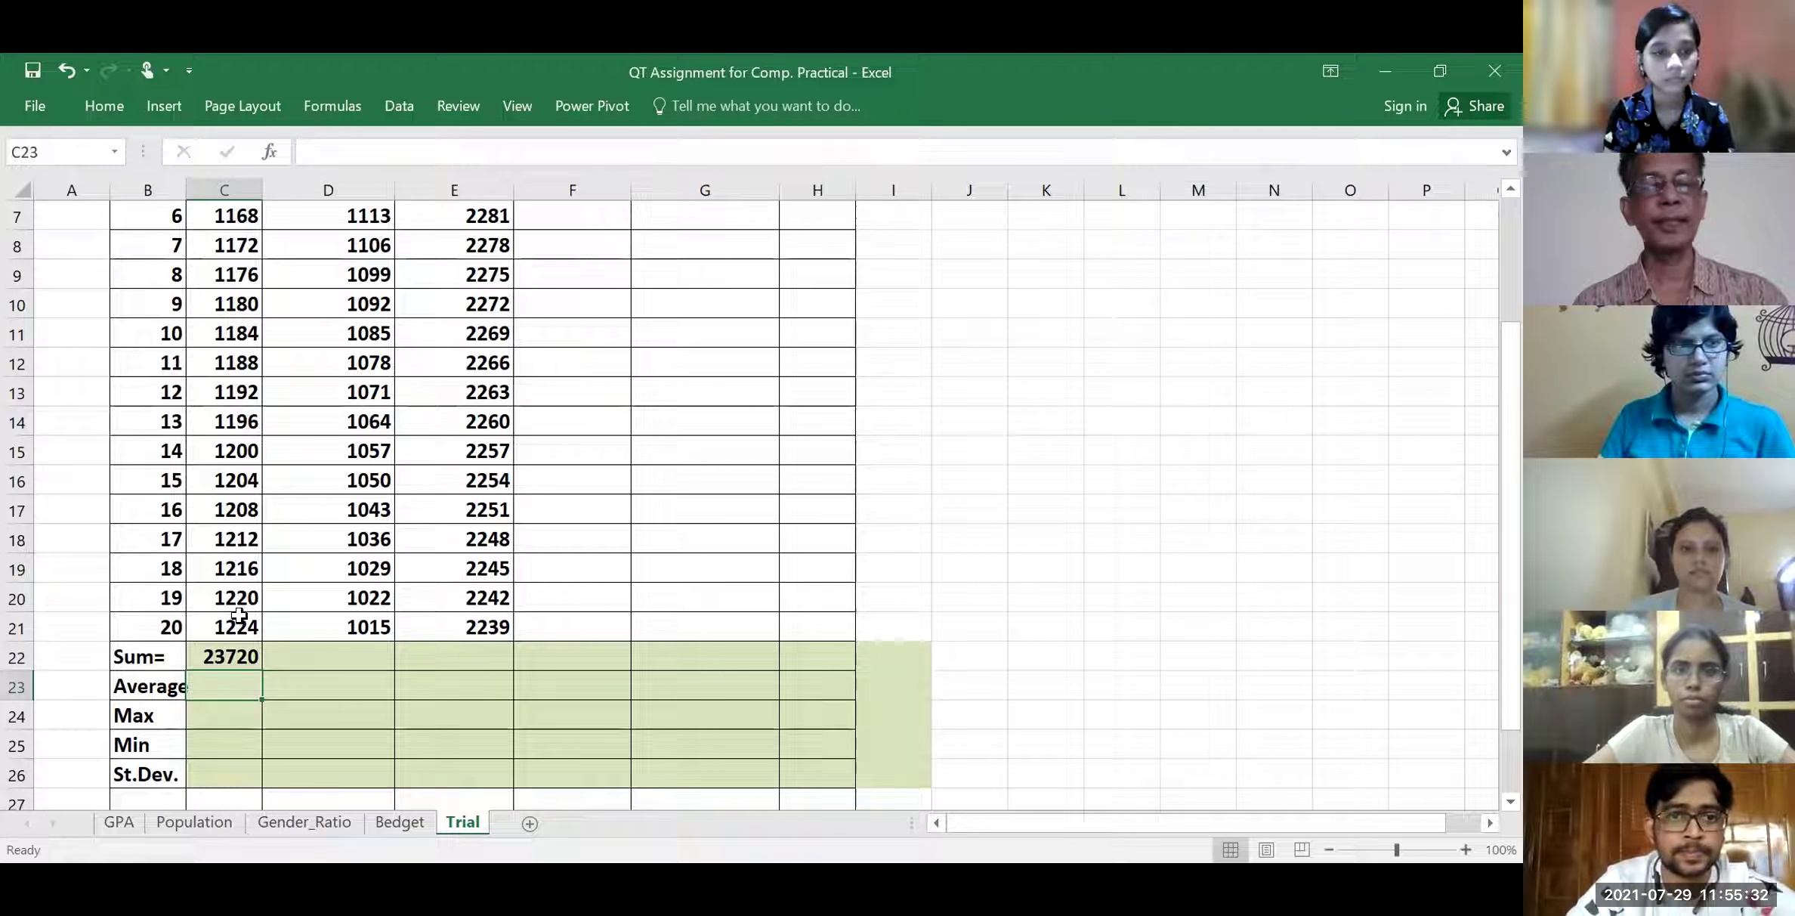
{"action": "left_click", "coordinate": [221, 655]}
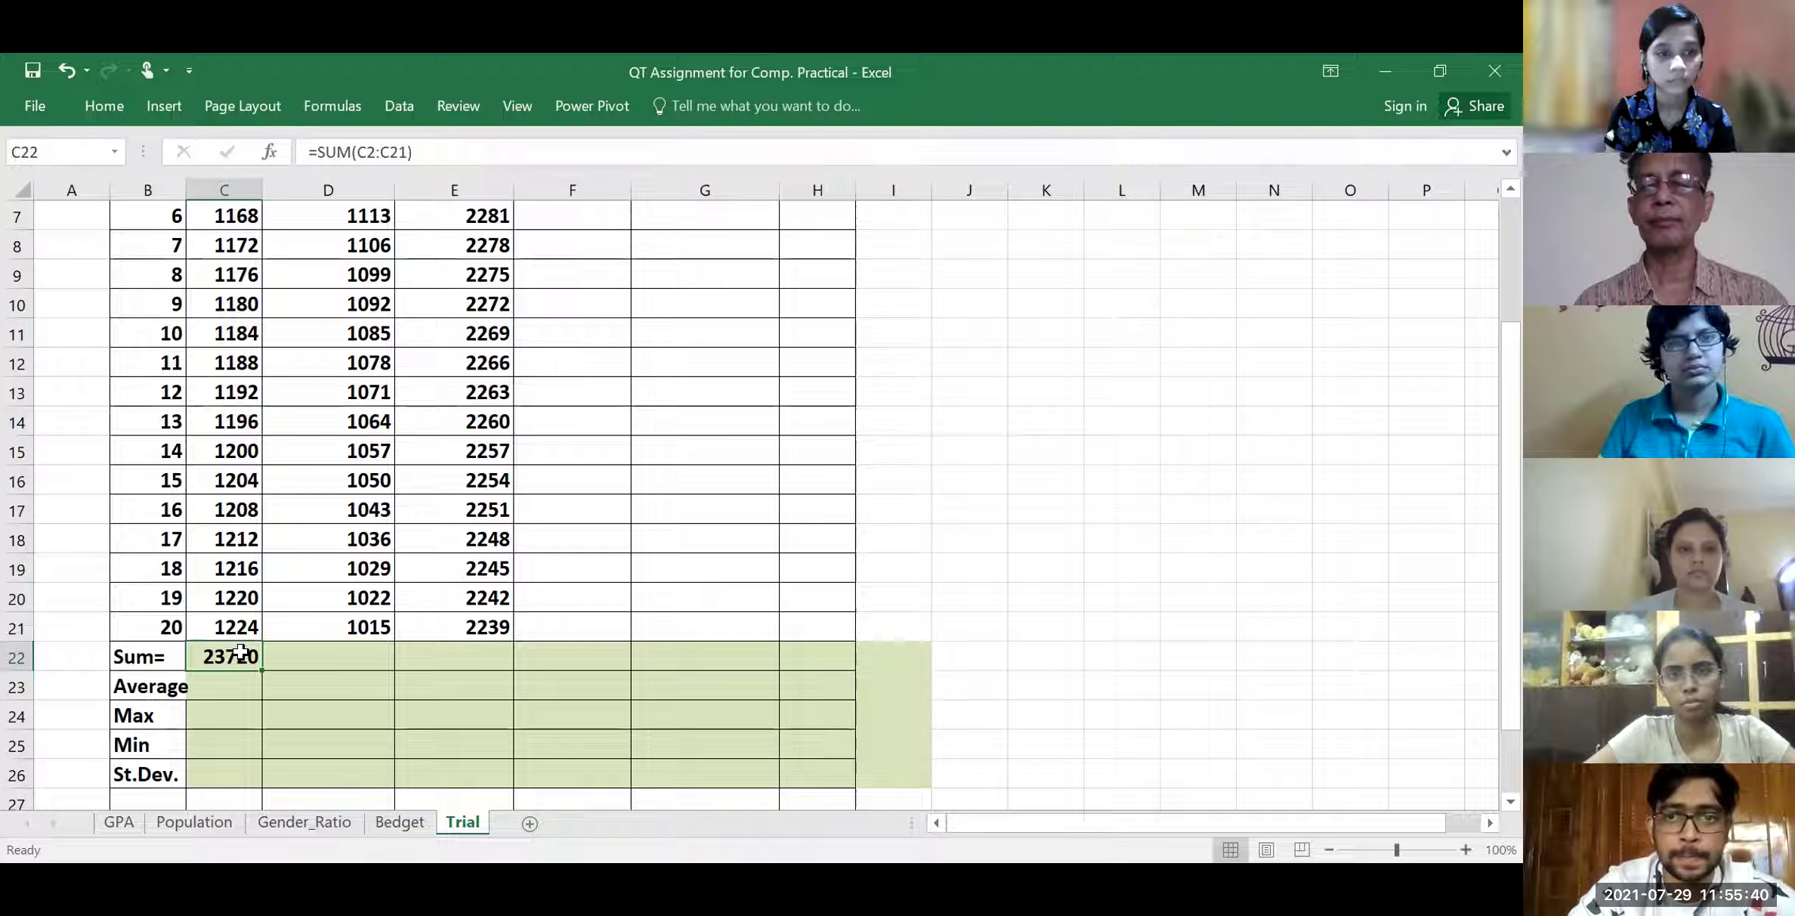
{"action": "left_click_drag", "start_coordinate": [258, 669], "coordinate": [659, 665]}
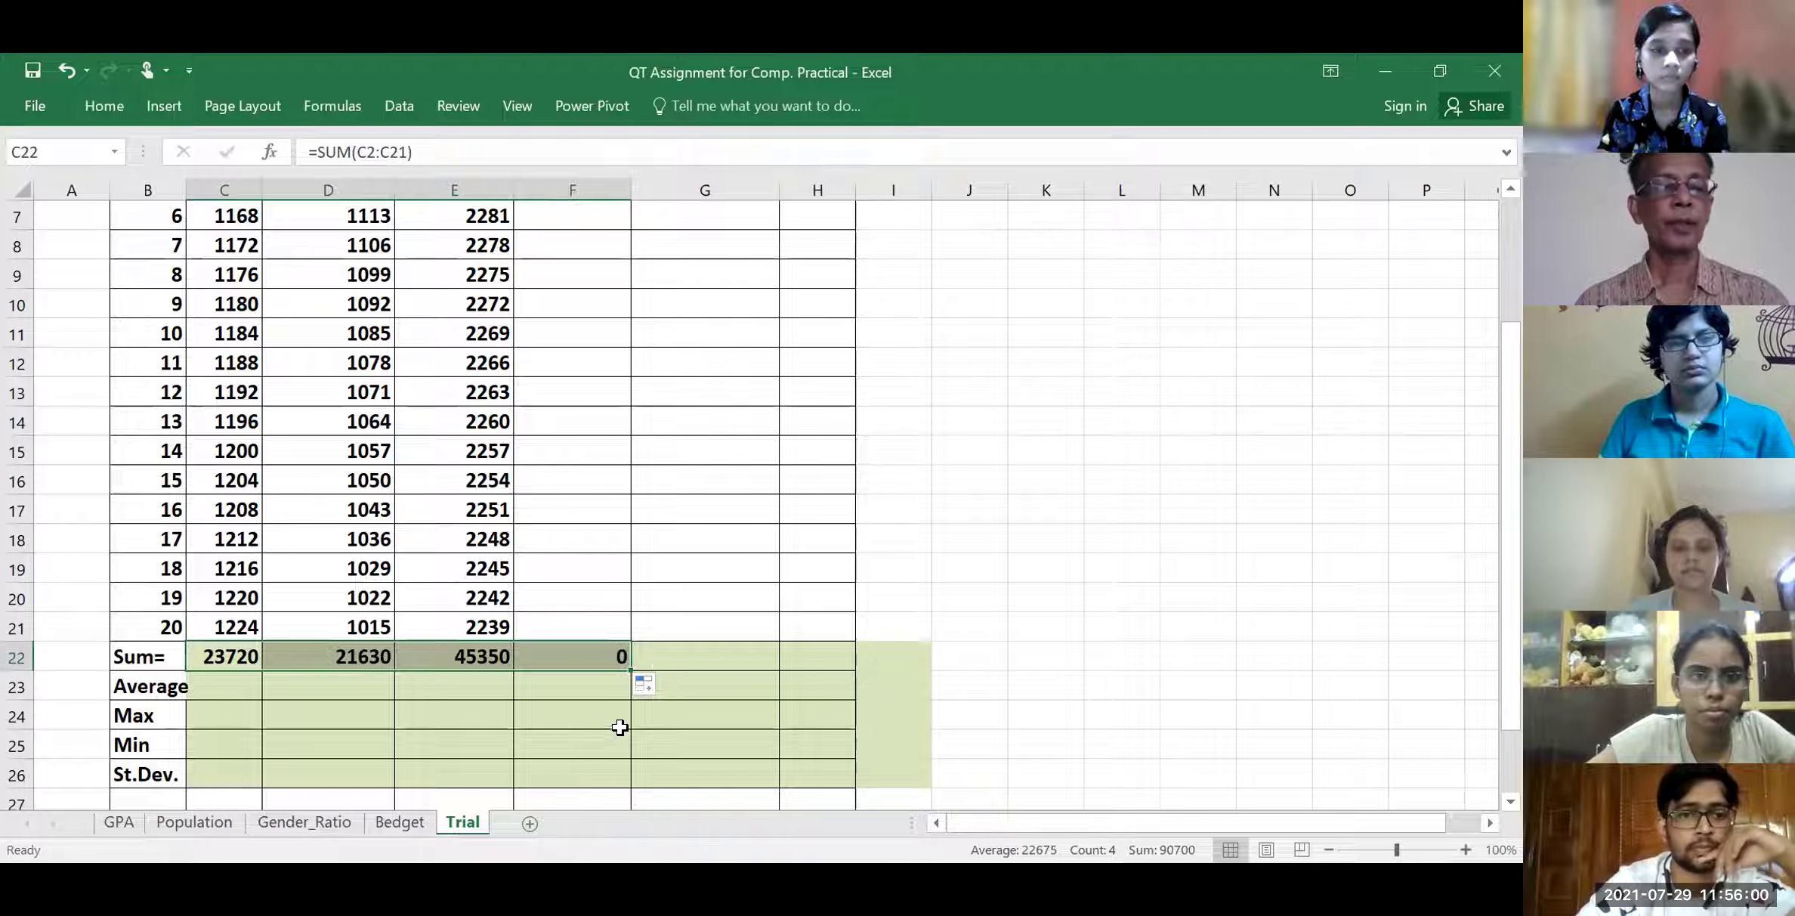
With the Average cell C23 selected, bring up the Statistical functions list under Formulas > More Functions
{"action": "left_click", "coordinate": [195, 686]}
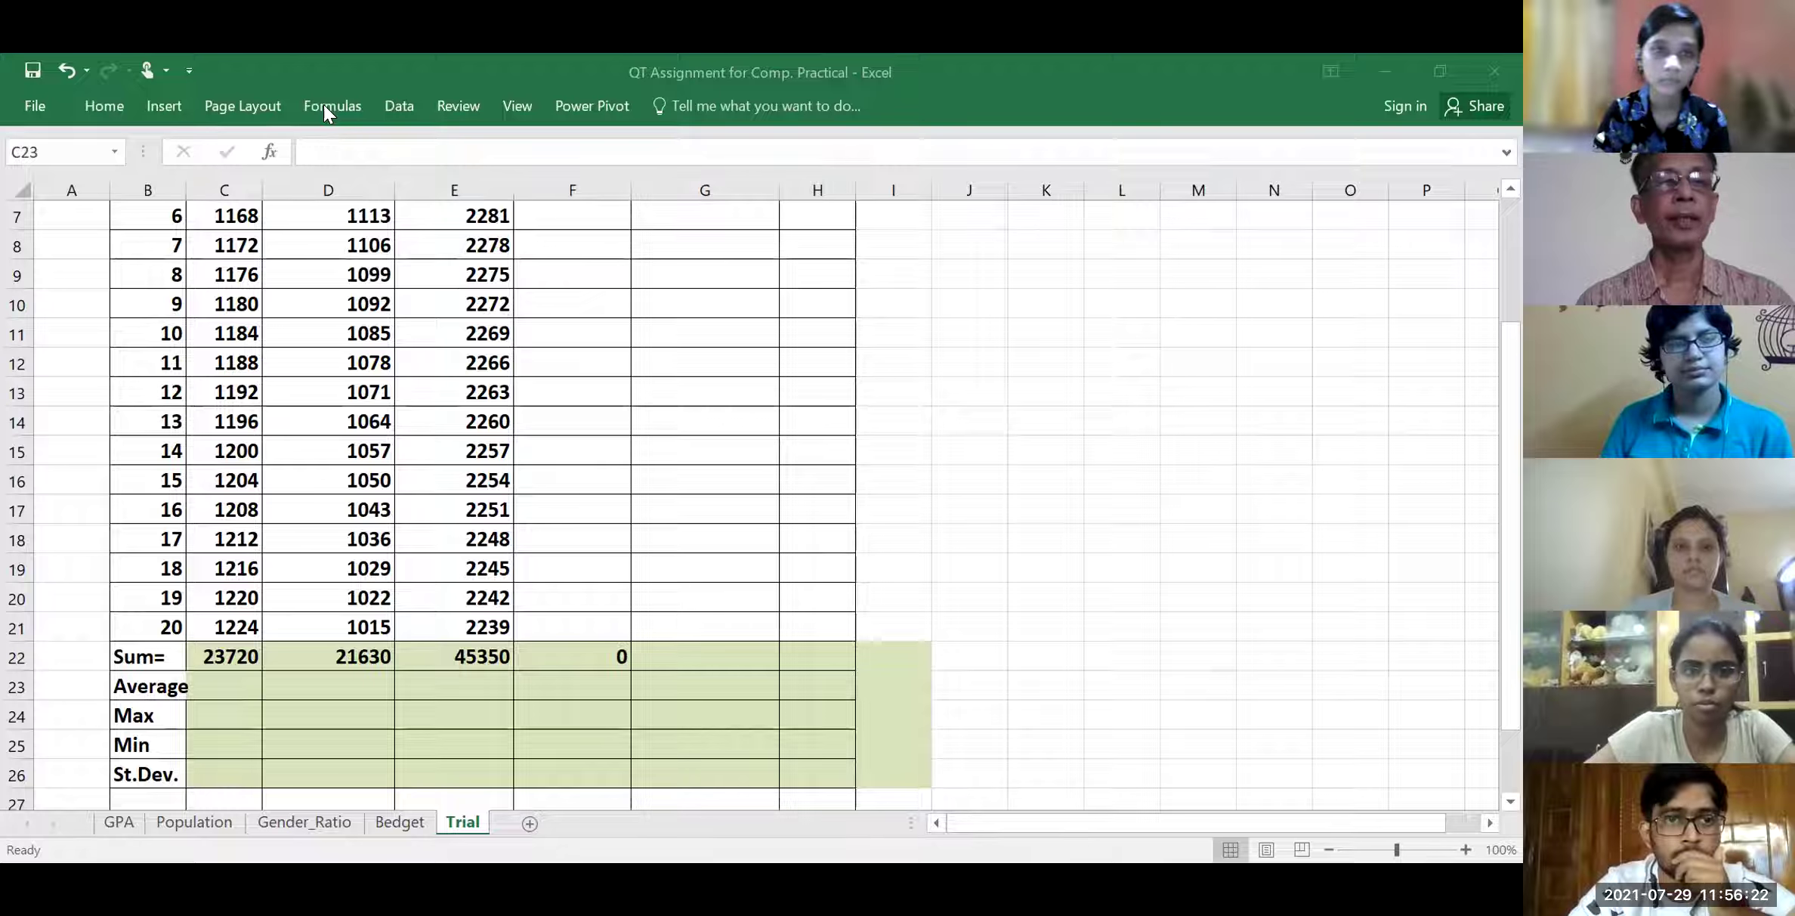
{"action": "key", "text": "alt+Tab"}
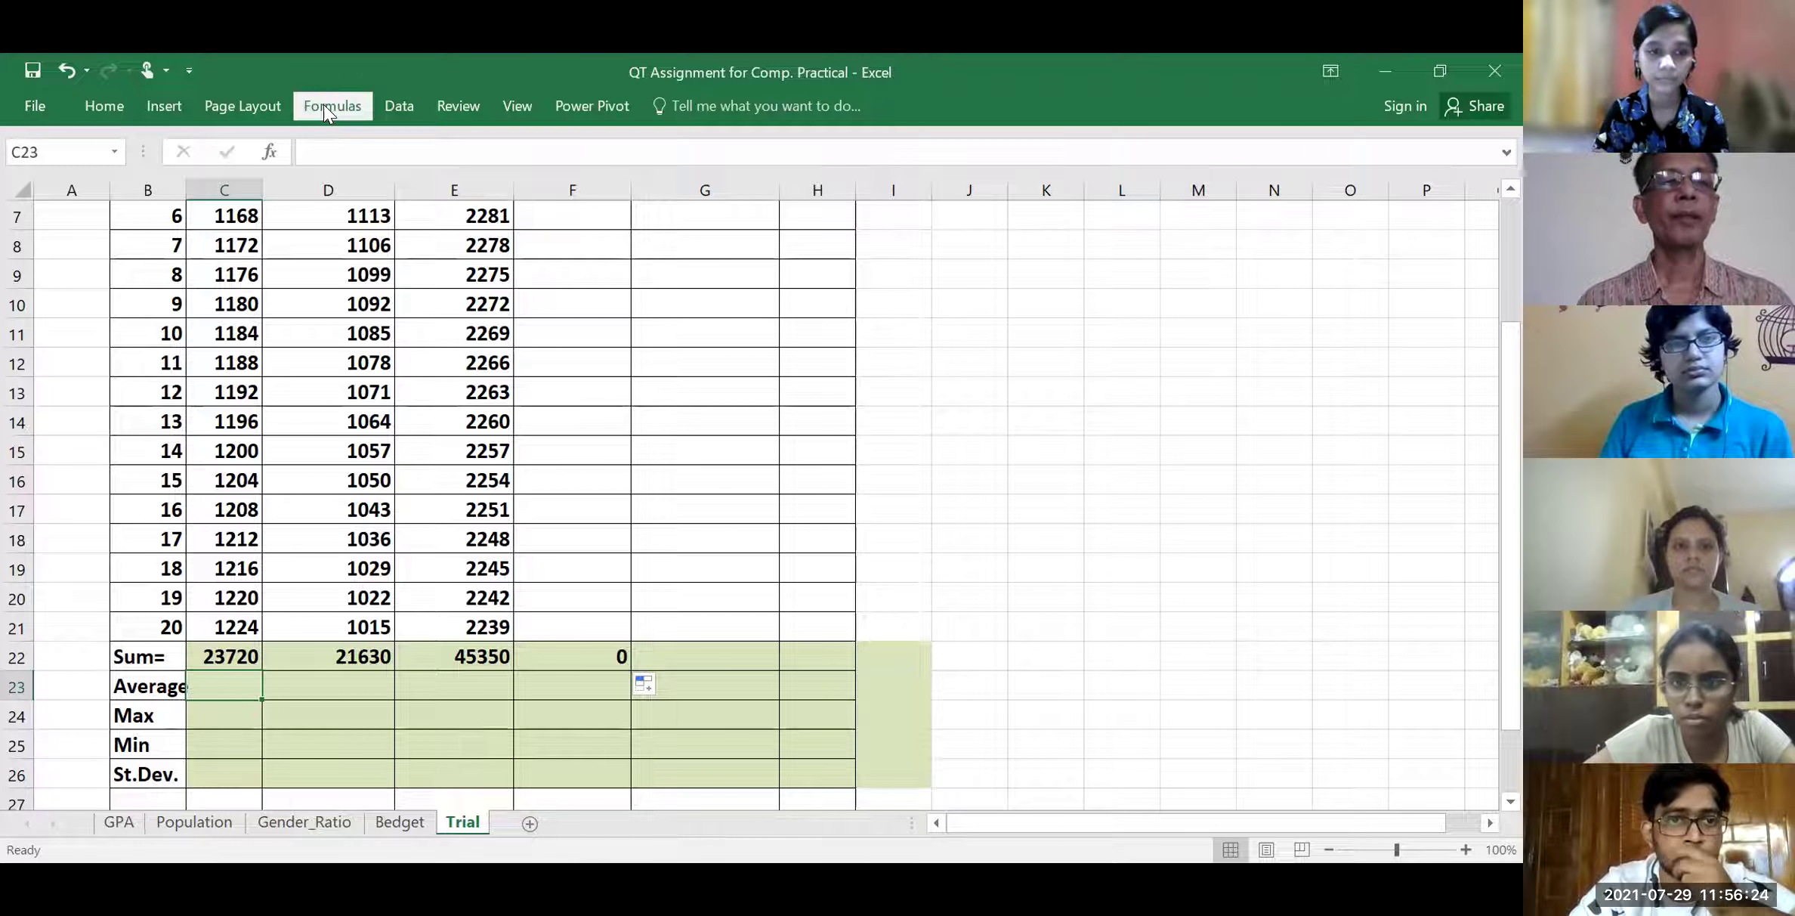
{"action": "left_click", "coordinate": [324, 103]}
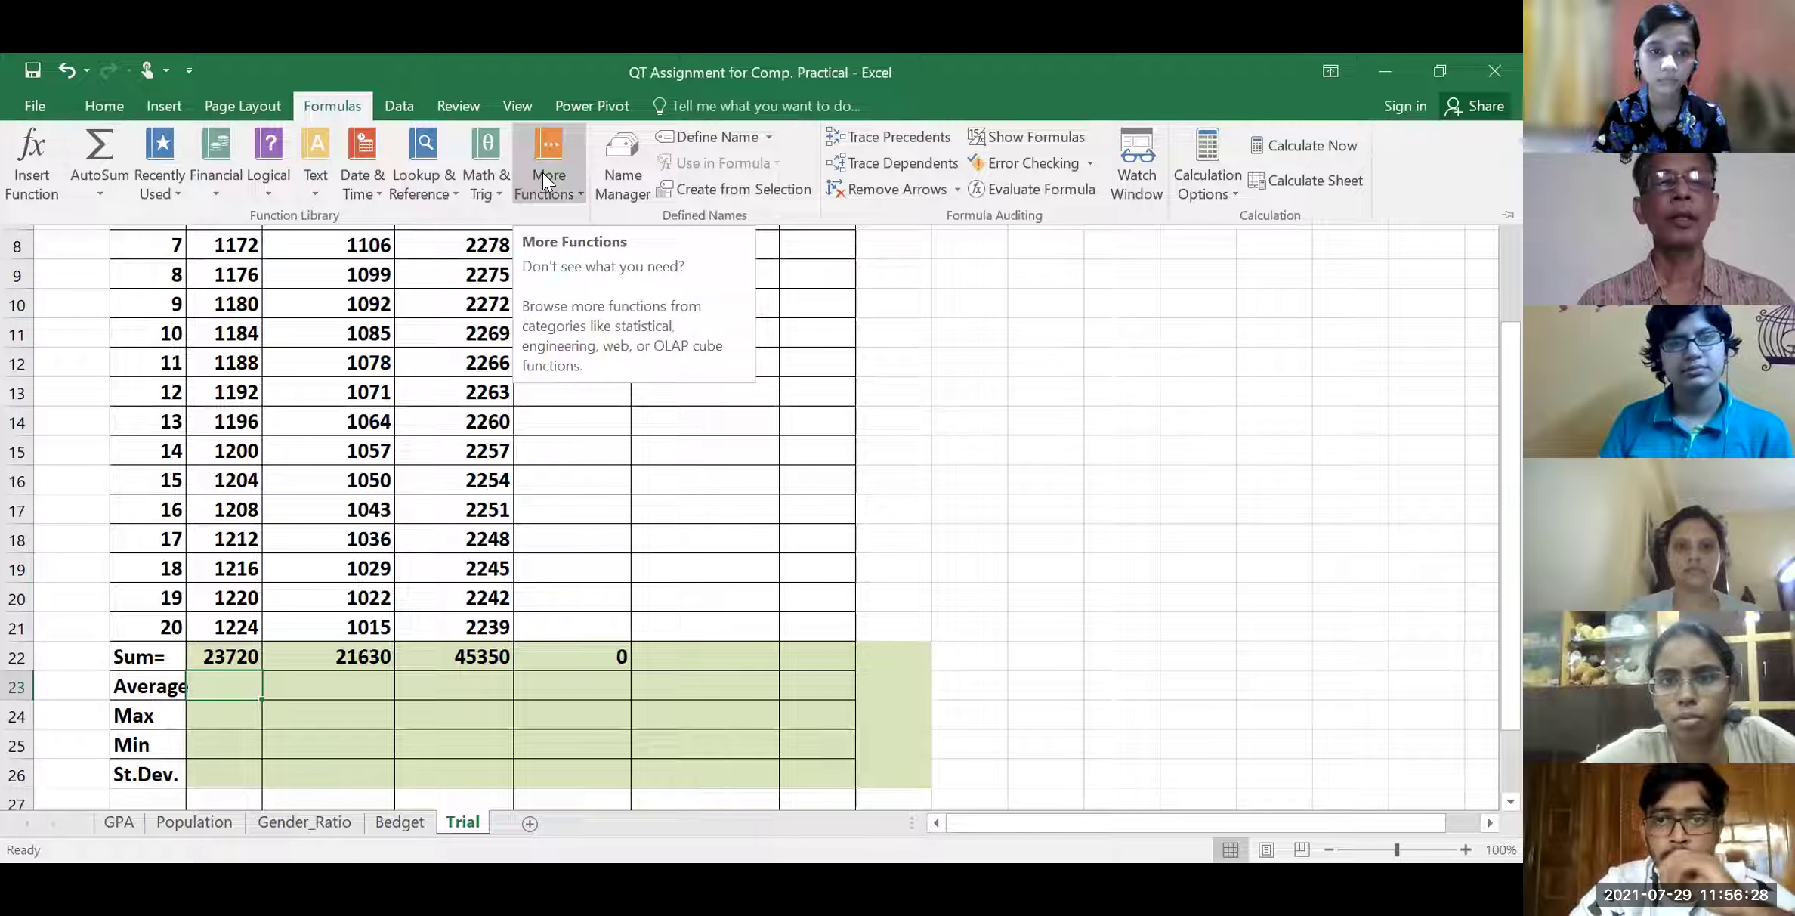
{"action": "left_click", "coordinate": [542, 172]}
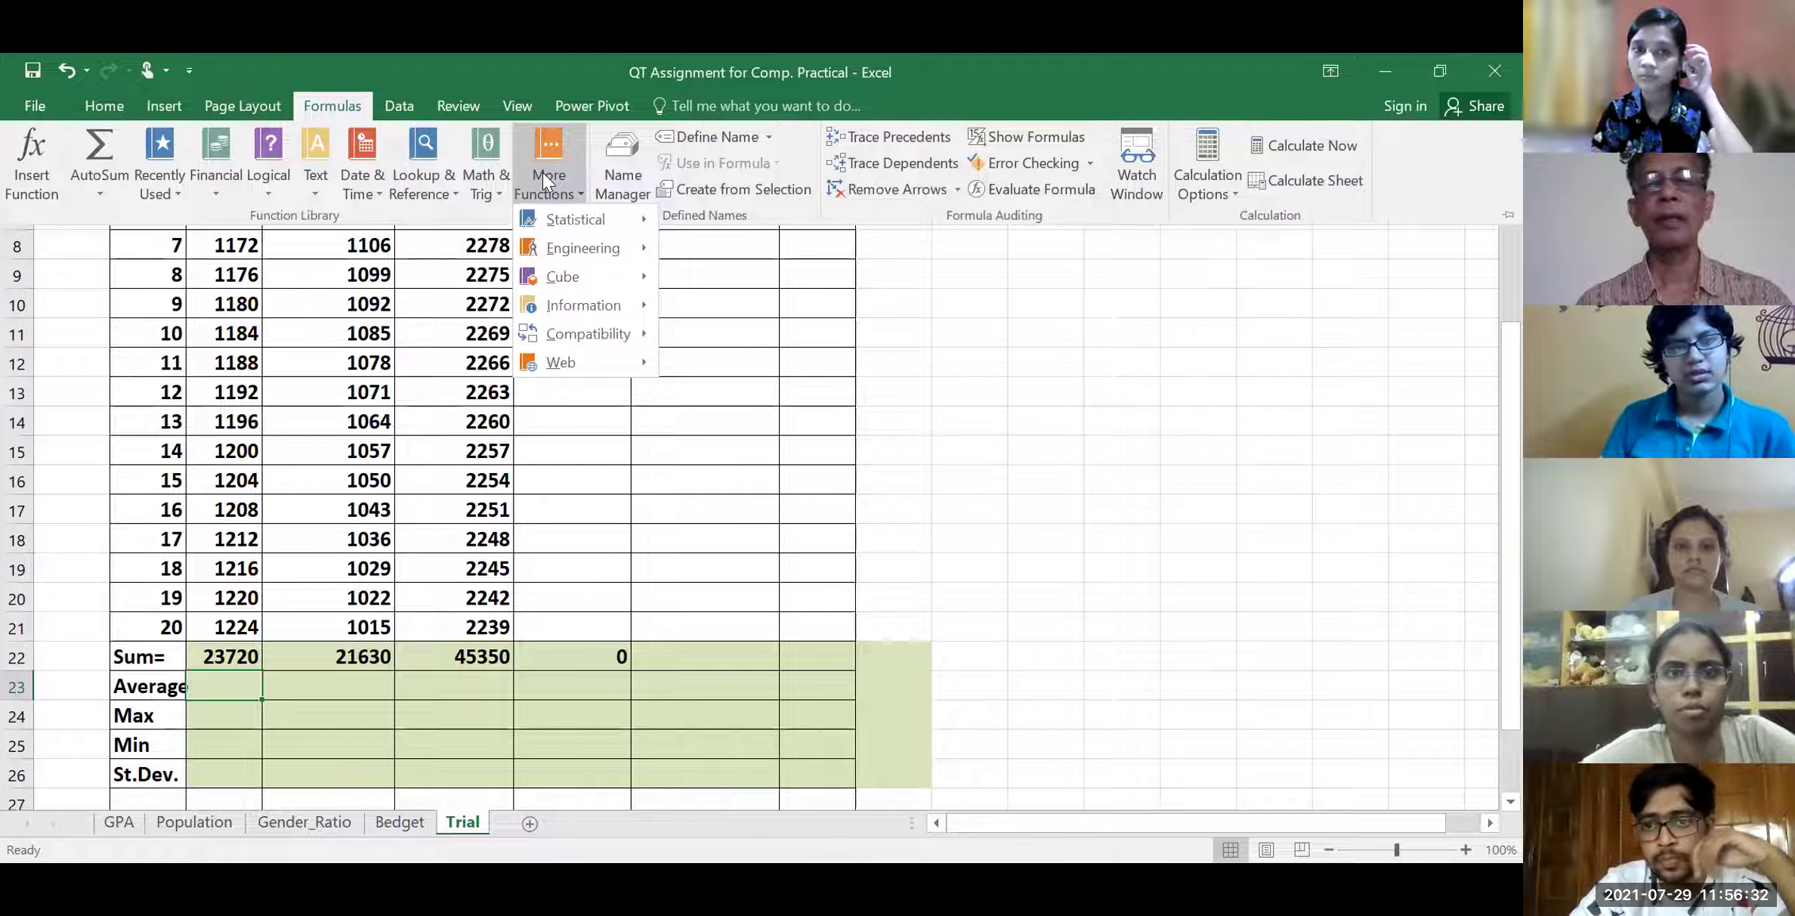
{"action": "mouse_move", "coordinate": [573, 219]}
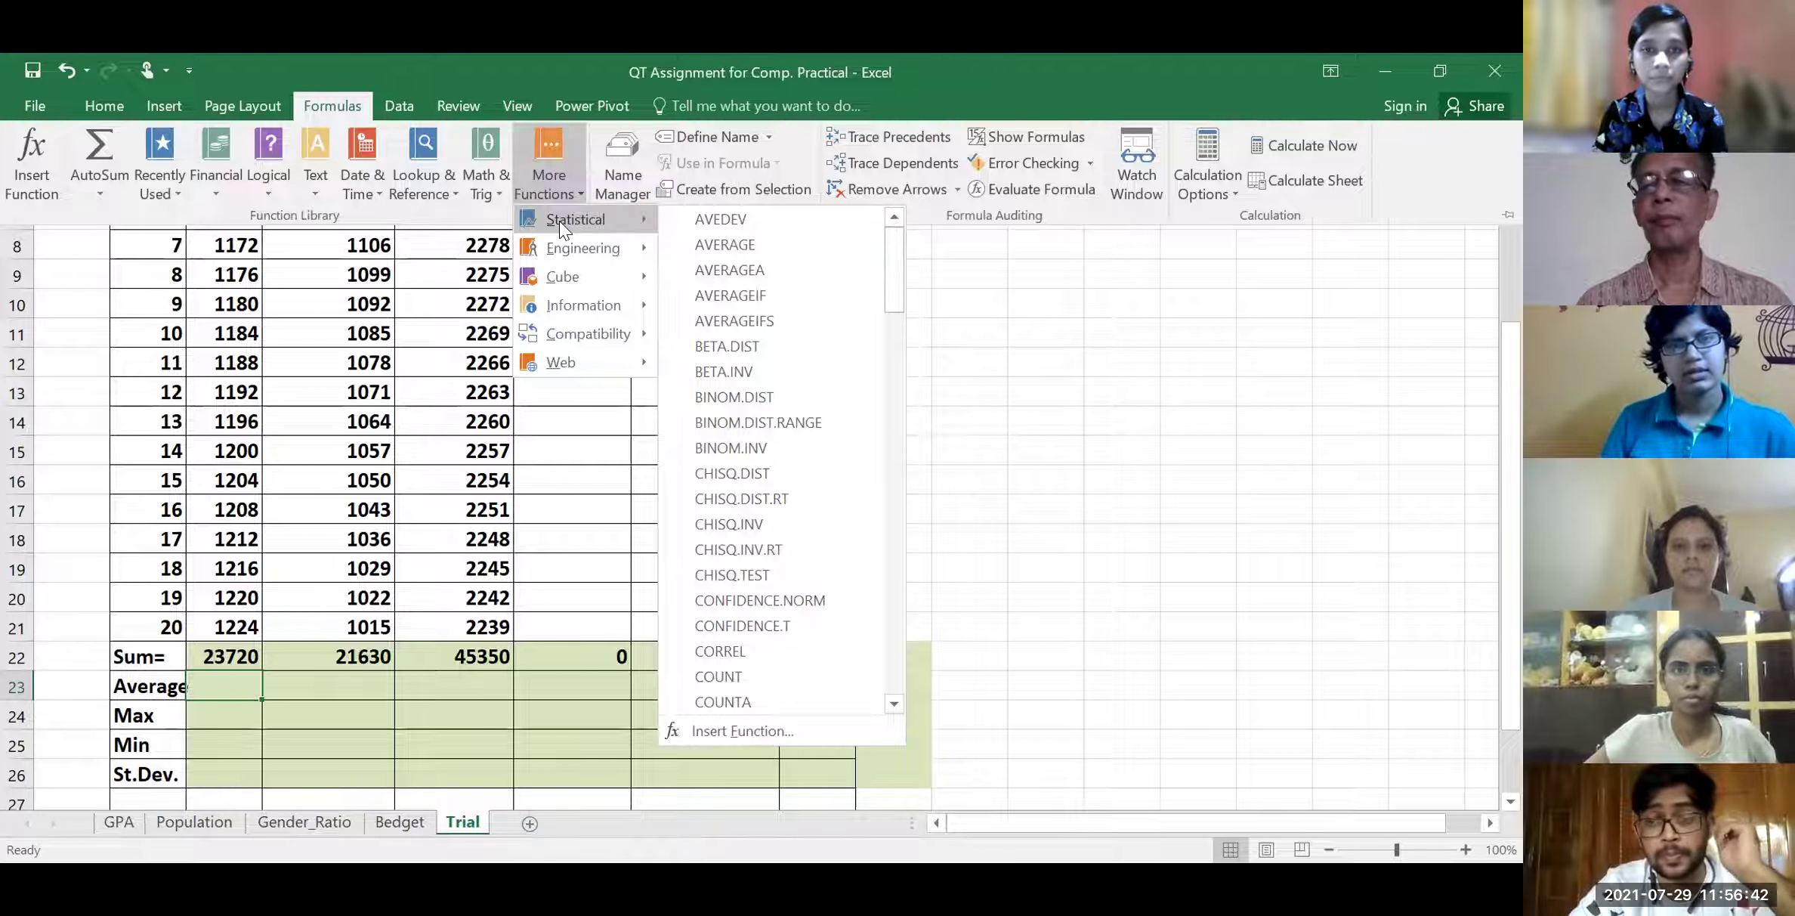
Insert =AVERAGE(C2:C21) in C23, correcting the range from C2:C22, to show 1186
{"action": "left_click", "coordinate": [742, 248]}
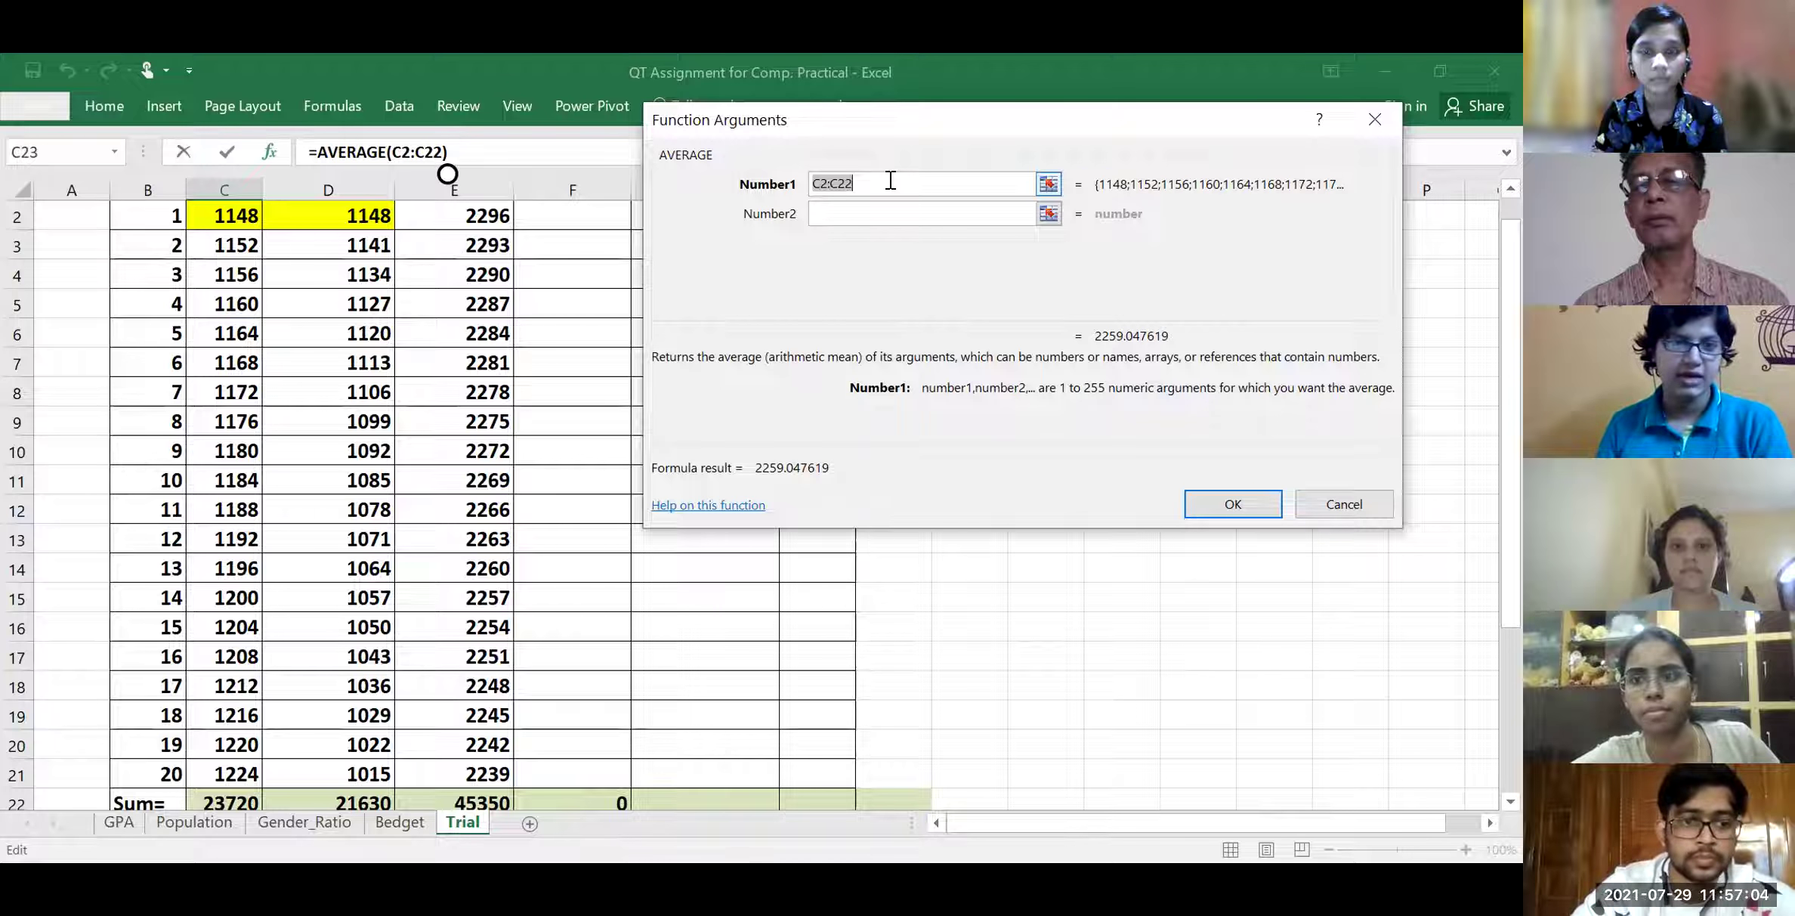
{"action": "left_click", "coordinate": [891, 179]}
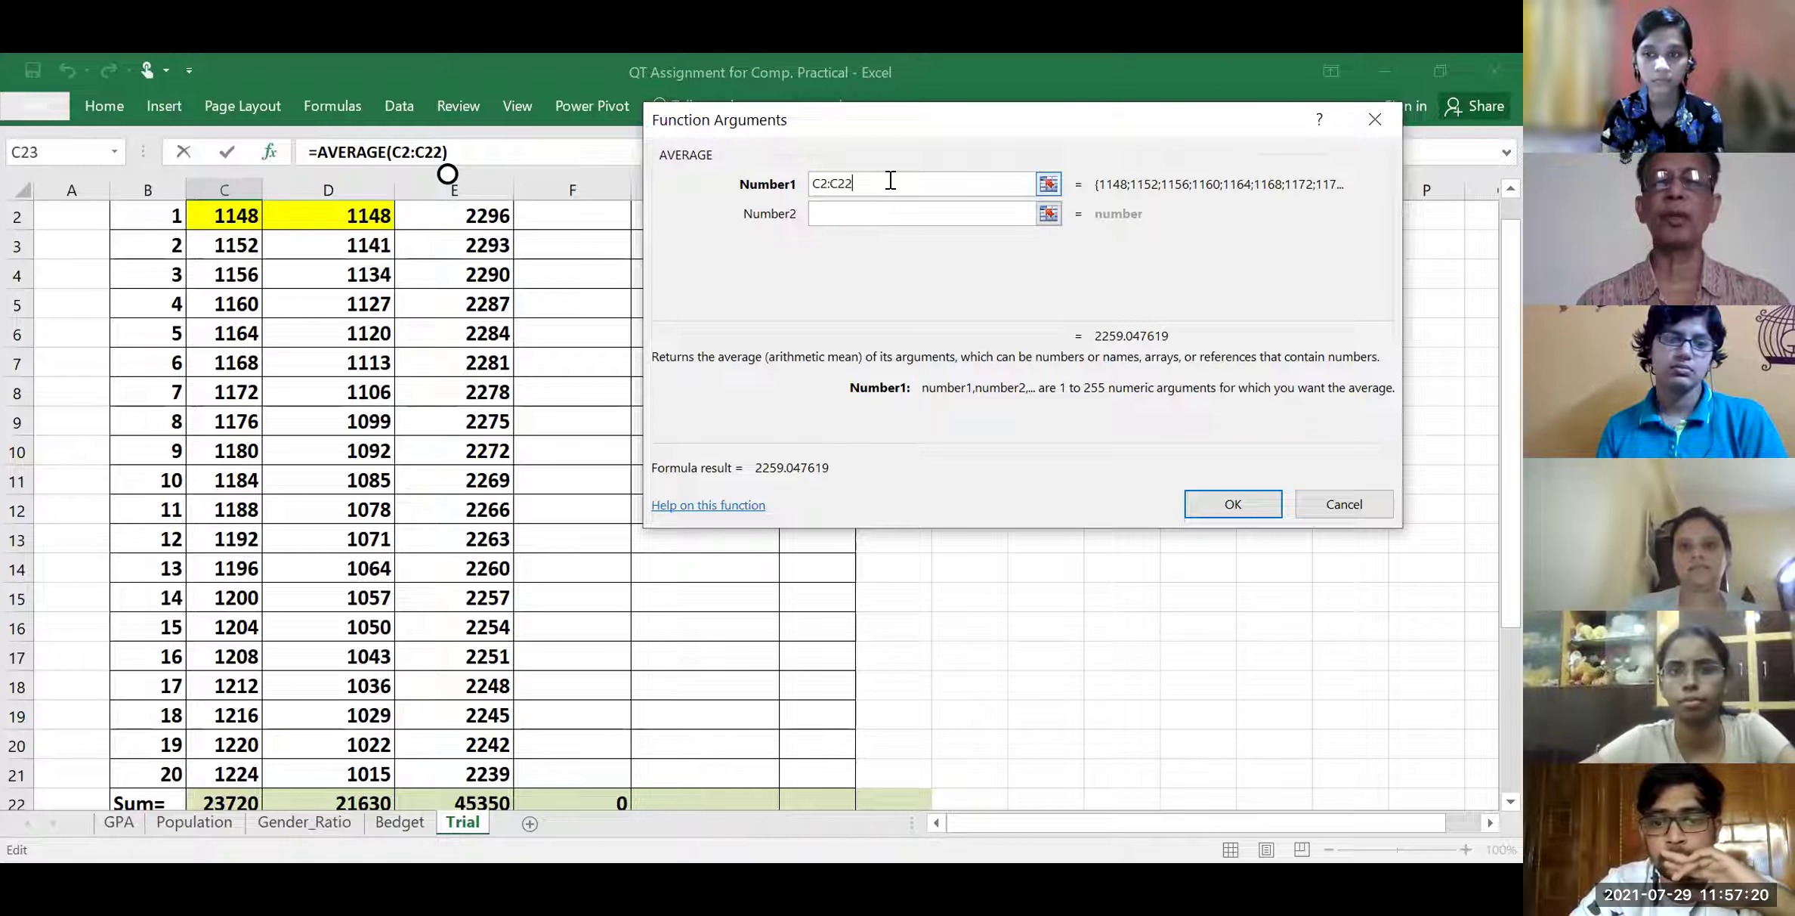
{"action": "key", "text": "BackSpace"}
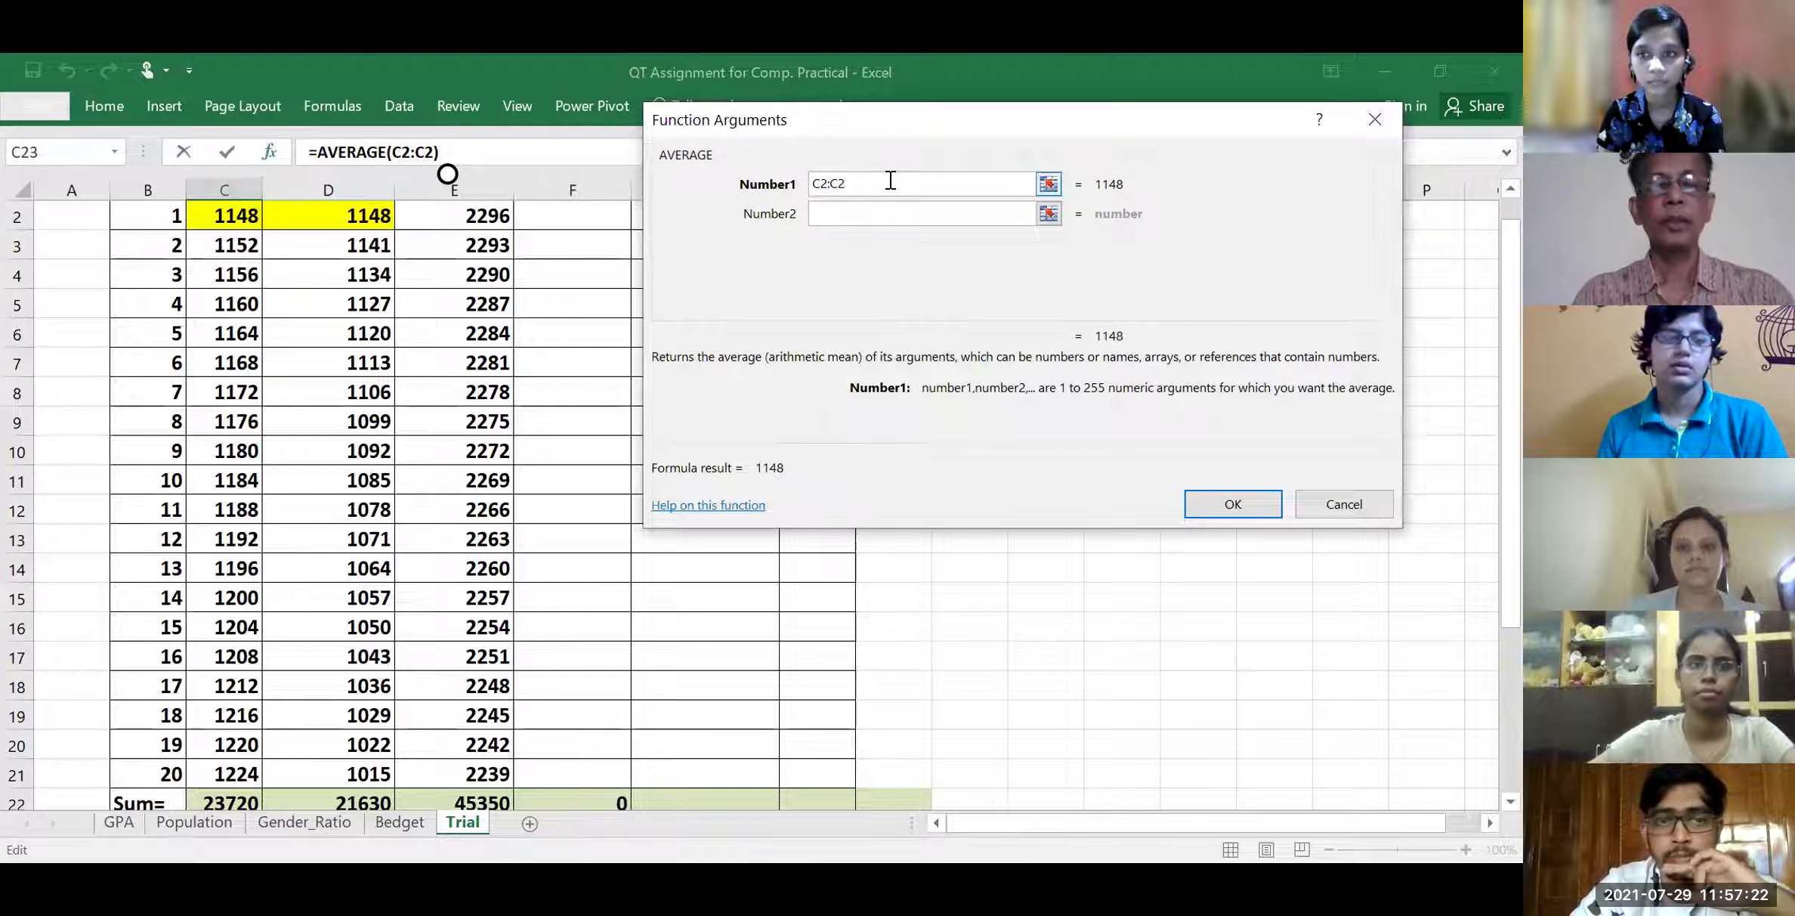
{"action": "type", "text": "1"}
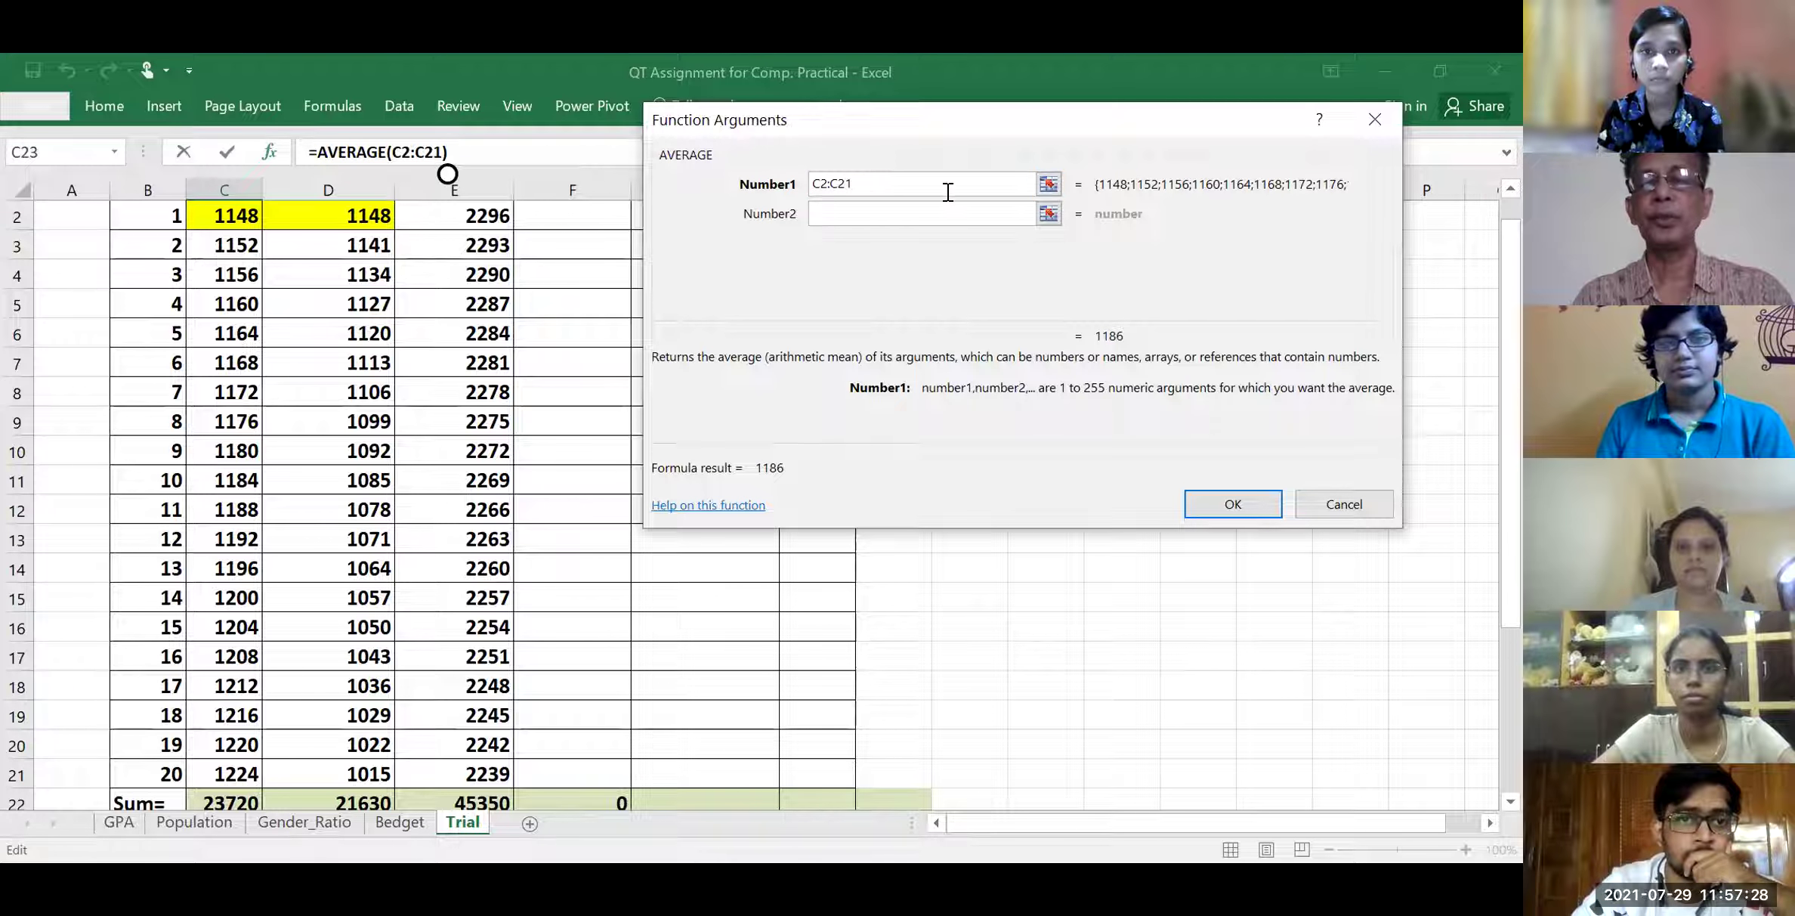
{"action": "key", "text": "Return"}
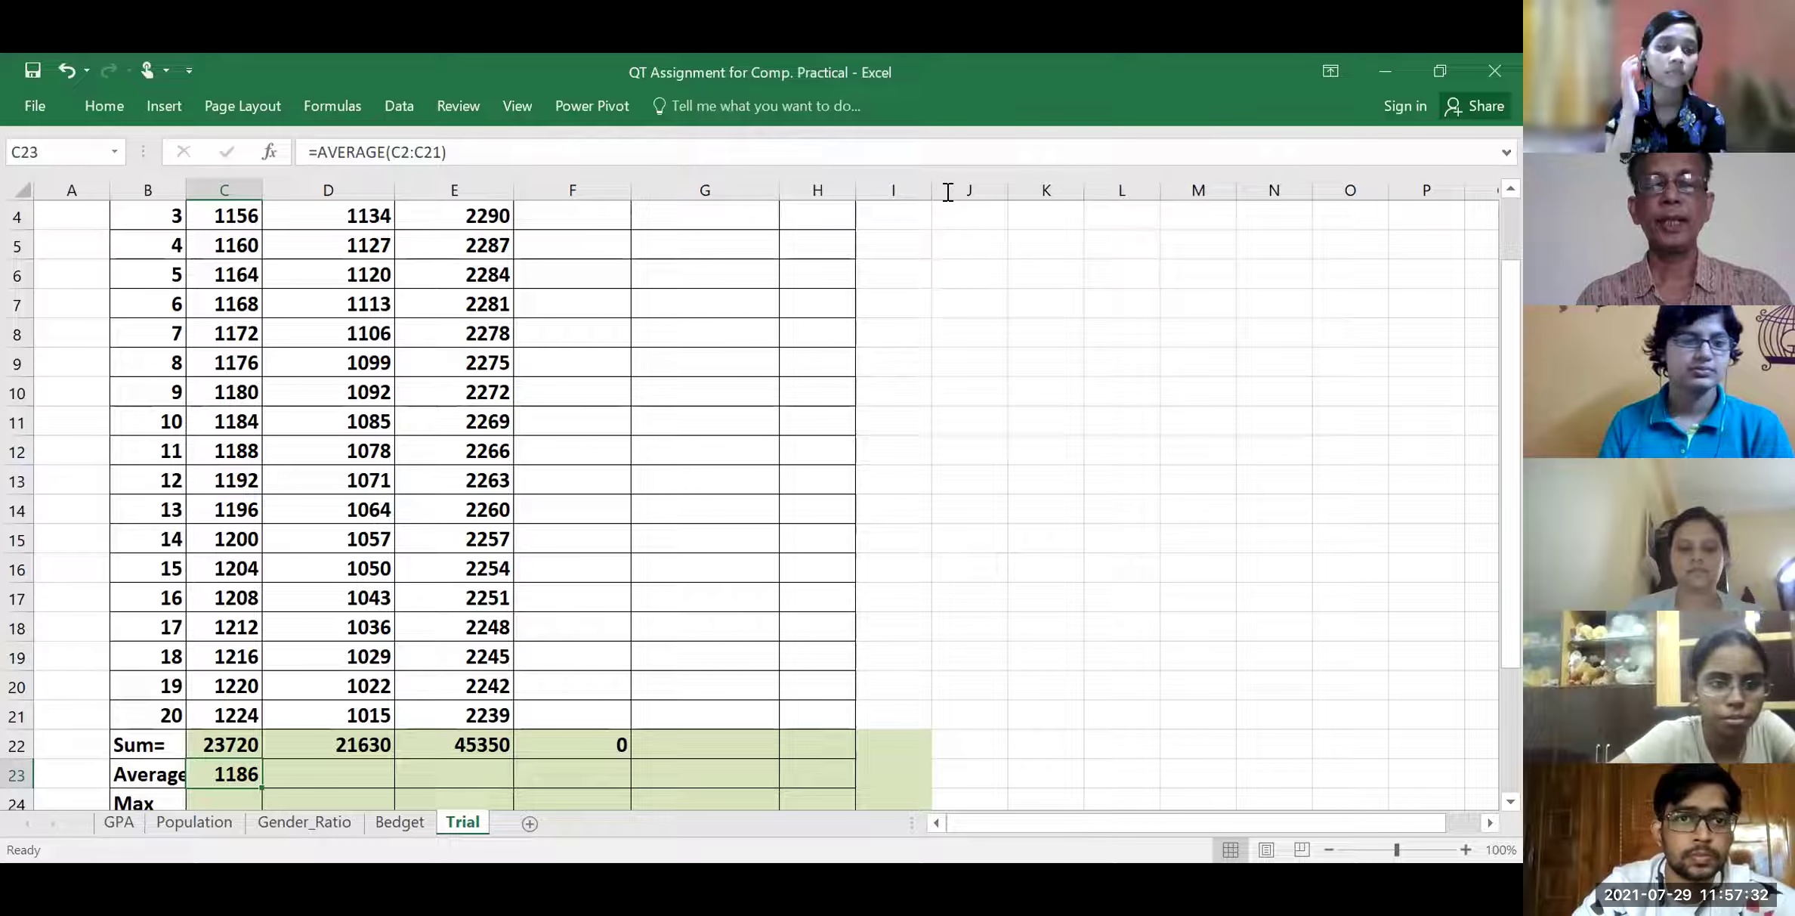
Select the Max cell C24 and bring the Min and St.Dev. rows into view
{"action": "left_click", "coordinate": [228, 800]}
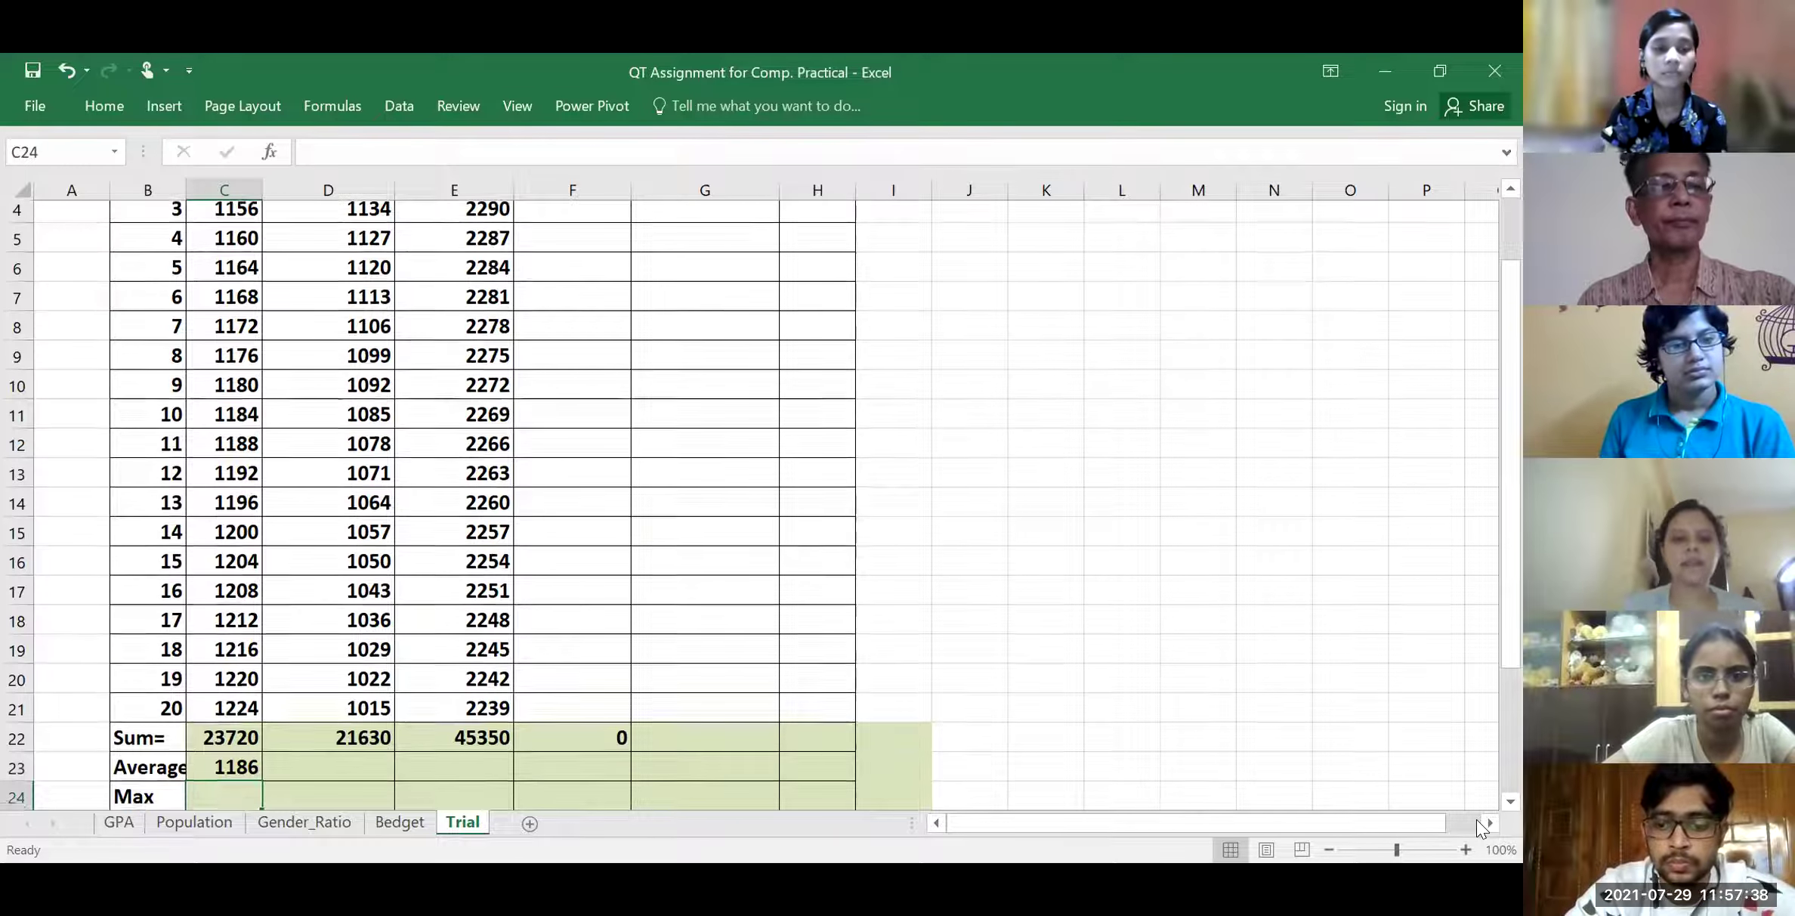
{"action": "scroll", "coordinate": [1477, 819], "scroll_direction": "down", "scroll_amount": 4}
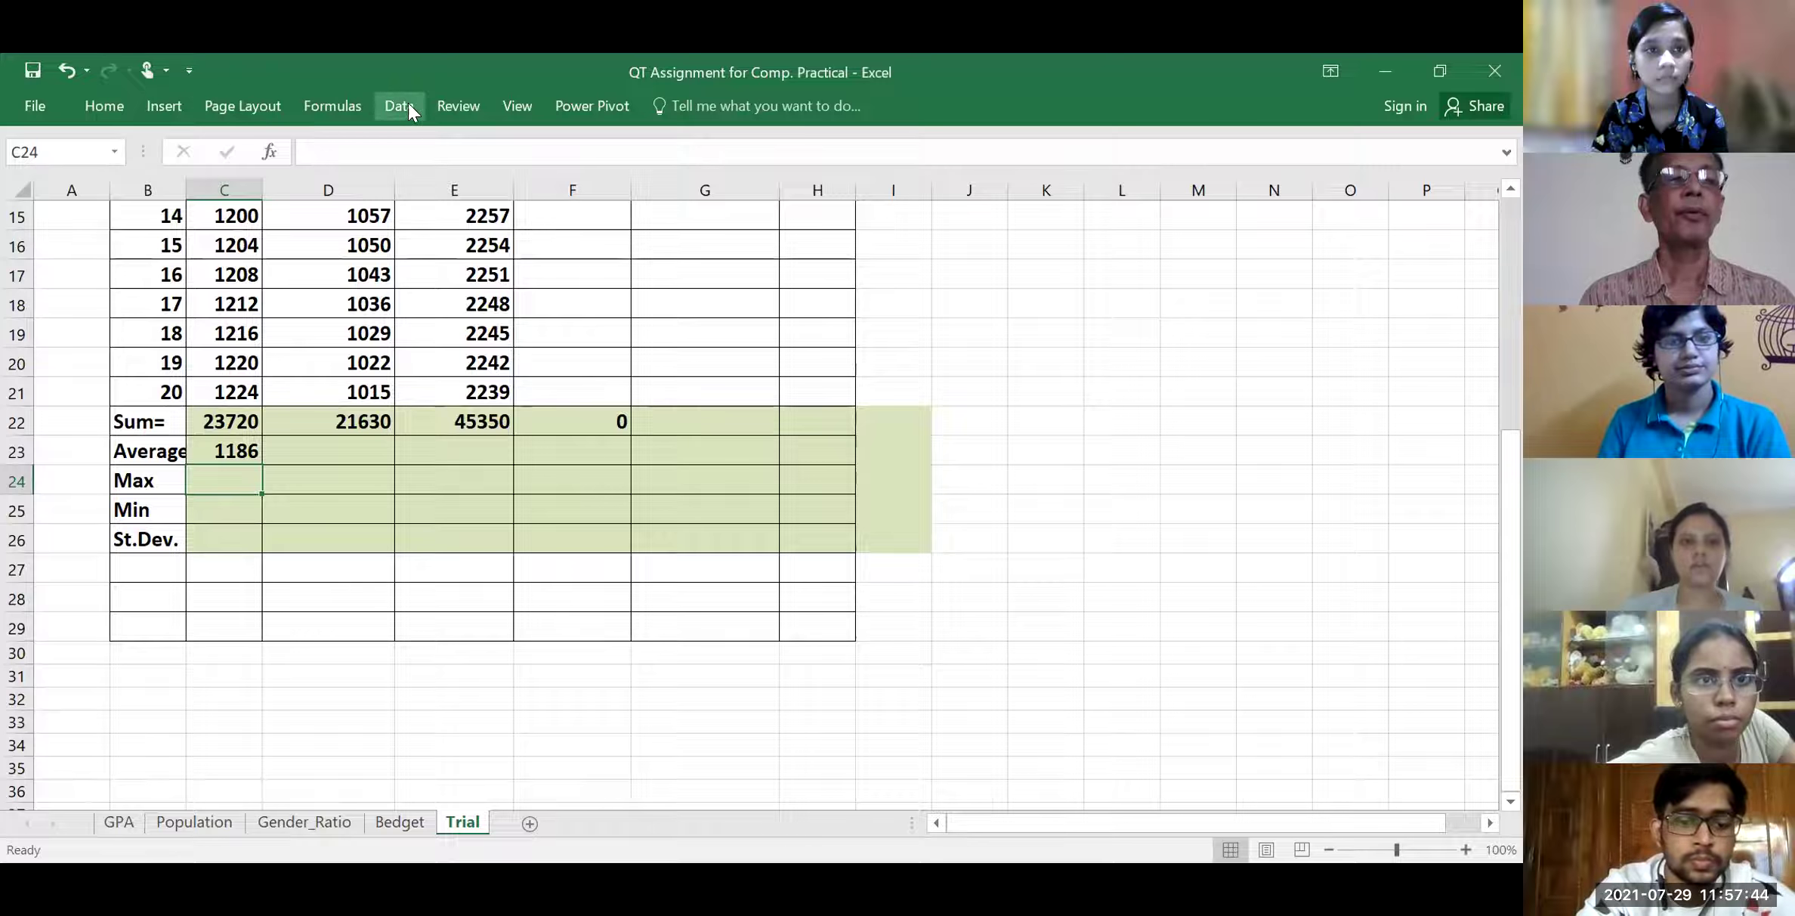
Insert MAX into C24 from the Statistical functions and change its range from C23 to C2:C21
{"action": "left_click", "coordinate": [333, 100]}
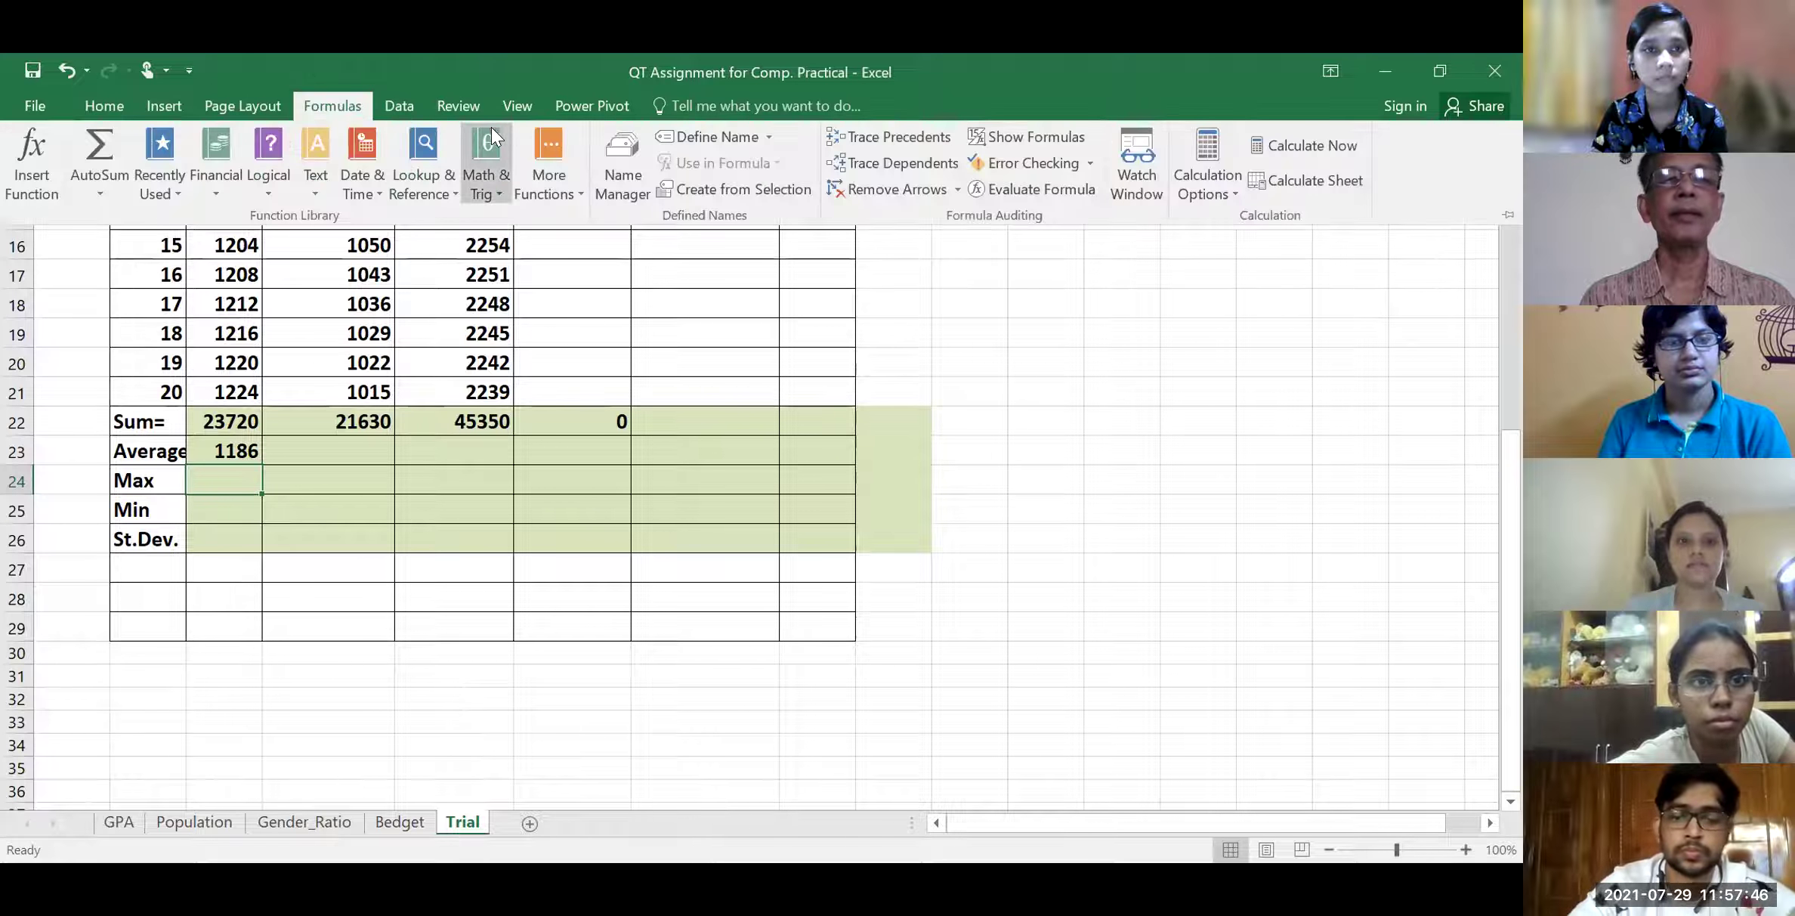
{"action": "left_click", "coordinate": [540, 151]}
{"action": "mouse_move", "coordinate": [574, 219]}
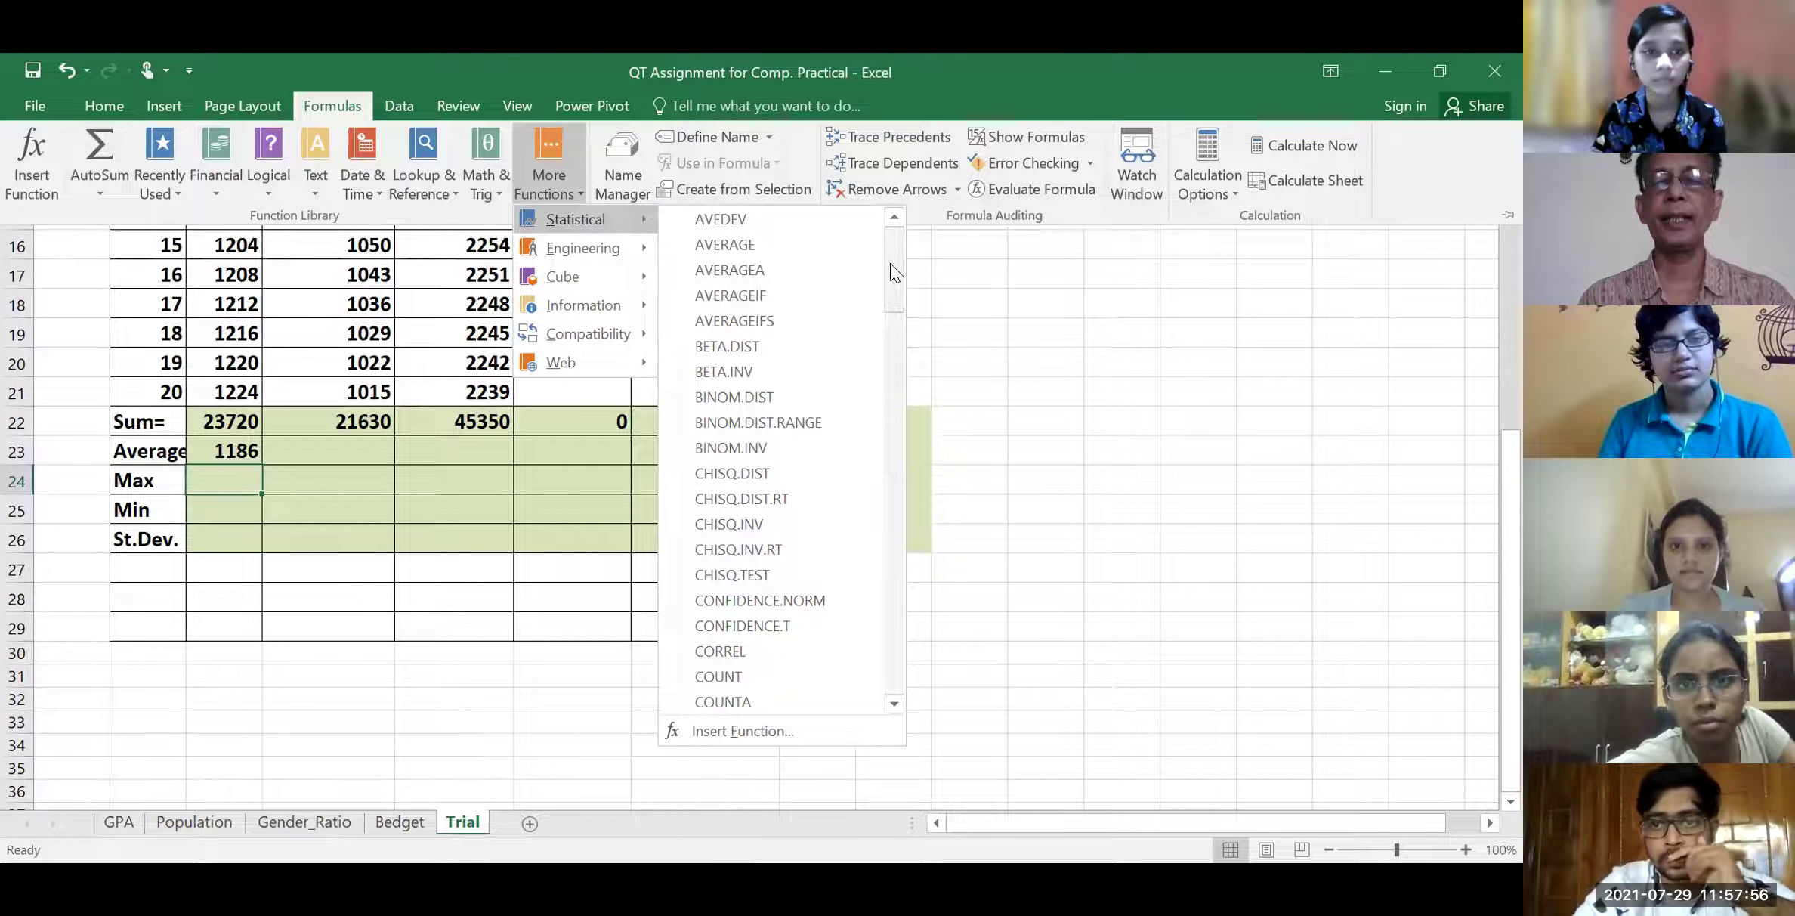
{"action": "left_click_drag", "start_coordinate": [890, 385], "coordinate": [892, 476]}
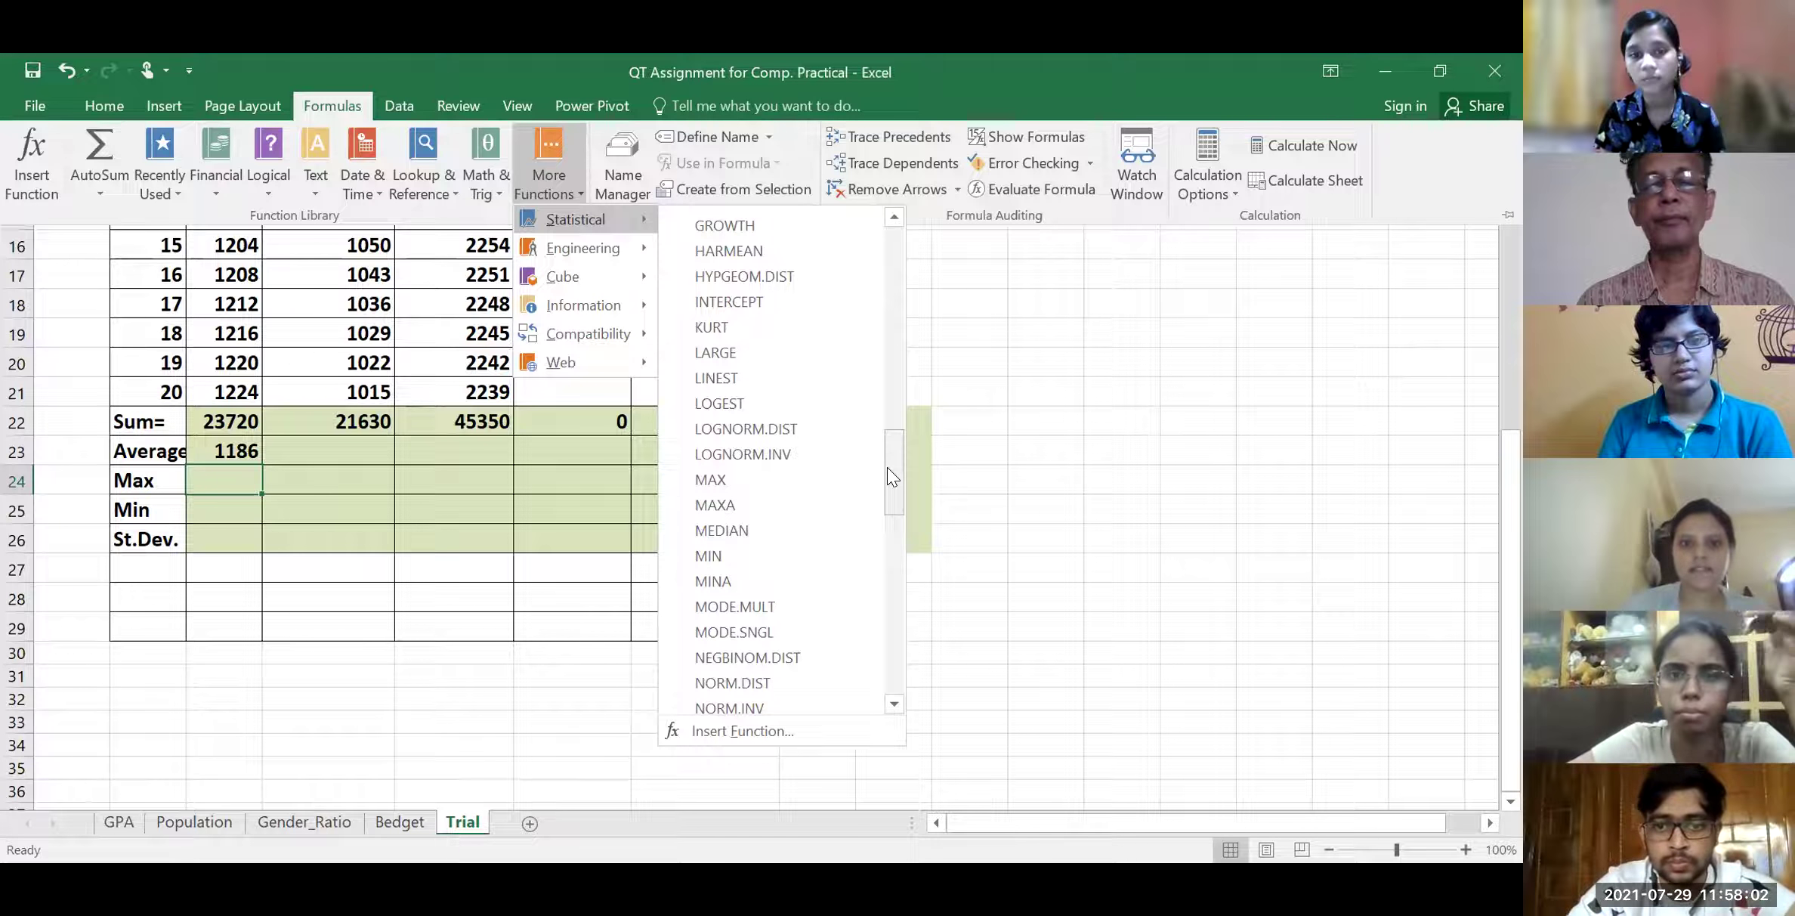
{"action": "left_click", "coordinate": [746, 483]}
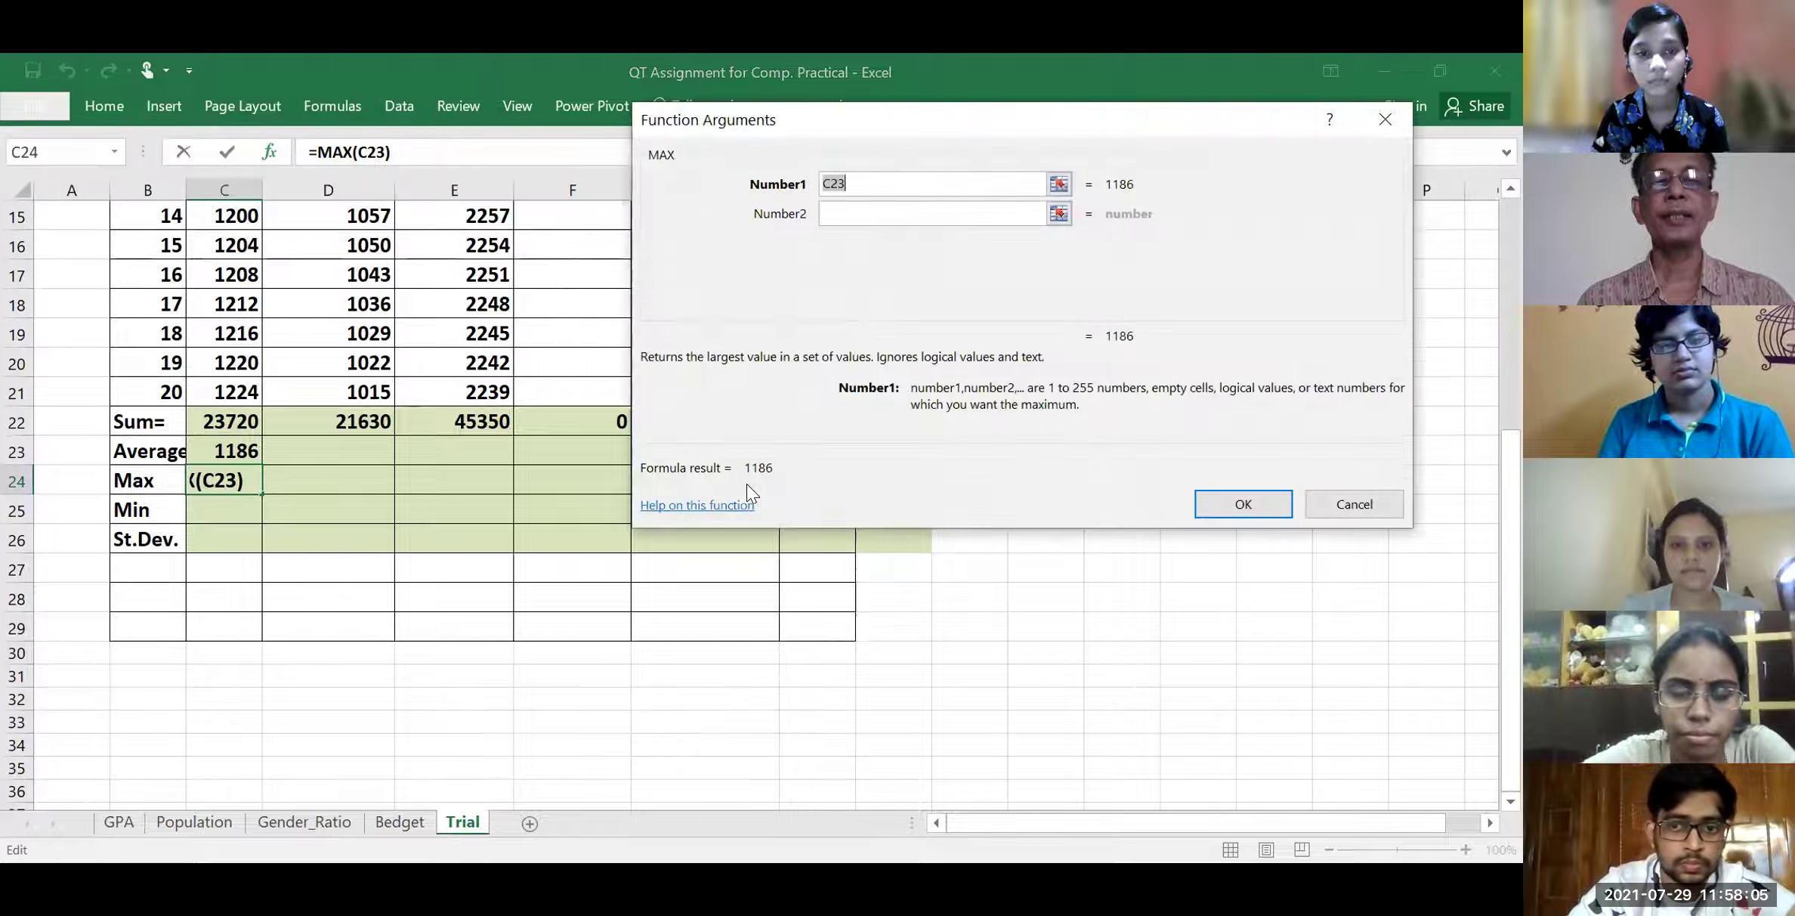
{"action": "left_click", "coordinate": [859, 179]}
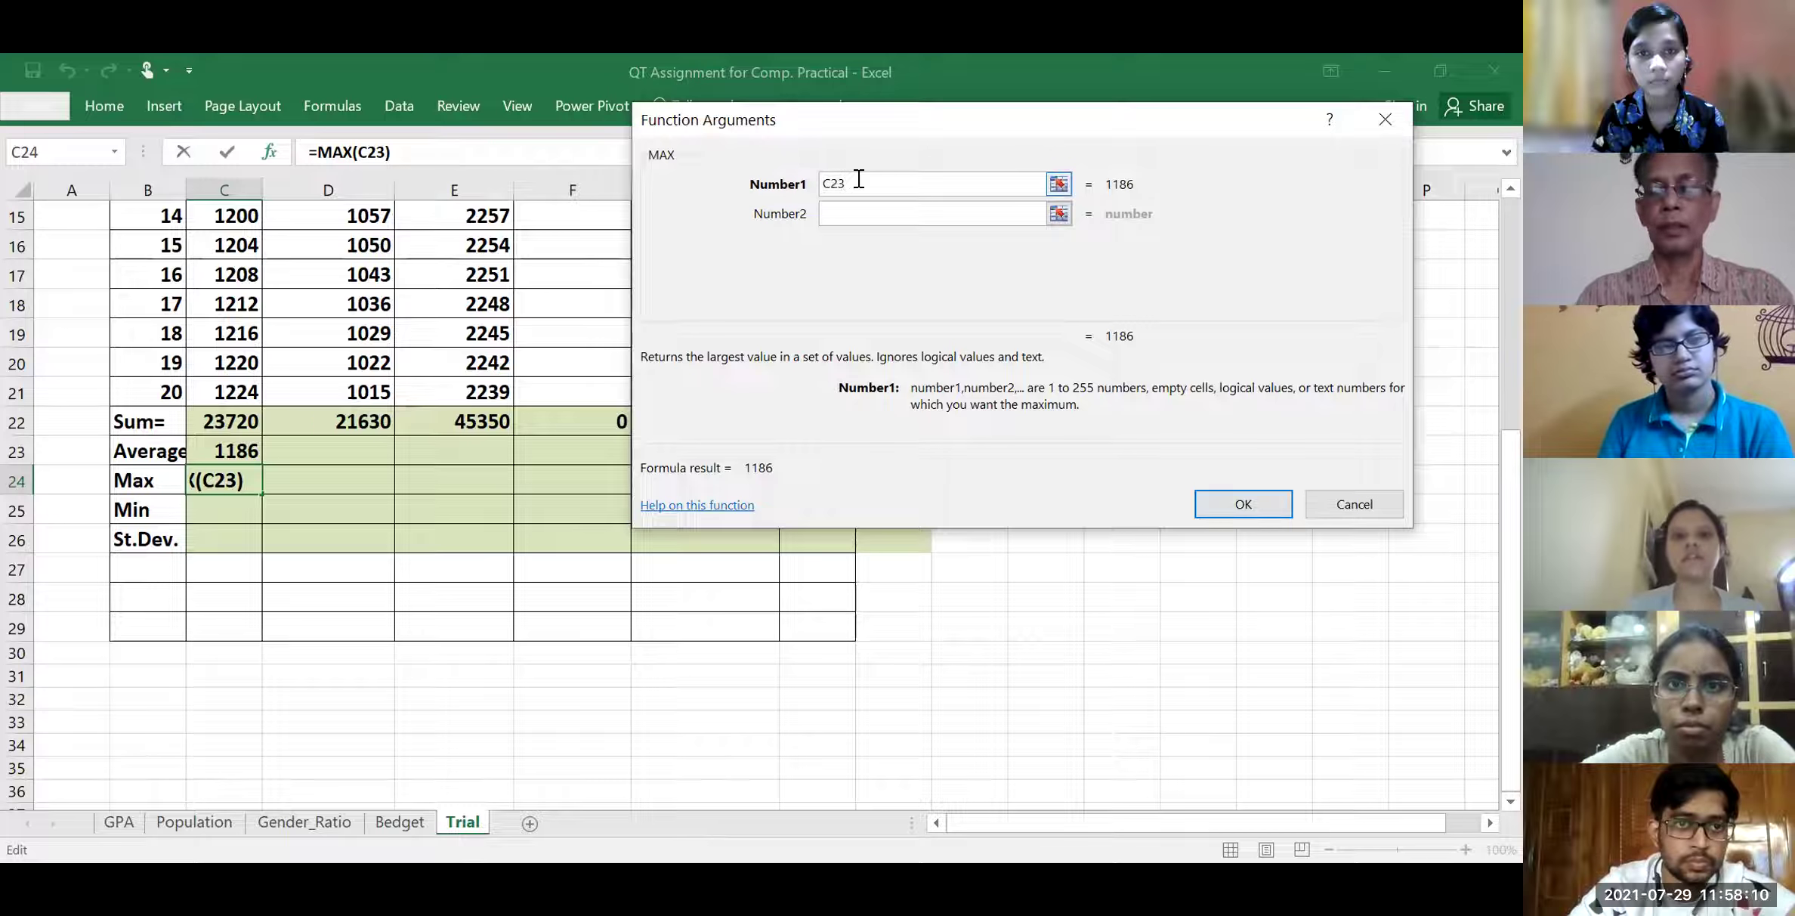
{"action": "key", "text": "BackSpace"}
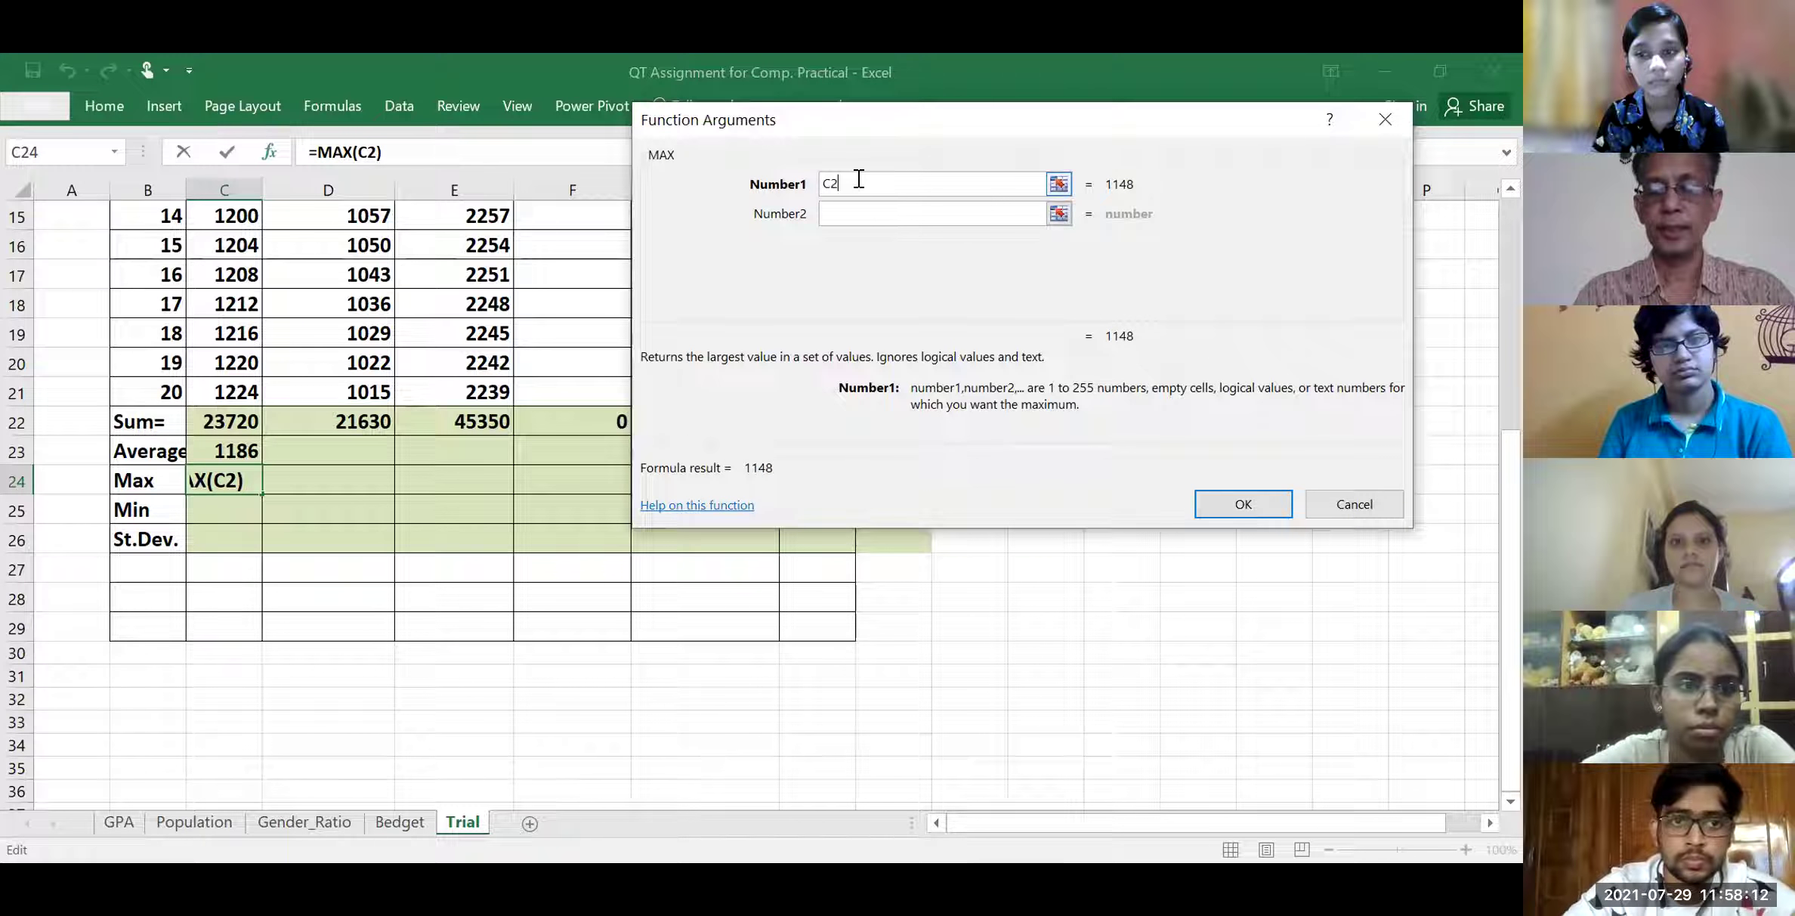
{"action": "type", "text": ":C"}
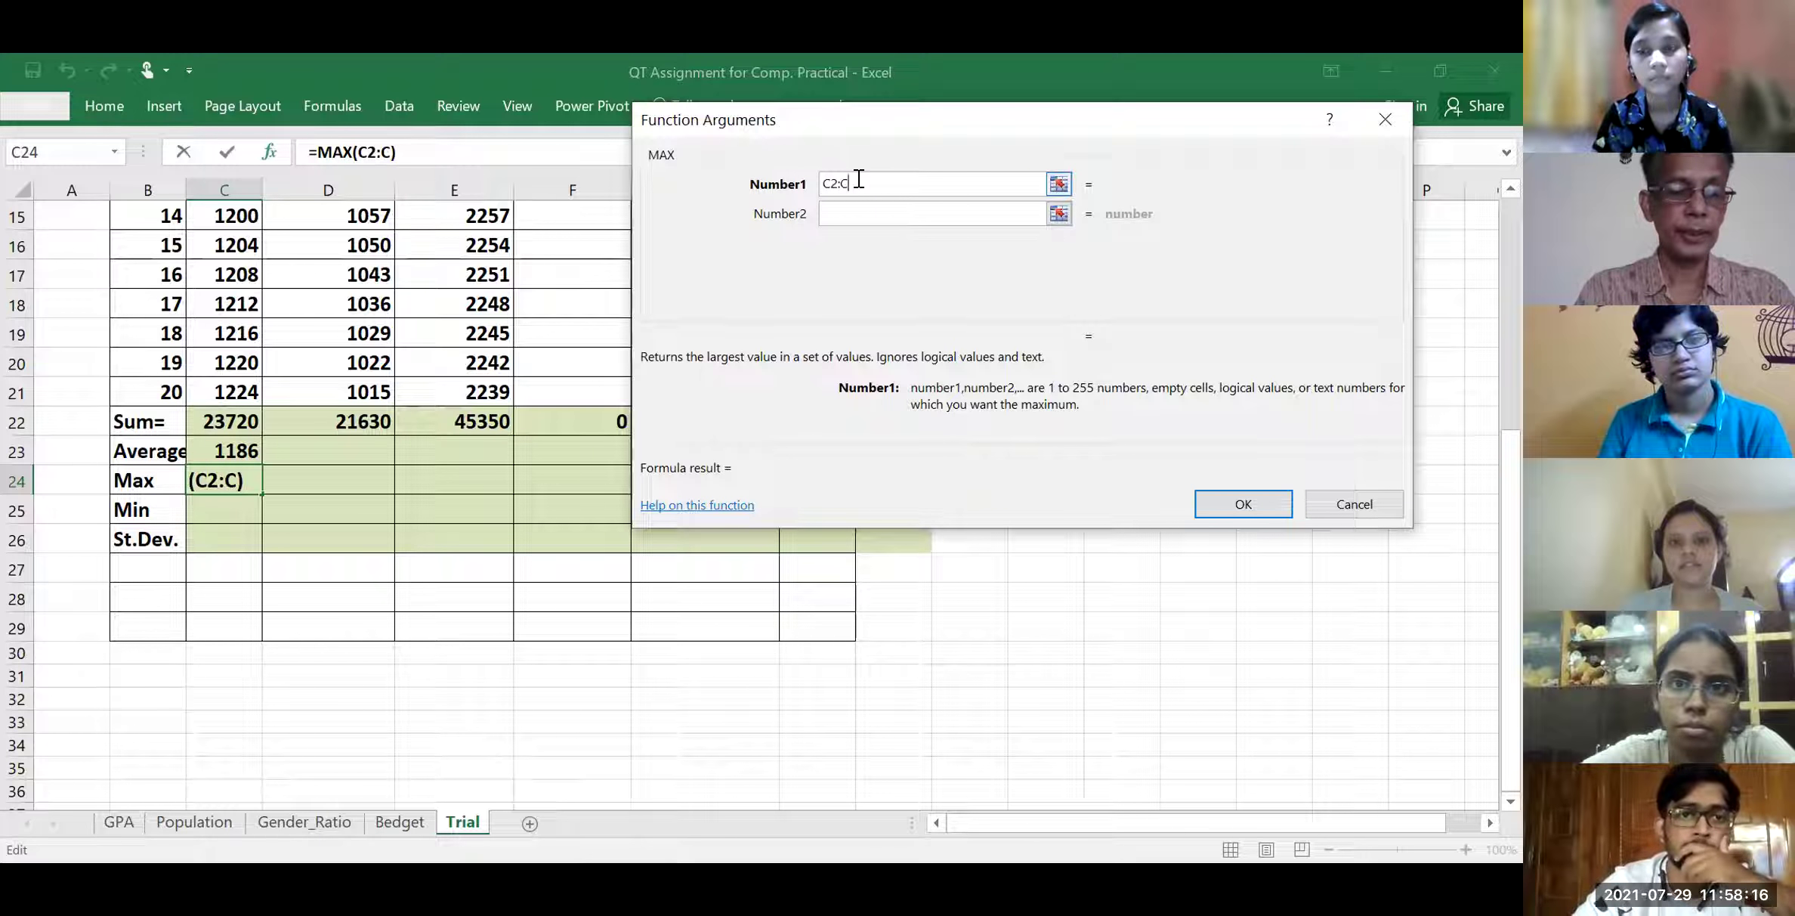
{"action": "type", "text": "21"}
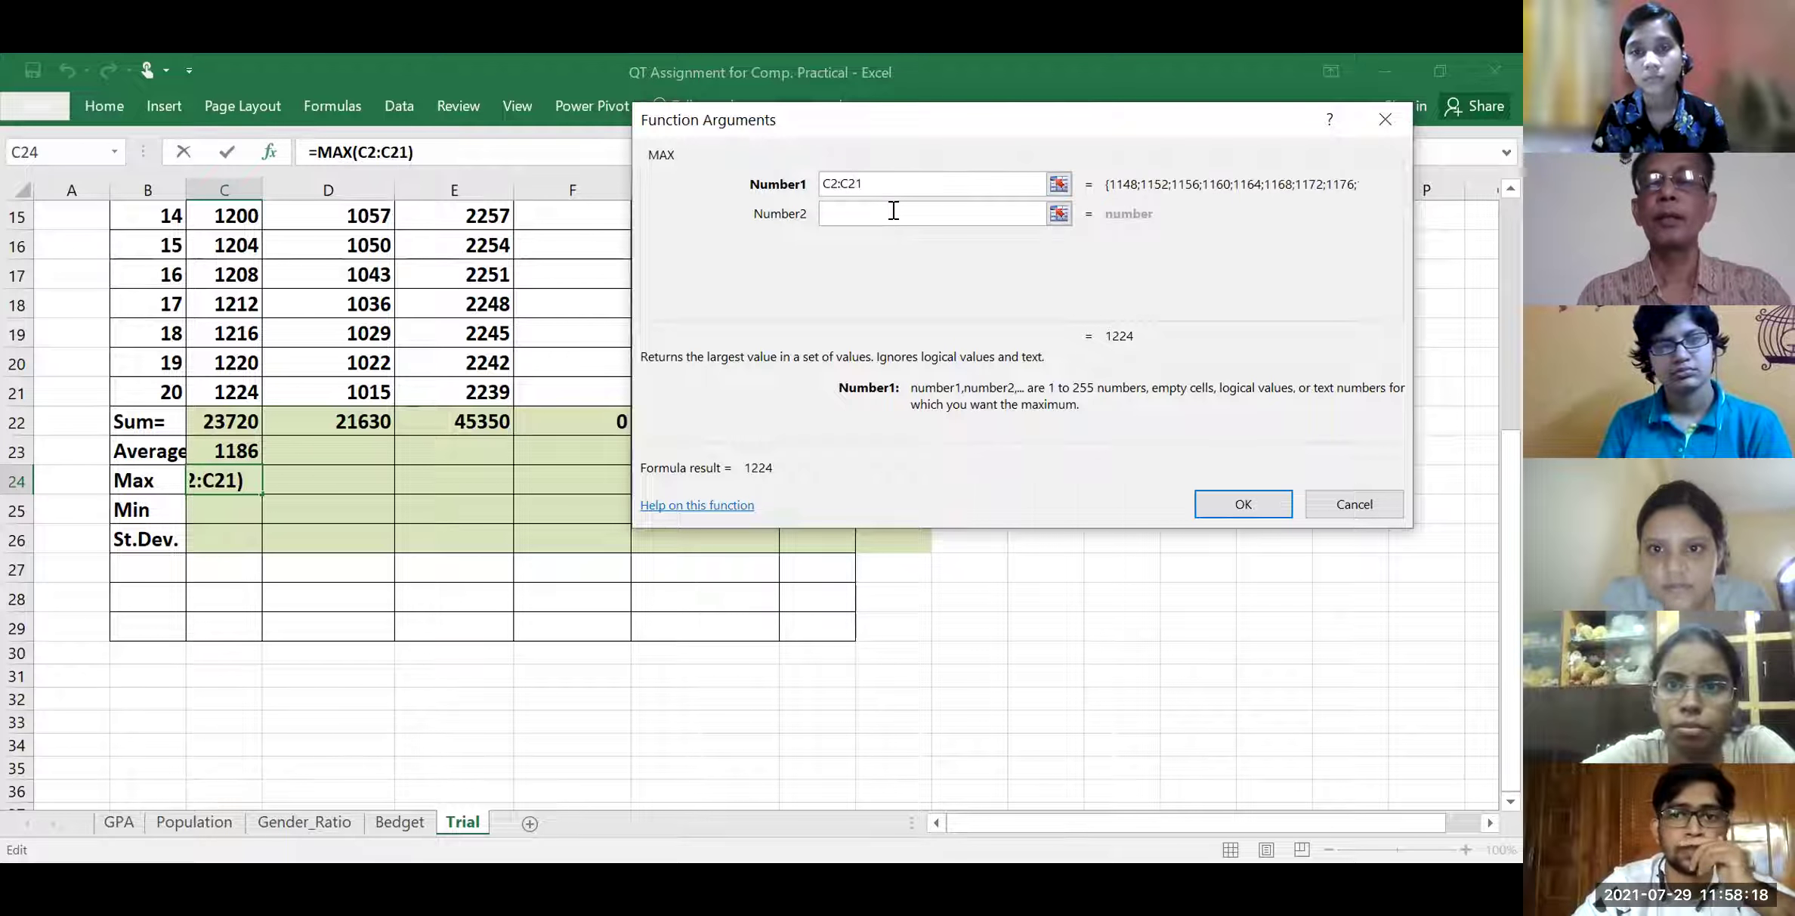
Confirm =MAX(C2:C21) in C24, showing 1224, and select the average in C23
{"action": "key", "text": "Return"}
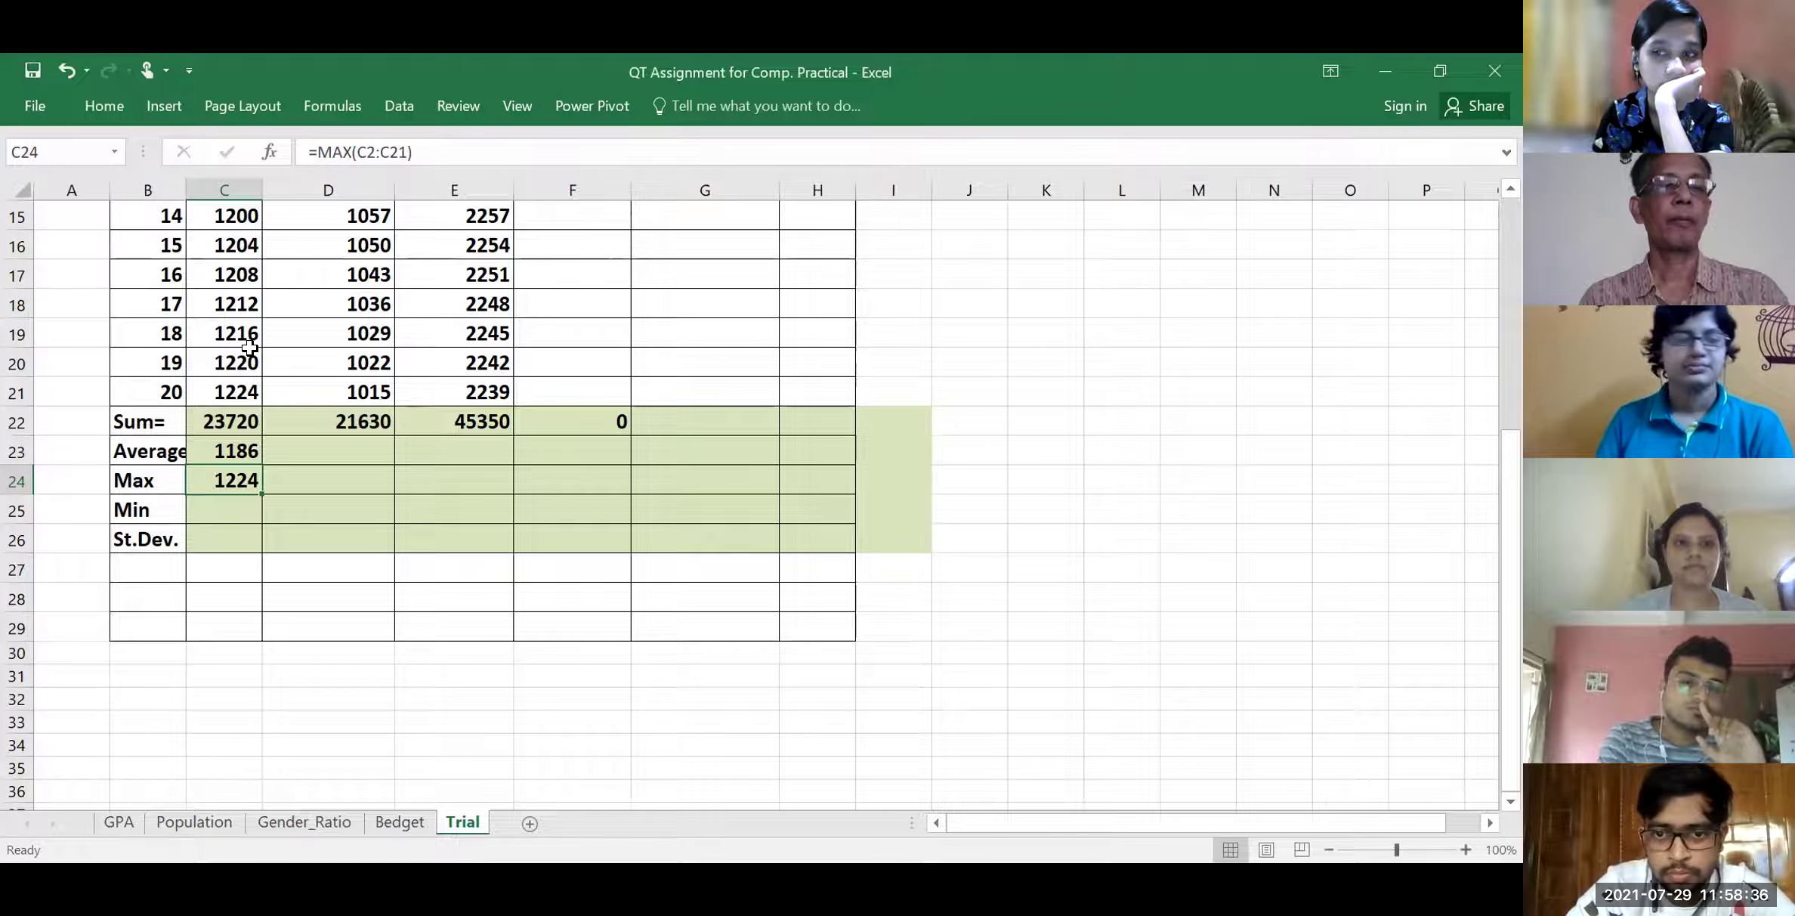
{"action": "left_click", "coordinate": [243, 450]}
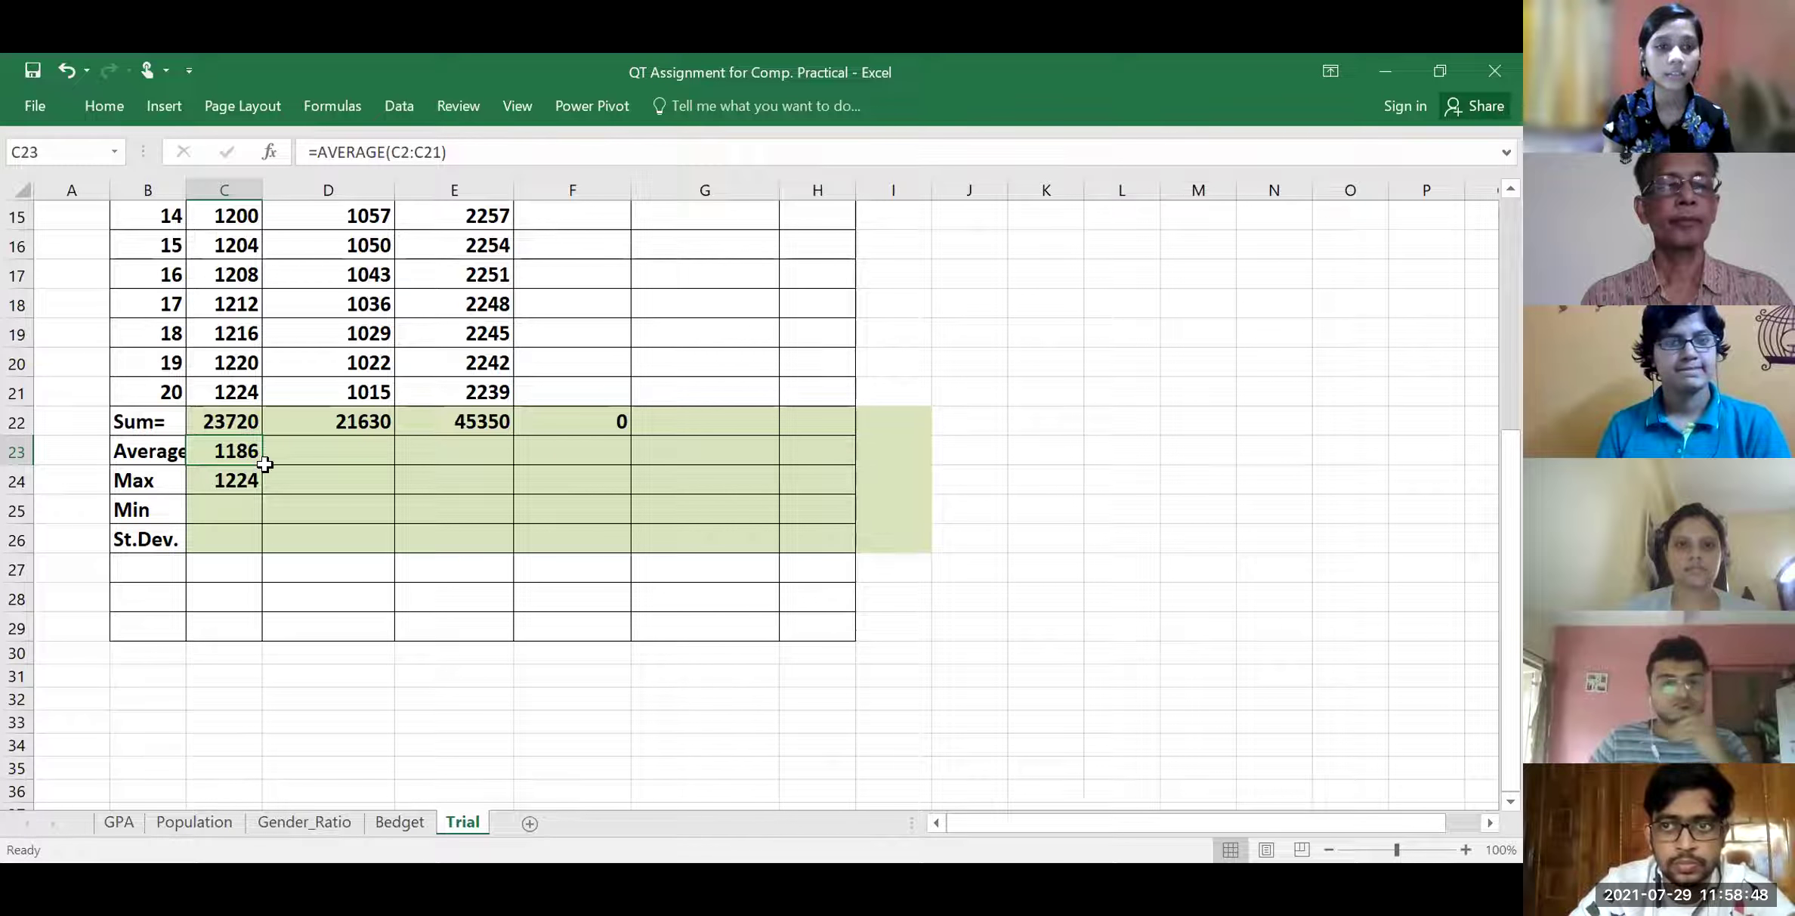
Copy the Average and Max formulas in C23 and C24 across to column F
{"action": "left_click_drag", "start_coordinate": [260, 459], "coordinate": [637, 458]}
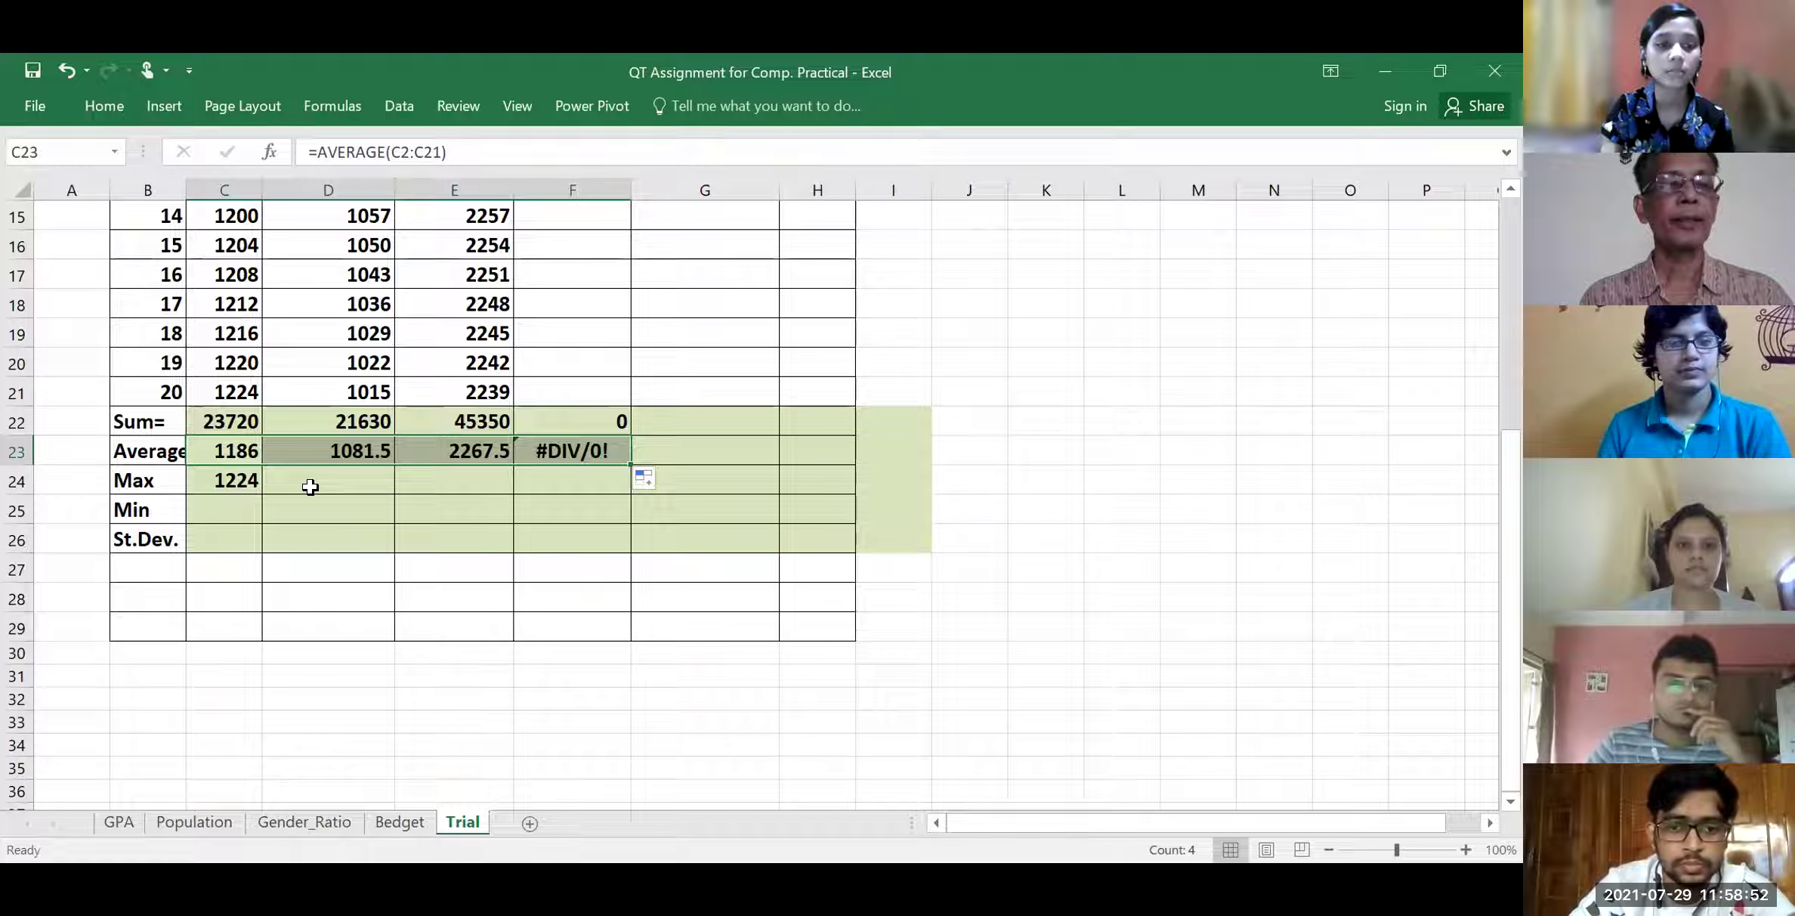
{"action": "left_click", "coordinate": [230, 482]}
{"action": "left_click_drag", "start_coordinate": [263, 495], "coordinate": [592, 491]}
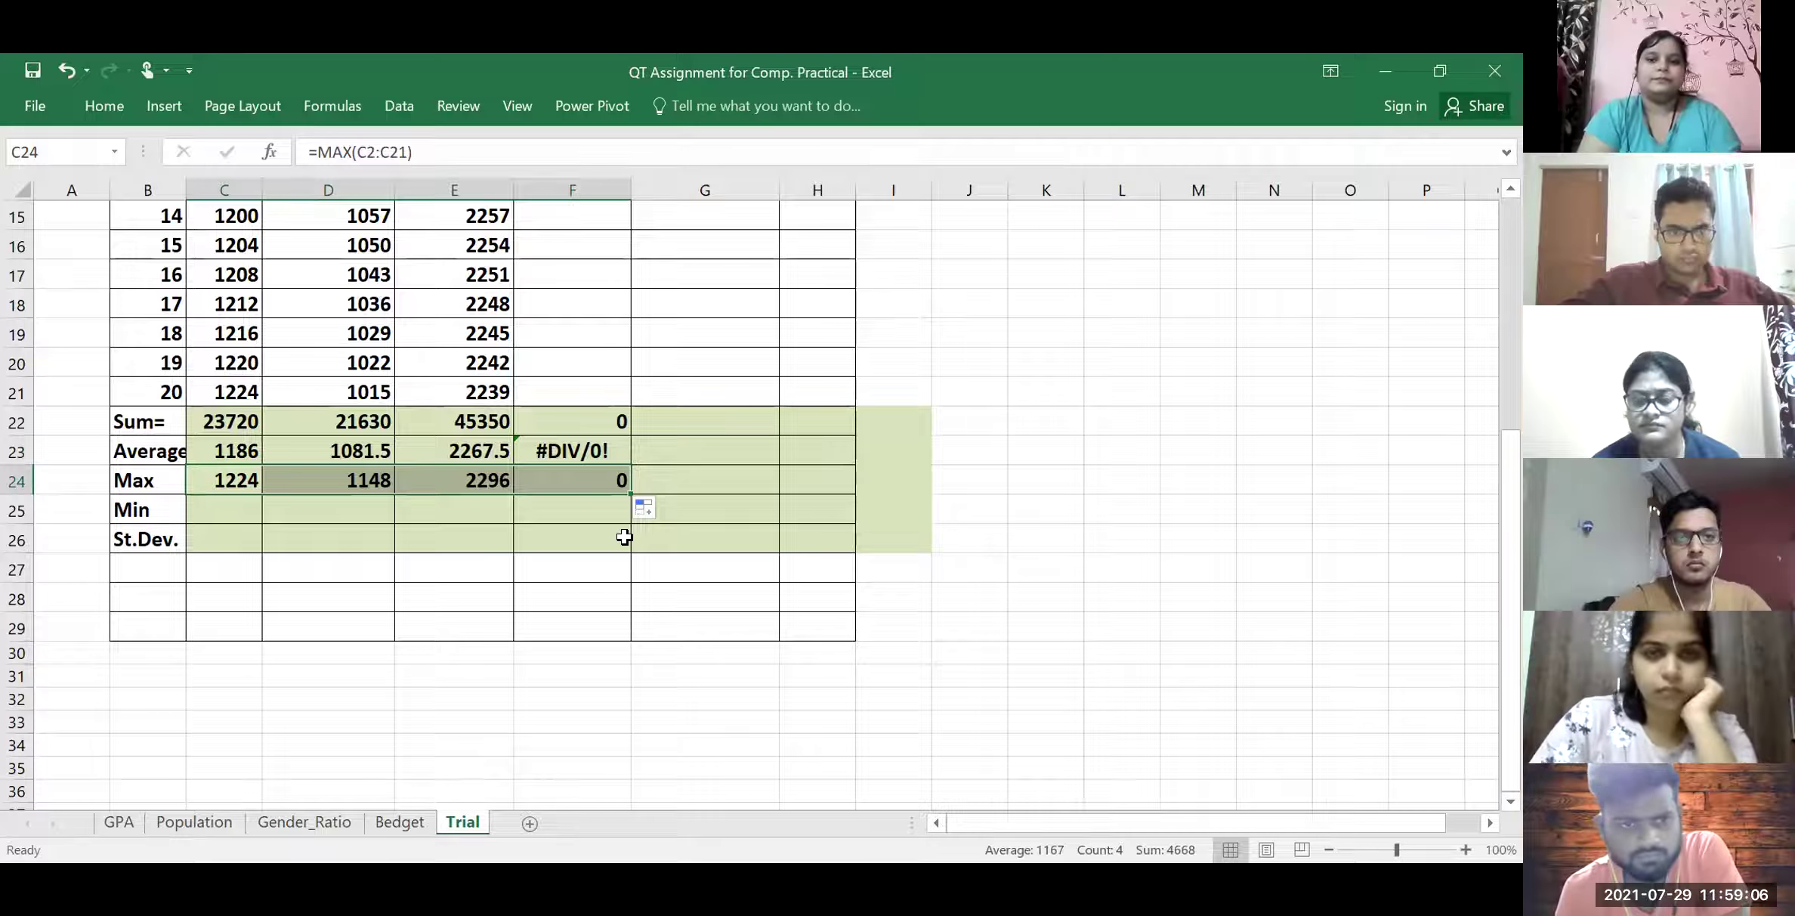
{"action": "left_click", "coordinate": [230, 504]}
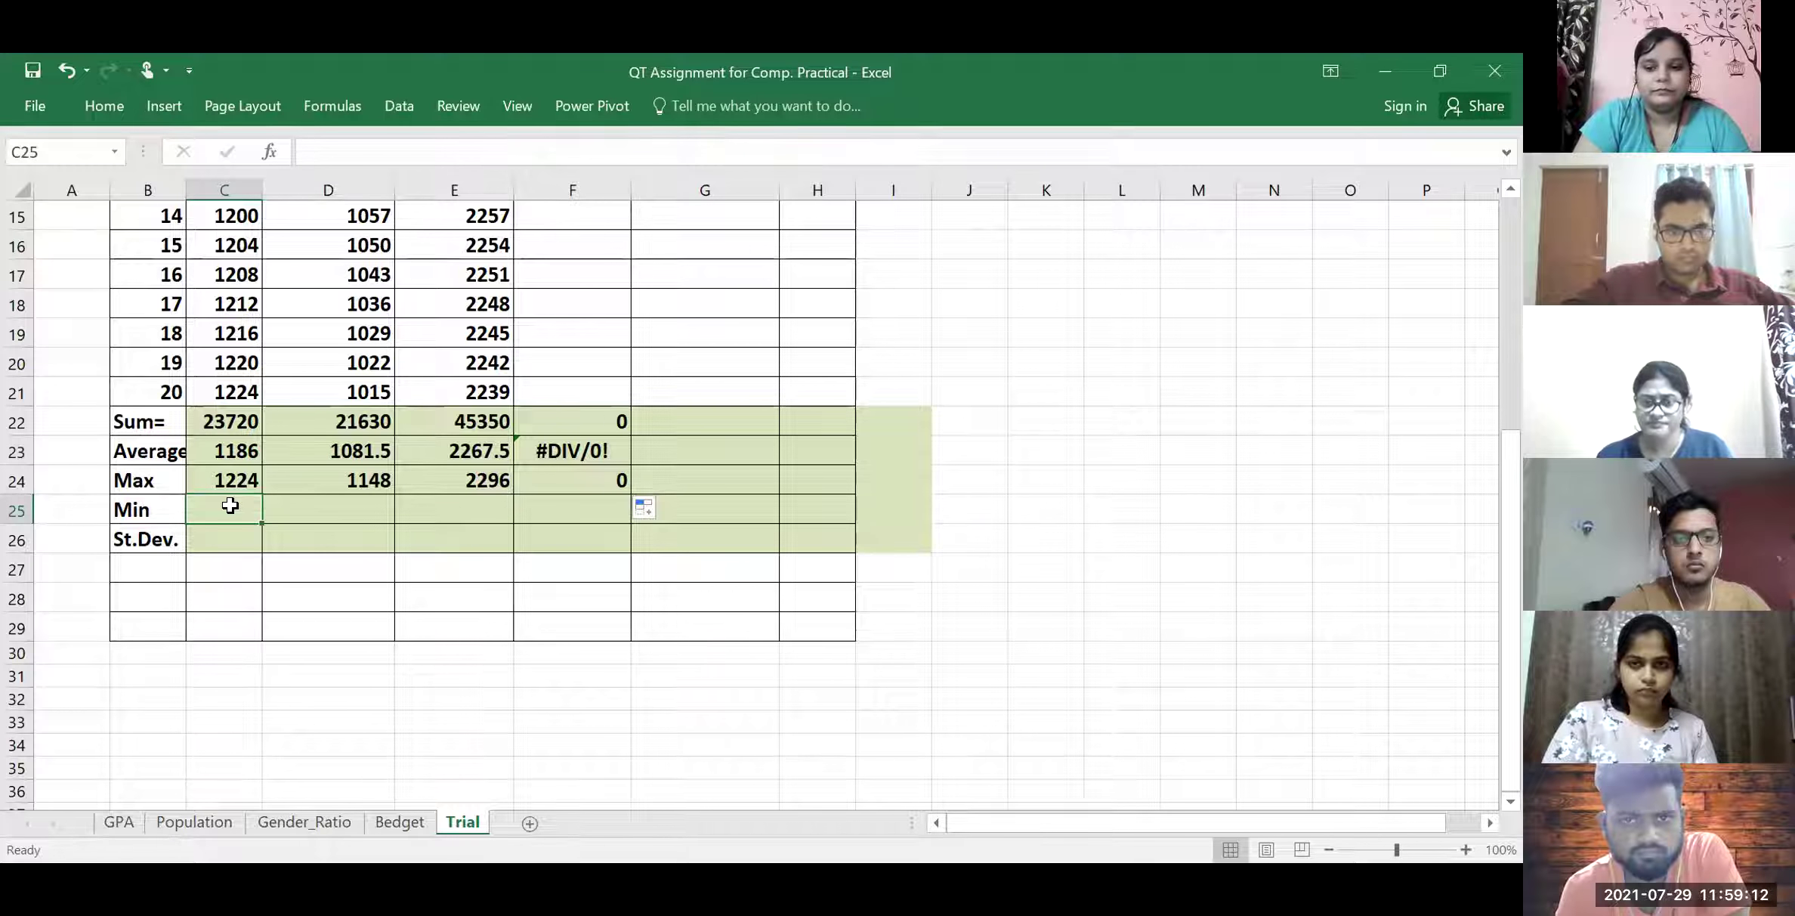
Enter =MIN(C2:C21) in C25 from the Statistical functions, giving a minimum of 1148
{"action": "left_click", "coordinate": [338, 104]}
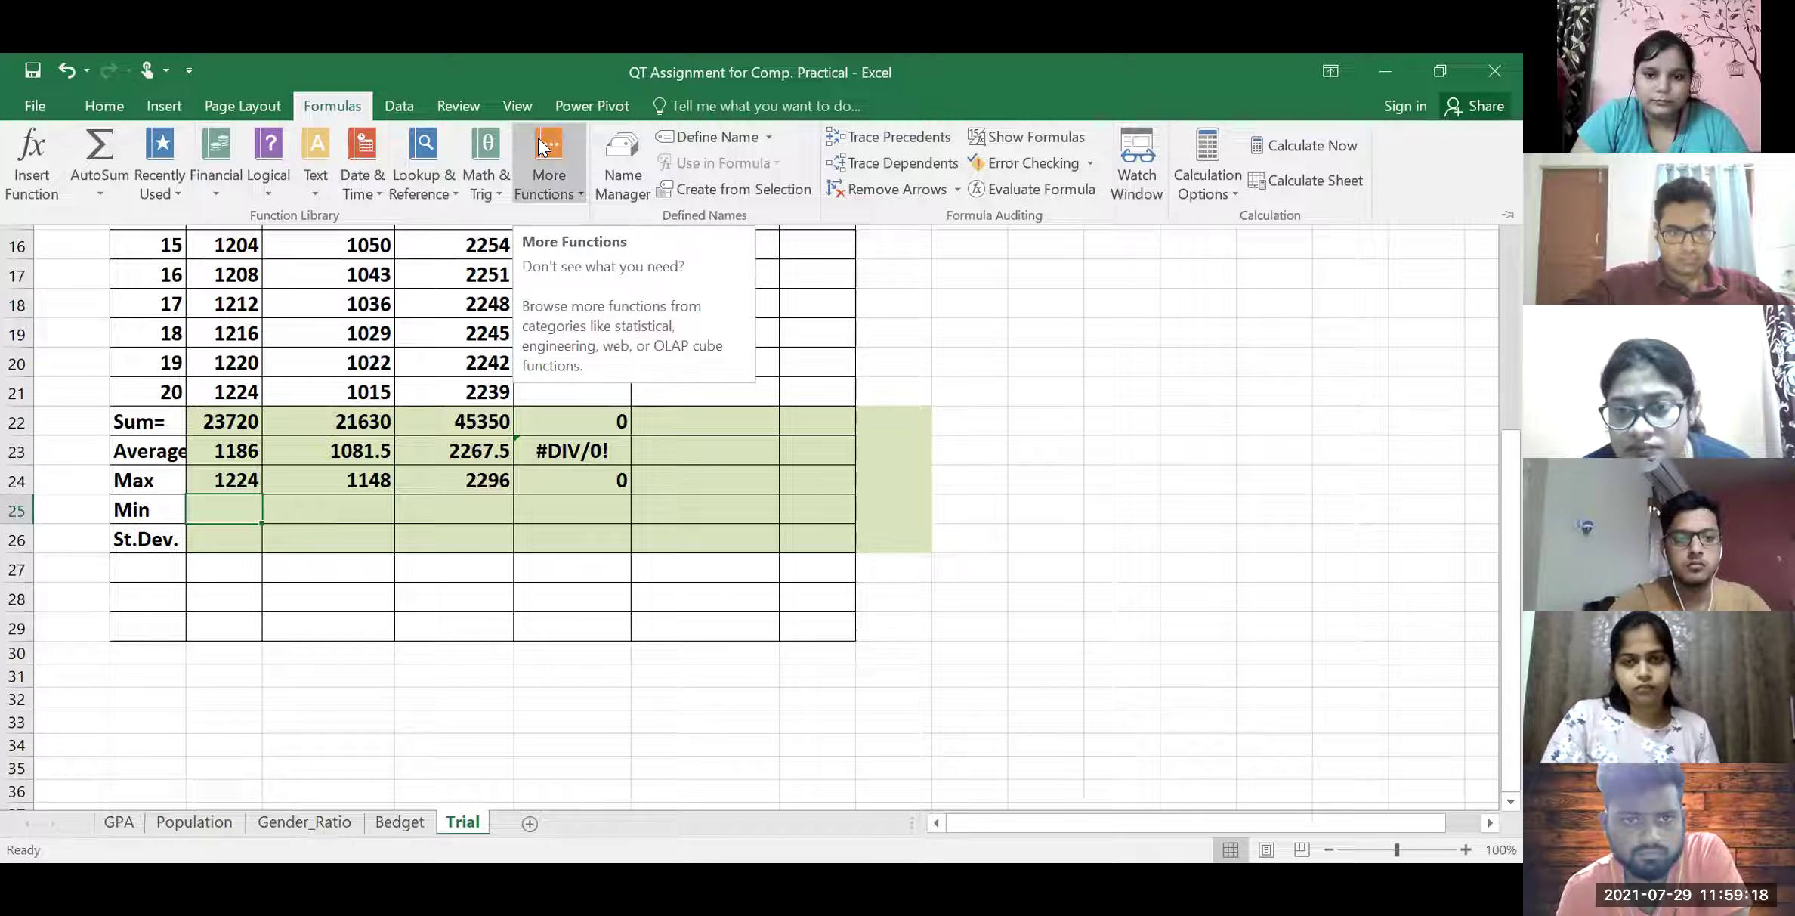
{"action": "left_click", "coordinate": [563, 189]}
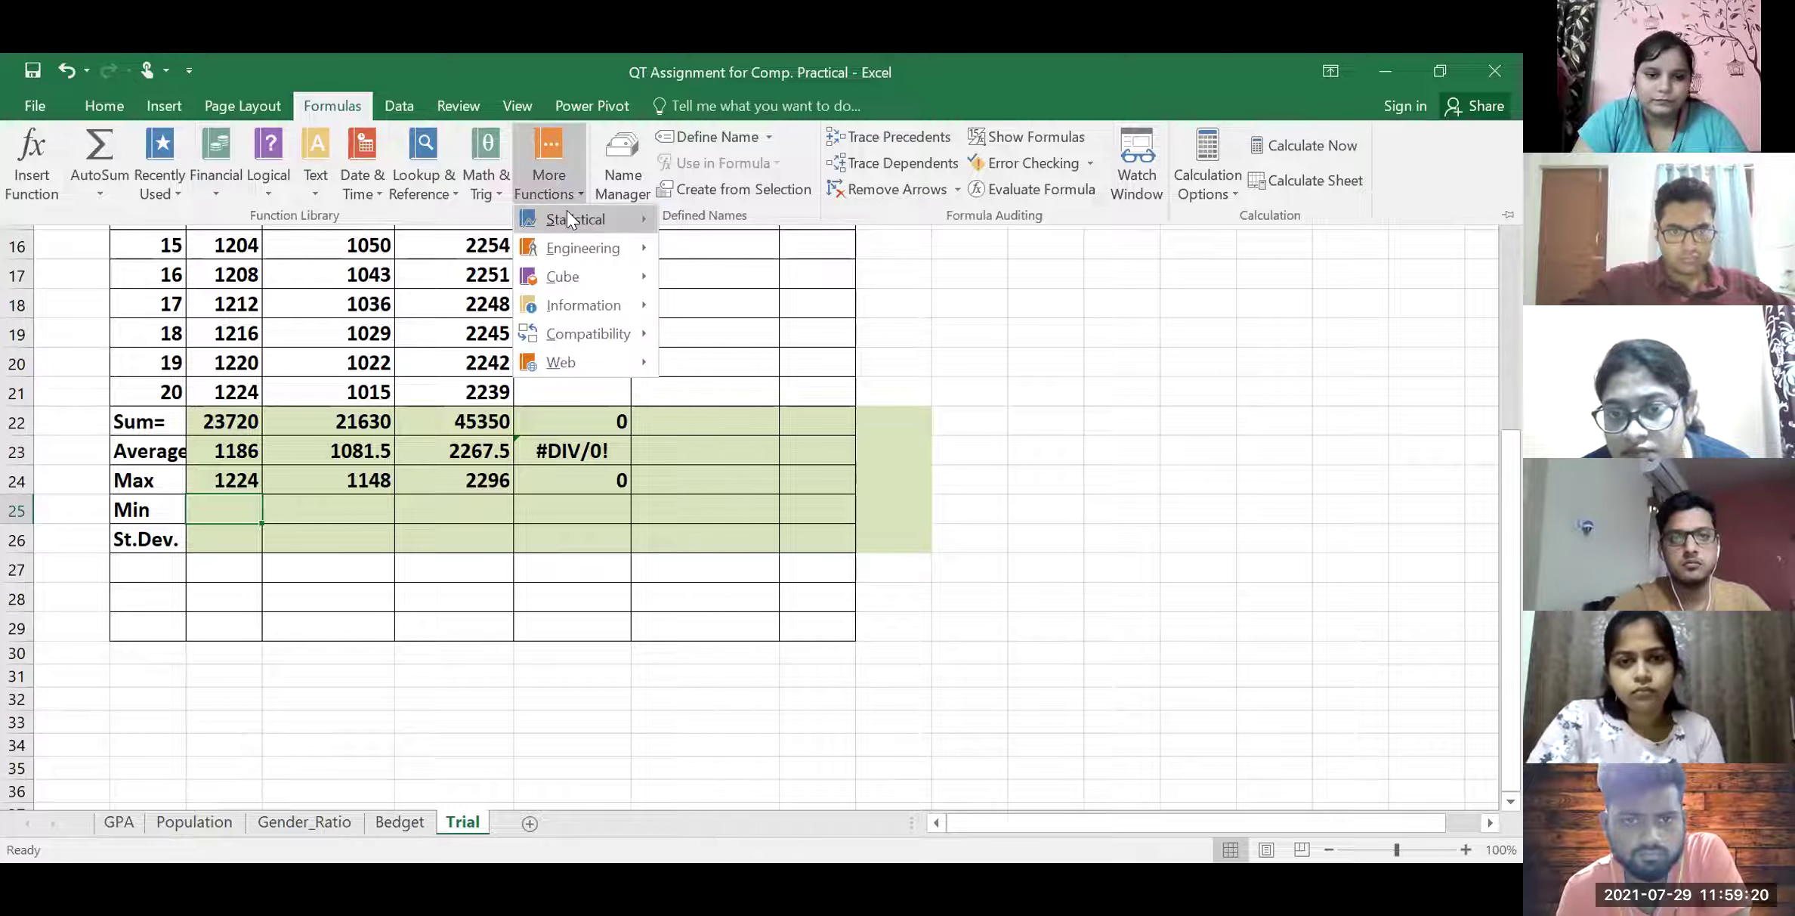
{"action": "left_click", "coordinate": [566, 217]}
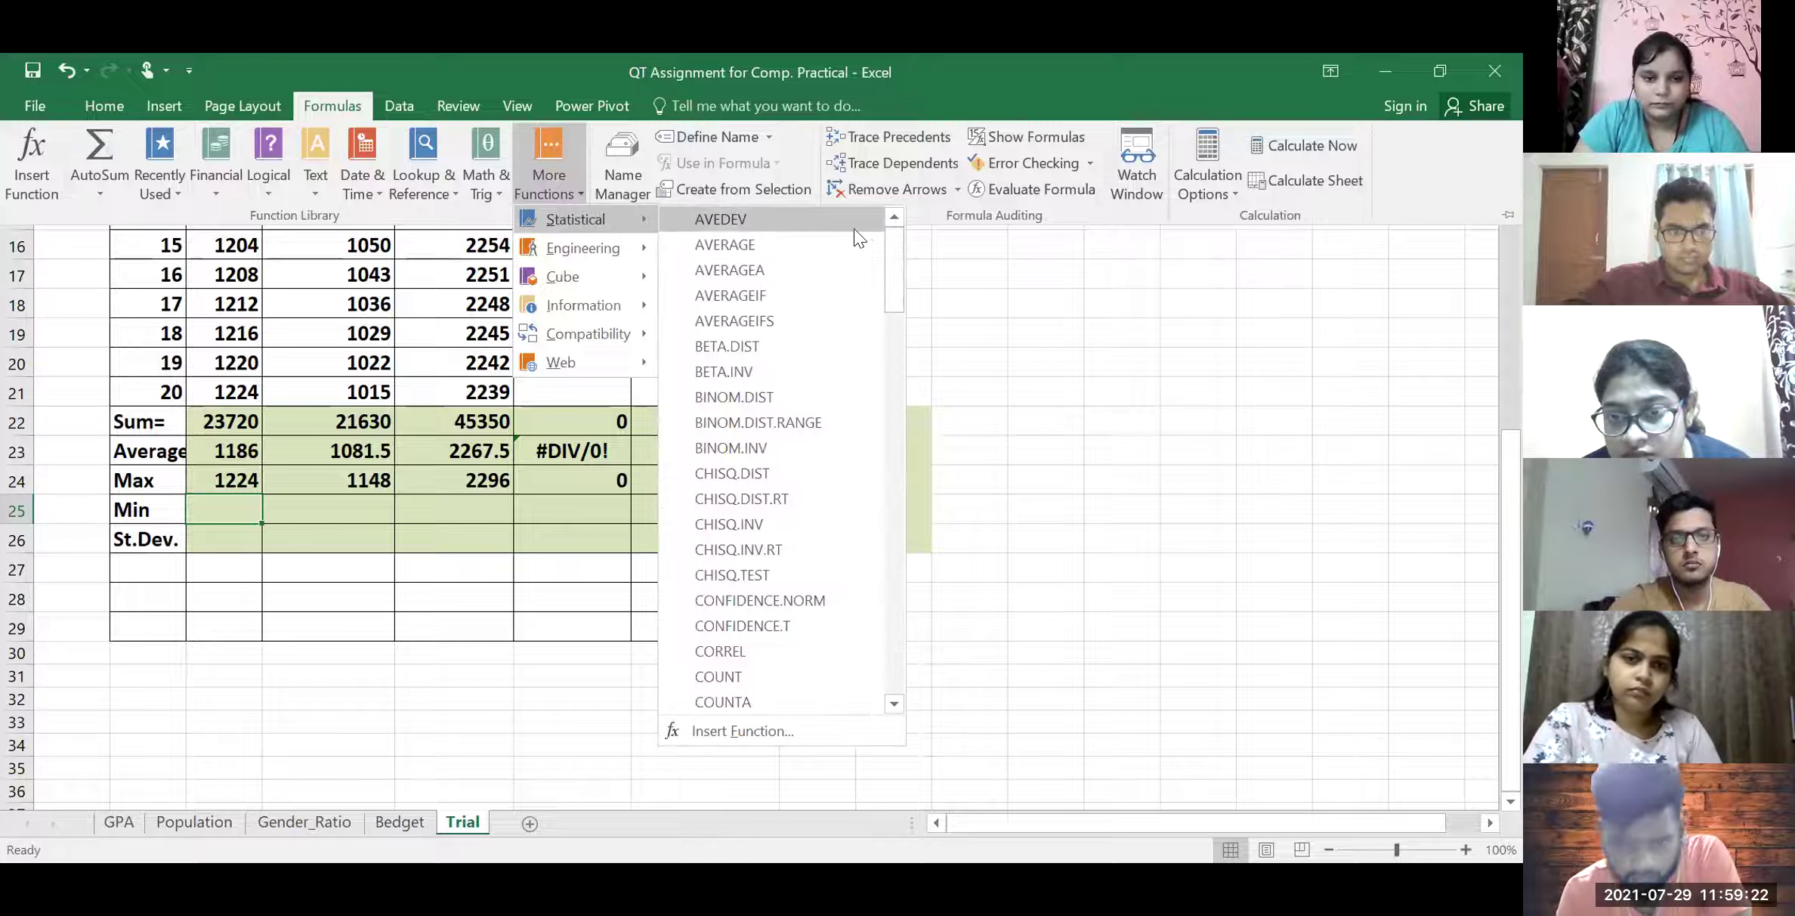
{"action": "left_click_drag", "start_coordinate": [892, 255], "coordinate": [897, 440]}
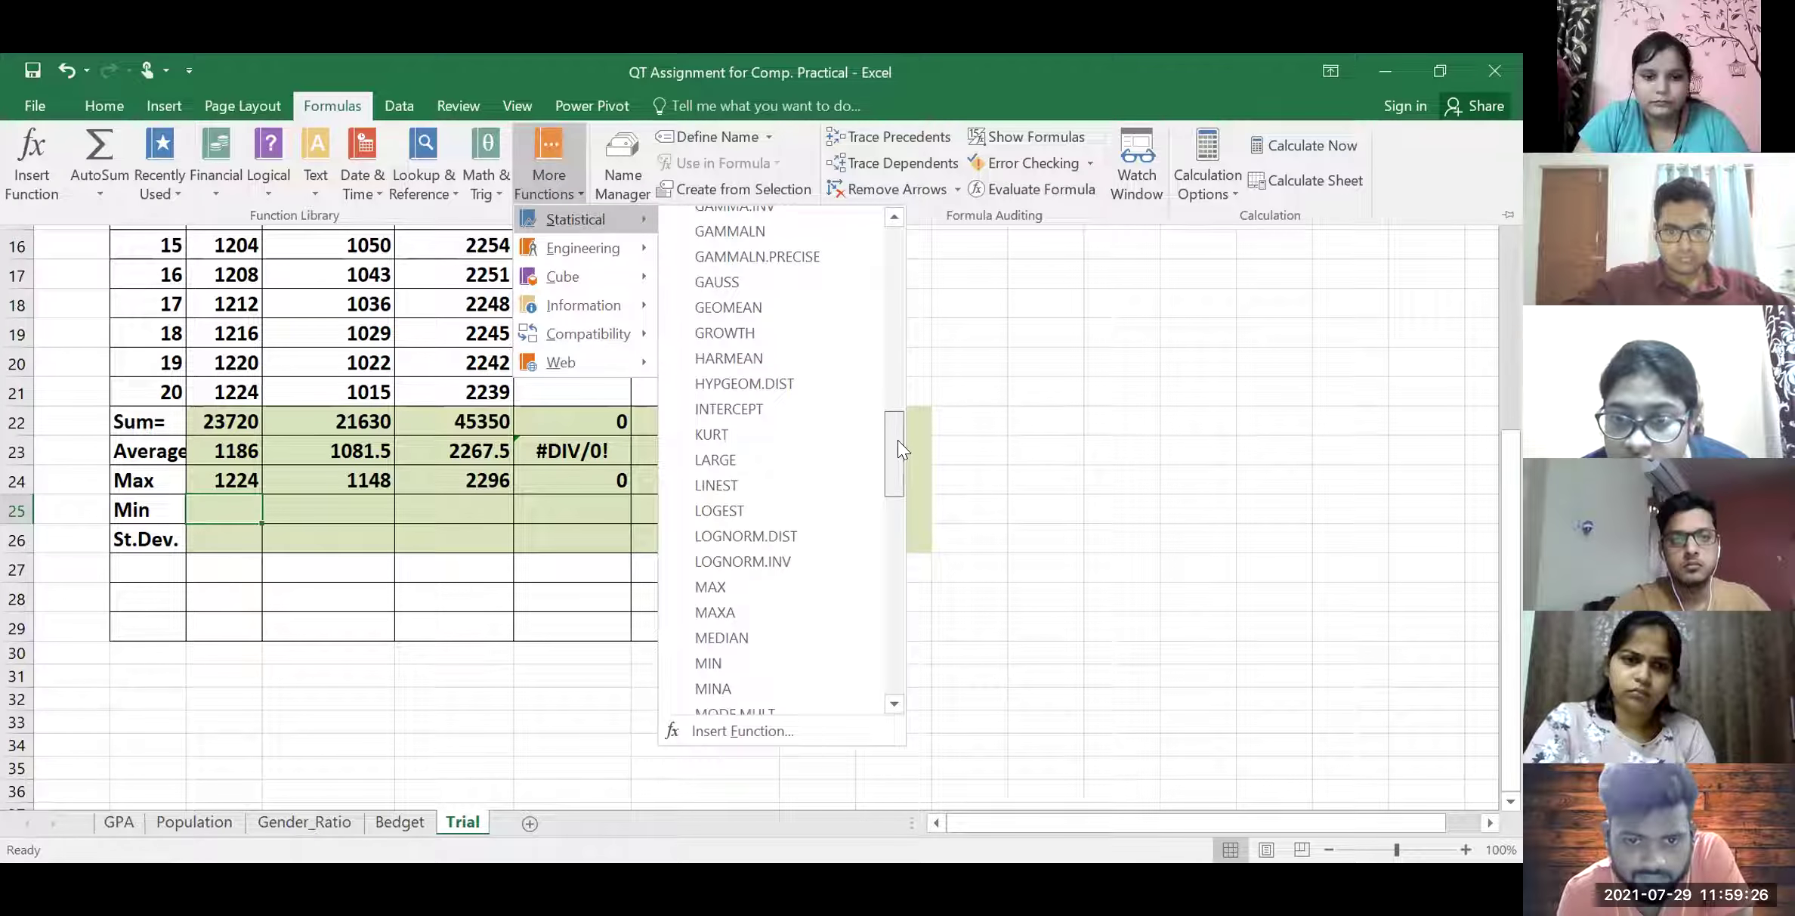
{"action": "left_click", "coordinate": [715, 665]}
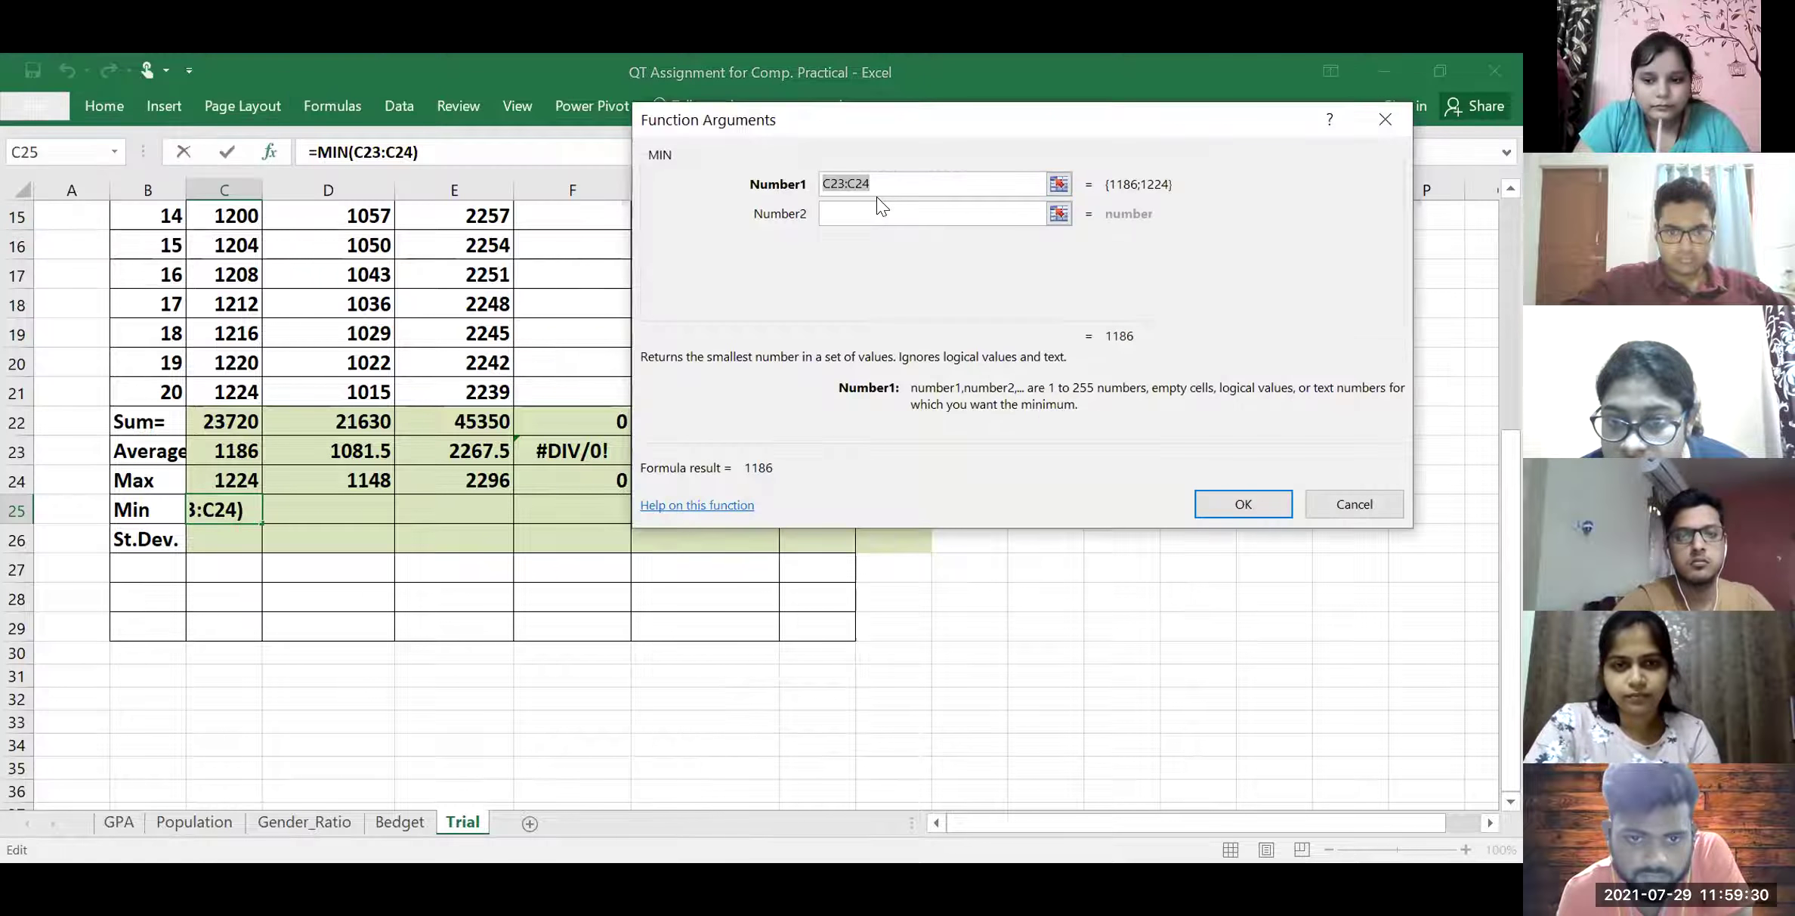
{"action": "left_click", "coordinate": [878, 178]}
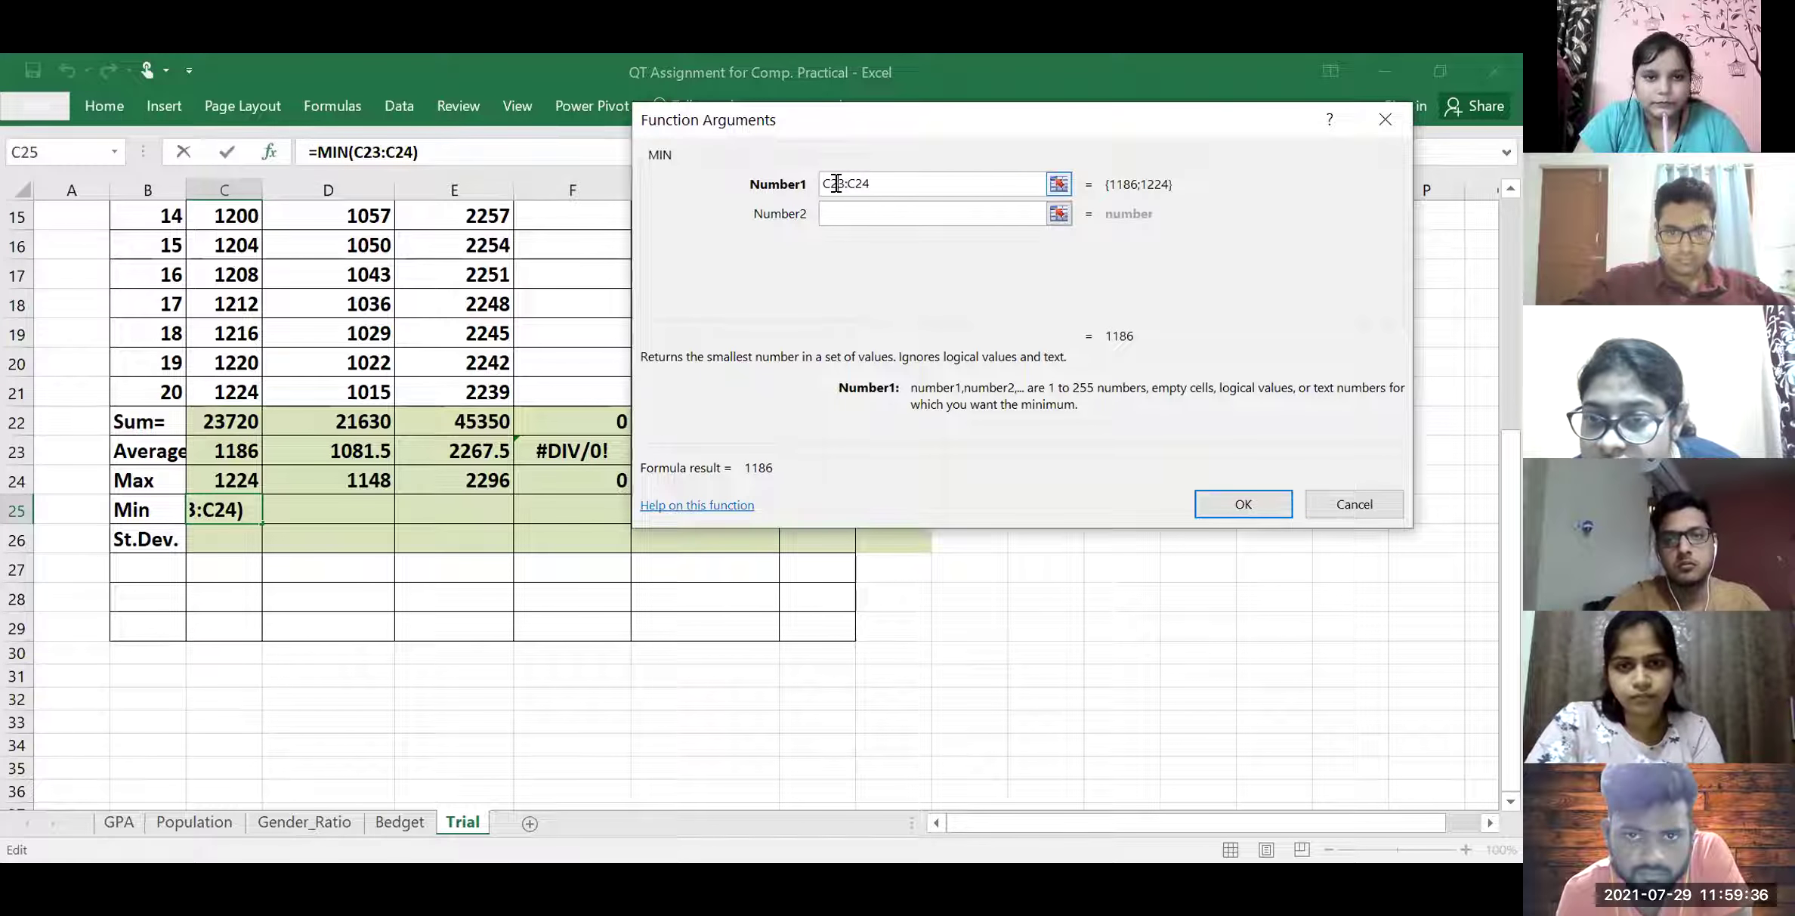
{"action": "left_click", "coordinate": [836, 184]}
{"action": "key", "text": "Delete"}
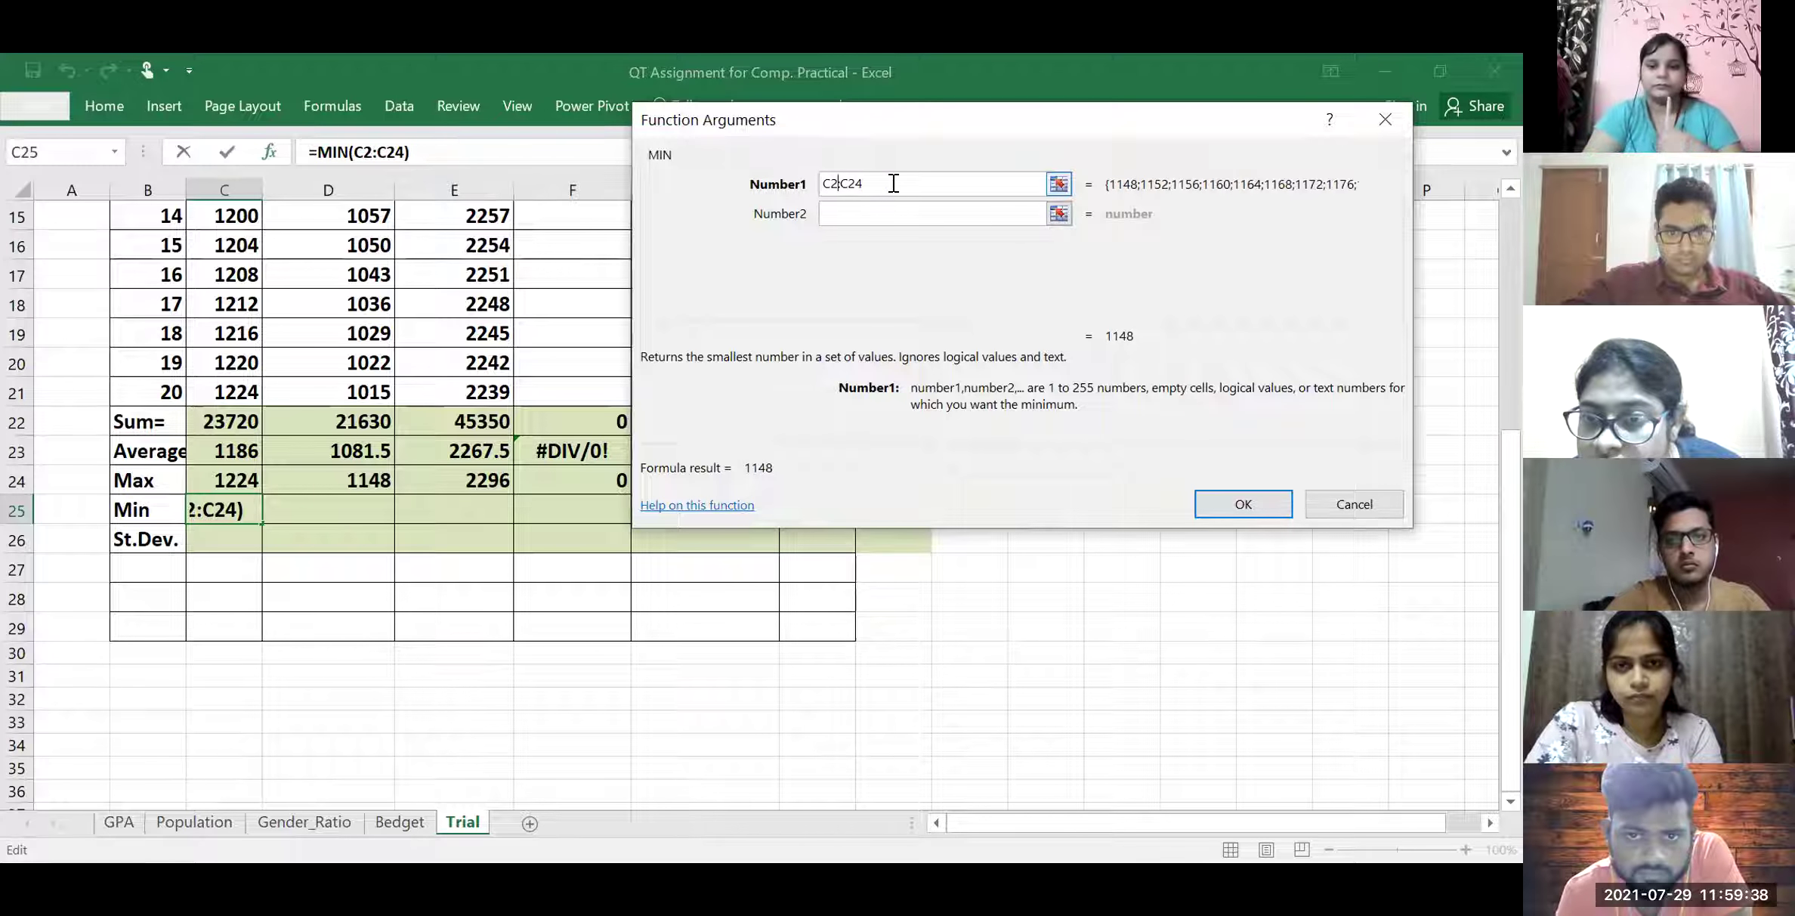
{"action": "key", "text": "Delete"}
{"action": "type", "text": "1"}
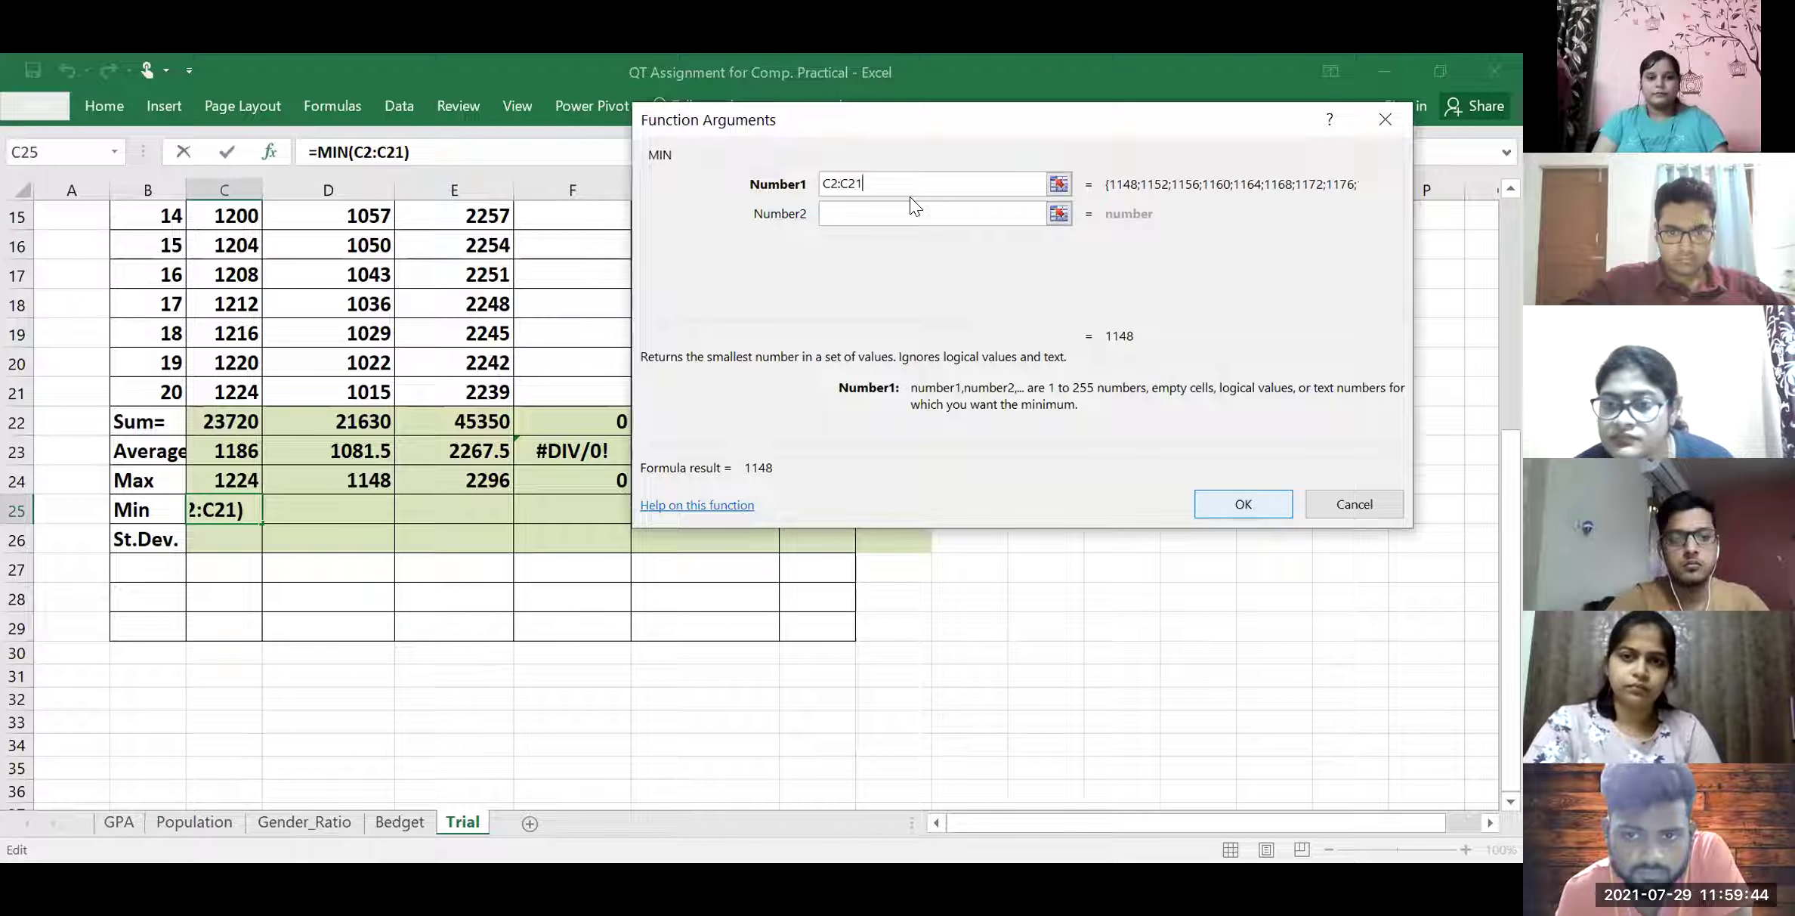
{"action": "key", "text": "Return"}
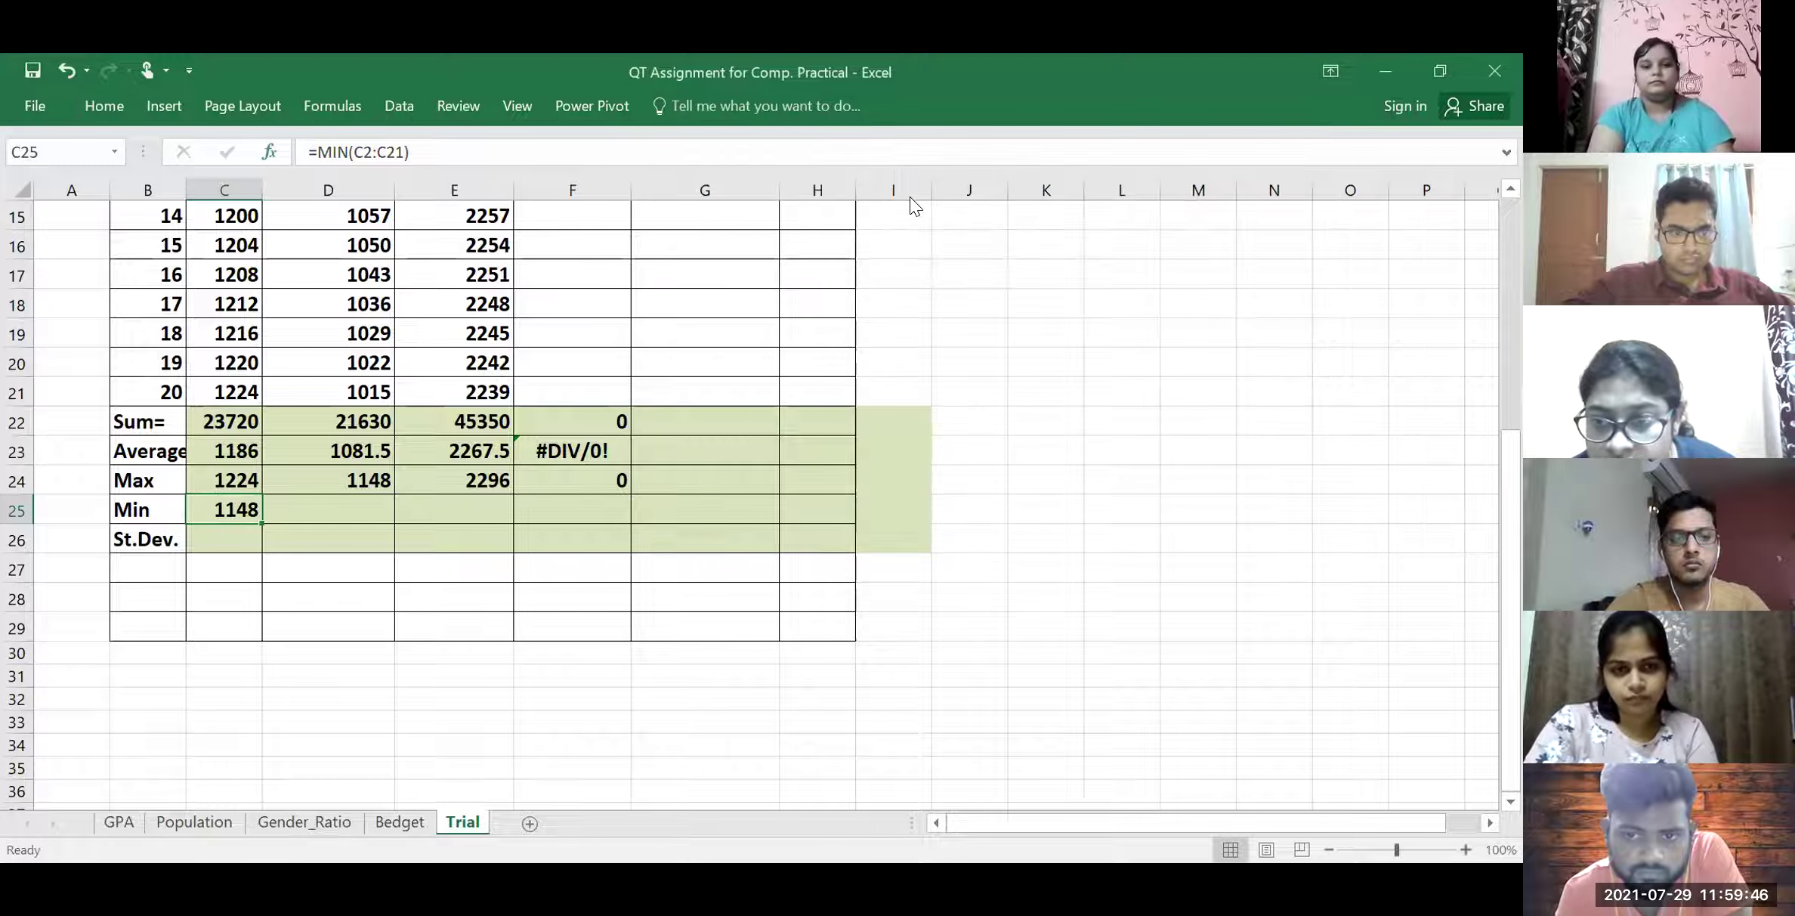
{"action": "left_click", "coordinate": [226, 538]}
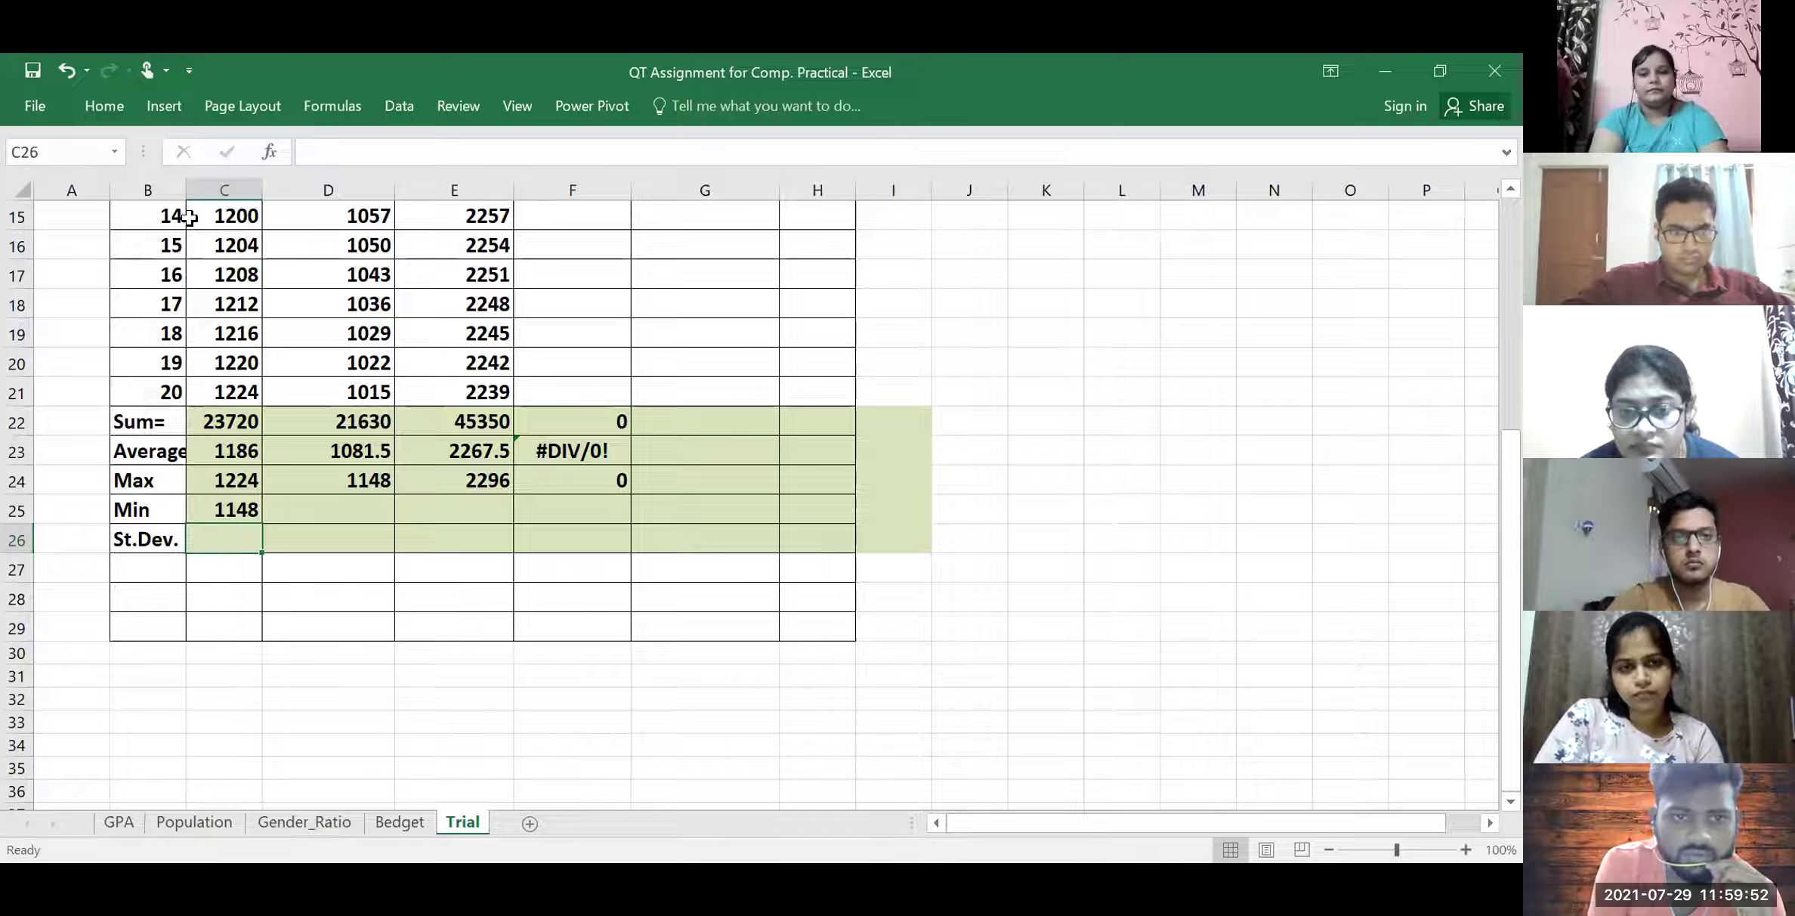
Enter =STDEV.P(C2:C21) in C26, giving a standard deviation of 23.065
{"action": "left_click", "coordinate": [324, 106]}
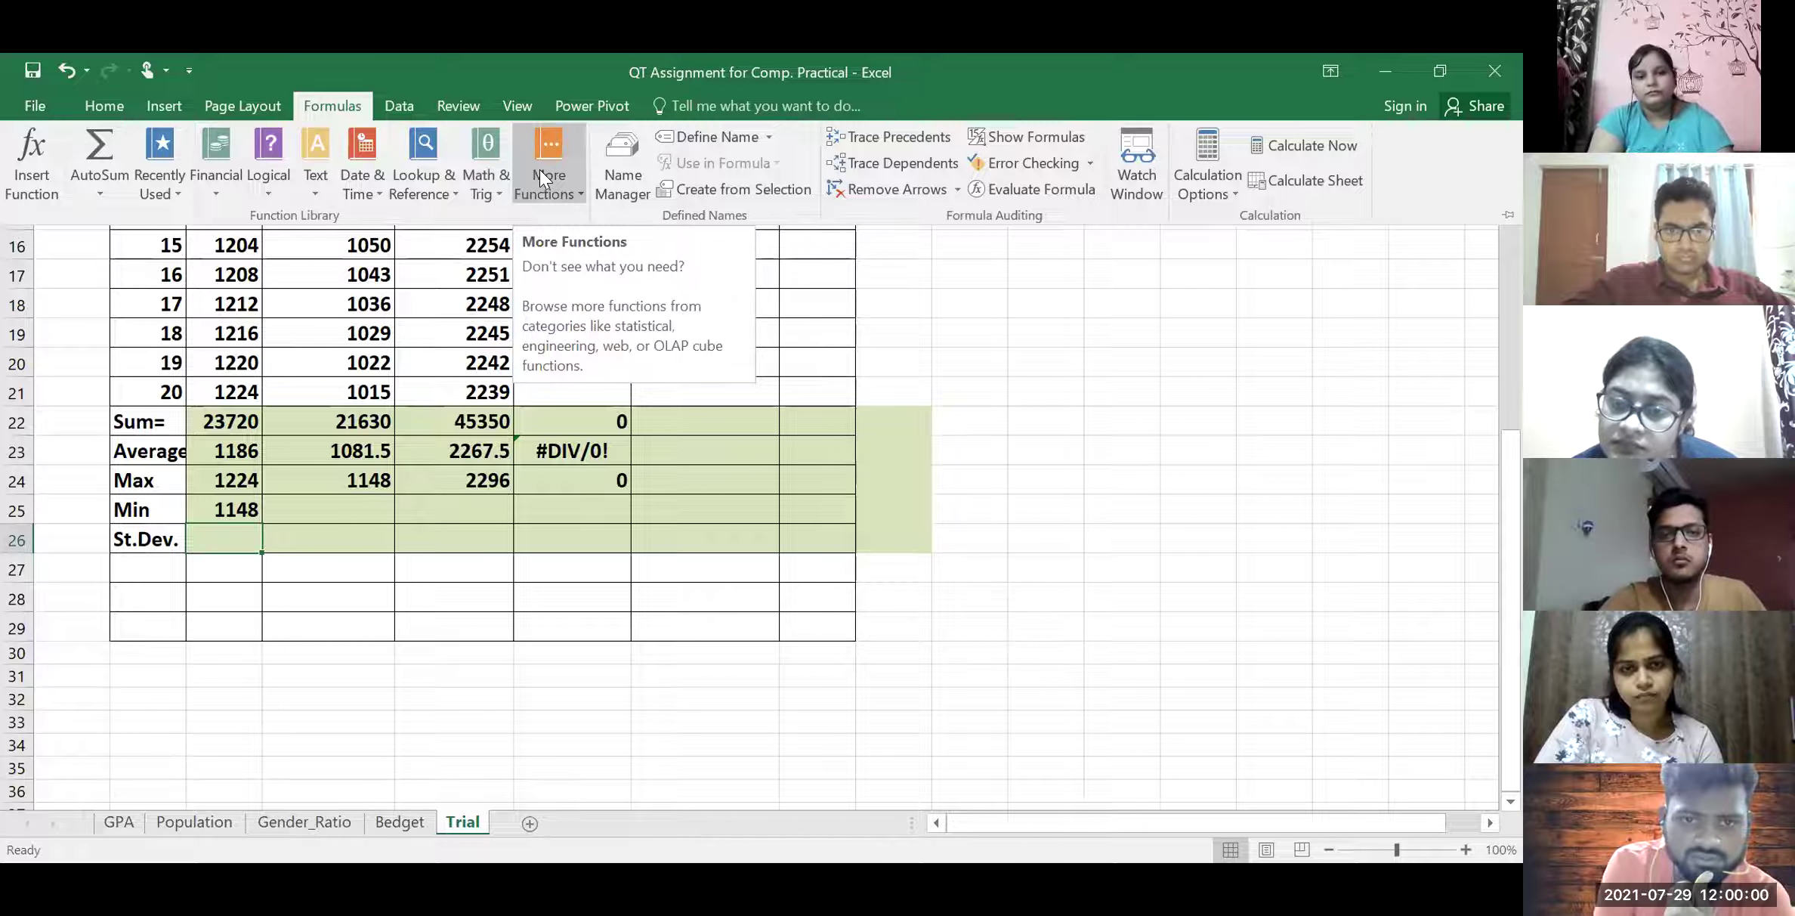
{"action": "left_click", "coordinate": [550, 218]}
{"action": "mouse_move", "coordinate": [575, 219]}
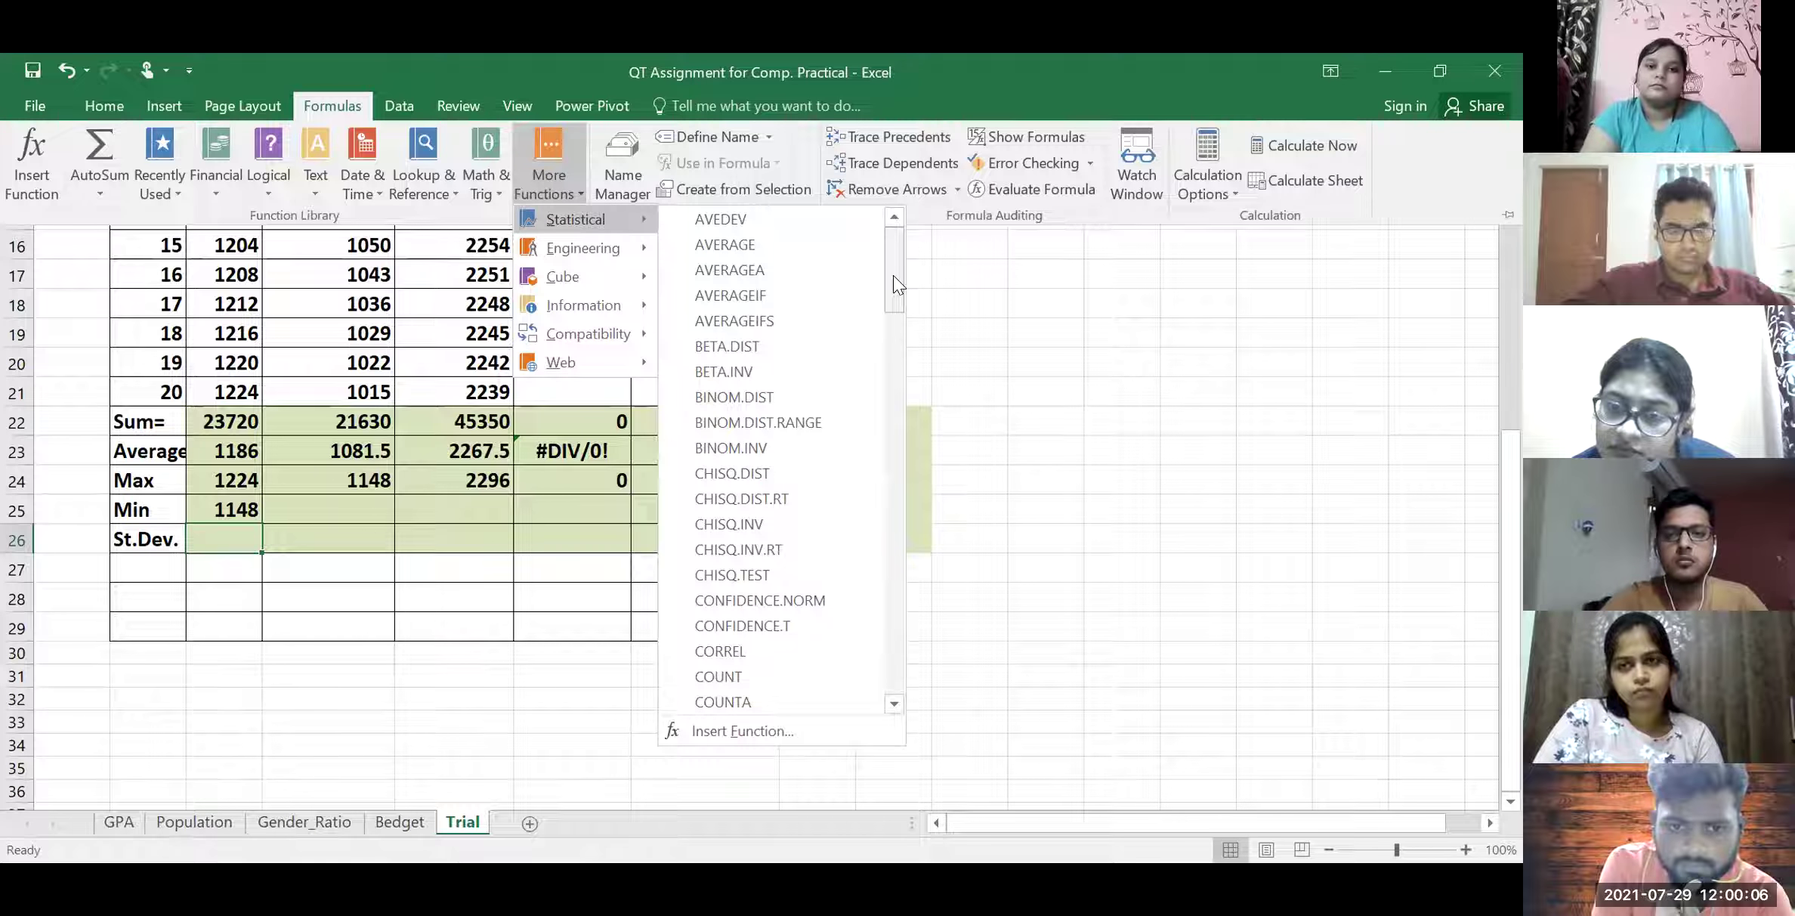
{"action": "left_click_drag", "start_coordinate": [893, 275], "coordinate": [862, 683]}
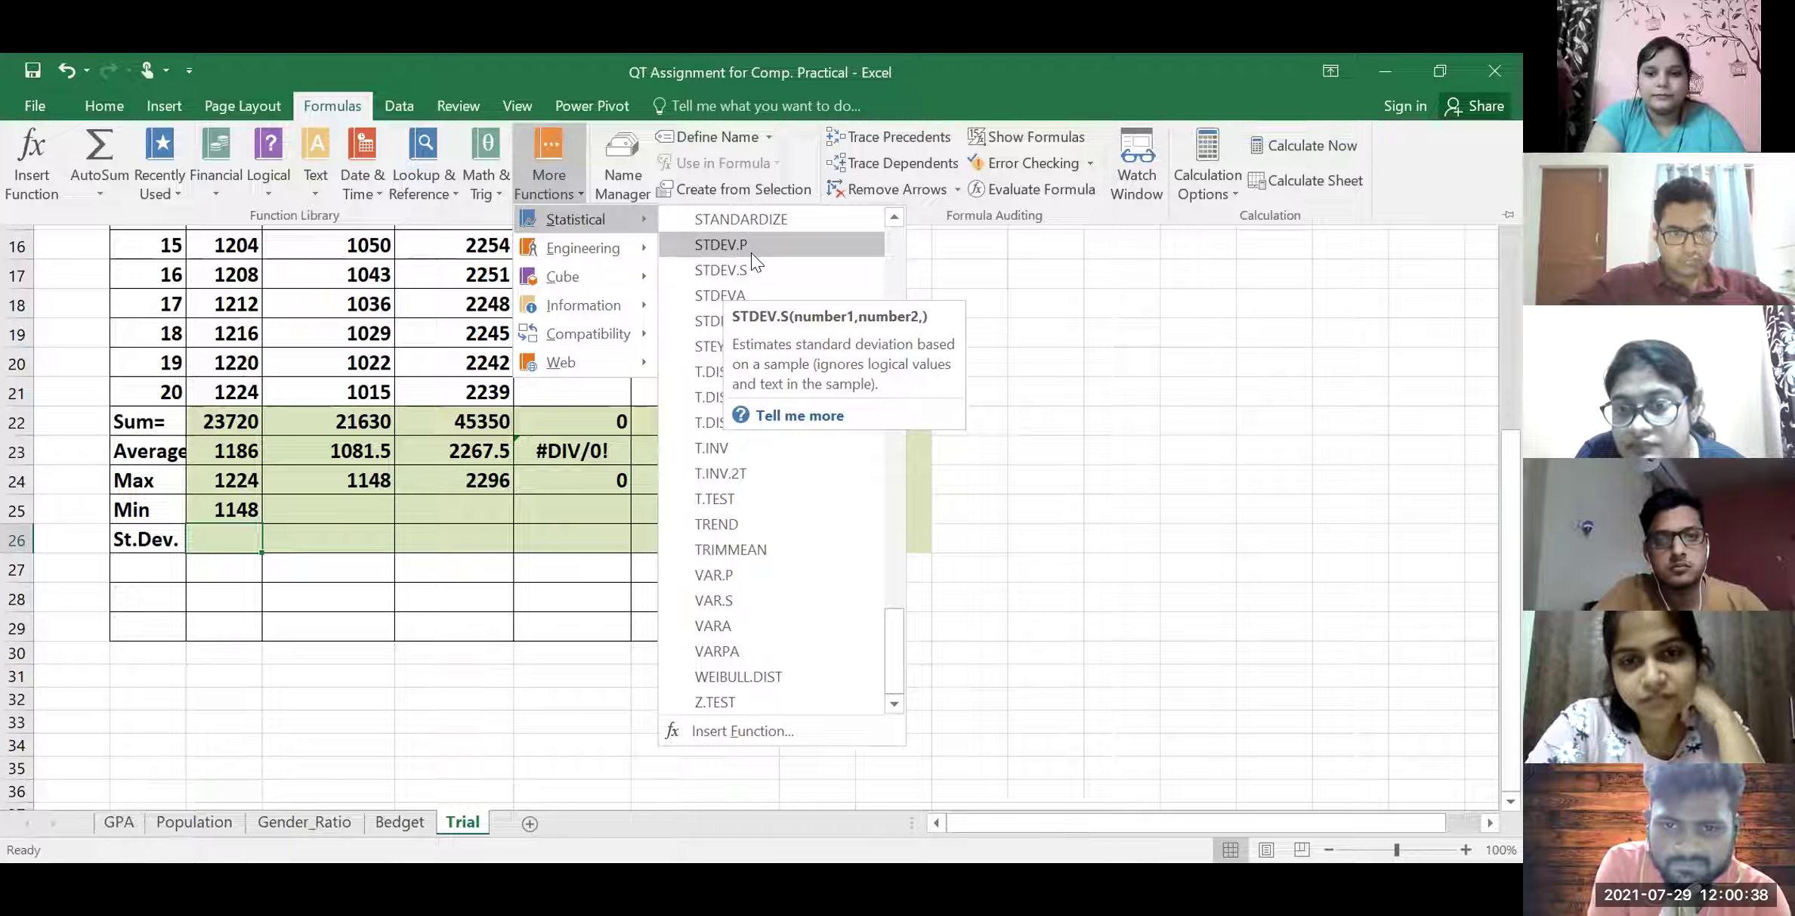
{"action": "mouse_move", "coordinate": [721, 244]}
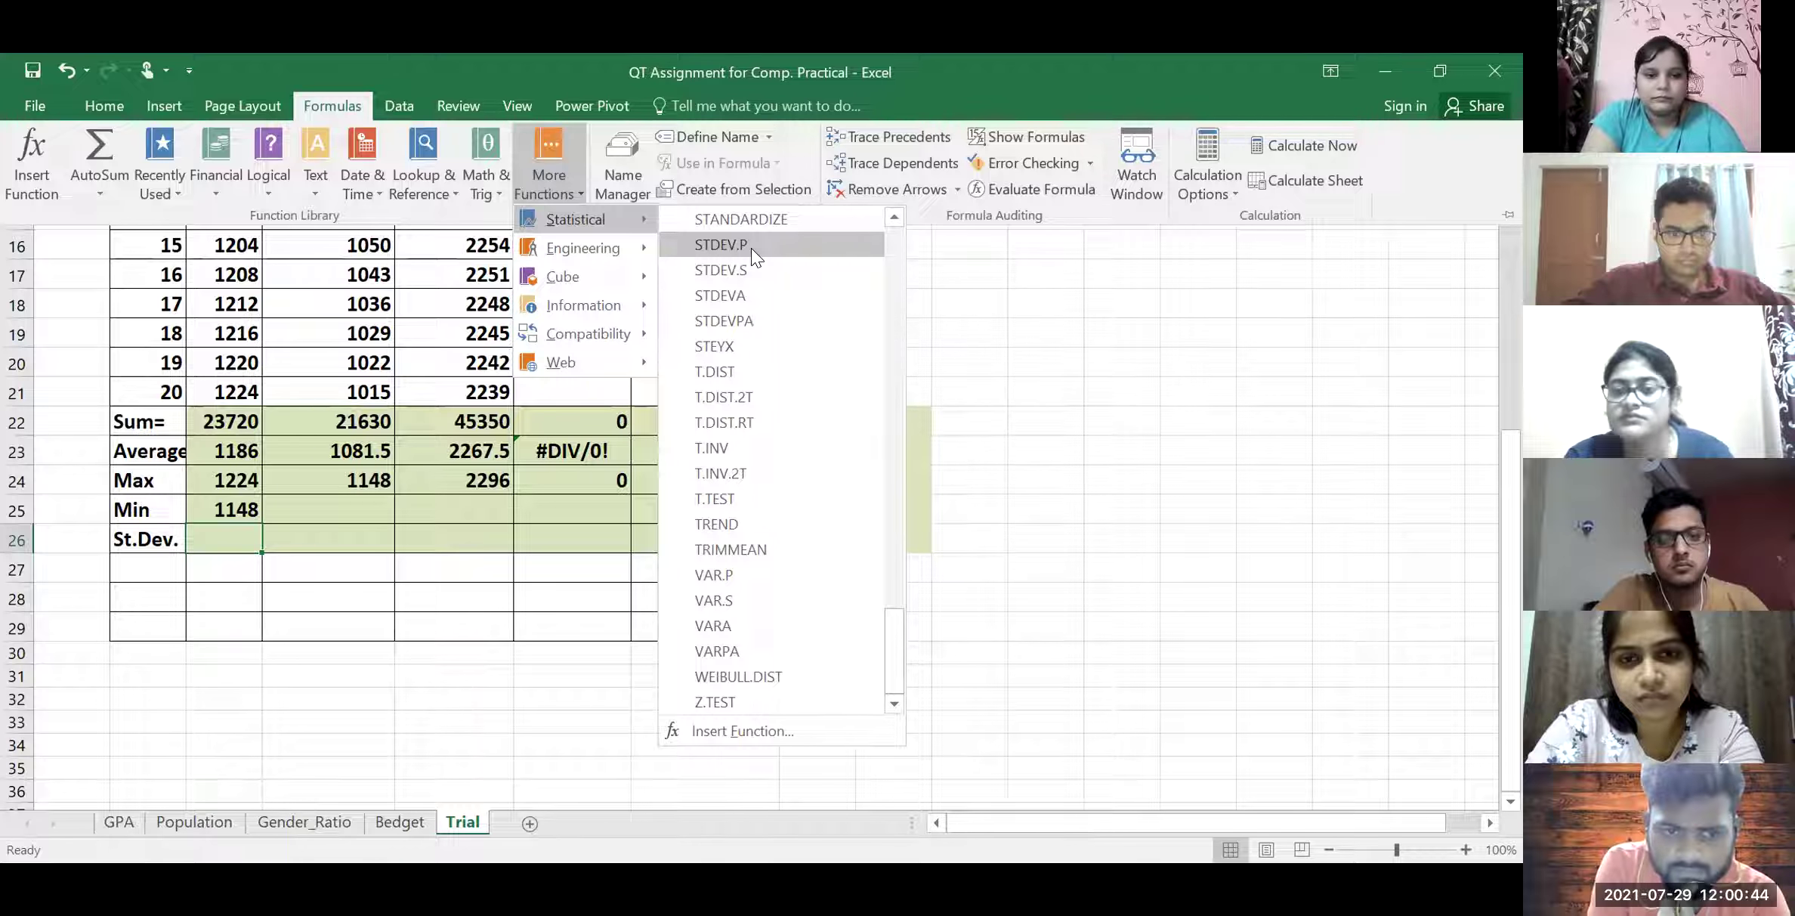
{"action": "left_click", "coordinate": [750, 245]}
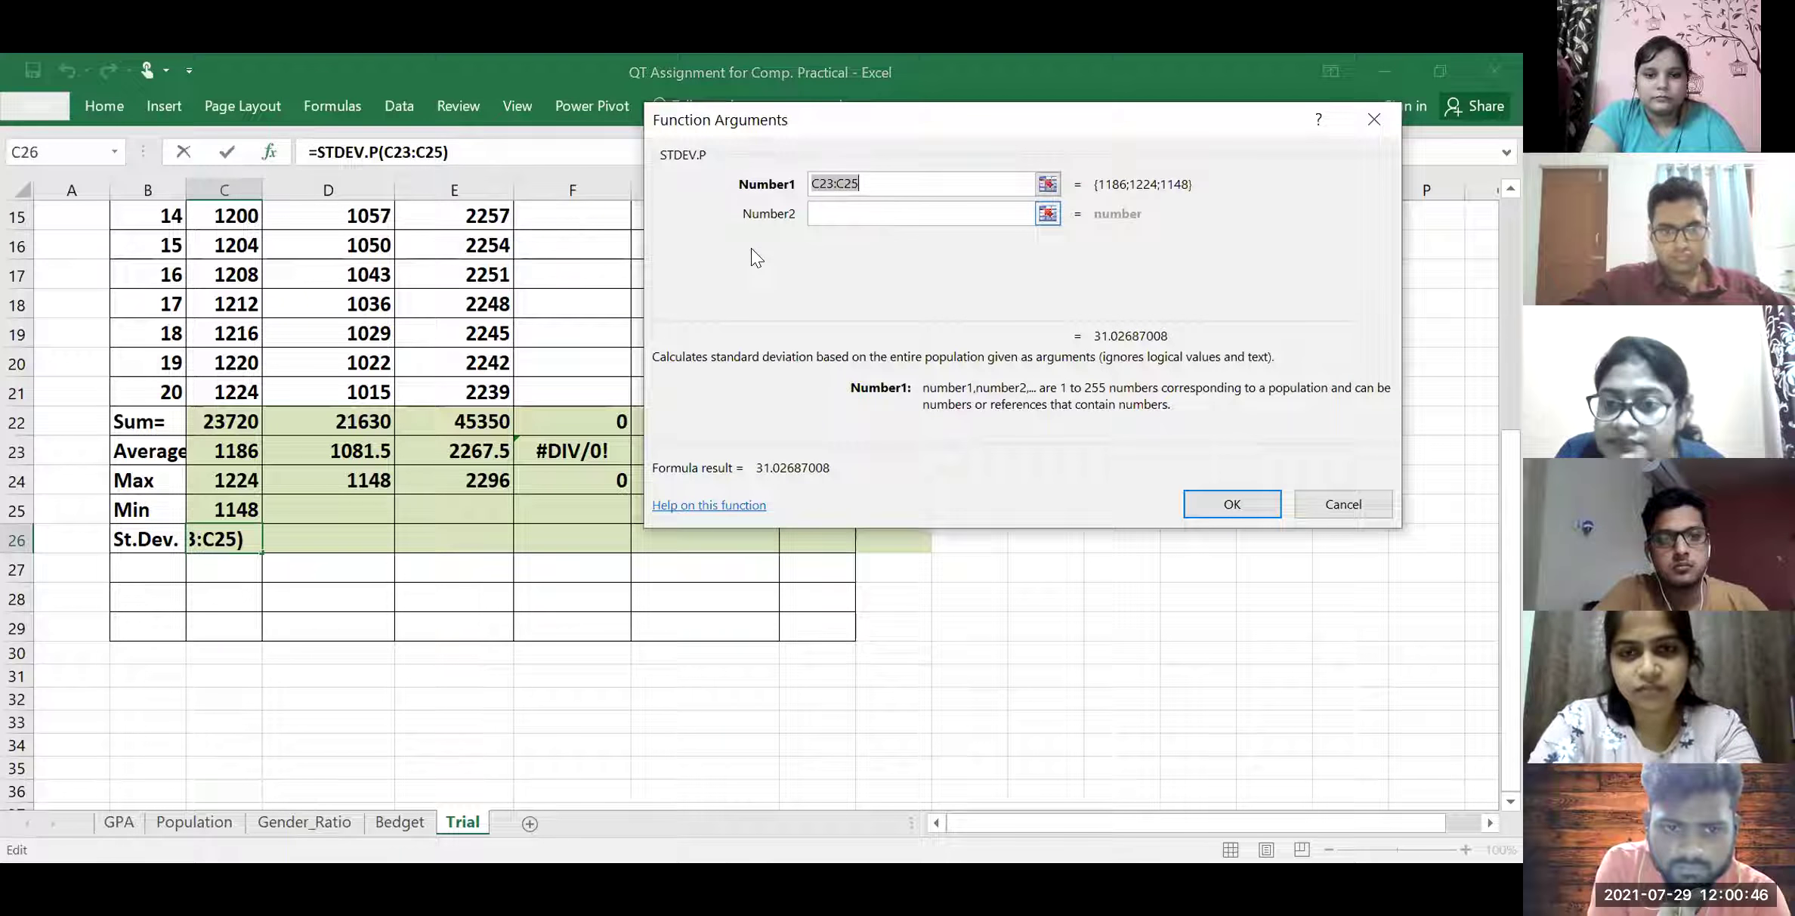
{"action": "left_click", "coordinate": [826, 184]}
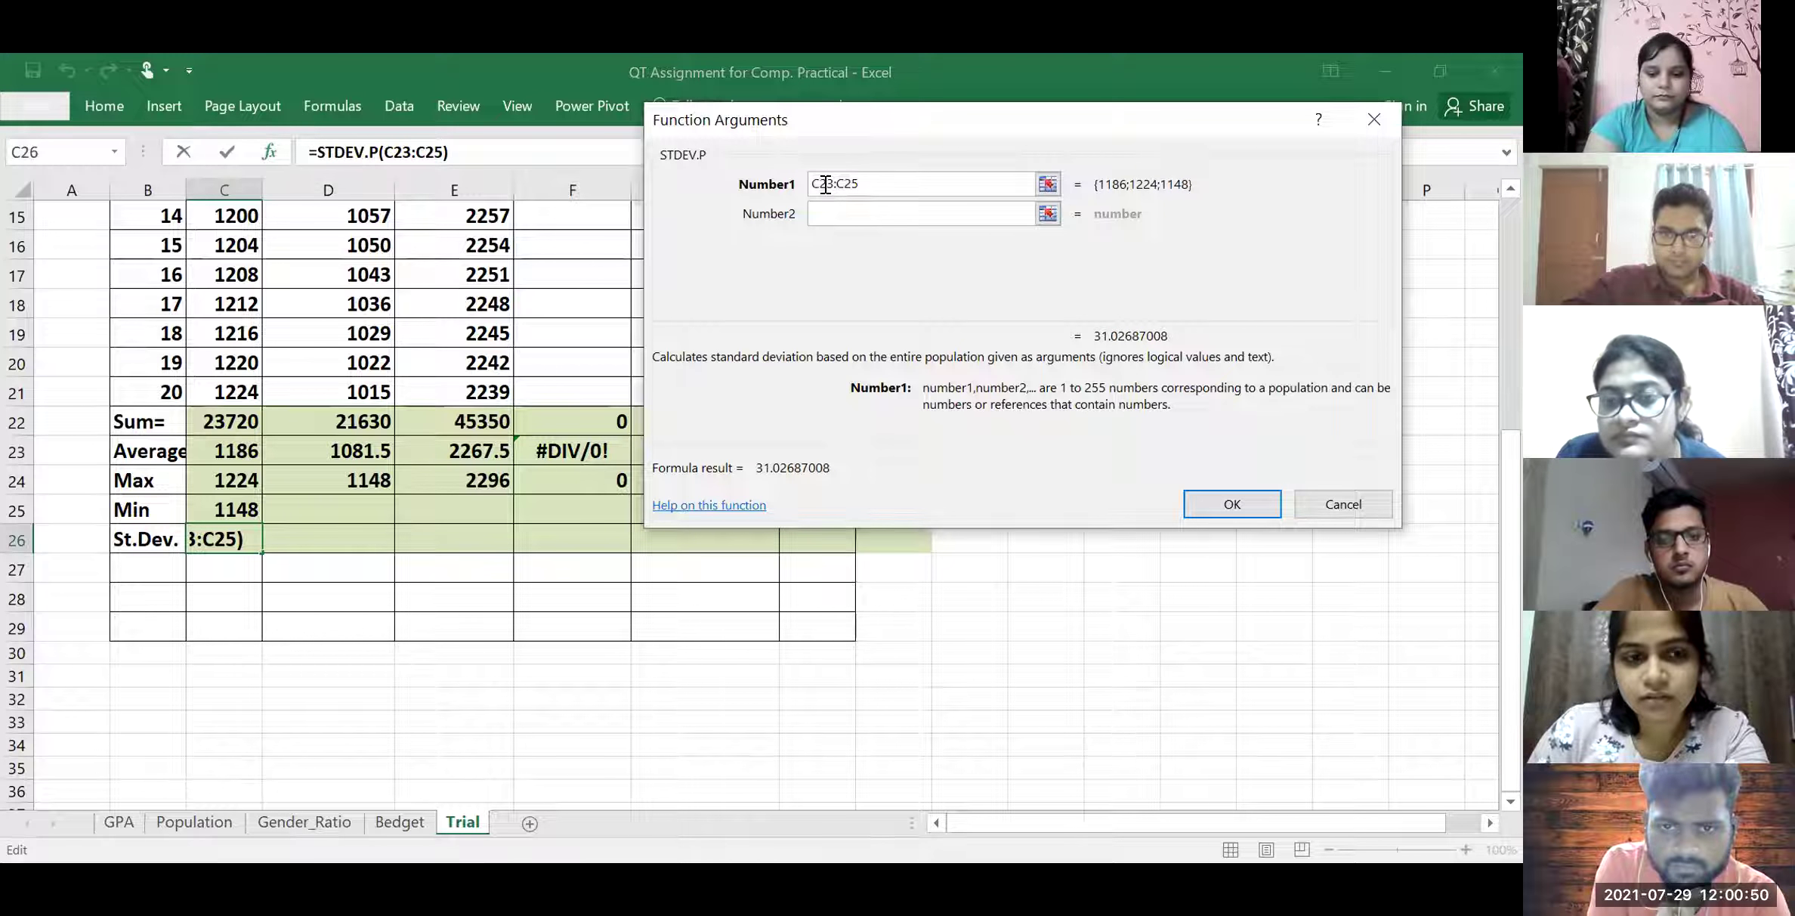
{"action": "key", "text": "Delete"}
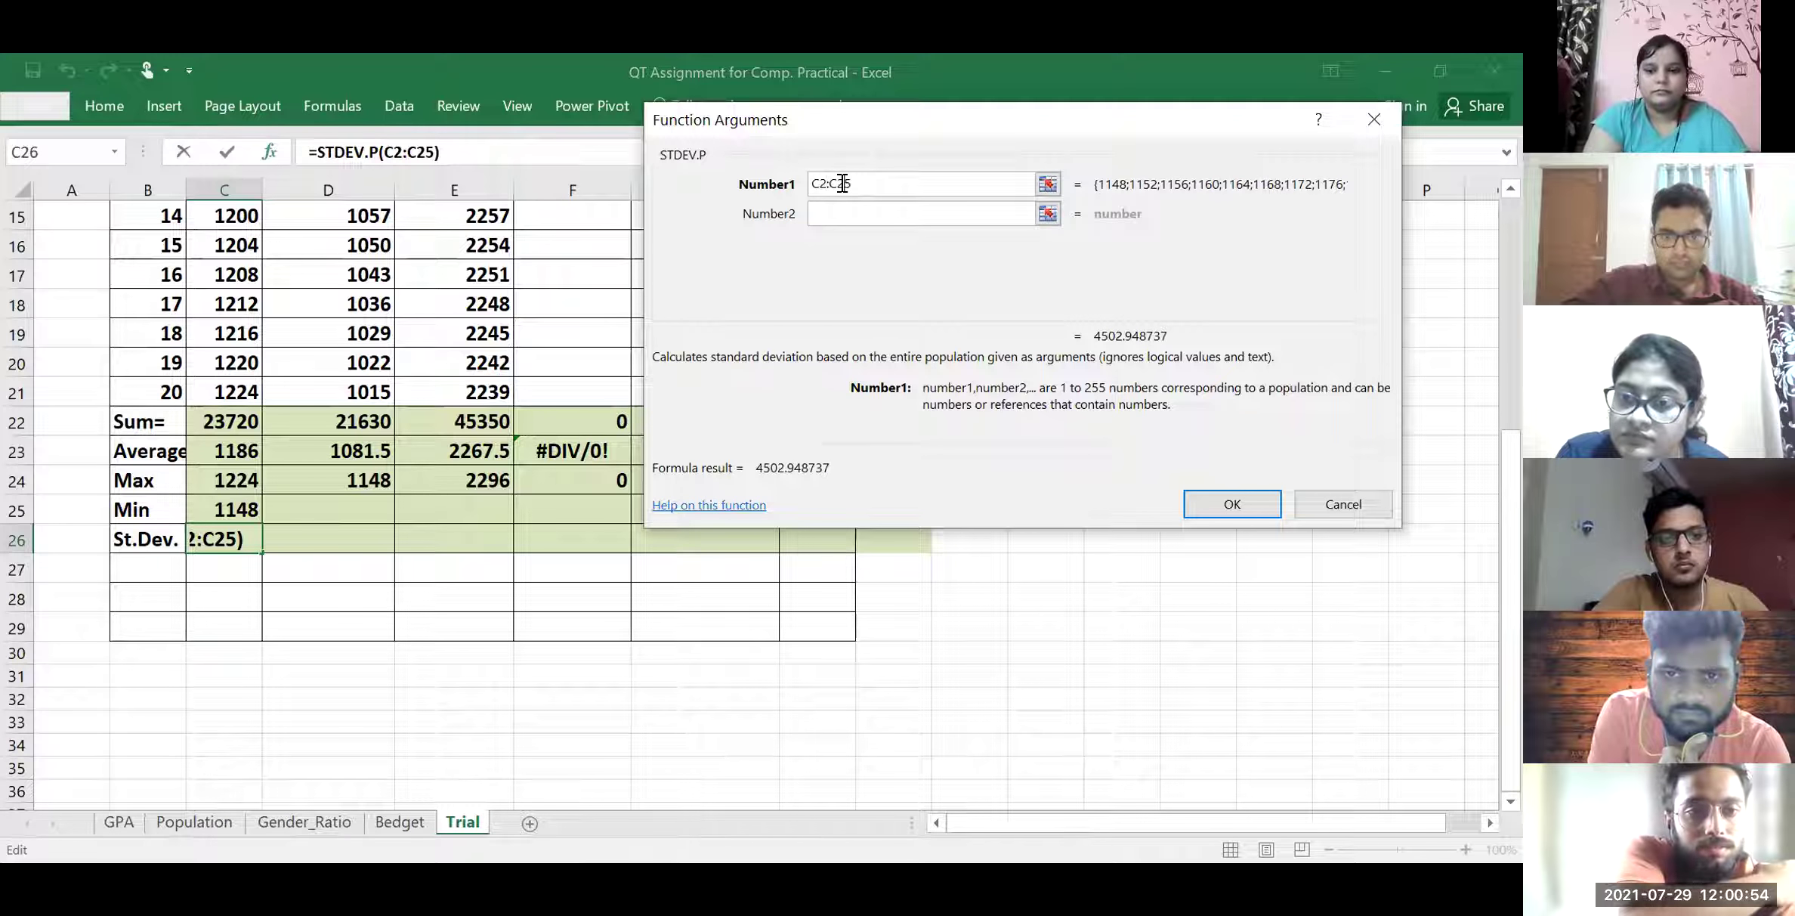
{"action": "key", "text": "Delete"}
{"action": "type", "text": "1"}
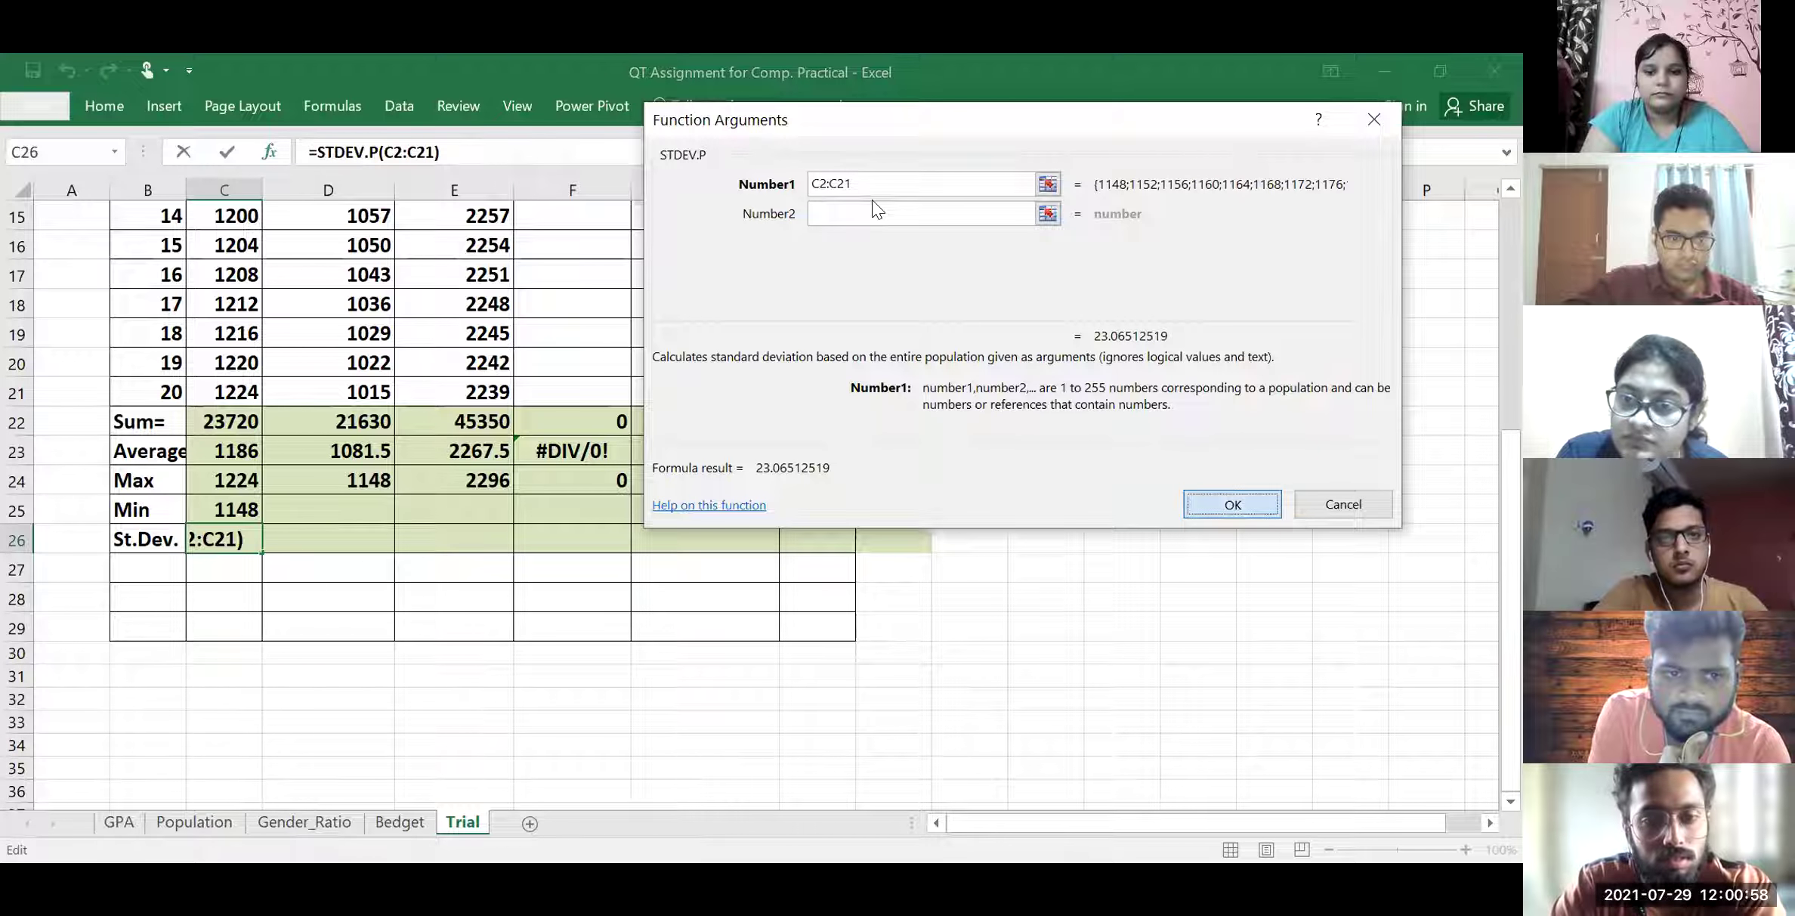
{"action": "key", "text": "Return"}
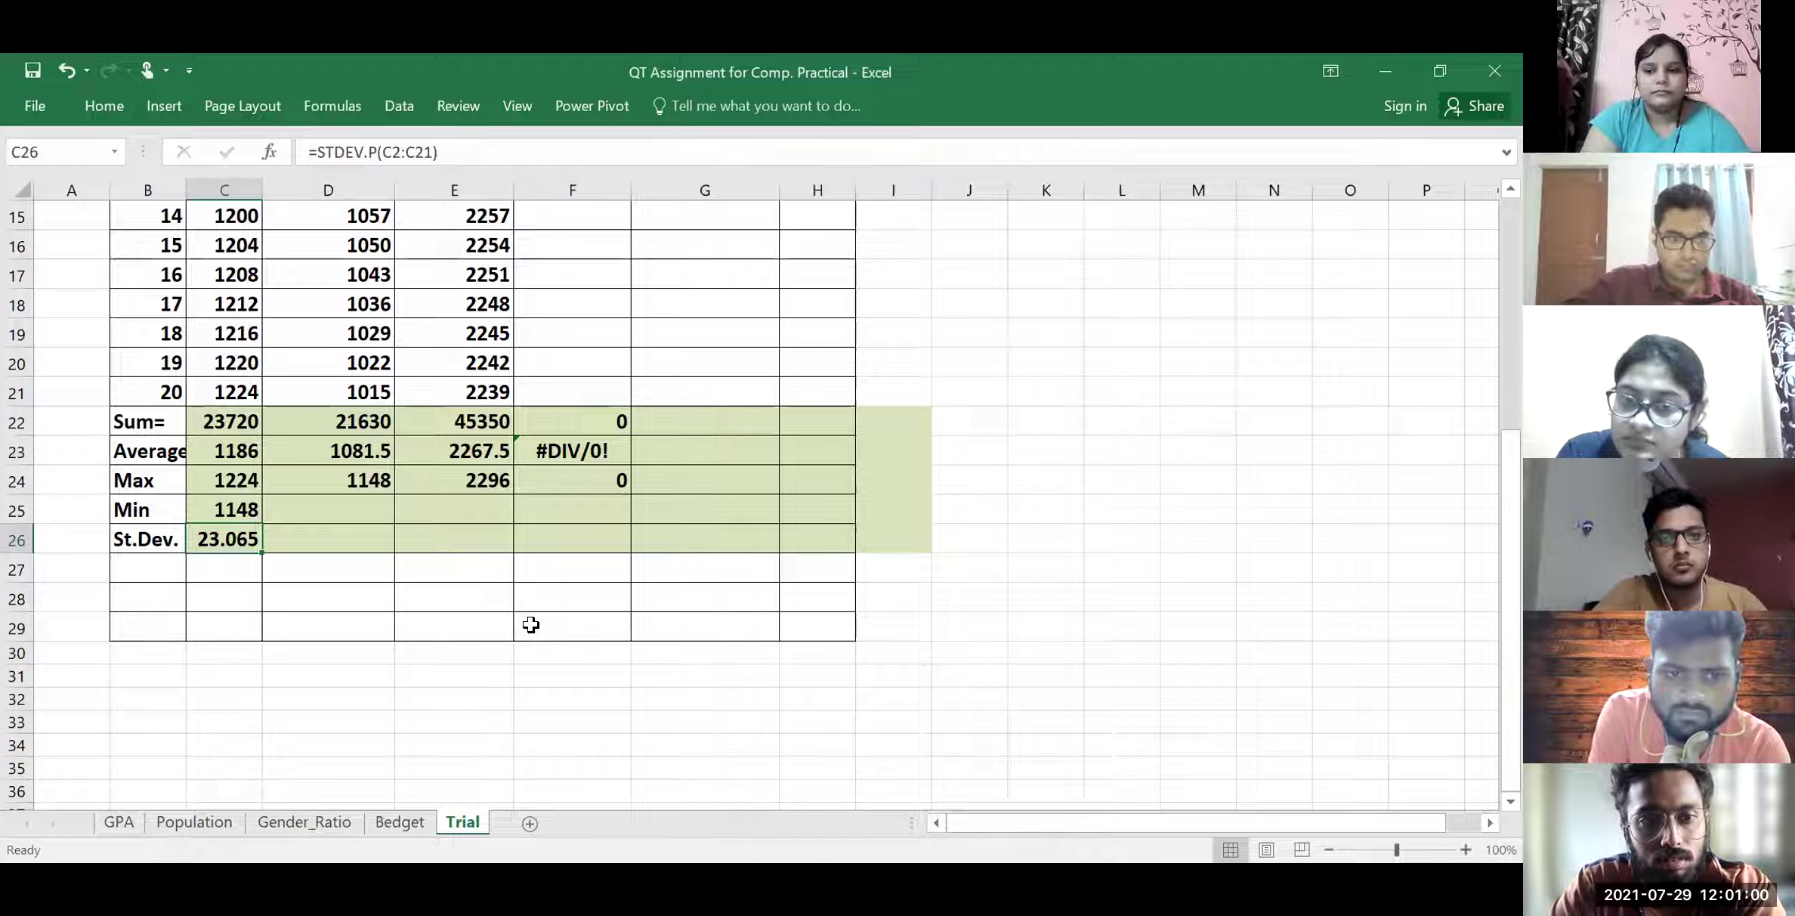
Fill the STDEV.P formula from C26 across to F26
{"action": "left_click_drag", "start_coordinate": [261, 552], "coordinate": [657, 556]}
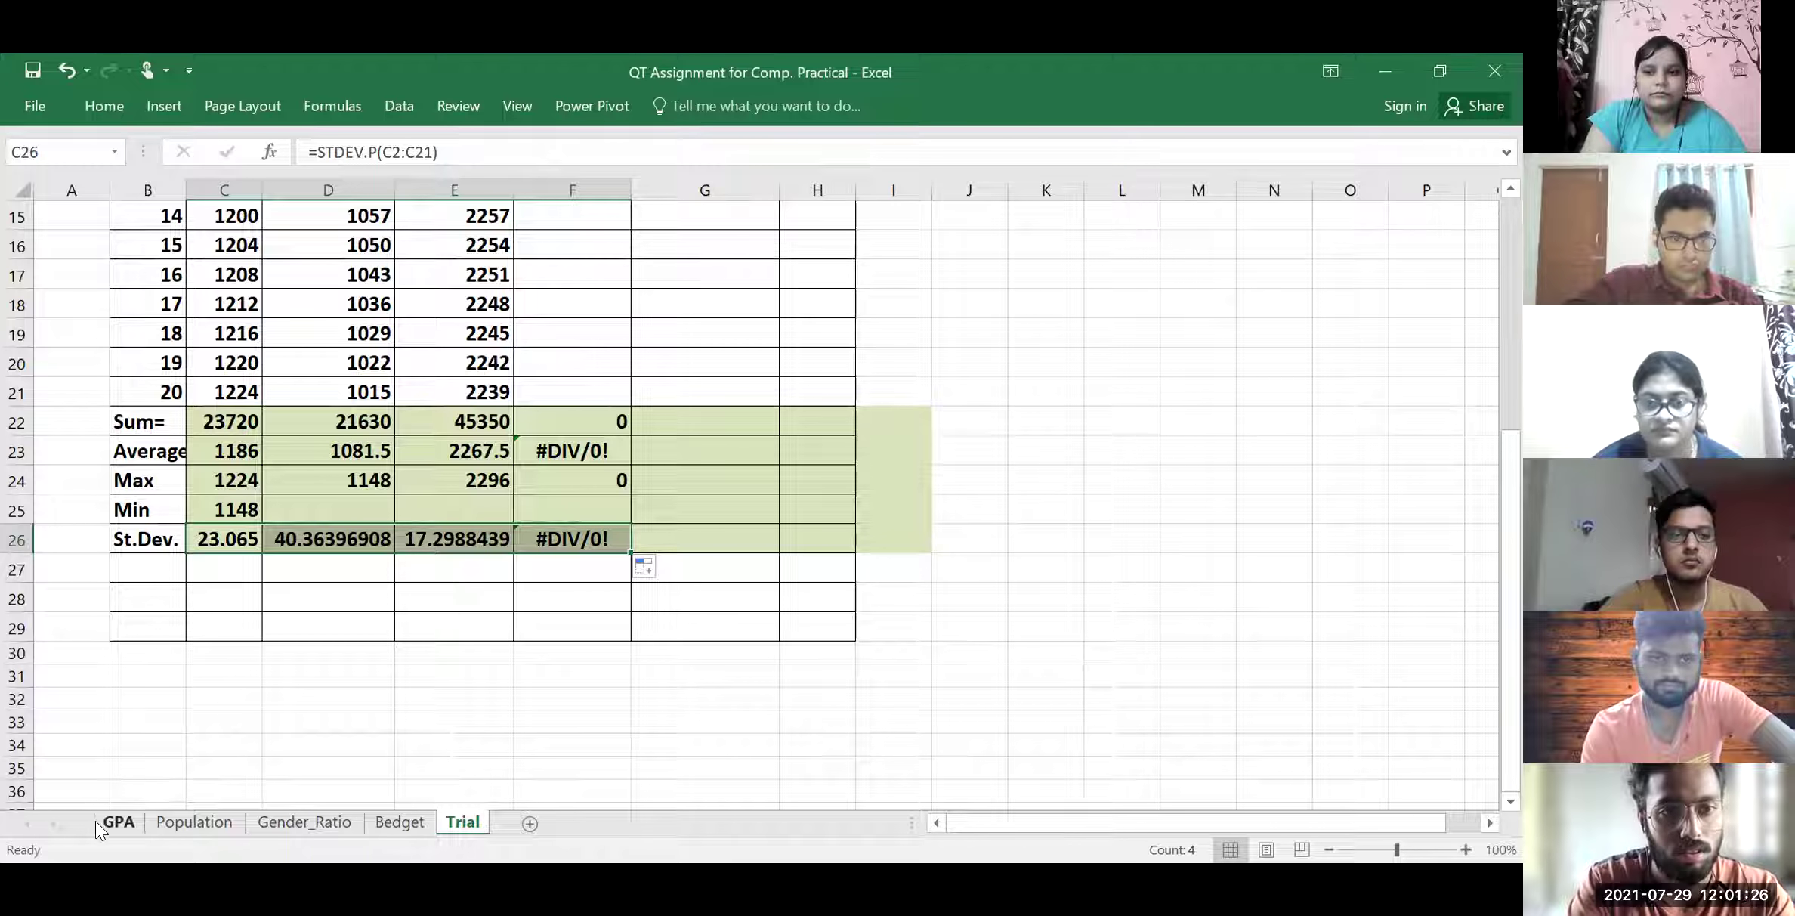
Switch to the GPA sheet with the Roll, FAM, ECO, MM and QT grade table
{"action": "left_click", "coordinate": [119, 823]}
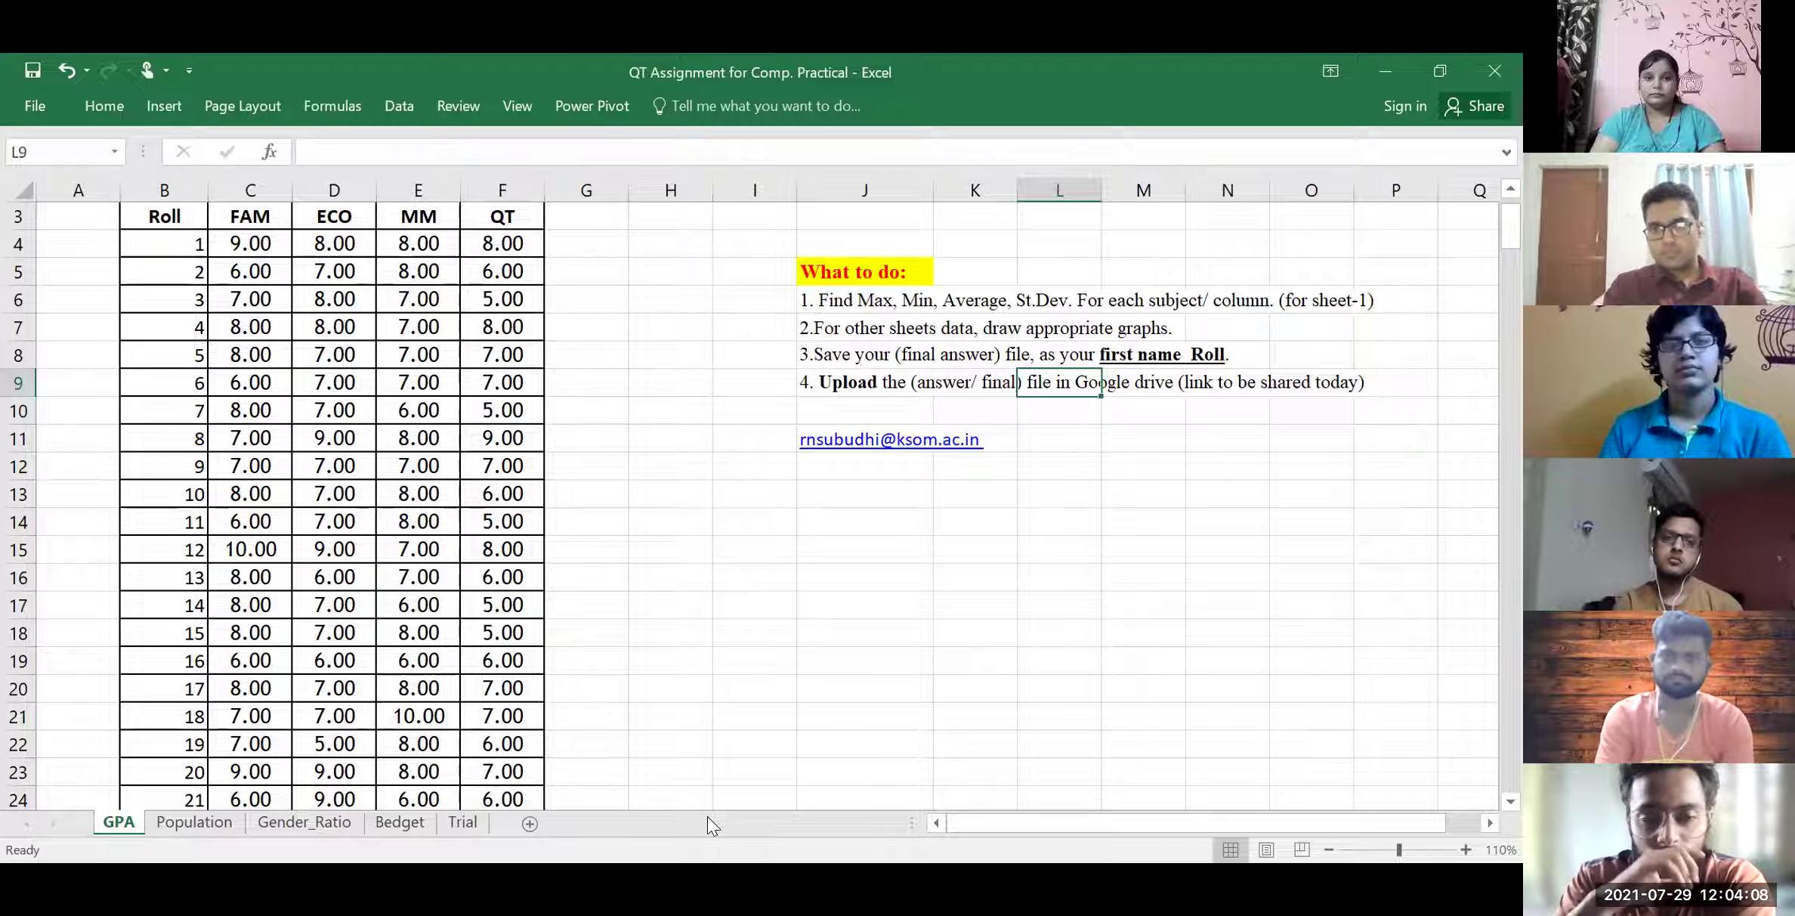
Jump to the end of the Roll column and select B269 just below the GPA data
{"action": "left_click", "coordinate": [176, 769]}
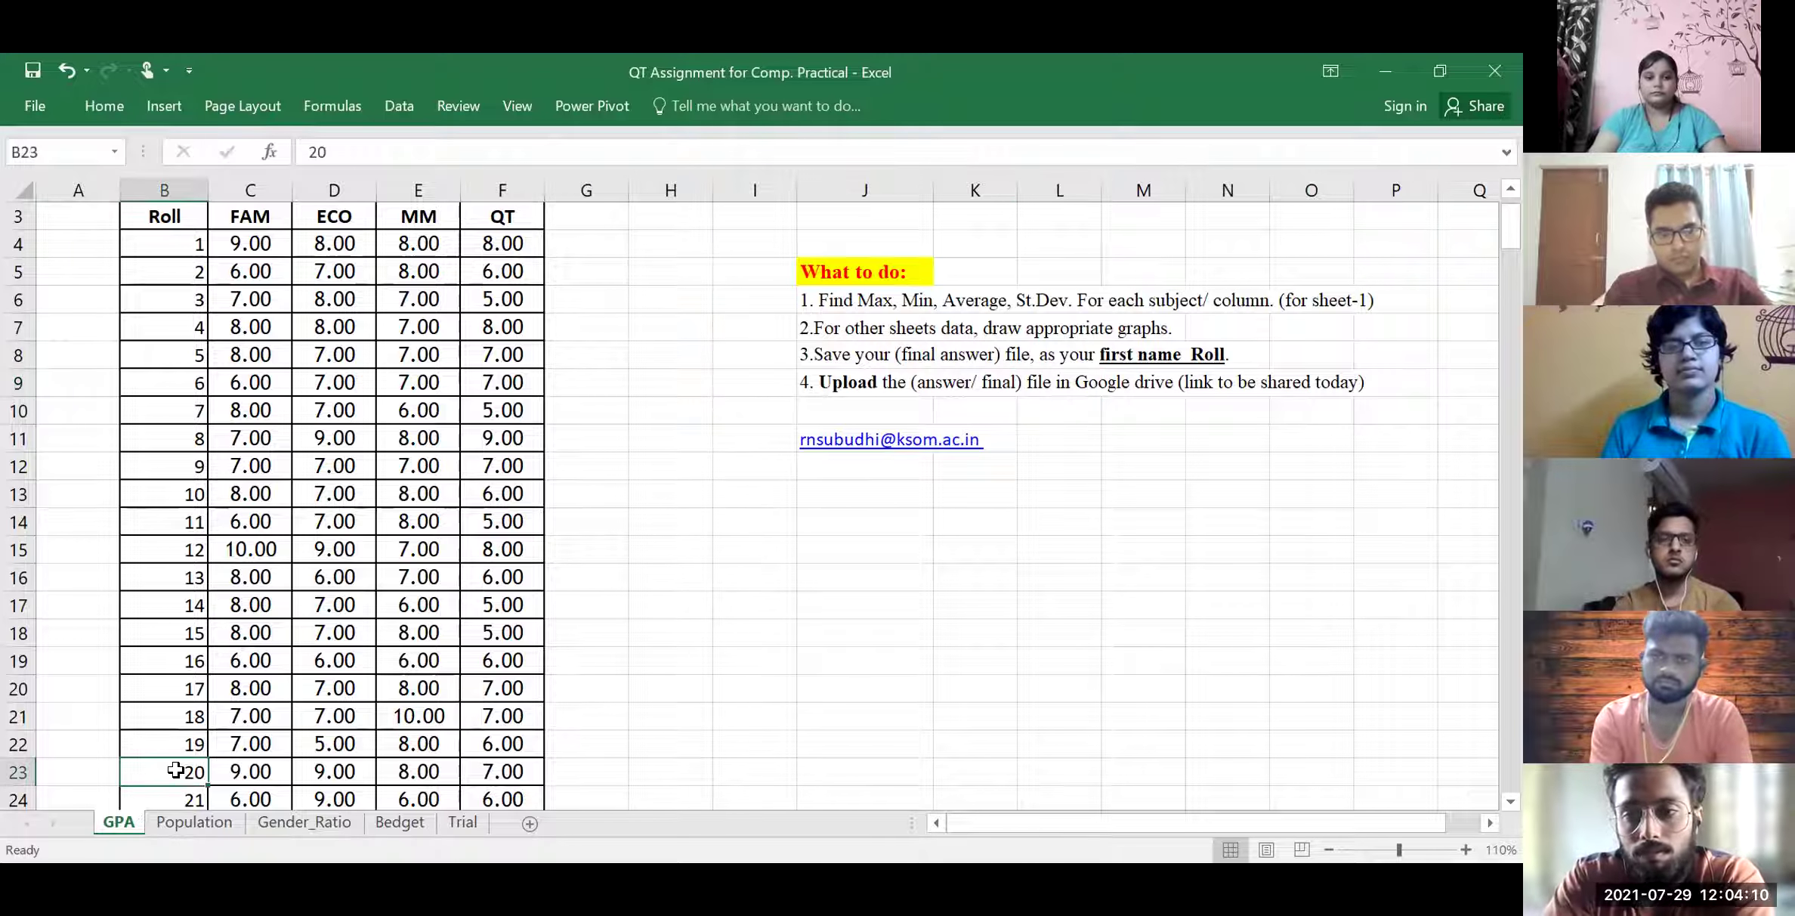
{"action": "key", "text": "ctrl+Down"}
{"action": "key", "text": "Down"}
{"action": "key", "text": "Down"}
{"action": "key", "text": "Down"}
{"action": "key", "text": "Down"}
{"action": "key", "text": "Down"}
{"action": "key", "text": "Down"}
{"action": "key", "text": "Down"}
{"action": "key", "text": "Down"}
{"action": "key", "text": "Down"}
{"action": "key", "text": "Down"}
{"action": "key", "text": "Down"}
{"action": "key", "text": "Down"}
{"action": "key", "text": "Down"}
{"action": "key", "text": "Down"}
{"action": "key", "text": "Down"}
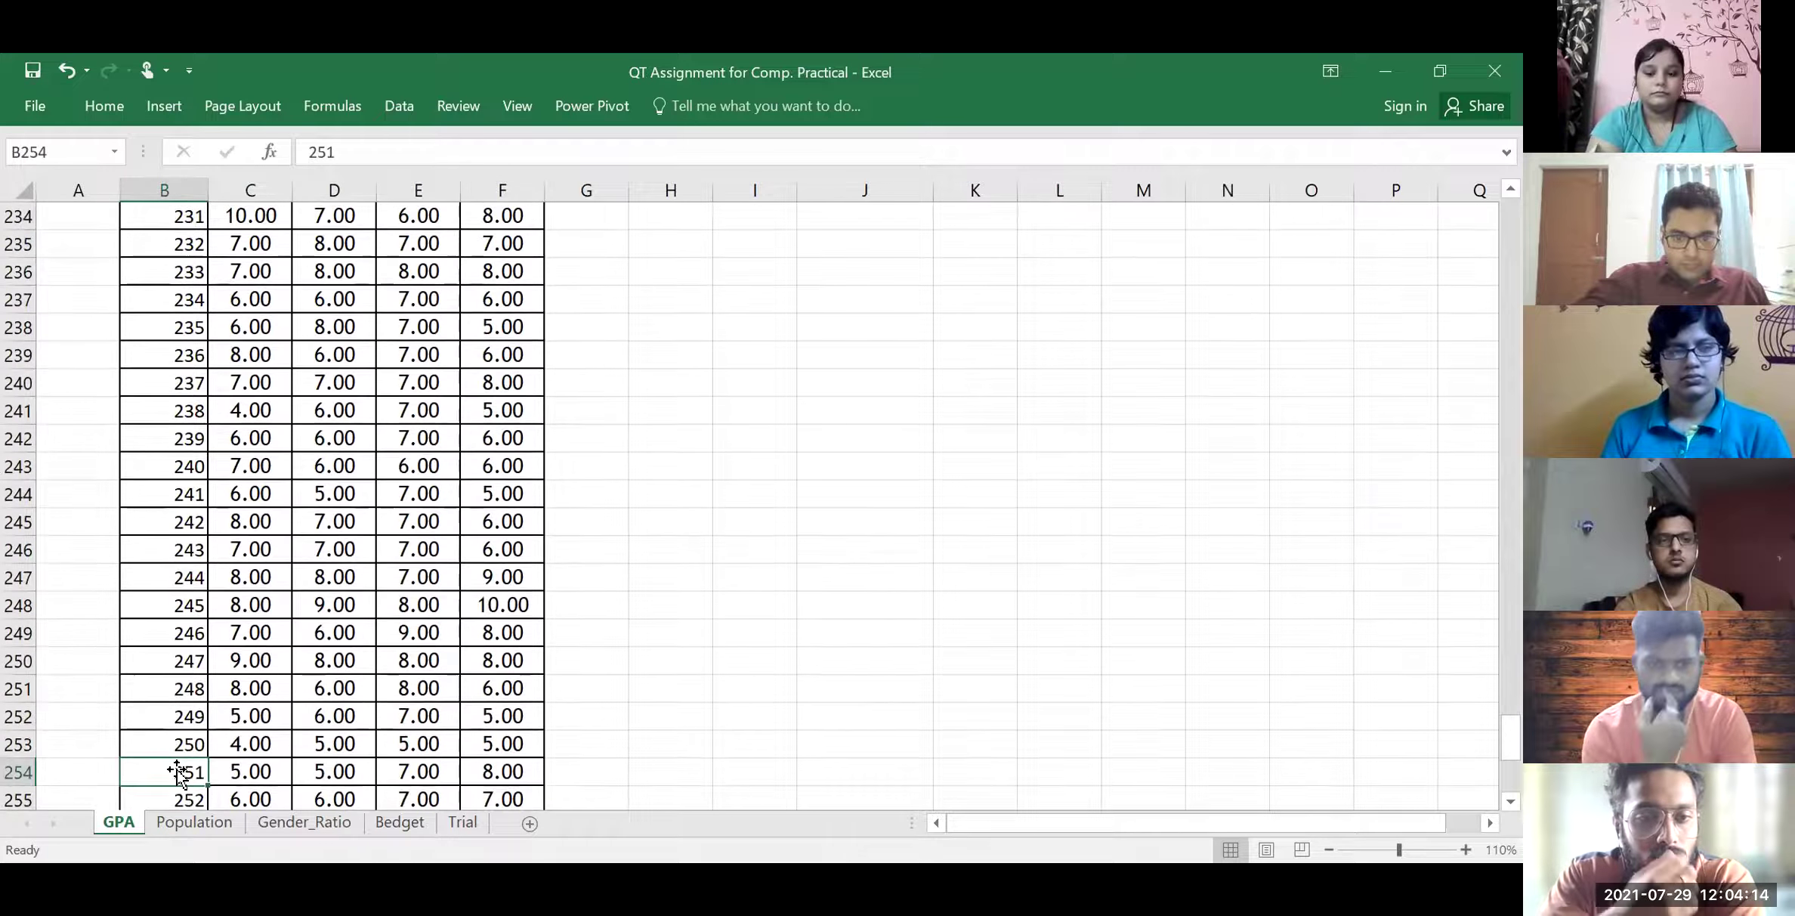
{"action": "key", "text": "Down"}
{"action": "key", "text": "Down"}
{"action": "key", "text": "Down"}
{"action": "key", "text": "Up"}
{"action": "key", "text": "Up"}
{"action": "key", "text": "Up"}
{"action": "scroll", "coordinate": [176, 769], "scroll_direction": "up", "scroll_amount": 2}
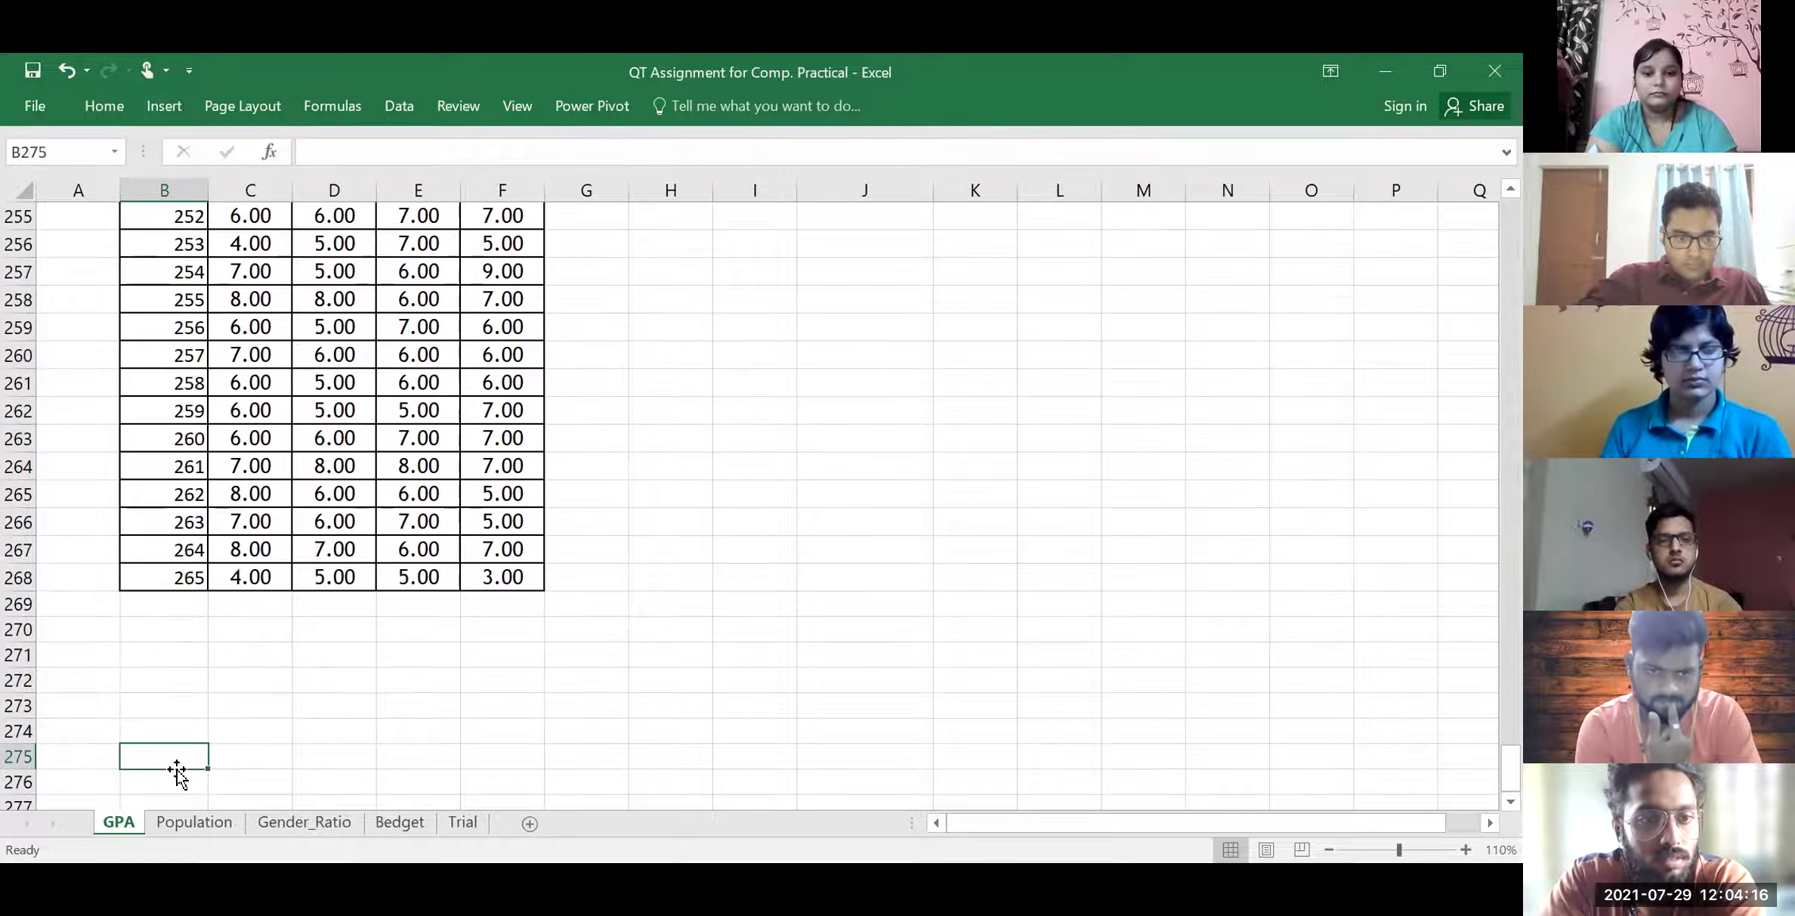
{"action": "left_click", "coordinate": [173, 599]}
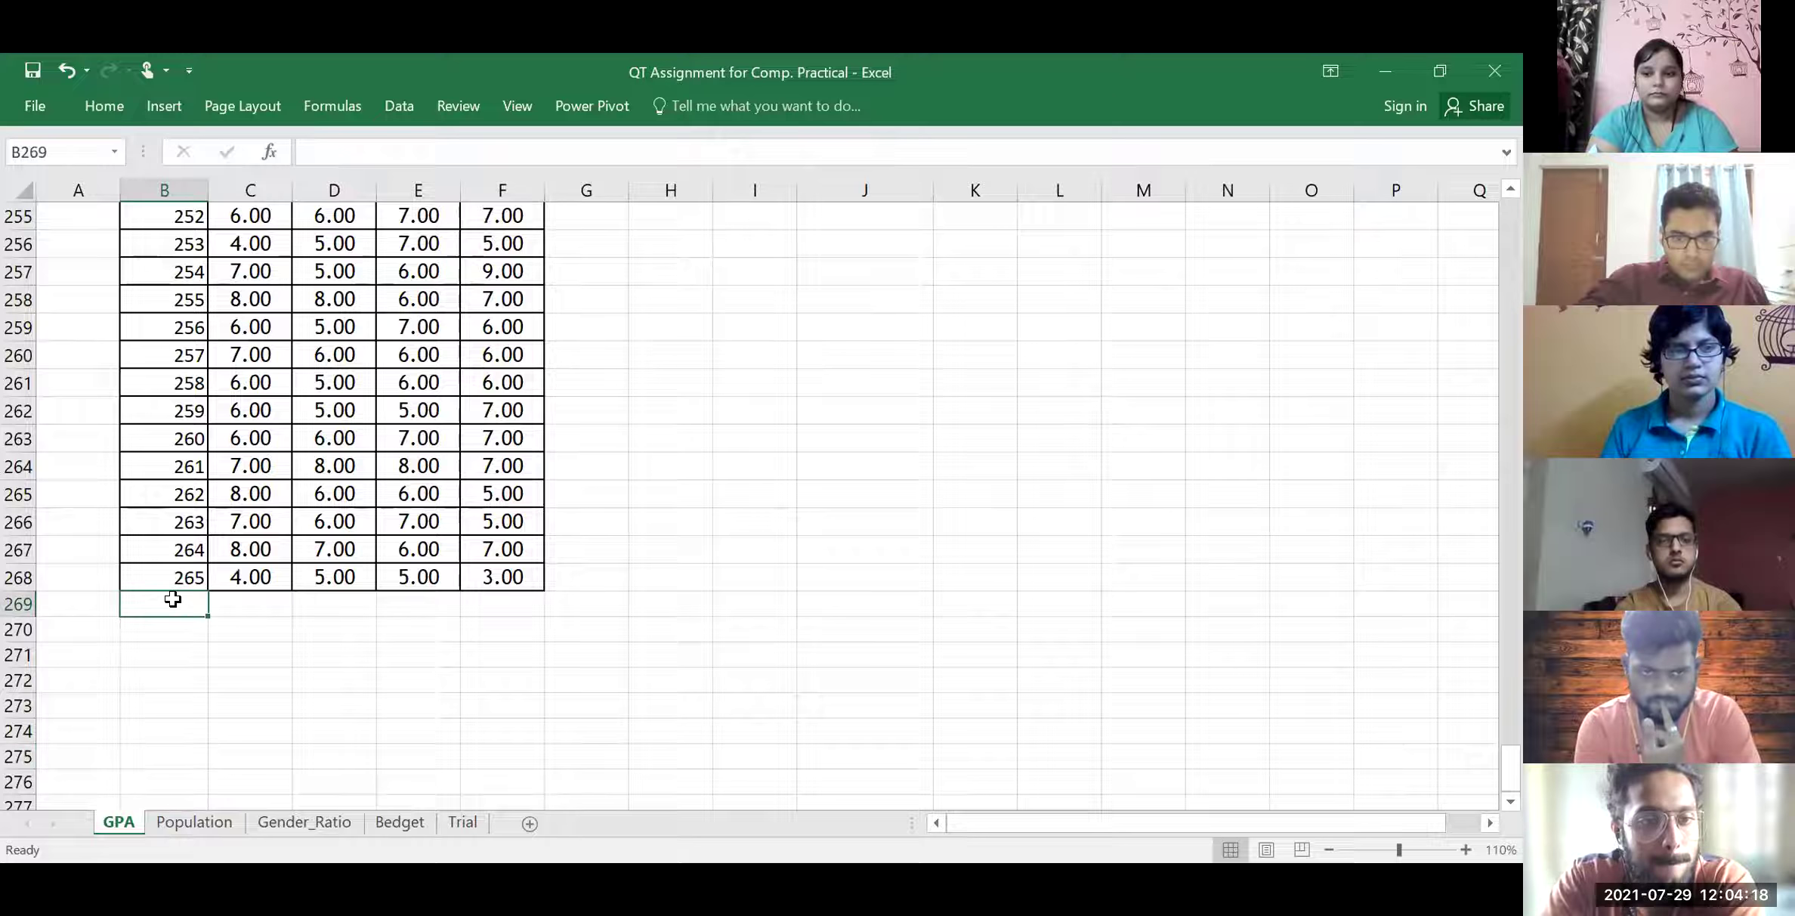
Type the labels Max, Min, Avg and St Dev down B269:B272
{"action": "type", "text": "Max"}
{"action": "key", "text": "Return"}
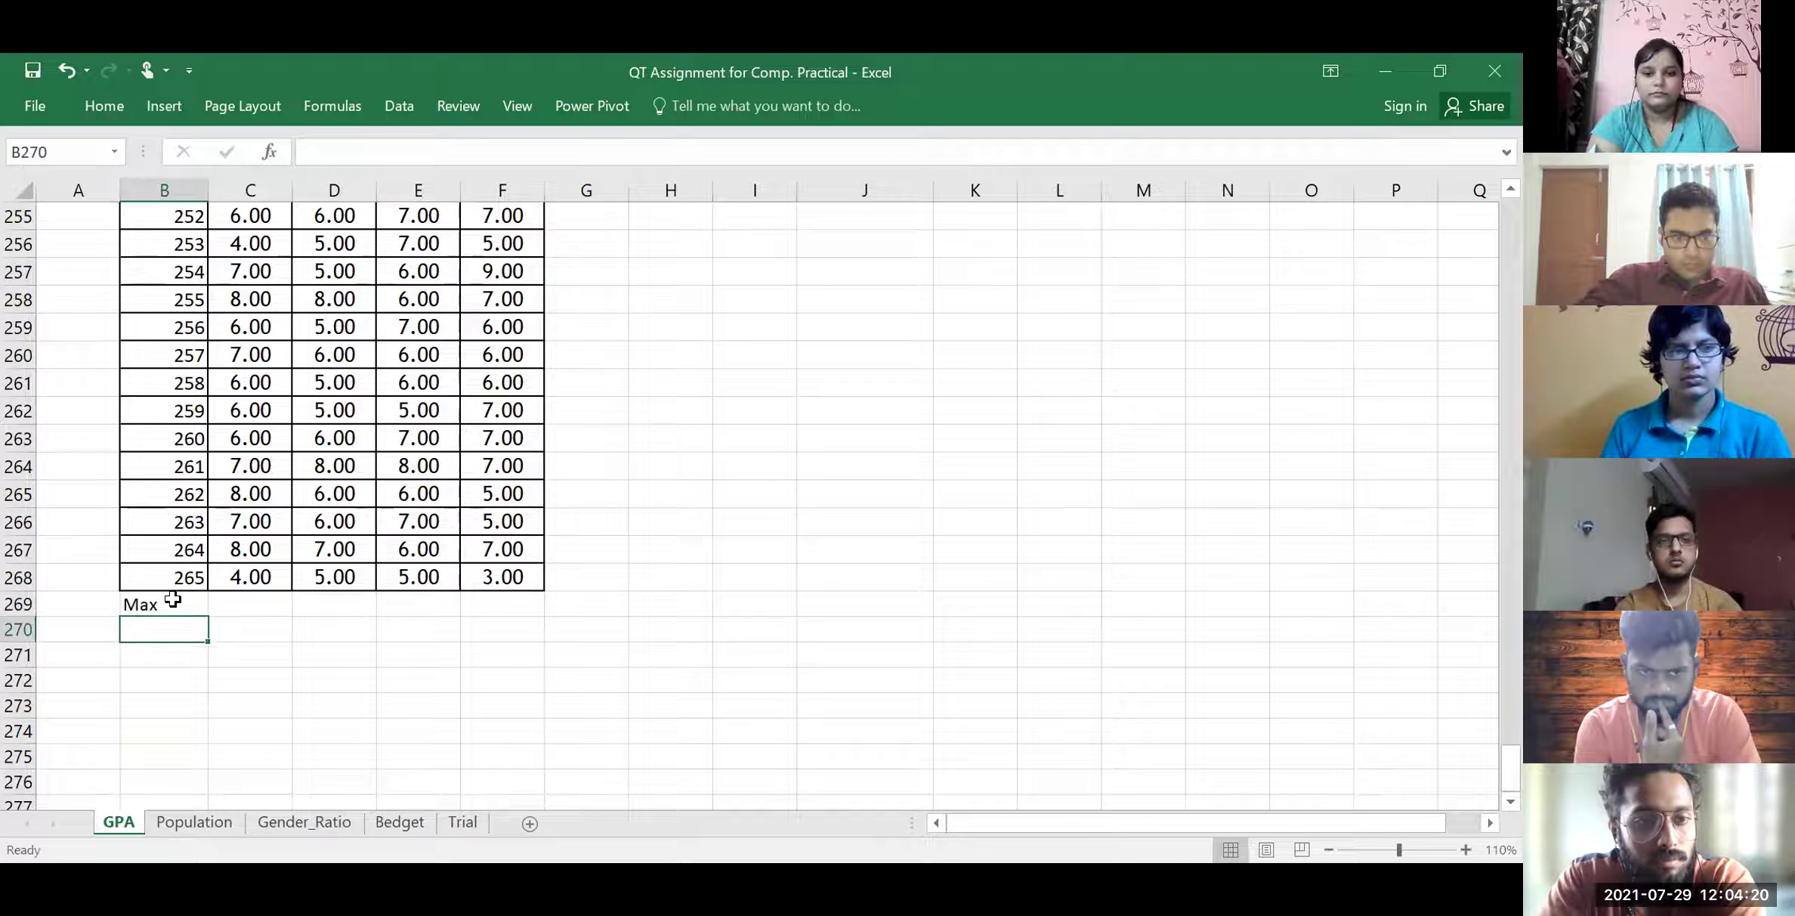
{"action": "type", "text": "Min"}
{"action": "key", "text": "Return"}
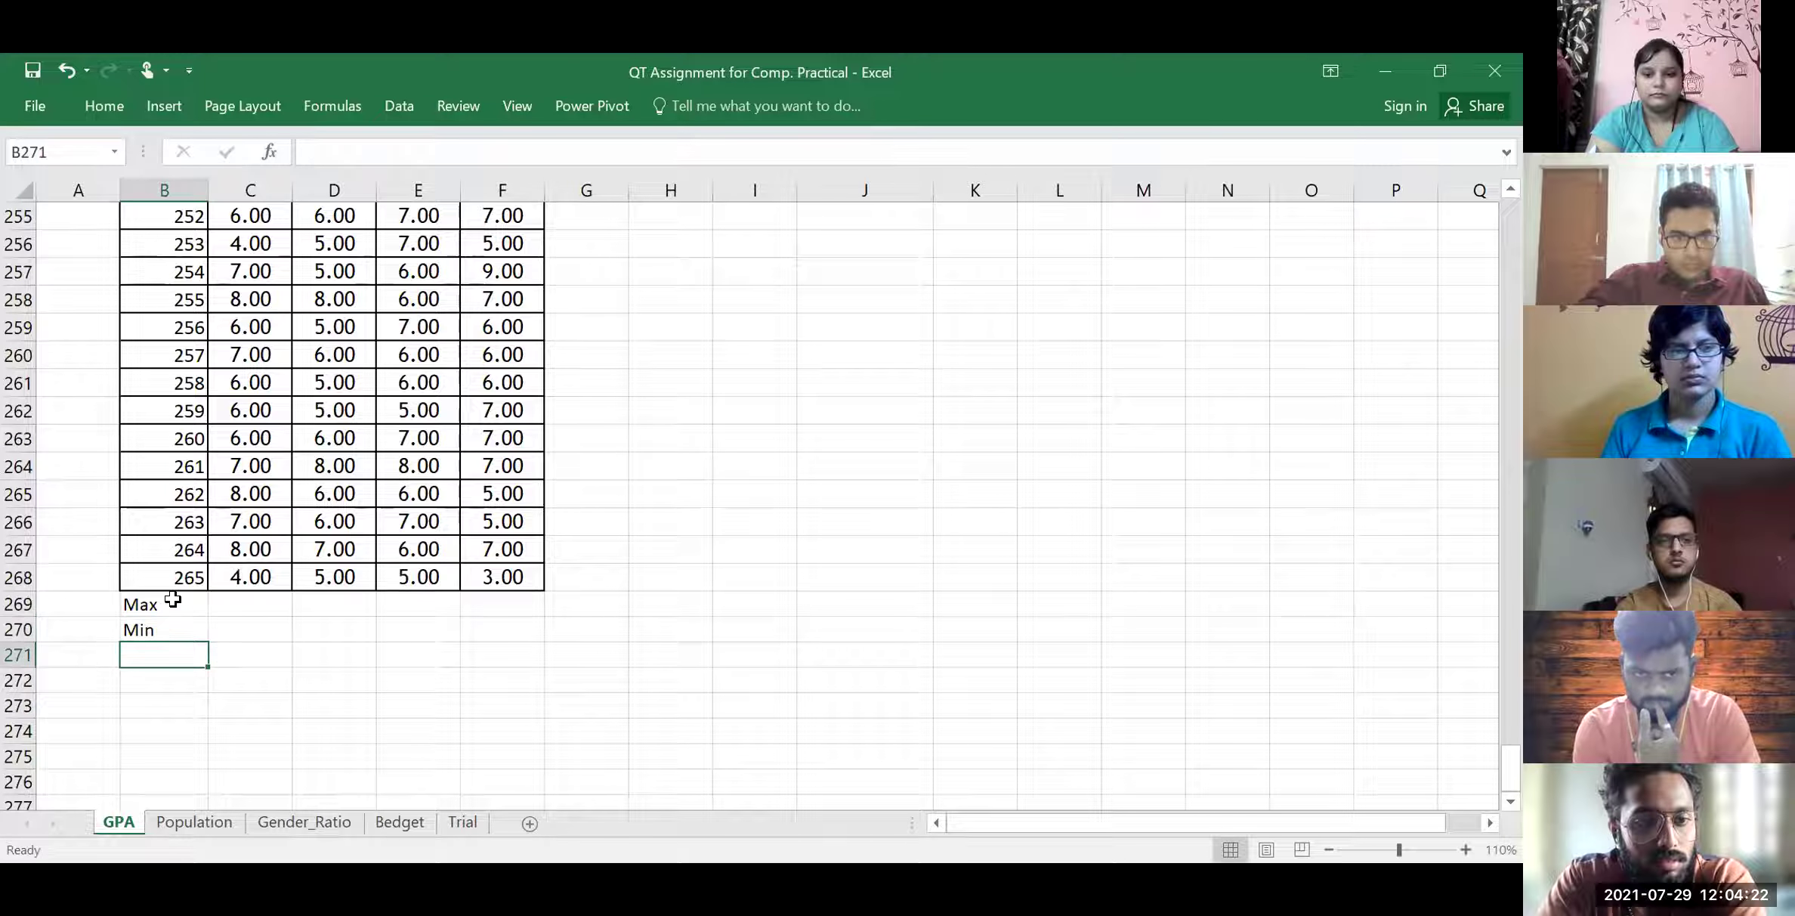
{"action": "type", "text": "Avg"}
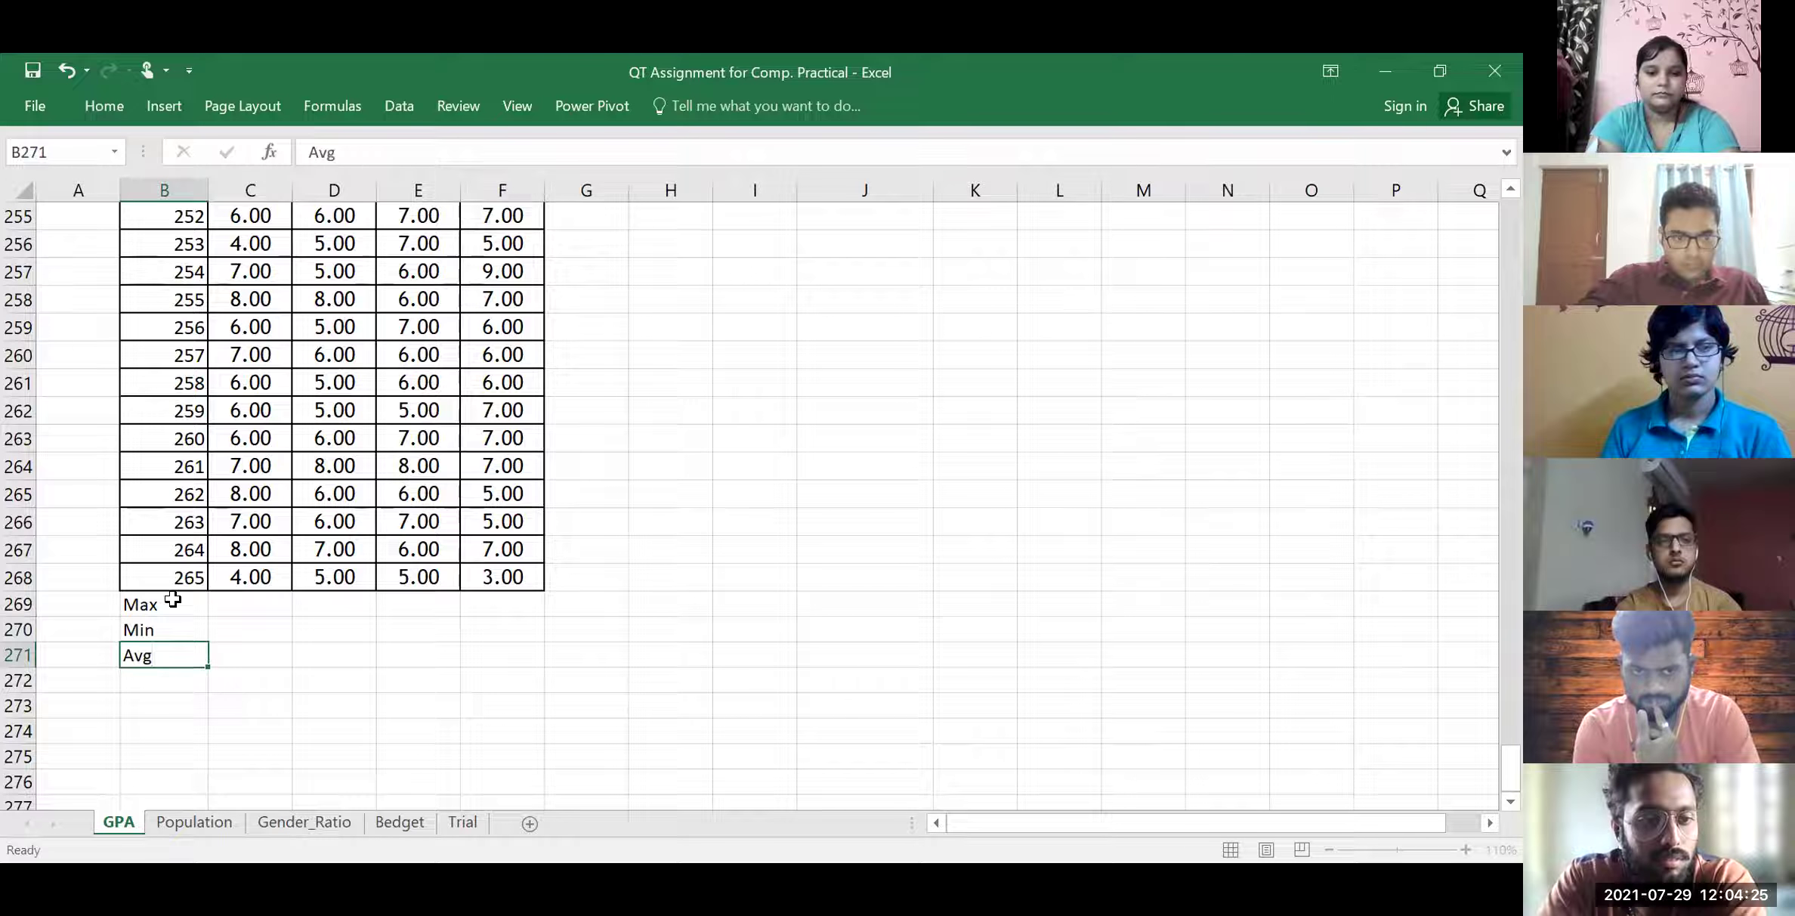
{"action": "key", "text": "Return"}
{"action": "type", "text": "St"}
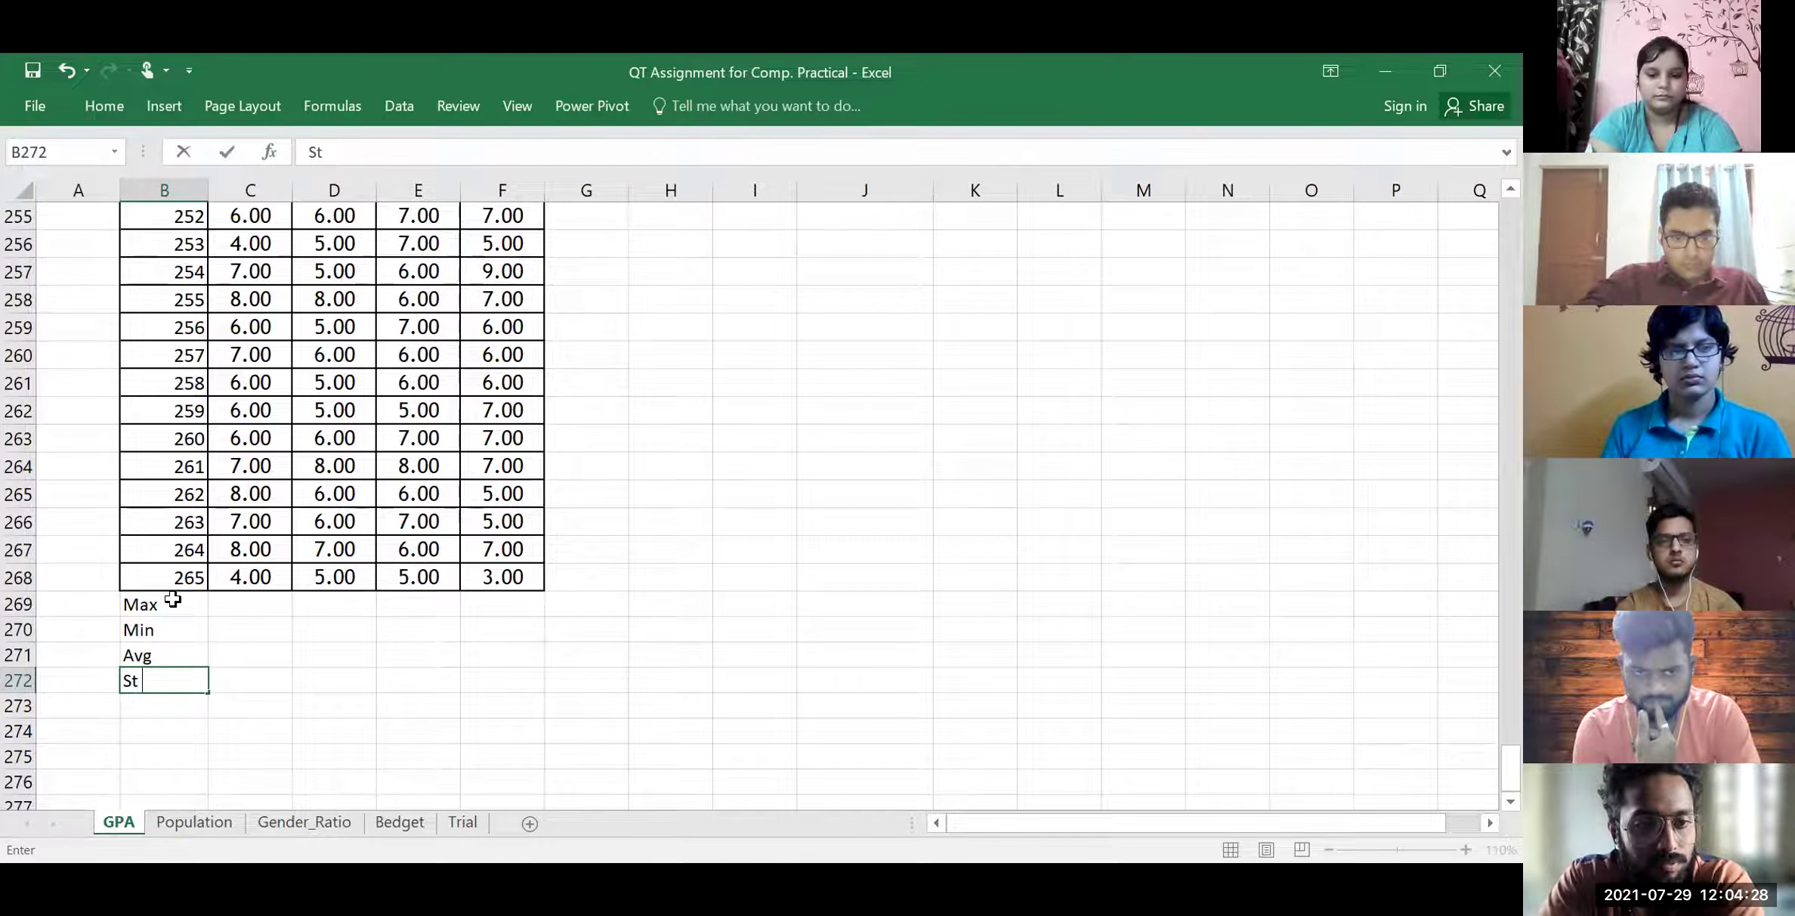
{"action": "type", "text": " Dev"}
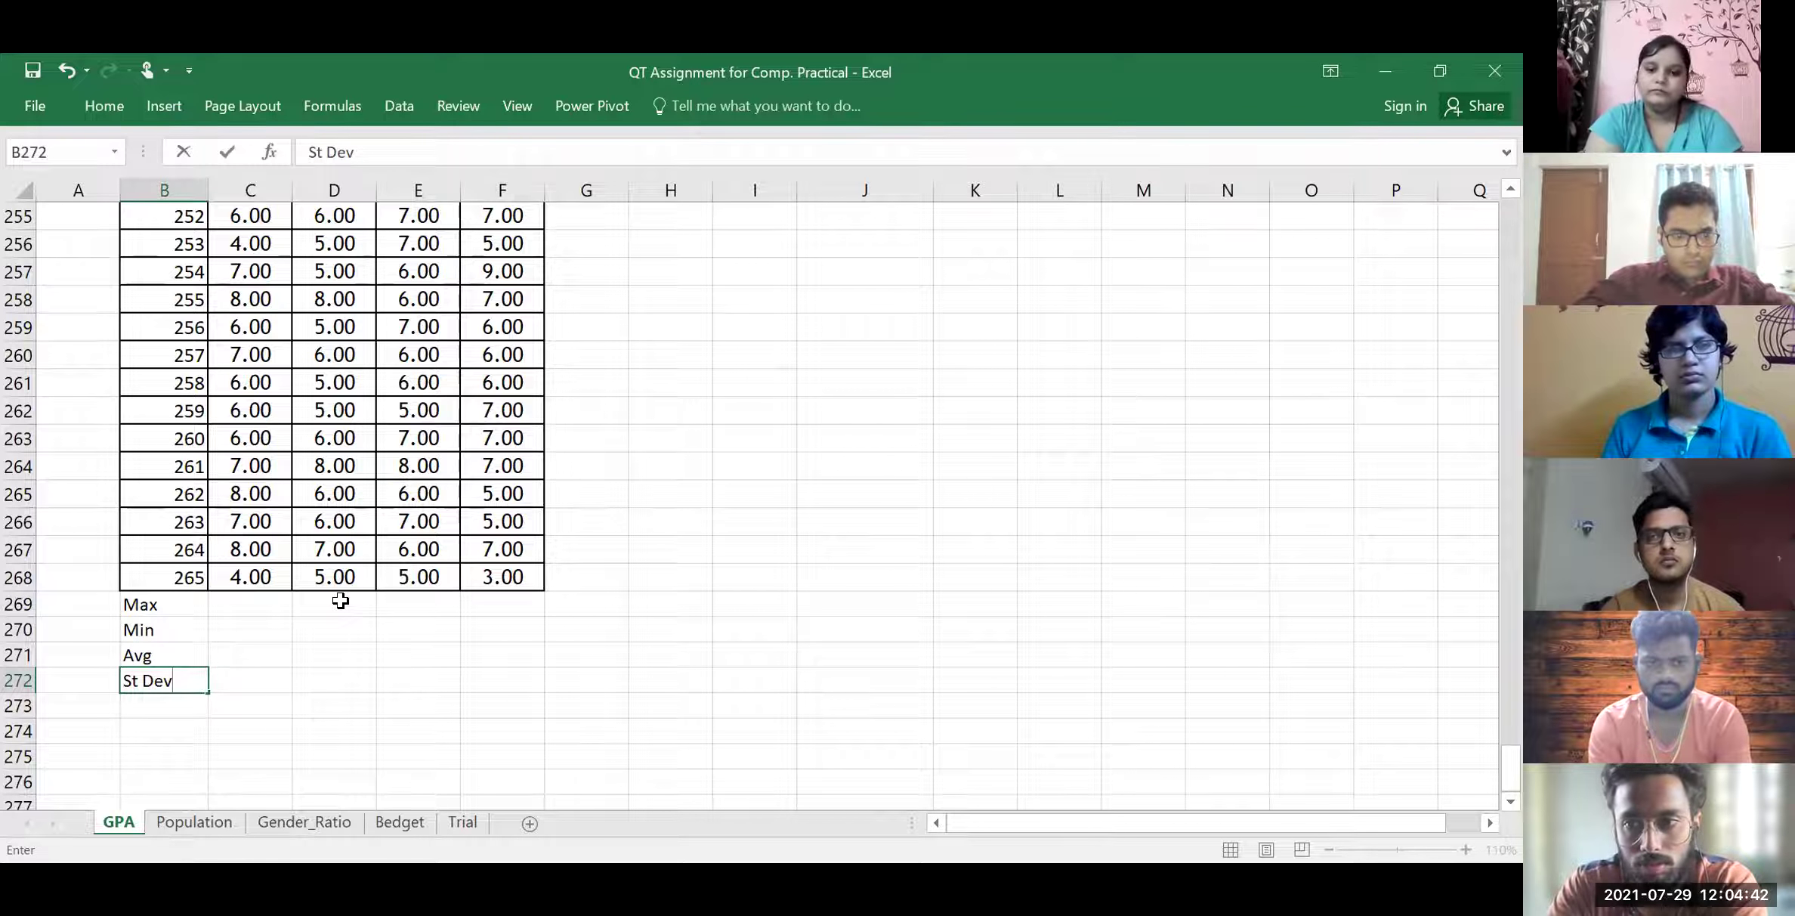
Switch to the Population sheet listing census years 1901–2011 and populations in millions
{"action": "left_click", "coordinate": [198, 824]}
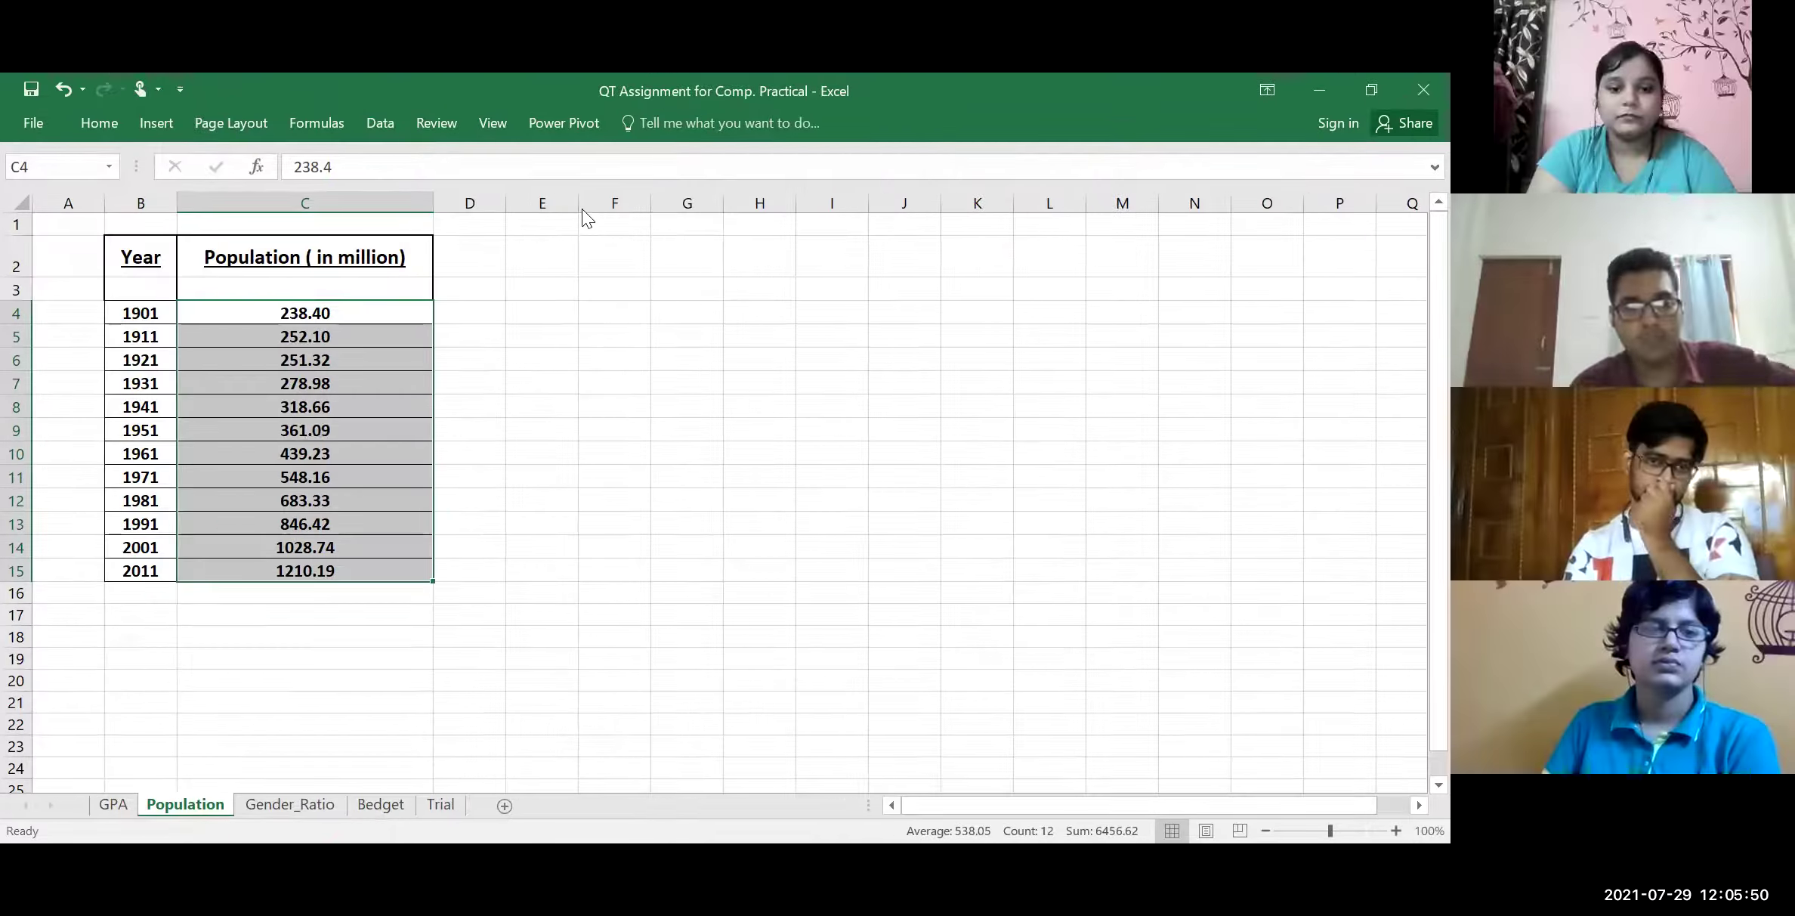
Select the population values C4:C15
{"action": "left_click", "coordinate": [326, 316]}
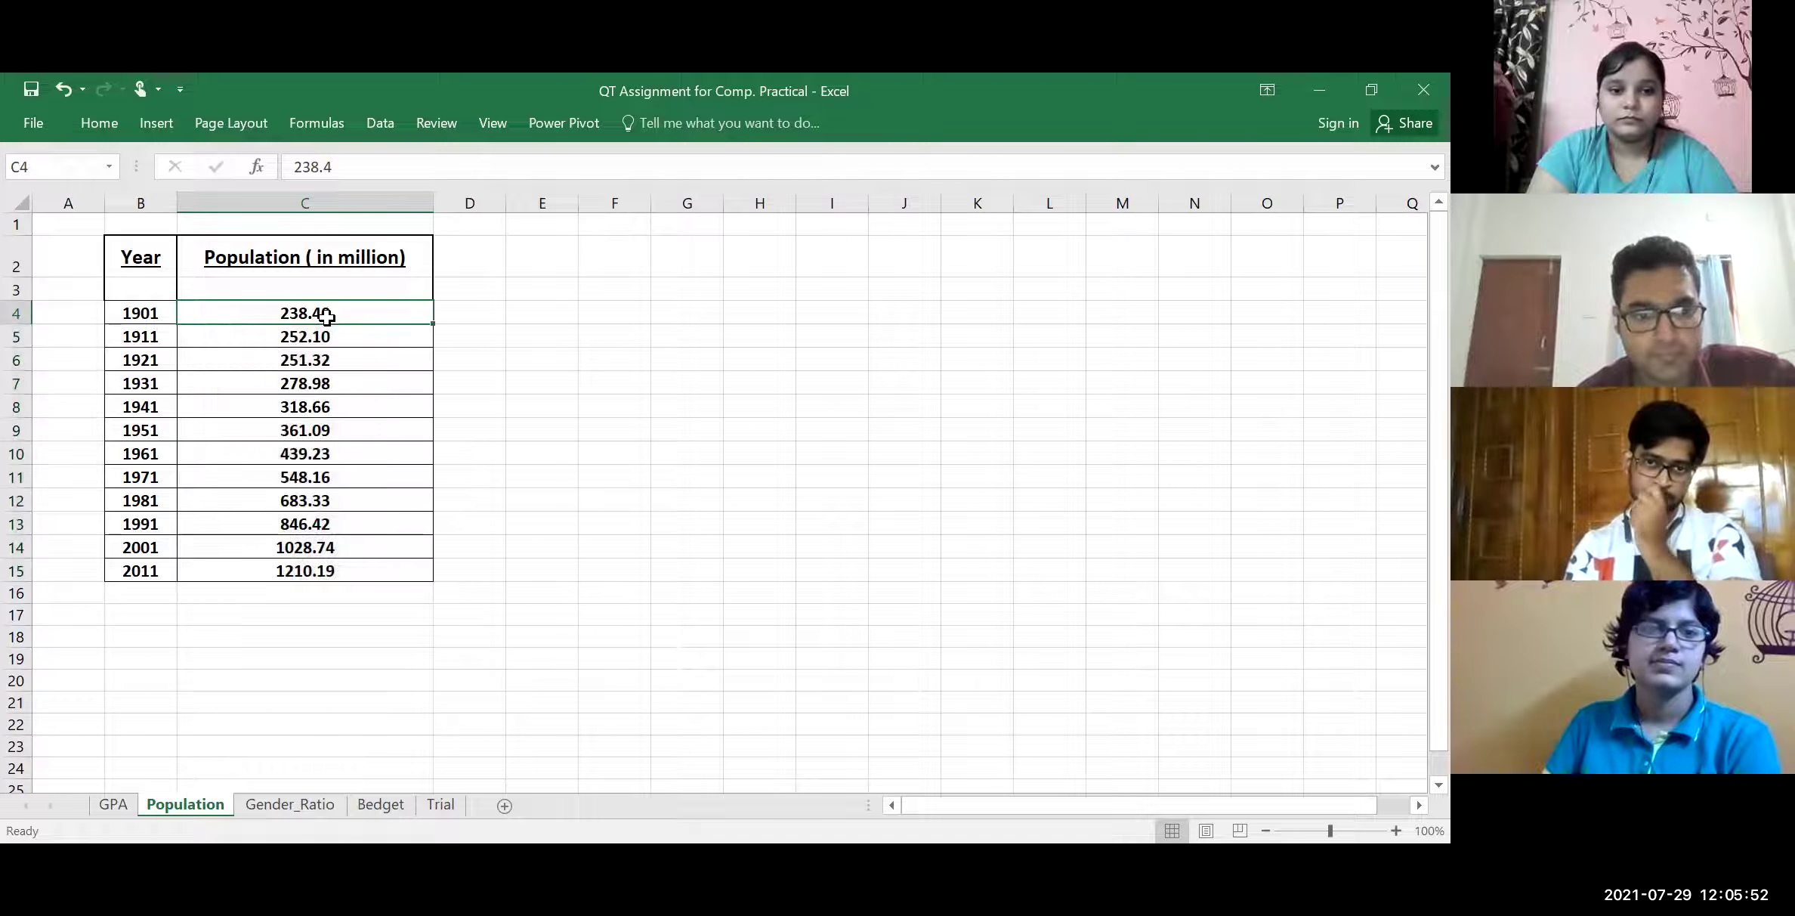
{"action": "key", "text": "shift+Down"}
{"action": "key", "text": "shift+Down"}
{"action": "key", "text": "shift+Down"}
{"action": "key", "text": "shift+Down"}
{"action": "key", "text": "shift+Down"}
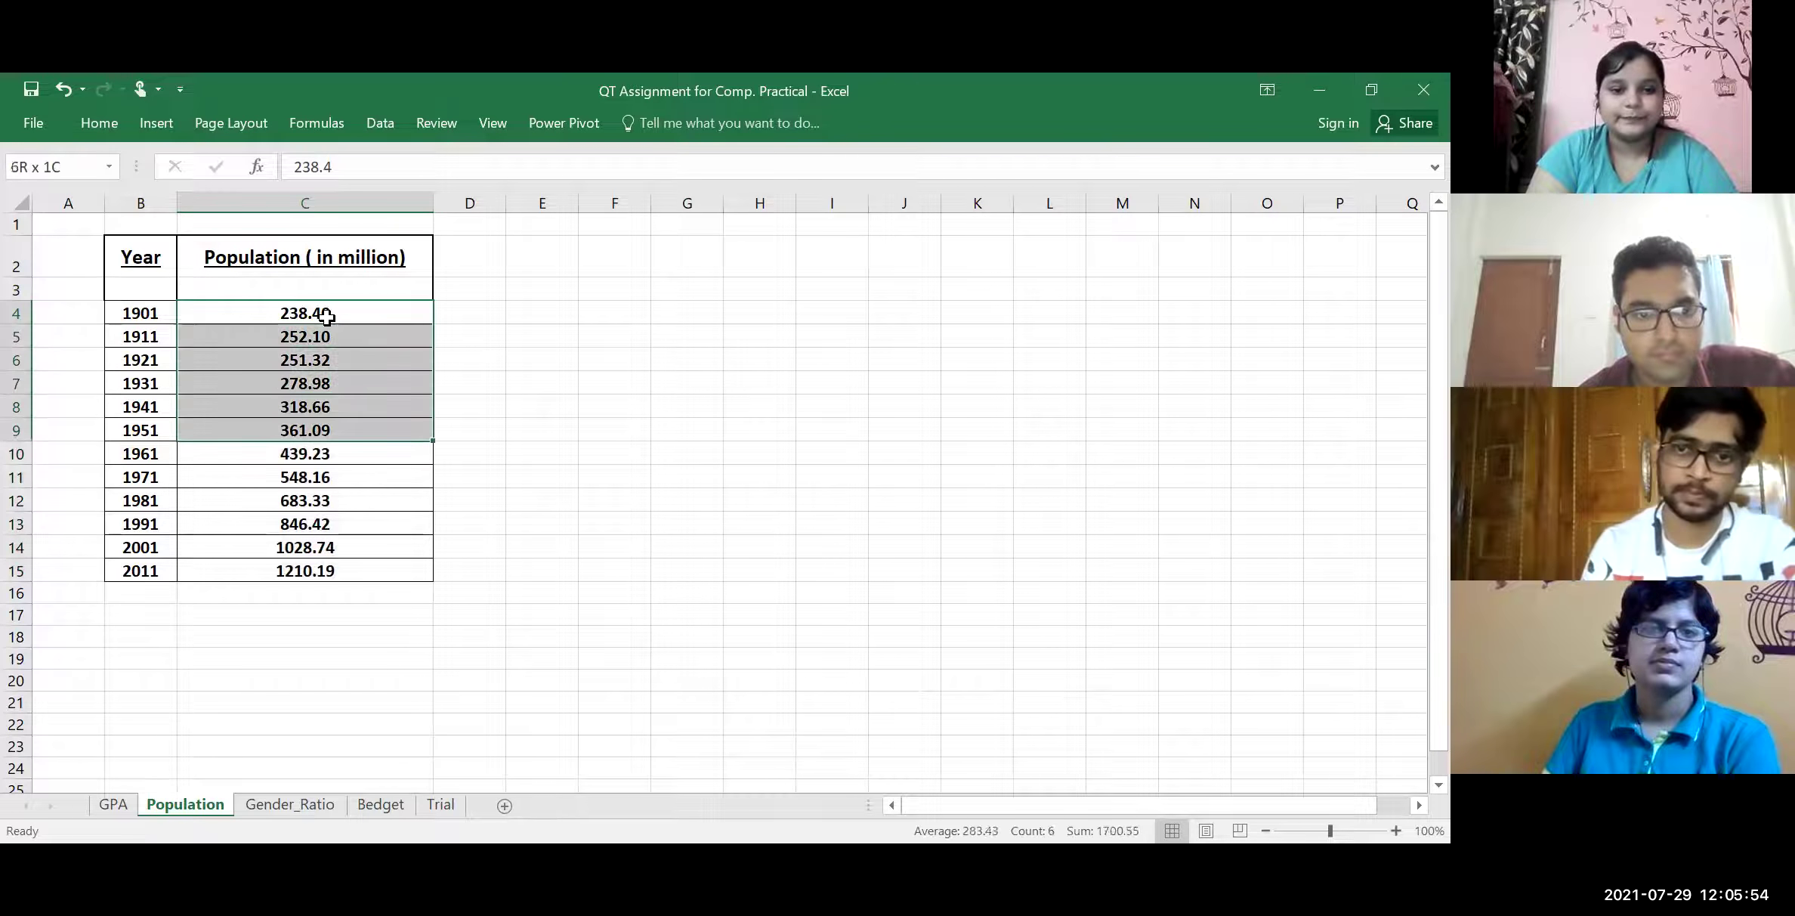
{"action": "key", "text": "shift+Down"}
{"action": "key", "text": "shift+Down"}
{"action": "key", "text": "shift+Down"}
{"action": "key", "text": "shift+Down"}
{"action": "key", "text": "shift+Down"}
{"action": "key", "text": "shift+Down"}
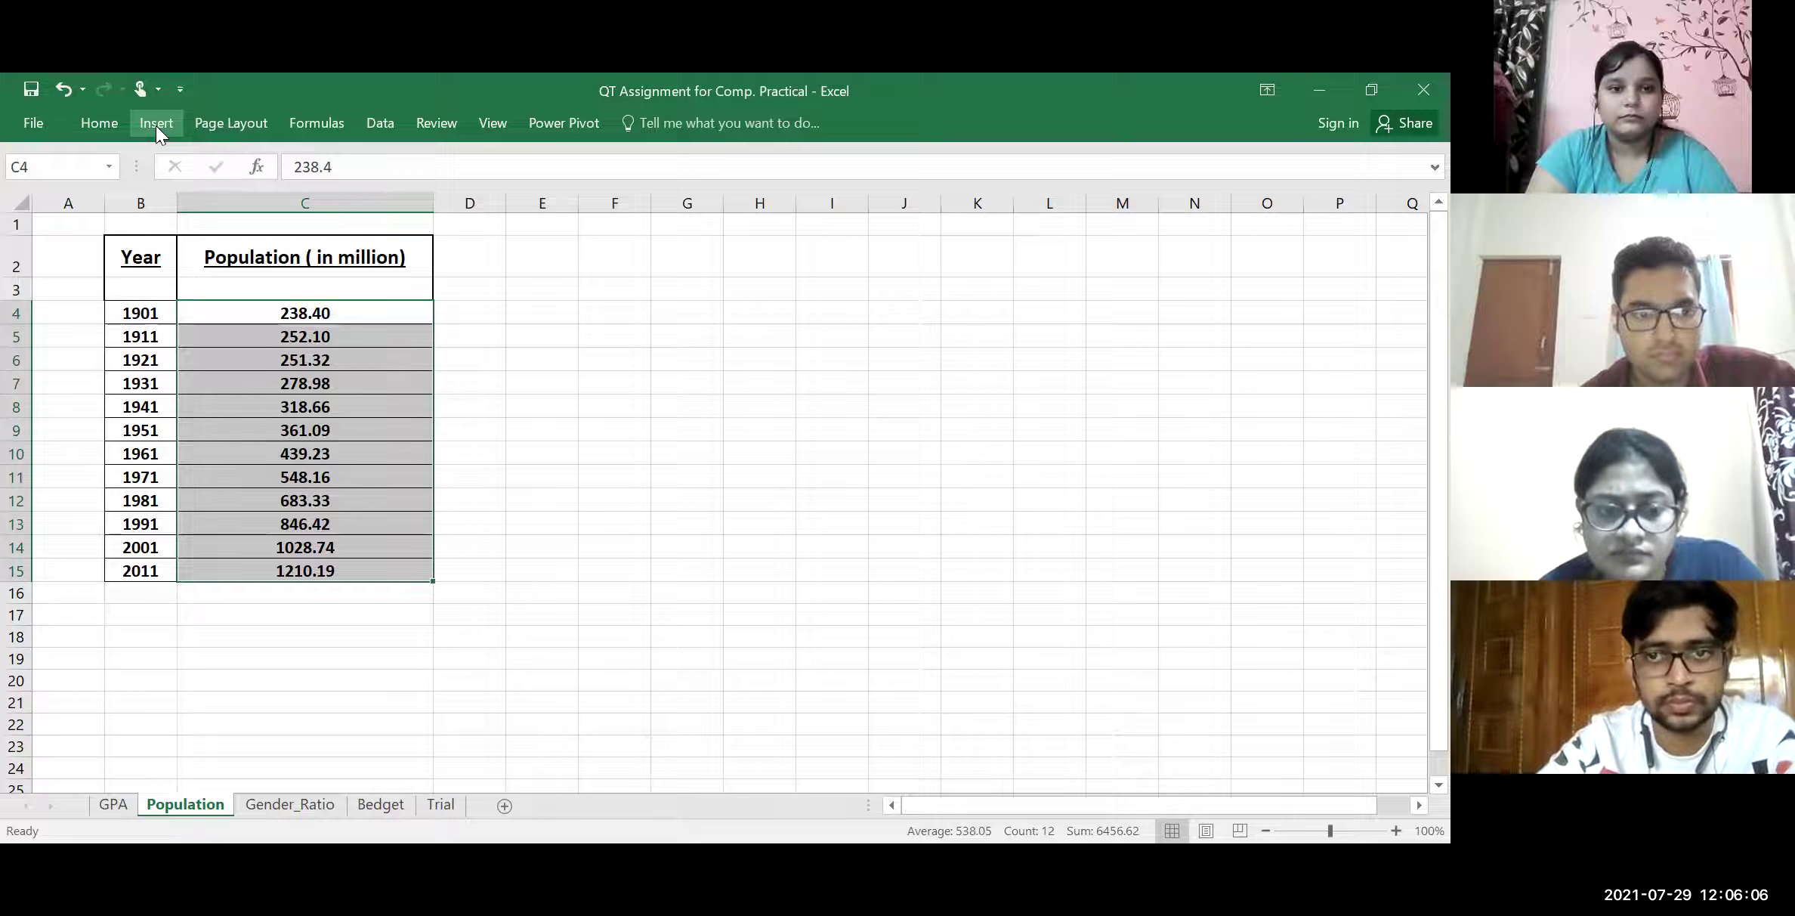
Open the Column/Bar chart type list on the Insert ribbon
{"action": "left_click", "coordinate": [155, 125]}
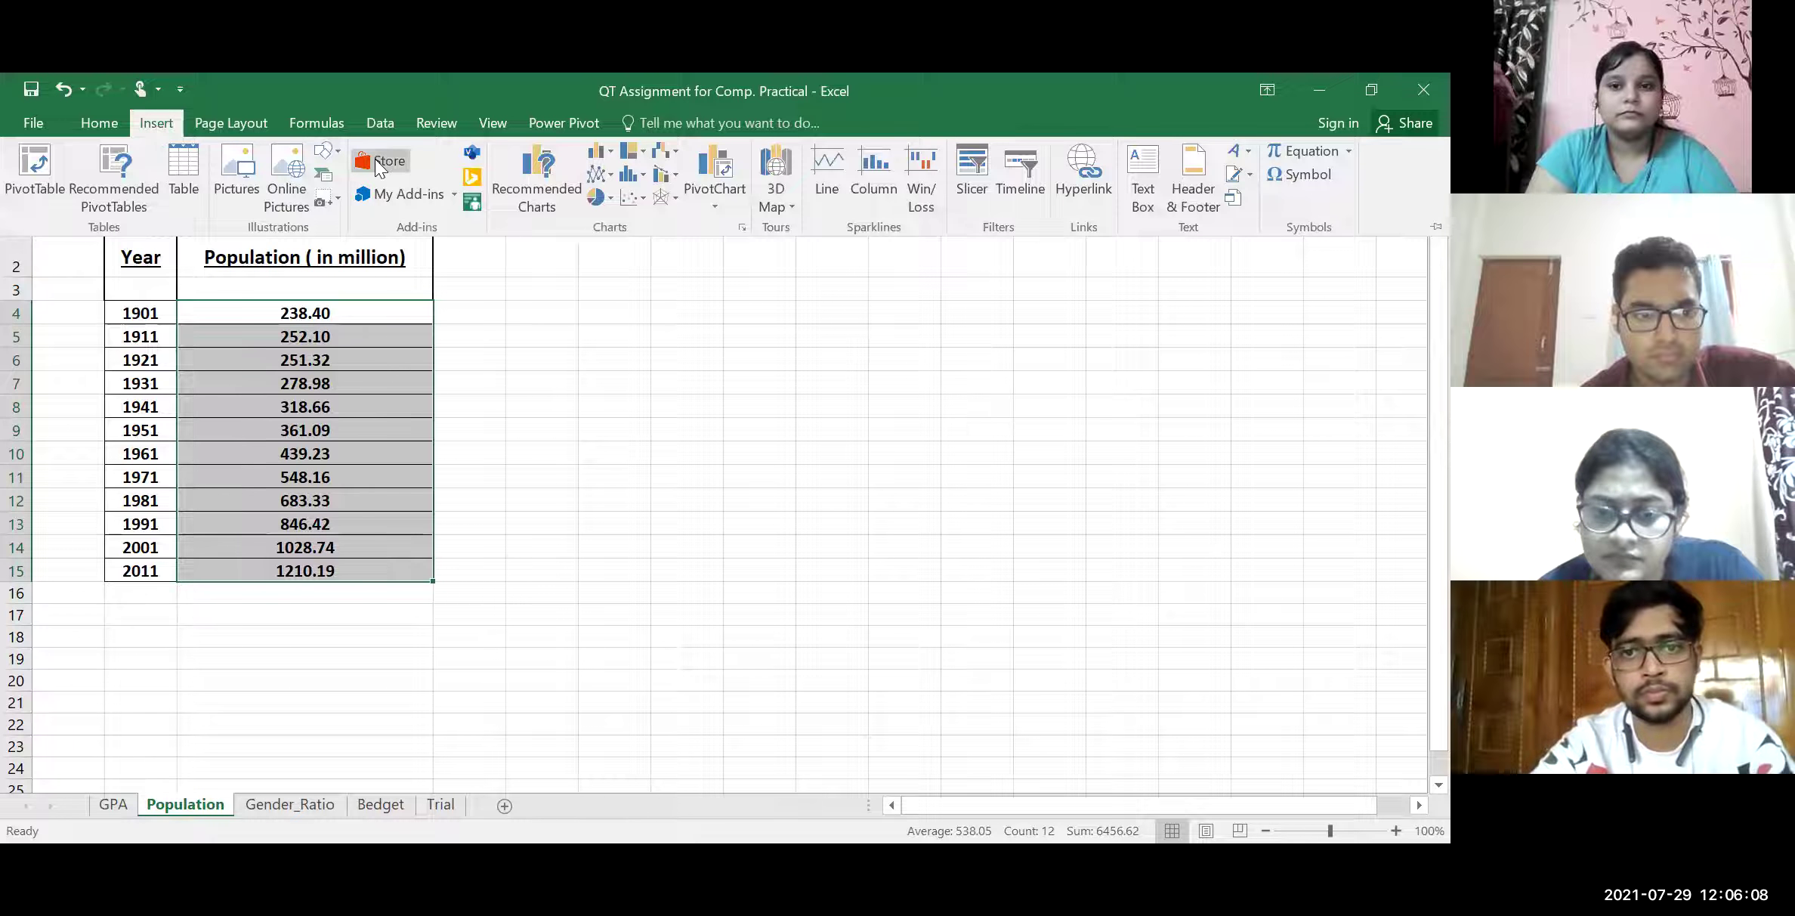
{"action": "left_click", "coordinate": [514, 161]}
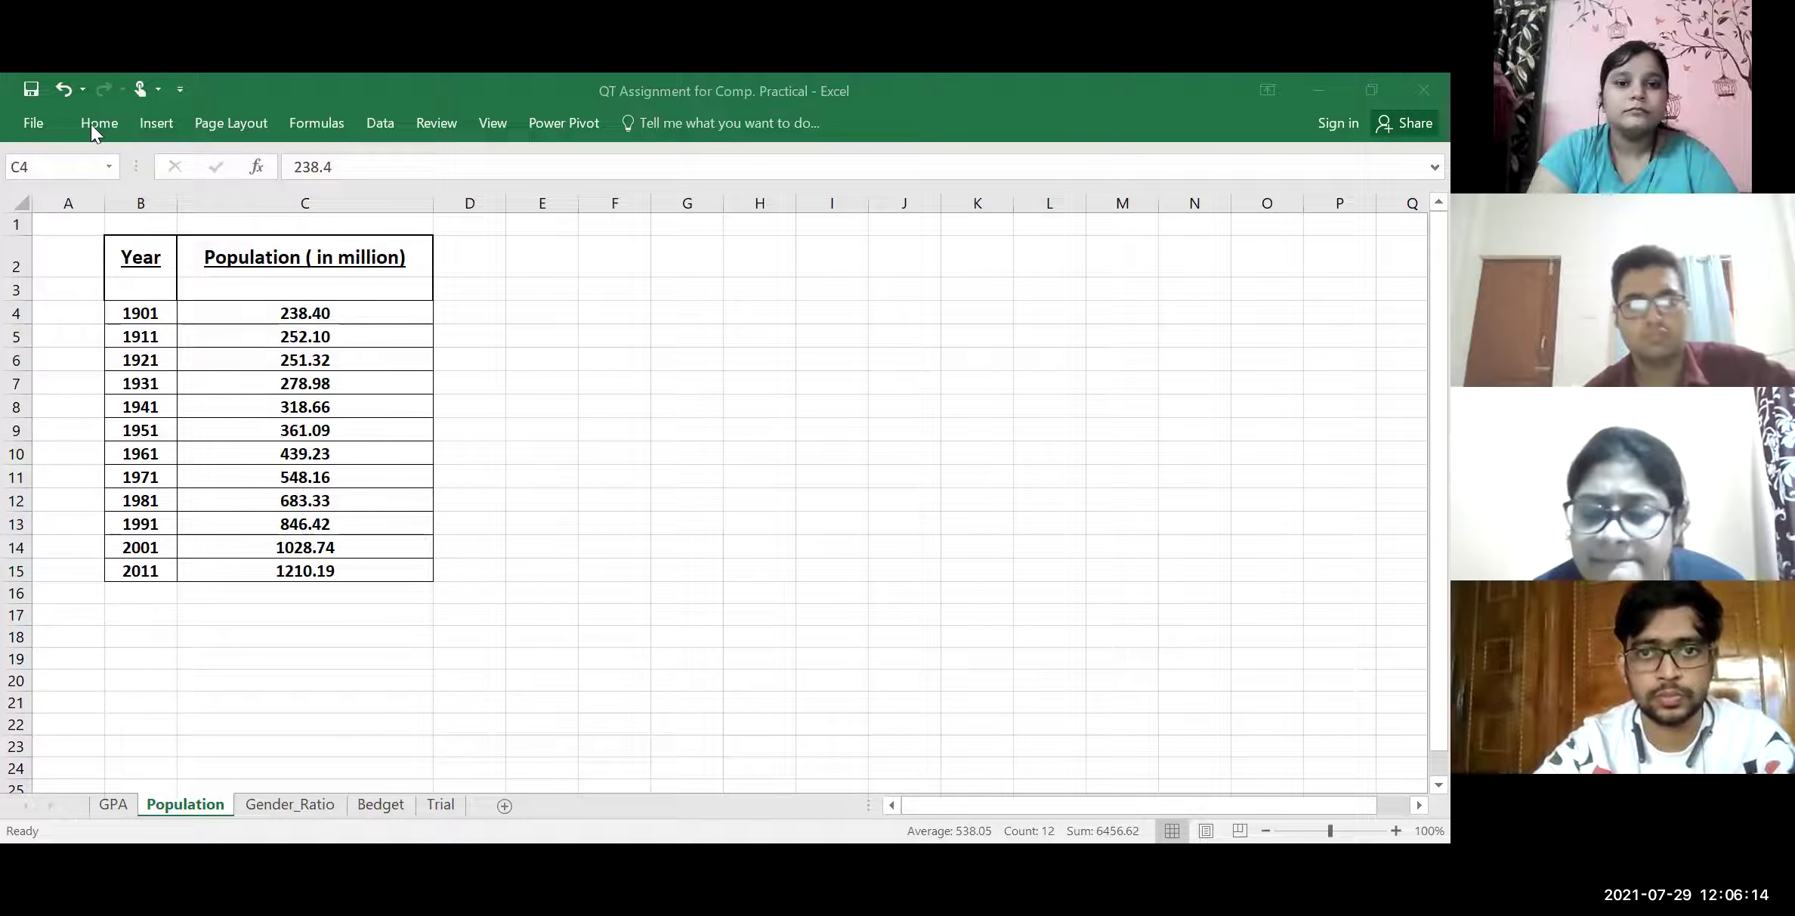
{"action": "left_click", "coordinate": [149, 127]}
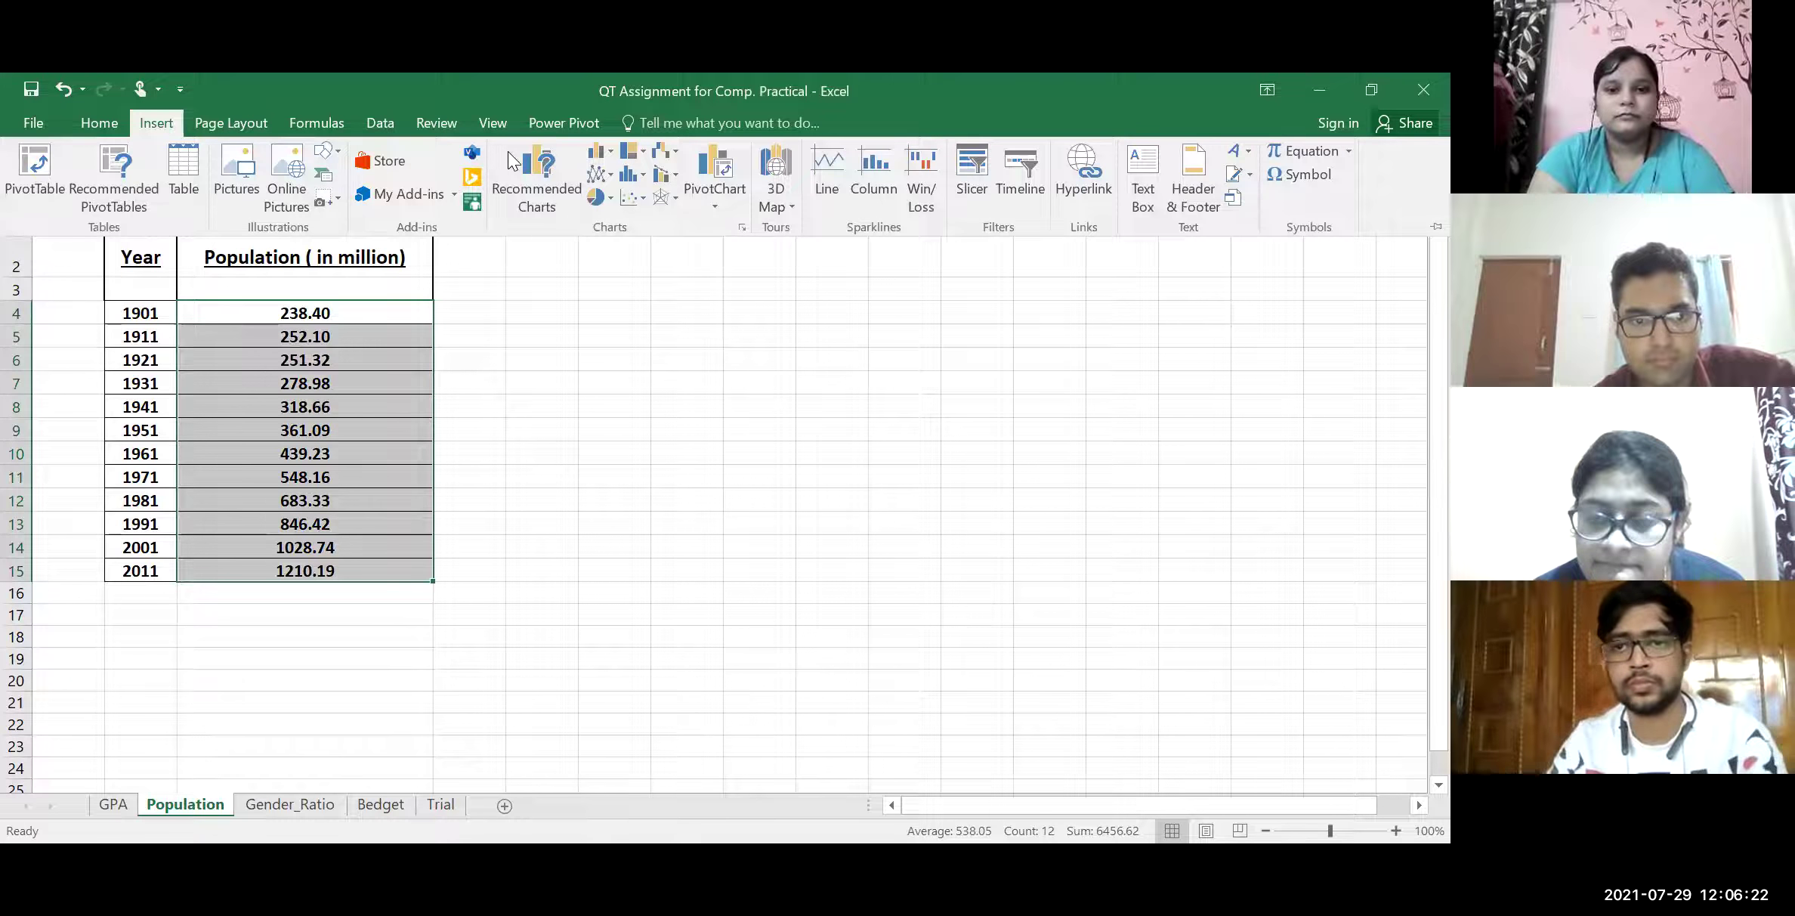
{"action": "left_click", "coordinate": [156, 123]}
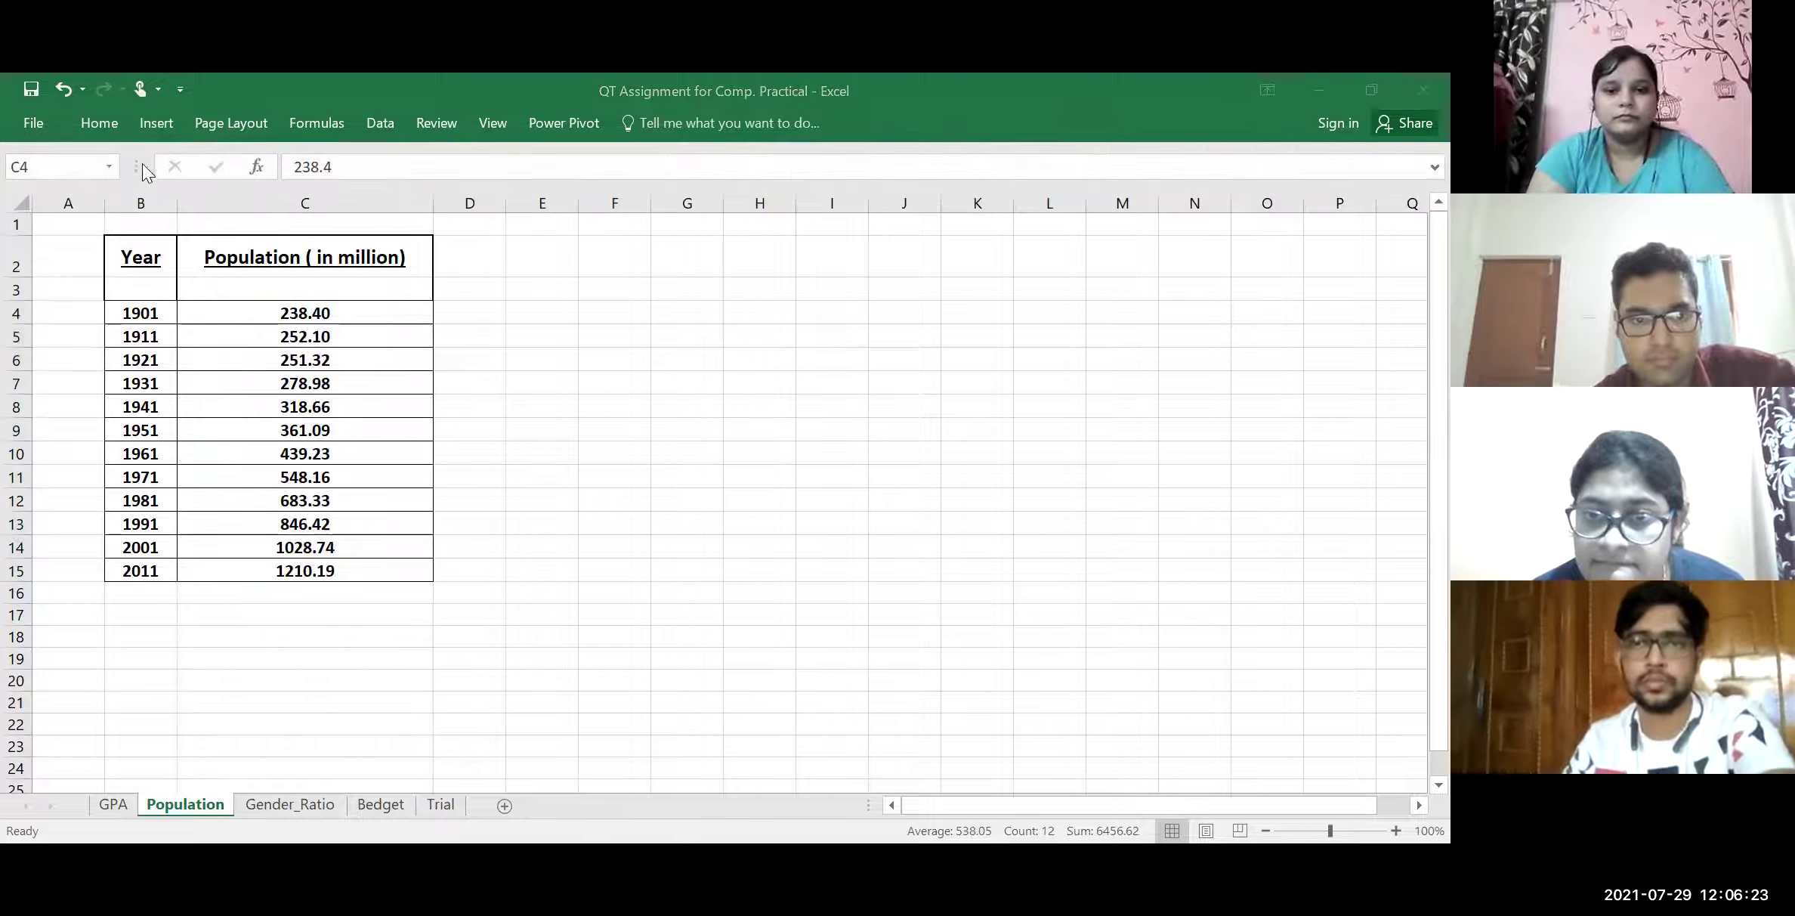
{"action": "left_click", "coordinate": [157, 126]}
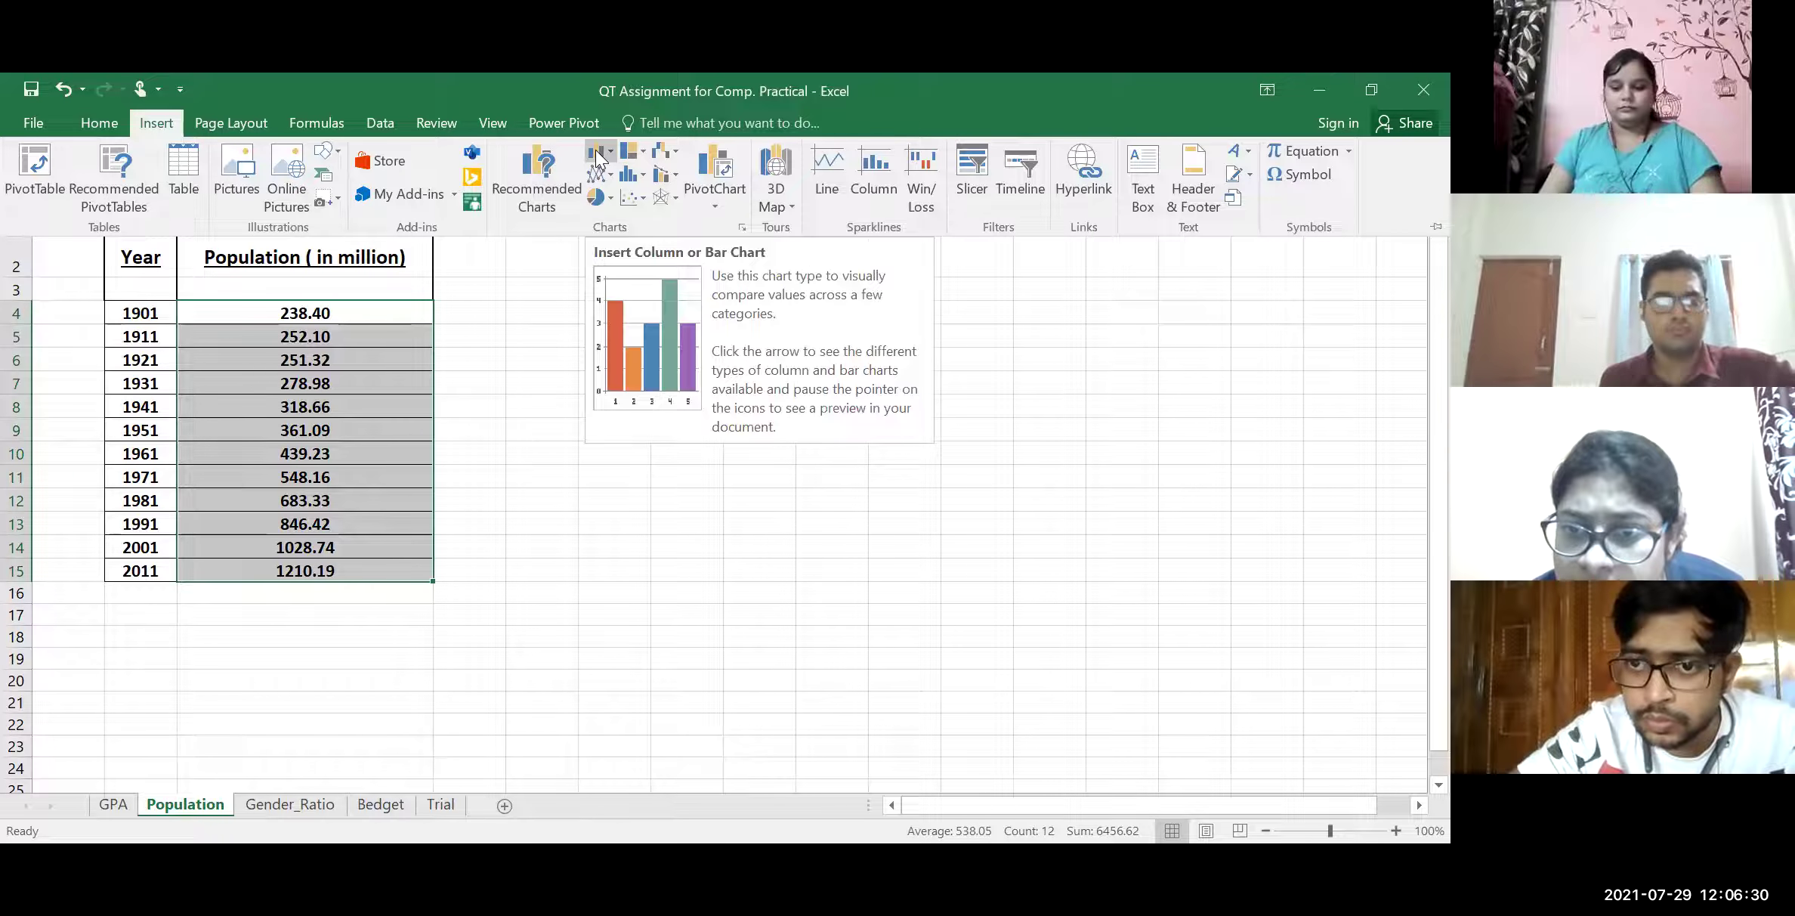
{"action": "left_click", "coordinate": [597, 157]}
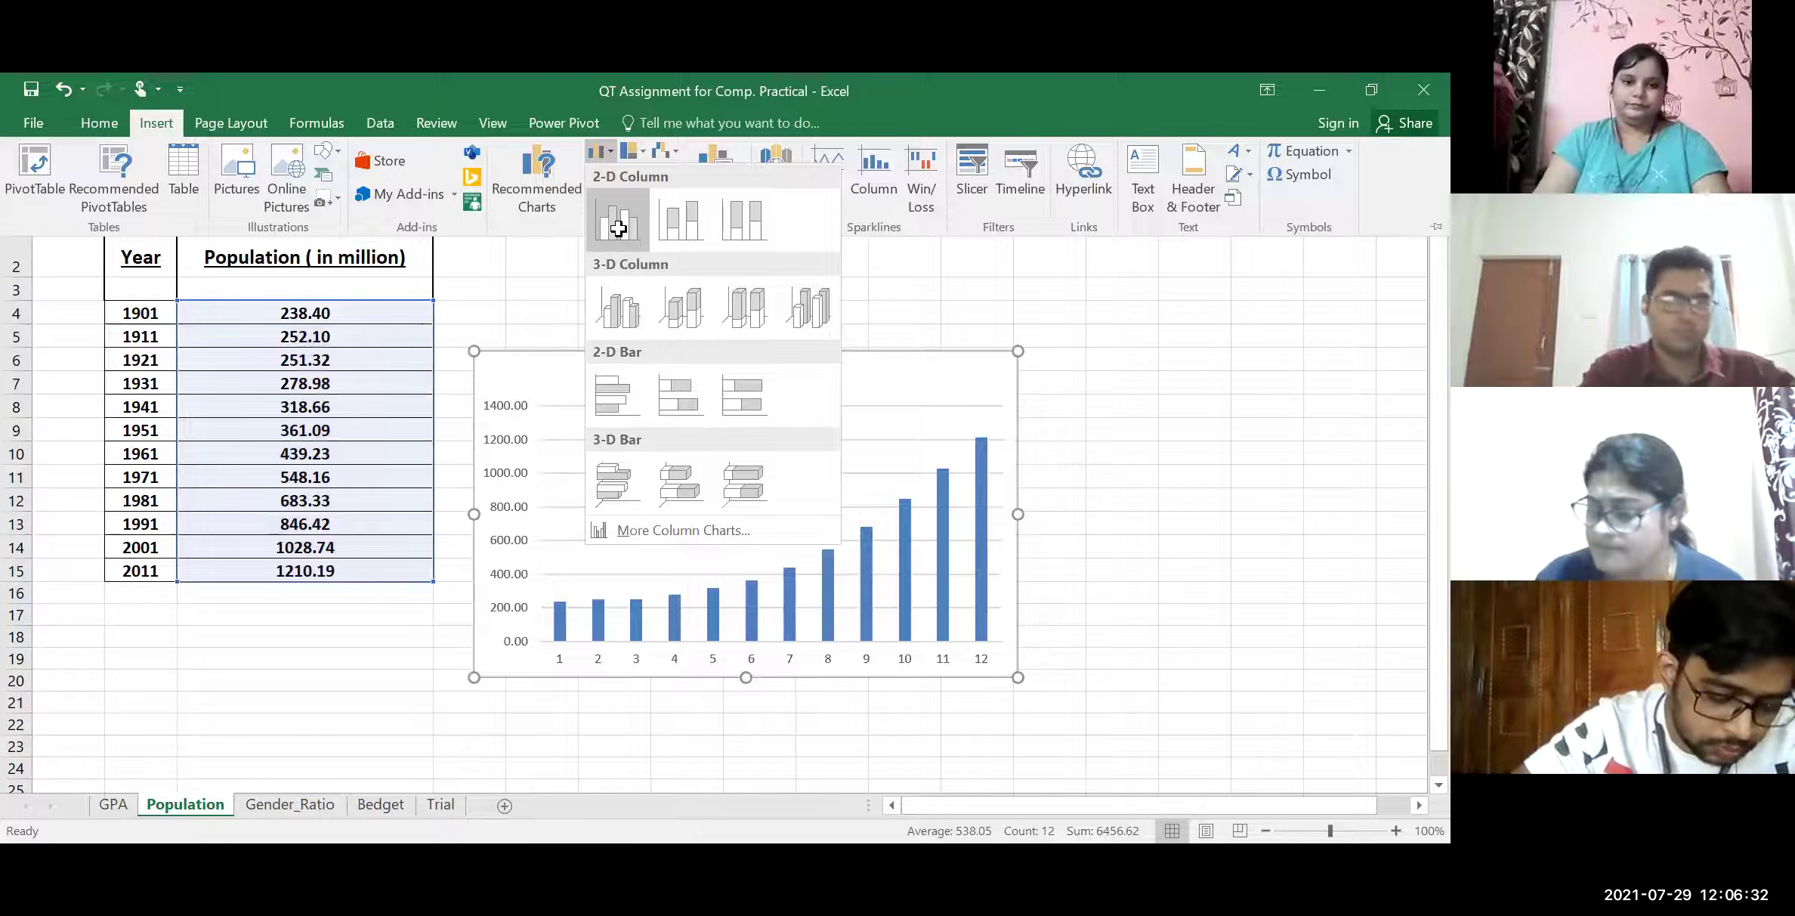
Insert a 2-D clustered column chart of the twelve population values and select its data series
{"action": "left_click", "coordinate": [618, 228]}
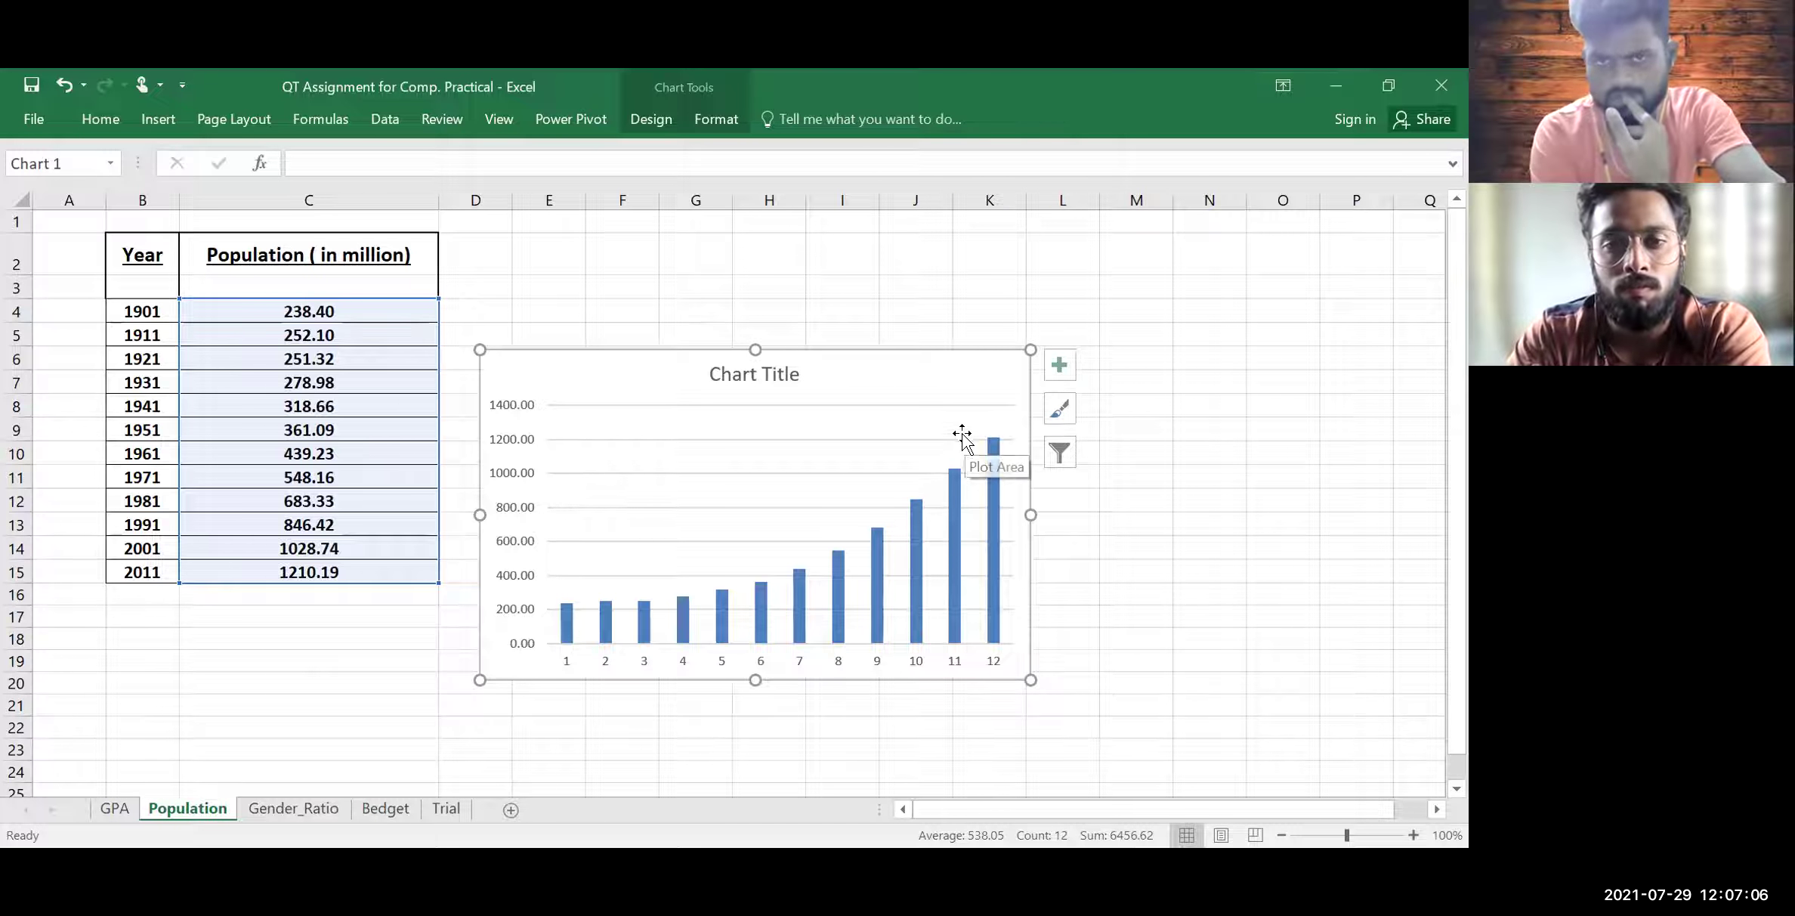
{"action": "left_click", "coordinate": [955, 496]}
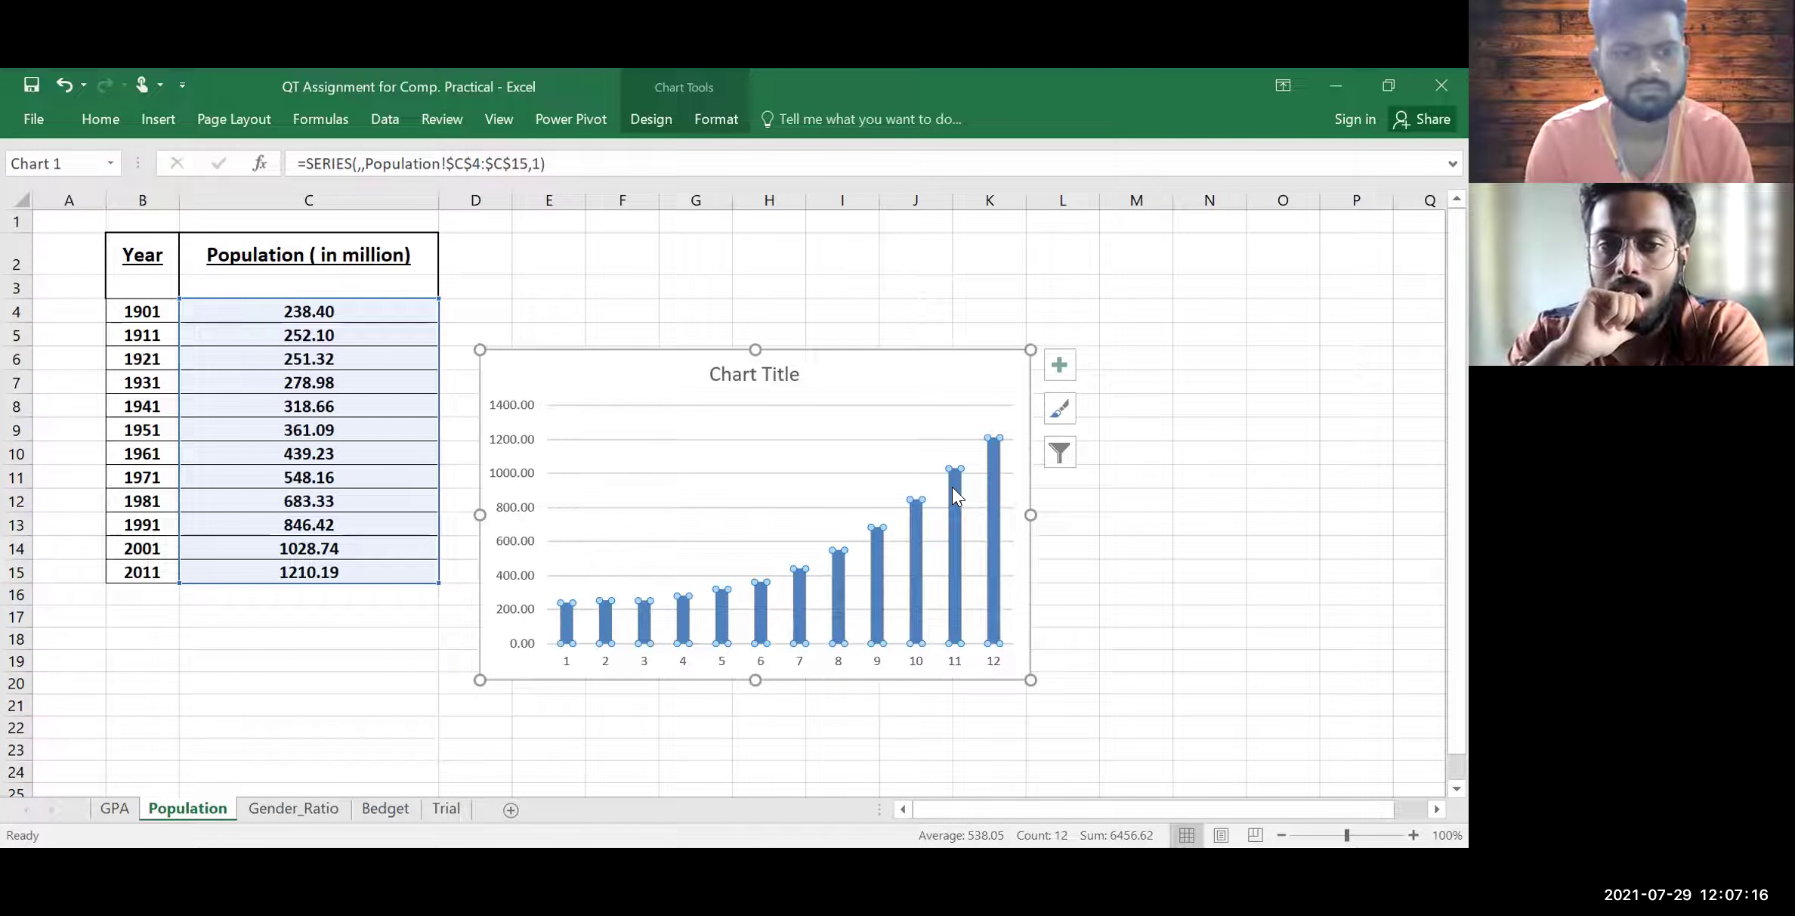
Add data labels to every population column, showing values from 238.40 to 1210.19
{"action": "right_click", "coordinate": [954, 496]}
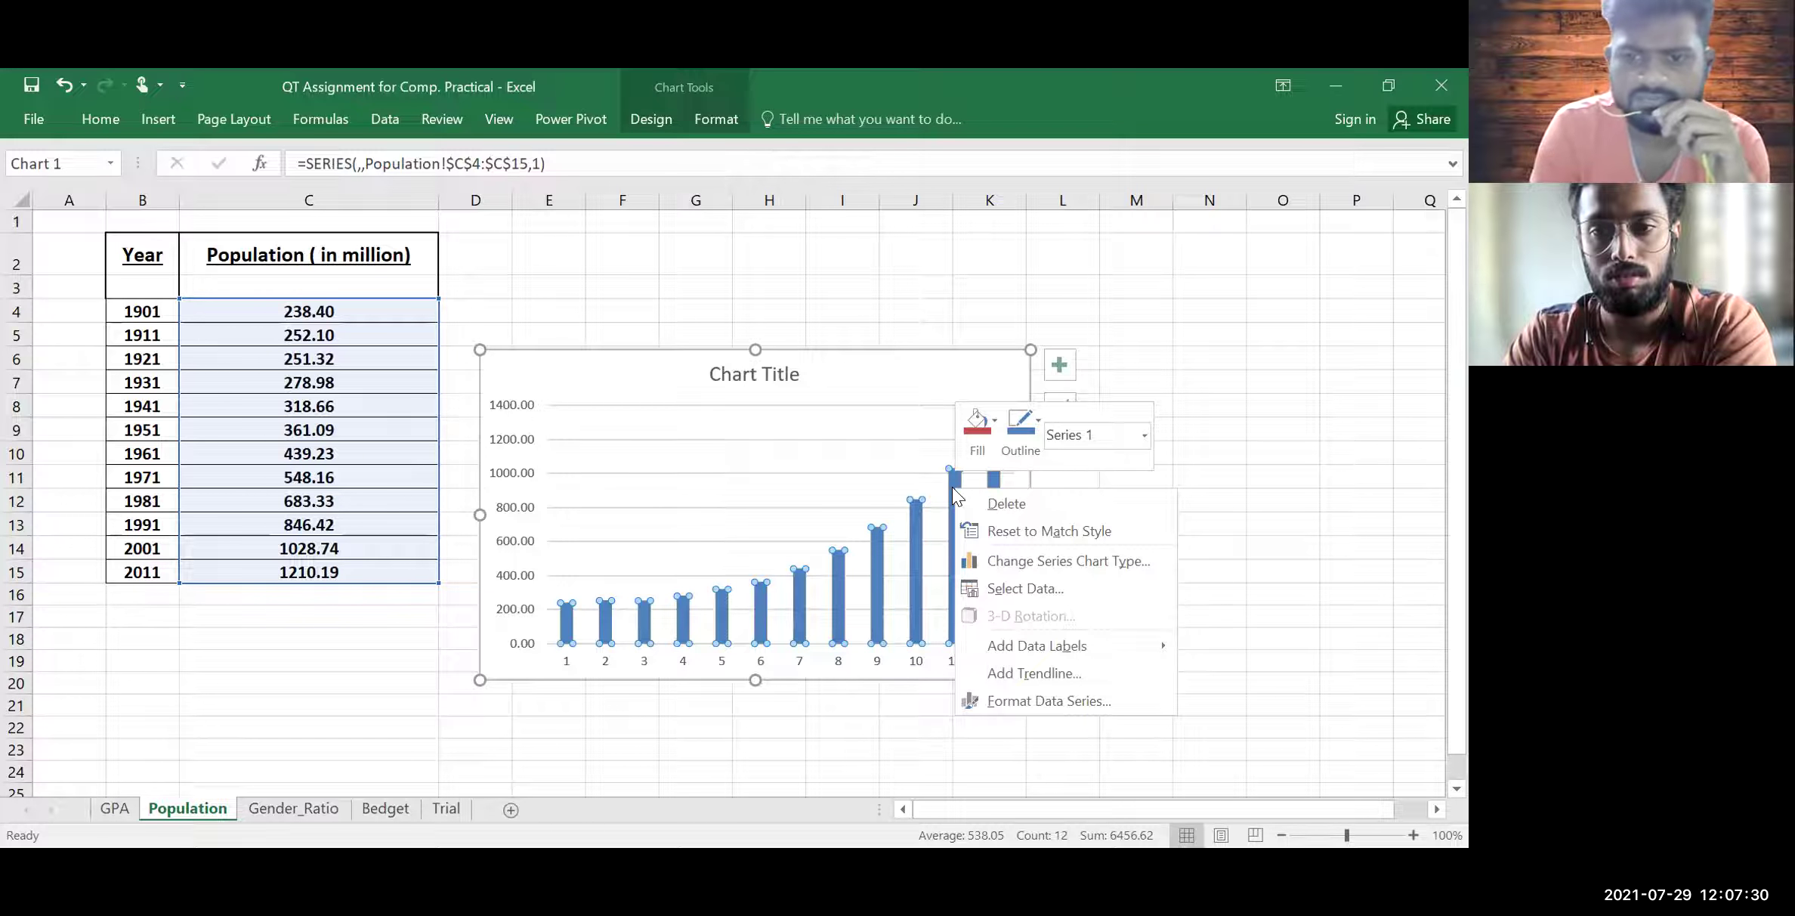
{"action": "mouse_move", "coordinate": [1036, 645]}
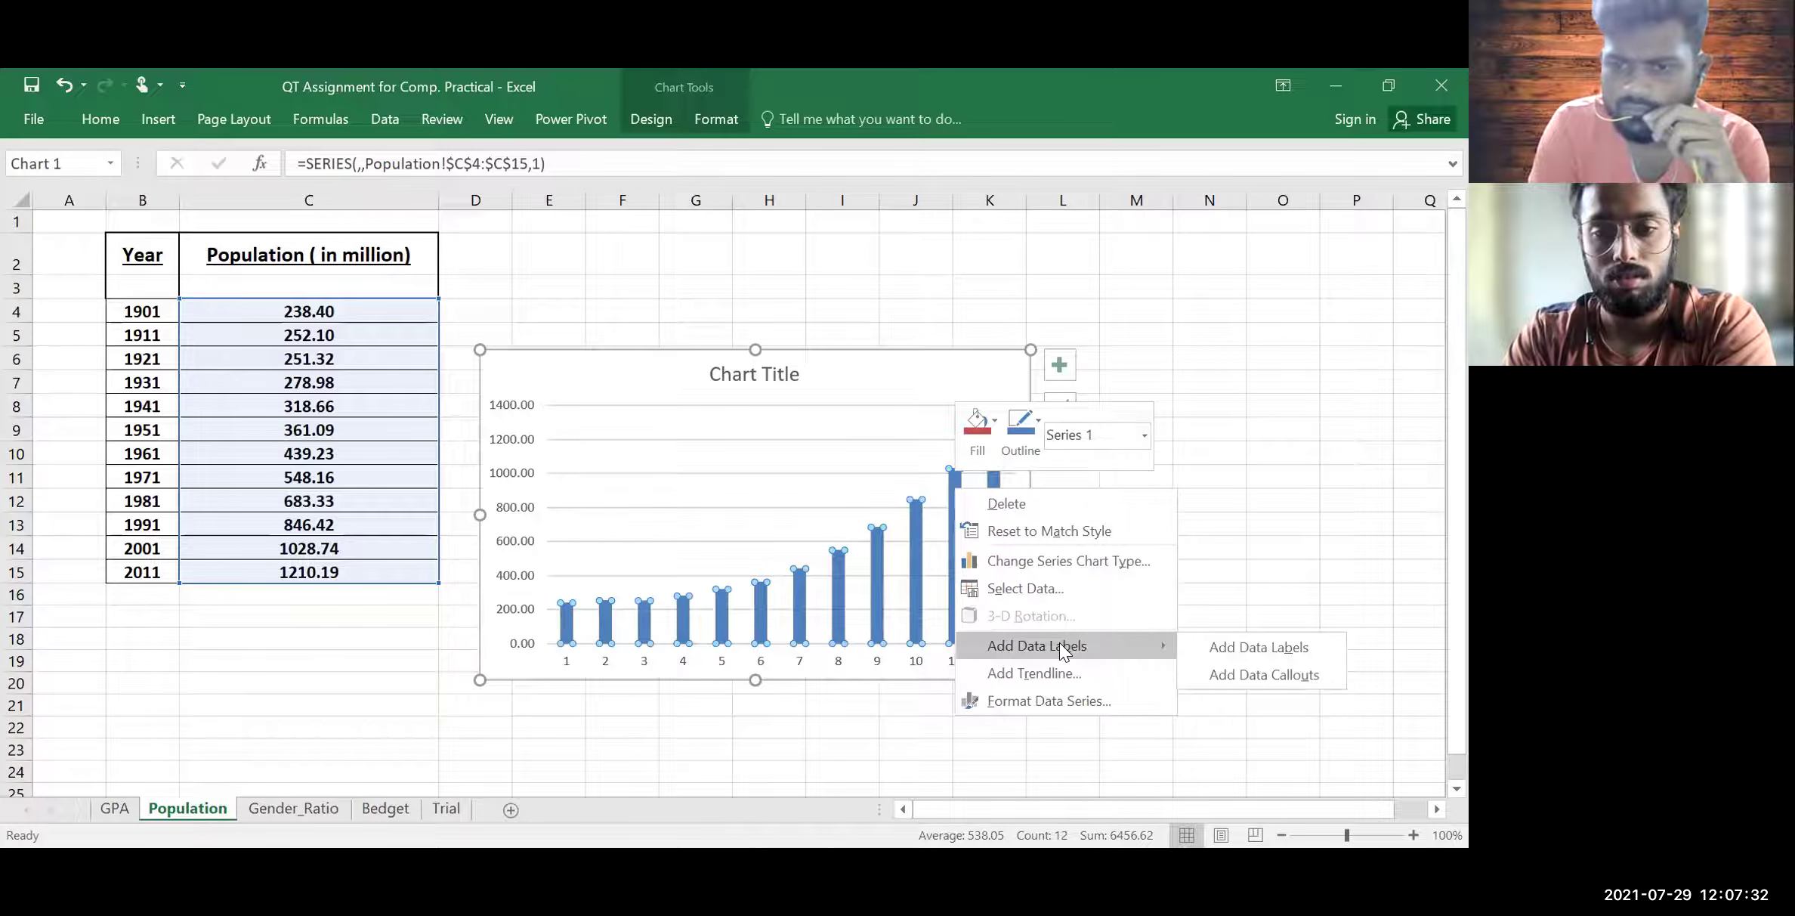
{"action": "left_click", "coordinate": [1231, 647]}
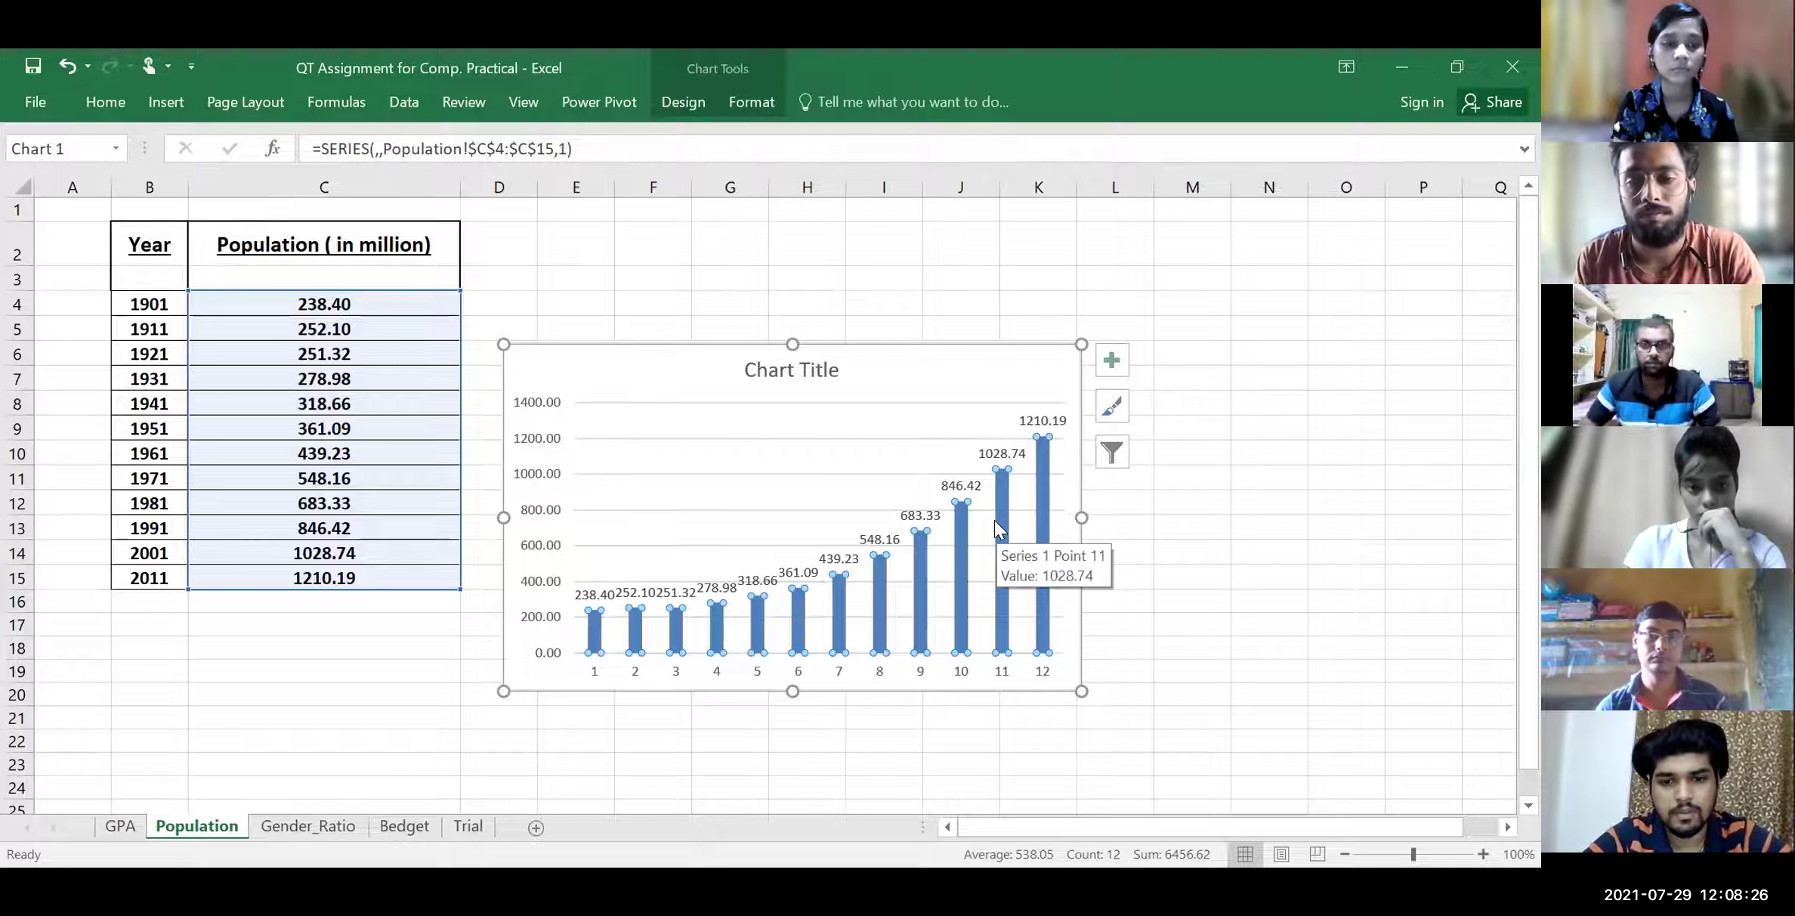
{"action": "mouse_move", "coordinate": [1000, 560]}
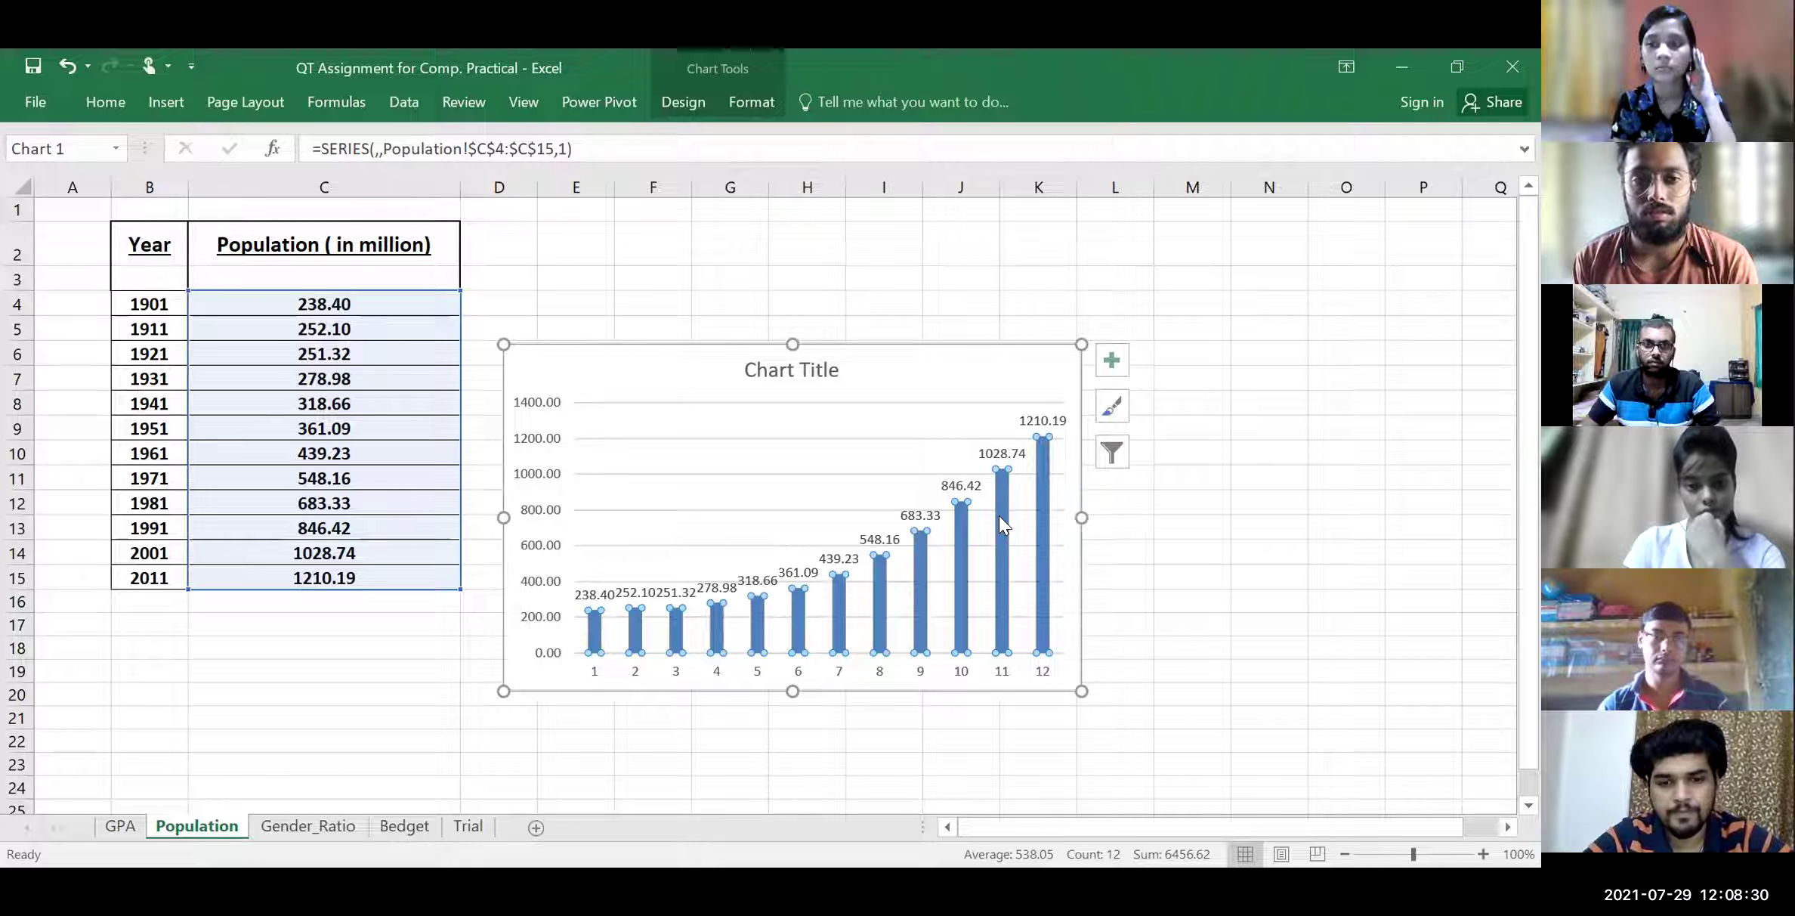
Add an exponential trendline to the population column series
{"action": "right_click", "coordinate": [999, 517]}
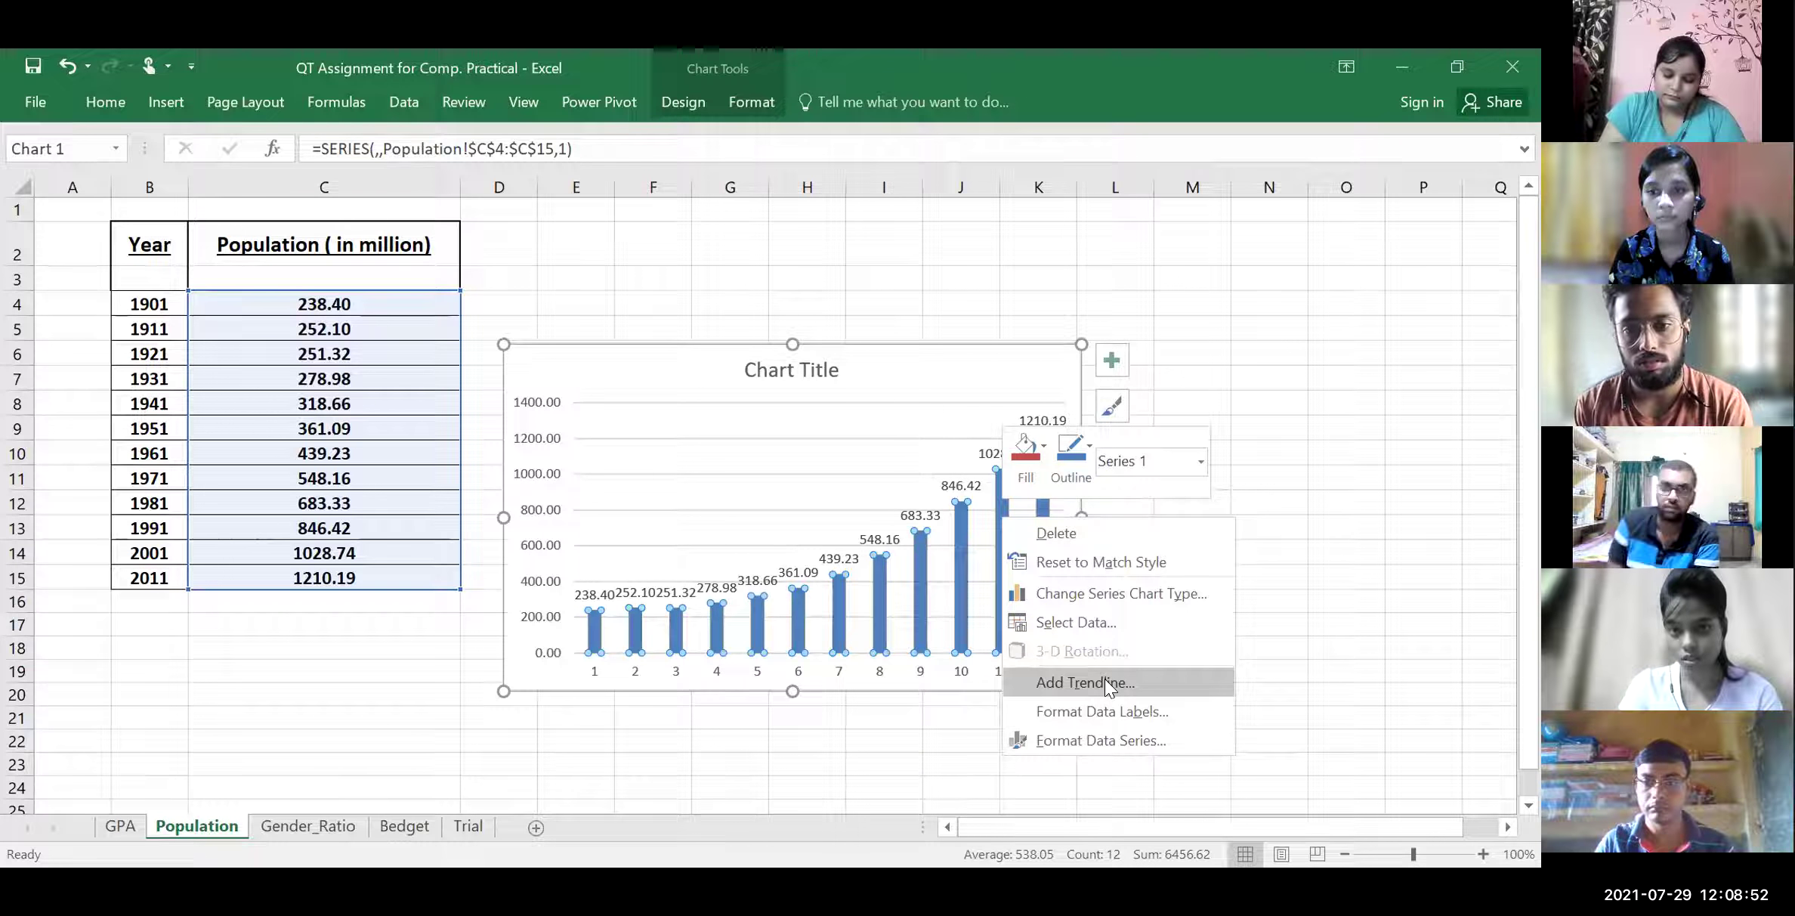
{"action": "left_click", "coordinate": [1105, 683]}
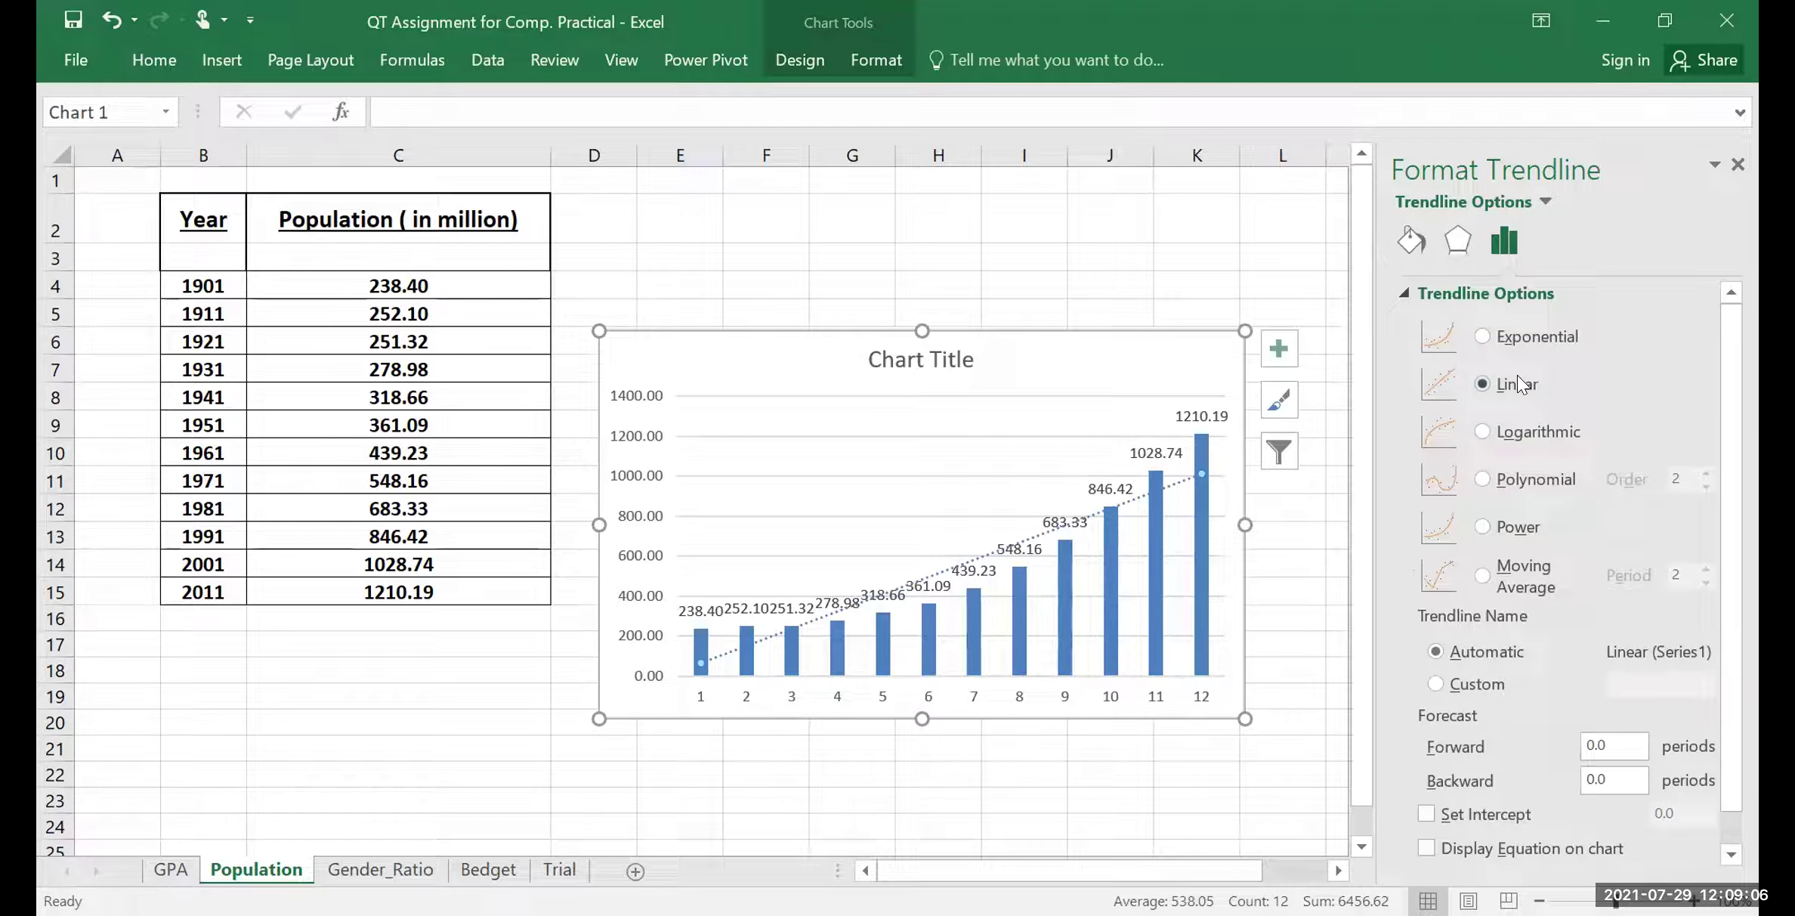
{"action": "left_click", "coordinate": [1482, 337]}
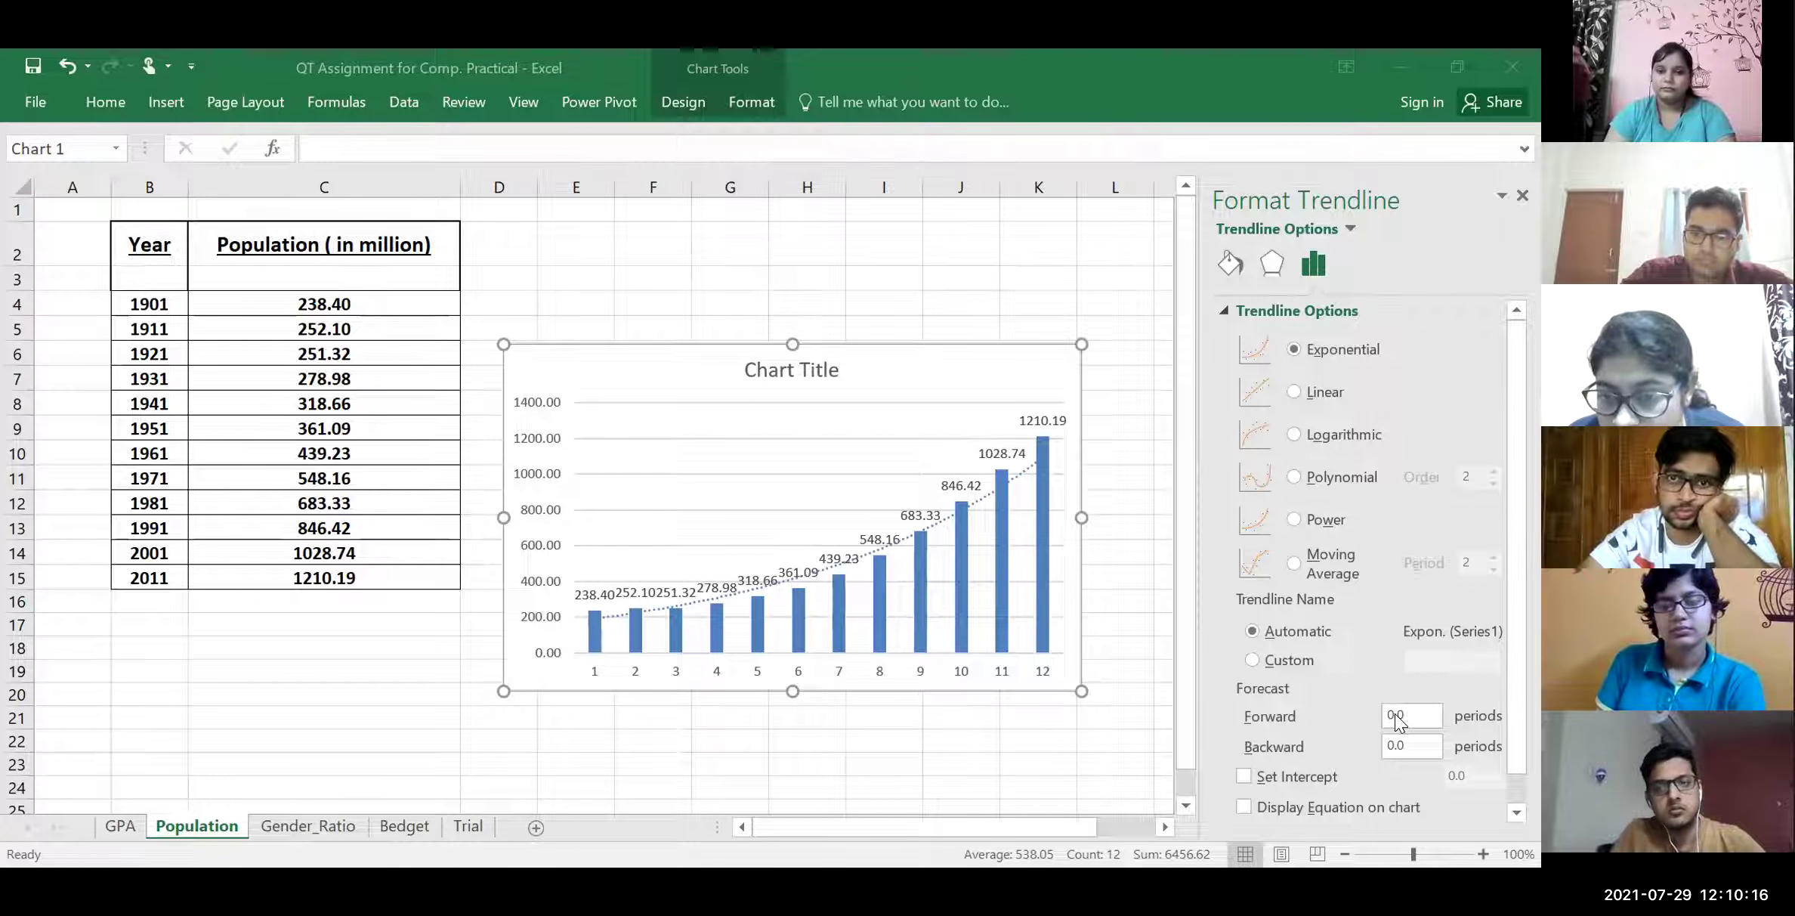
Change the trendline to linear with a 5-period forward forecast
{"action": "left_click", "coordinate": [1387, 715]}
{"action": "left_click_drag", "start_coordinate": [1390, 713], "coordinate": [1394, 716]}
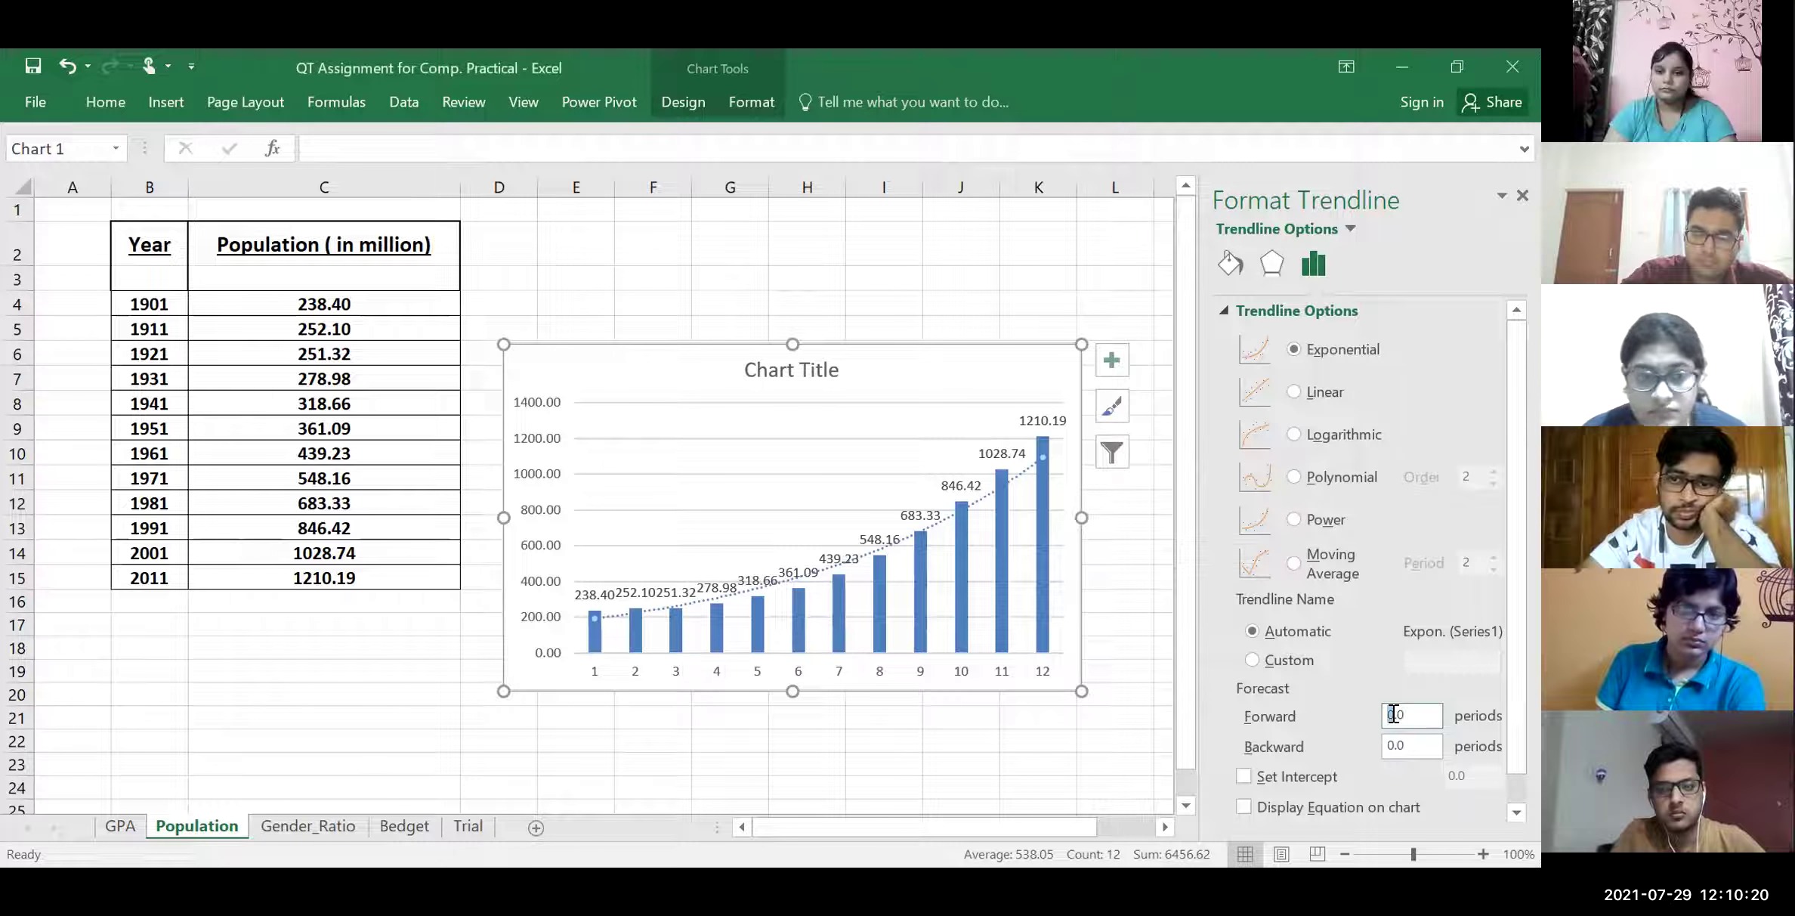
{"action": "type", "text": "5"}
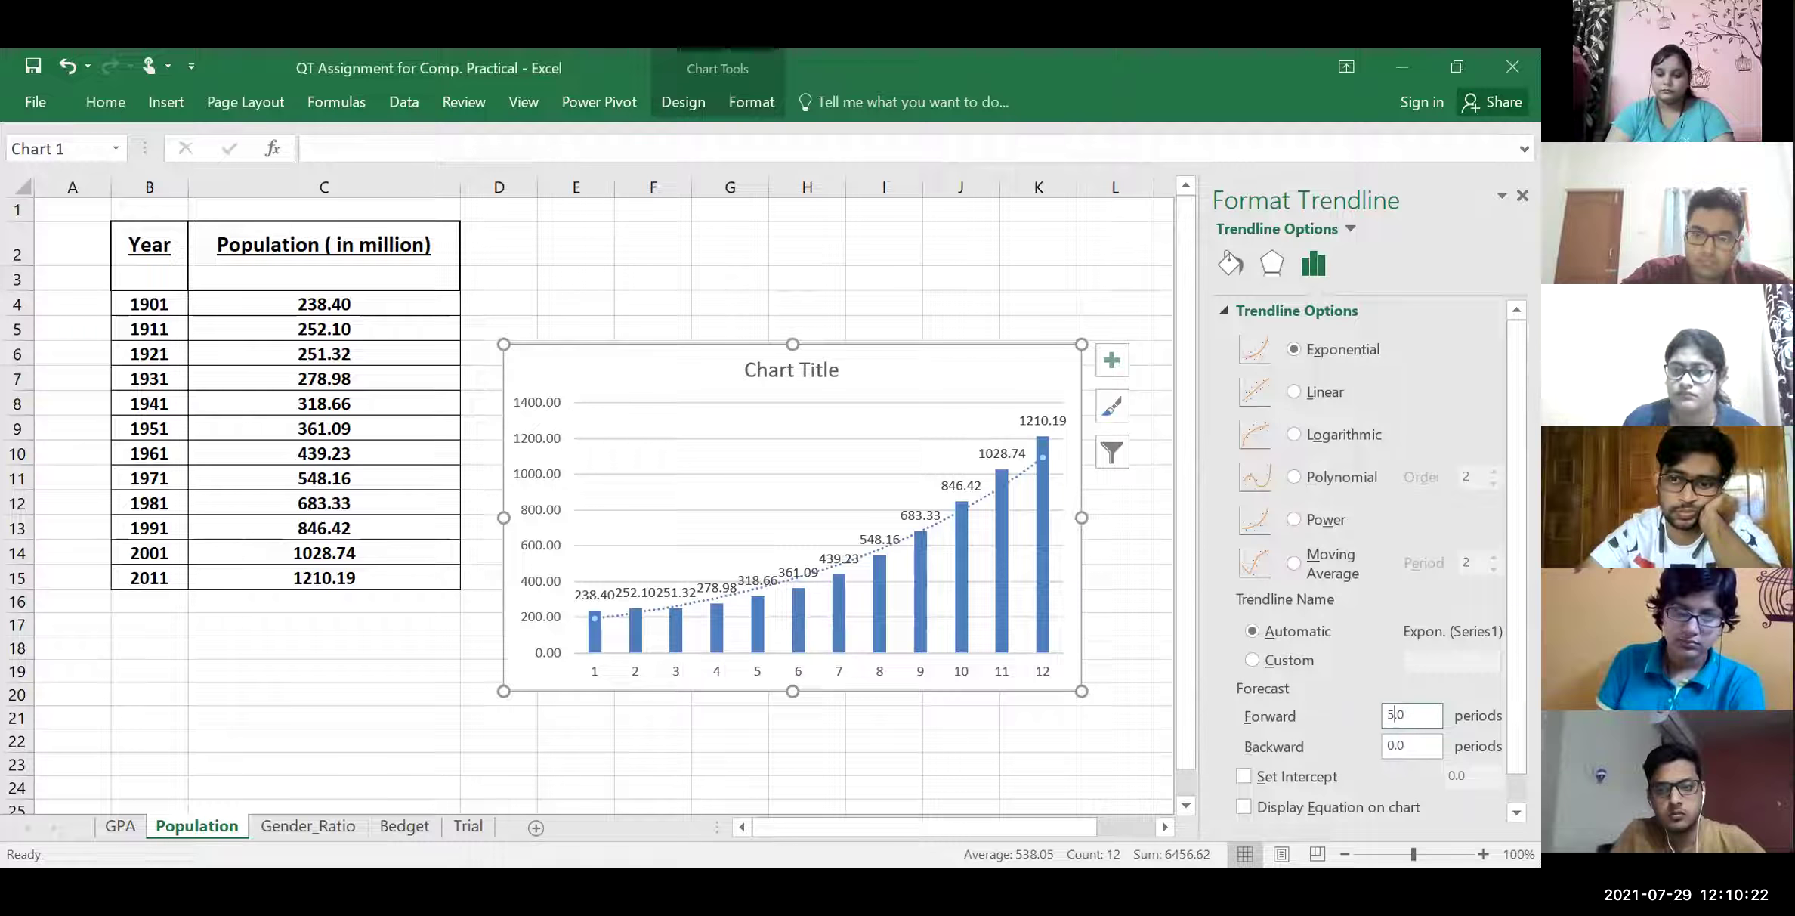
{"action": "key", "text": "Tab"}
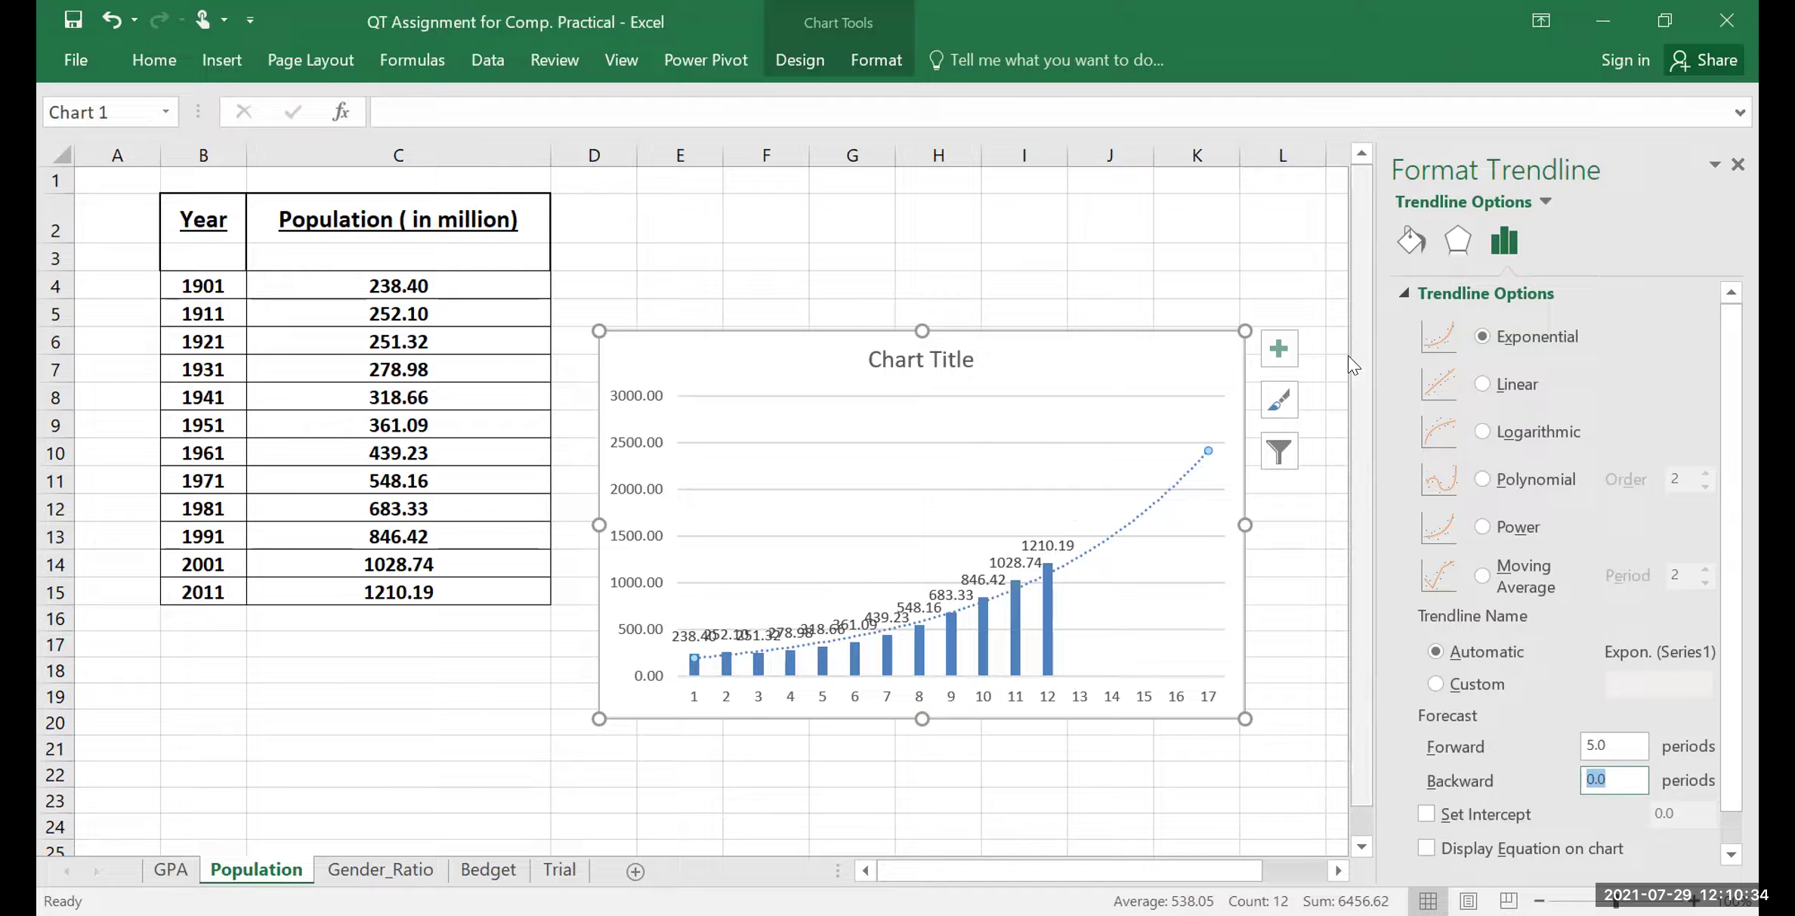
{"action": "left_click", "coordinate": [1482, 384]}
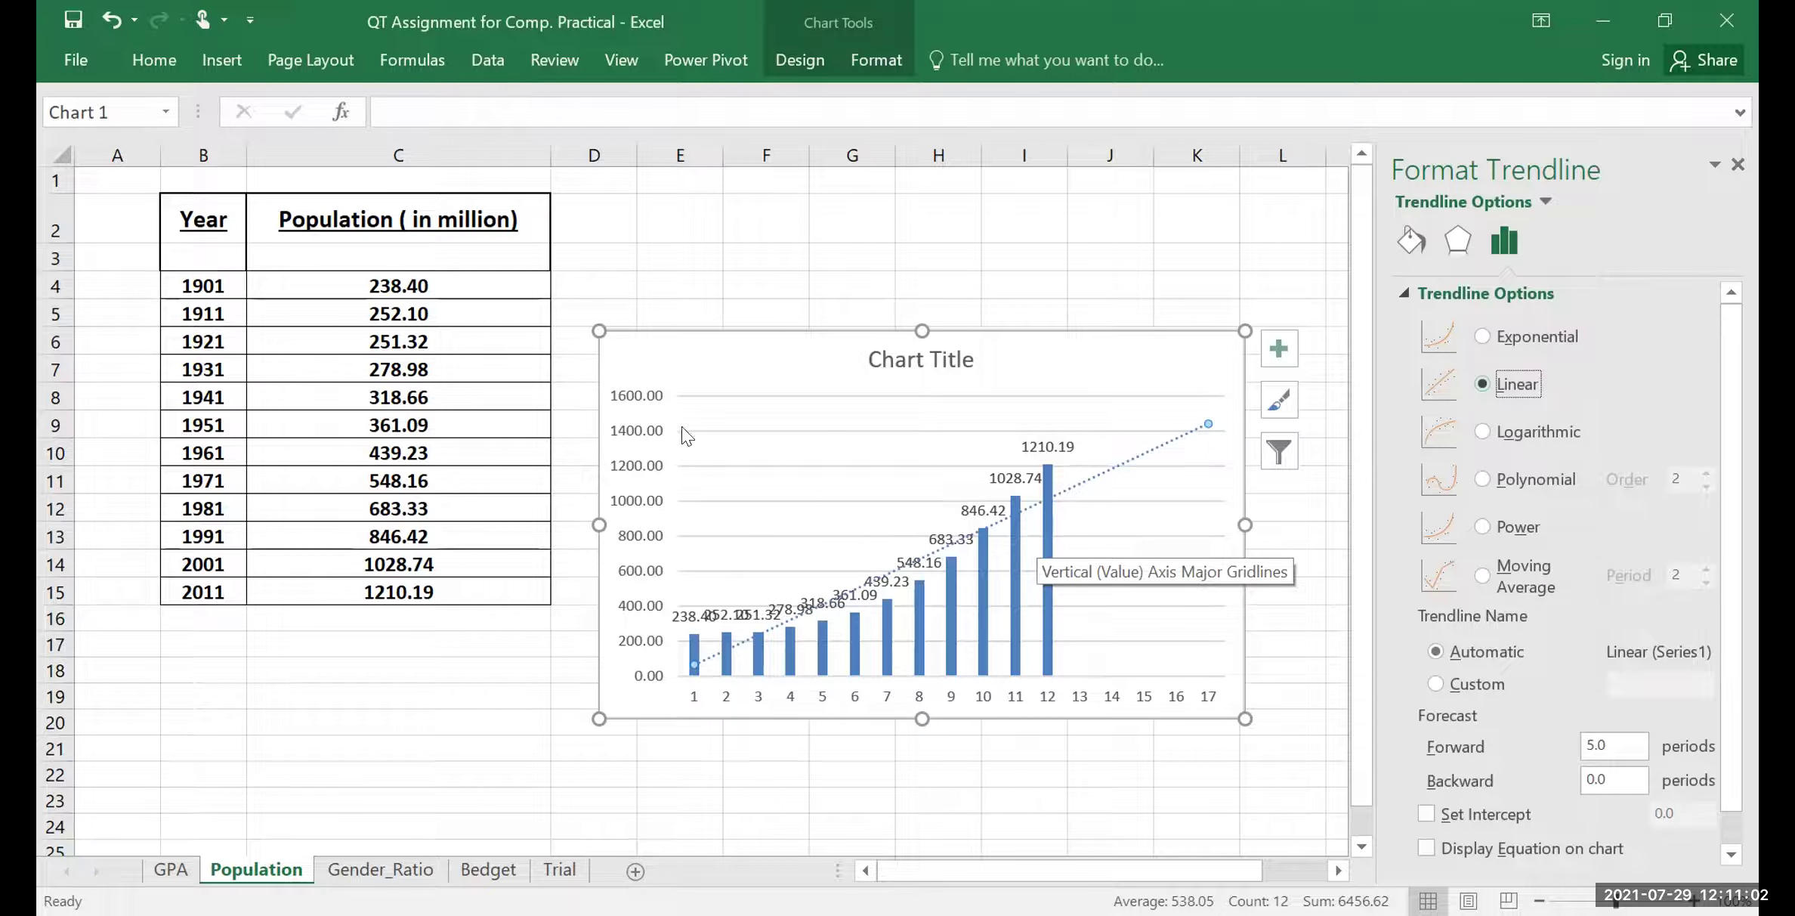
Select the population values in column C, starting from 1901
{"action": "left_click", "coordinate": [430, 286]}
{"action": "key", "text": "shift+Down"}
{"action": "key", "text": "shift+Down"}
{"action": "key", "text": "shift+Down"}
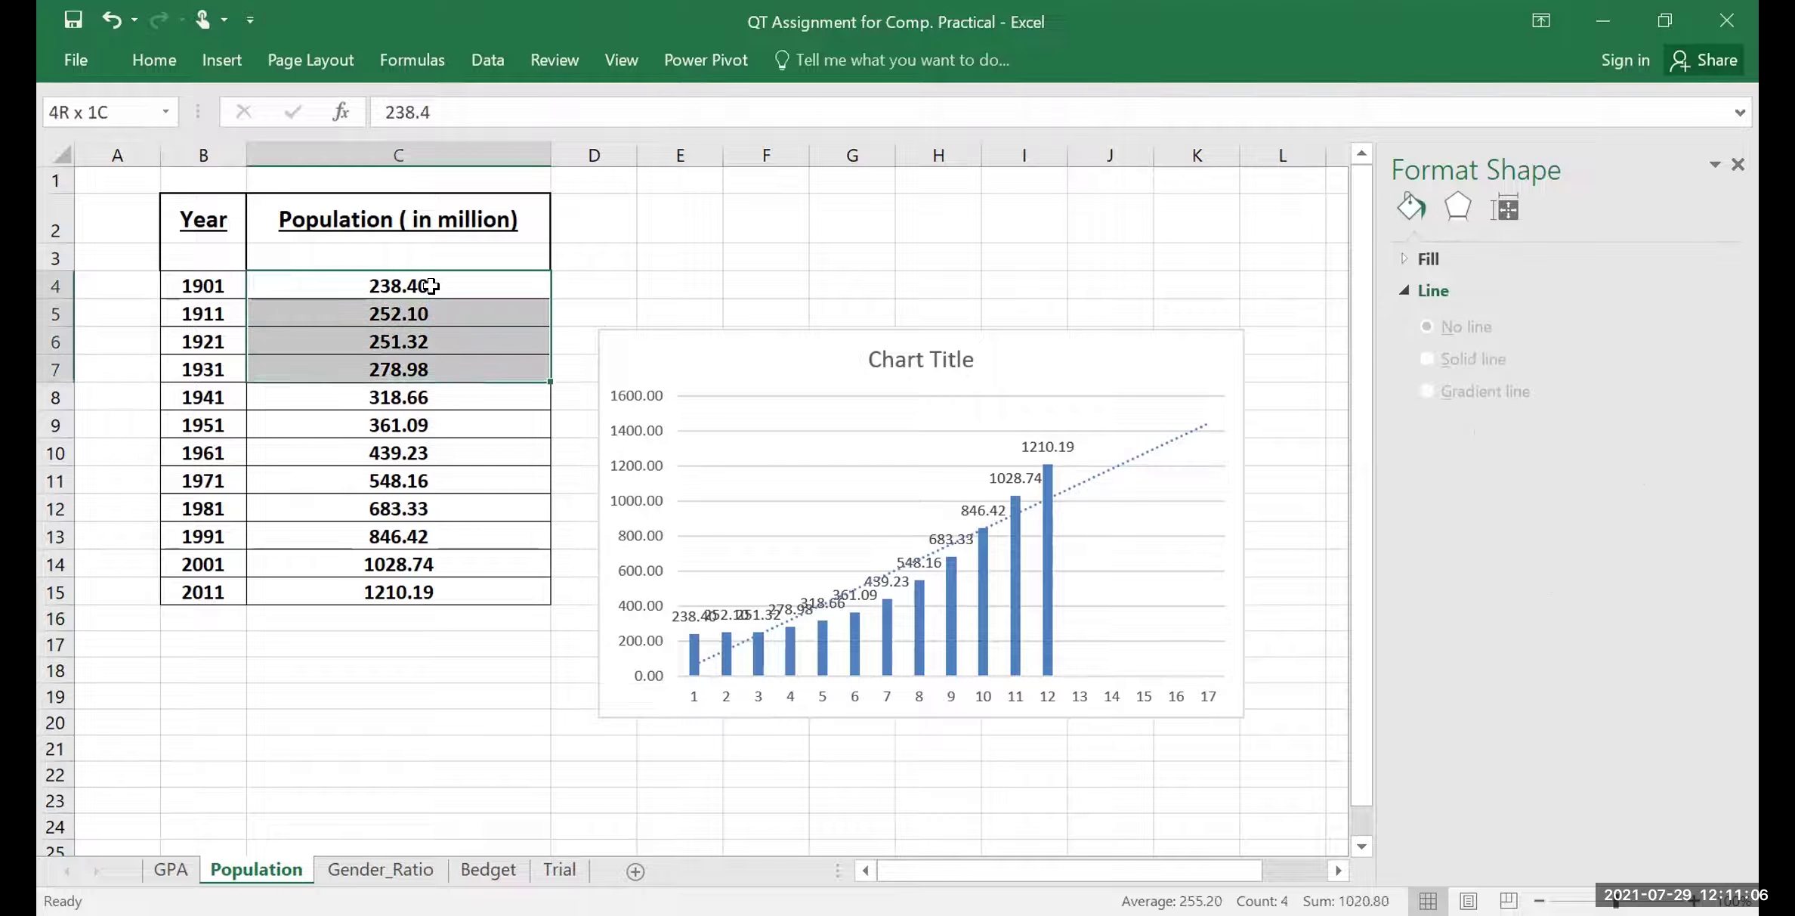
{"action": "key", "text": "shift+Down"}
{"action": "key", "text": "shift+Down"}
{"action": "key", "text": "shift+Down"}
{"action": "key", "text": "shift+Down"}
{"action": "key", "text": "shift+Down"}
{"action": "key", "text": "shift+Down"}
{"action": "key", "text": "shift+Down"}
{"action": "key", "text": "shift+Down"}
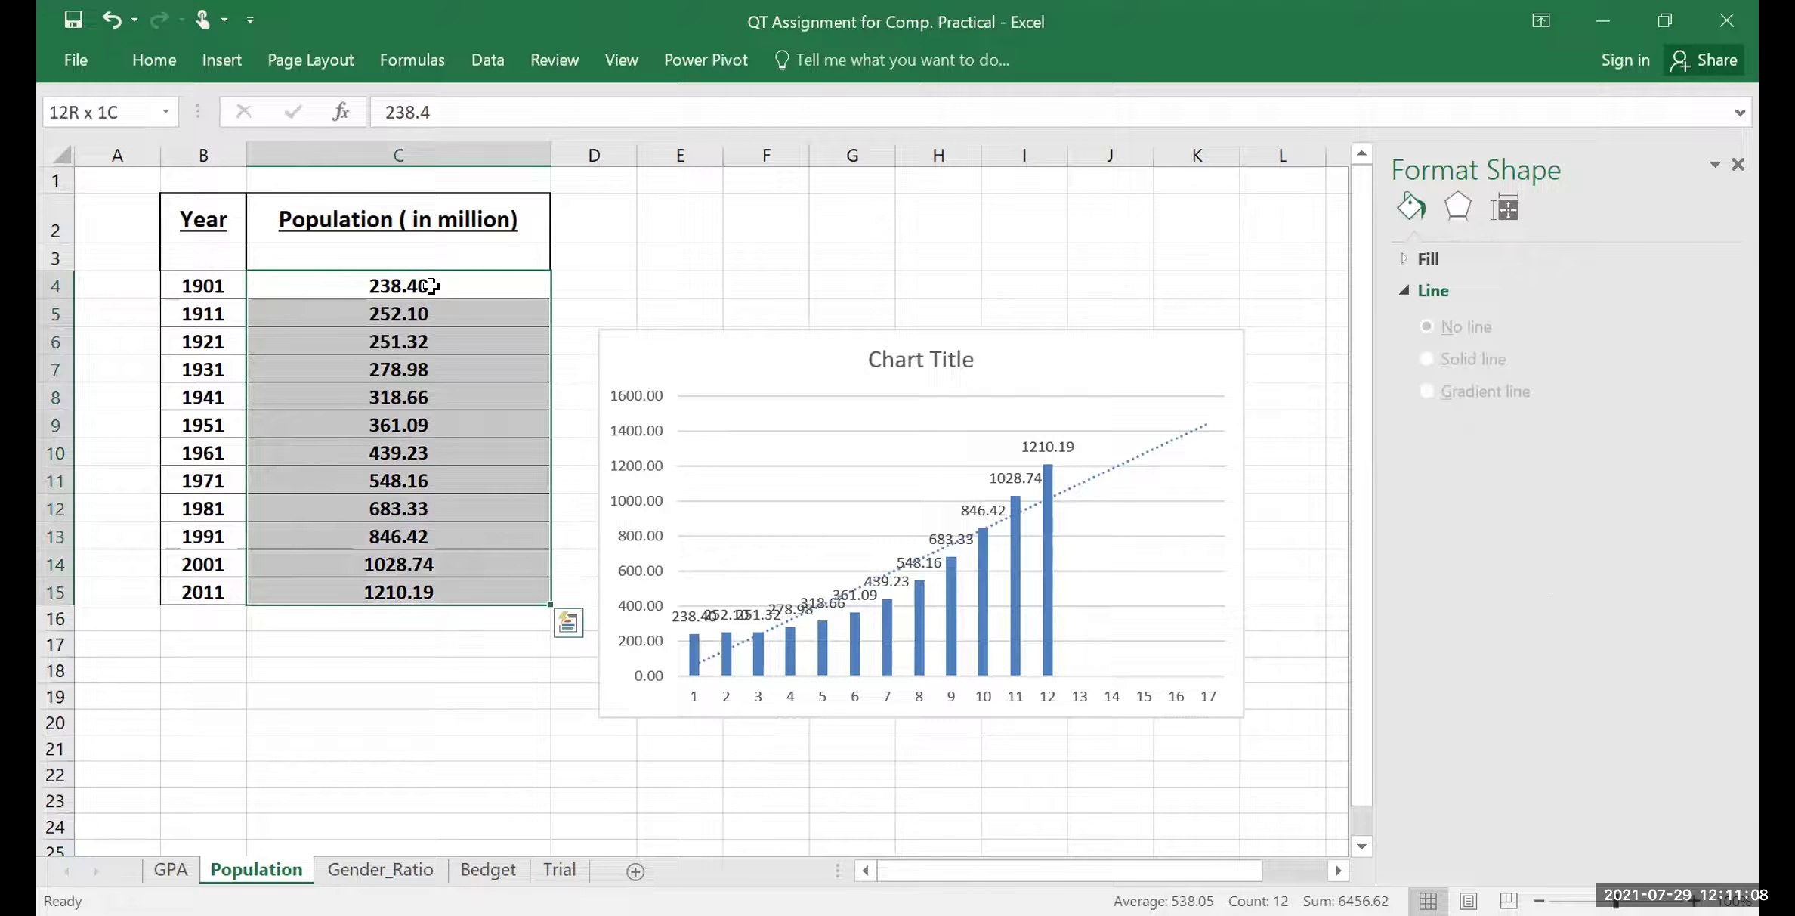
Insert a line chart of the population values
{"action": "left_click", "coordinate": [230, 59]}
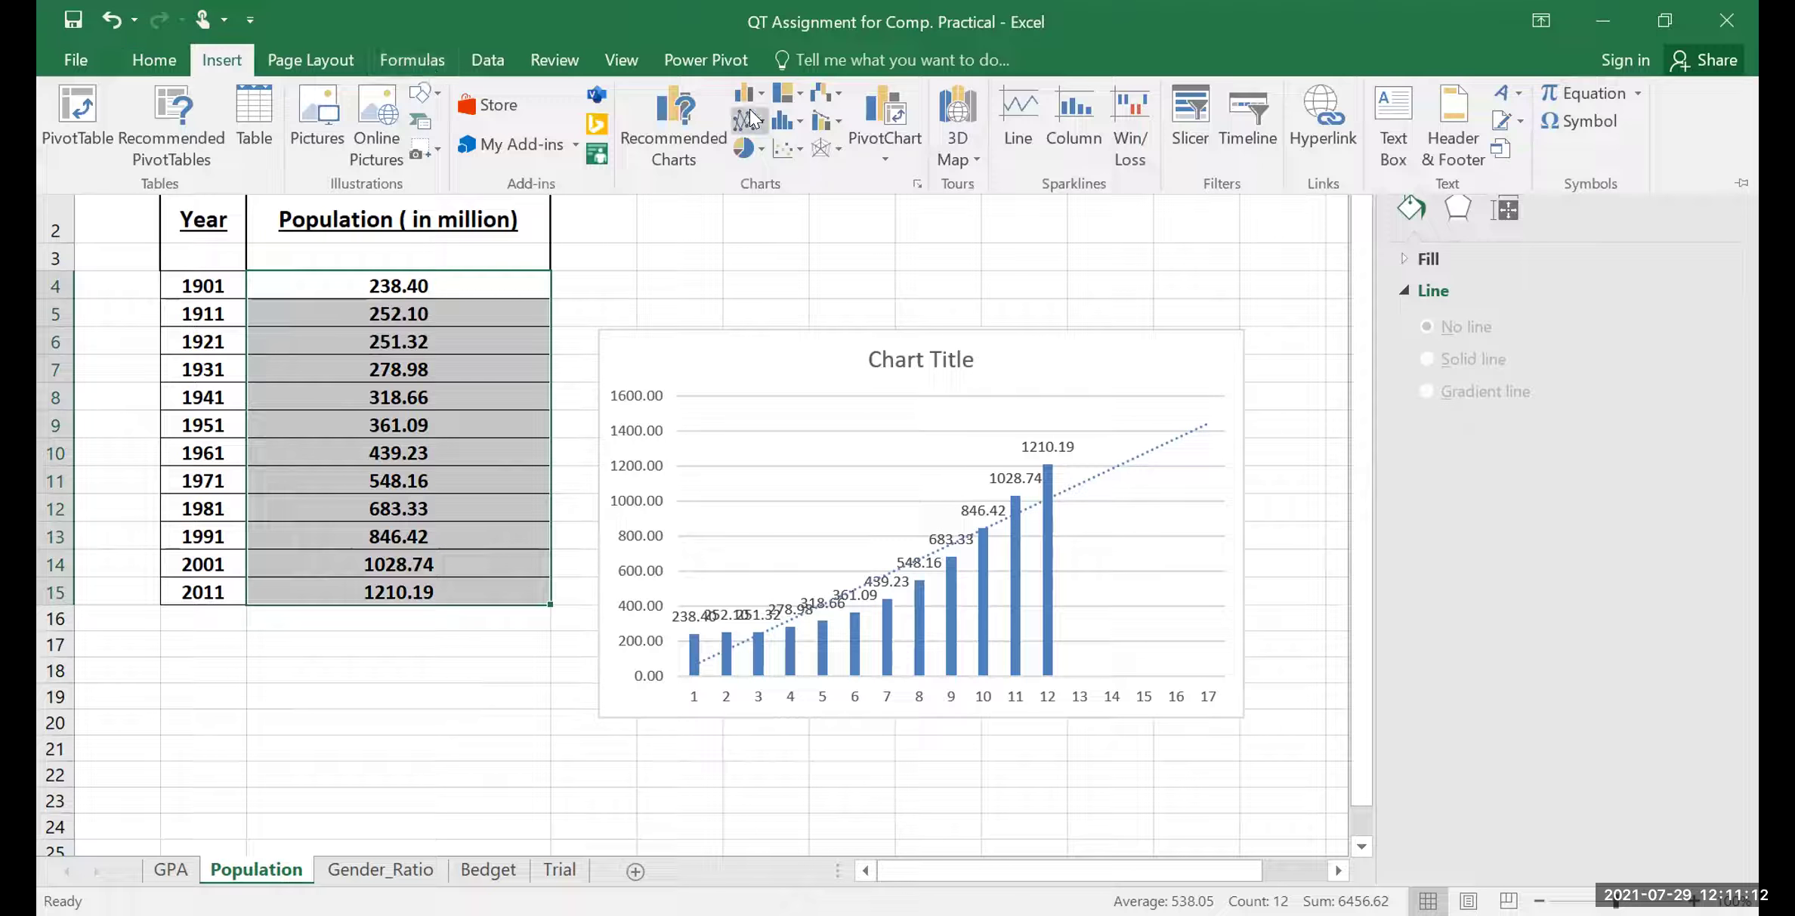
{"action": "left_click", "coordinate": [746, 110]}
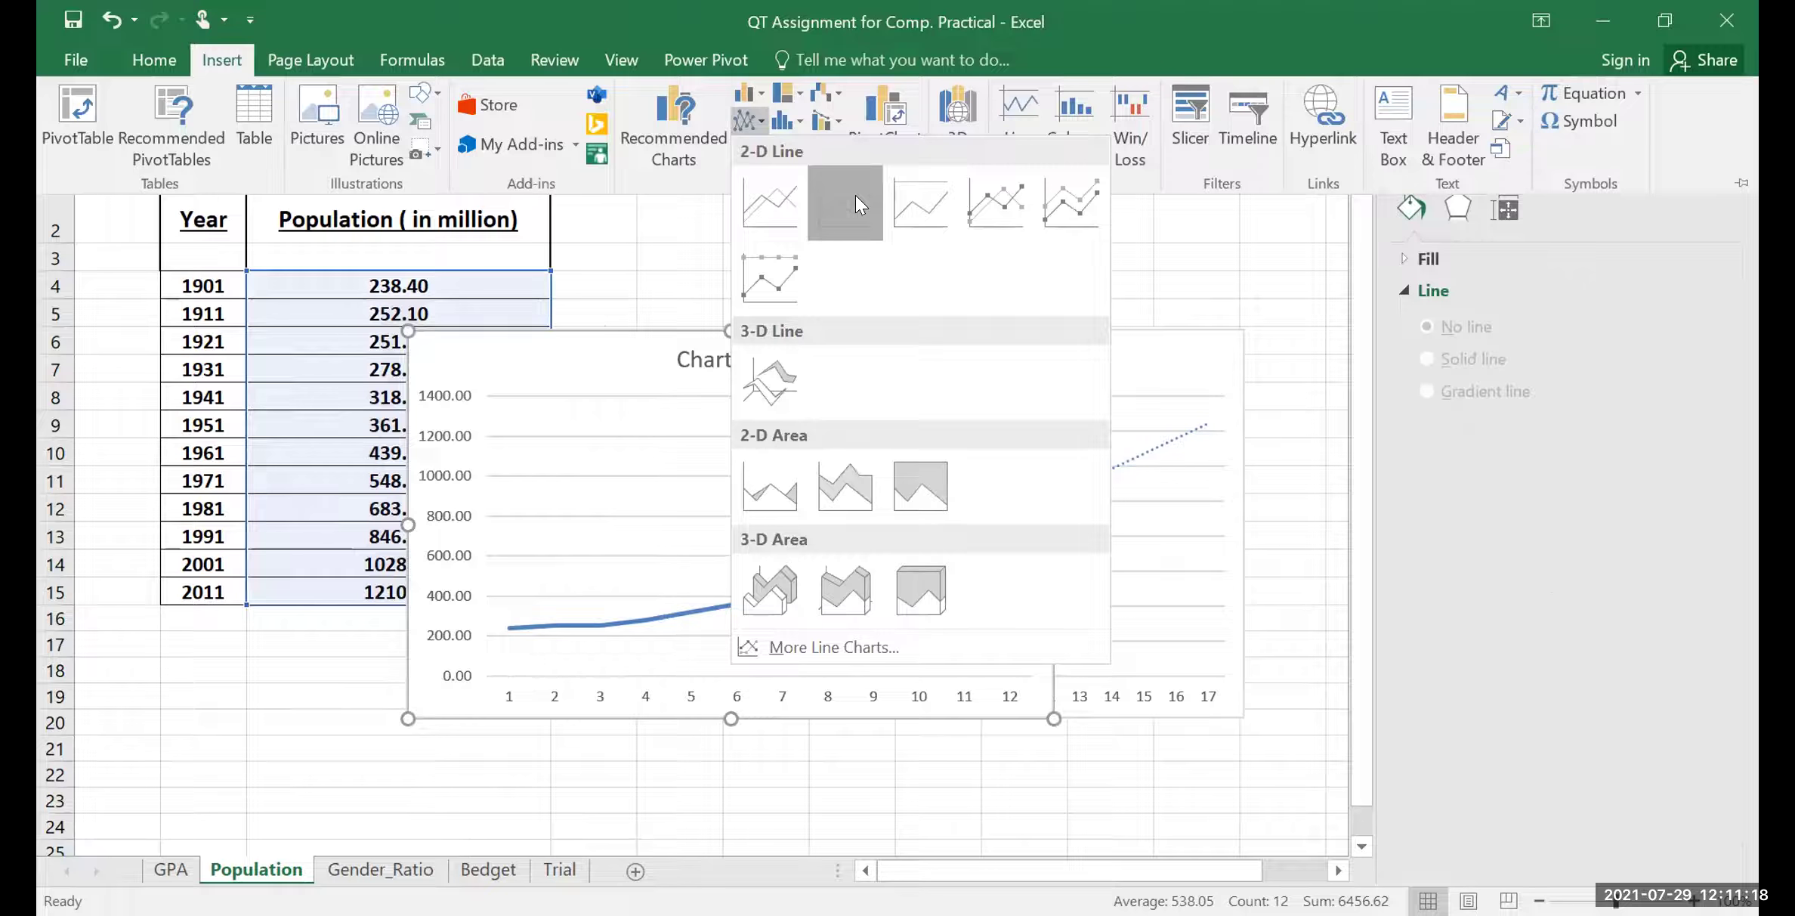
{"action": "left_click", "coordinate": [939, 470]}
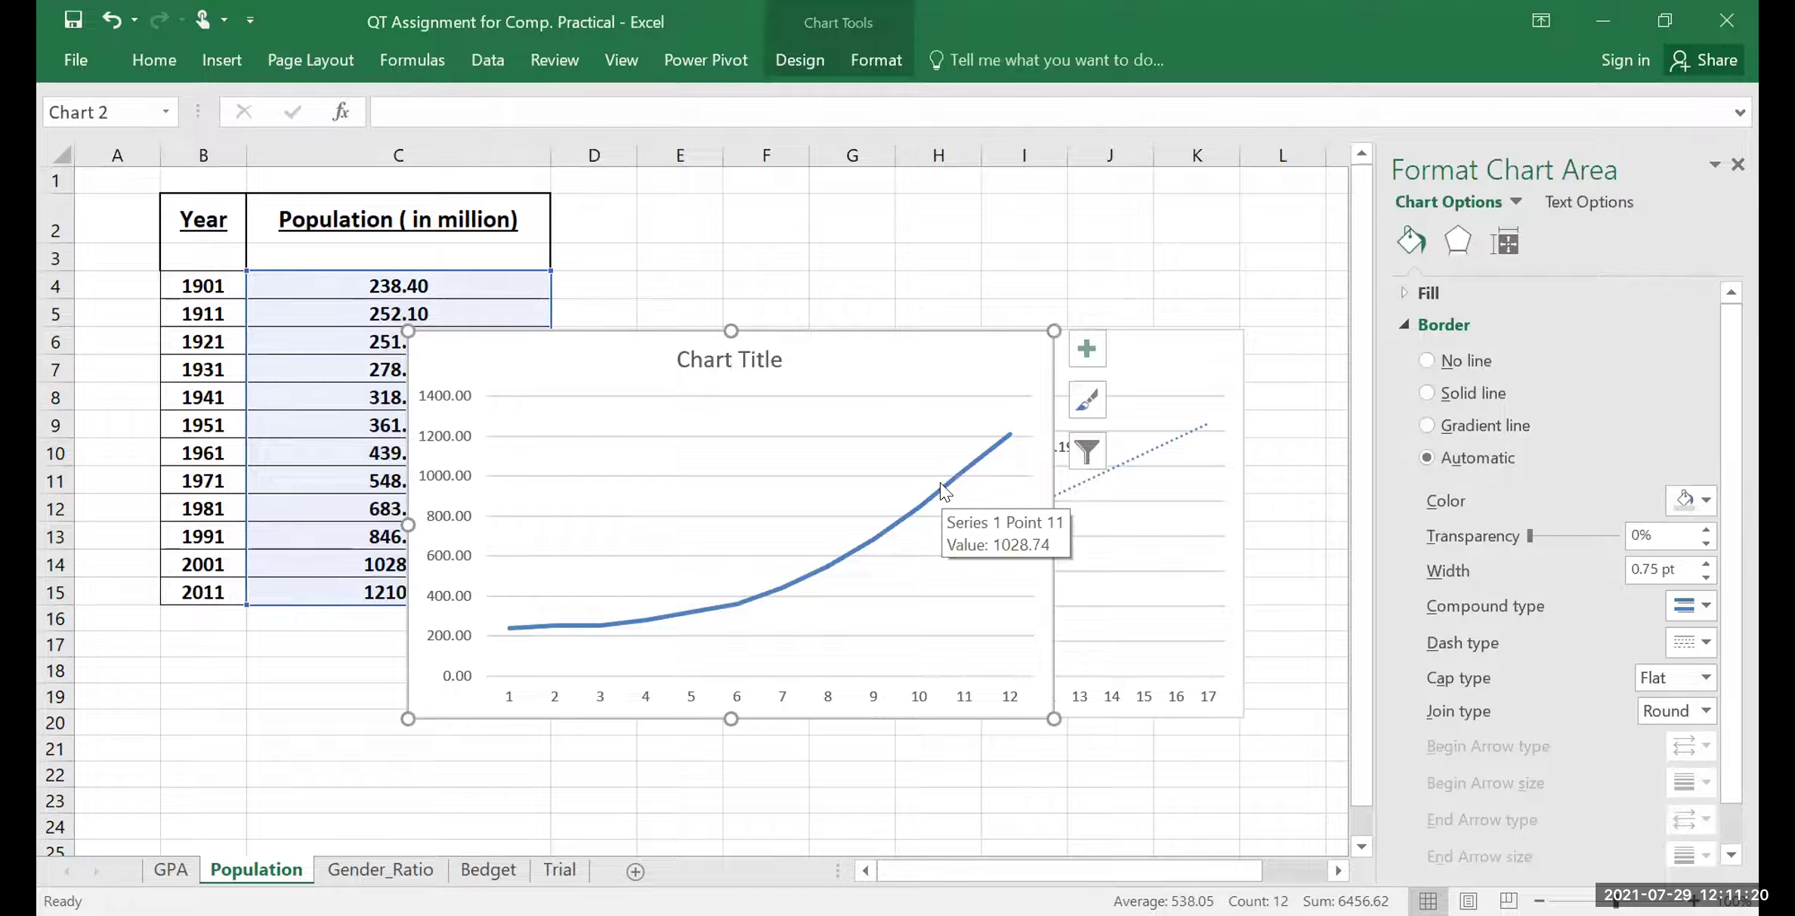
Add data labels to each point on the population line, 238.40 to 1210.19
{"action": "left_click", "coordinate": [940, 483]}
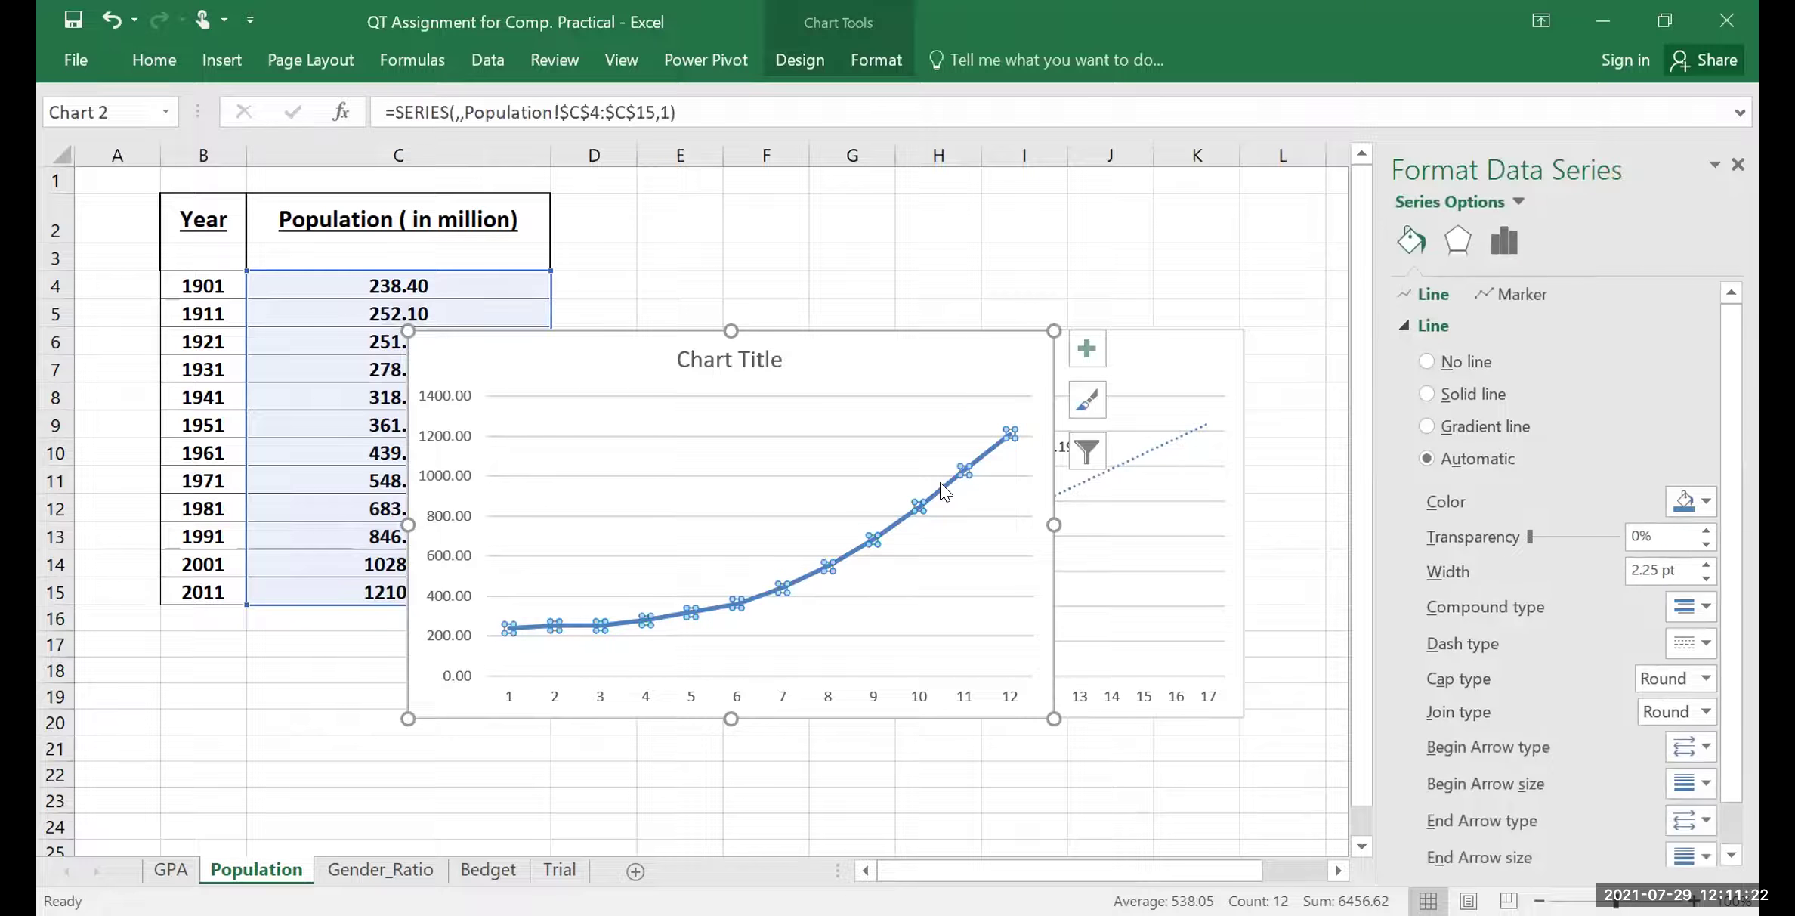
{"action": "right_click", "coordinate": [1050, 678]}
{"action": "mouse_move", "coordinate": [1039, 670]}
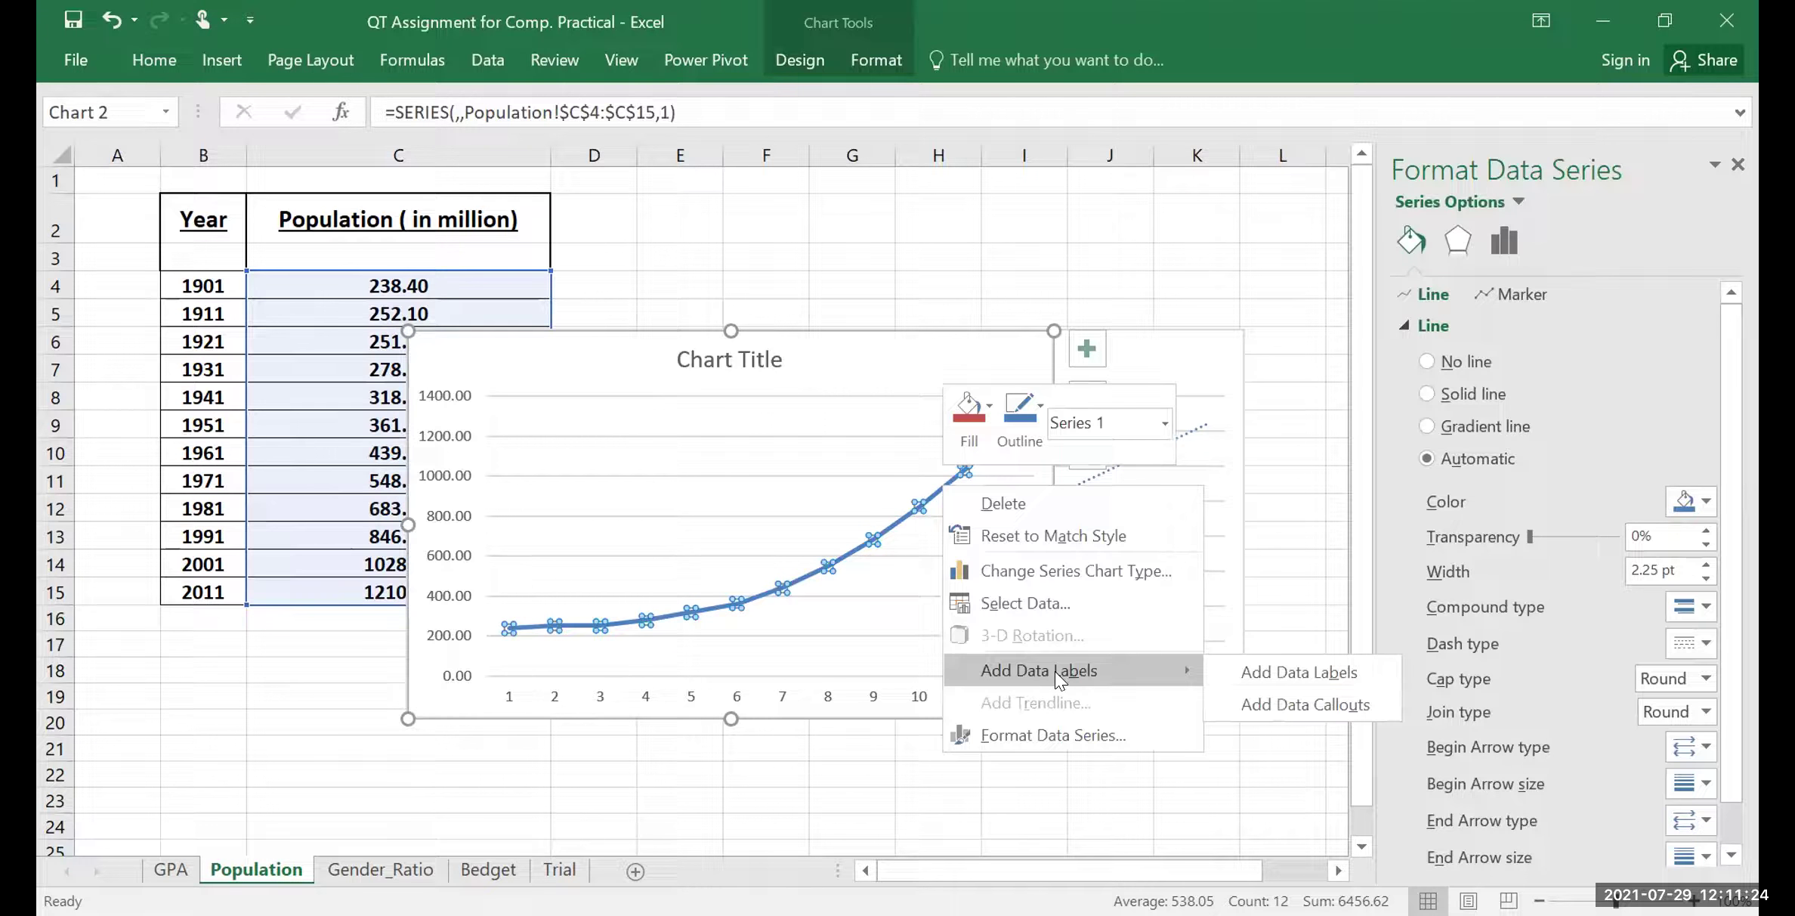
{"action": "left_click", "coordinate": [1256, 675]}
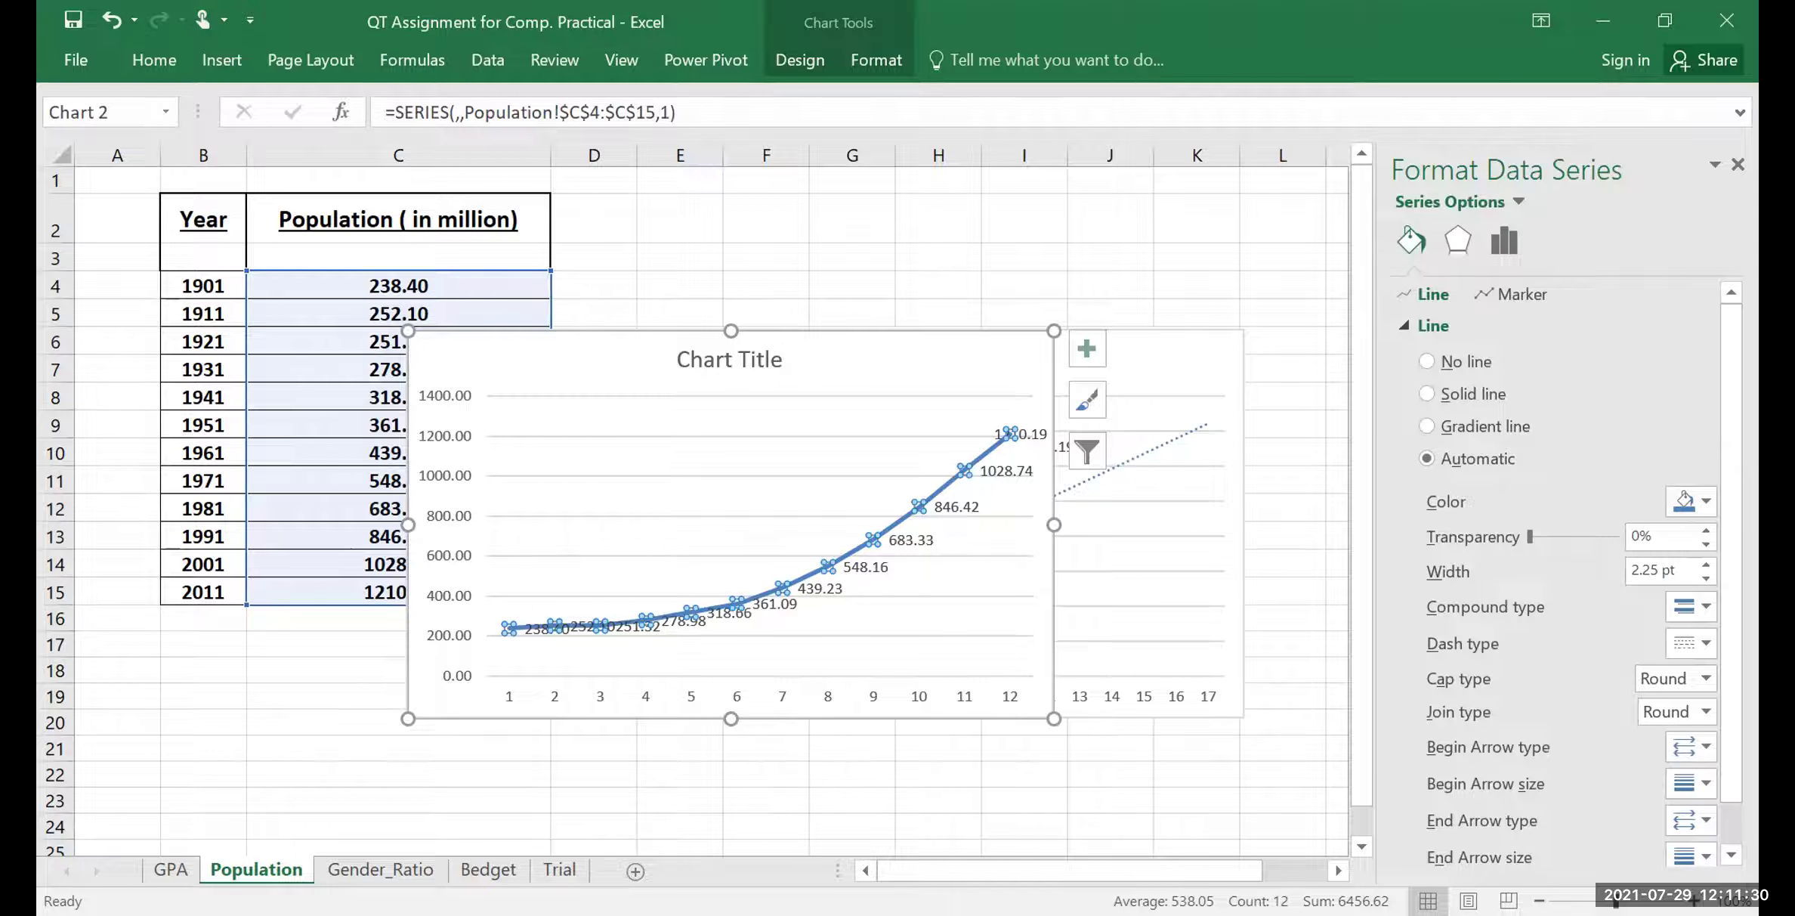
Switch to the Gender_Ratio sheet listing female-per-1000-male ratios for census years 1901–2011
{"action": "left_click", "coordinate": [391, 869]}
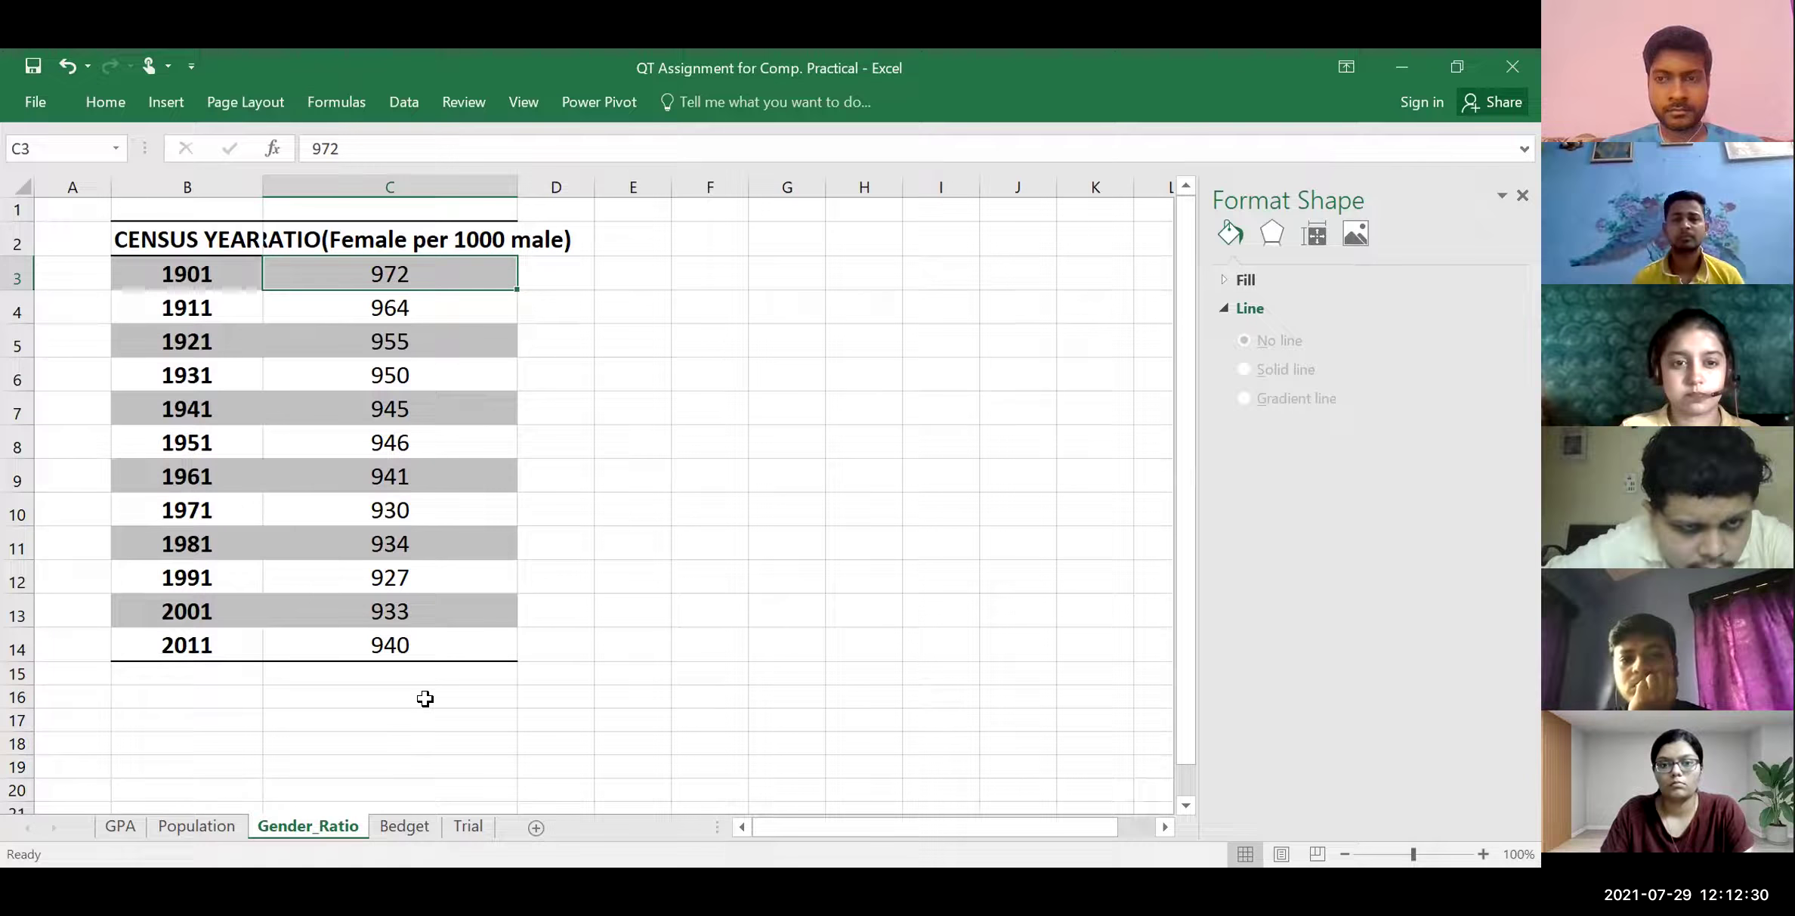
On the Bedget sheet, insert a 3-D pie chart of the budget amounts in C2:C6
{"action": "left_click", "coordinate": [413, 829]}
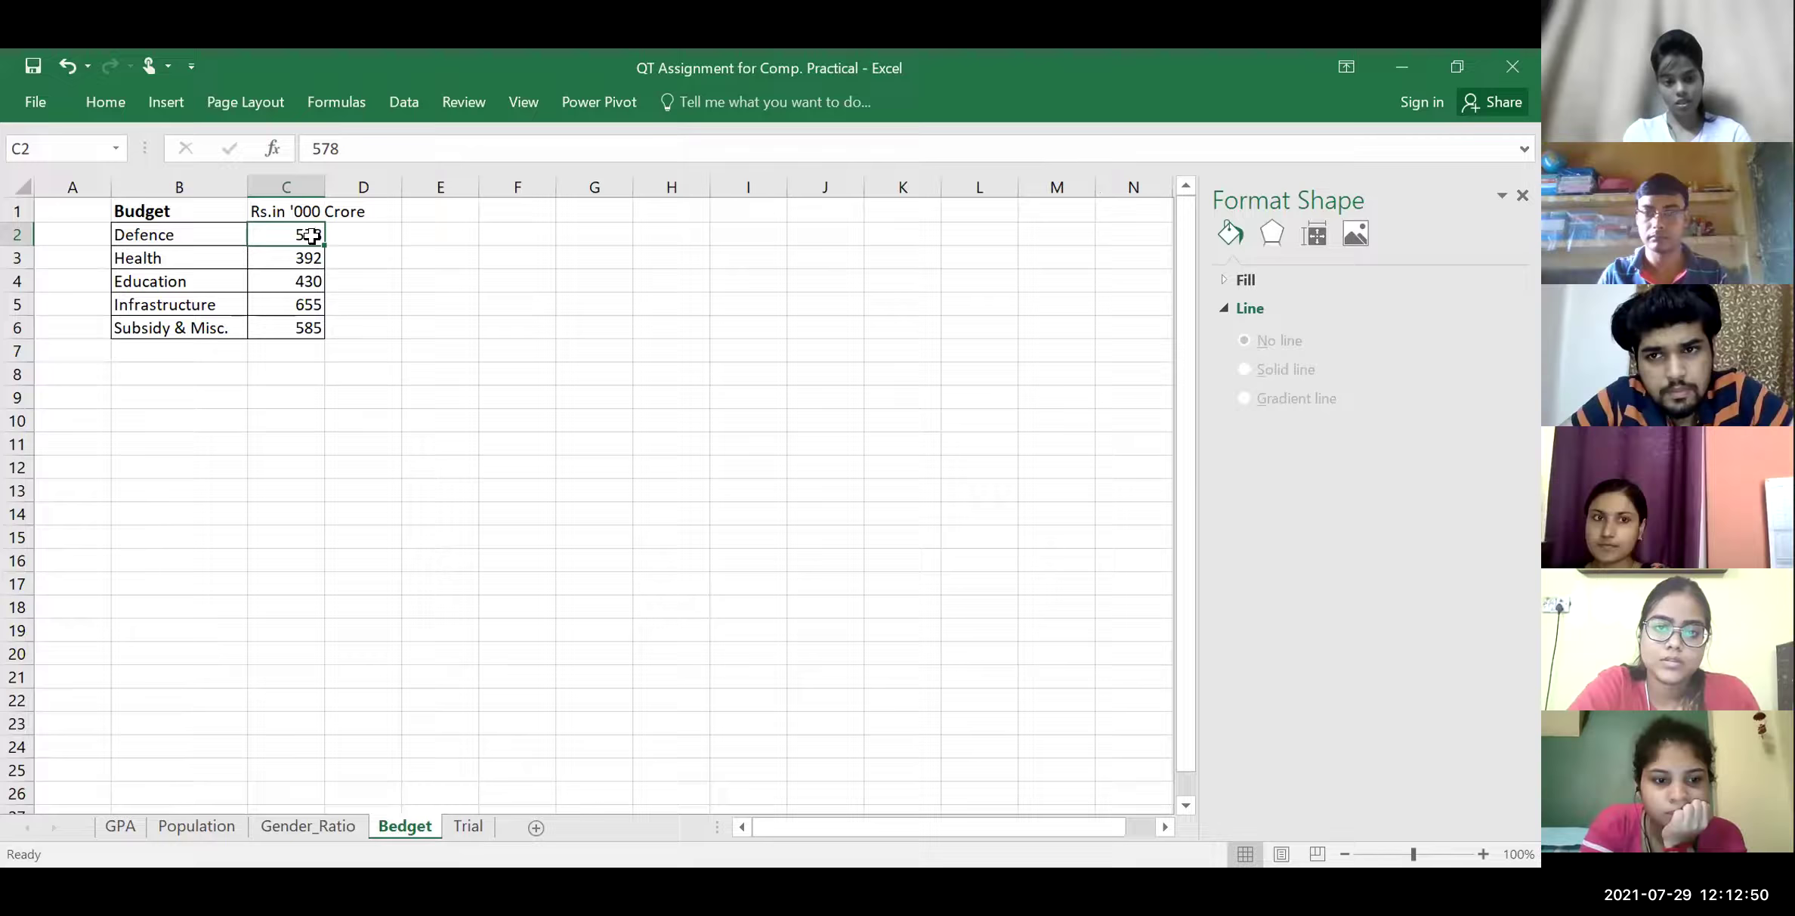
{"action": "left_click_drag", "start_coordinate": [308, 231], "coordinate": [309, 328]}
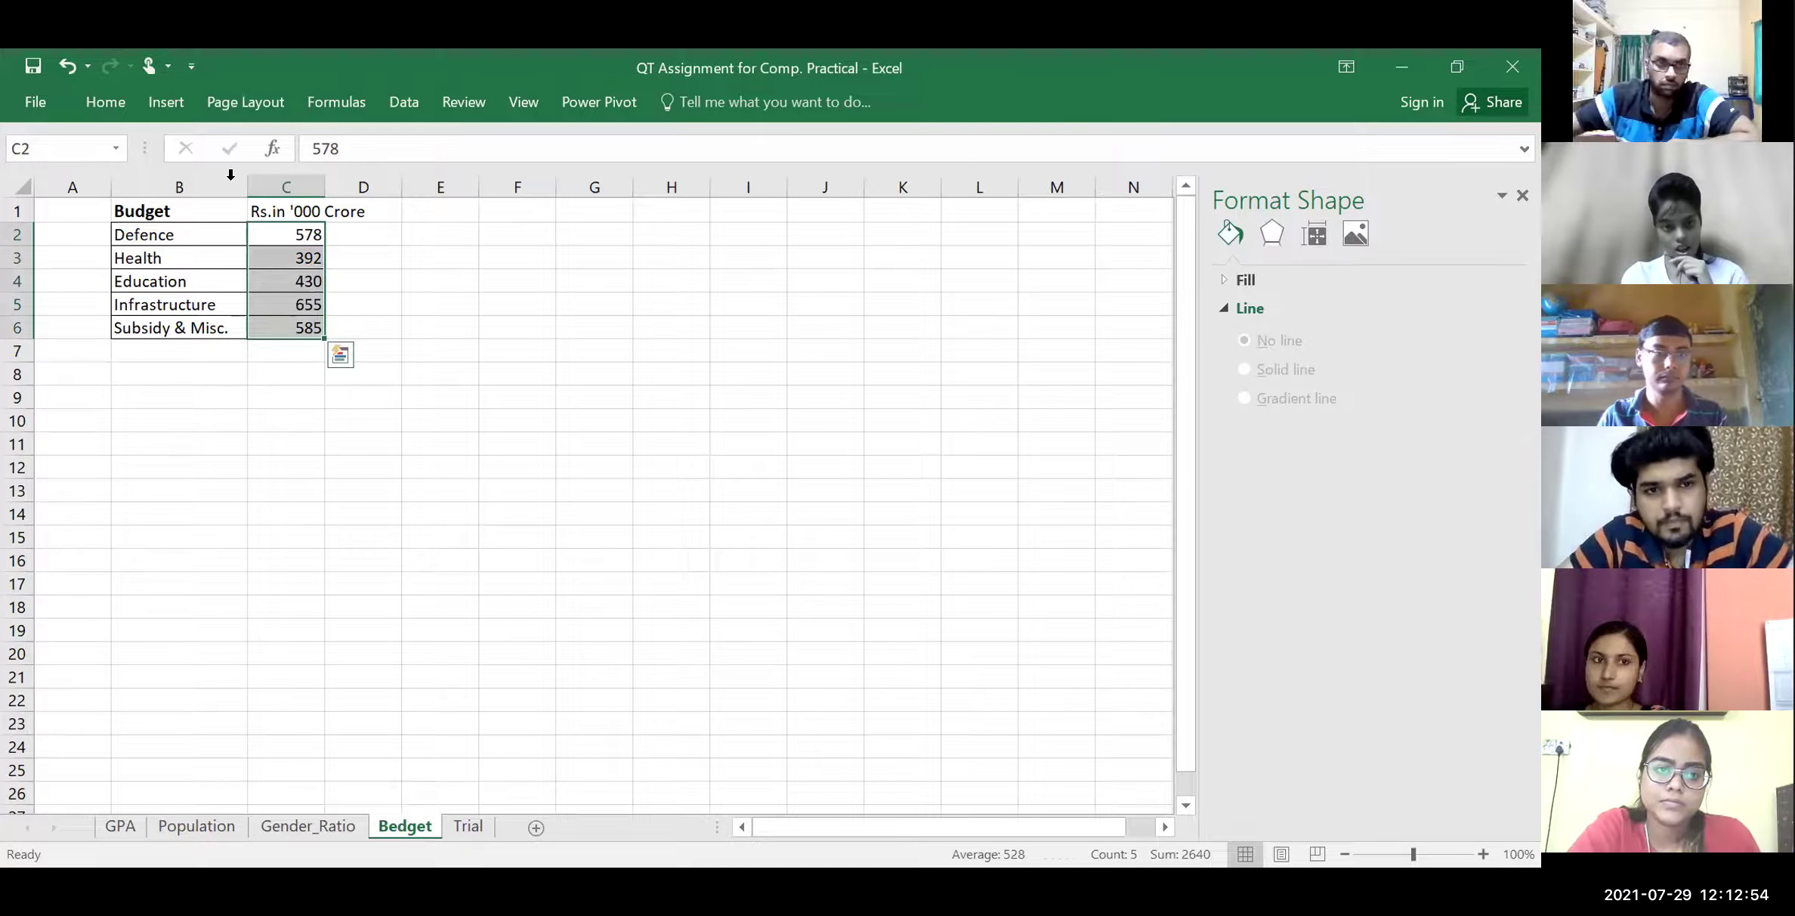
{"action": "left_click", "coordinate": [169, 106]}
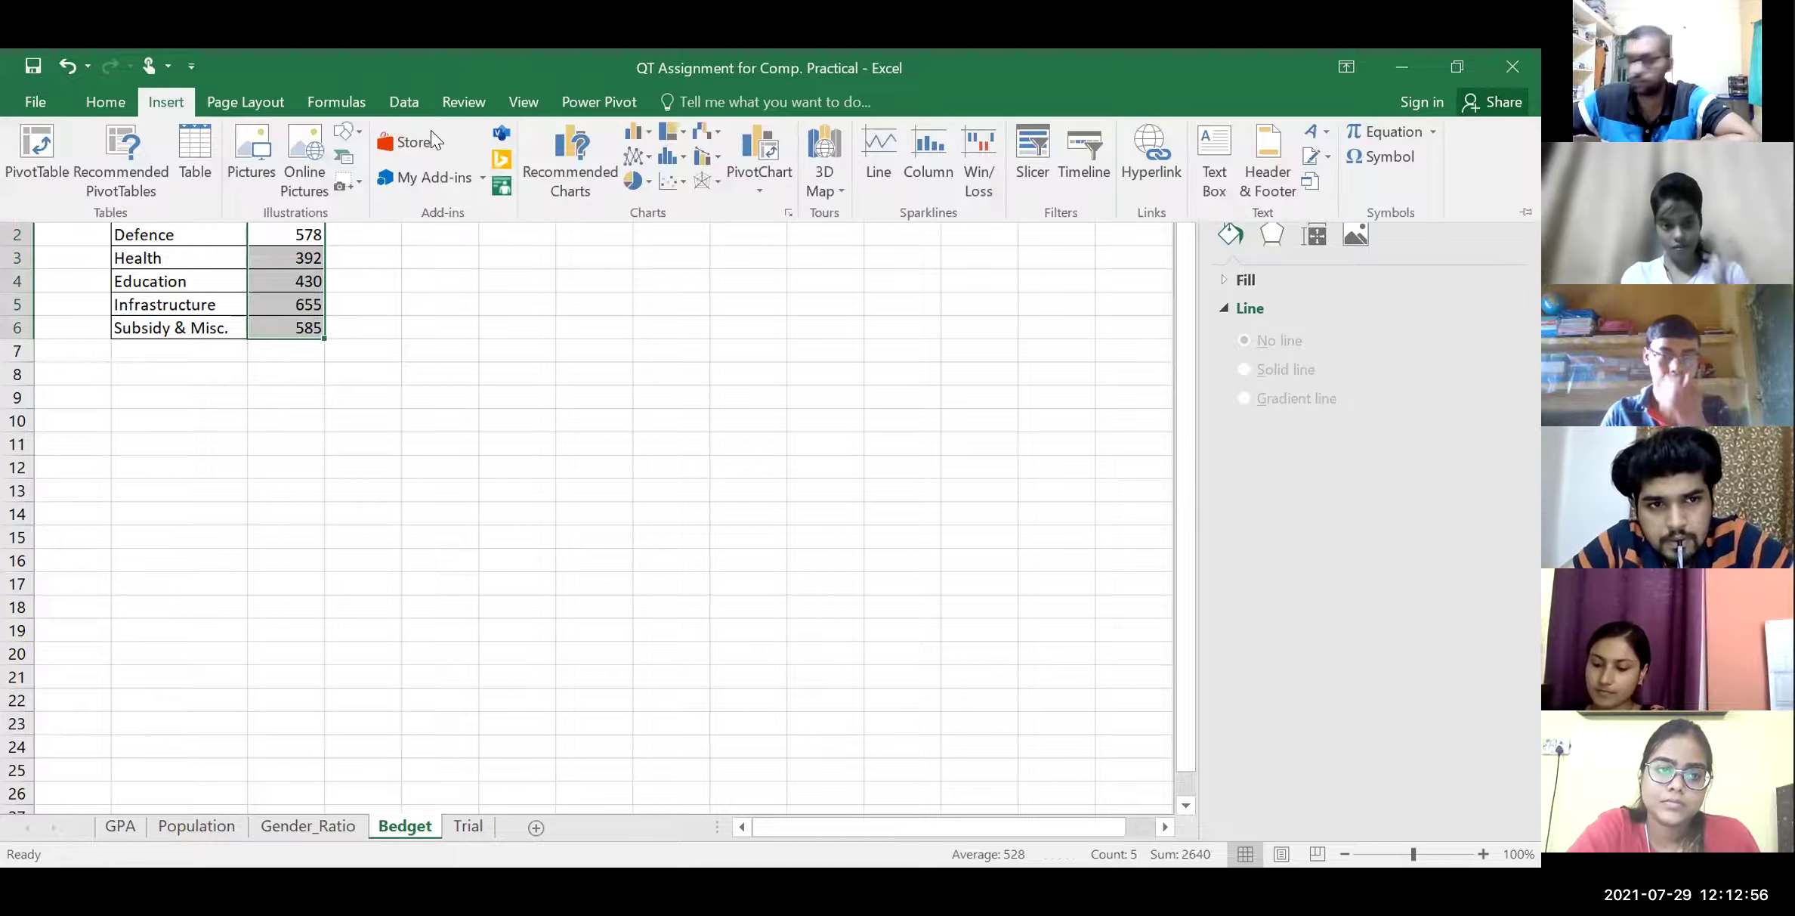
{"action": "left_click", "coordinate": [628, 182]}
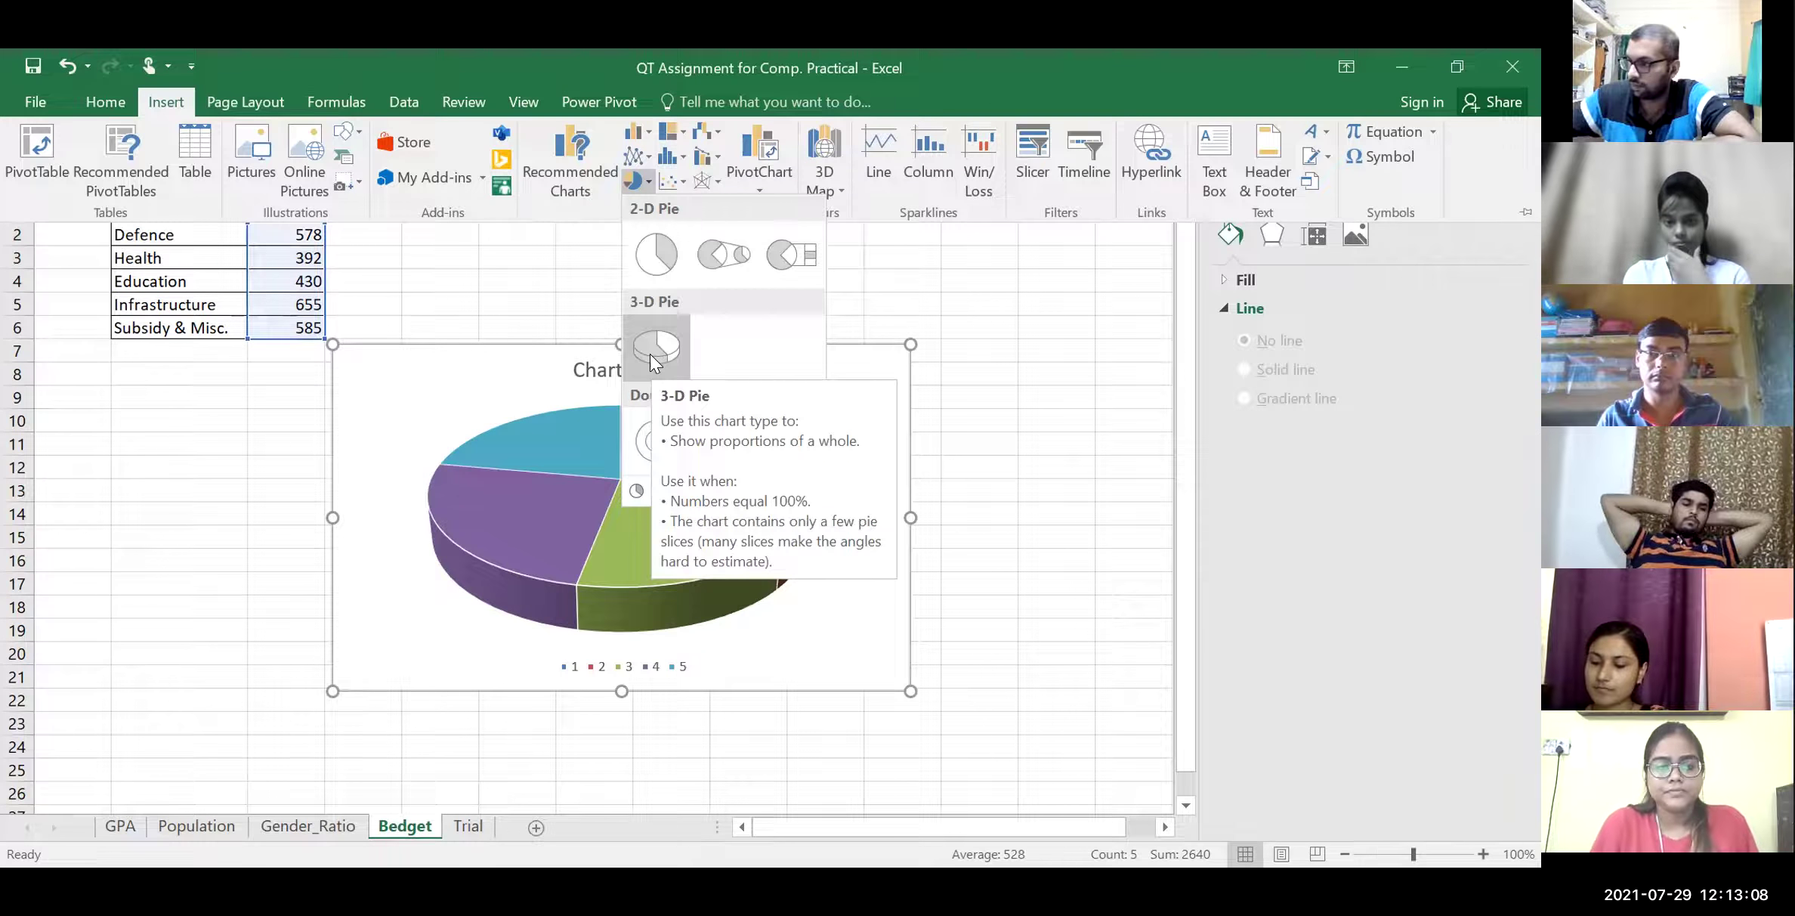
{"action": "left_click", "coordinate": [219, 431]}
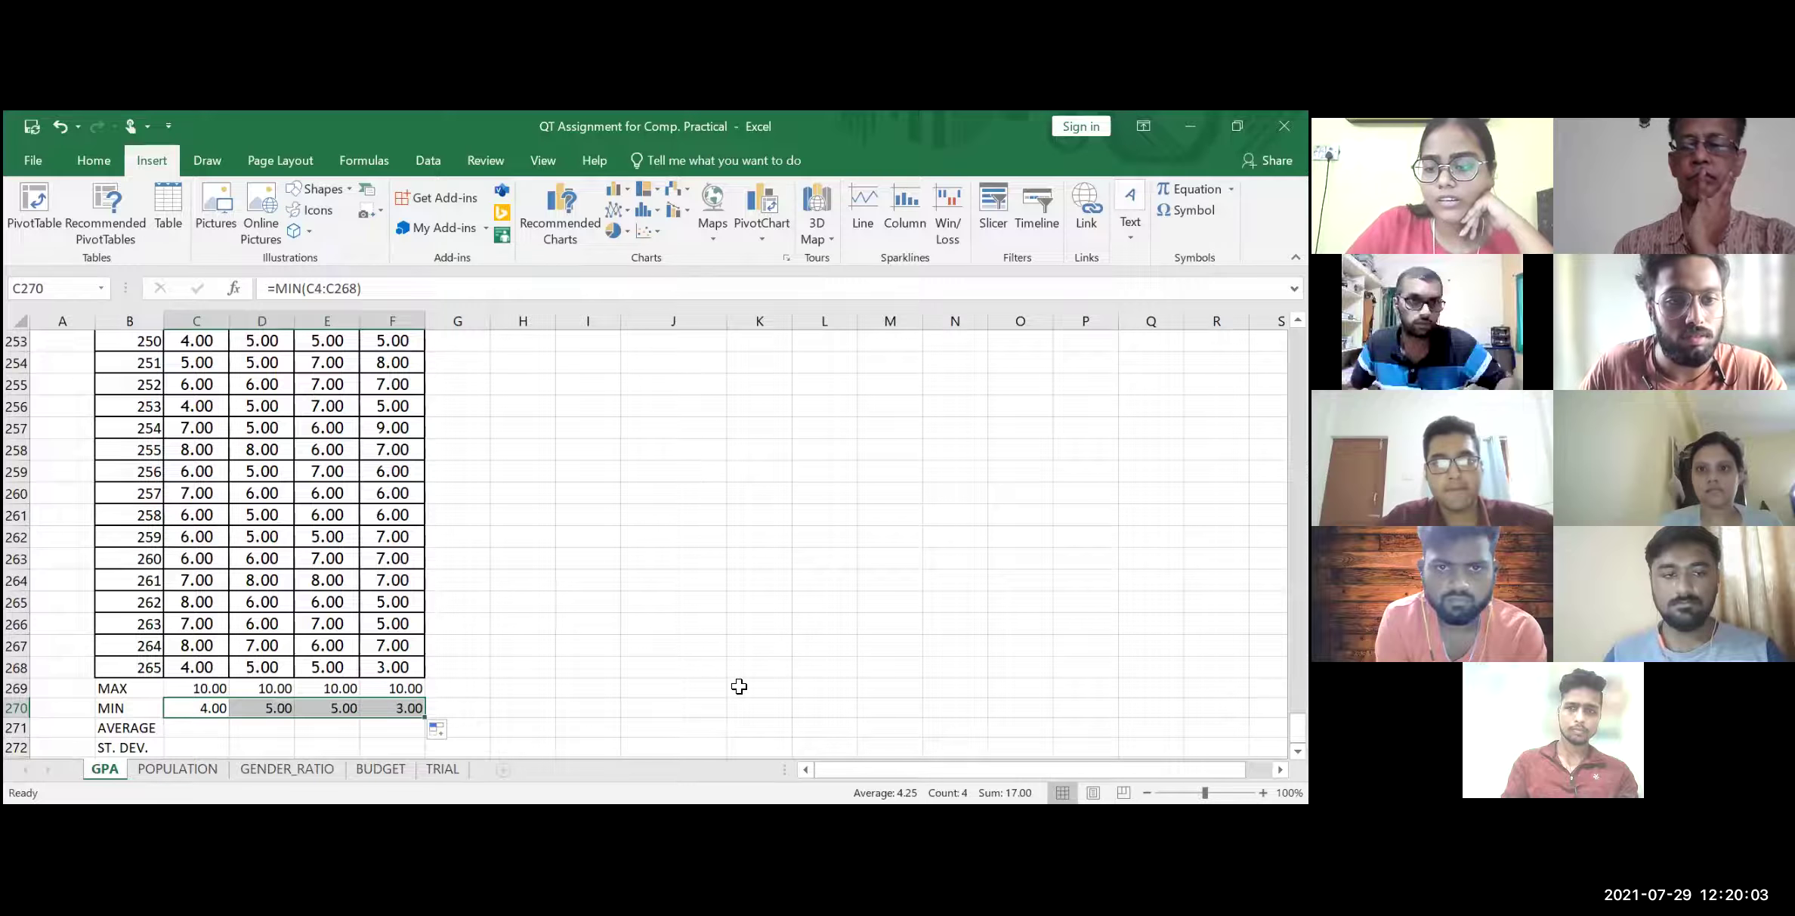
Check and re-commit the =MIN(E4:E268) formula in E270, which gives 5.00
{"action": "left_click", "coordinate": [333, 708]}
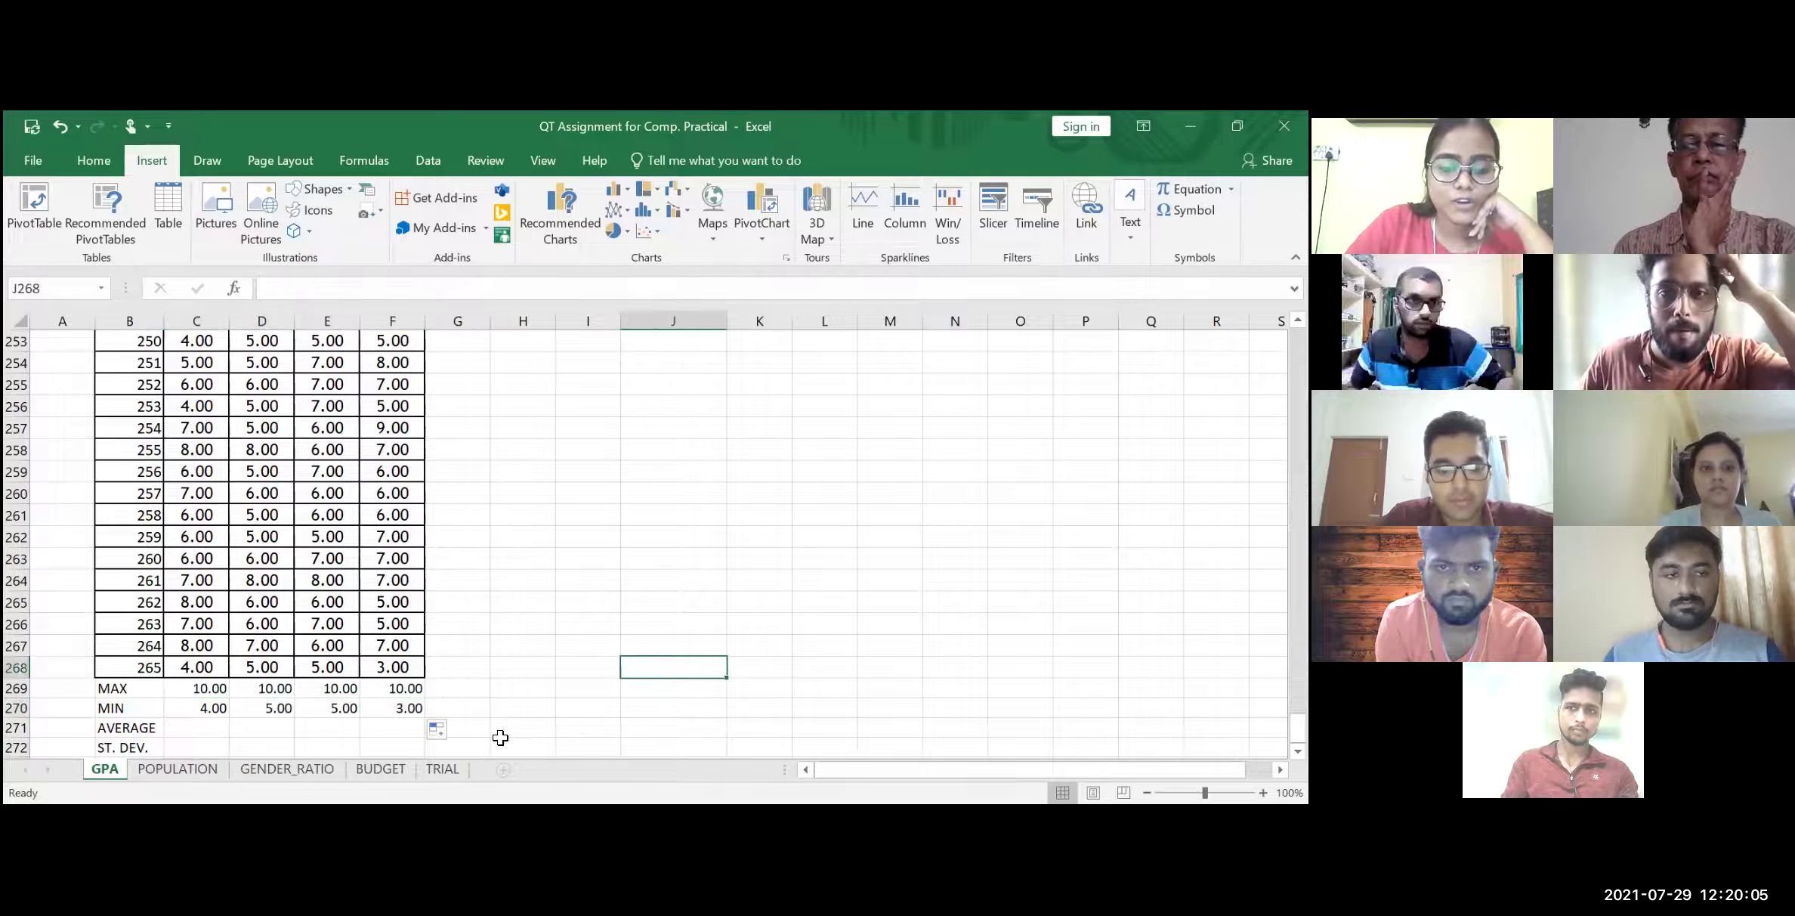
{"action": "double_click", "coordinate": [330, 707]}
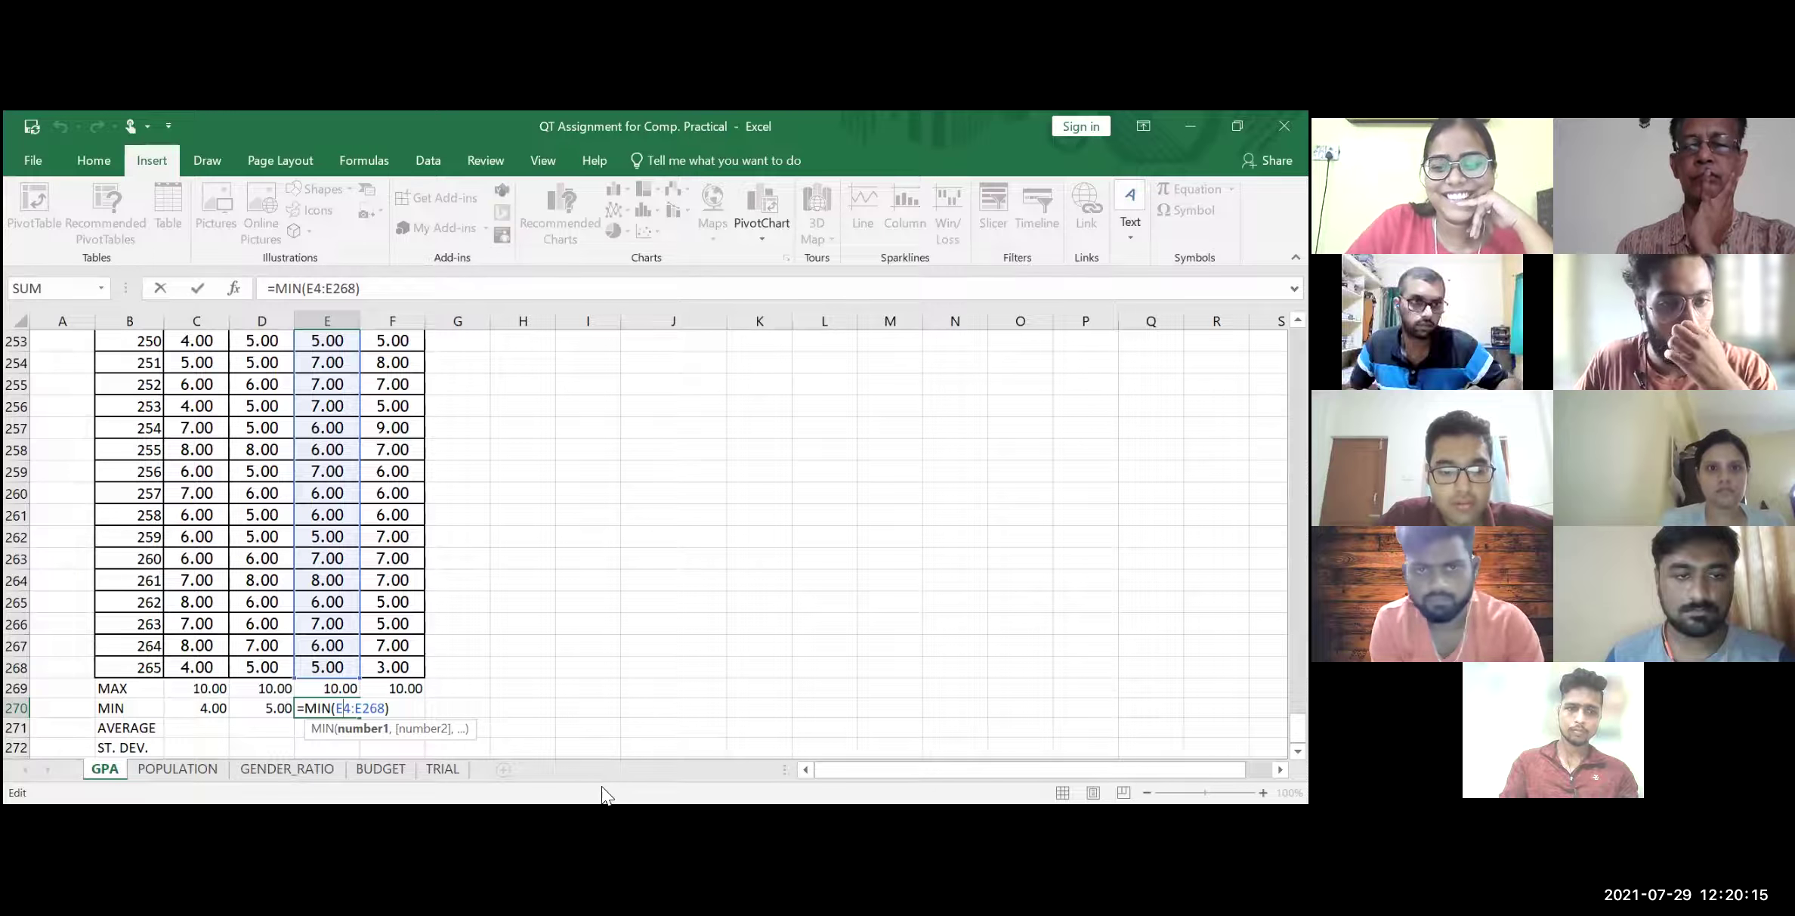
{"action": "left_click", "coordinate": [520, 687]}
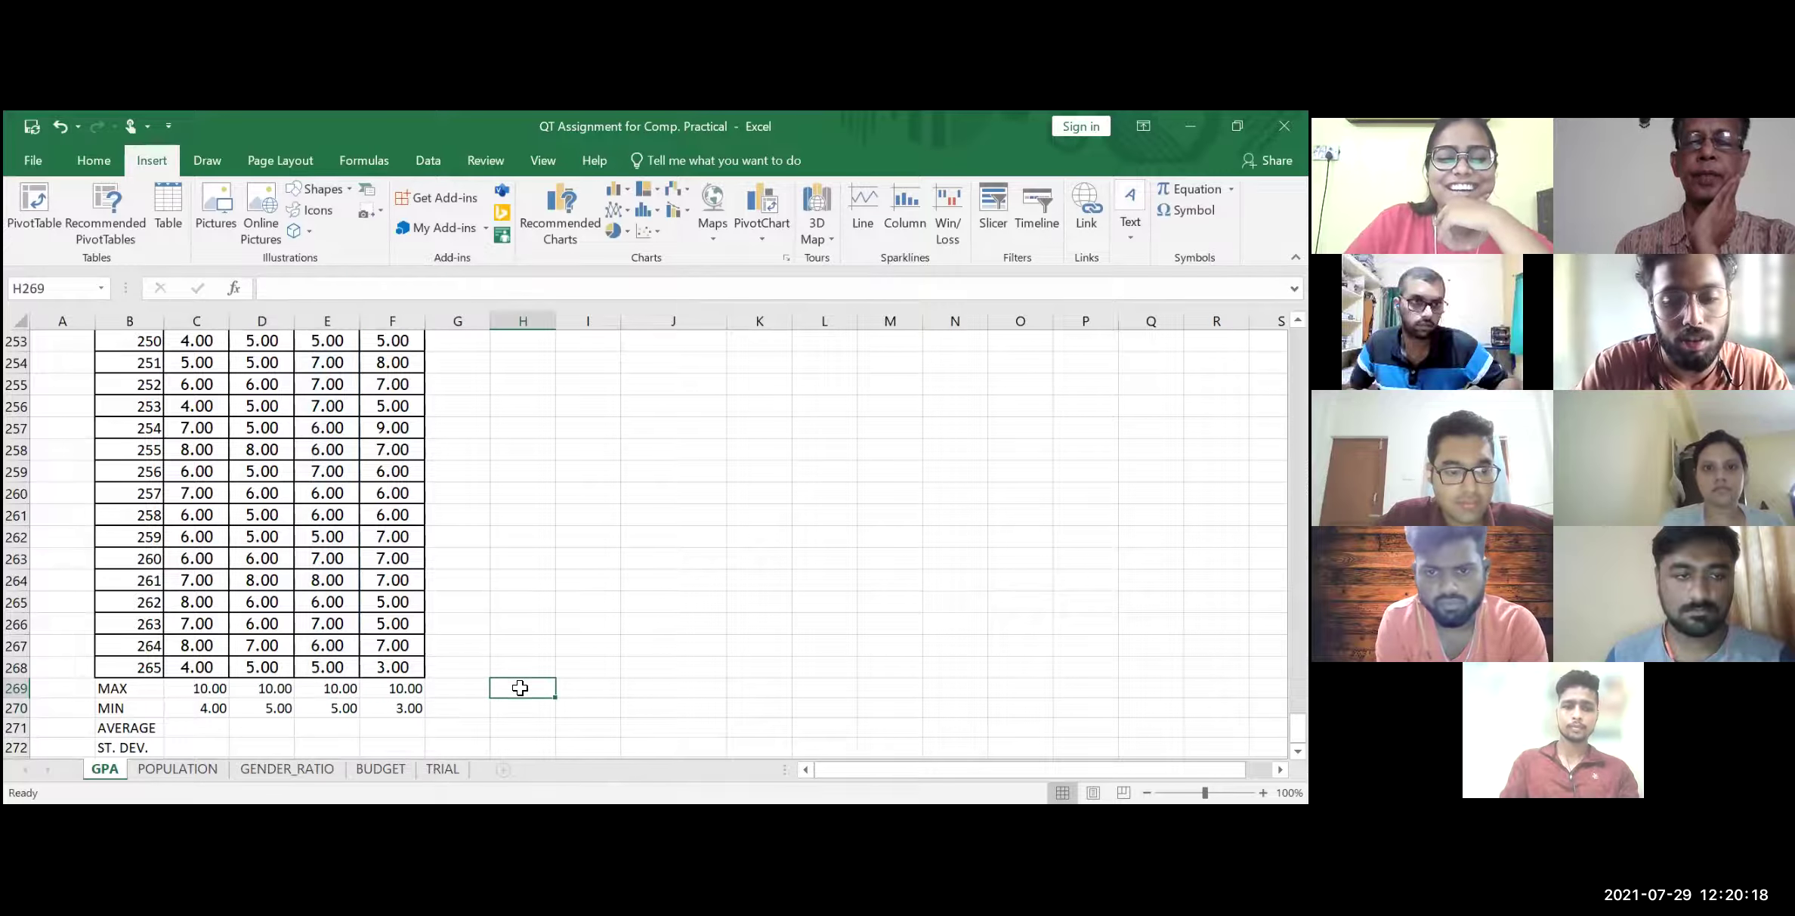
{"action": "left_click", "coordinate": [325, 714]}
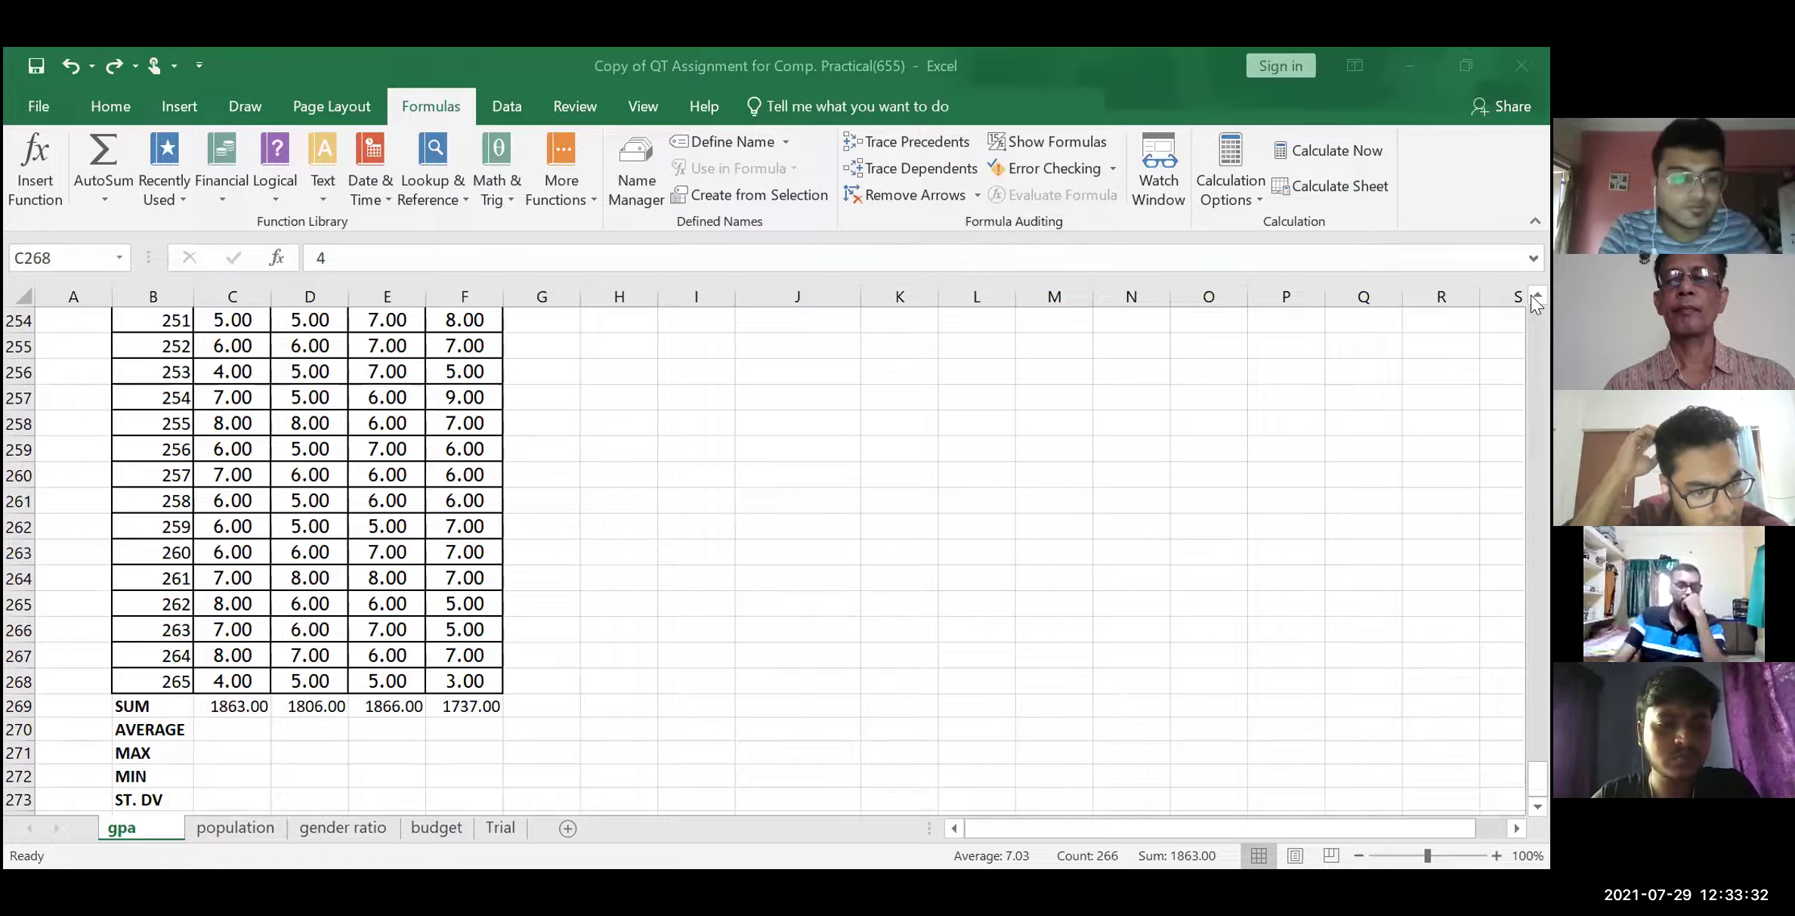
{"action": "left_click", "coordinate": [248, 746]}
{"action": "left_click", "coordinate": [246, 730]}
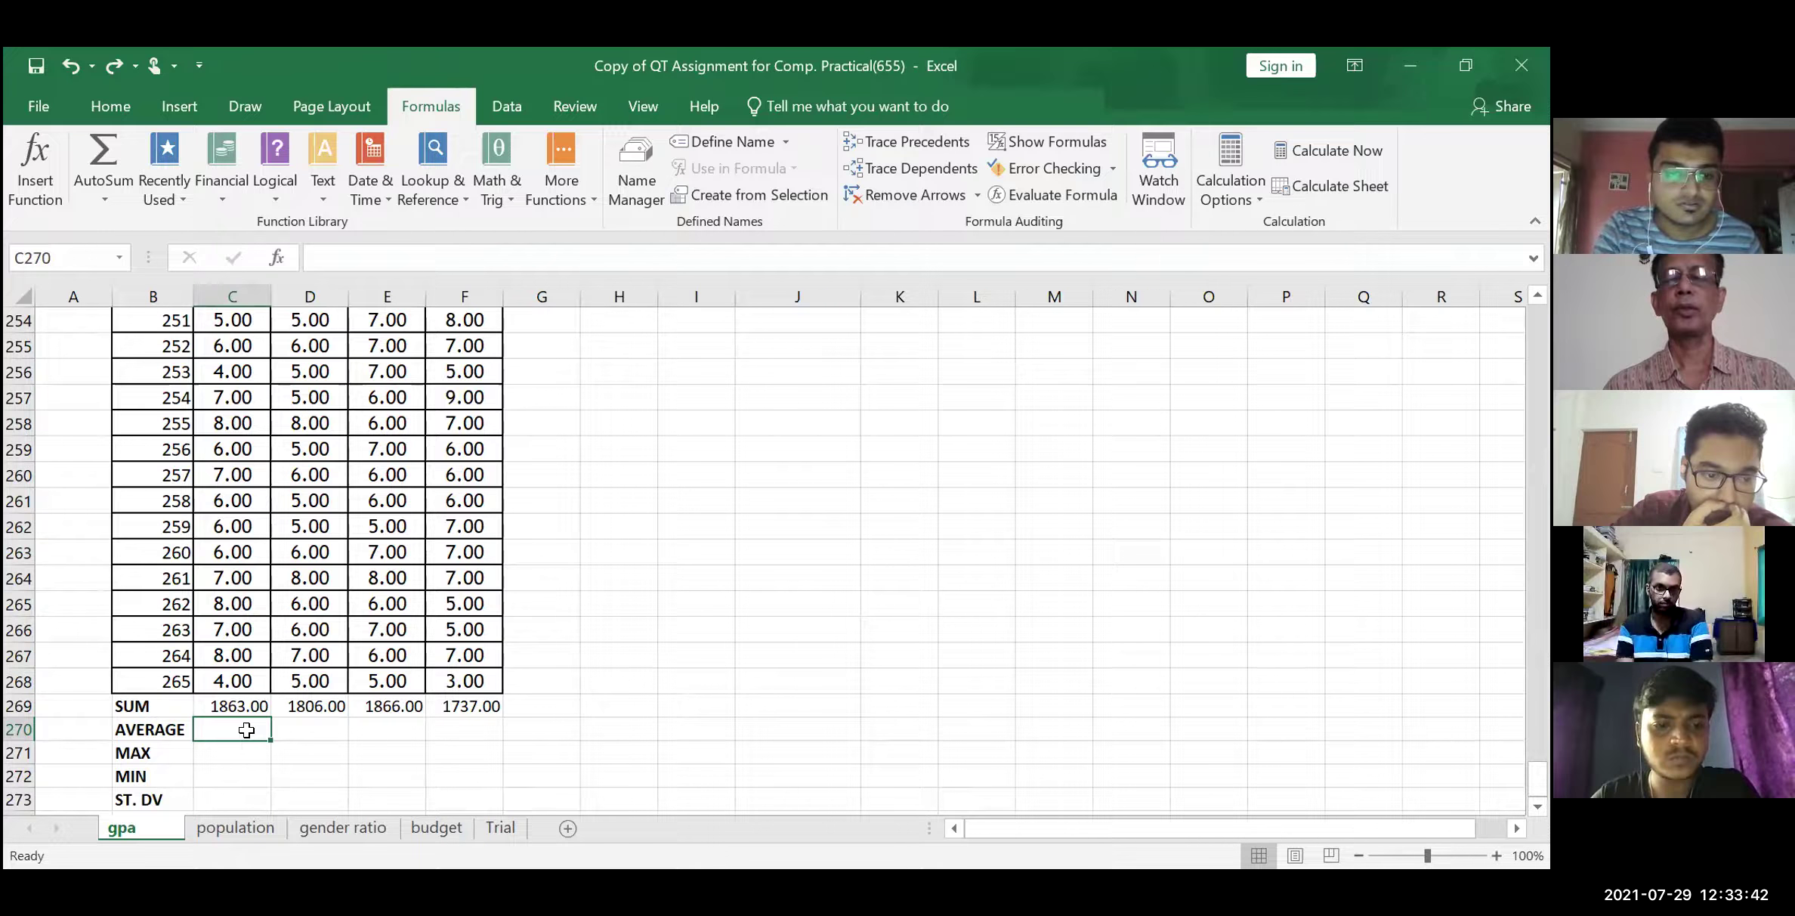
{"action": "left_click_drag", "start_coordinate": [232, 680], "coordinate": [178, 311]}
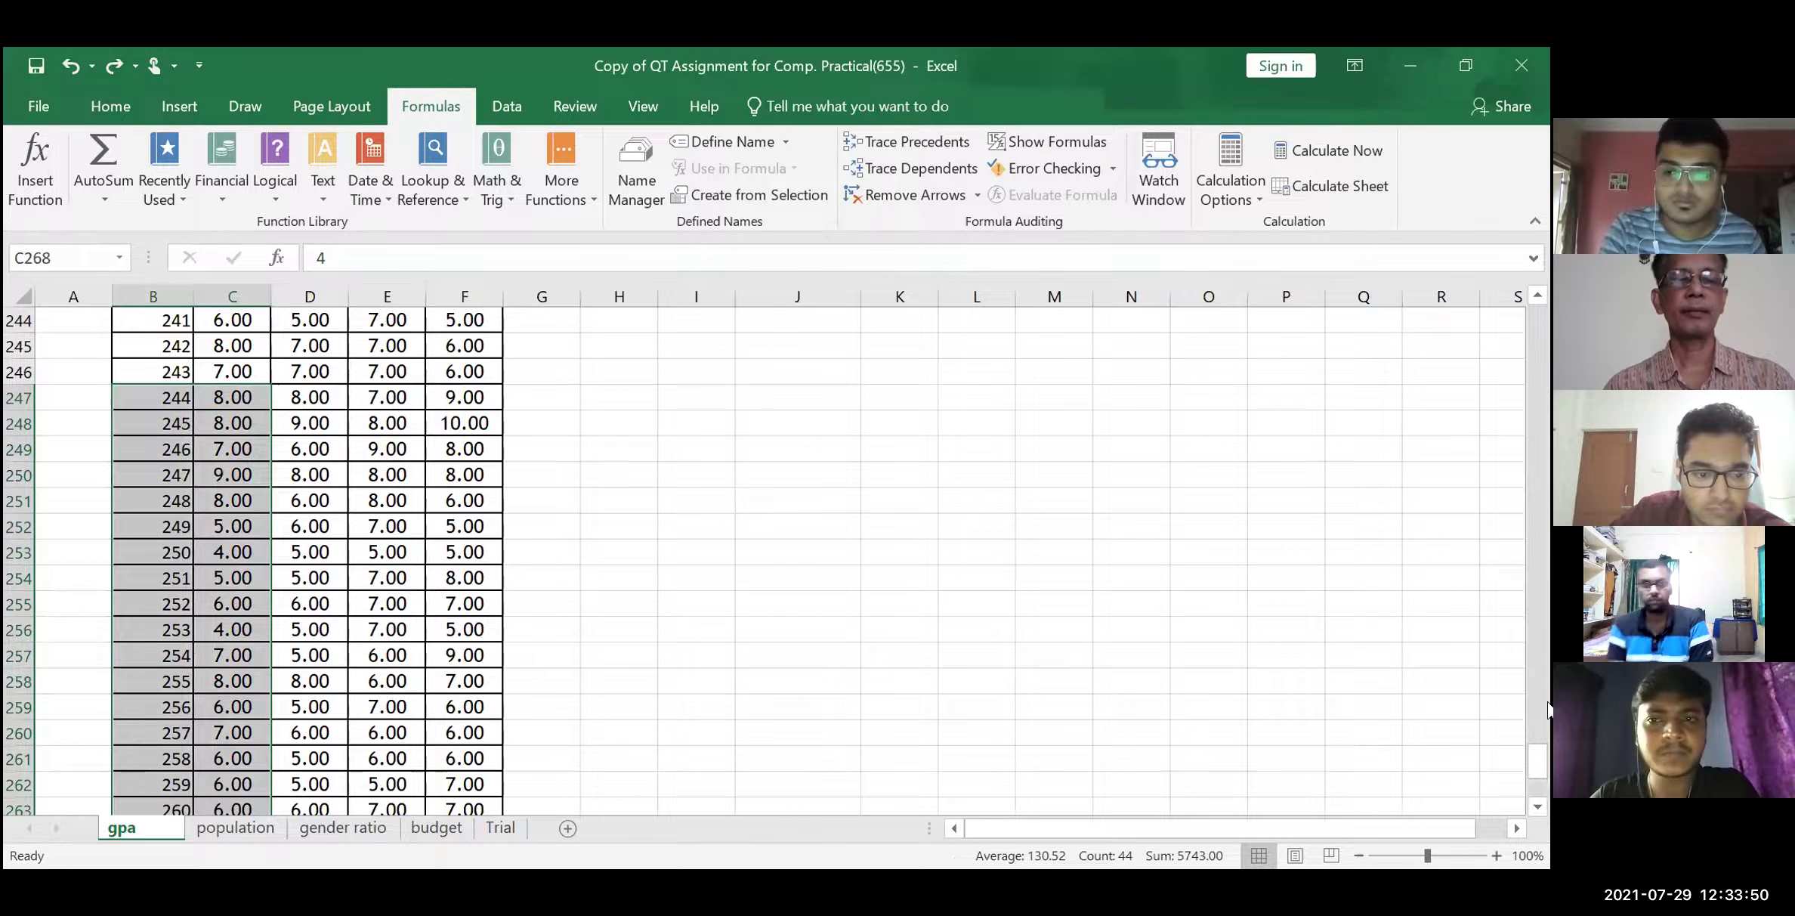
{"action": "left_click", "coordinate": [1538, 806]}
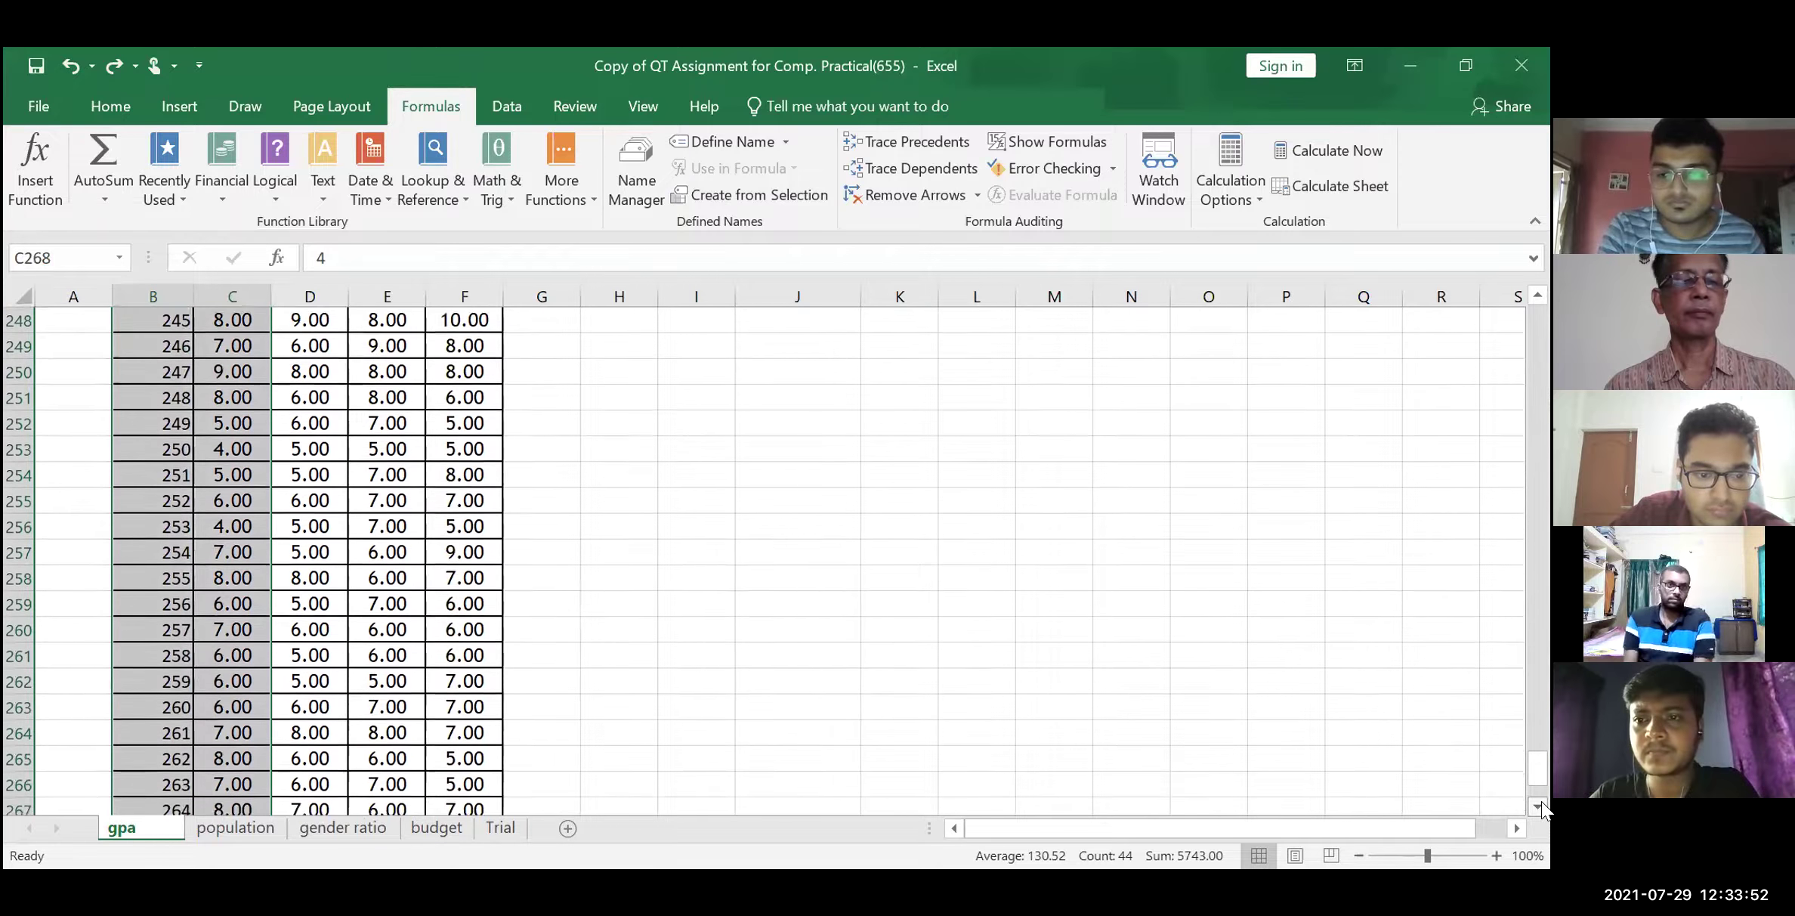
{"action": "scroll", "coordinate": [1541, 808], "scroll_direction": "down", "scroll_amount": 1}
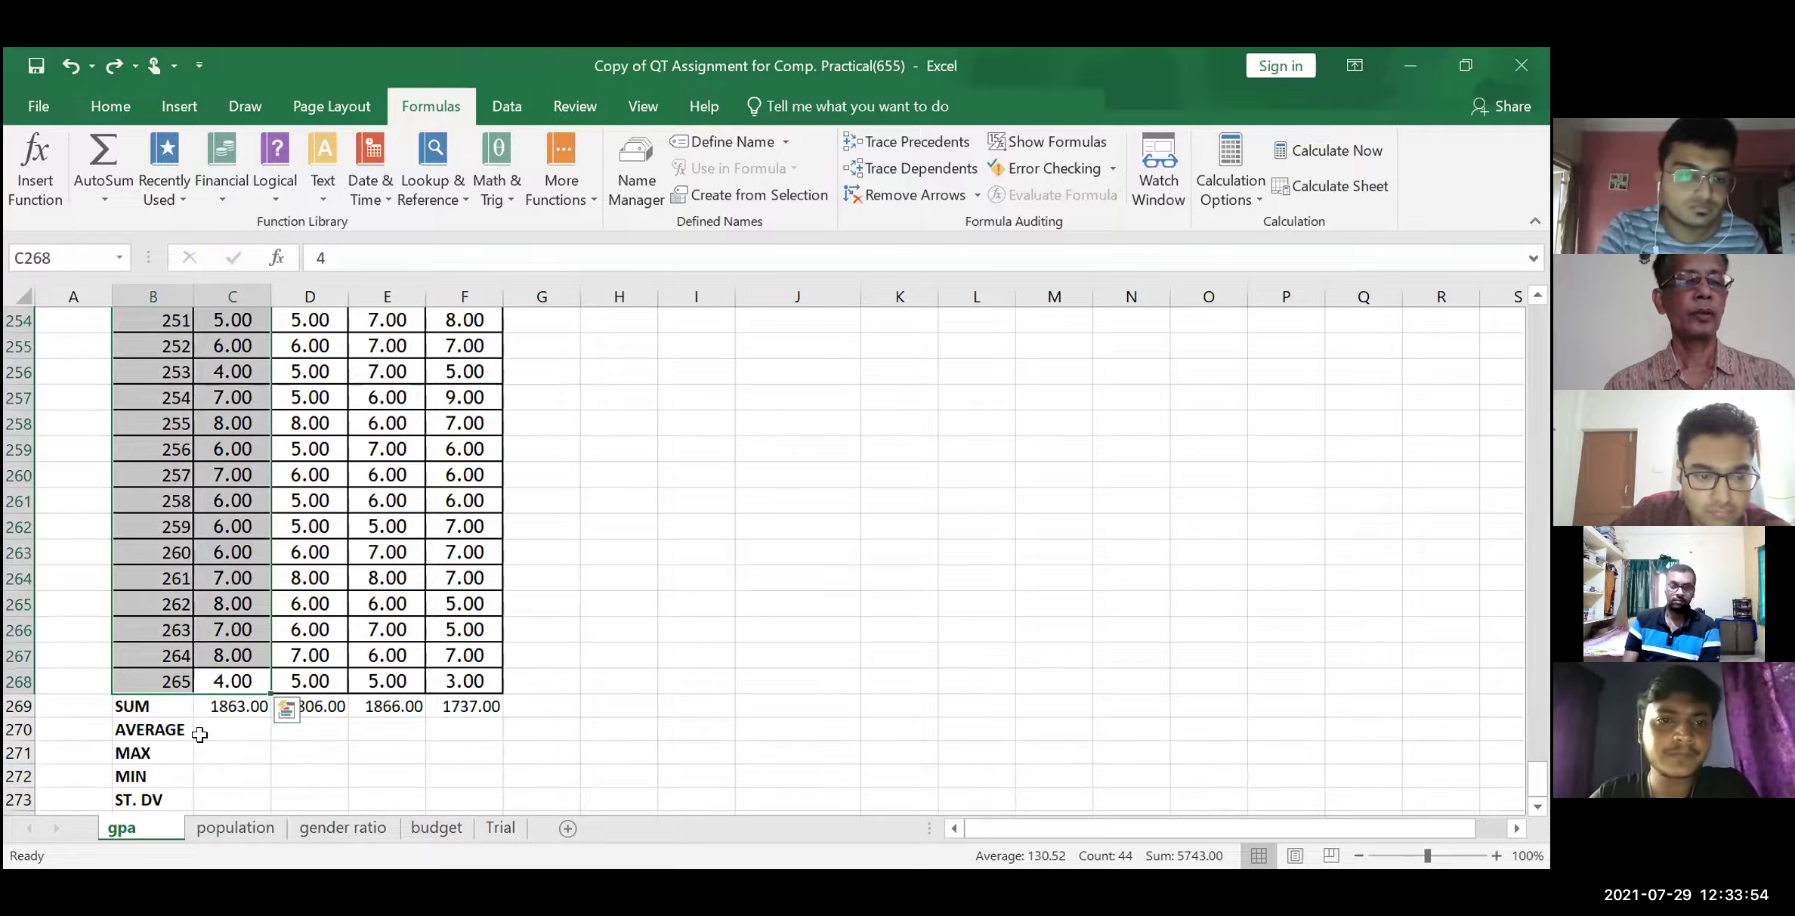
{"action": "left_click", "coordinate": [199, 735]}
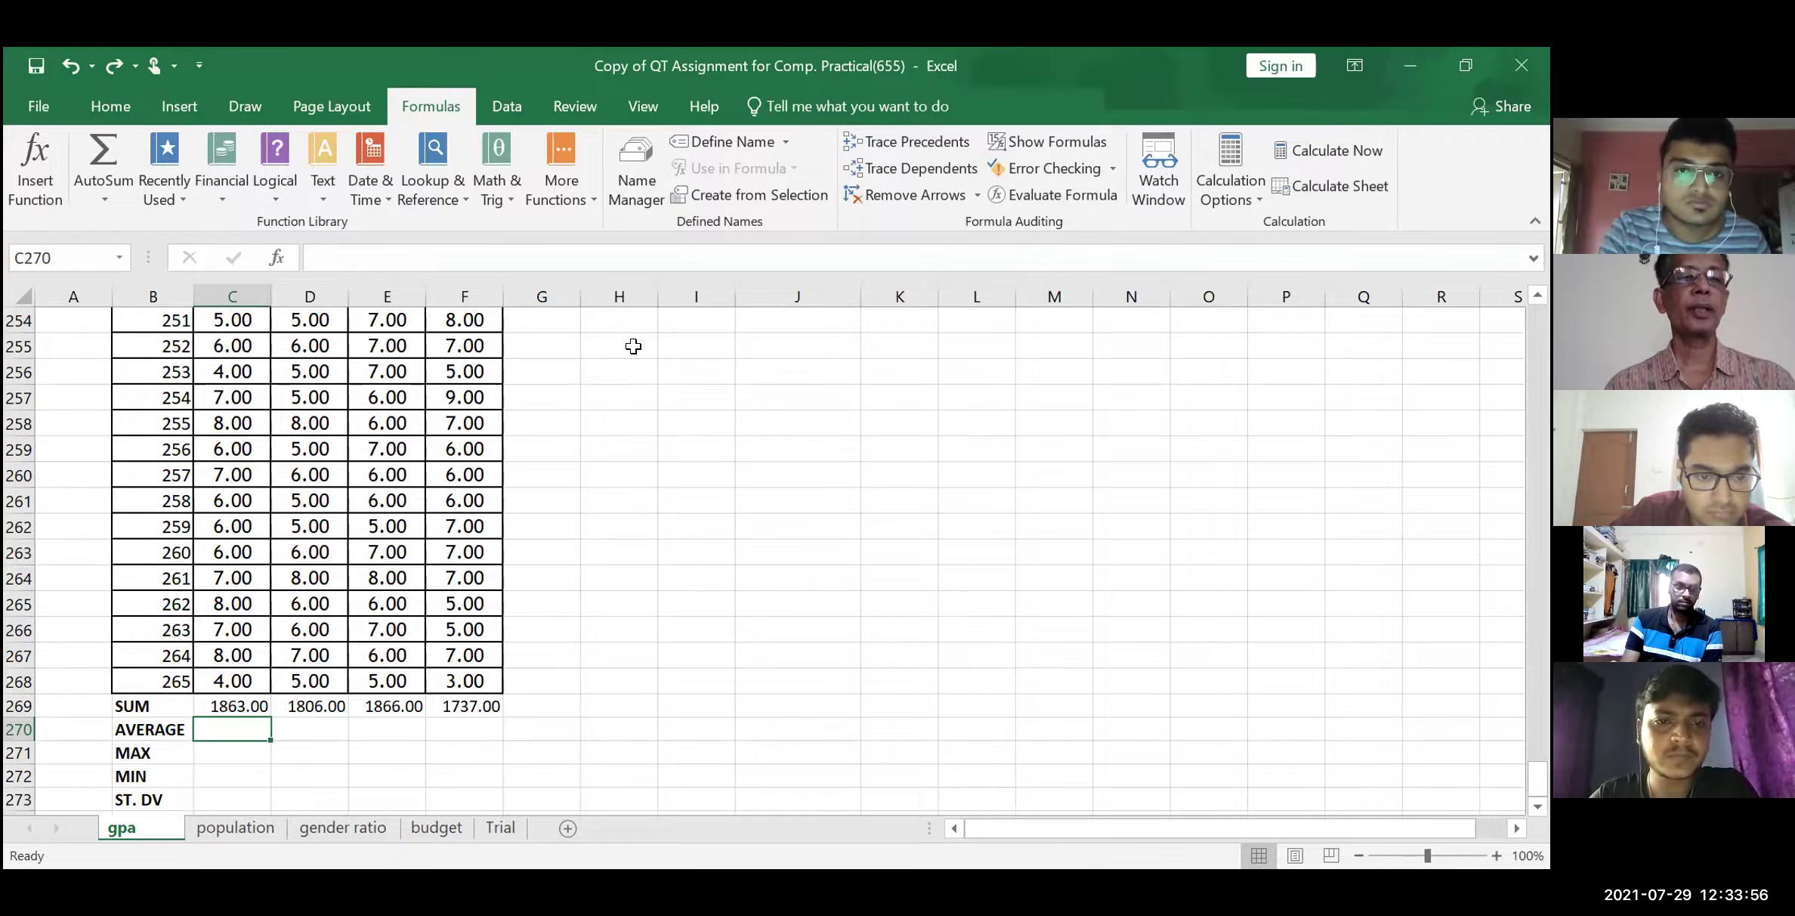
Enter =AVERAGE(C4:C268) in C270 and fill it across columns D to F
{"action": "left_click", "coordinate": [577, 184]}
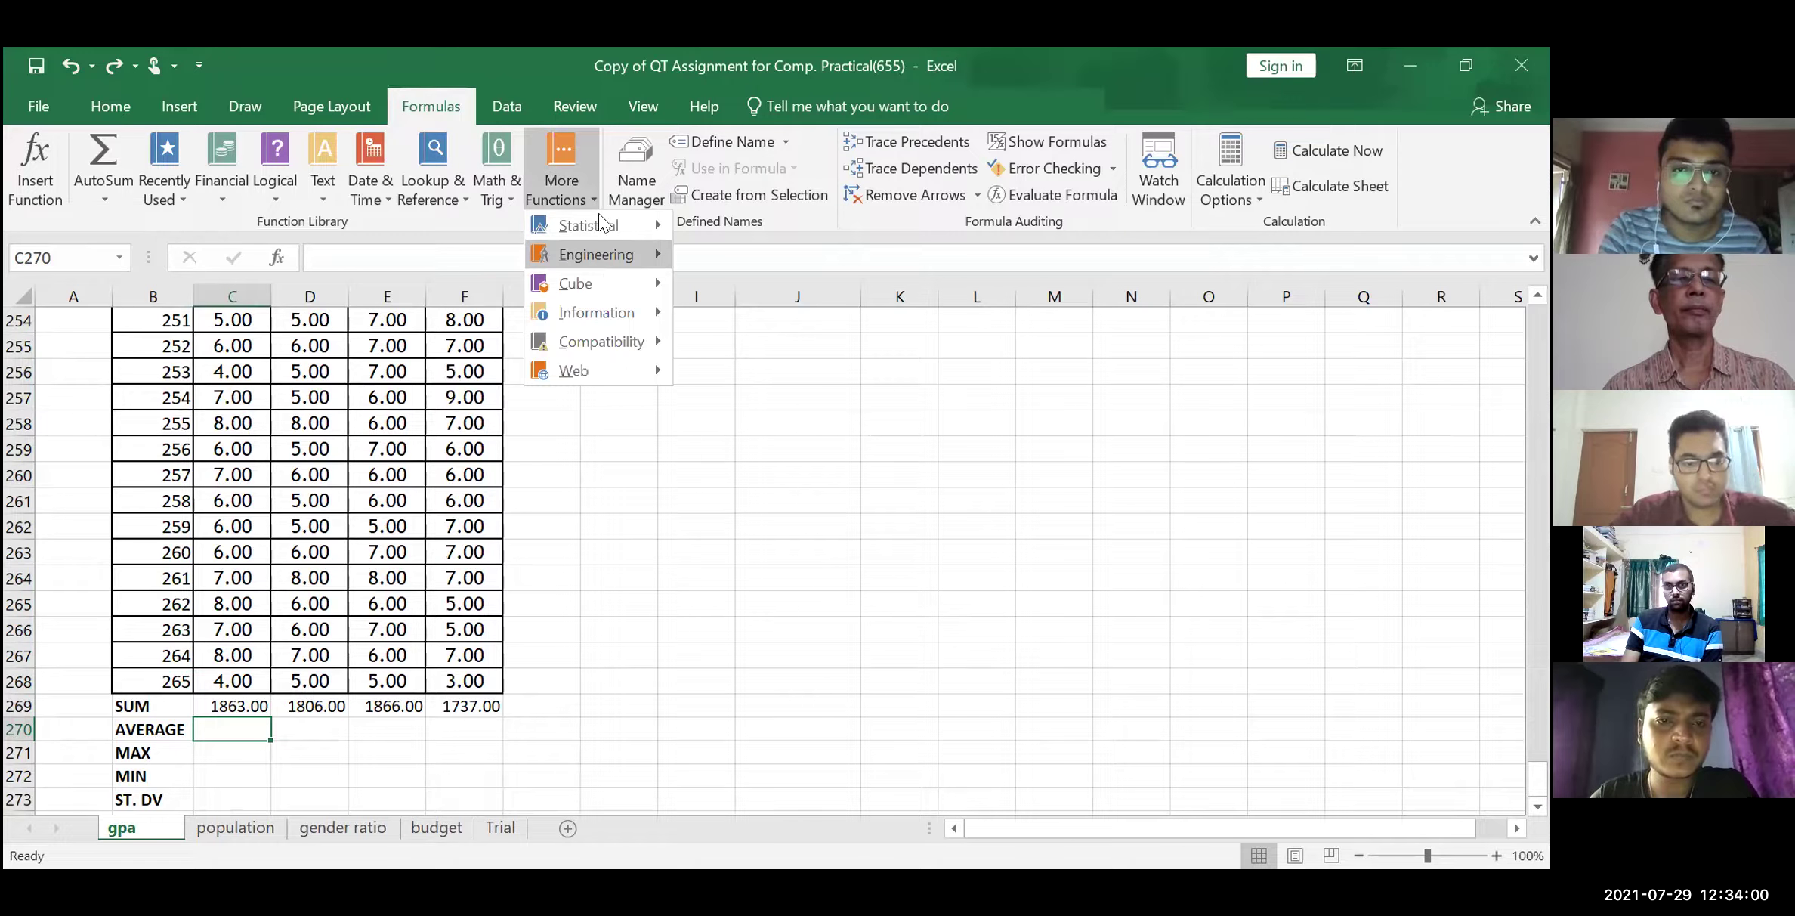
{"action": "mouse_move", "coordinate": [589, 225]}
{"action": "key", "text": "Return"}
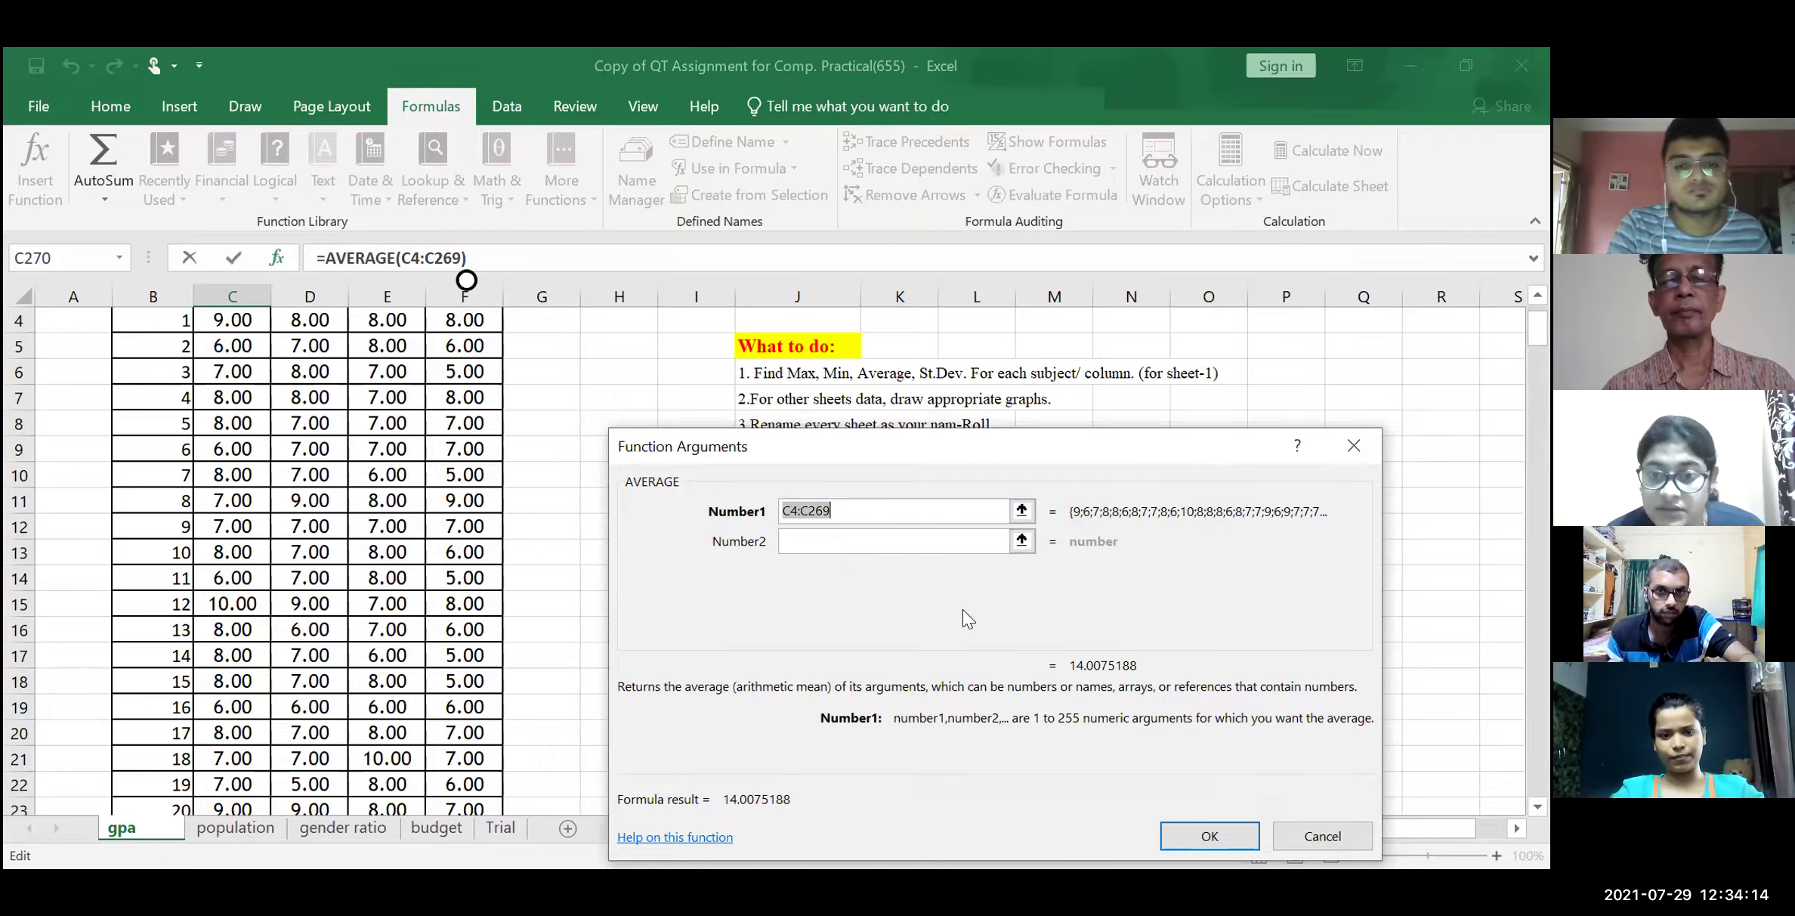
{"action": "left_click", "coordinate": [898, 512]}
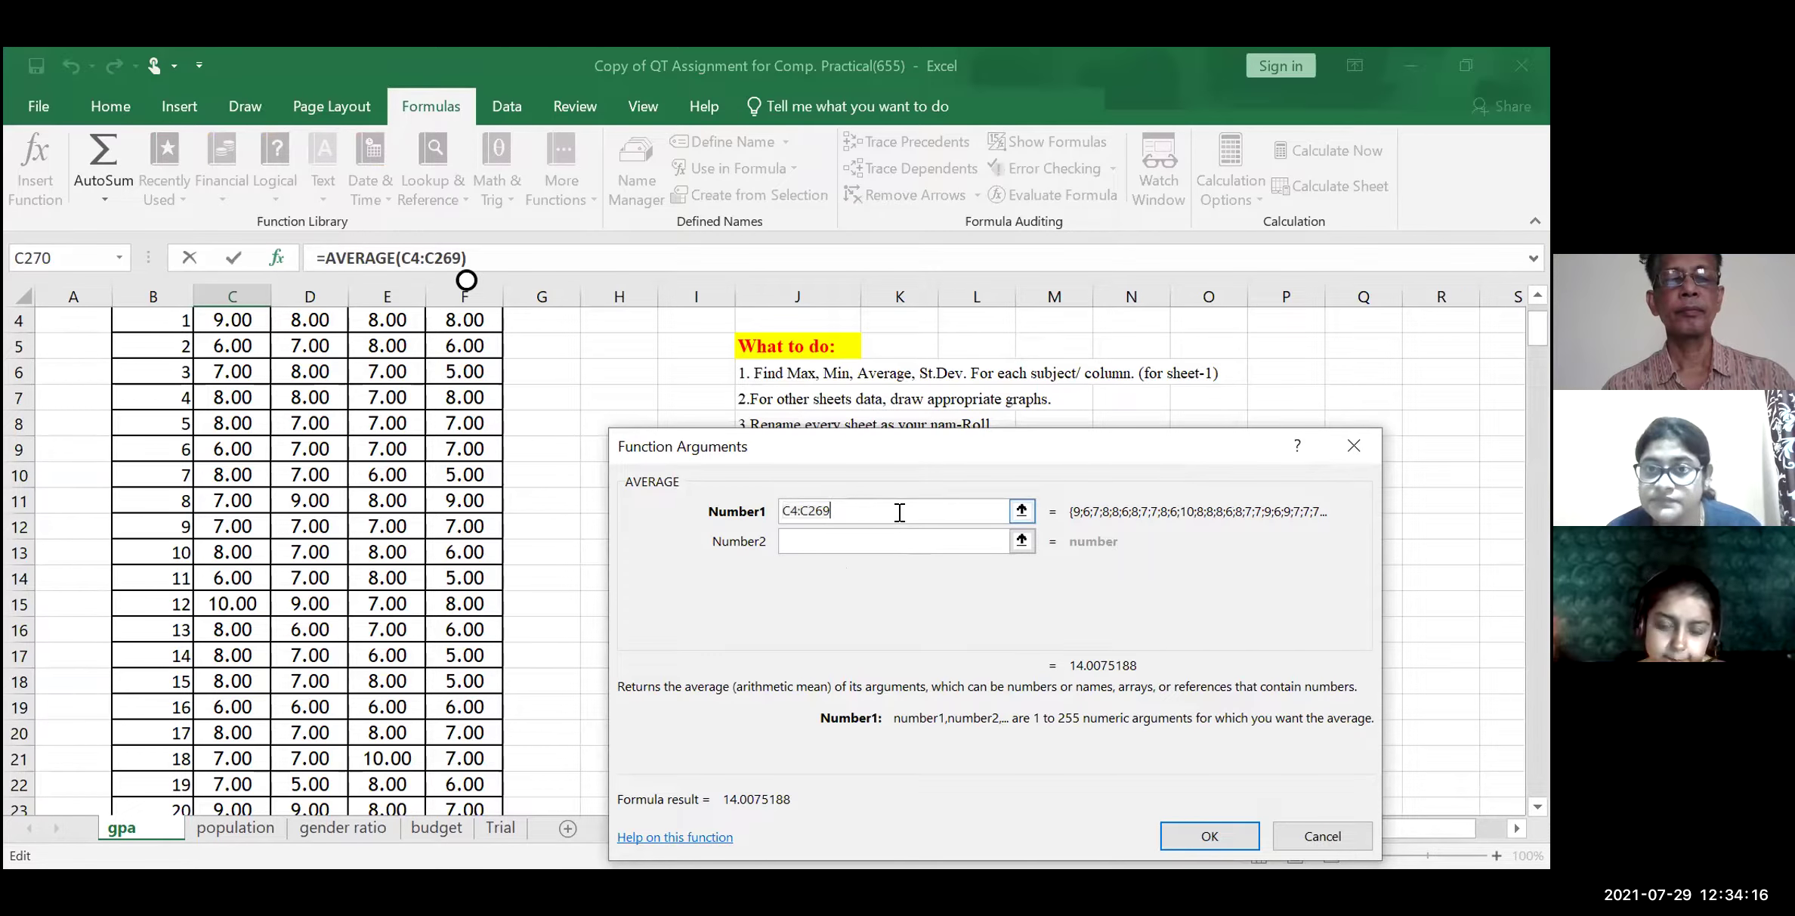
{"action": "key", "text": "BackSpace"}
{"action": "type", "text": "8"}
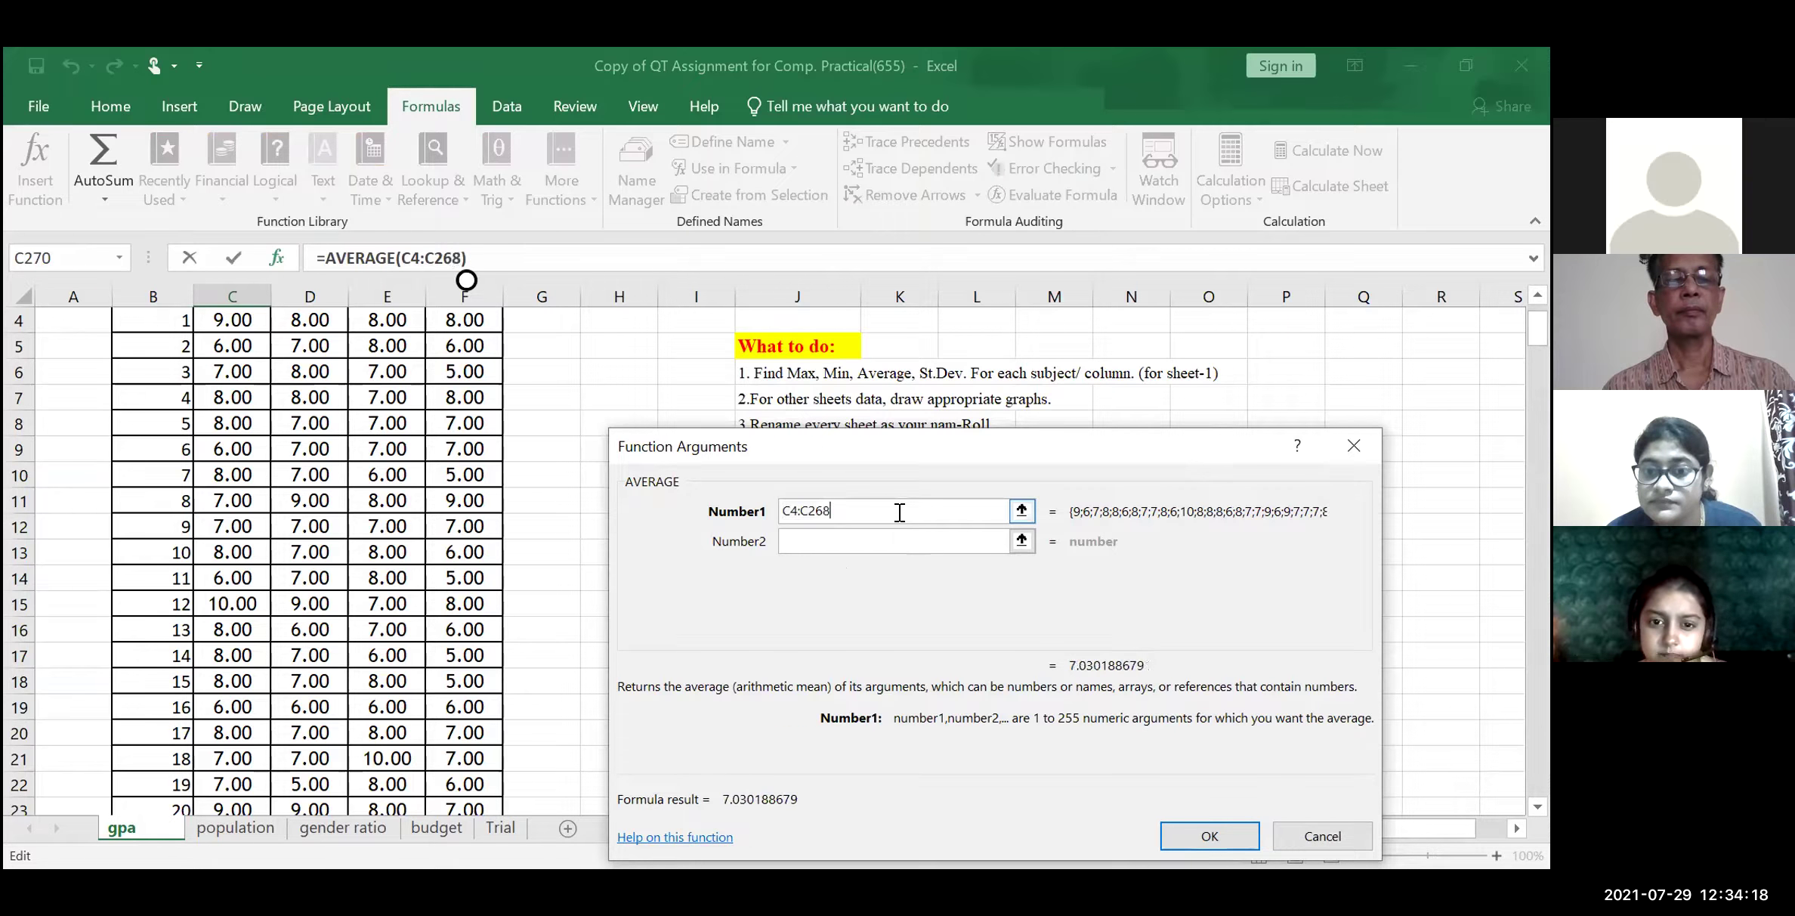
{"action": "left_click", "coordinate": [1173, 831]}
{"action": "left_click", "coordinate": [1172, 833]}
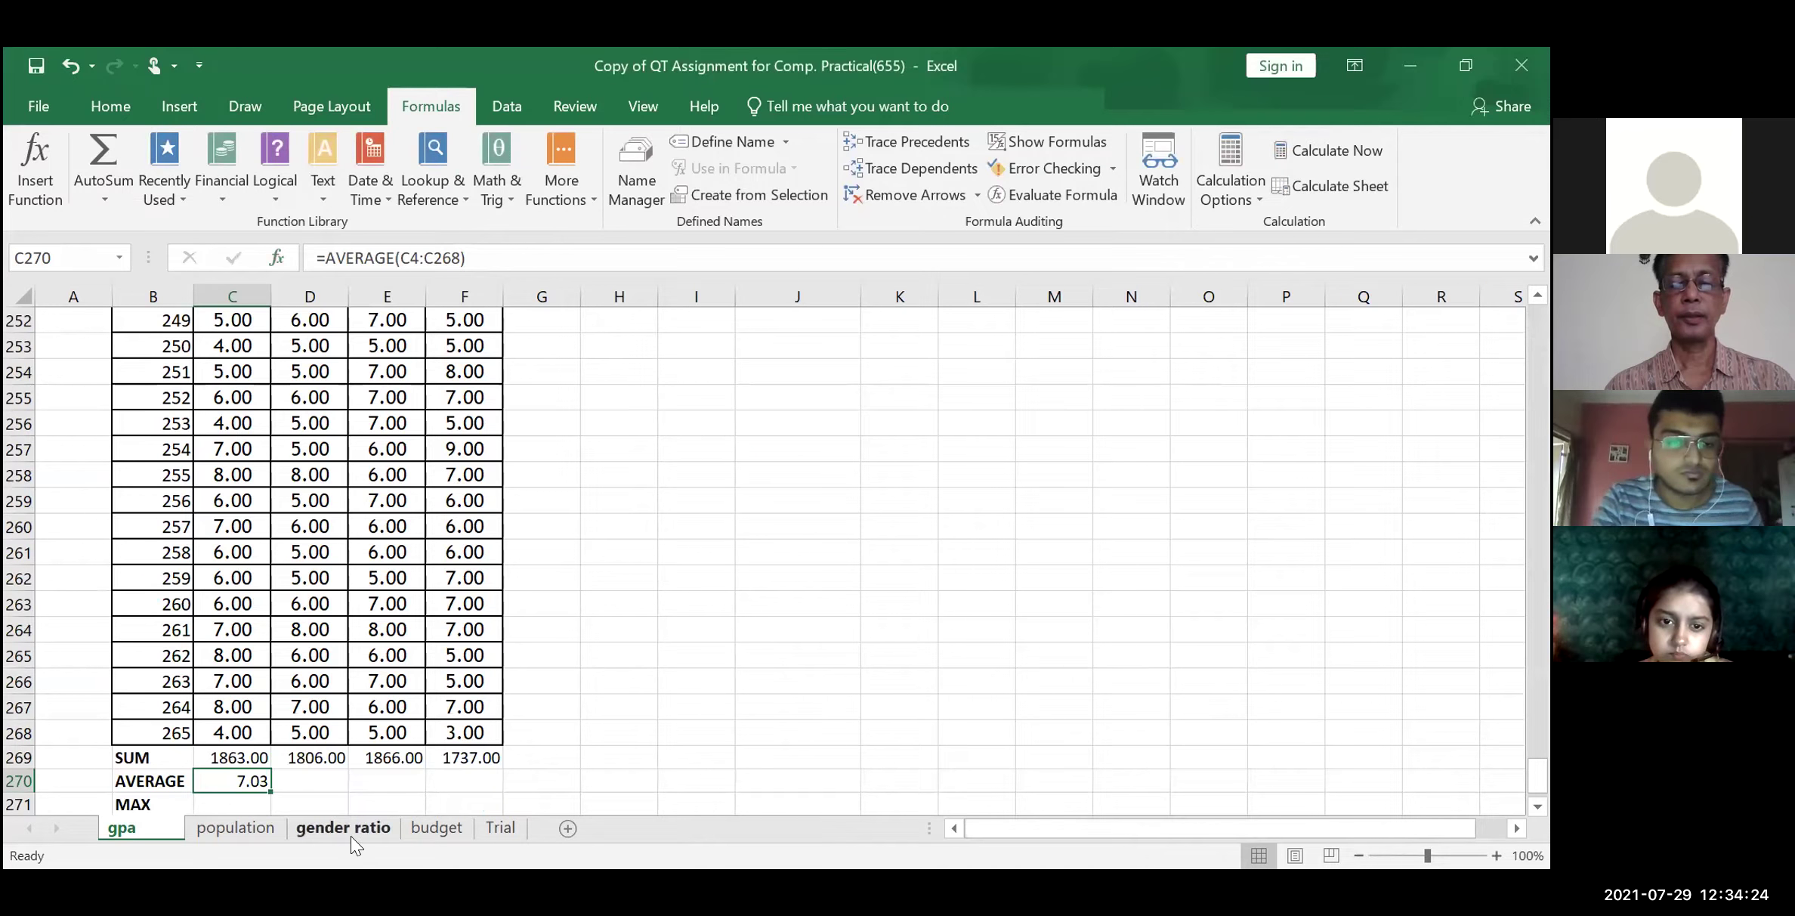
{"action": "left_click_drag", "start_coordinate": [267, 786], "coordinate": [484, 796]}
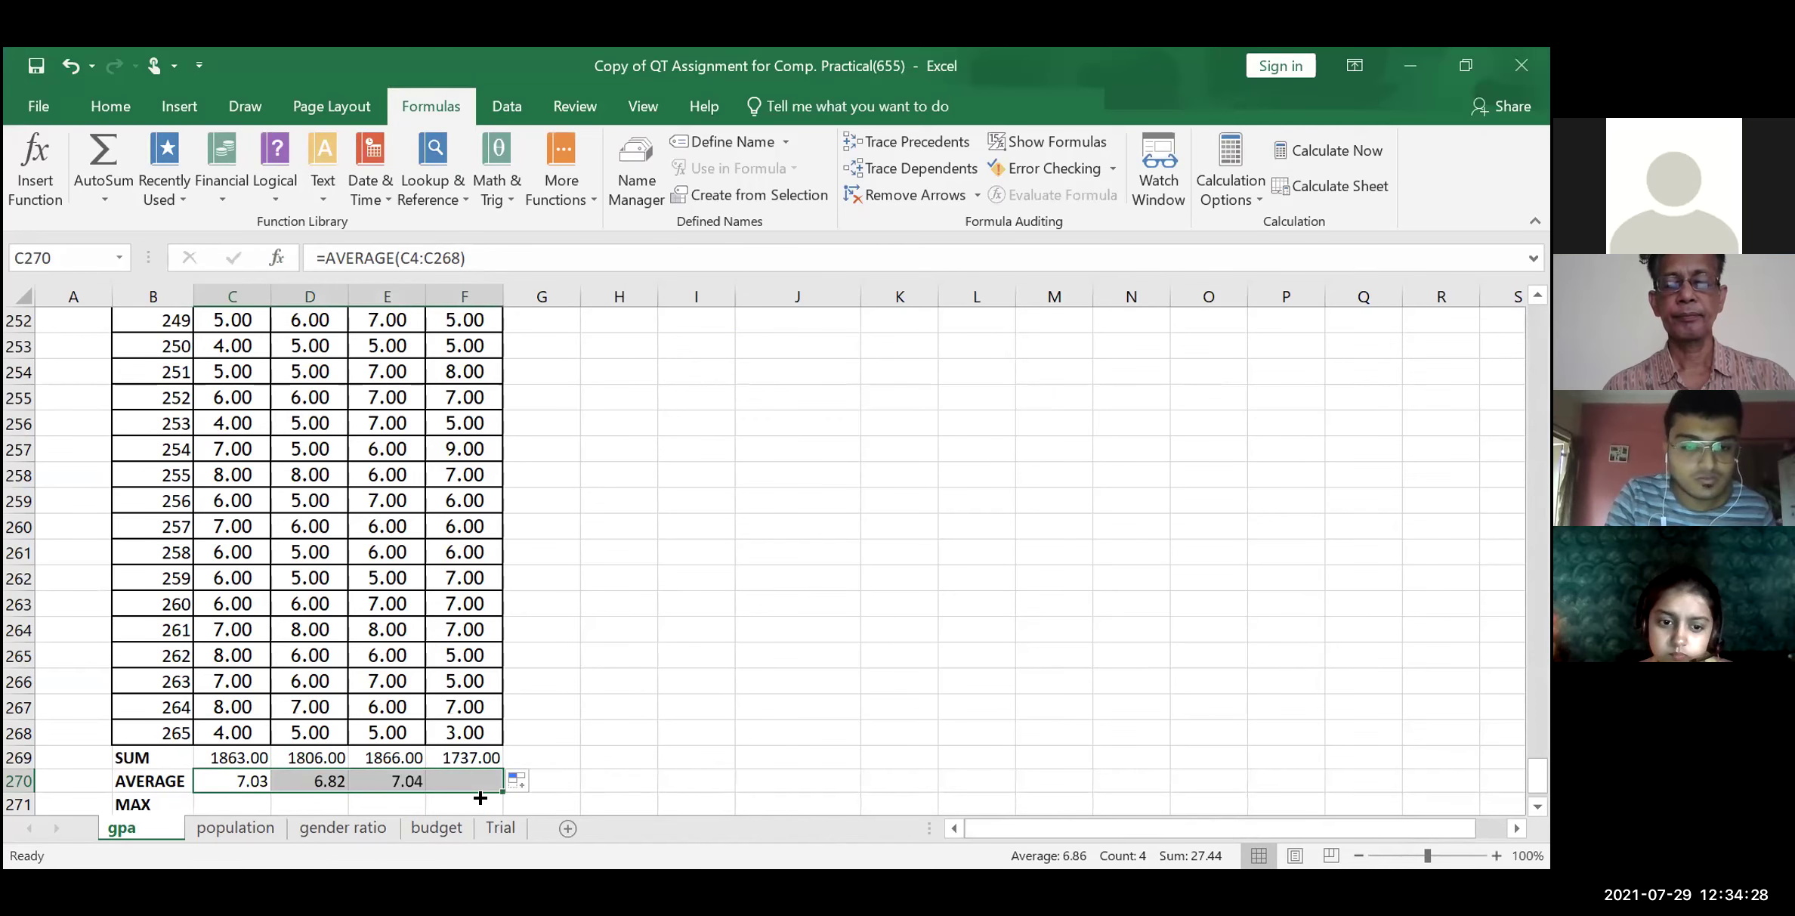